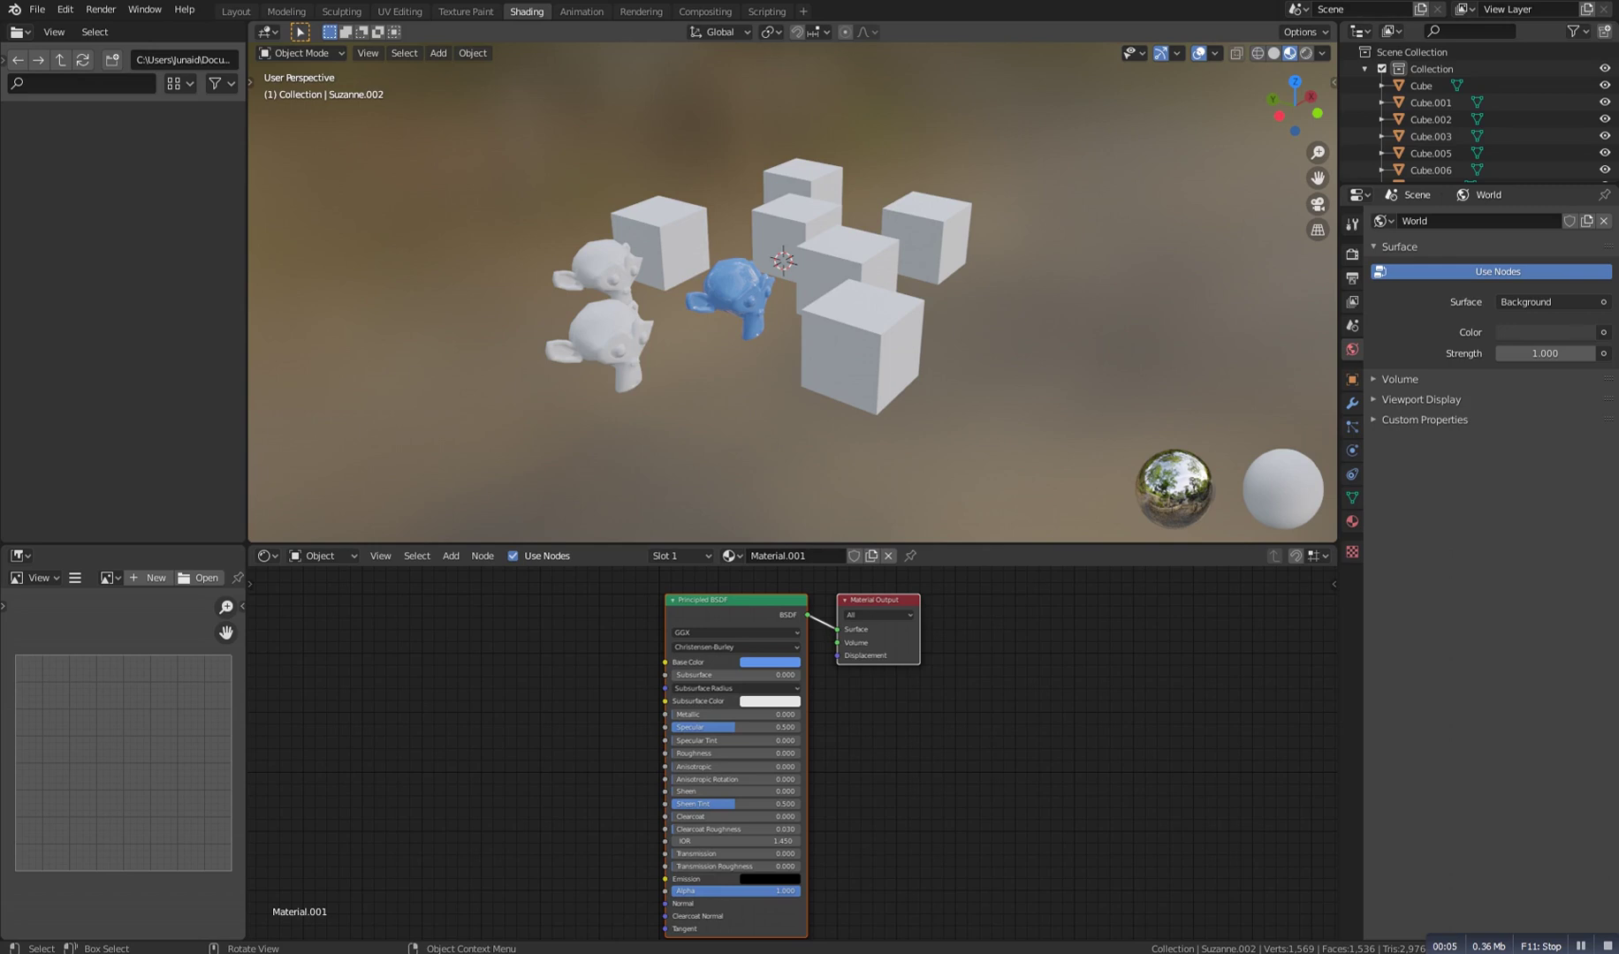
# Examine the materials assigned to the blue monkey head and the large front cube, and the list of available materials
pyautogui.keyDown('alt'); pyautogui.moveTo(786, 301); pyautogui.dragTo(786, 327); pyautogui.keyUp('alt')
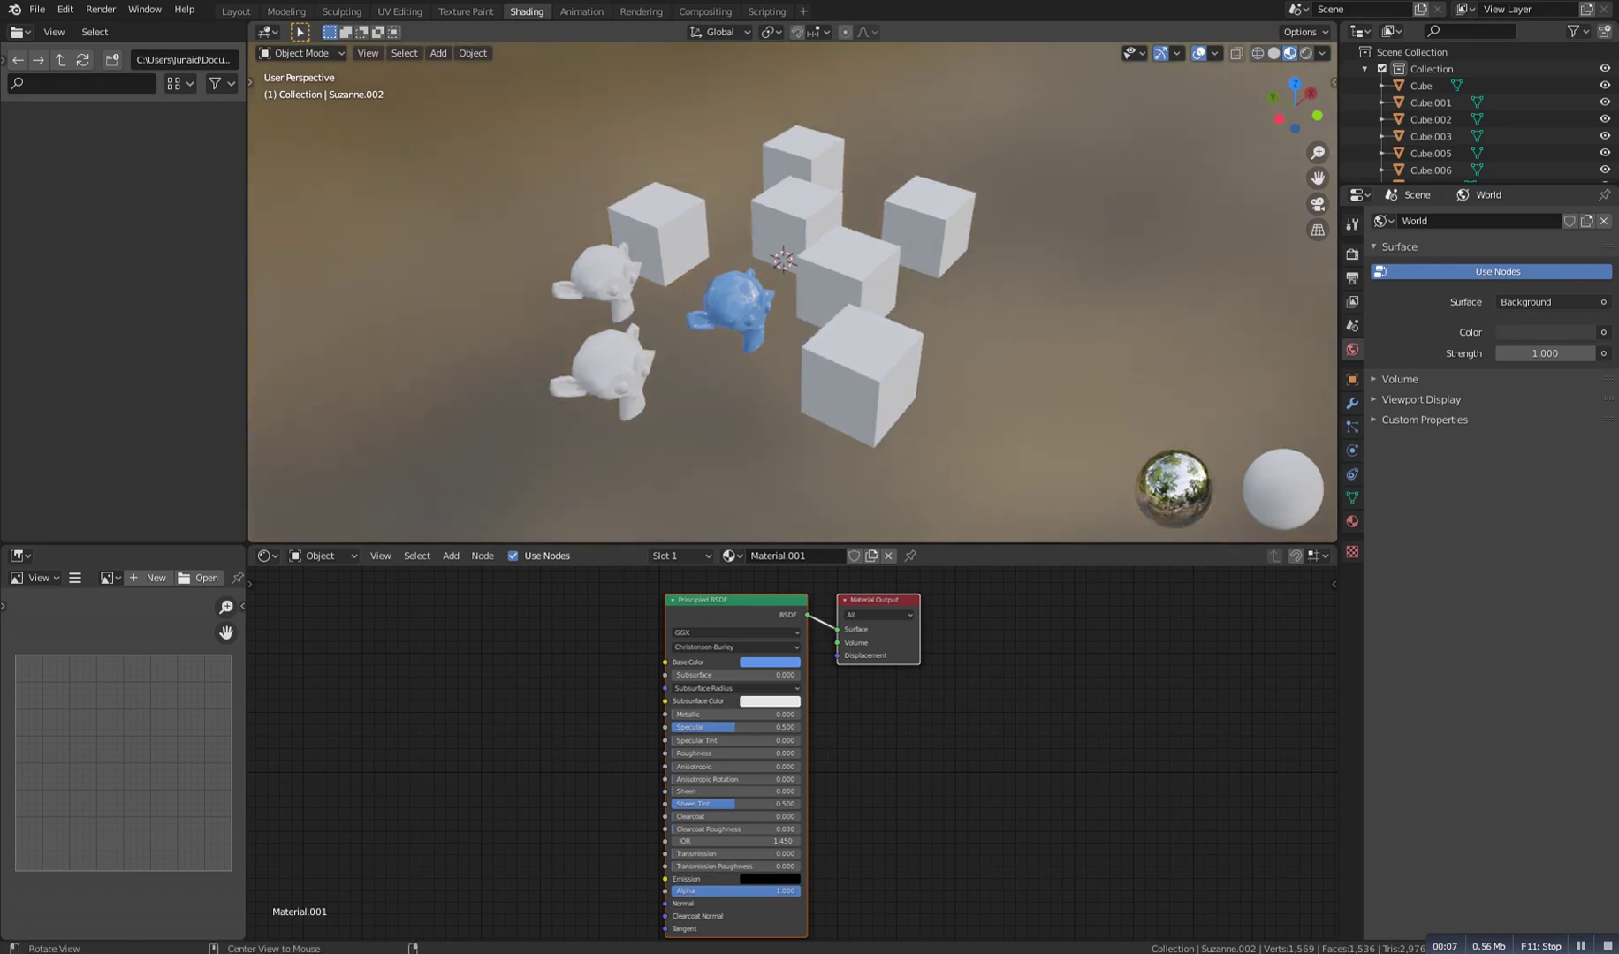
pyautogui.click(733, 311)
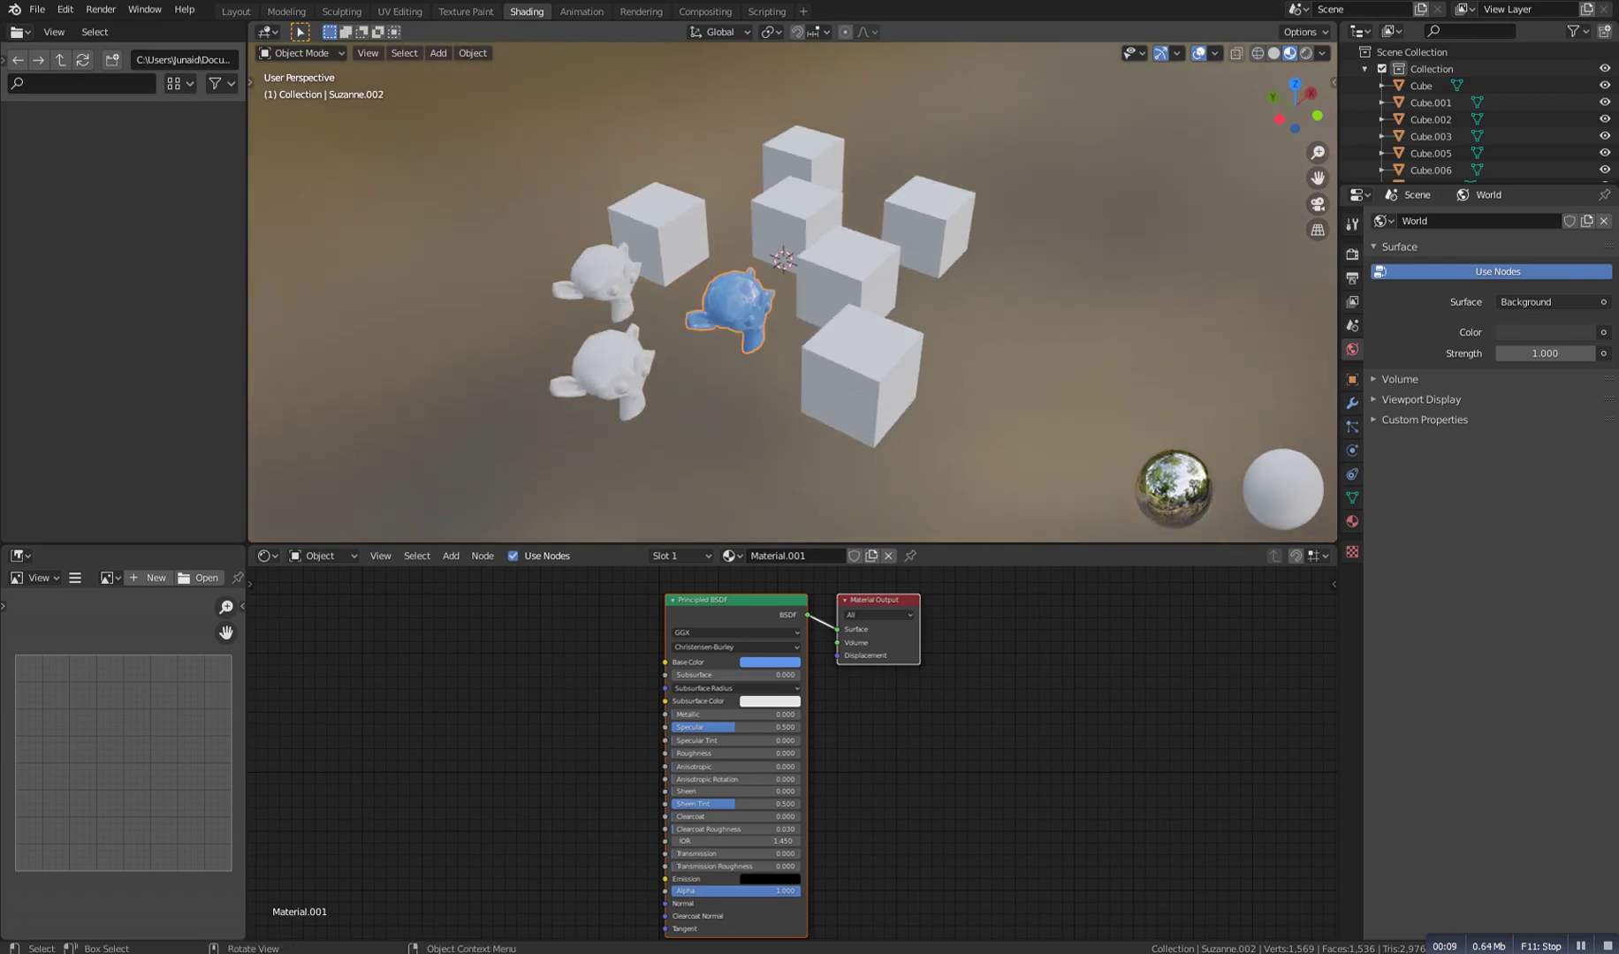
pyautogui.click(859, 374)
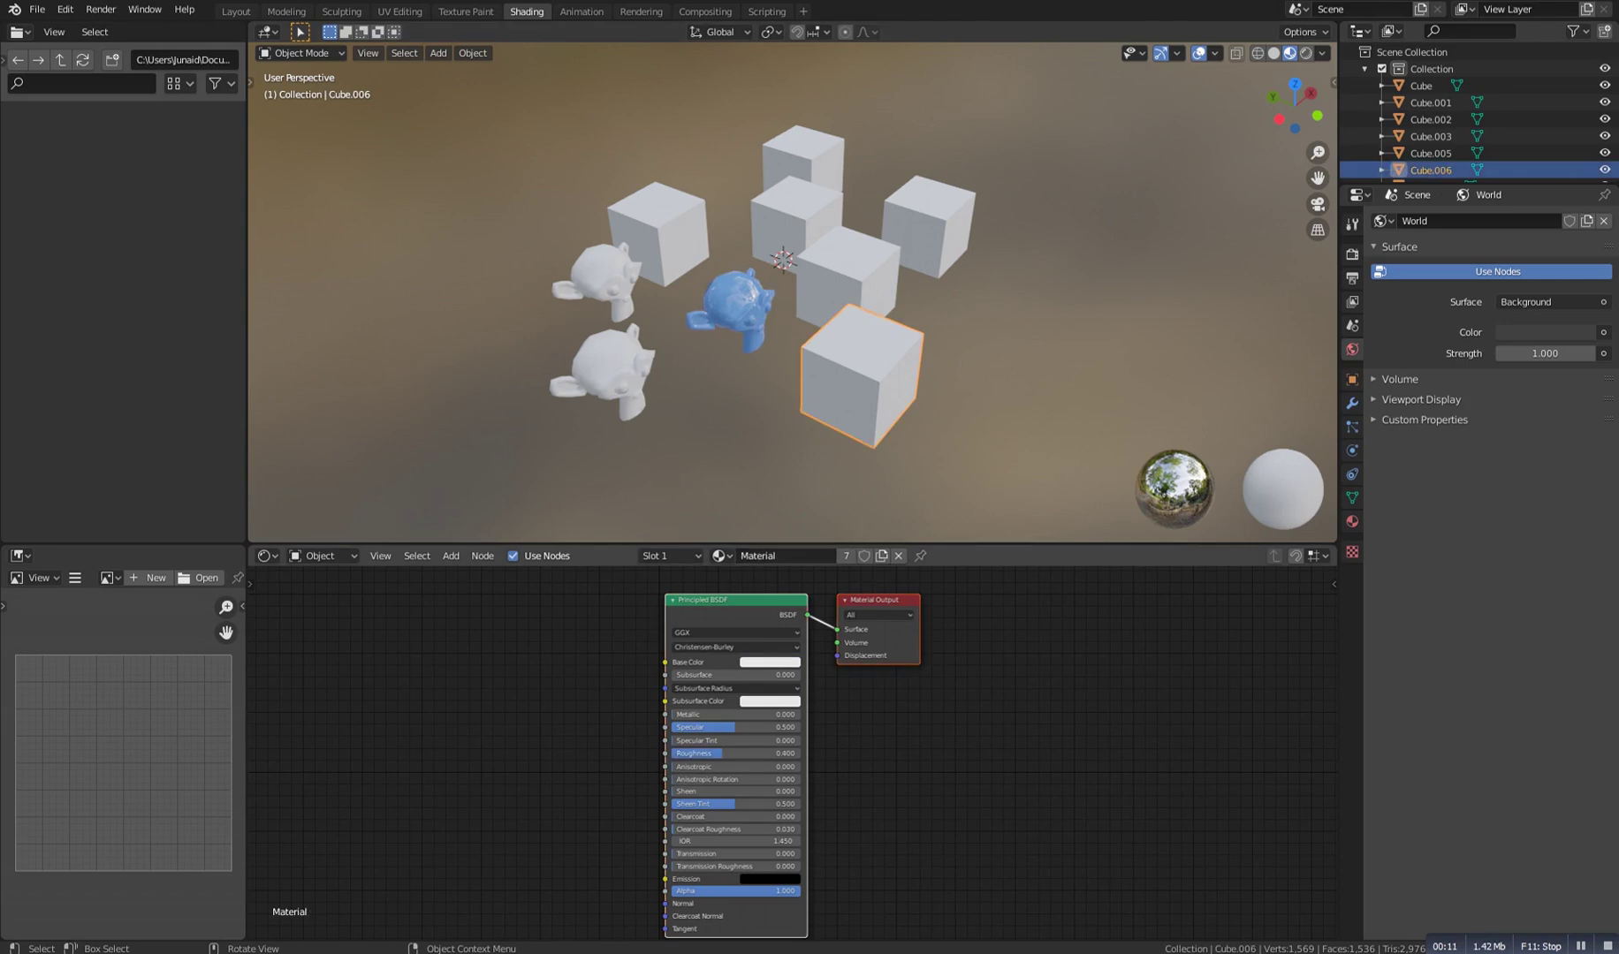
pyautogui.click(723, 556)
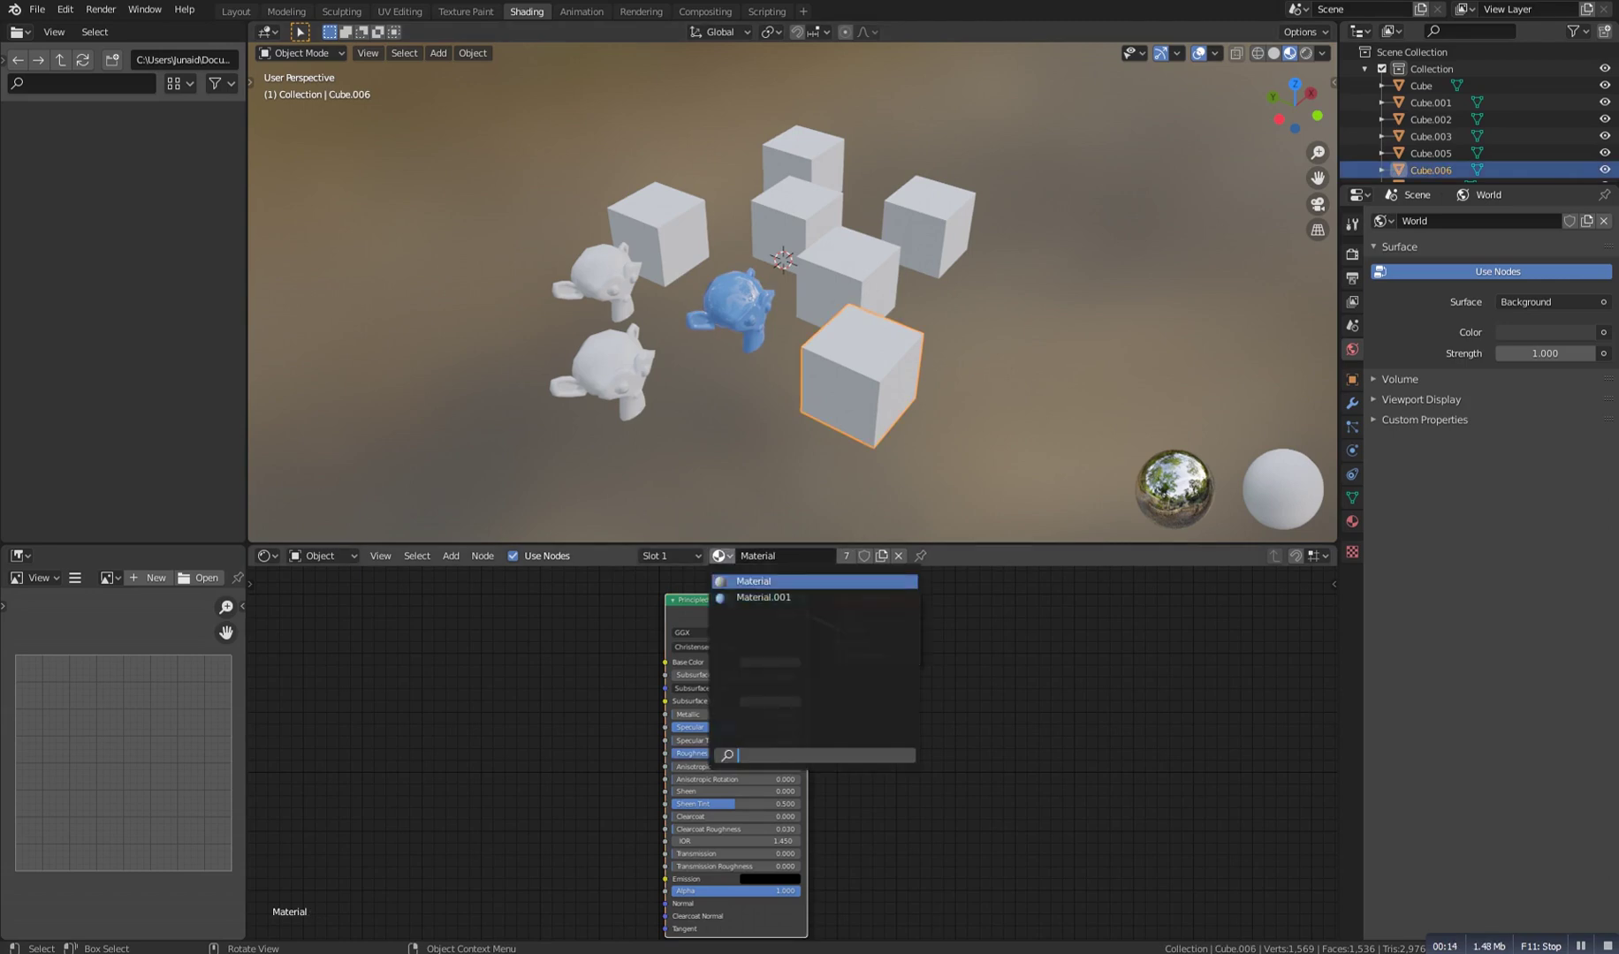
pyautogui.scroll(-3, 792, 293)
pyautogui.scroll(3, 793, 292)
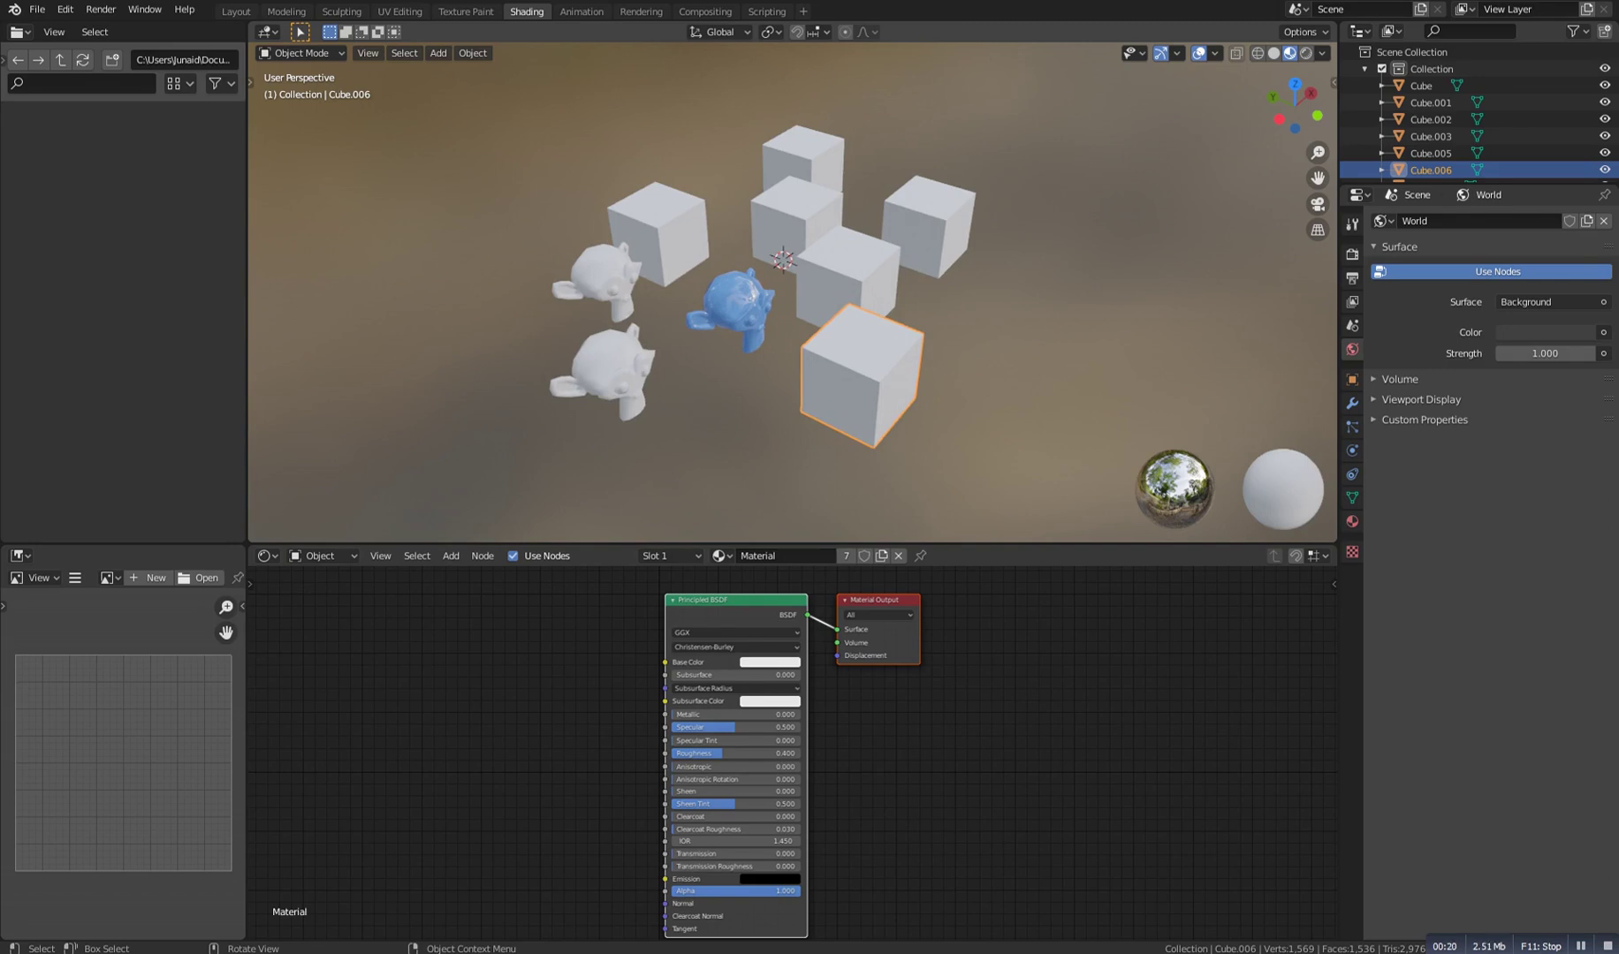
# Link the blue monkey head's material to all the cubes and the two white monkey heads, and clear the selection
pyautogui.keyDown('shift'); pyautogui.click(842, 276); pyautogui.keyUp('shift')
pyautogui.keyDown('shift'); pyautogui.click(790, 218); pyautogui.keyUp('shift')
pyautogui.keyDown('shift'); pyautogui.click(925, 223); pyautogui.keyUp('shift')
pyautogui.keyDown('shift'); pyautogui.click(803, 156); pyautogui.keyUp('shift')
pyautogui.keyDown('shift'); pyautogui.click(661, 228); pyautogui.keyUp('shift')
pyautogui.keyDown('shift'); pyautogui.click(605, 278); pyautogui.keyUp('shift')
pyautogui.keyDown('shift'); pyautogui.click(610, 370); pyautogui.keyUp('shift')
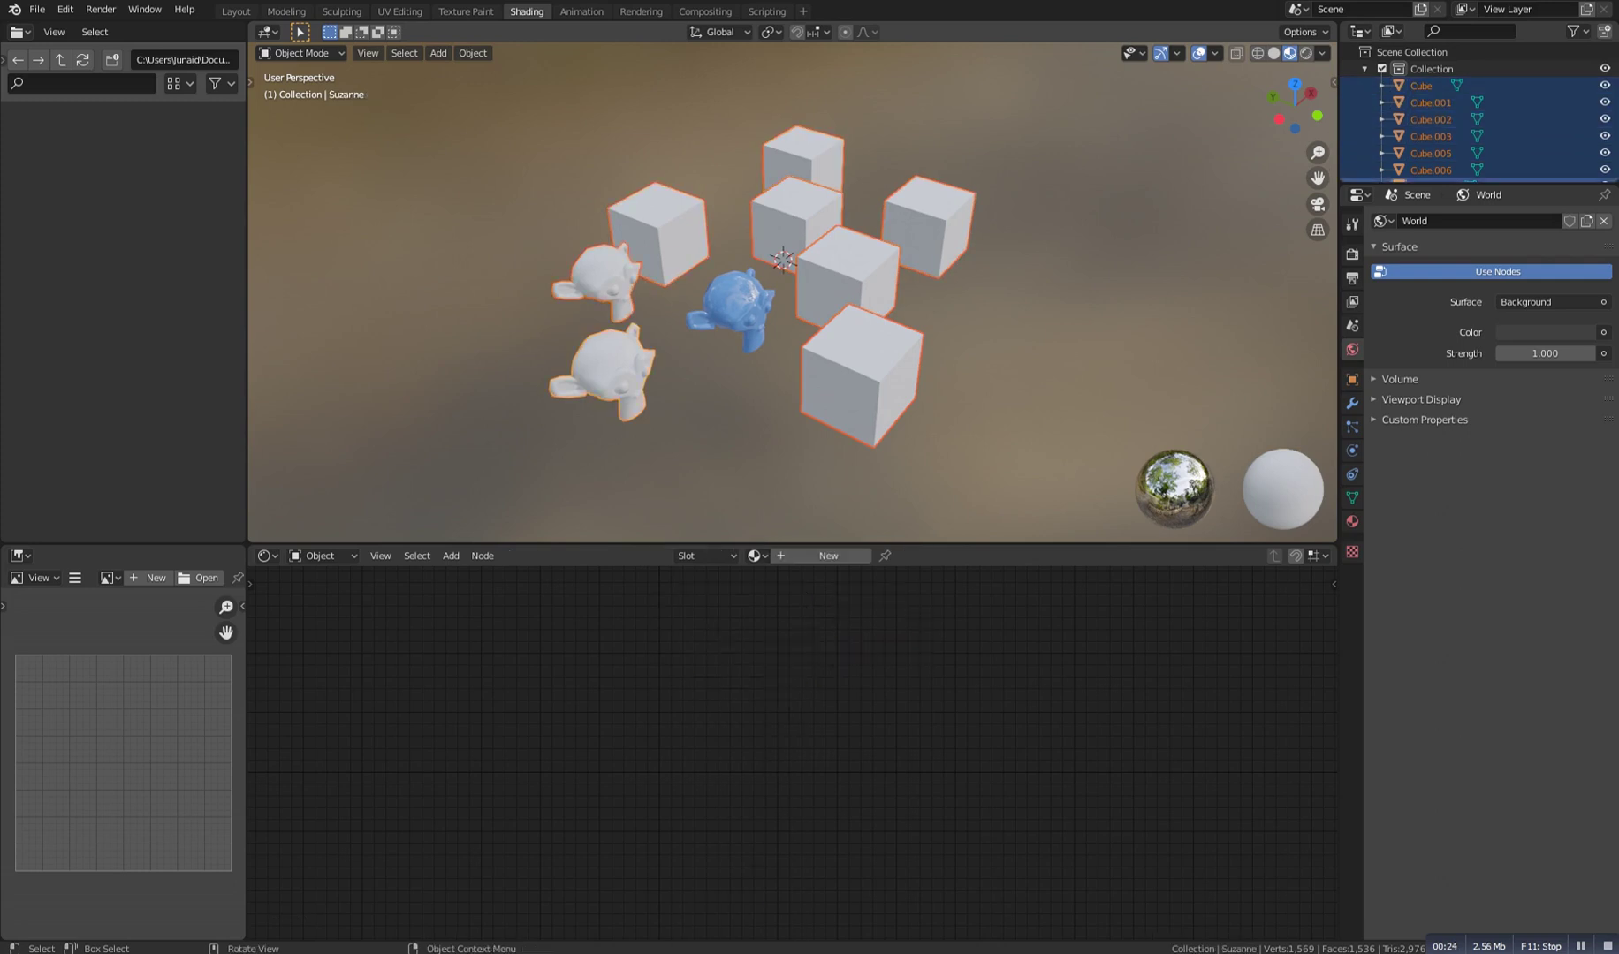
pyautogui.keyDown('shift'); pyautogui.click(733, 307); pyautogui.keyUp('shift')
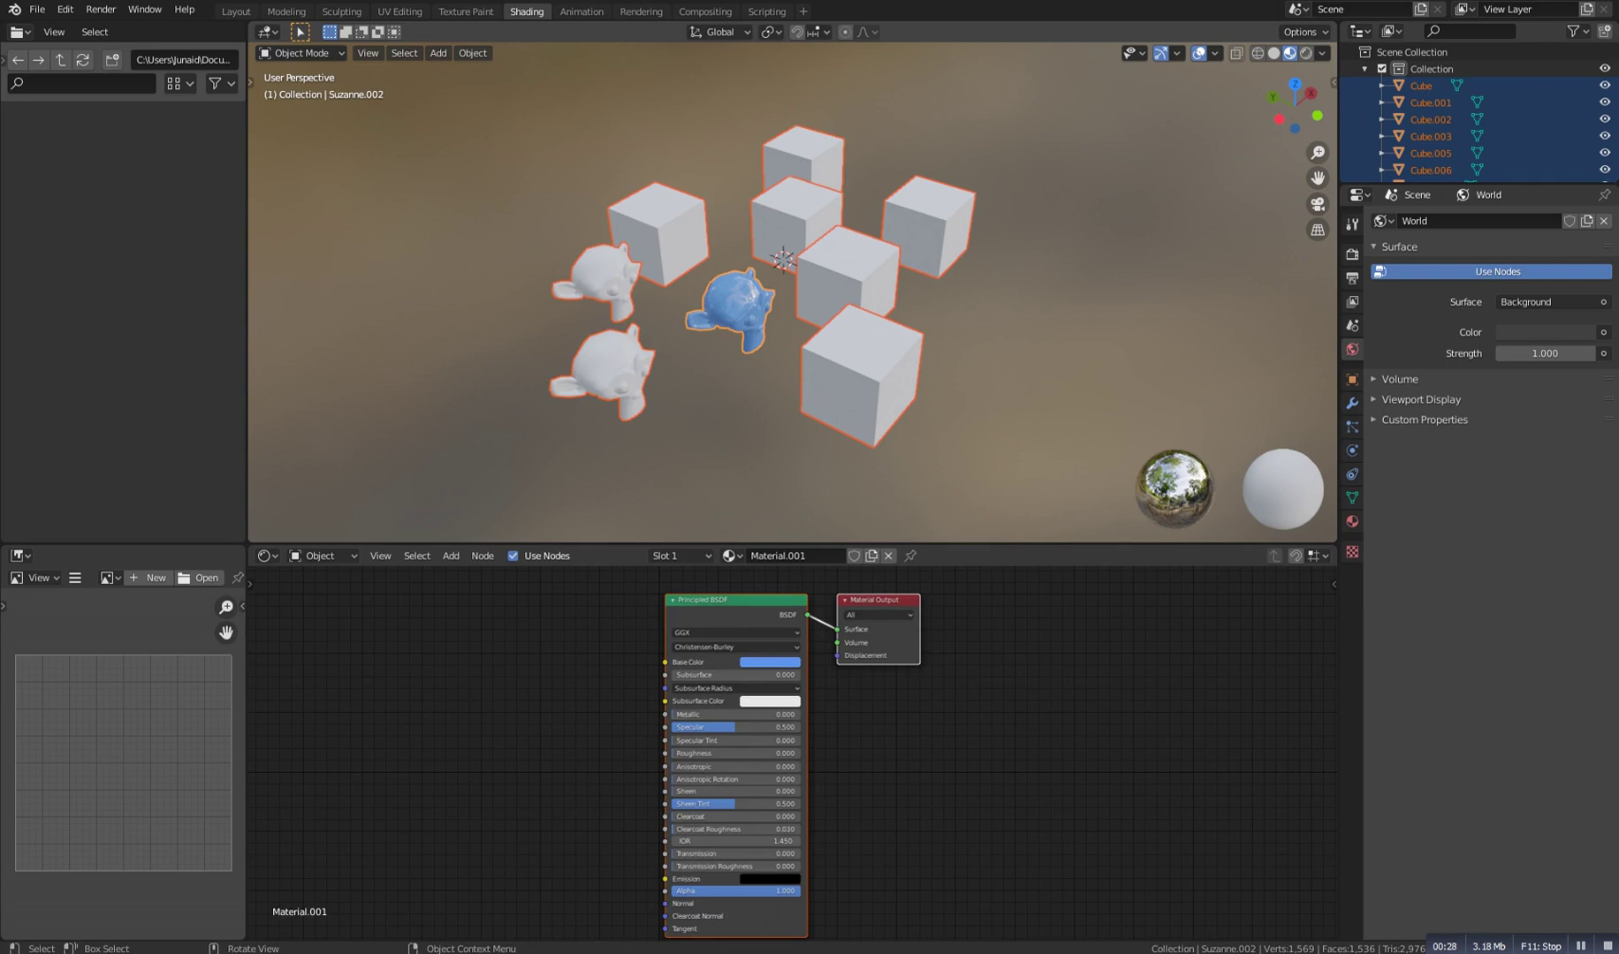
pyautogui.hotkey('ctrl', 'l')
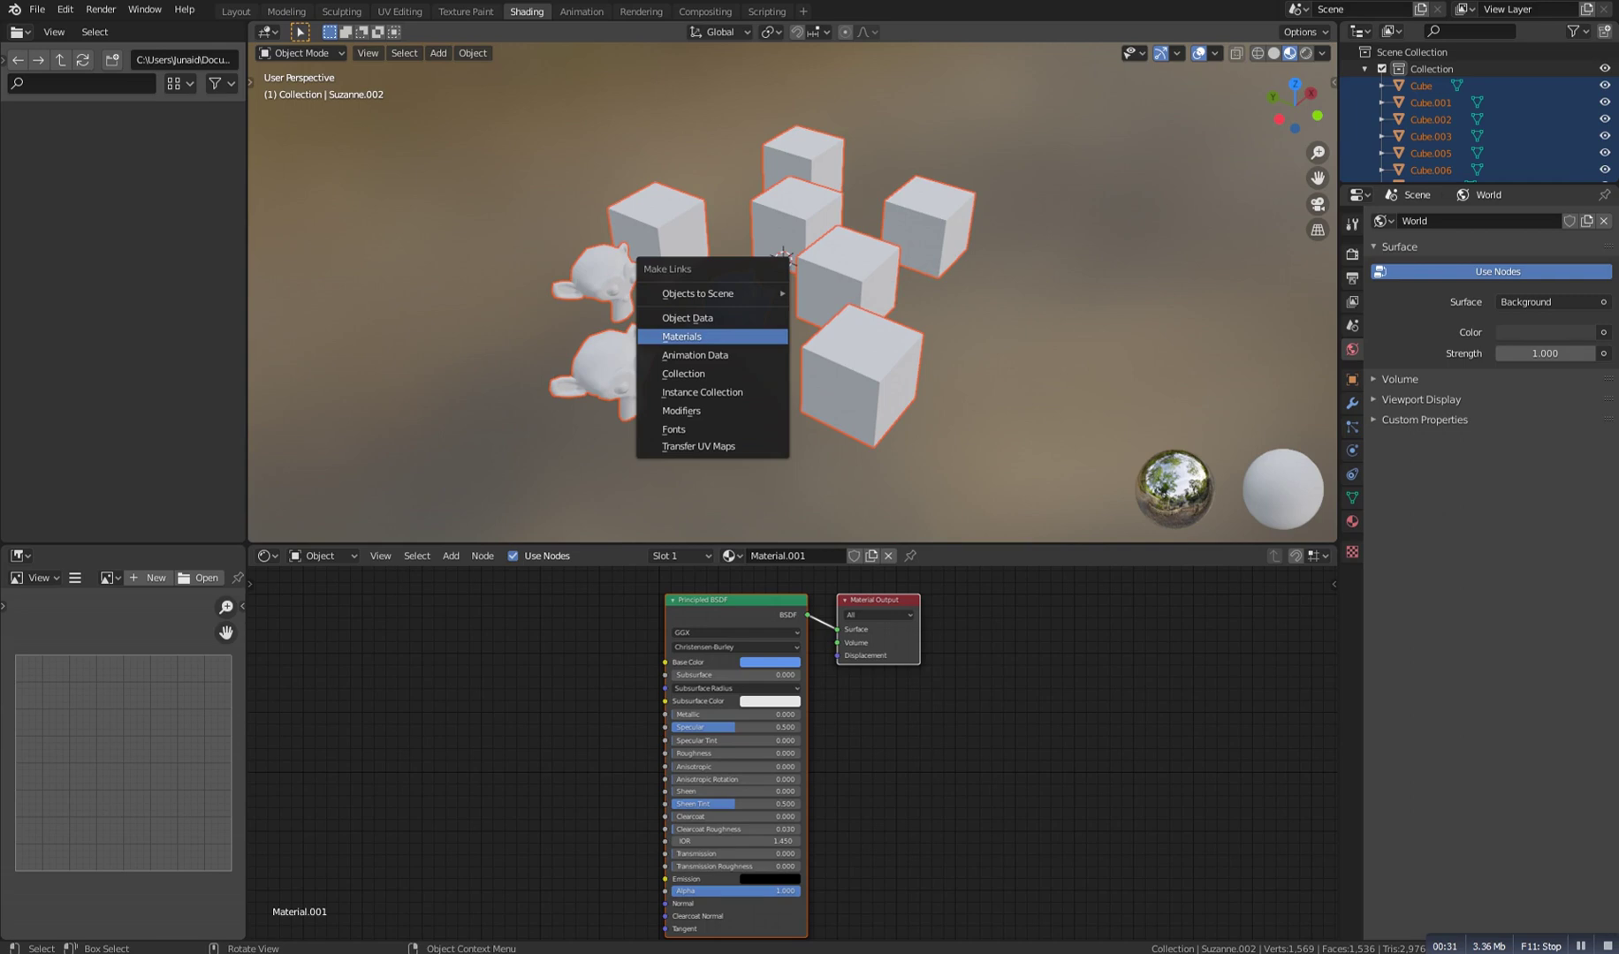
pyautogui.click(689, 337)
pyautogui.hotkey('alt', 'a')
pyautogui.moveTo(694, 353)
pyautogui.mouseDown(button='middle')
pyautogui.moveTo(668, 320)
pyautogui.moveTo(688, 363)
pyautogui.mouseUp(button='middle')
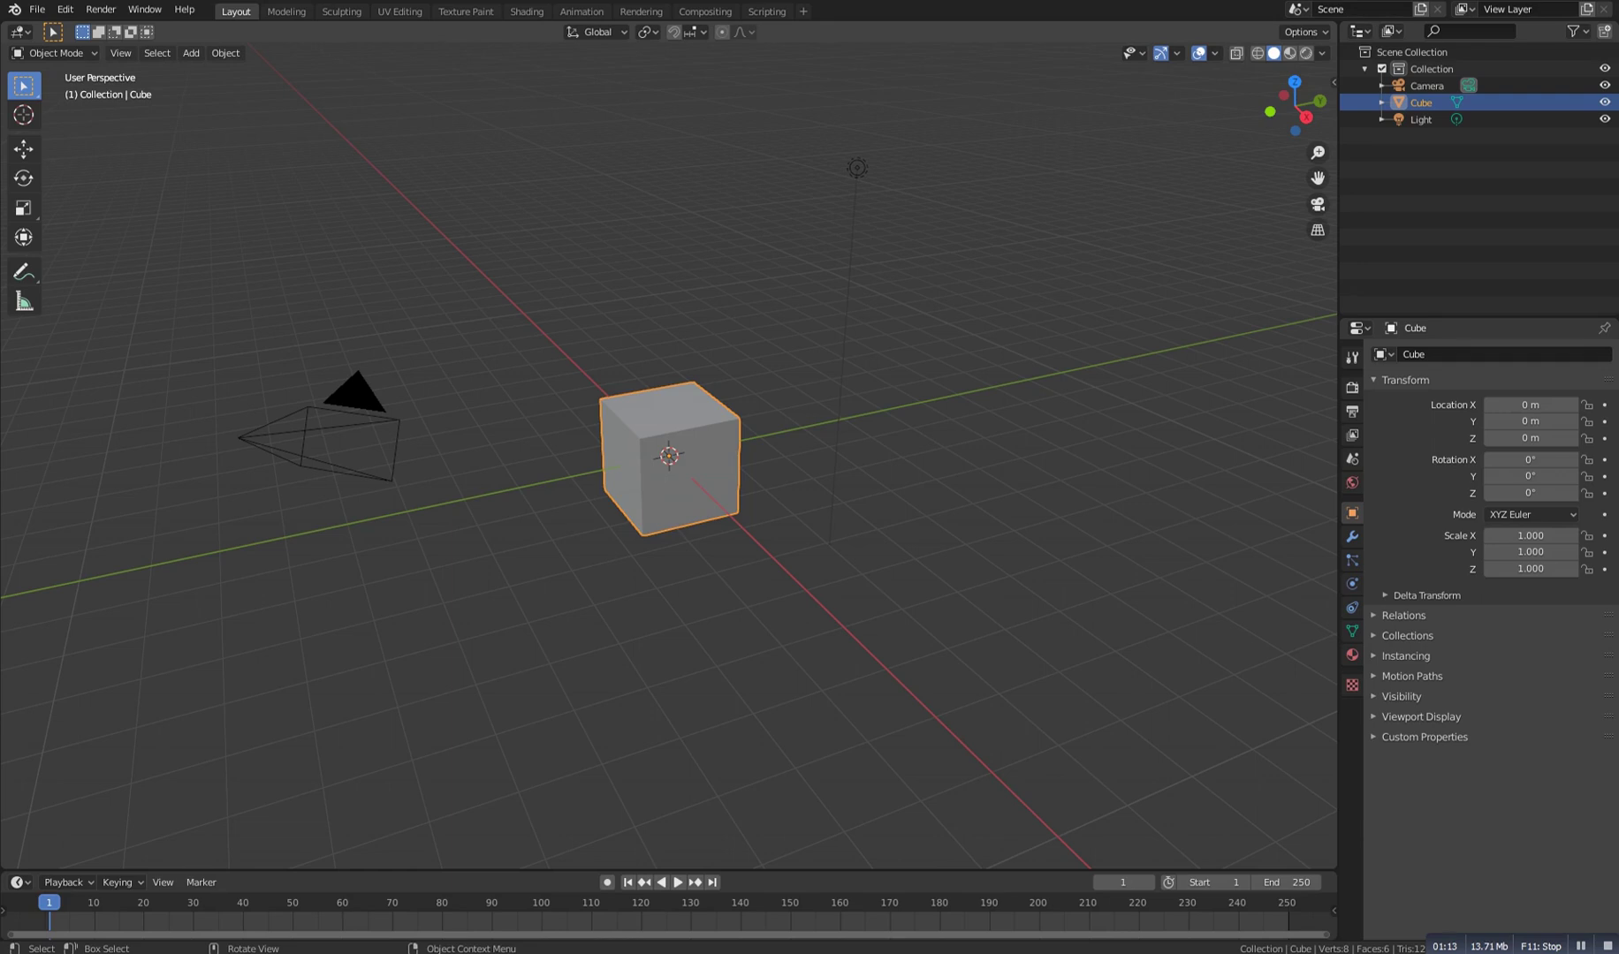
# Delete the default camera, cube and light from the scene
pyautogui.keyDown('alt'); pyautogui.moveTo(668, 456); pyautogui.dragTo(675, 477); pyautogui.keyUp('alt')
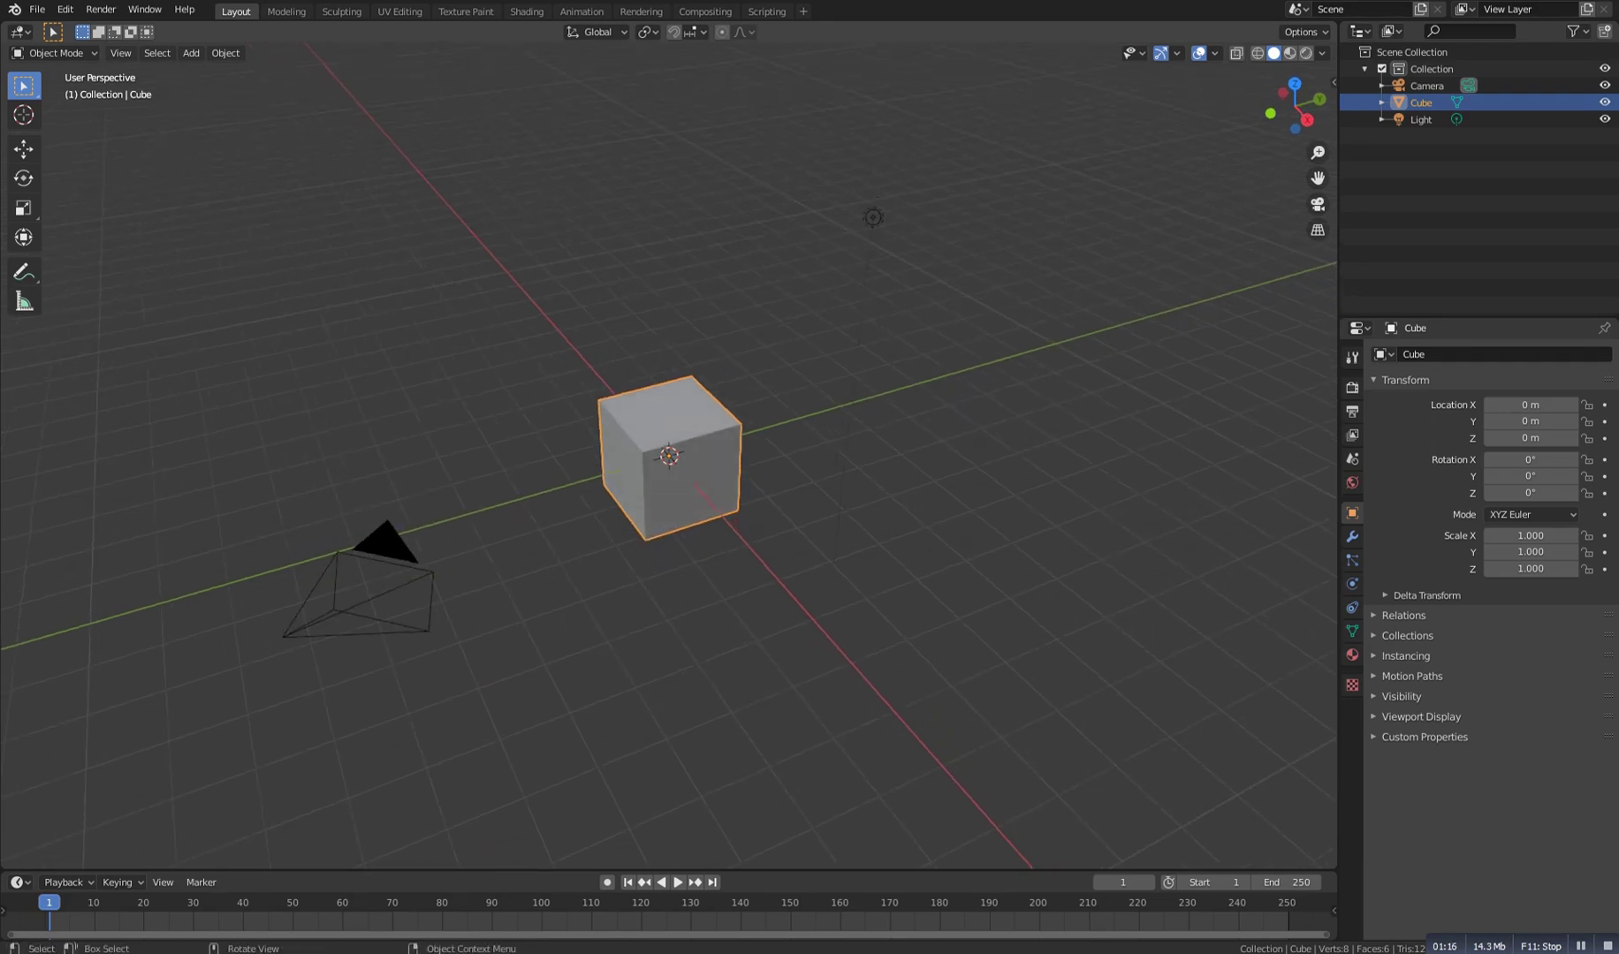
pyautogui.press('a')
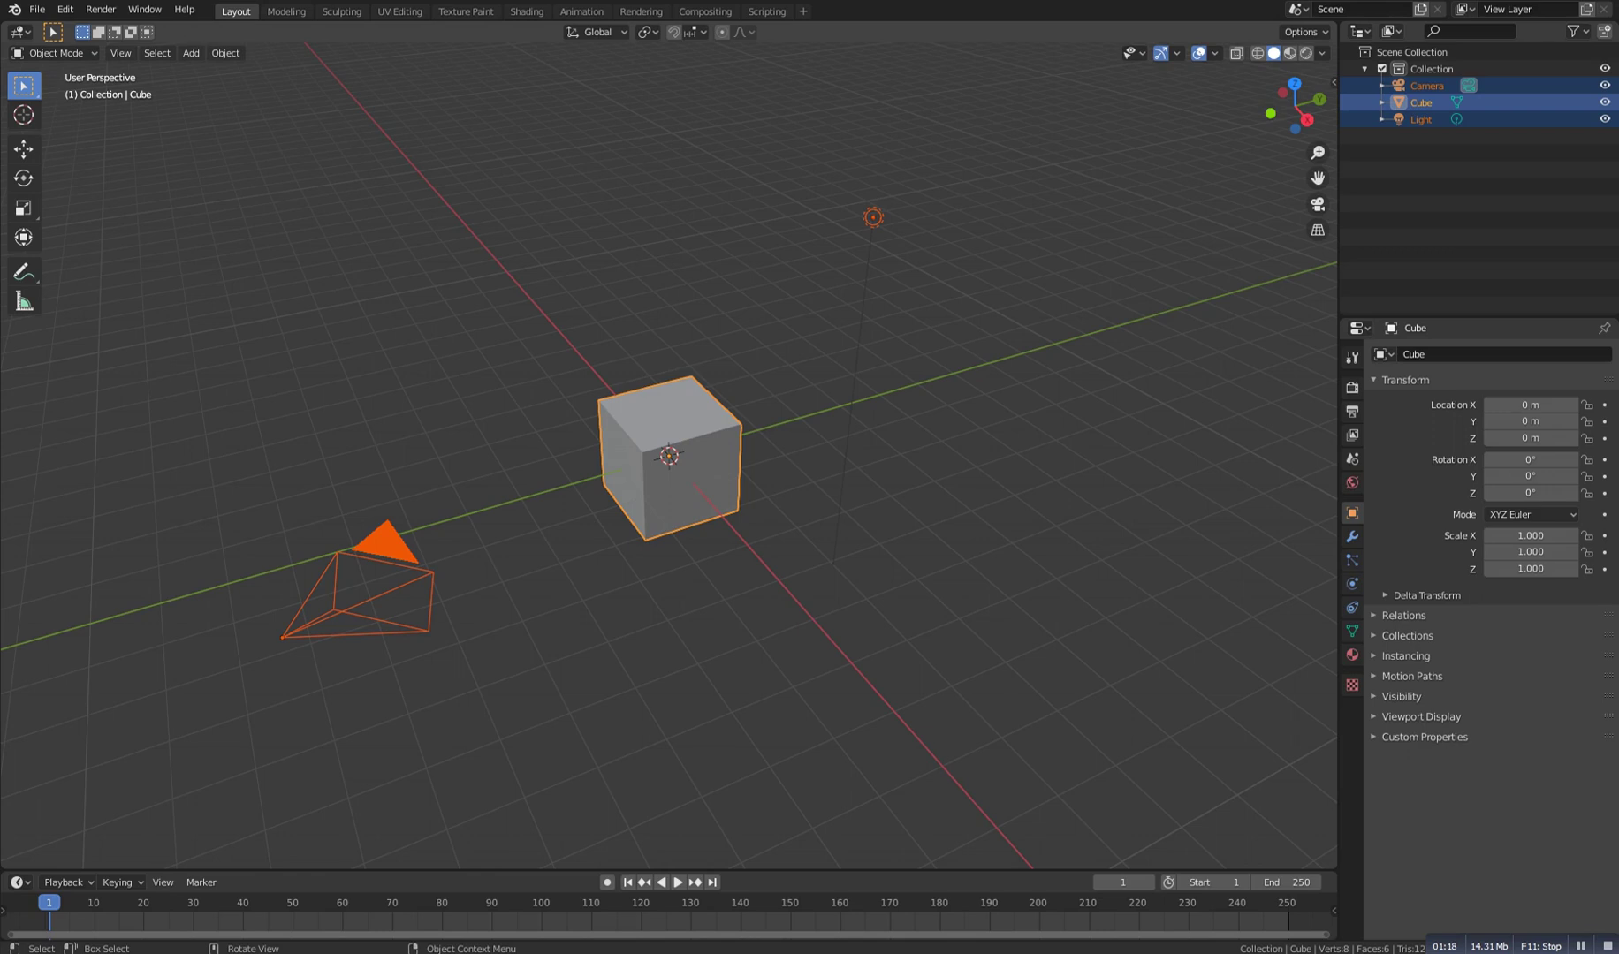
pyautogui.press('x')
pyautogui.press('Return')
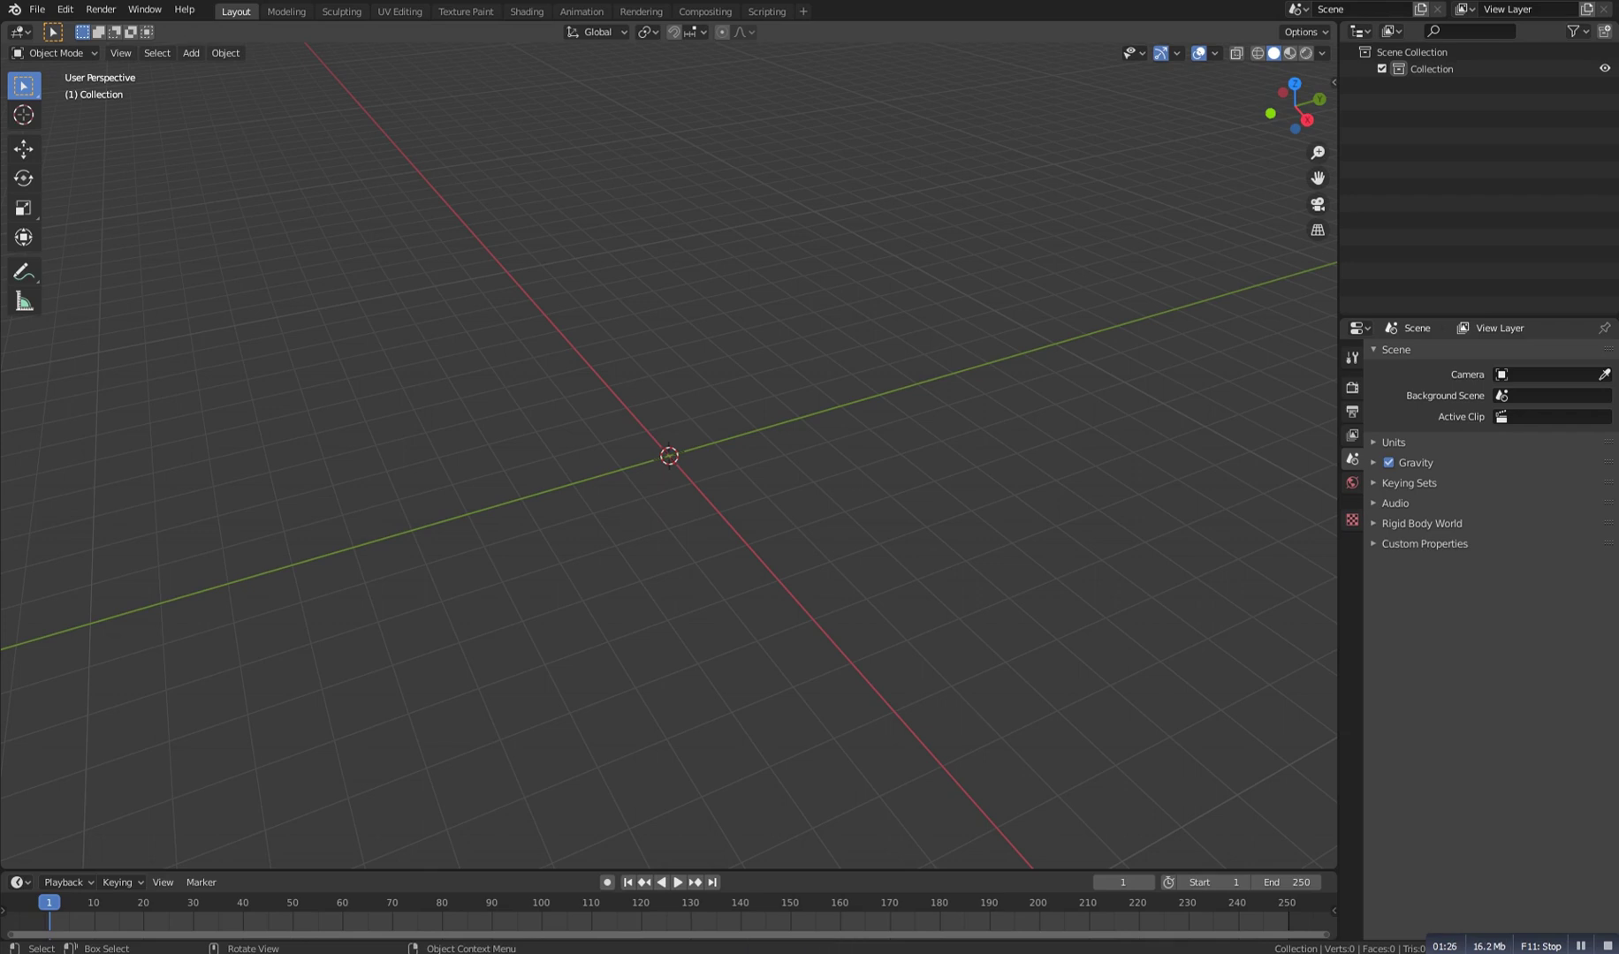
# Save the empty scene as the startup file
pyautogui.click(37, 8)
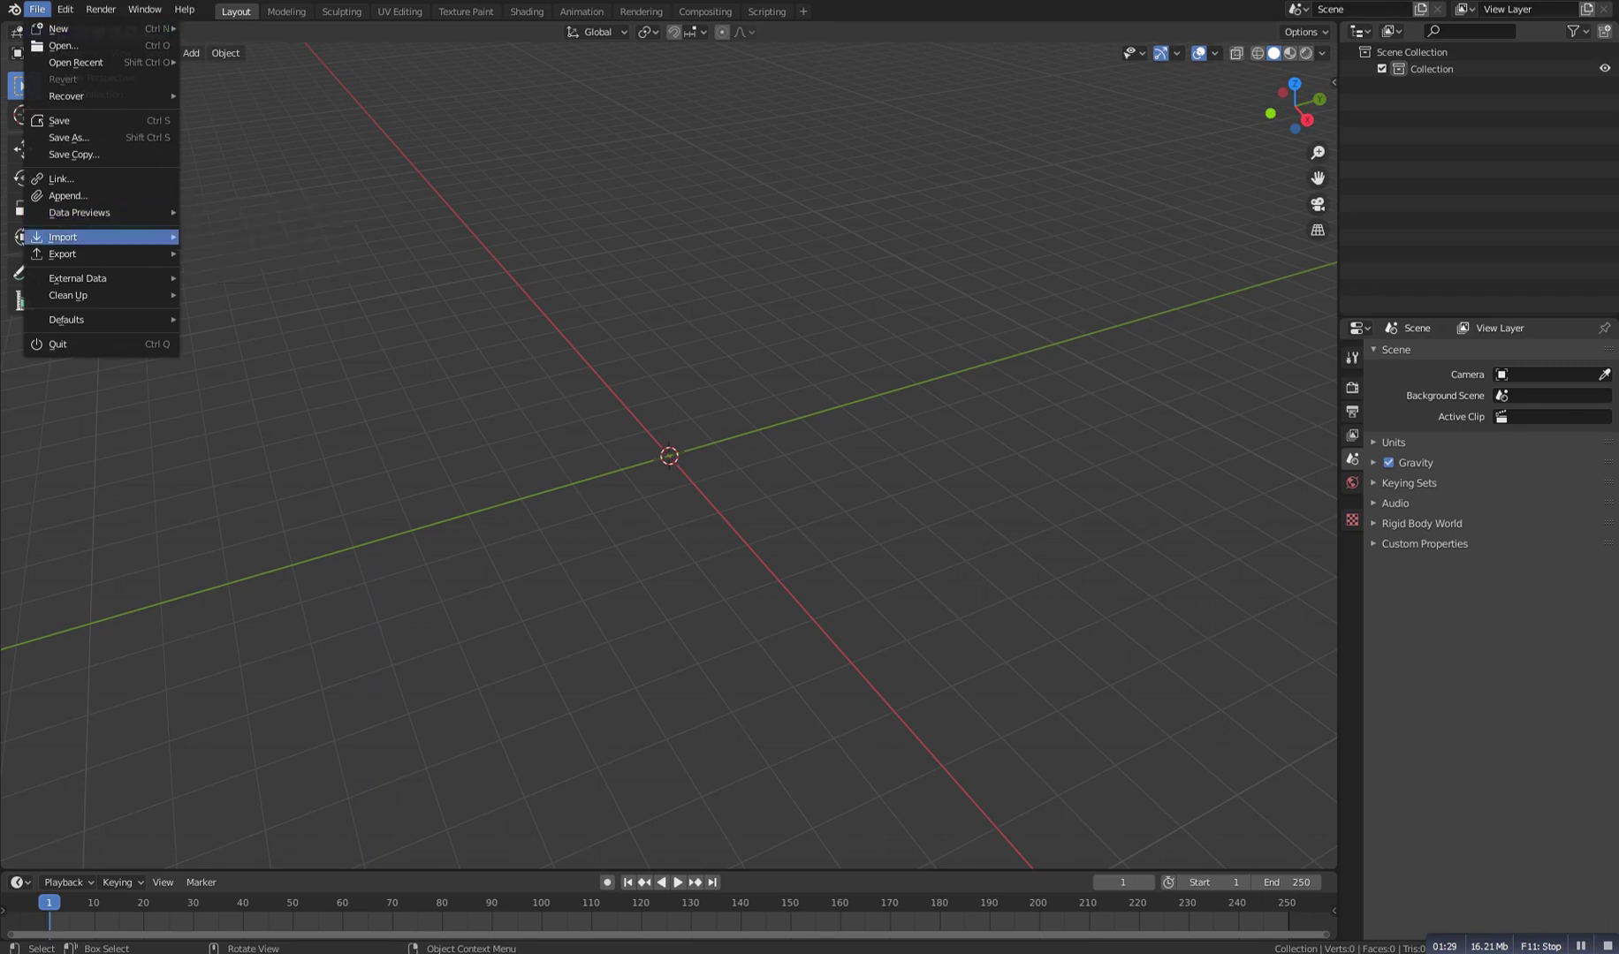
pyautogui.moveTo(88, 320)
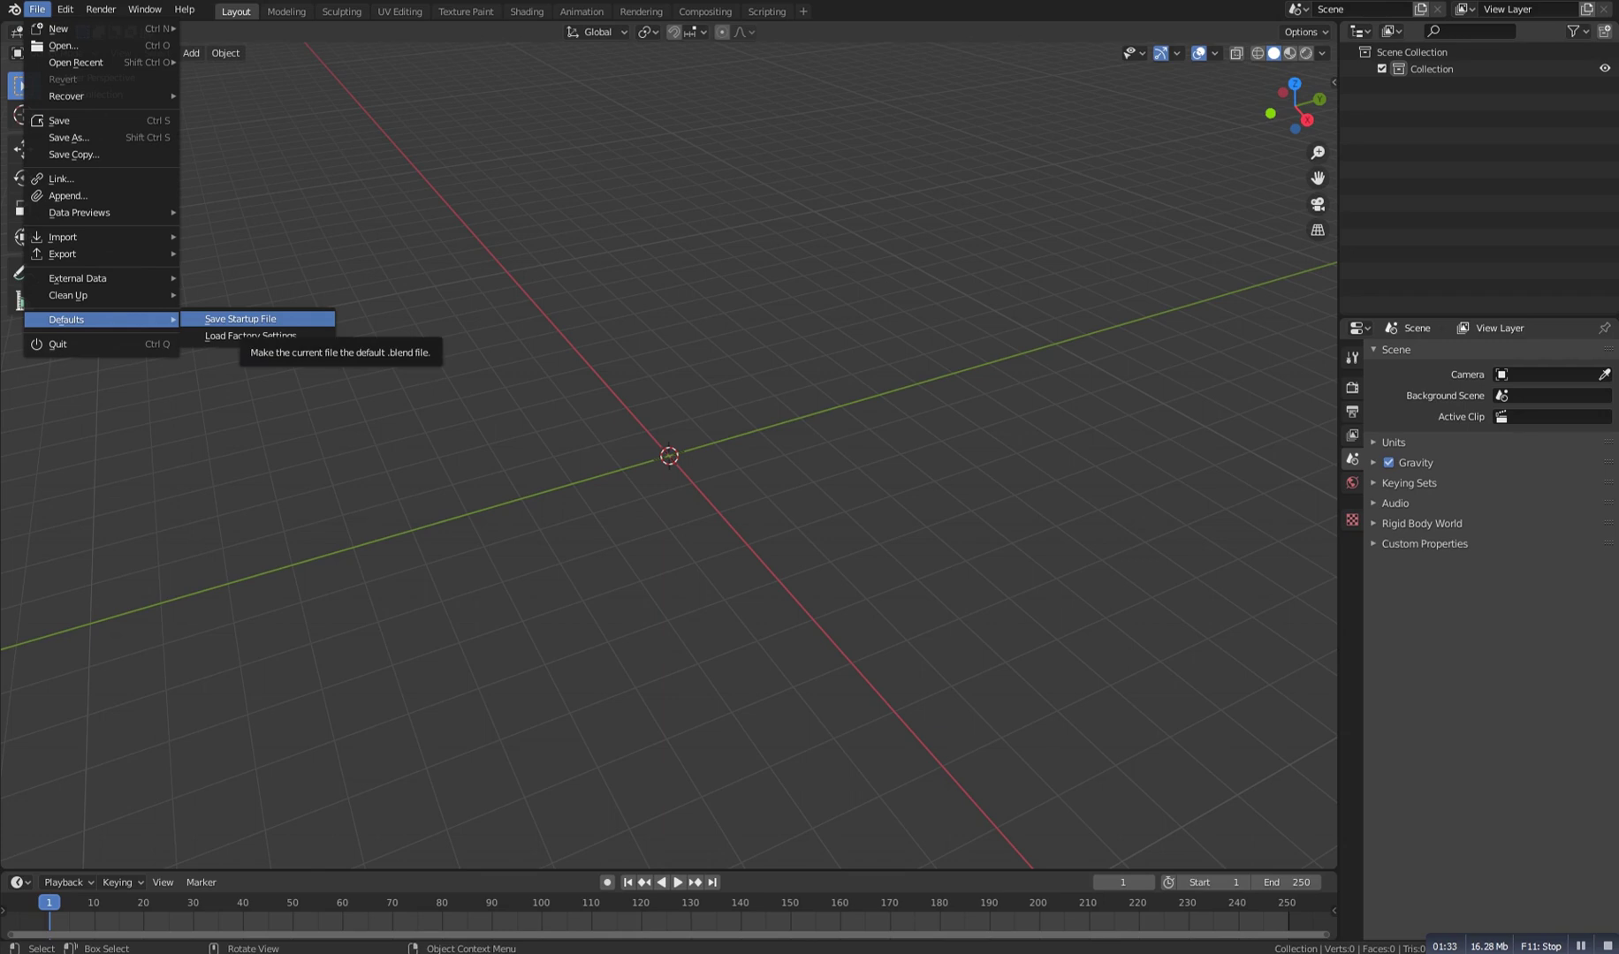
pyautogui.click(241, 318)
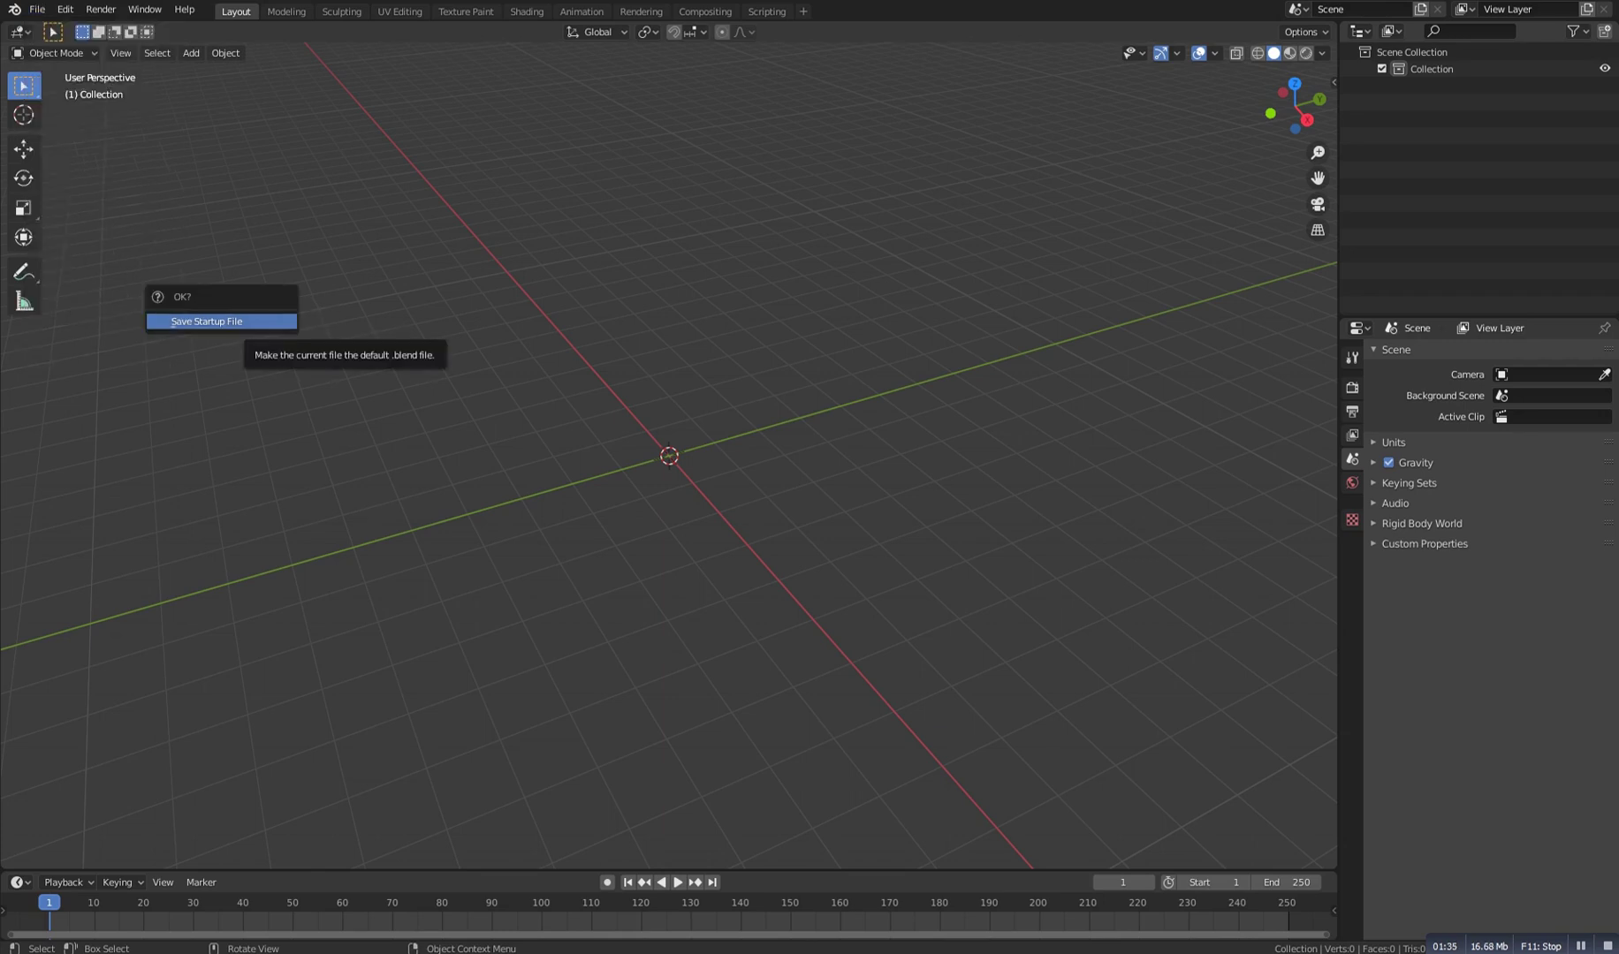
pyautogui.click(221, 320)
# Create a new General file
pyautogui.click(37, 8)
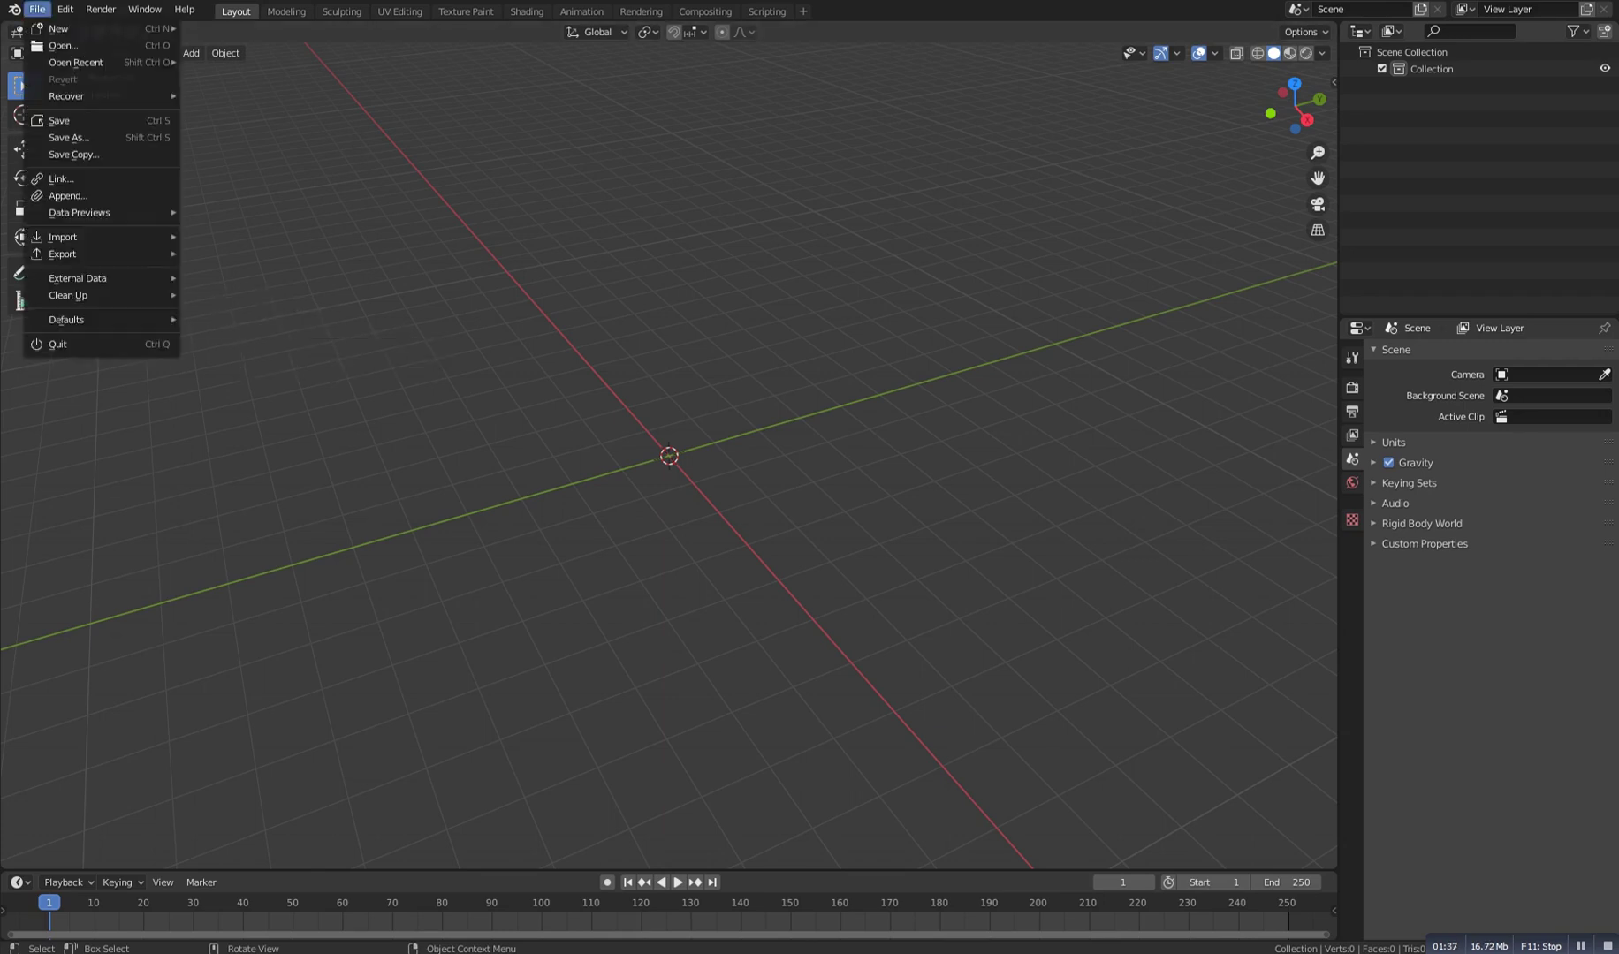
pyautogui.moveTo(88, 29)
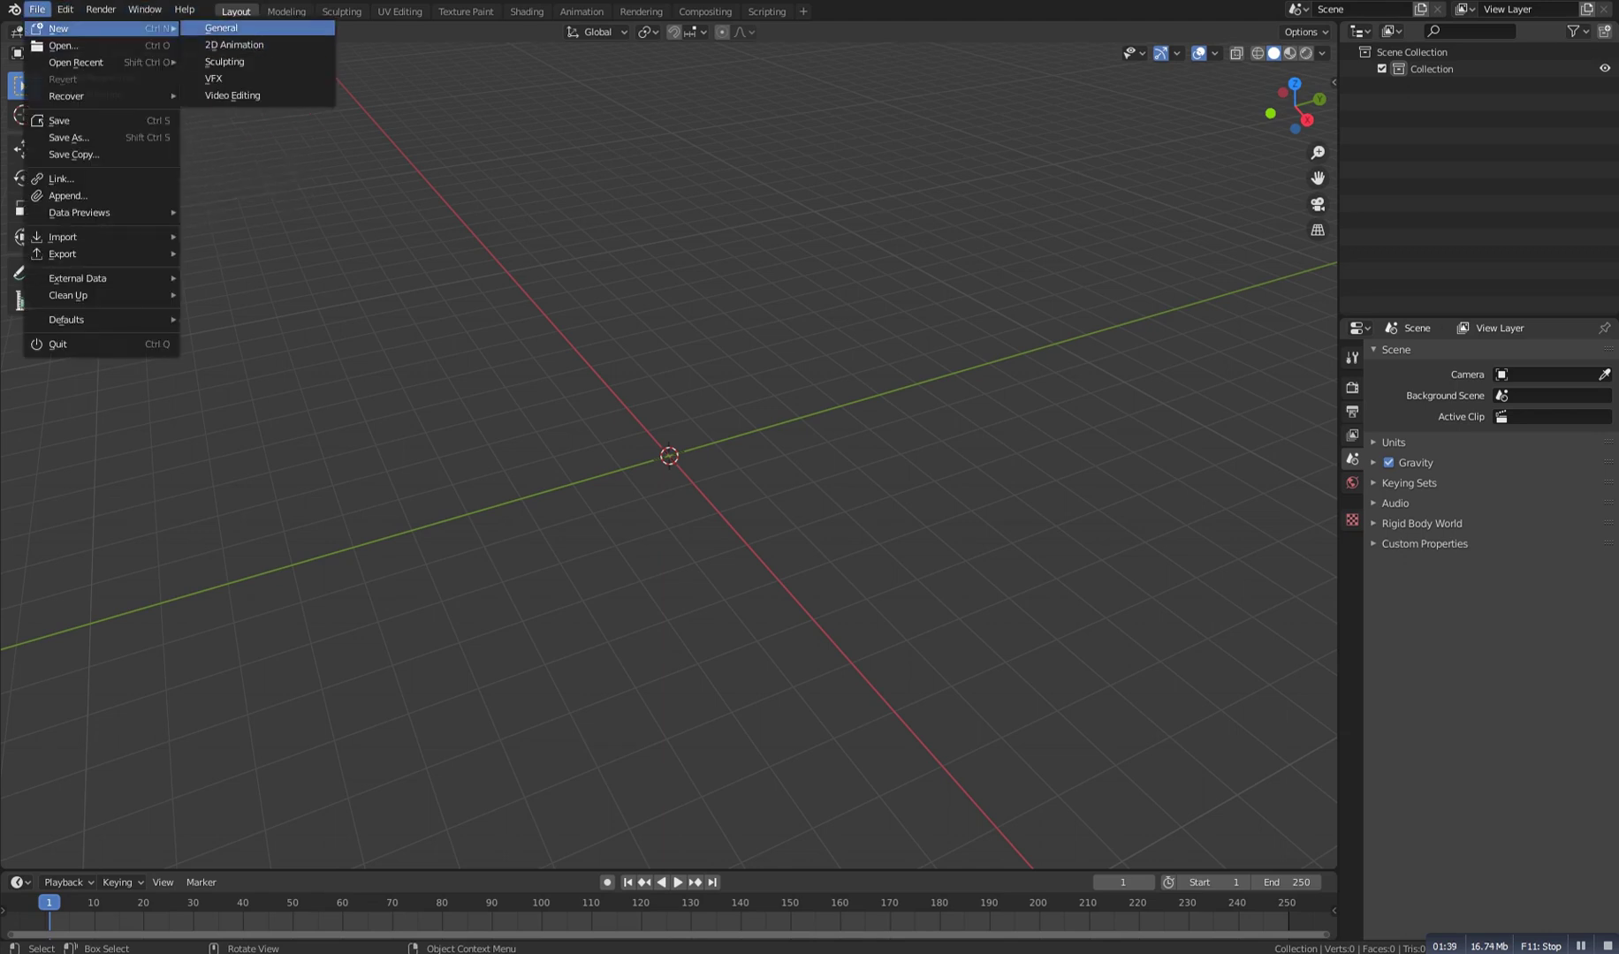
pyautogui.click(221, 28)
pyautogui.click(842, 505)
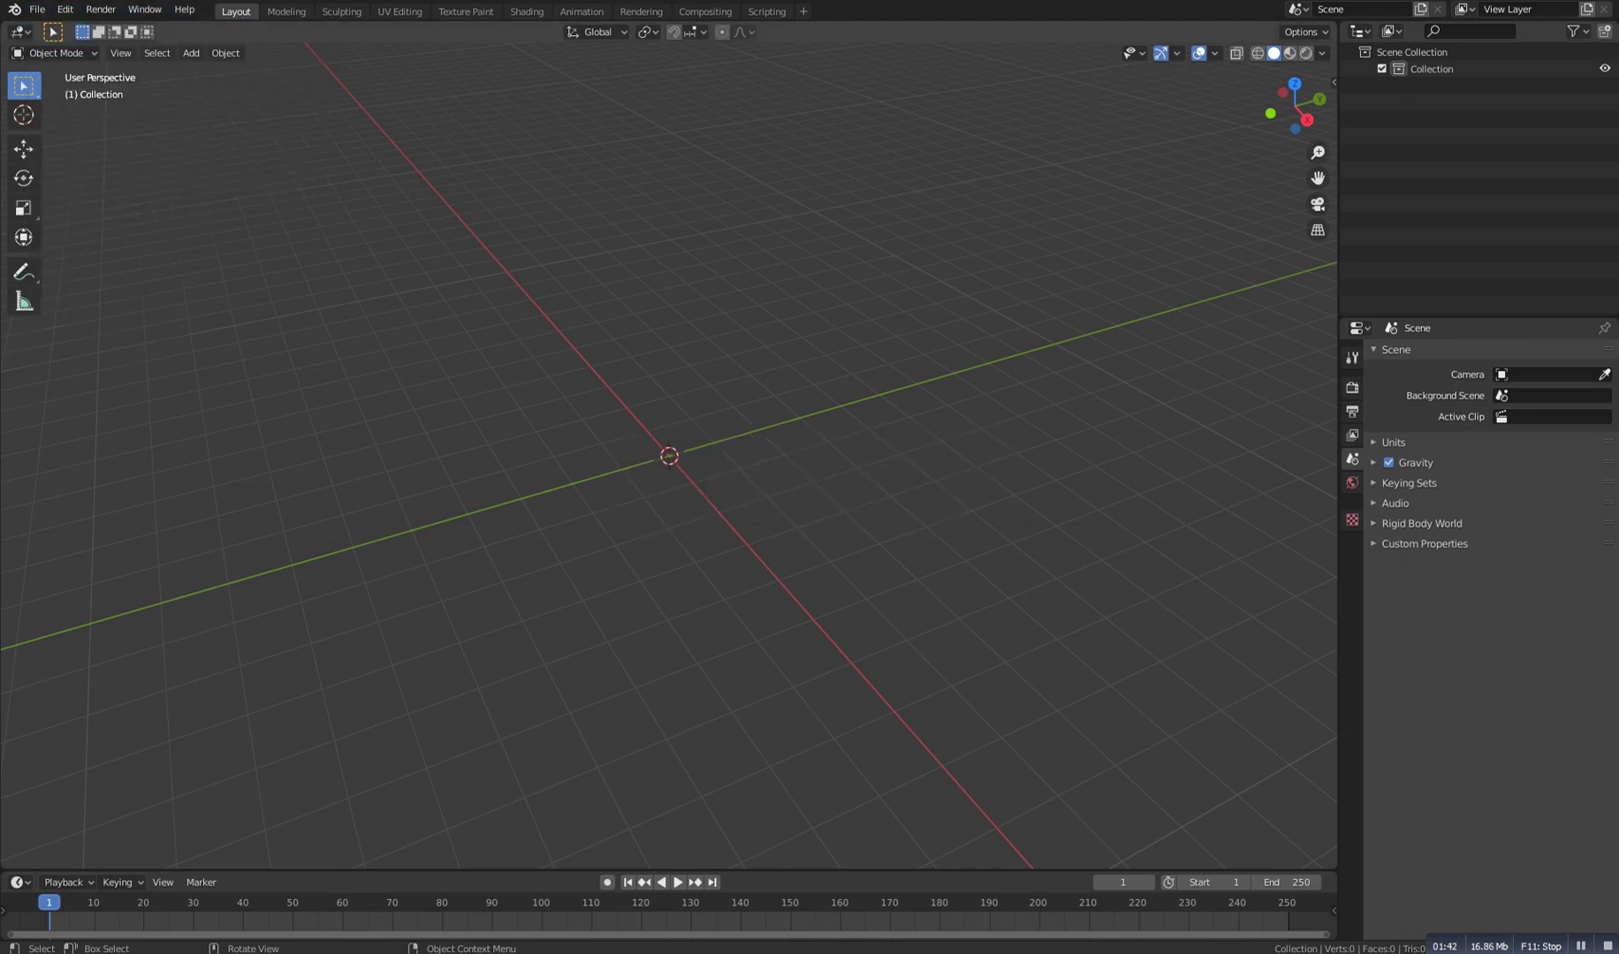
# Add a cube at the centre of the empty scene
pyautogui.moveTo(669, 530)
pyautogui.keyDown('alt'); pyautogui.mouseDown()
pyautogui.moveTo(708, 530)
pyautogui.moveTo(661, 528)
pyautogui.mouseUp(); pyautogui.keyUp('alt')
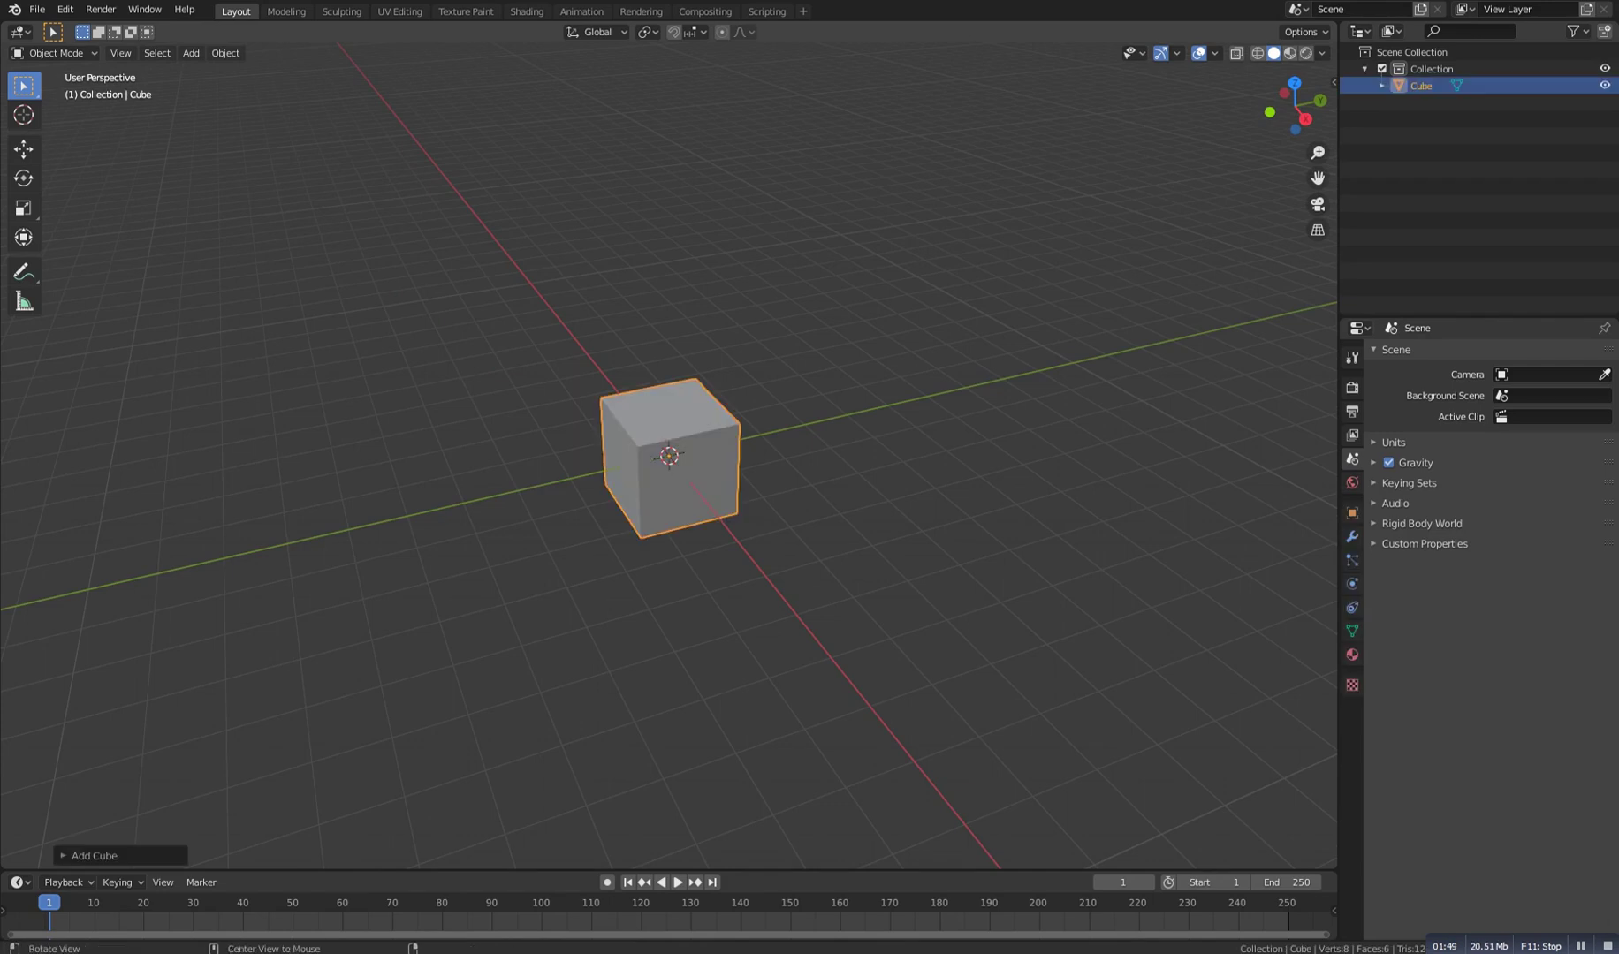
pyautogui.keyDown('alt'); pyautogui.moveTo(661, 529); pyautogui.dragTo(647, 520); pyautogui.keyUp('alt')
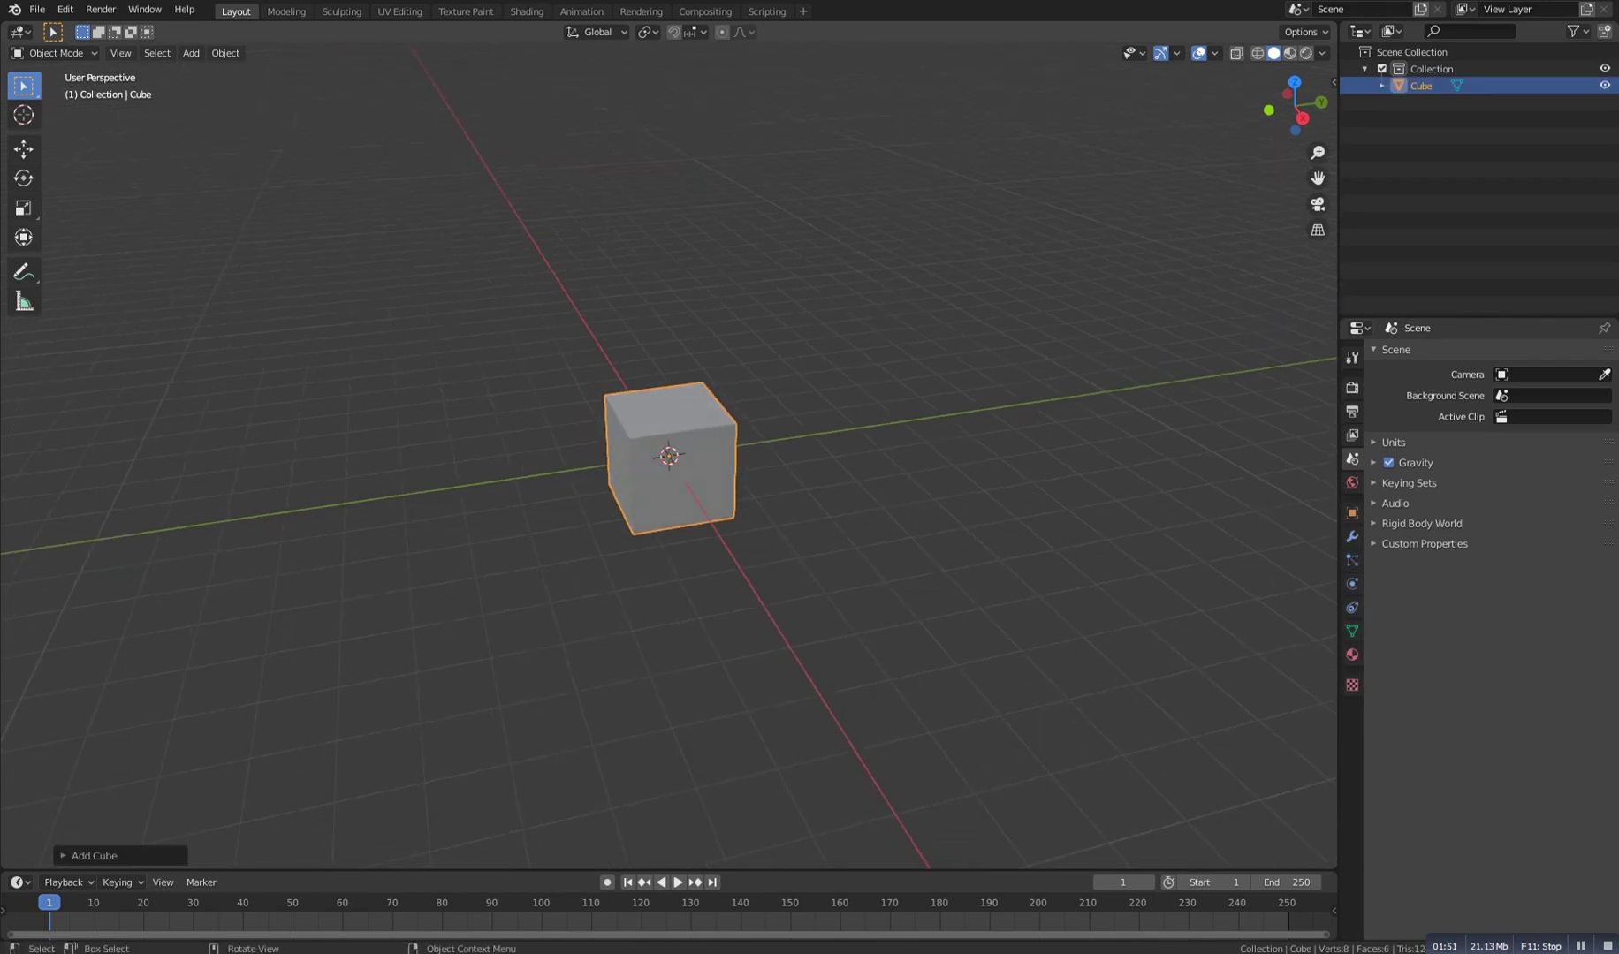
pyautogui.scroll(4, 669, 457)
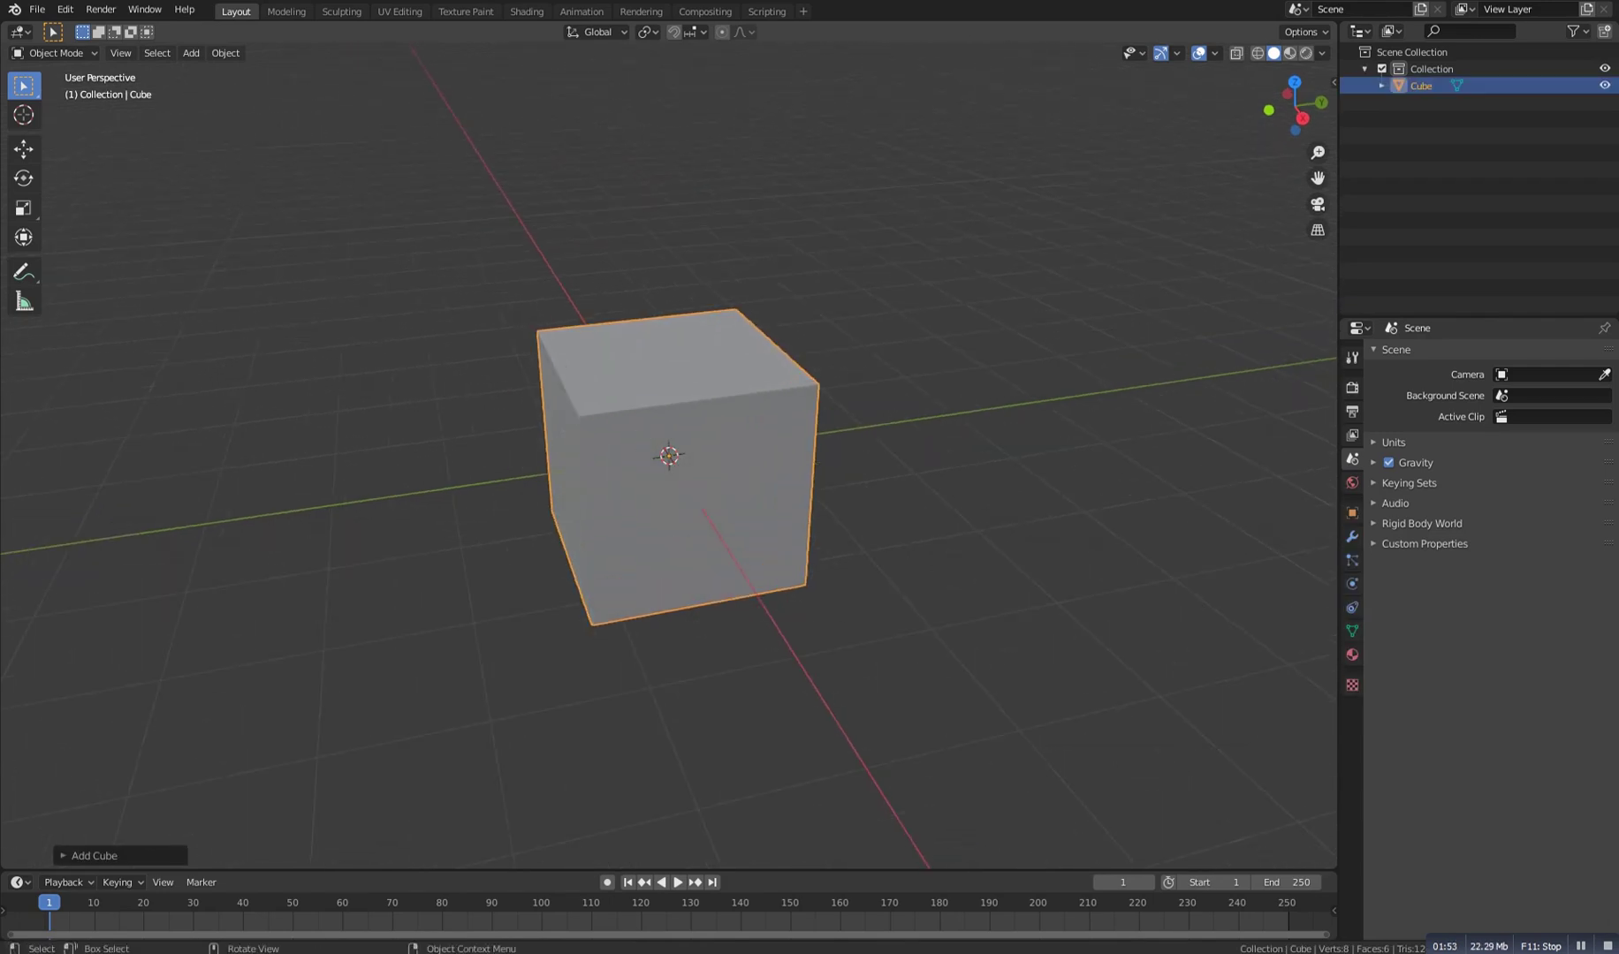
pyautogui.scroll(3, 669, 458)
# Cut a small closed eight-point polygon into the upper part of the cube's front side face with the Knife tool in Edit Mode
pyautogui.press('Tab')
pyautogui.keyDown('alt'); pyautogui.moveTo(669, 530); pyautogui.dragTo(690, 483); pyautogui.keyUp('alt')
pyautogui.hotkey('alt', 'a')
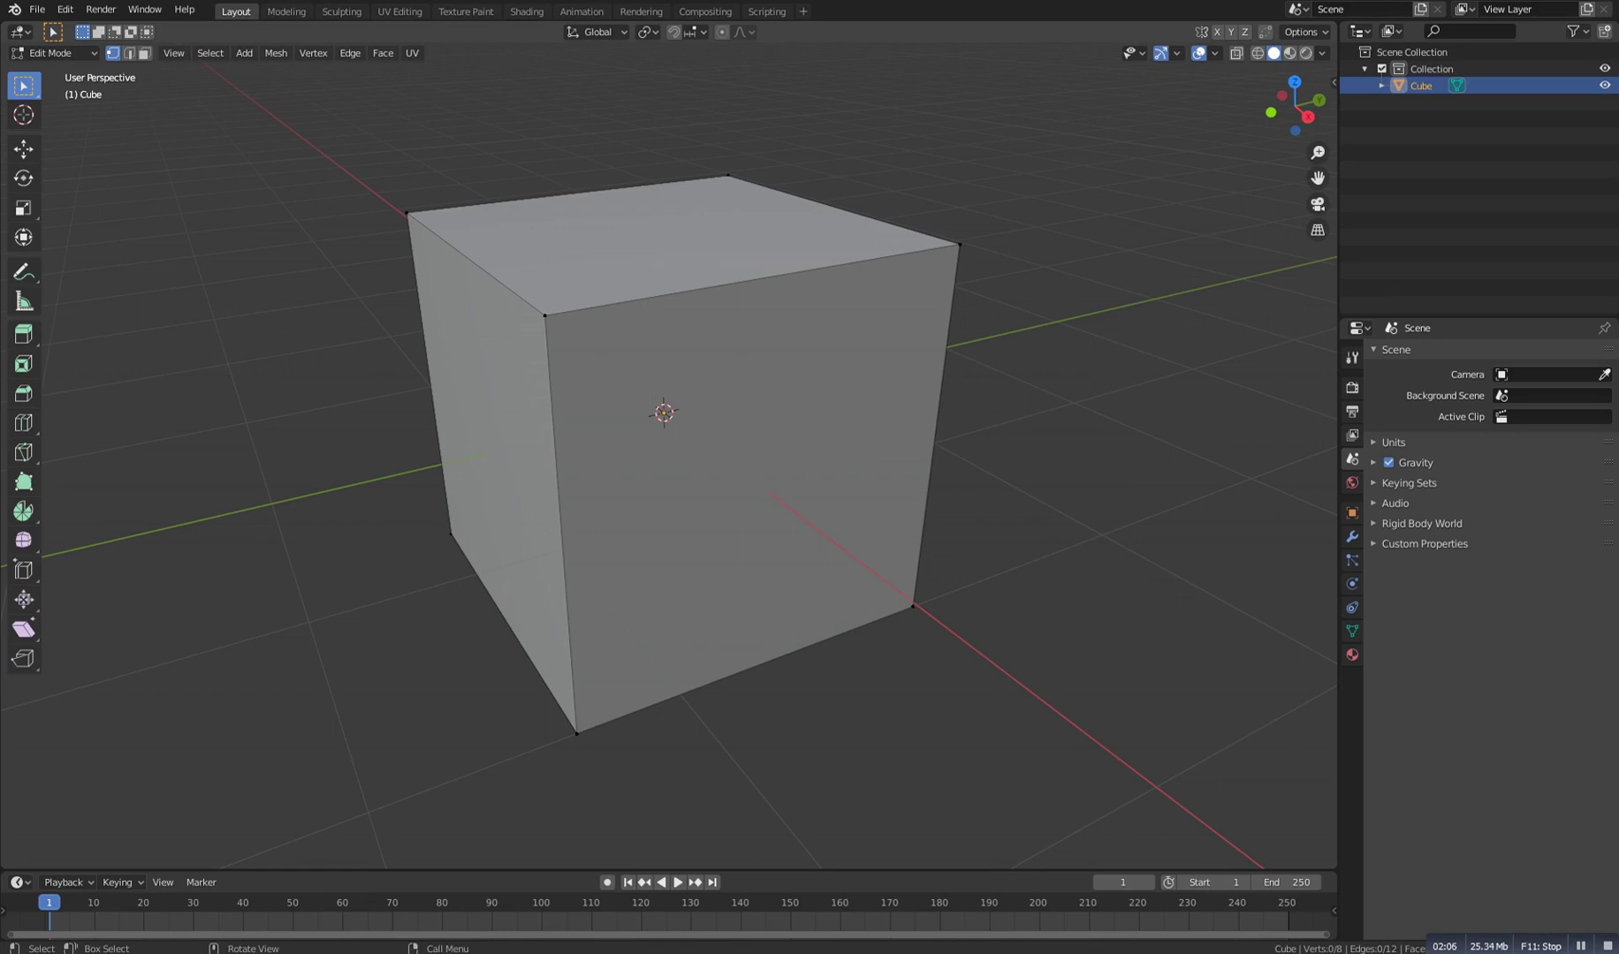
pyautogui.press('k')
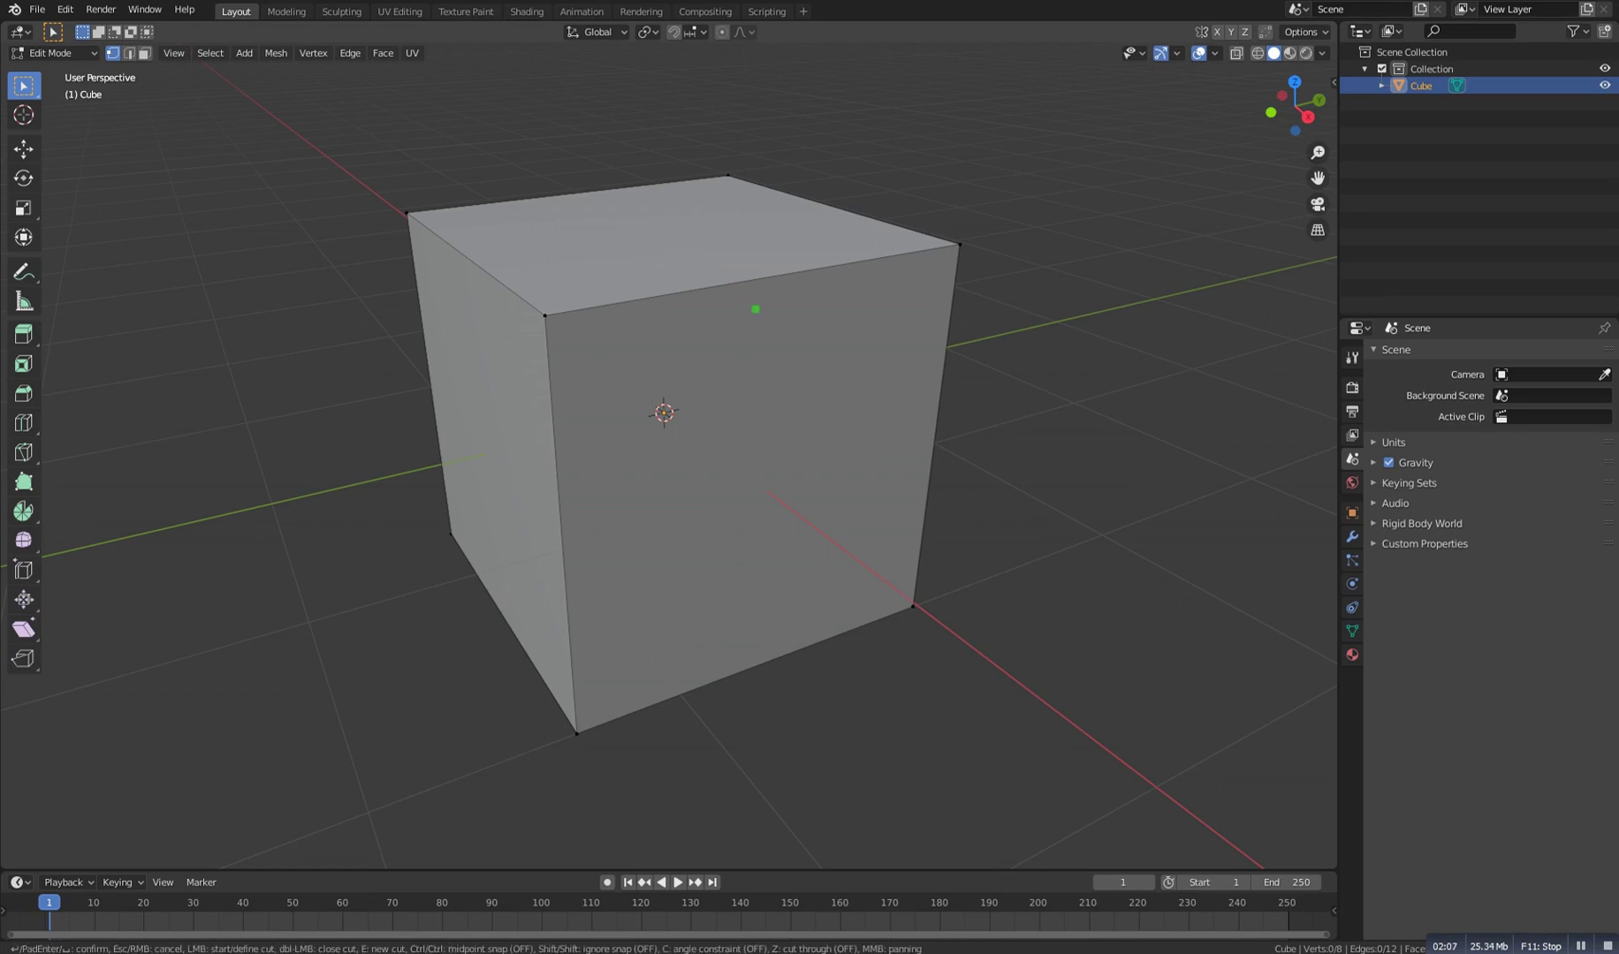
pyautogui.click(771, 317)
pyautogui.click(795, 340)
pyautogui.click(811, 391)
pyautogui.click(767, 403)
pyautogui.click(735, 404)
pyautogui.click(723, 374)
pyautogui.click(706, 352)
pyautogui.click(720, 332)
pyautogui.press('Return')
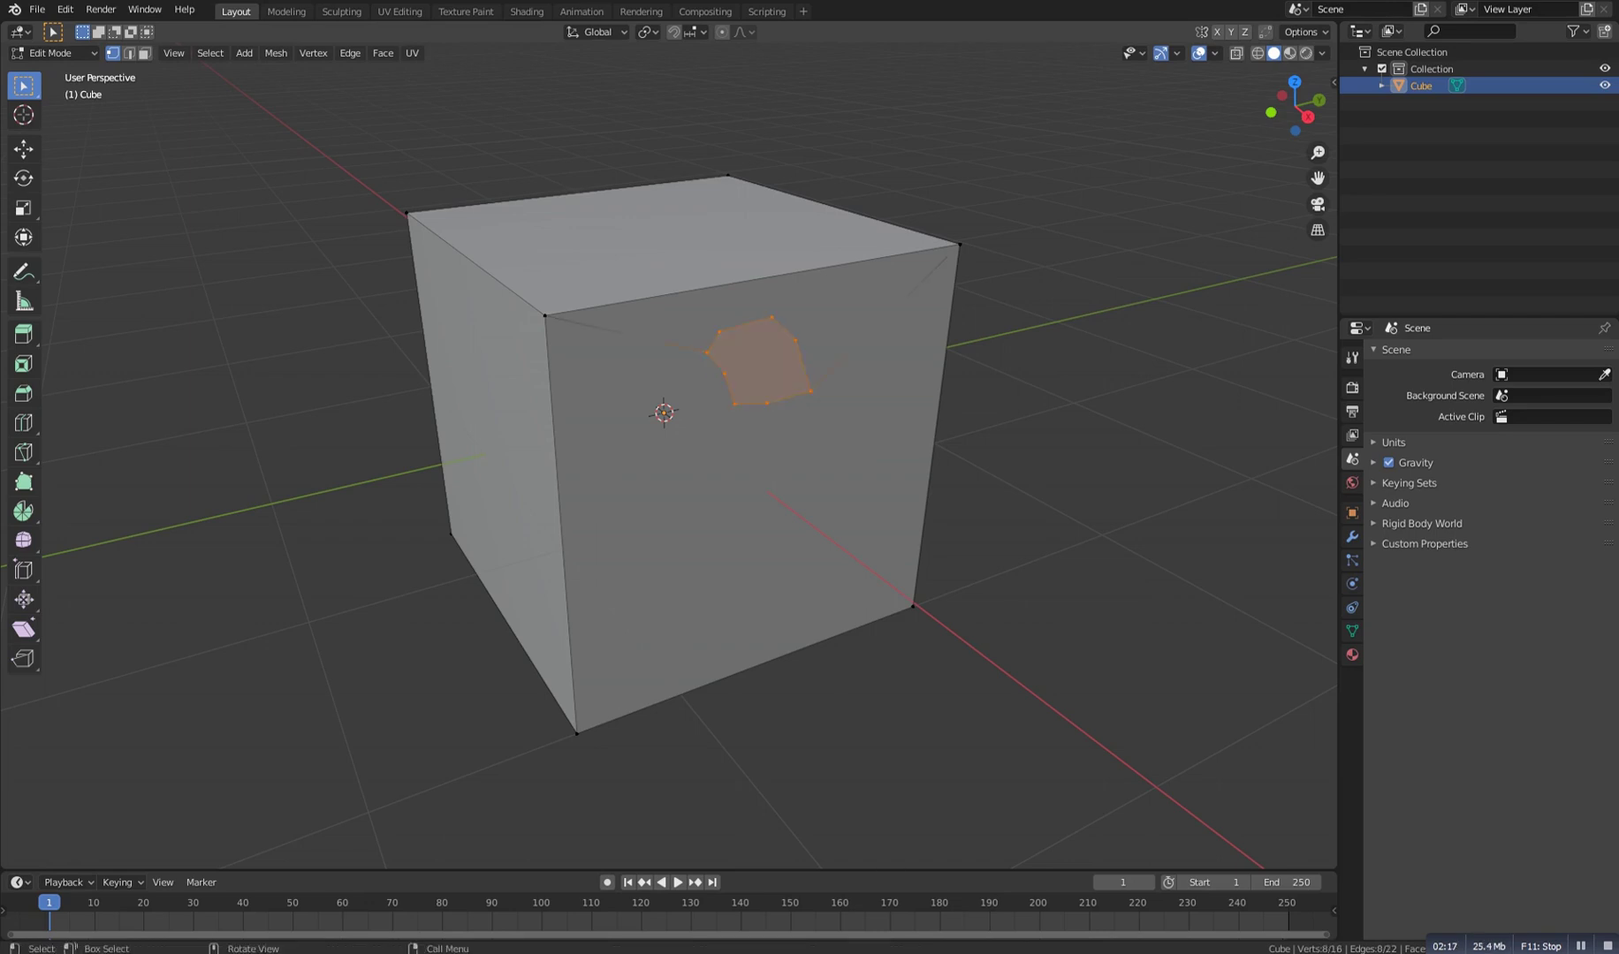
# Extrude the knife-cut polygon from the cube's side face and clear the selection
pyautogui.moveTo(751, 371); pyautogui.dragTo(792, 426, button='middle')
pyautogui.press('e')
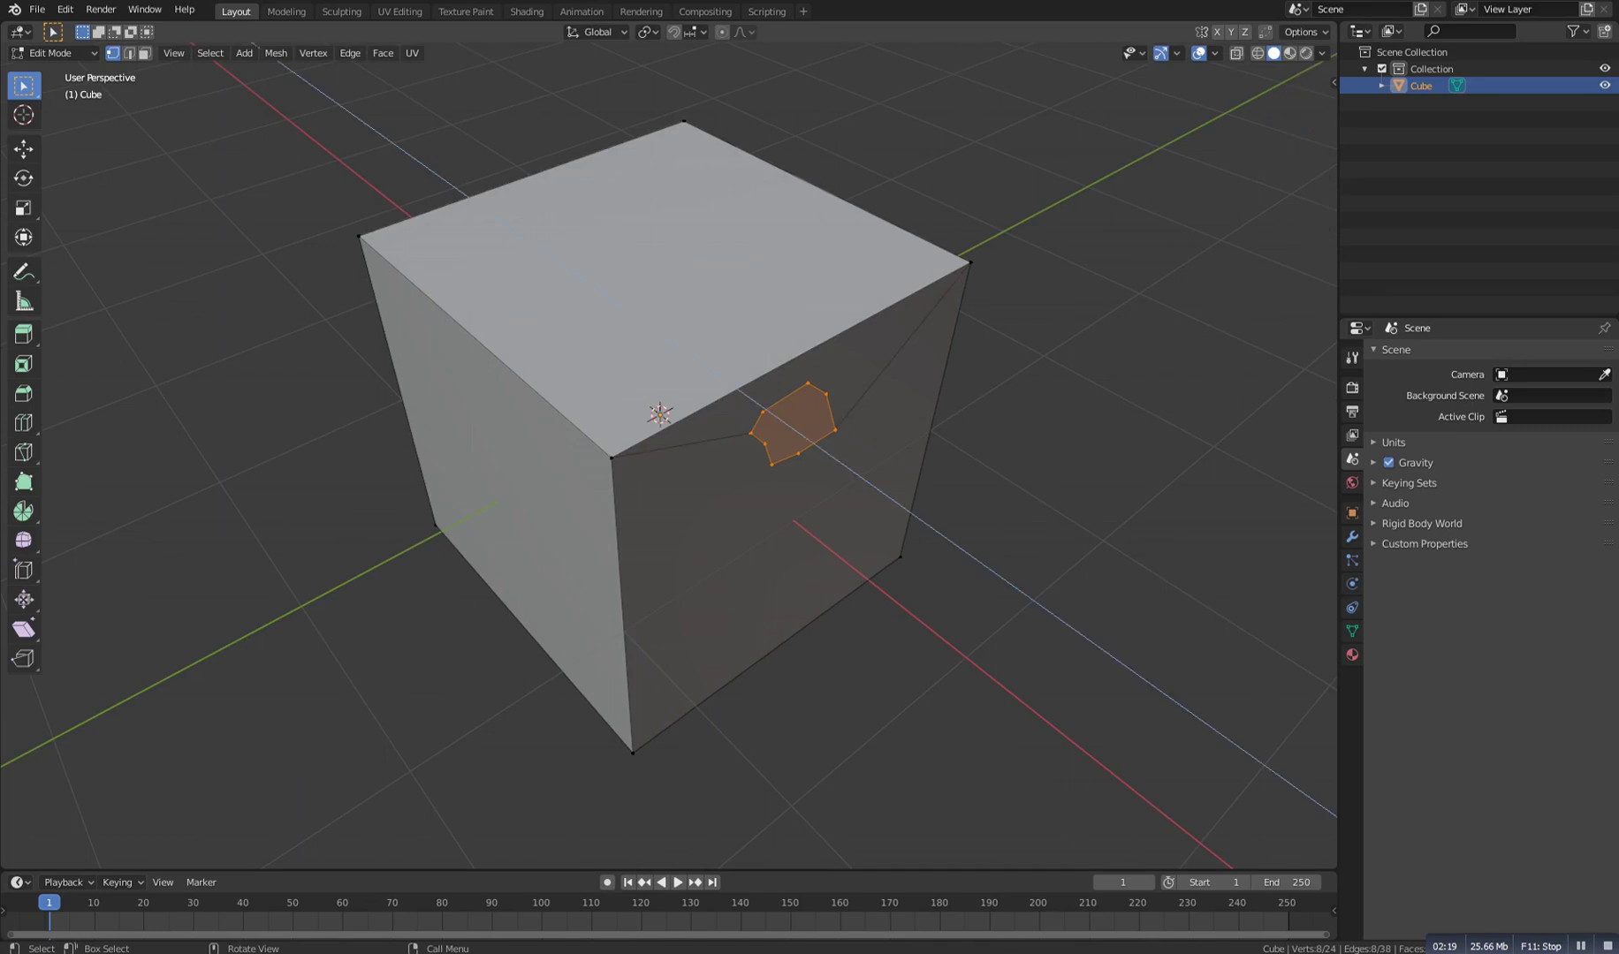
pyautogui.click(848, 459)
pyautogui.hotkey('alt', 'a')
pyautogui.keyDown('alt'); pyautogui.moveTo(848, 459); pyautogui.dragTo(751, 402); pyautogui.keyUp('alt')
pyautogui.scroll(-4, 805, 398)
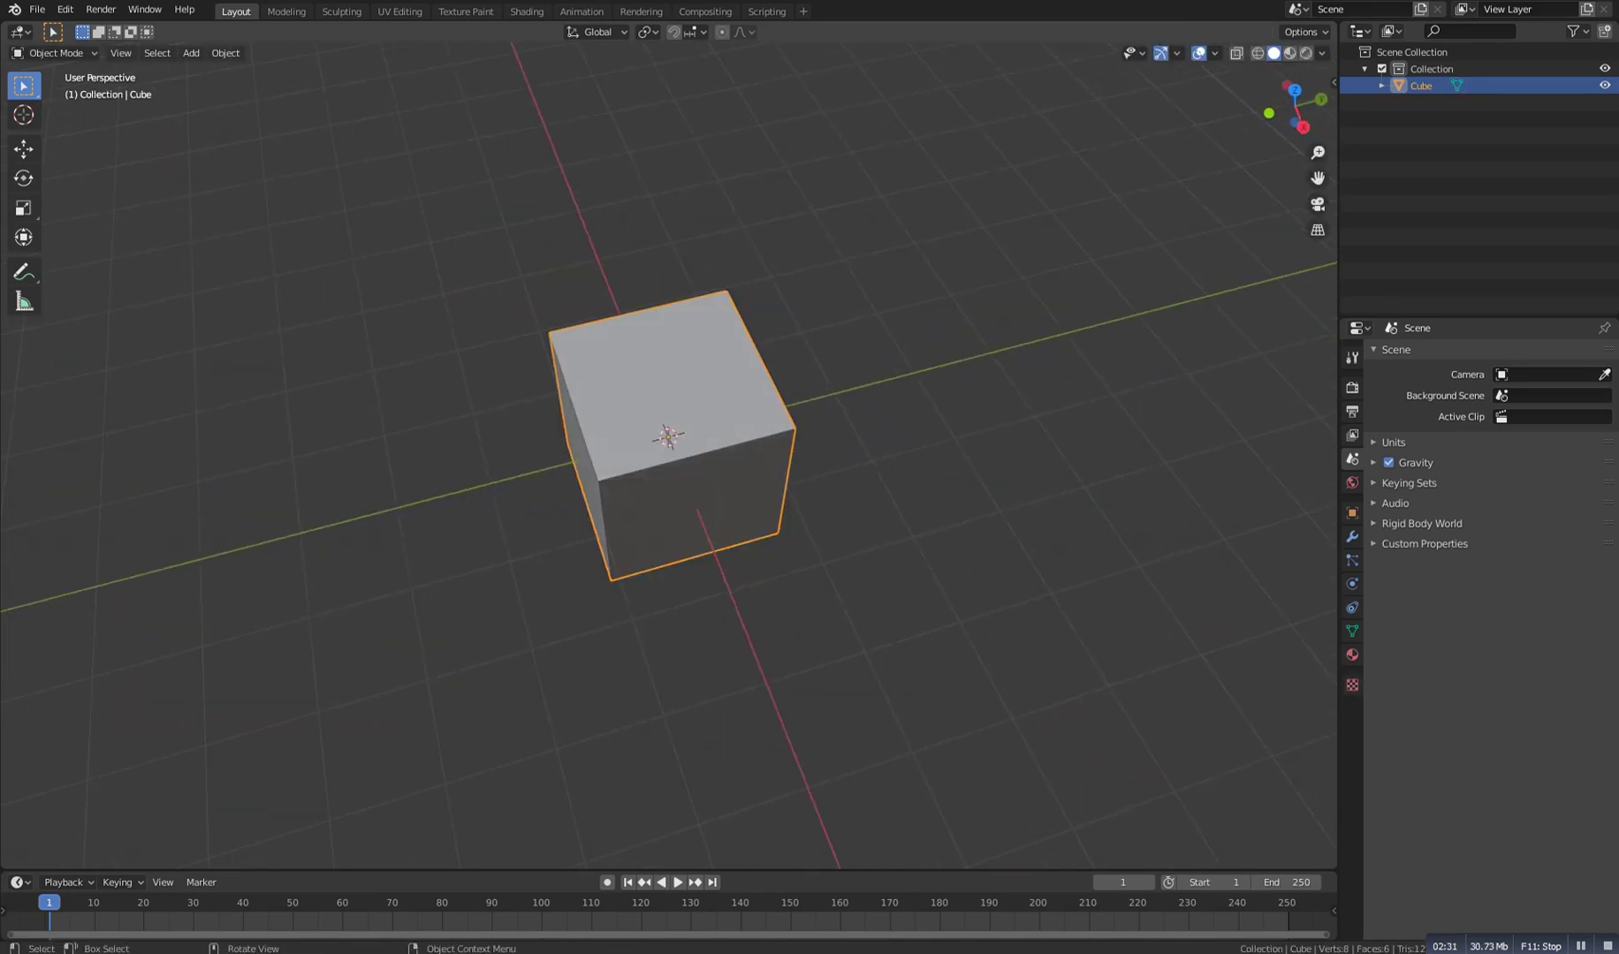
# Extrude the cube's top face upward in Edit Mode with face selection, roughly doubling the cube's height
pyautogui.press('Tab')
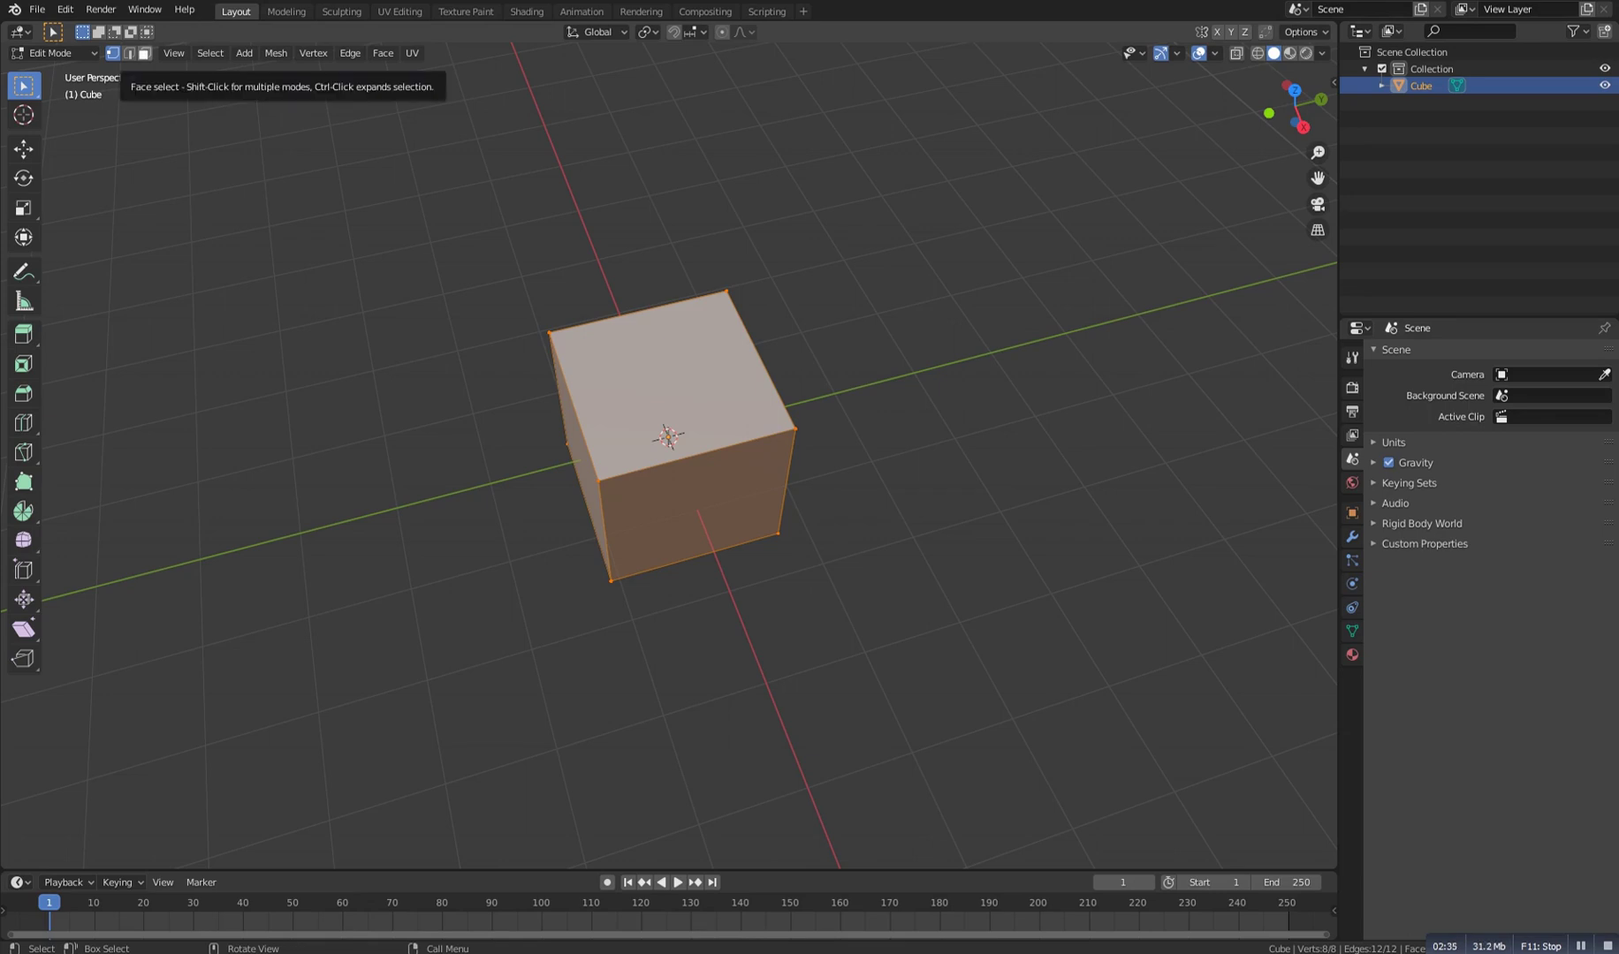
pyautogui.click(145, 53)
pyautogui.moveTo(636, 402); pyautogui.dragTo(678, 380, button='middle')
pyautogui.hotkey('alt', 'a')
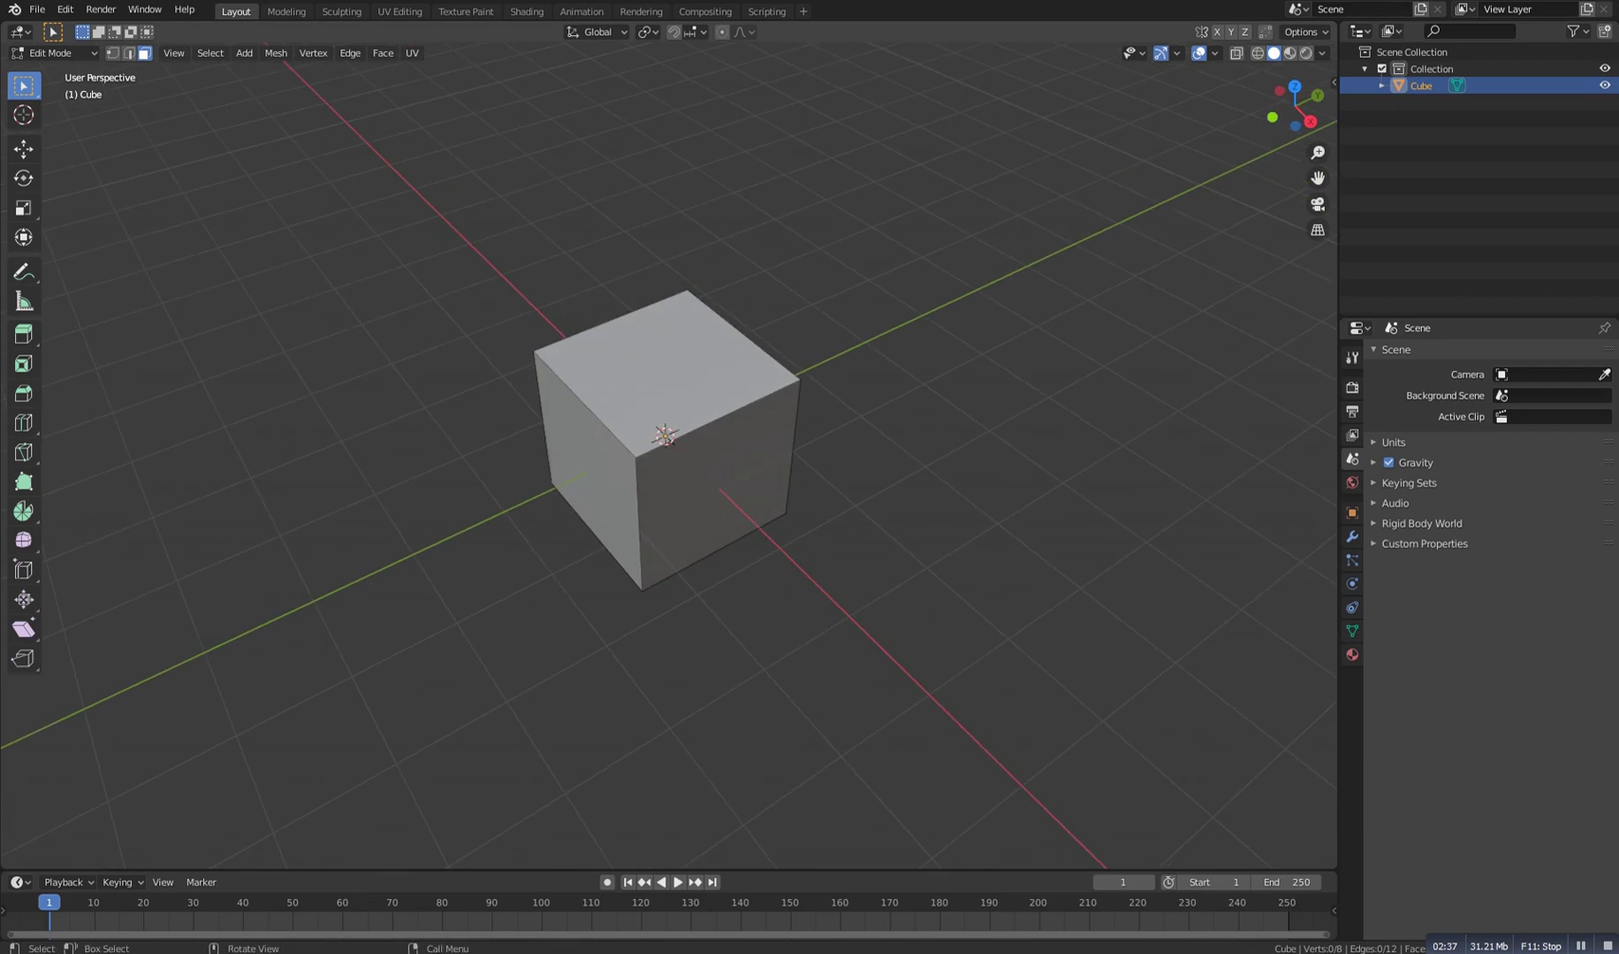
pyautogui.click(676, 375)
pyautogui.press('e')
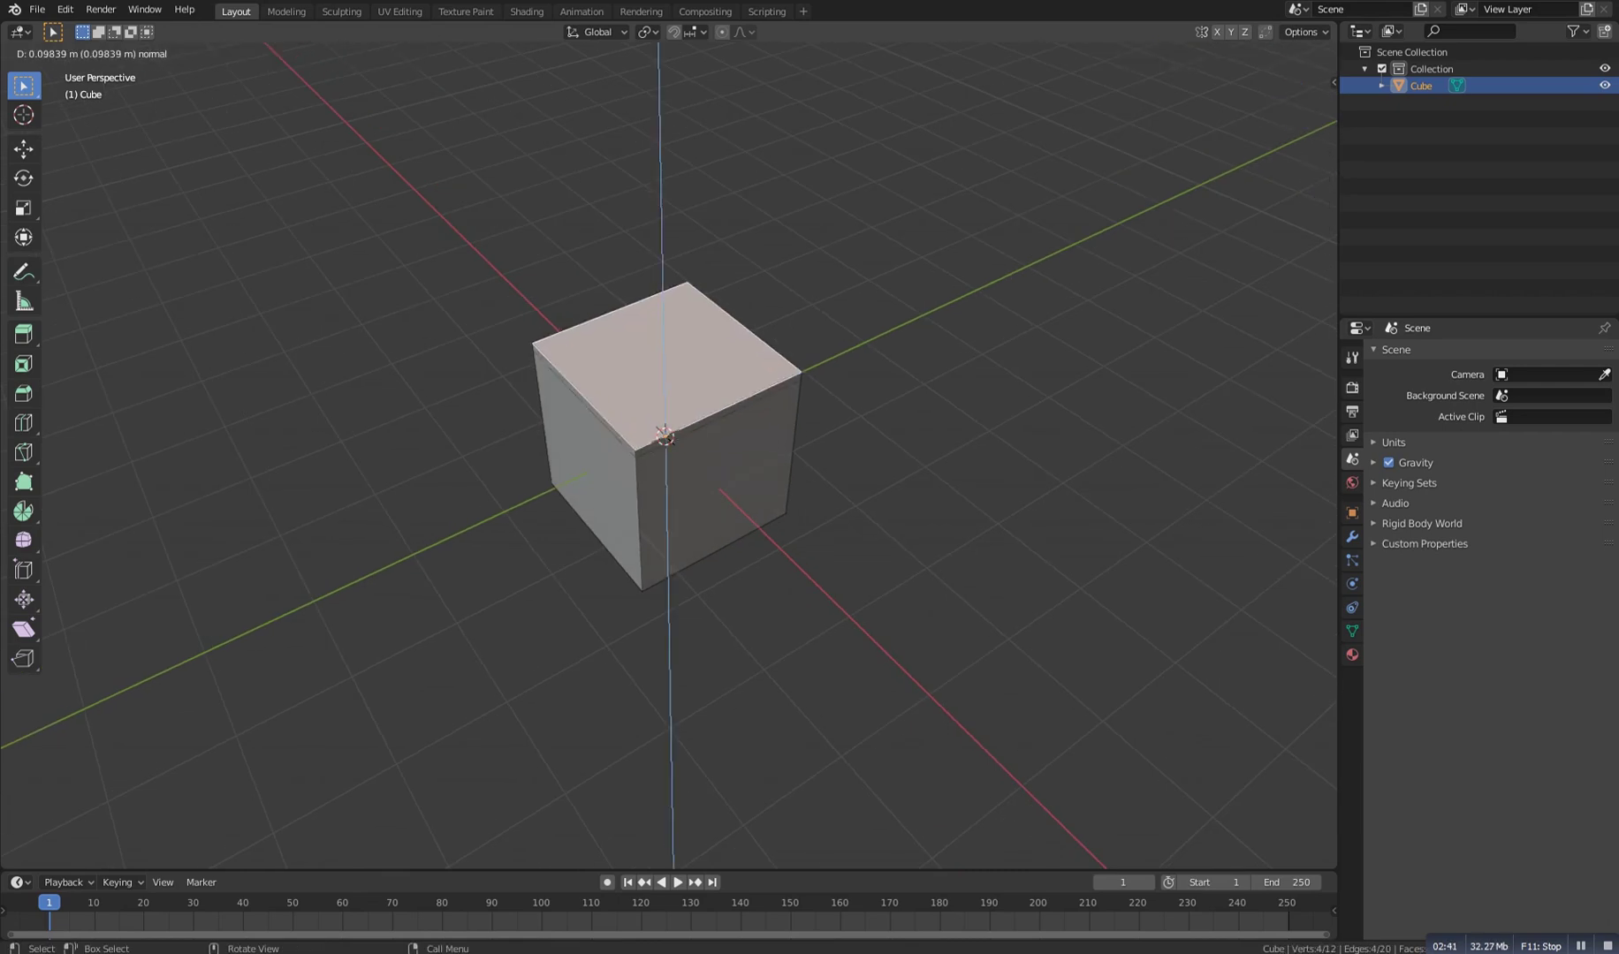
pyautogui.press('Return')
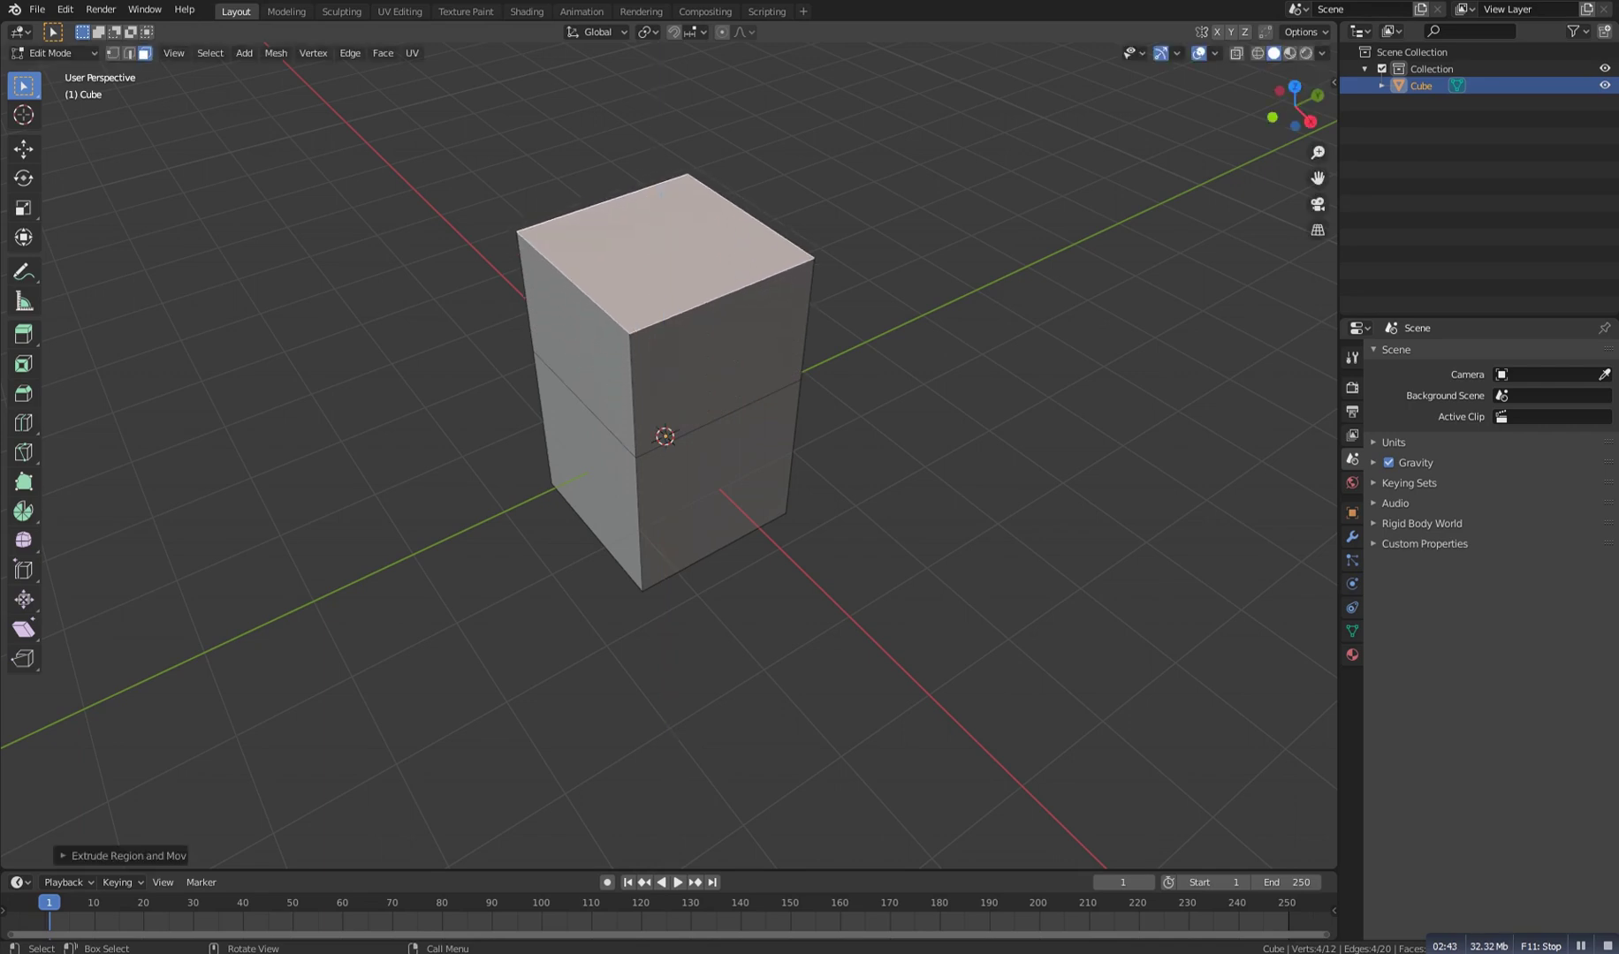
# Scale the raised top face, extrude it once more and clear the selection
pyautogui.press('s')
pyautogui.press('Return')
pyautogui.scroll(-5, 669, 442)
pyautogui.press('e')
pyautogui.press('Return')
pyautogui.moveTo(700, 411); pyautogui.dragTo(678, 353, button='middle')
pyautogui.hotkey('alt', 'a')
# Delete the extruded object in Object Mode and add a fresh cube in its place
pyautogui.press('Tab')
pyautogui.press('x')
pyautogui.click(595, 353)
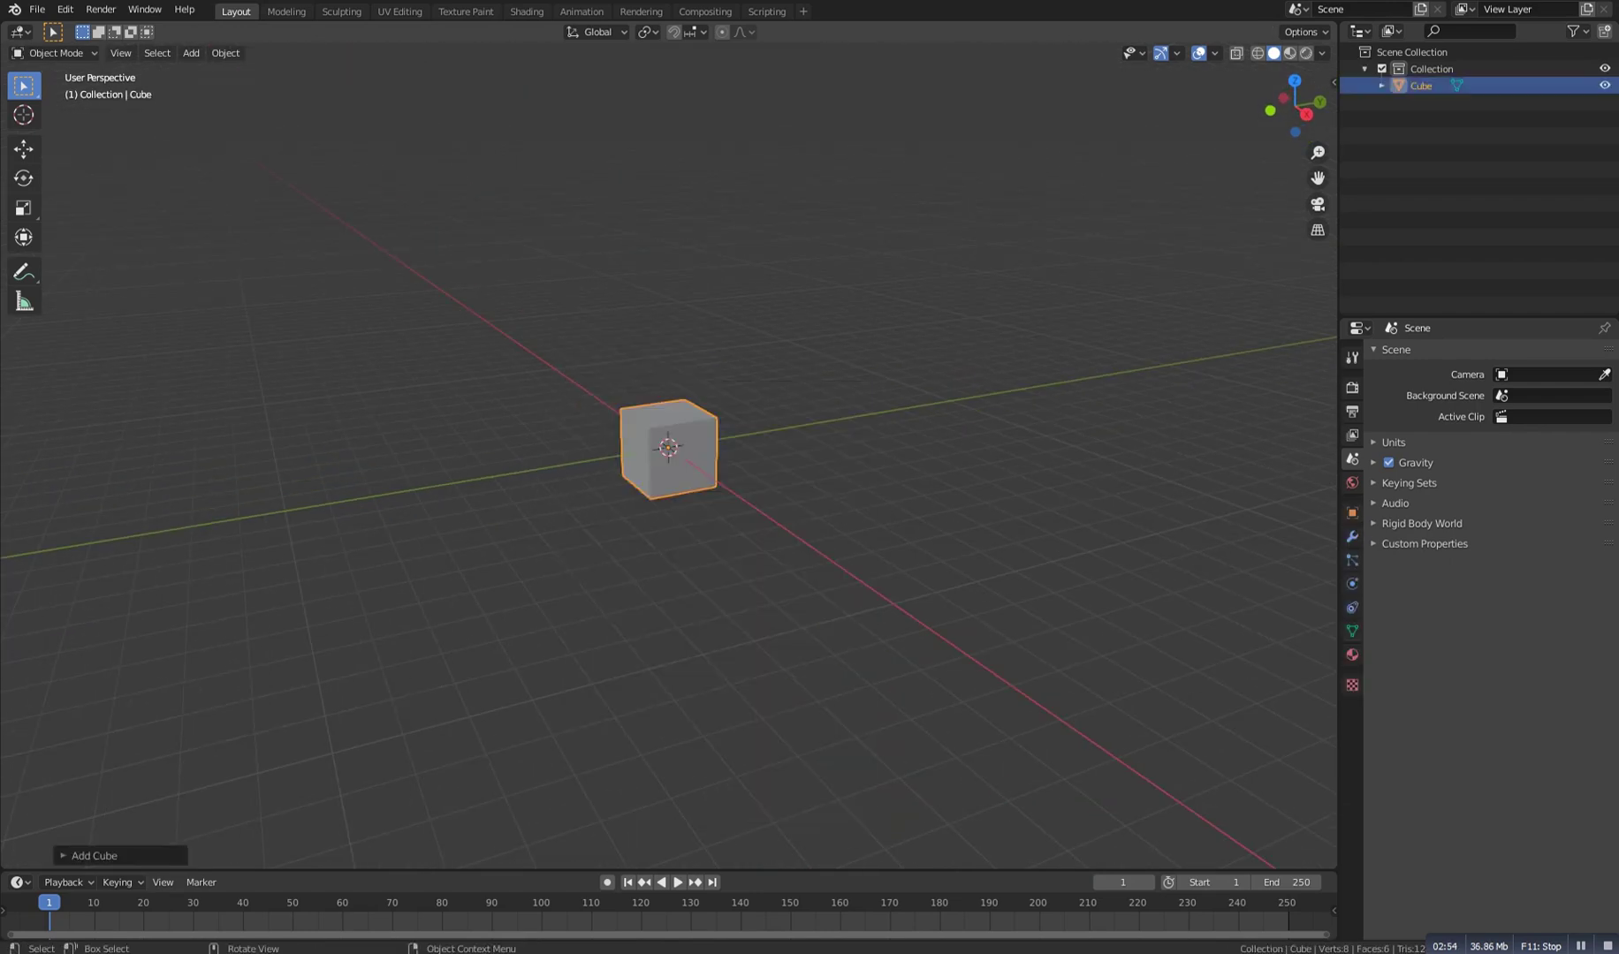
# Enter Edit Mode on the cube, switch to edge selection and select the top edge above the darker side face
pyautogui.scroll(3, 669, 442)
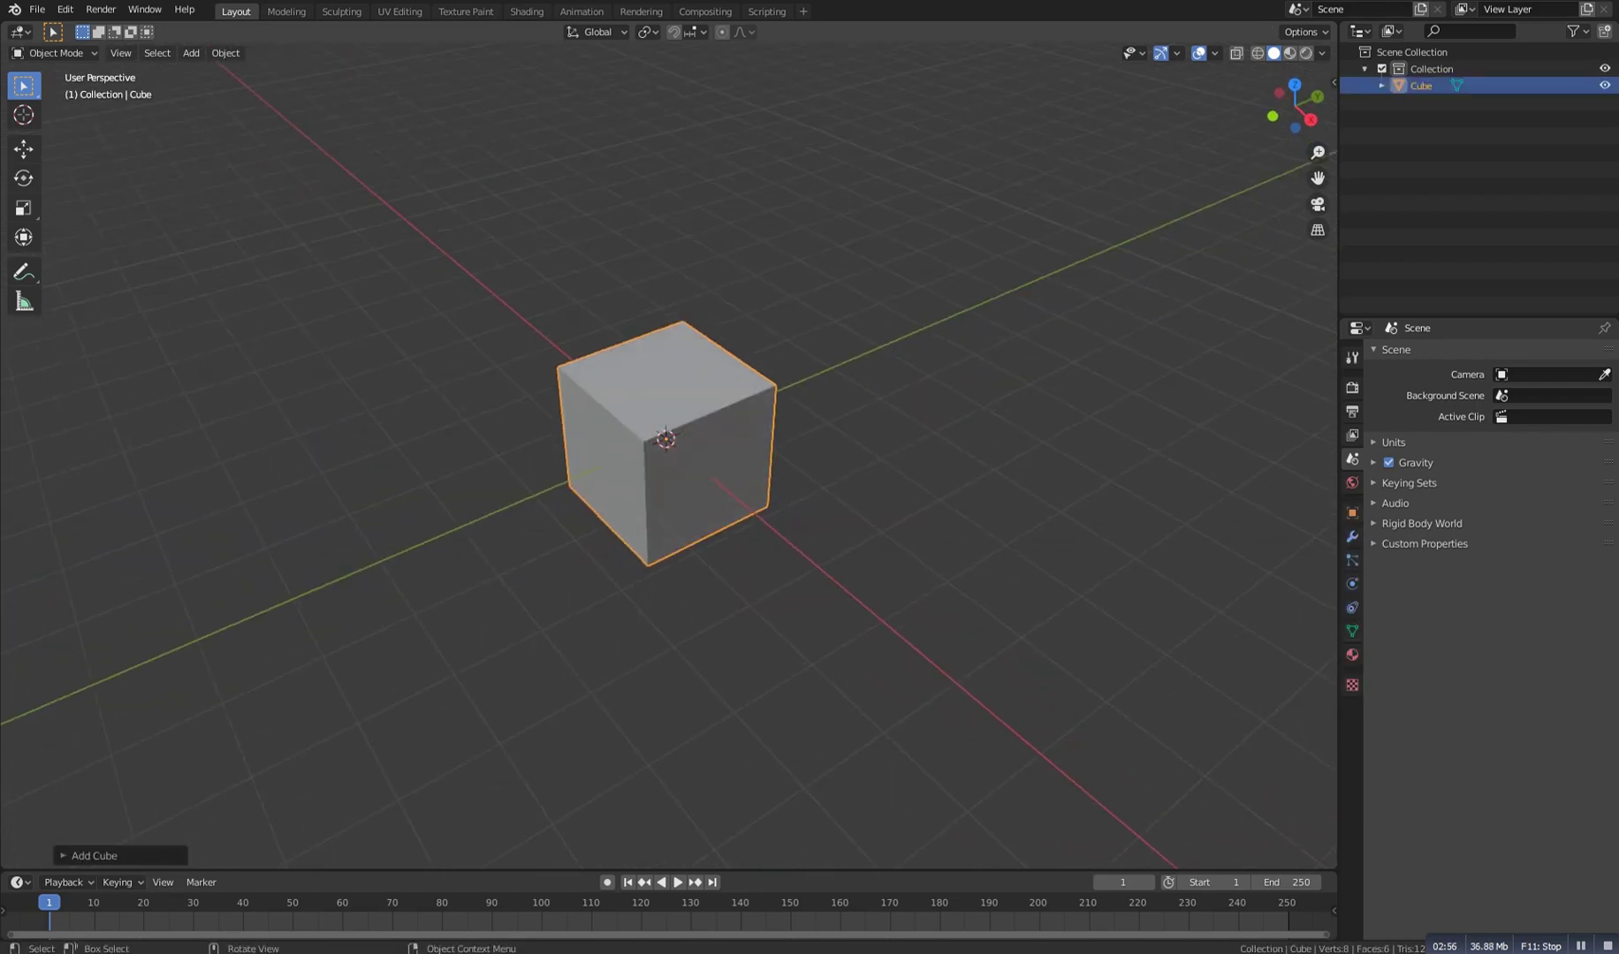
pyautogui.scroll(3, 659, 424)
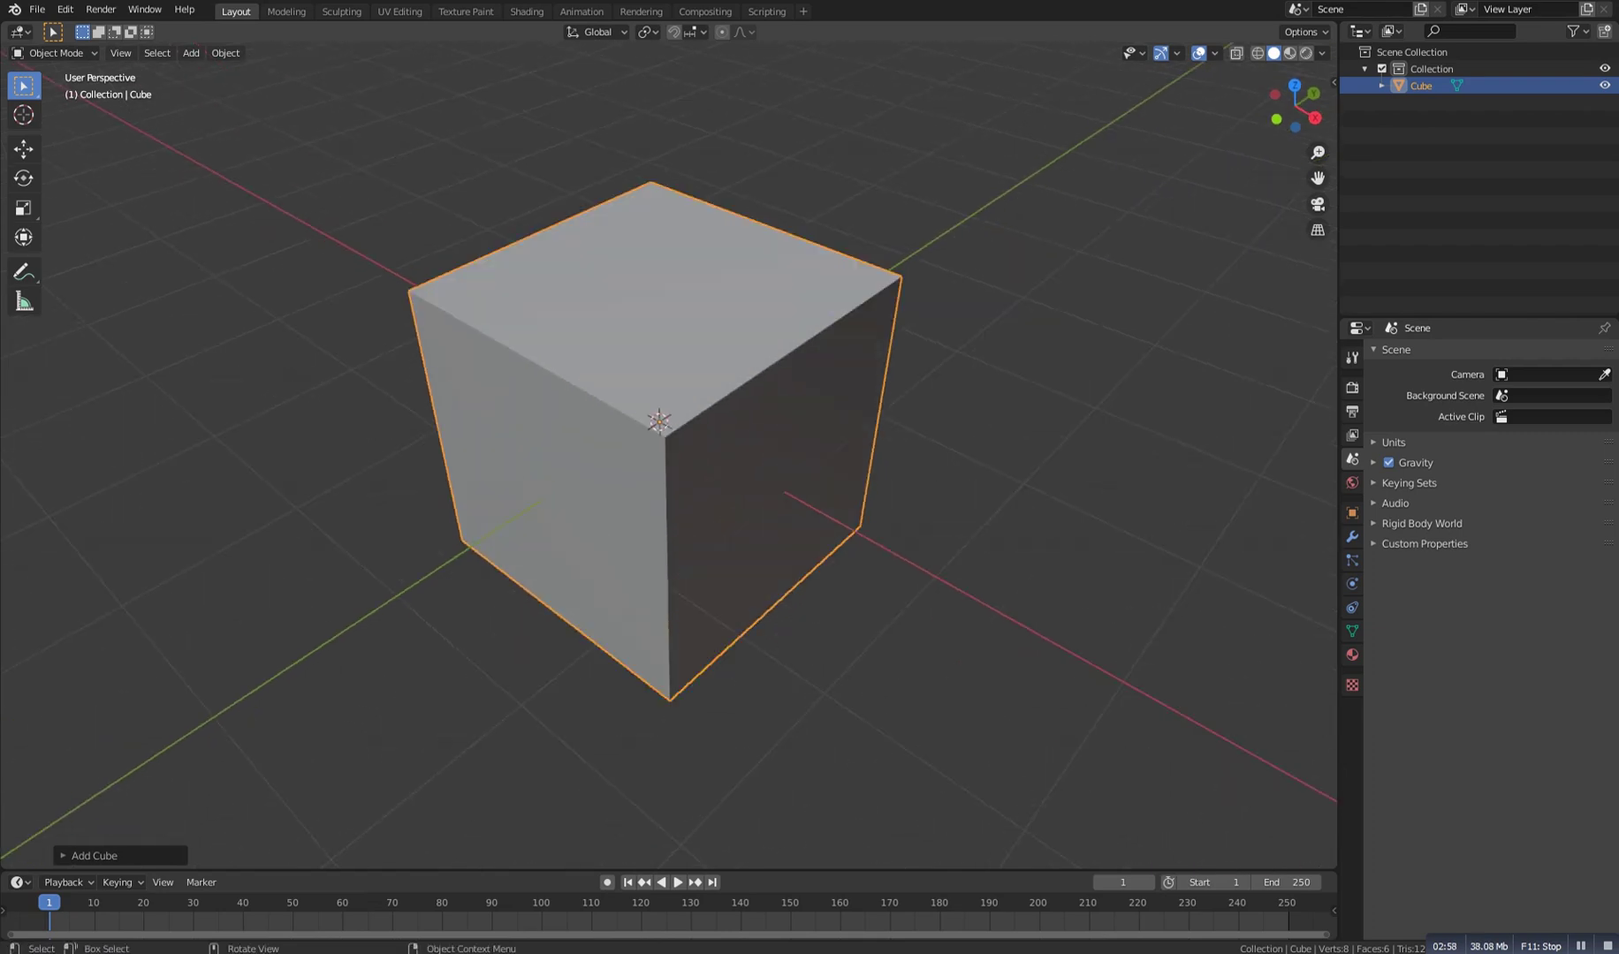
pyautogui.press('Tab')
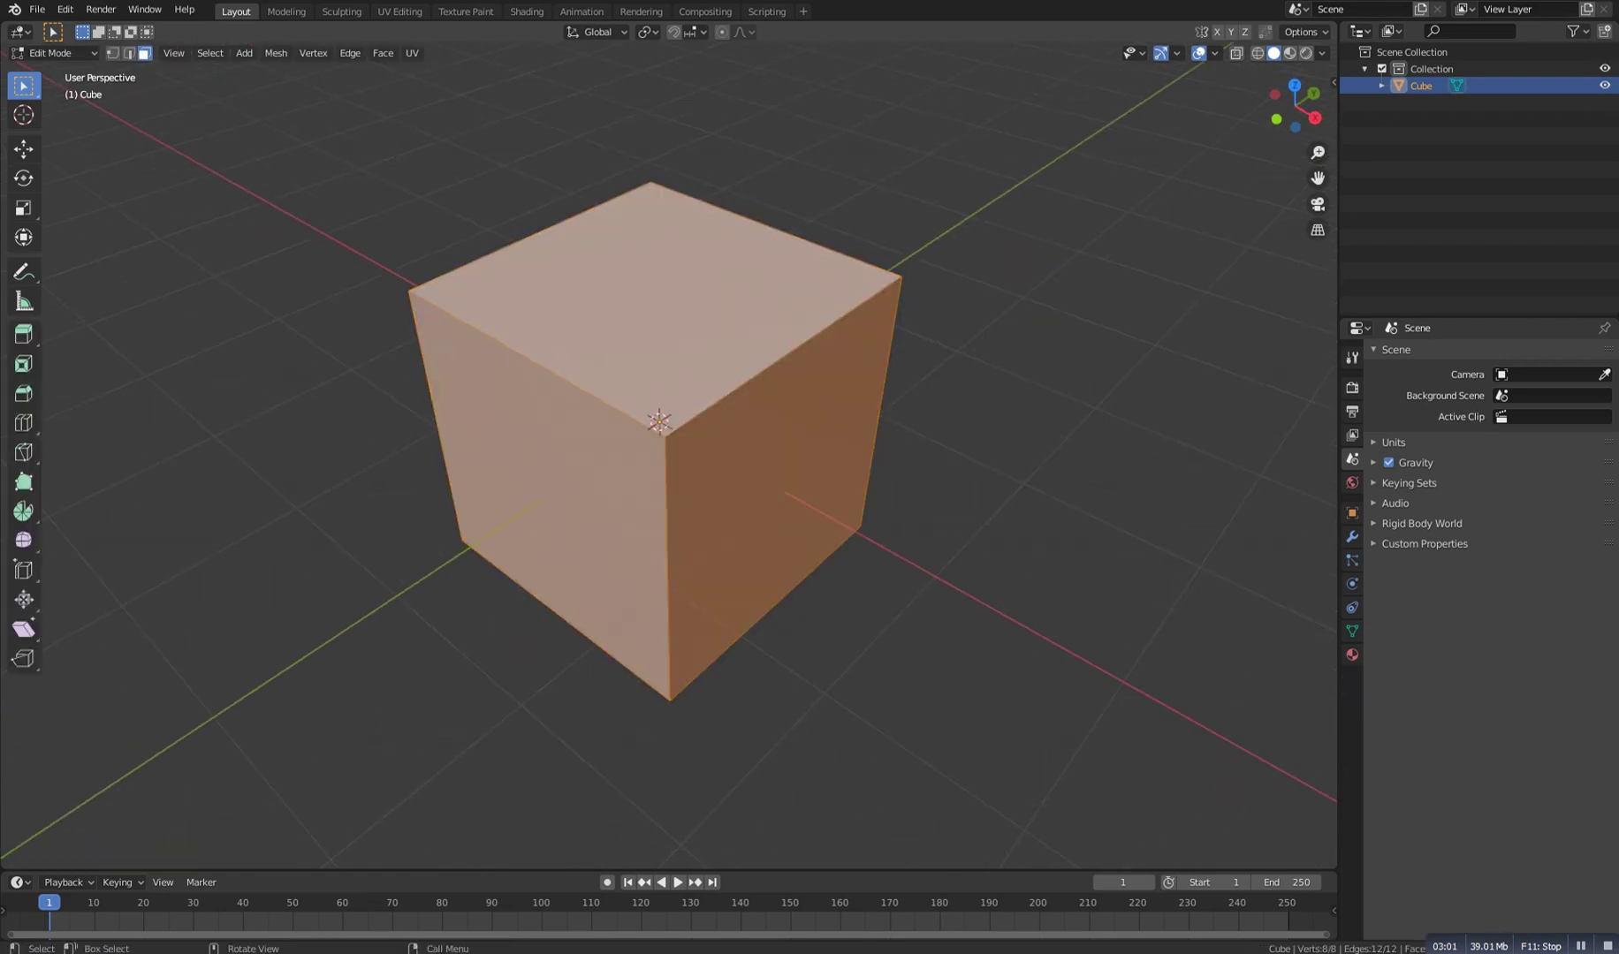
pyautogui.click(129, 53)
pyautogui.click(783, 358)
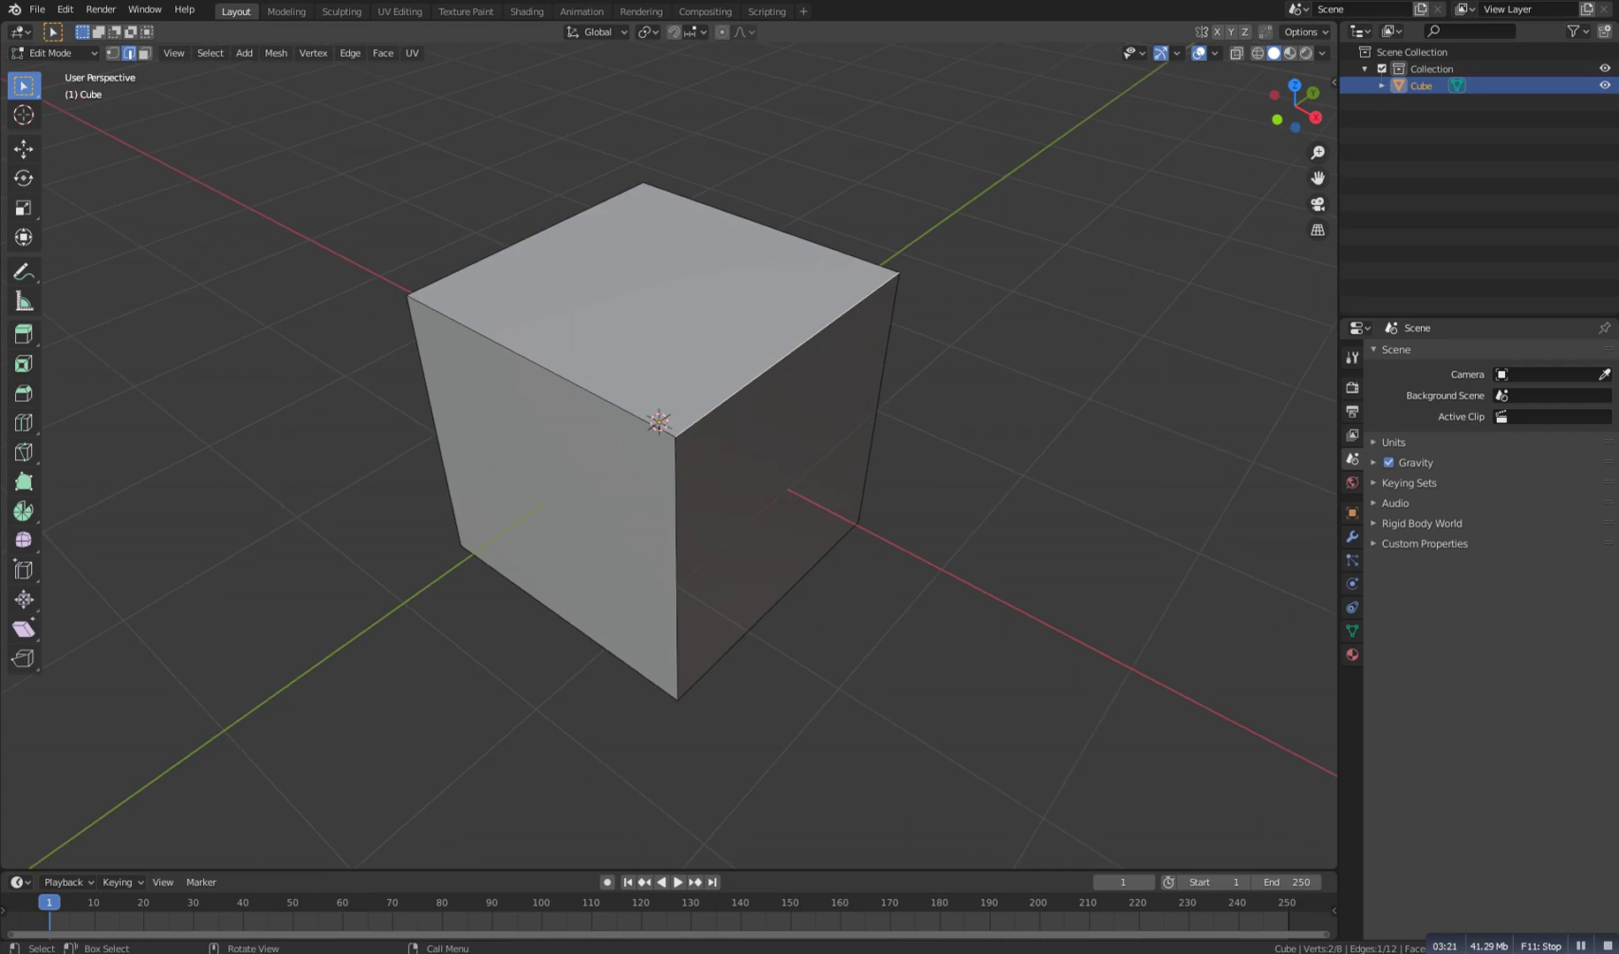
# Try to rip the selected top edge of the cube and move it
pyautogui.press('v')
pyautogui.press('Return')
pyautogui.moveTo(671, 442); pyautogui.dragTo(601, 411, button='middle')
pyautogui.press('g')
pyautogui.press('Return')
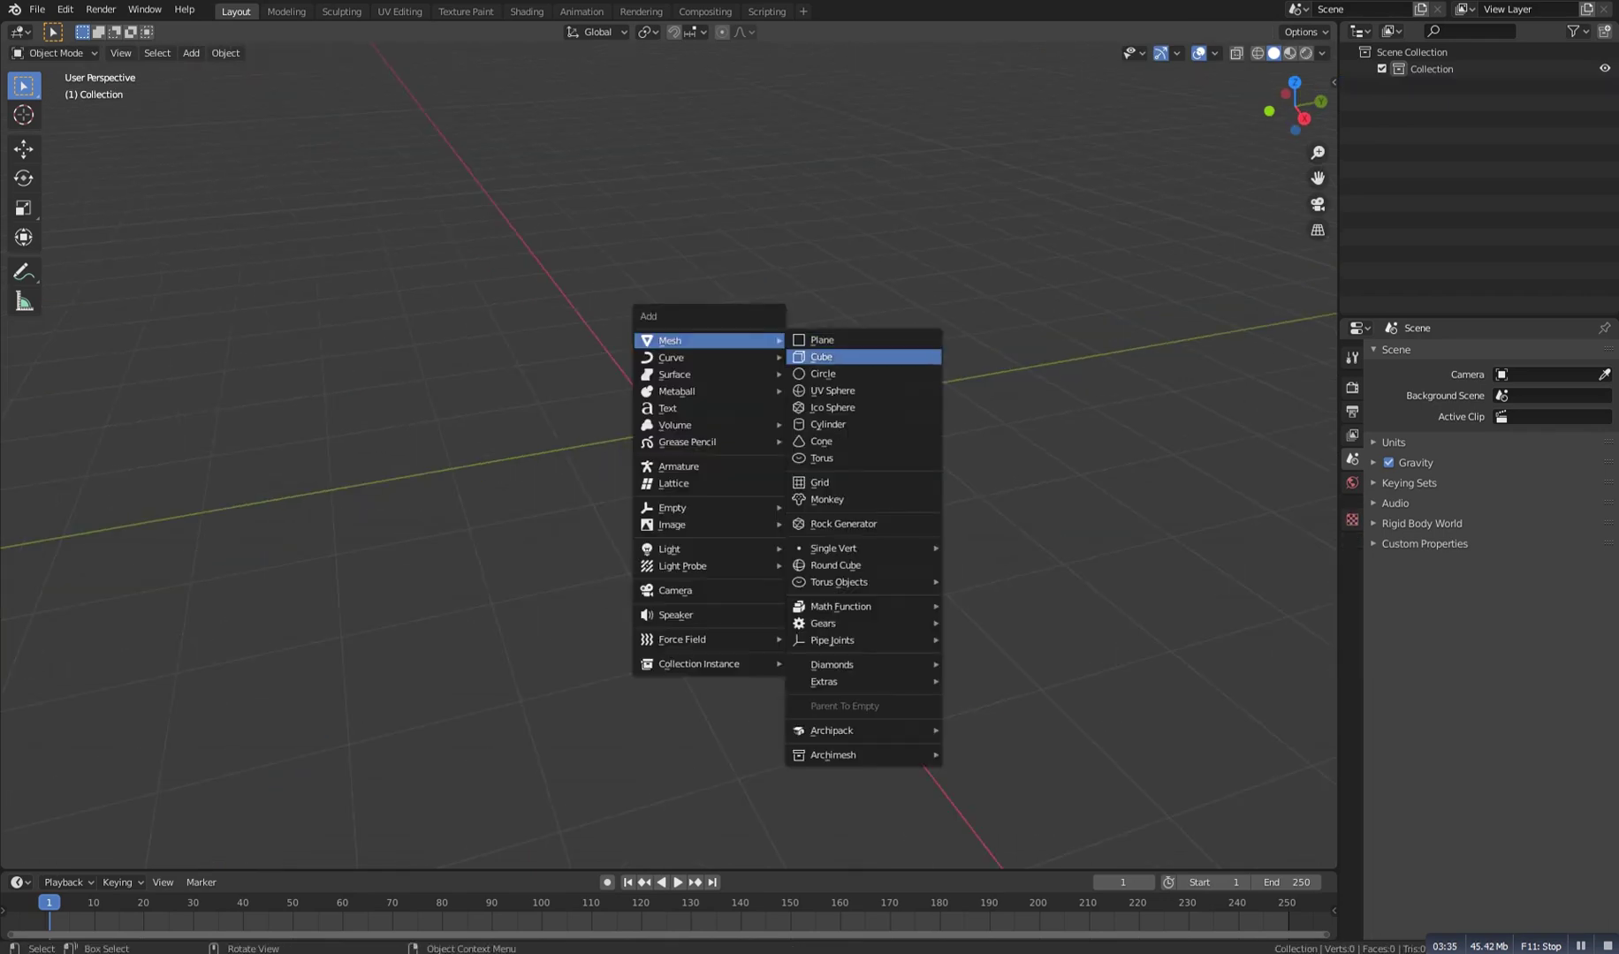
# Add a fresh cube mesh and select its top edge above the darker side face in Edit Mode
pyautogui.click(853, 356)
pyautogui.moveTo(672, 442); pyautogui.dragTo(618, 411, button='middle')
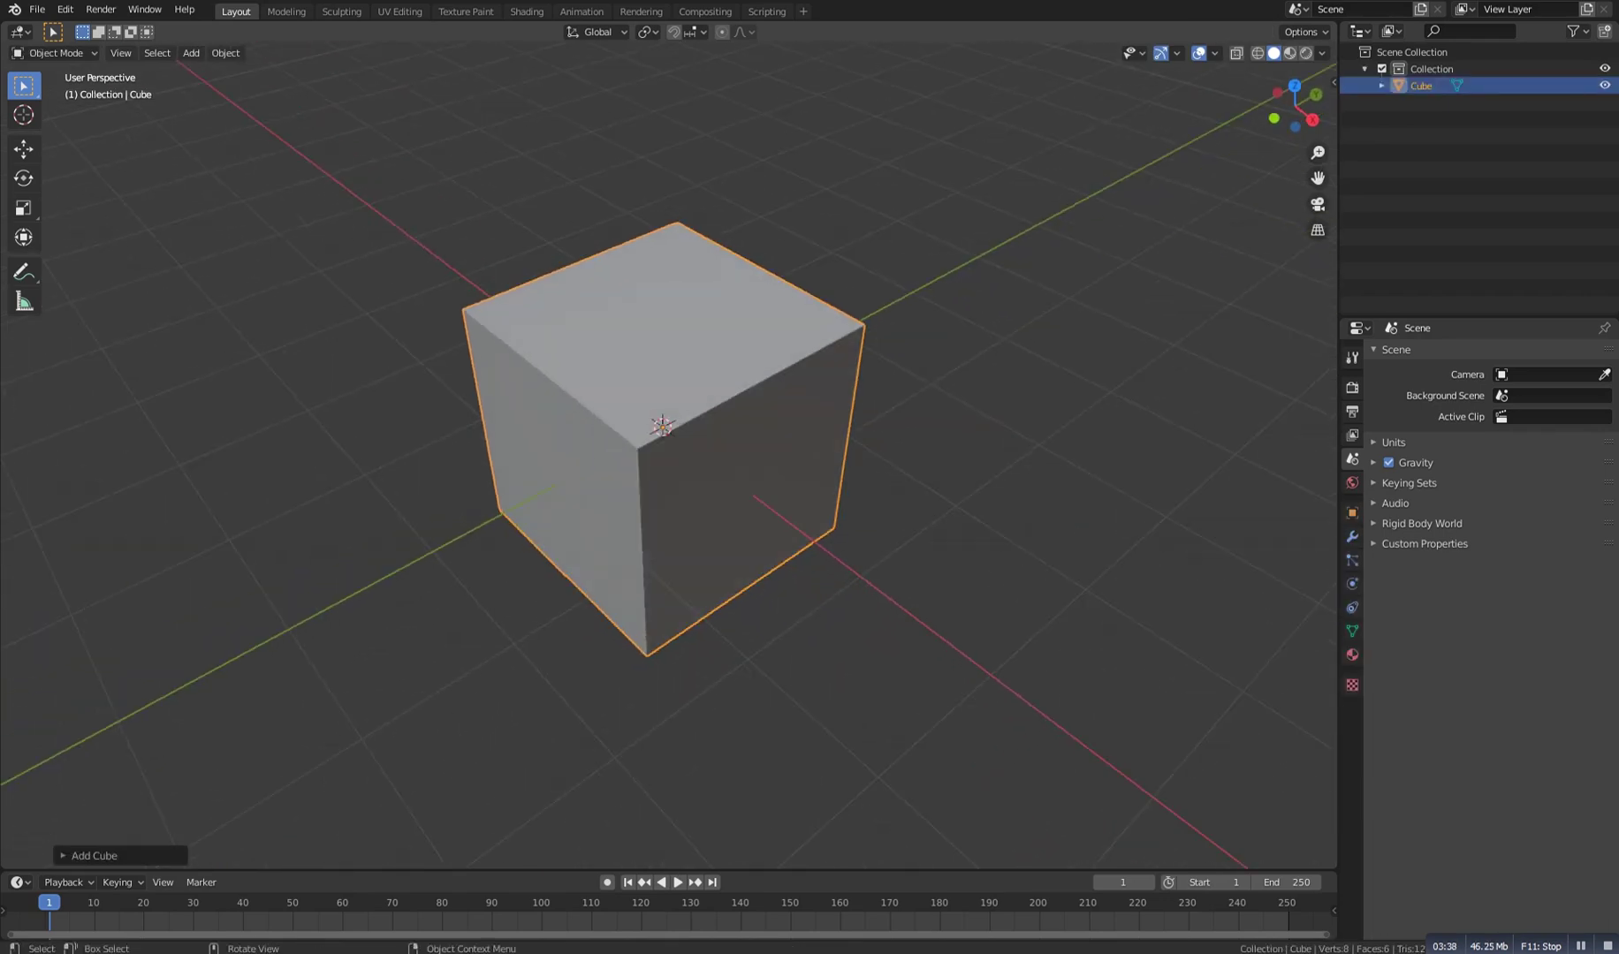
pyautogui.press('Tab')
pyautogui.moveTo(734, 397); pyautogui.dragTo(719, 432, button='middle')
pyautogui.click(761, 379)
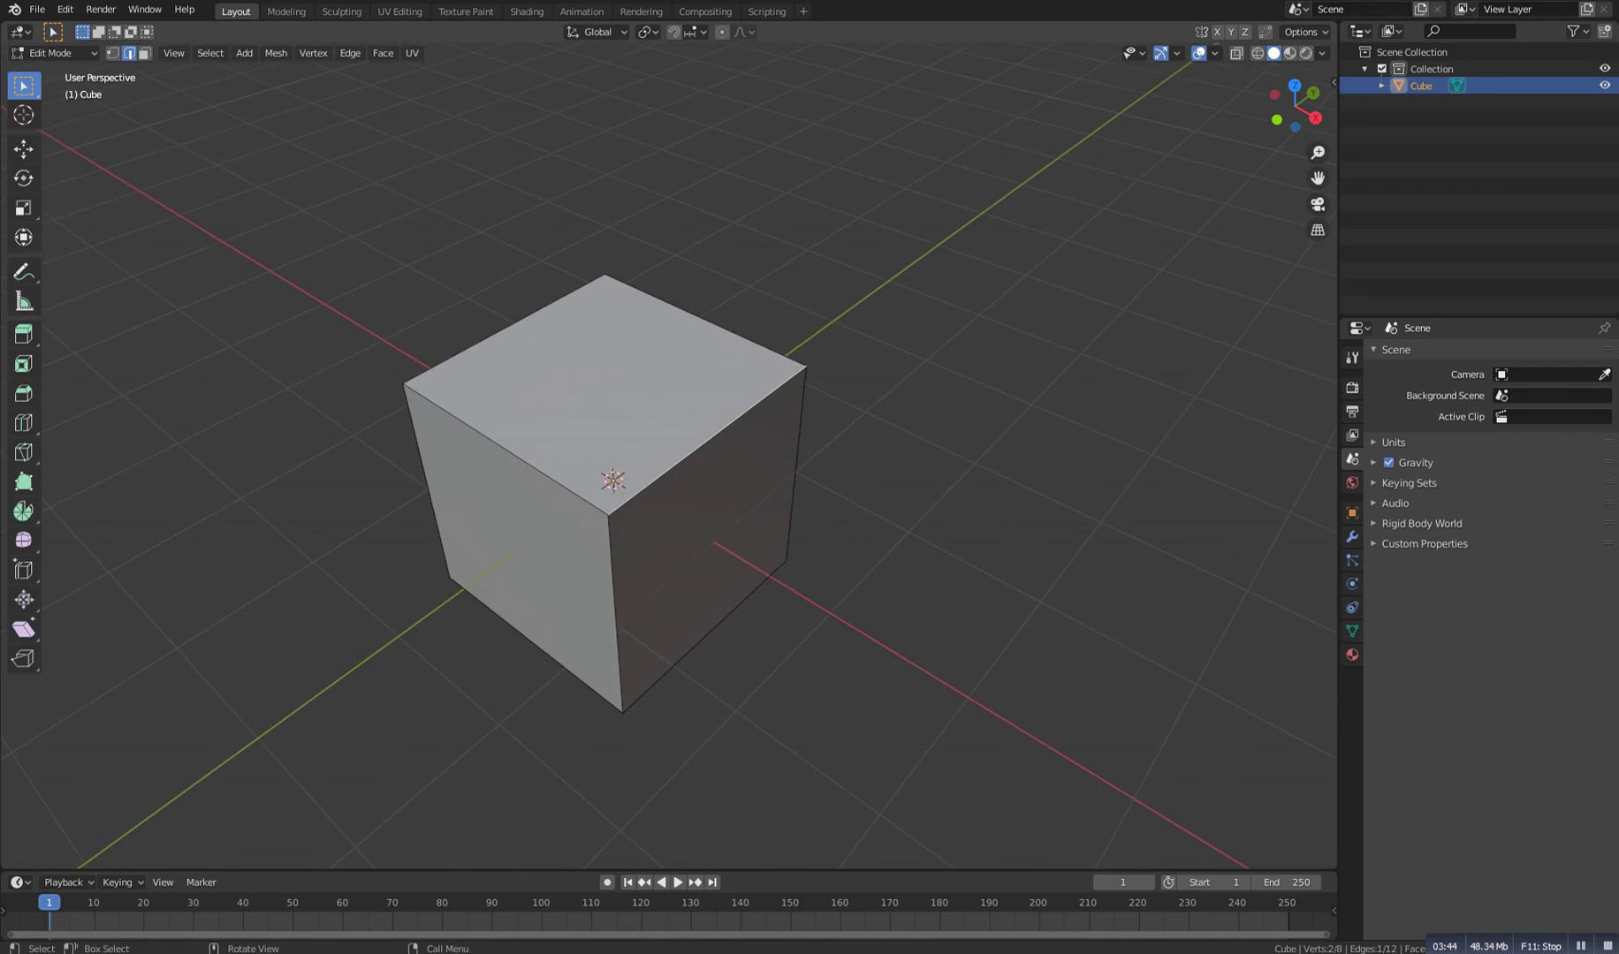
# Return to Object Mode and add a Bevel modifier to the cube
pyautogui.scroll(2, 719, 432)
pyautogui.scroll(-1, 719, 432)
pyautogui.scroll(1, 720, 432)
pyautogui.press('Tab')
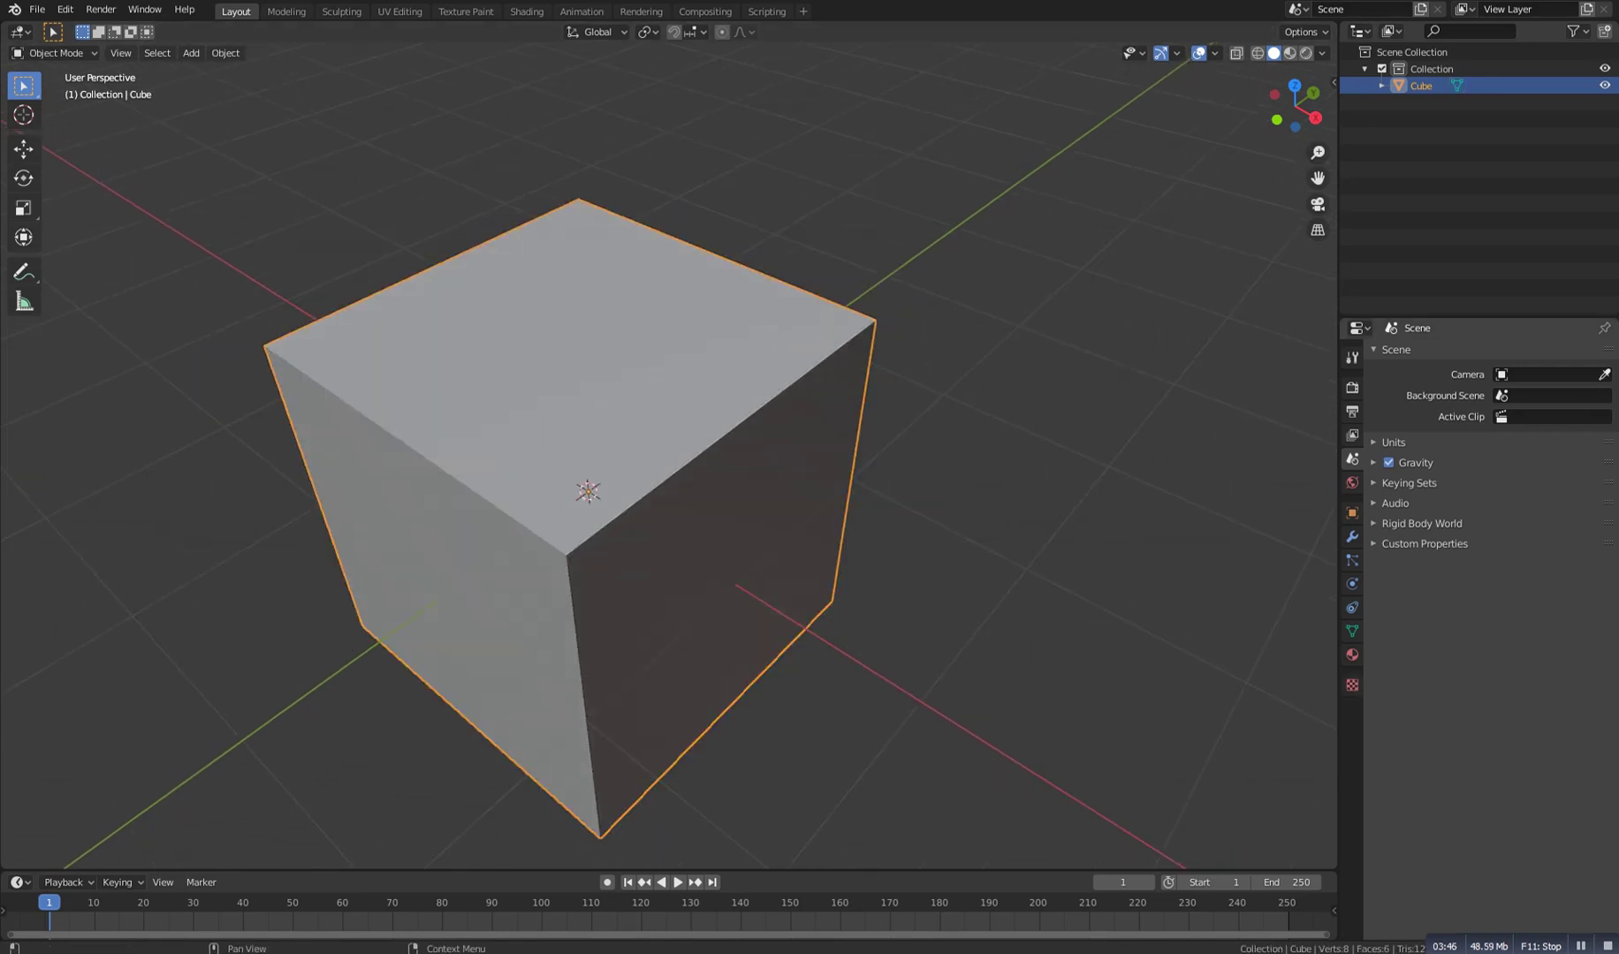
pyautogui.click(1352, 536)
pyautogui.click(1413, 354)
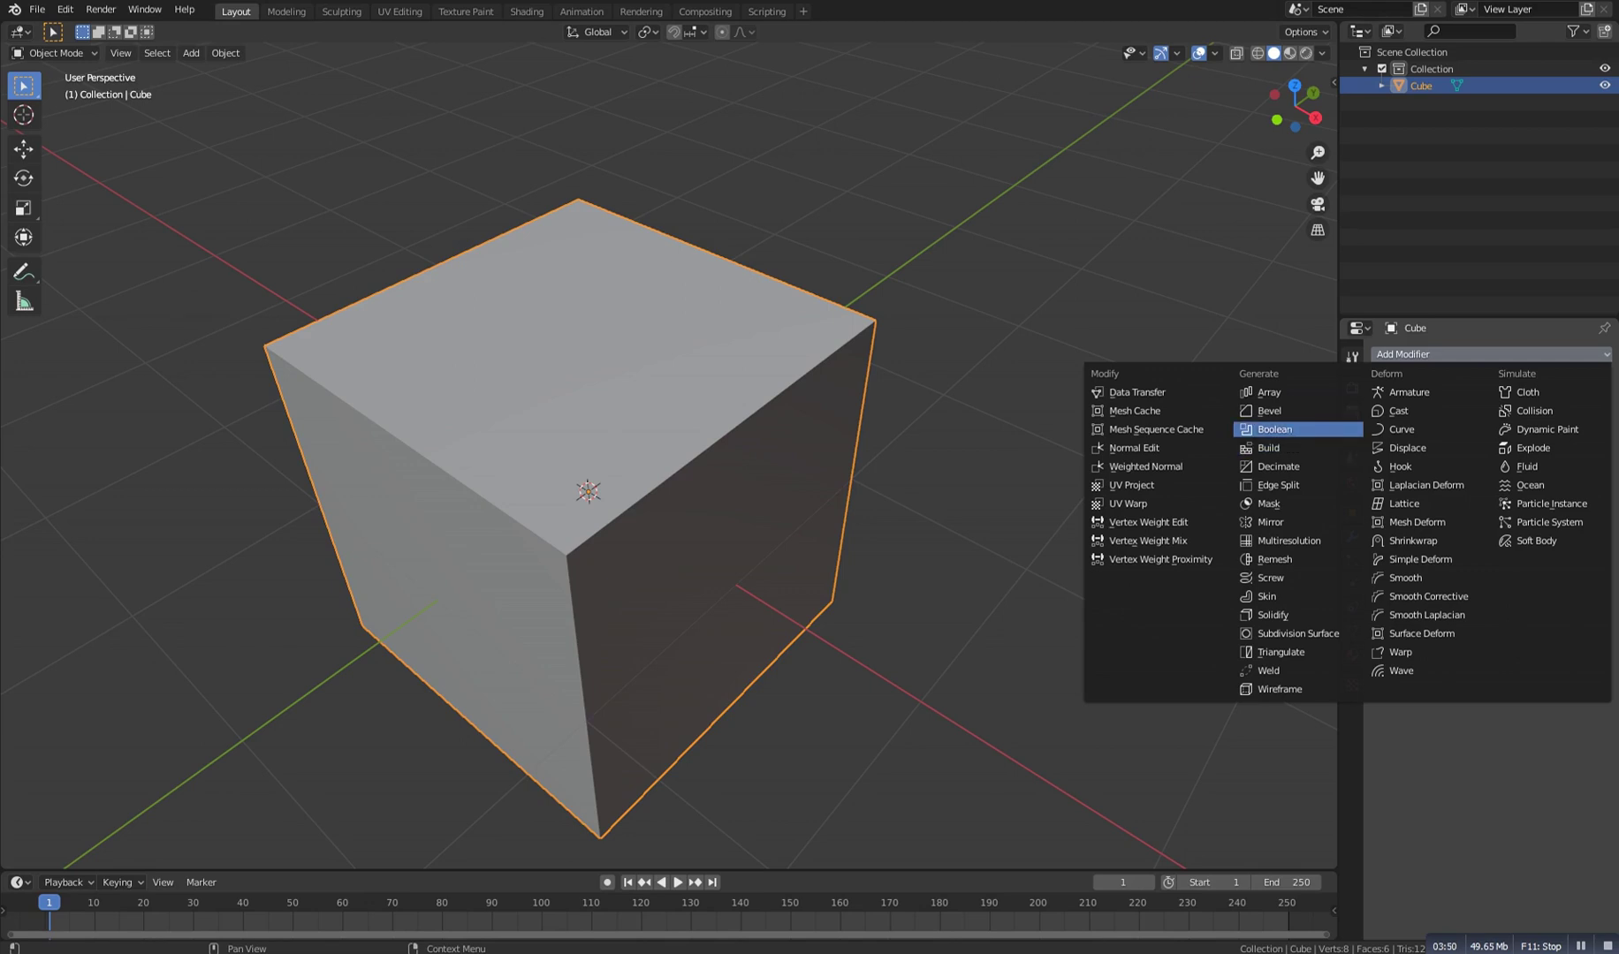
pyautogui.click(1270, 411)
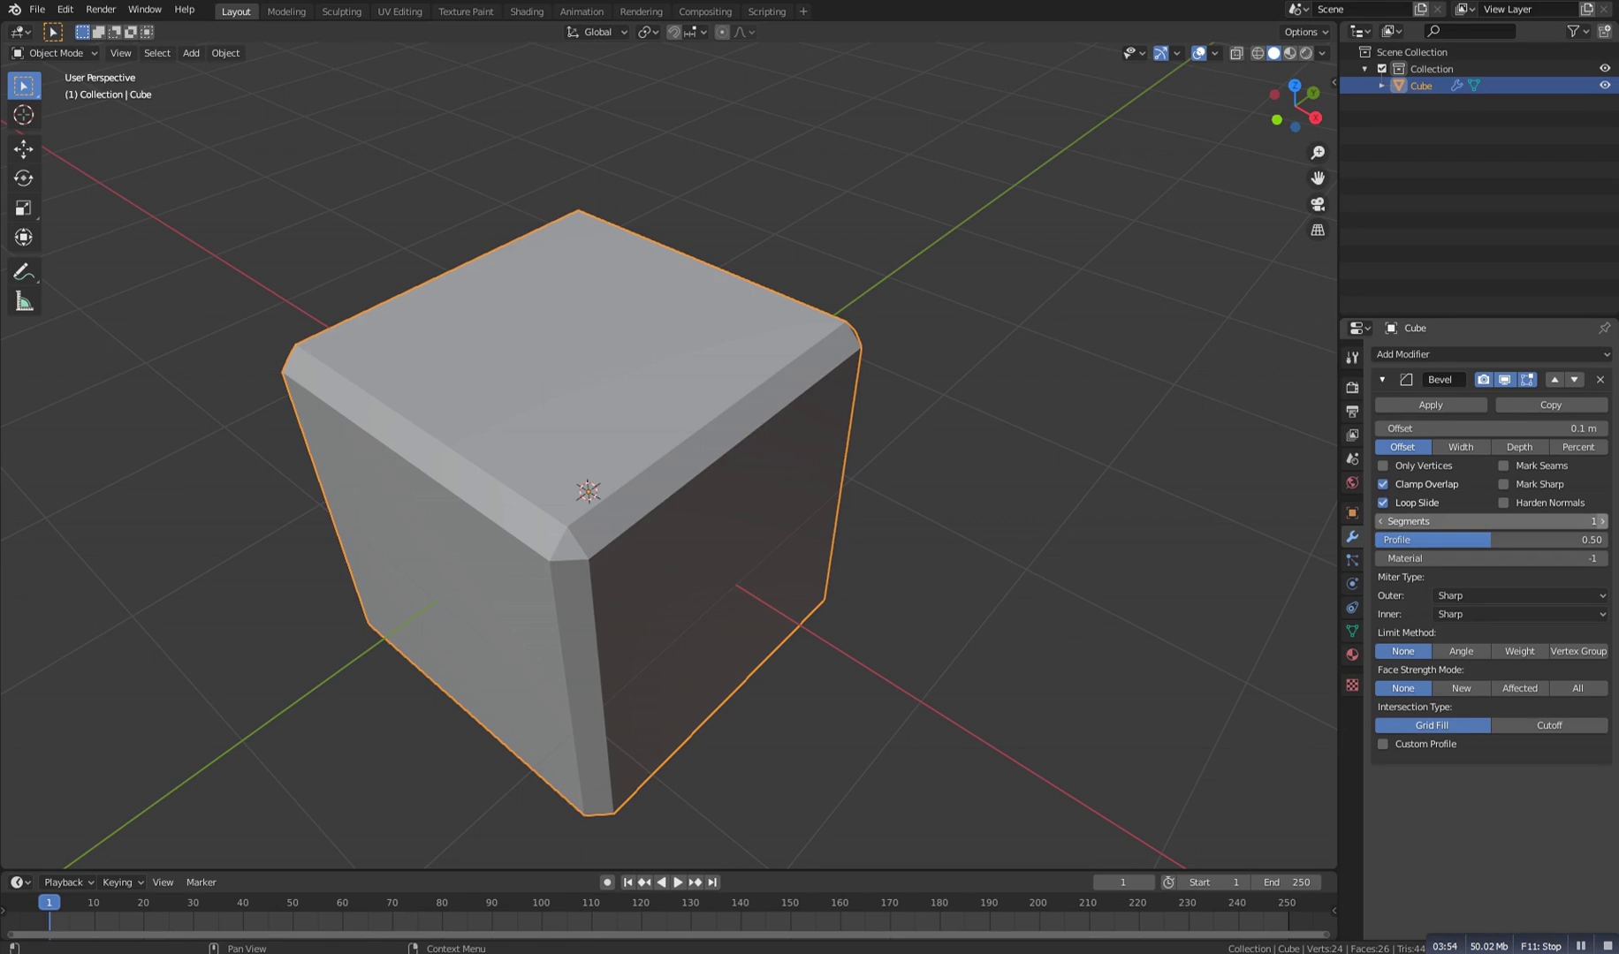
# Set the Bevel modifier's segments to 4 and deselect the cube
pyautogui.click(1603, 521)
pyautogui.click(1603, 522)
pyautogui.click(1602, 521)
pyautogui.scroll(-2, 669, 456)
pyautogui.keyDown('alt'); pyautogui.moveTo(884, 495); pyautogui.dragTo(927, 475); pyautogui.keyUp('alt')
pyautogui.click(927, 475)
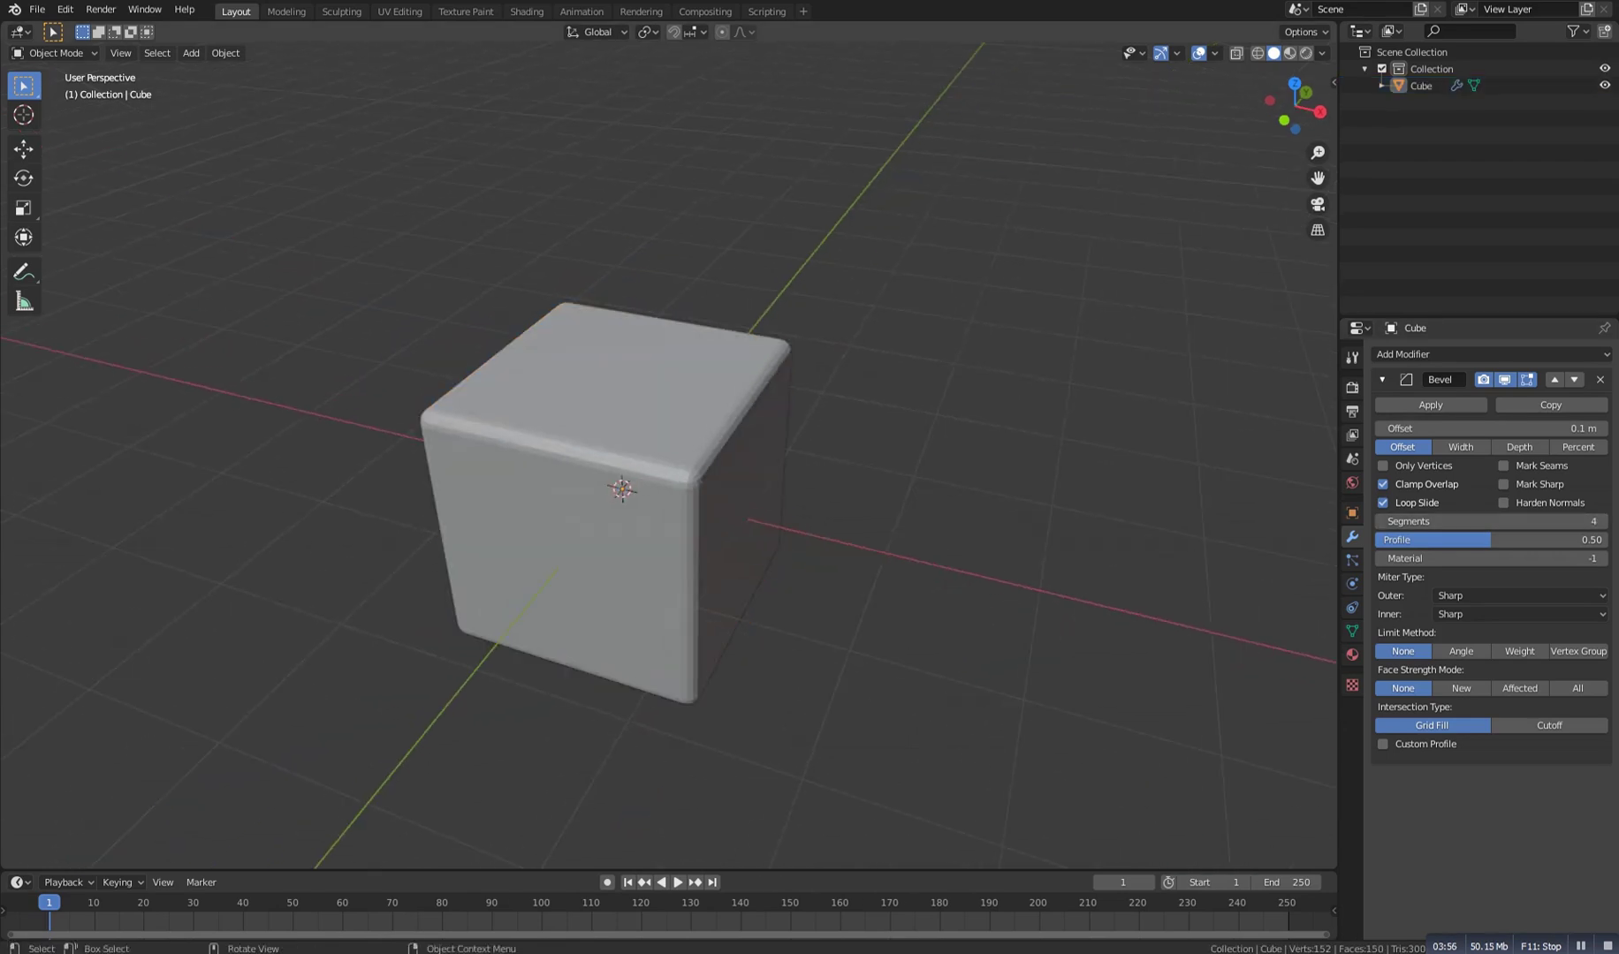
# Remove the Bevel modifier from the cube and go back into Edit Mode
pyautogui.click(1600, 380)
pyautogui.press('Tab')
pyautogui.moveTo(883, 495); pyautogui.dragTo(831, 518, button='middle')
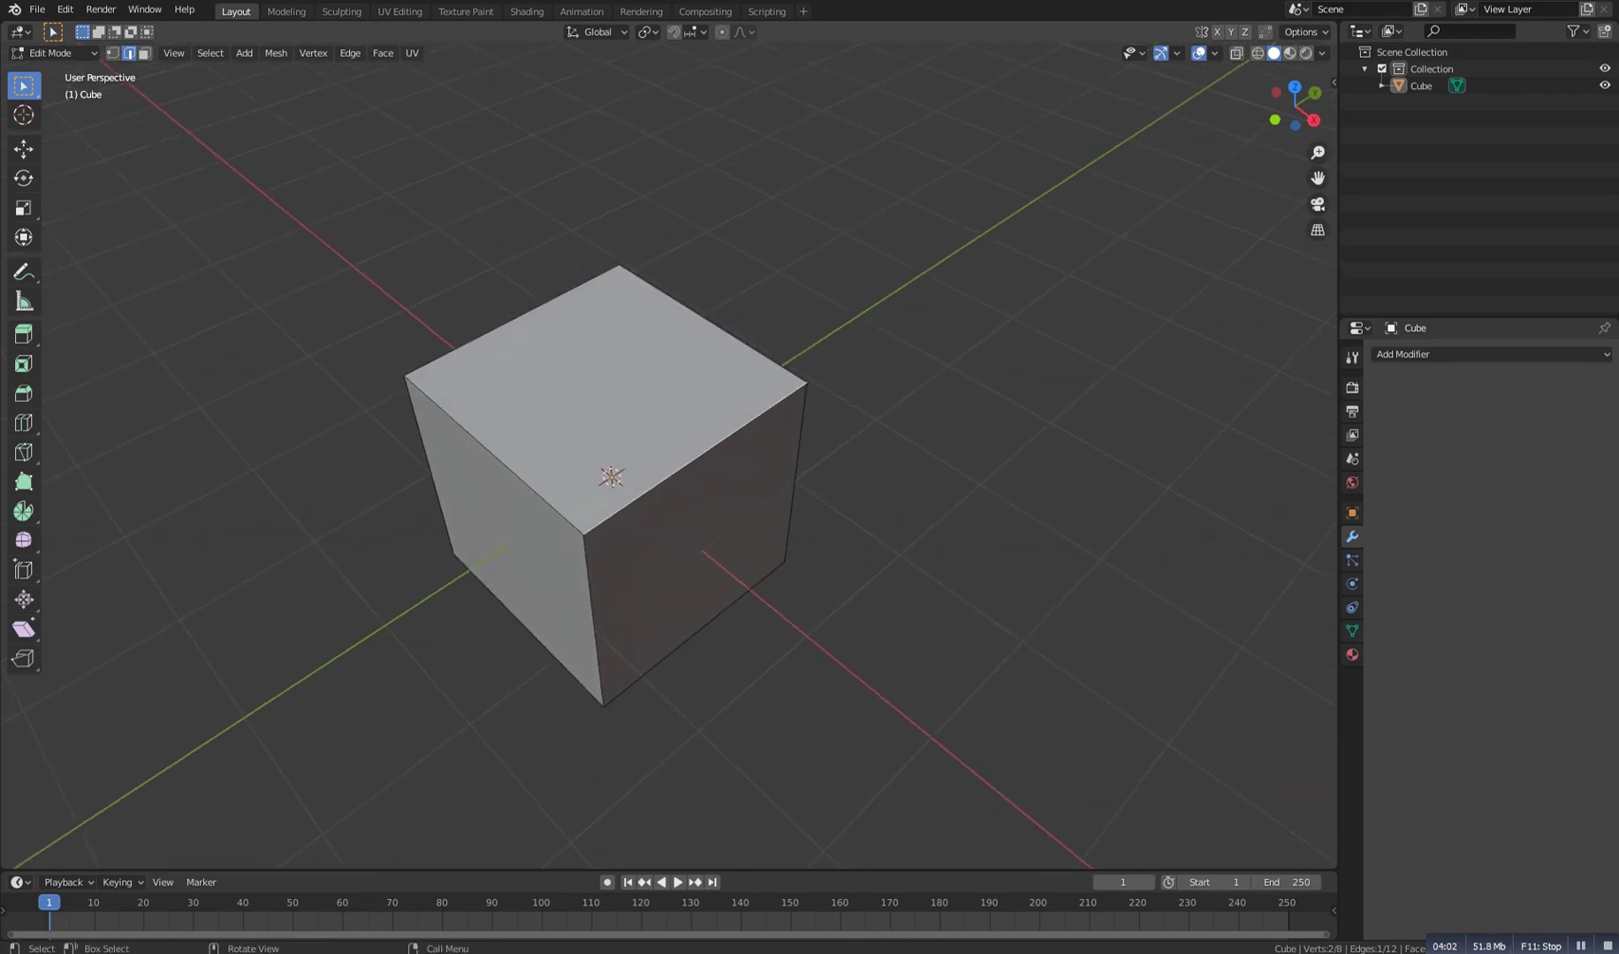
pyautogui.moveTo(831, 518); pyautogui.dragTo(809, 524, button='middle')
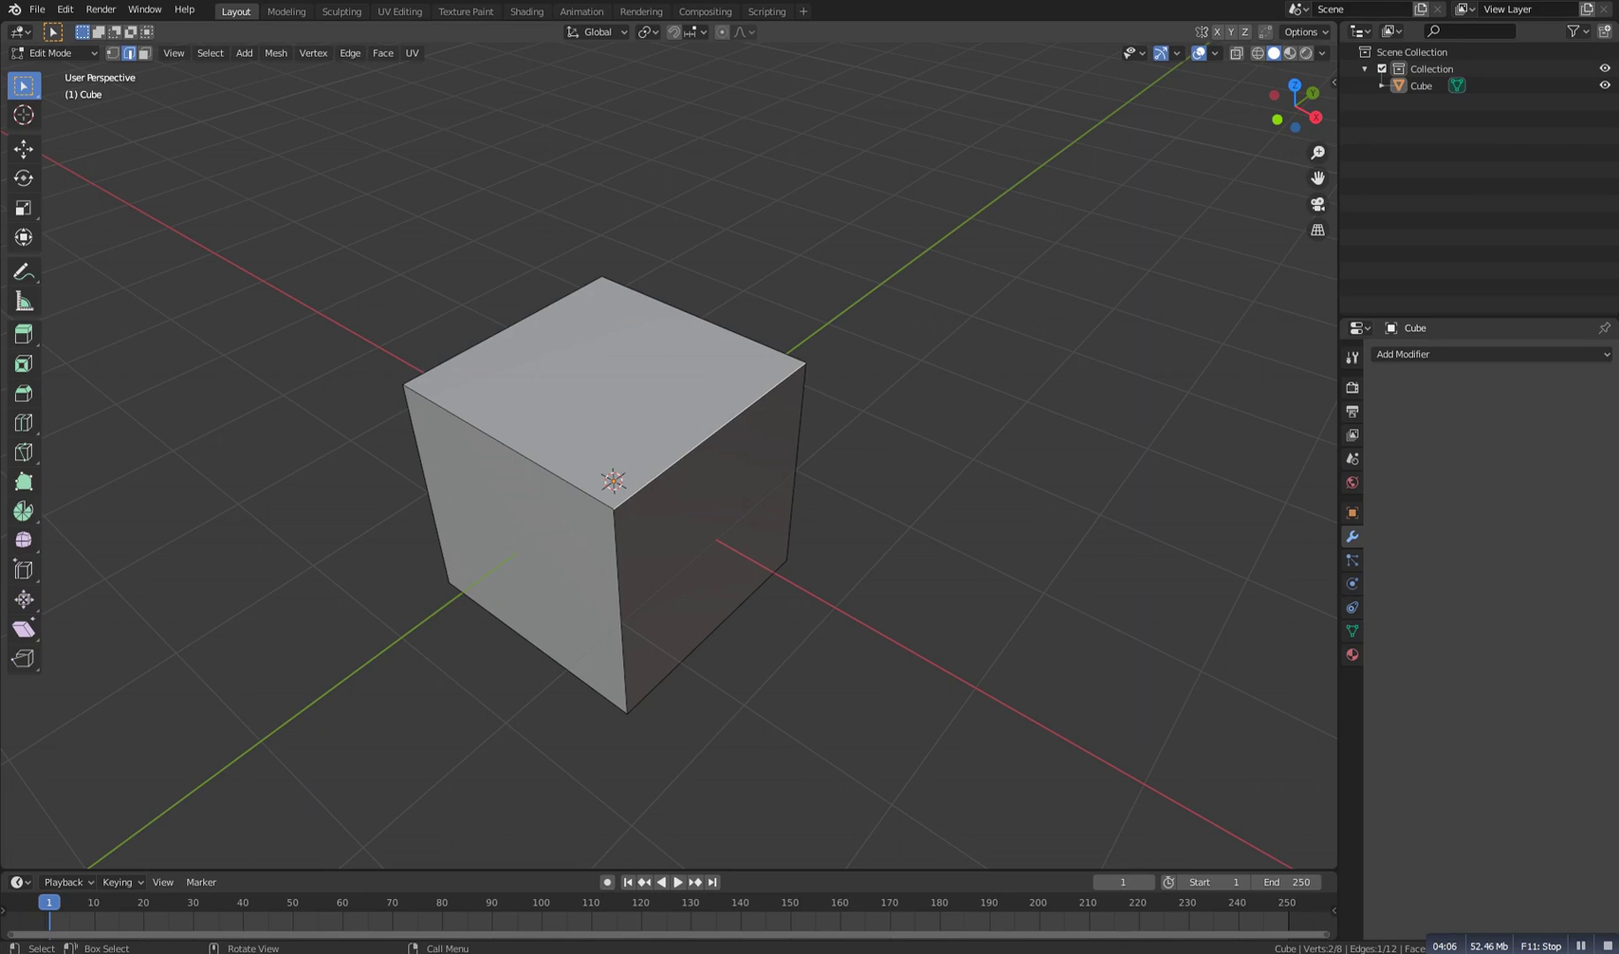
# Bevel the selected top edge with a width of about 0.595 m and 8 segments
pyautogui.hotkey('ctrl', 'b')
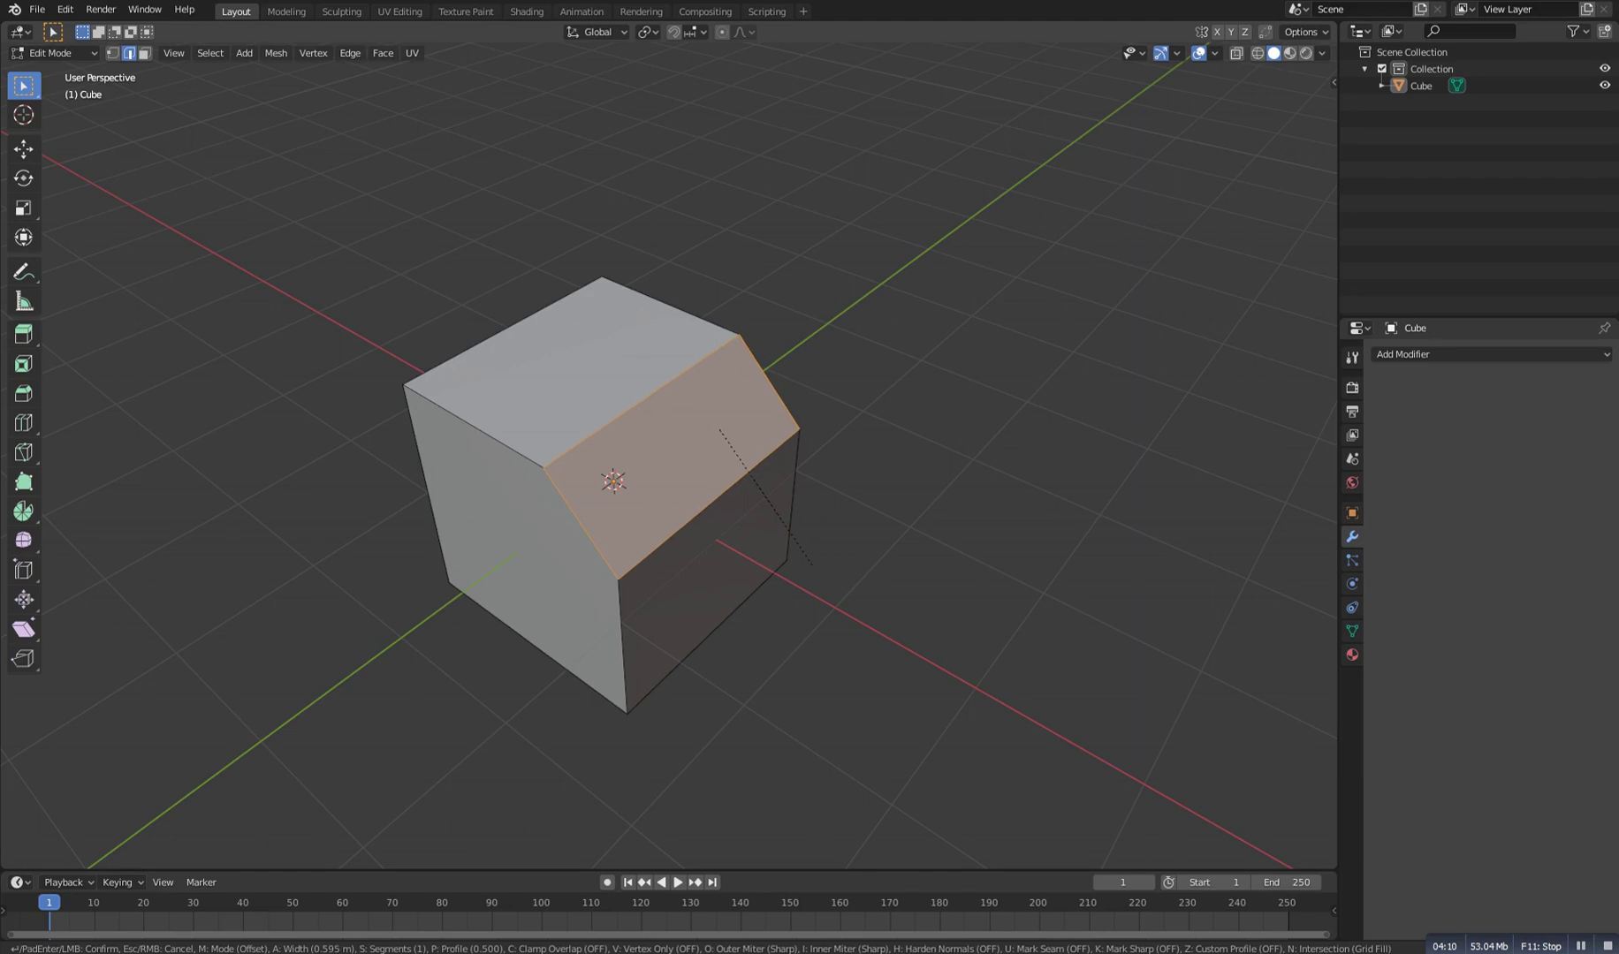
pyautogui.scroll(6, 811, 564)
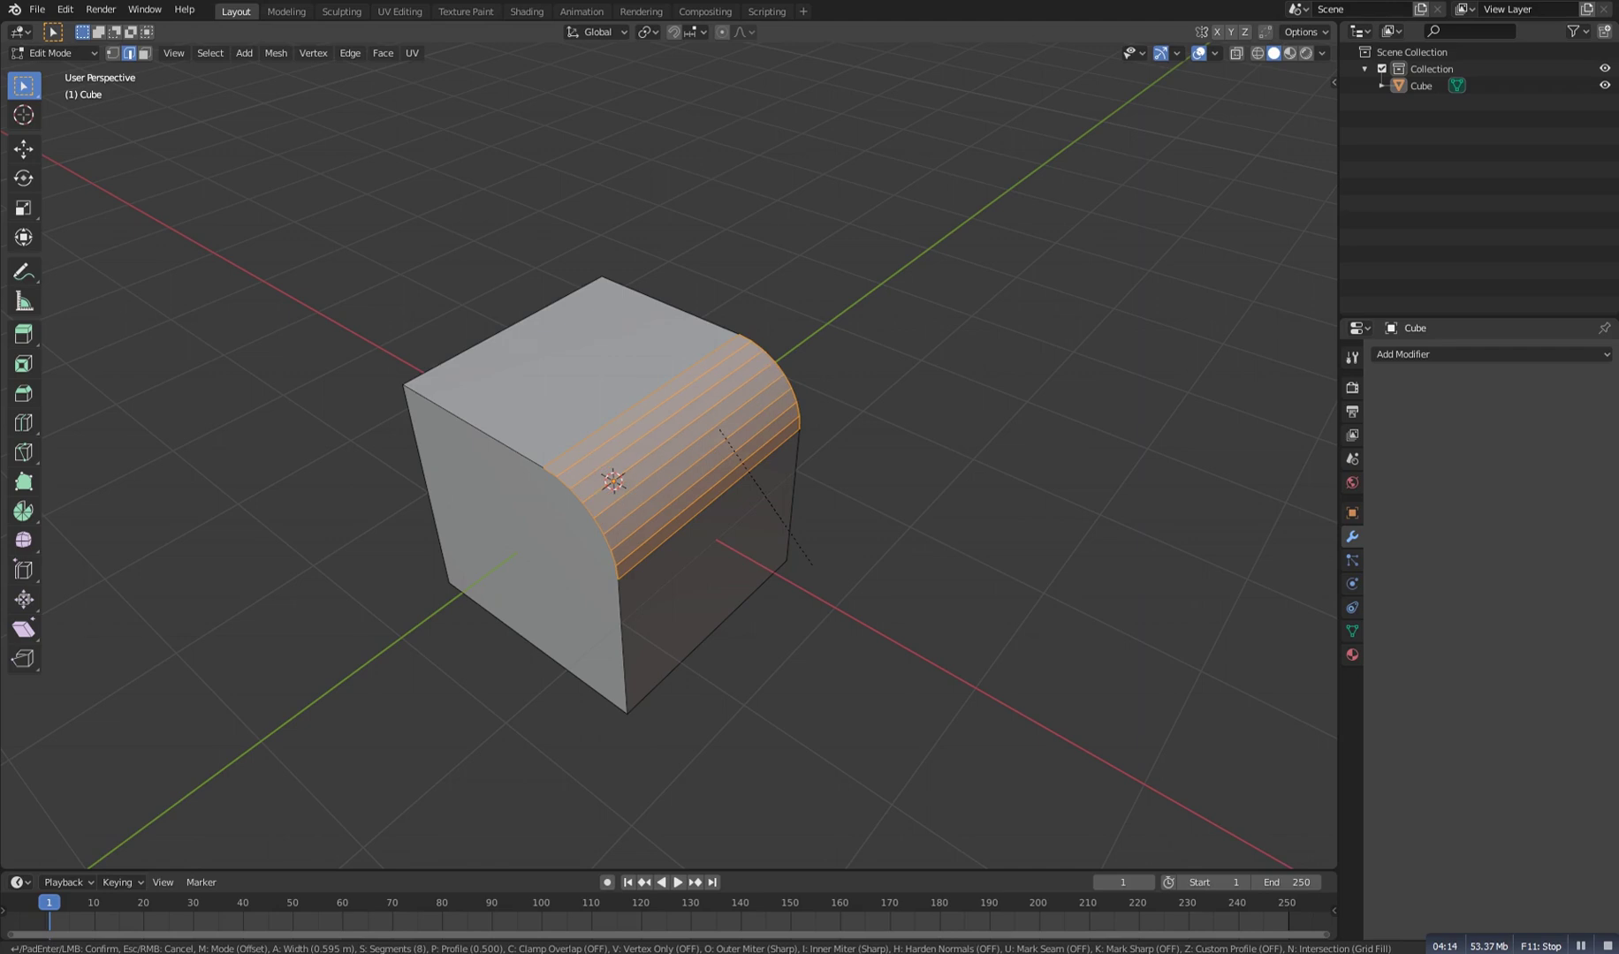
pyautogui.click(812, 564)
pyautogui.moveTo(811, 564); pyautogui.dragTo(910, 555, button='middle')
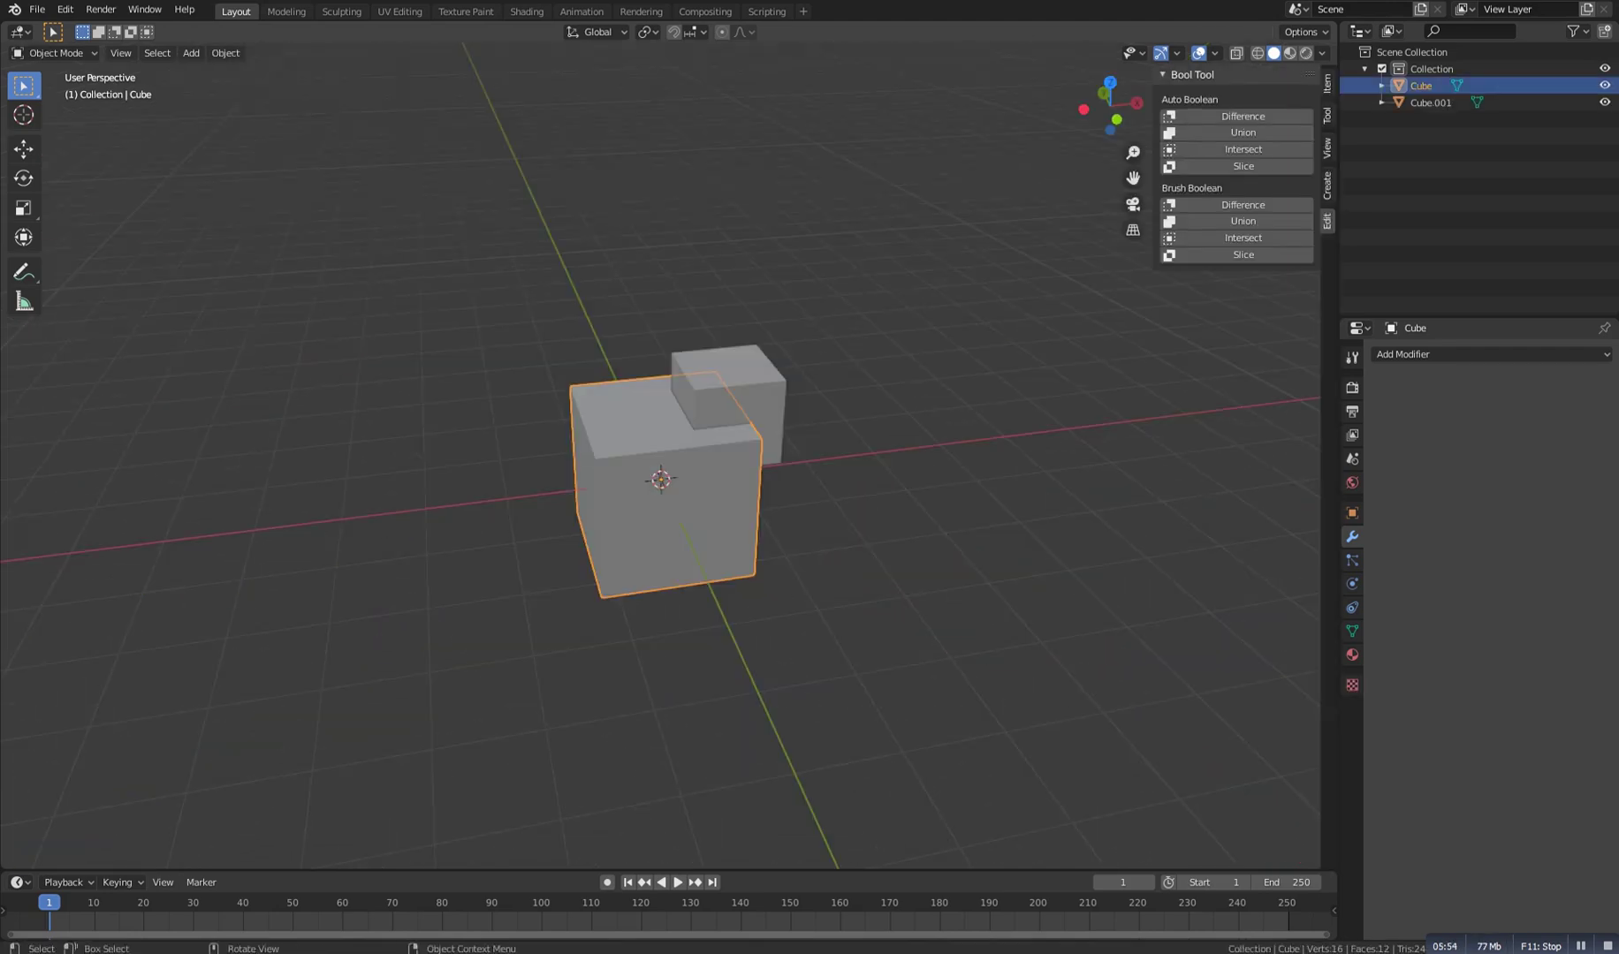
# Select the large cube and the smaller overlapping cube, and add a Boolean modifier to the smaller one
pyautogui.hotkey('alt', 'a')
pyautogui.moveTo(672, 477); pyautogui.dragTo(656, 514, button='middle')
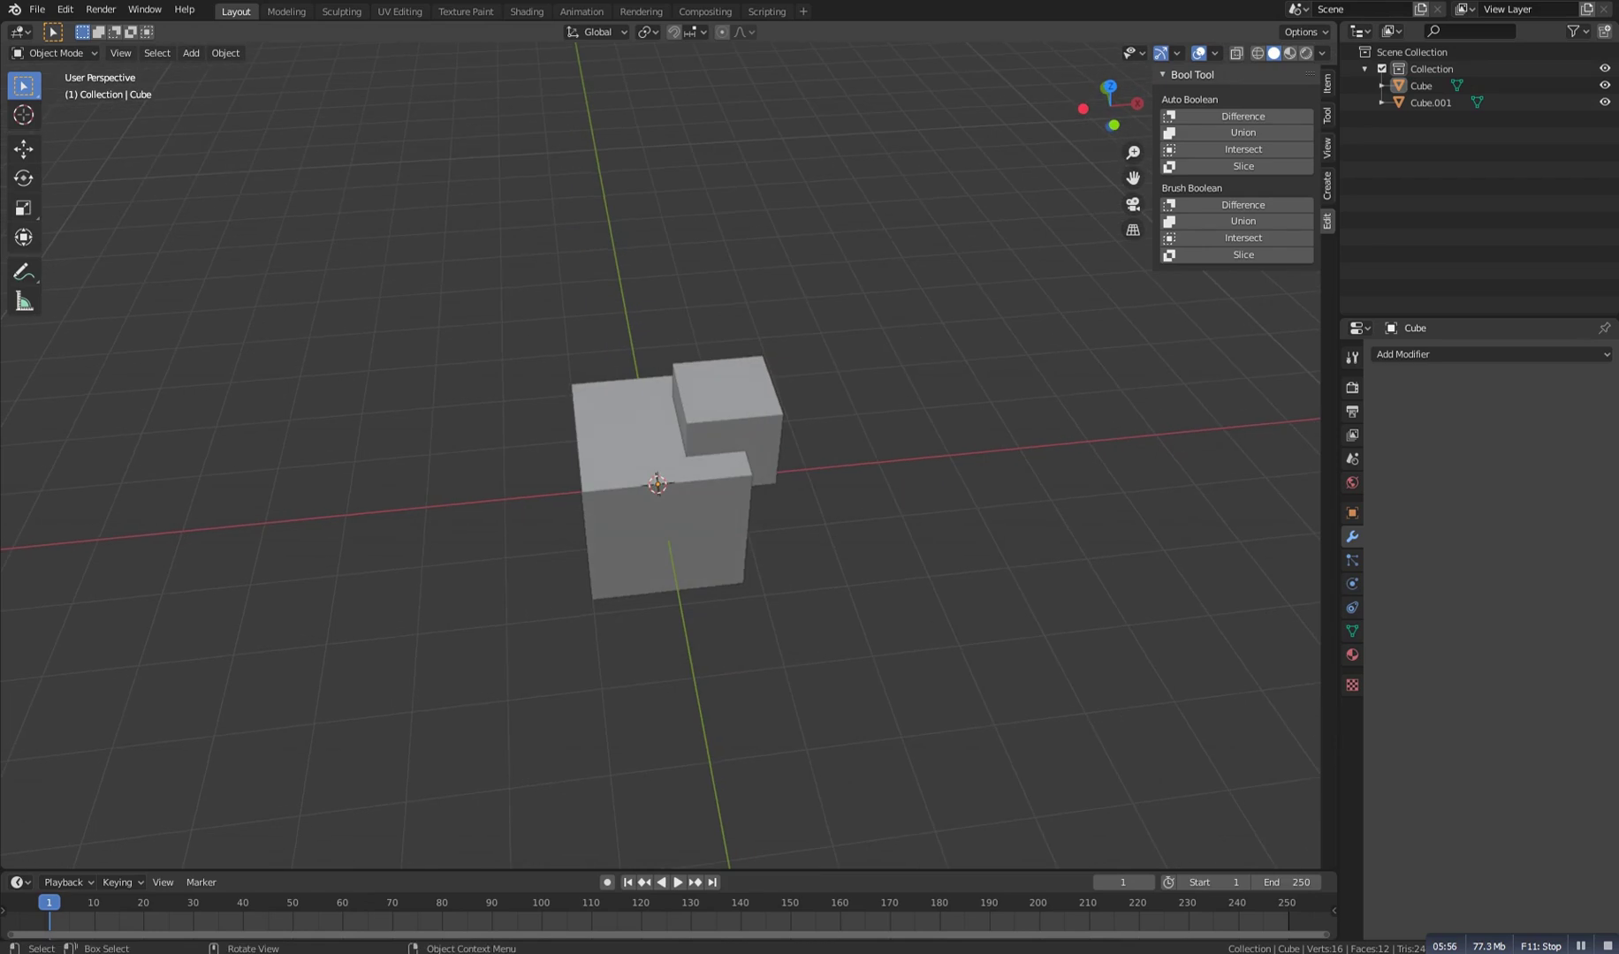
pyautogui.moveTo(656, 514); pyautogui.dragTo(689, 503, button='middle')
pyautogui.scroll(3, 689, 503)
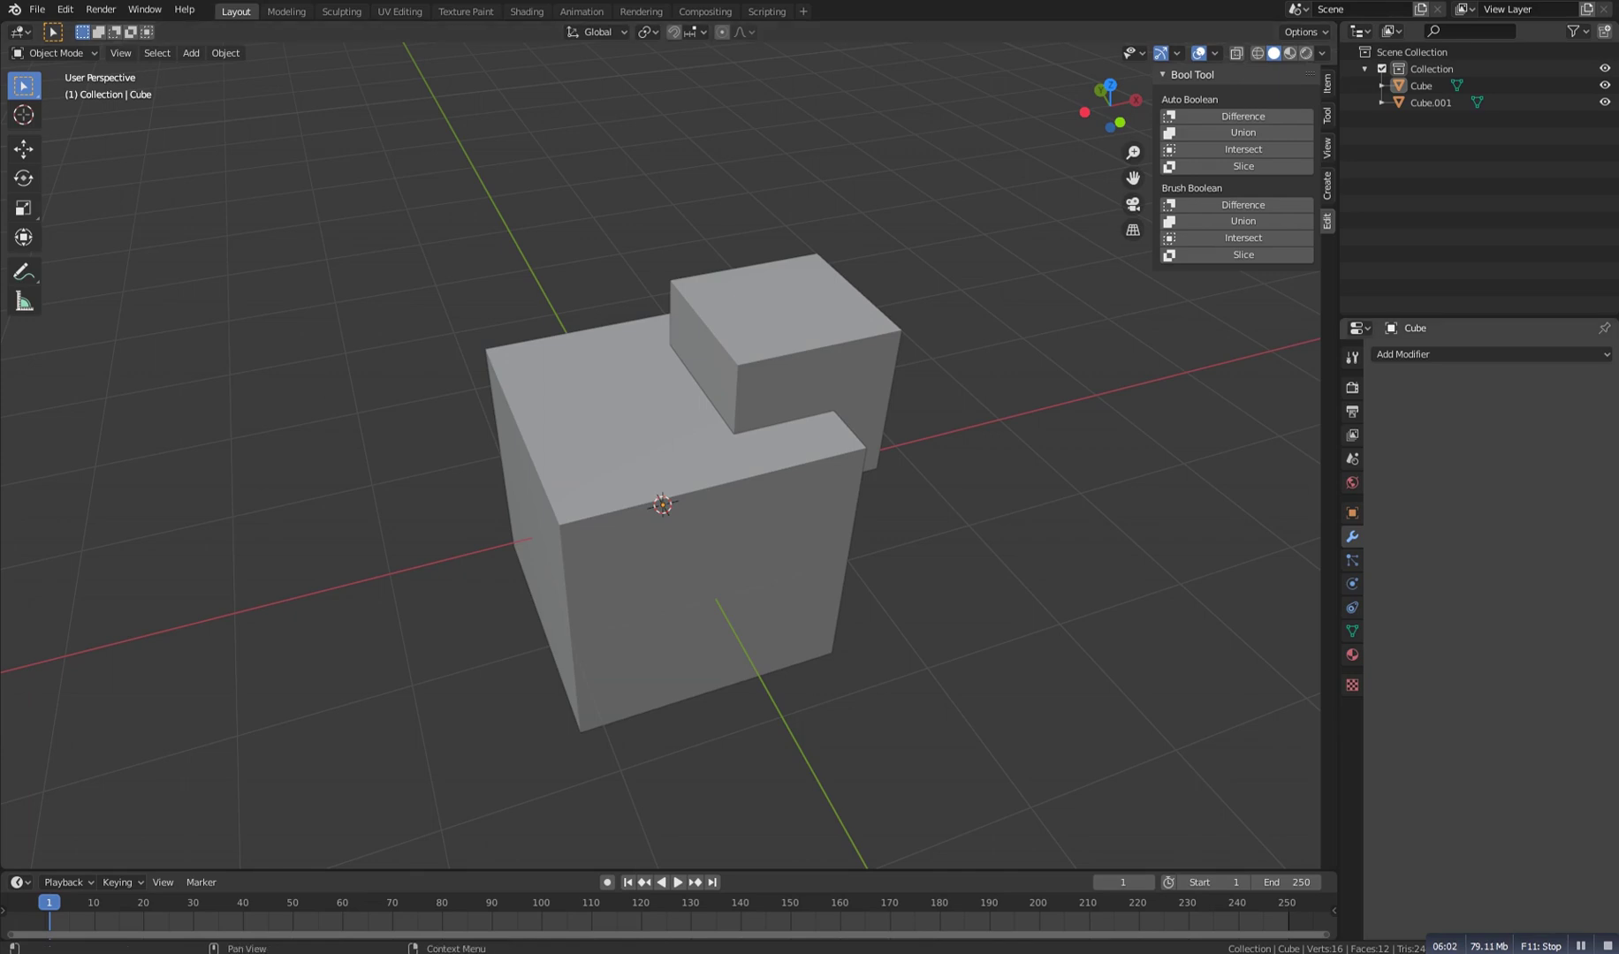
pyautogui.moveTo(680, 499)
pyautogui.keyDown('alt'); pyautogui.mouseDown()
pyautogui.moveTo(700, 500)
pyautogui.moveTo(678, 468)
pyautogui.mouseUp(); pyautogui.keyUp('alt')
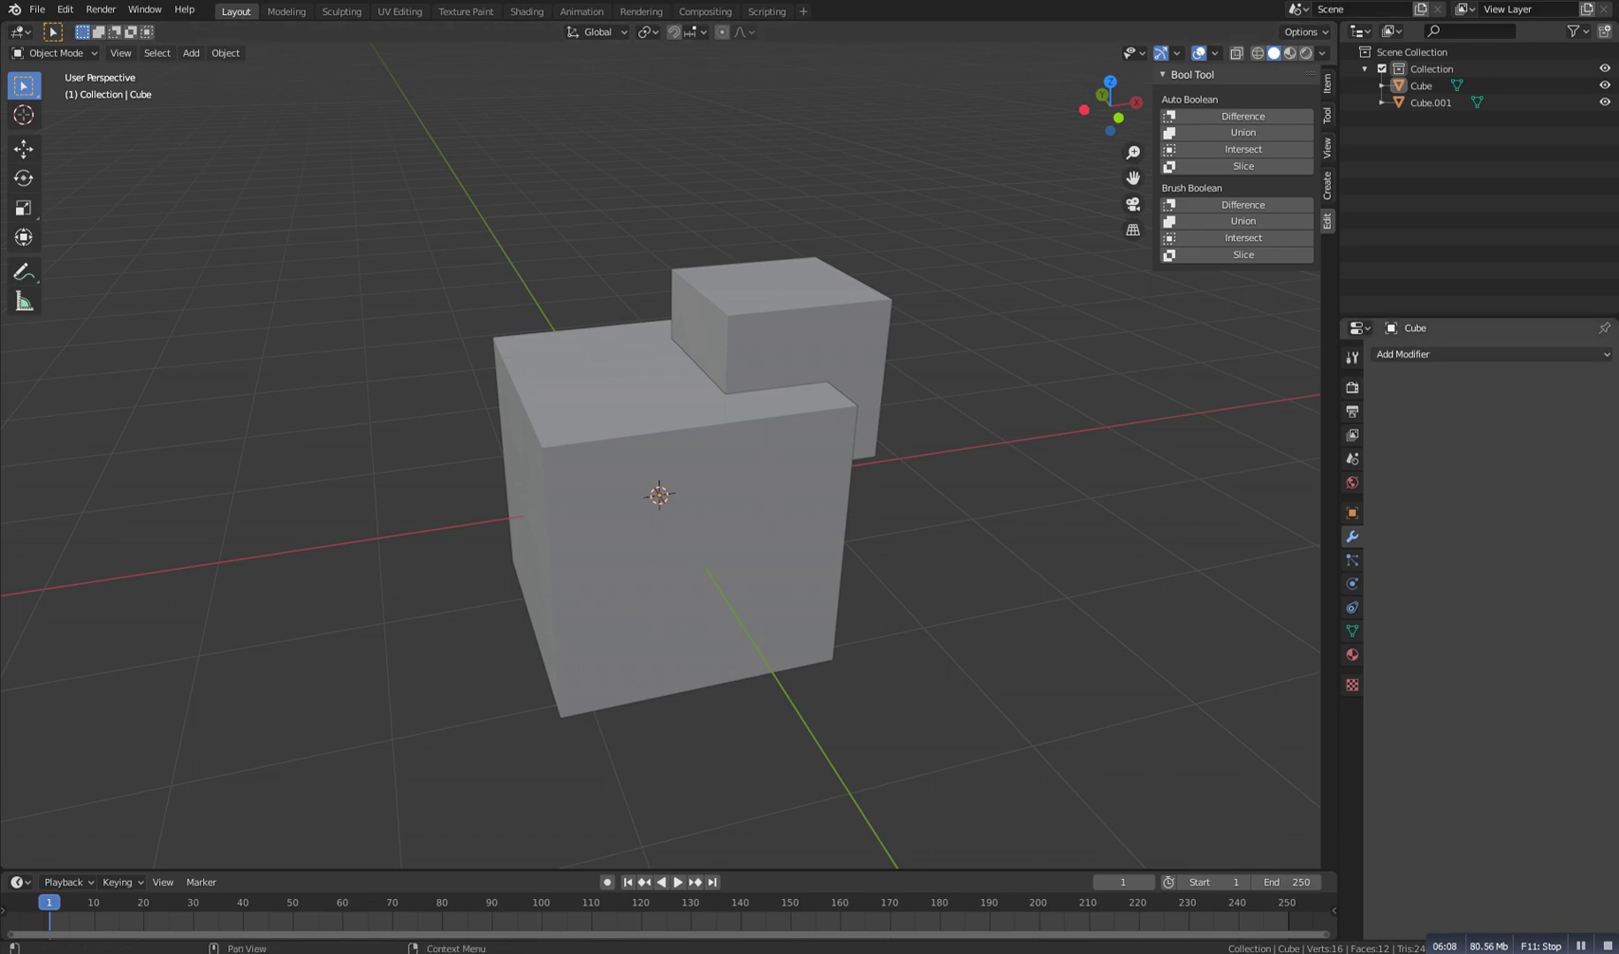
pyautogui.click(698, 512)
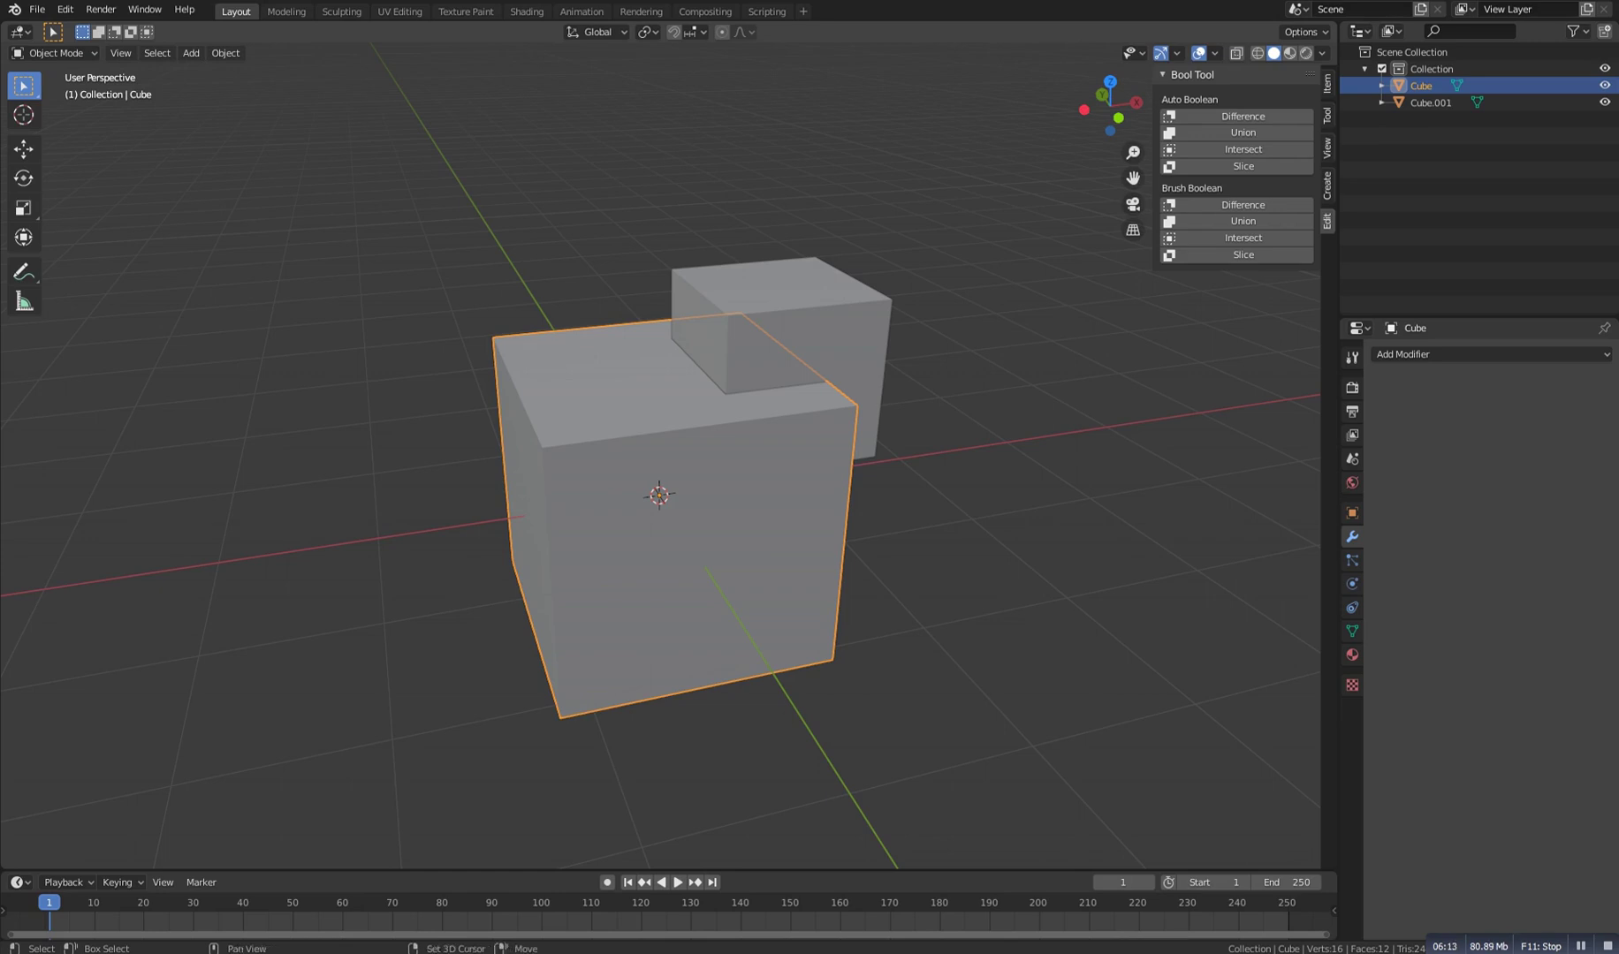
pyautogui.keyDown('shift'); pyautogui.click(804, 345); pyautogui.keyUp('shift')
pyautogui.click(1491, 355)
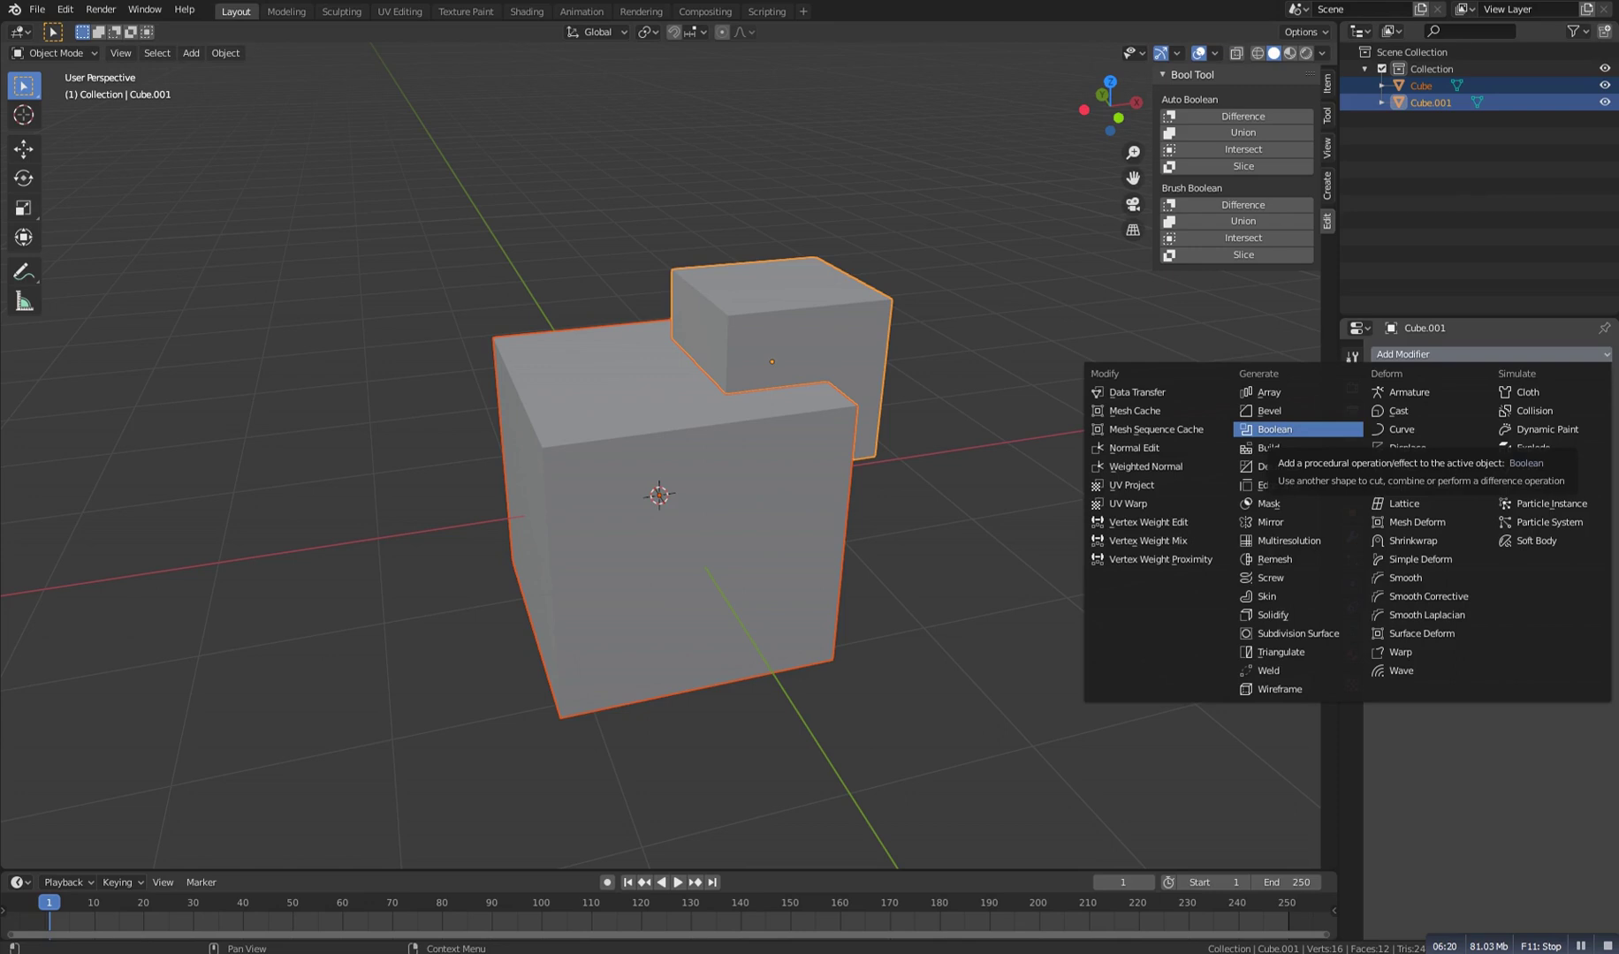
pyautogui.click(1275, 428)
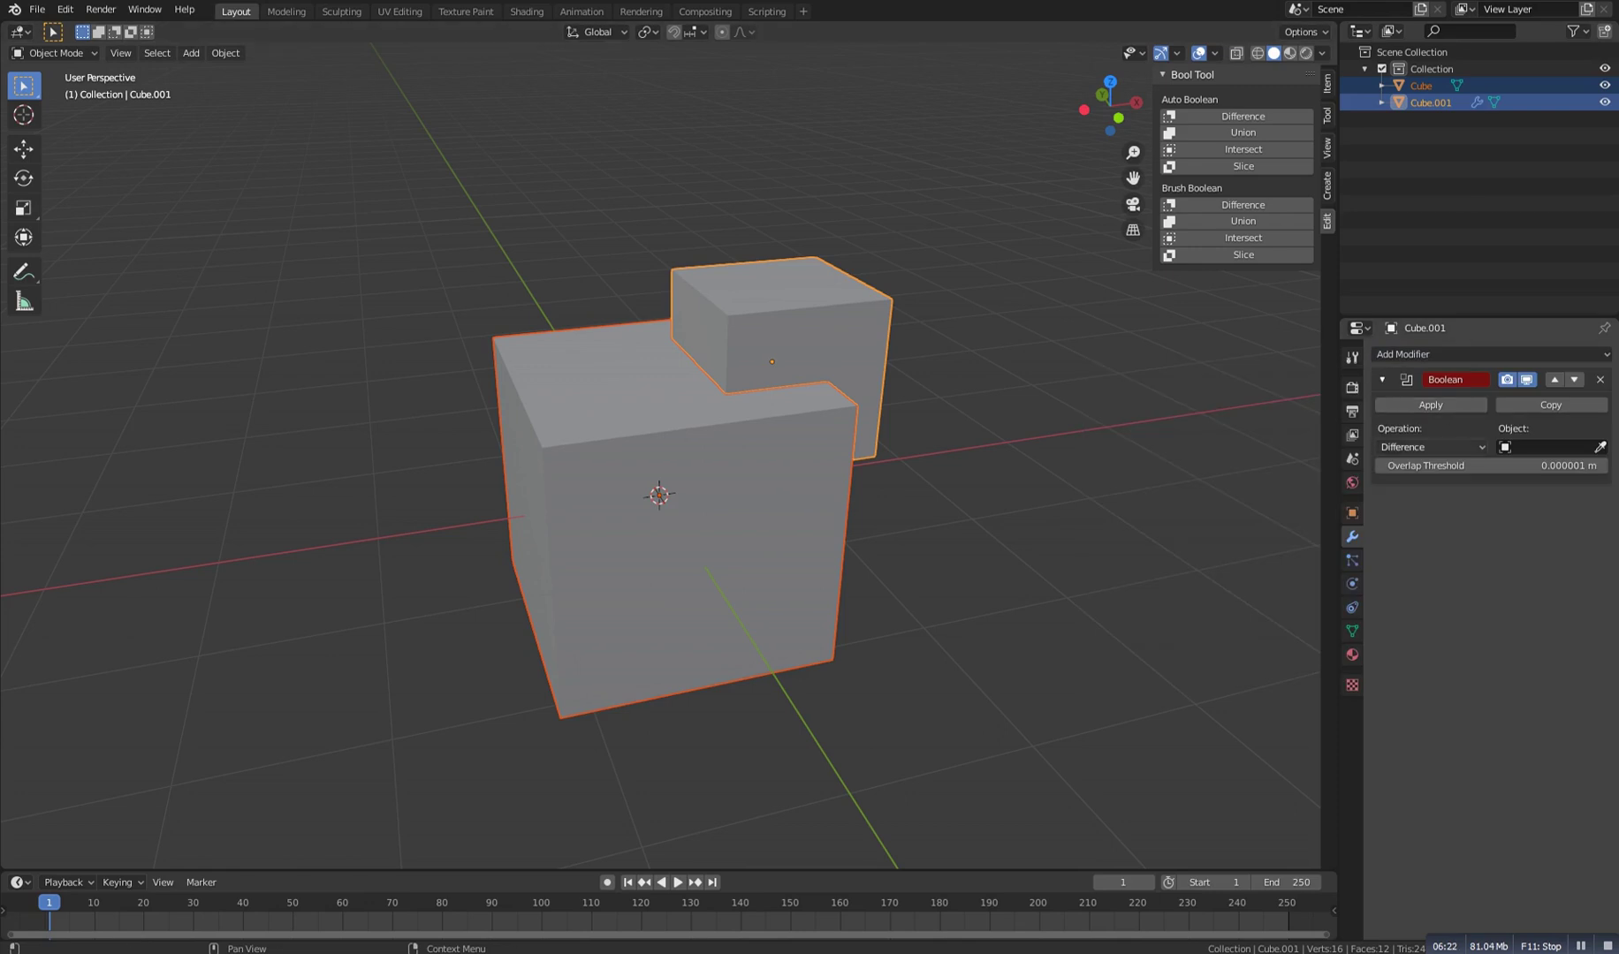
pyautogui.click(1444, 406)
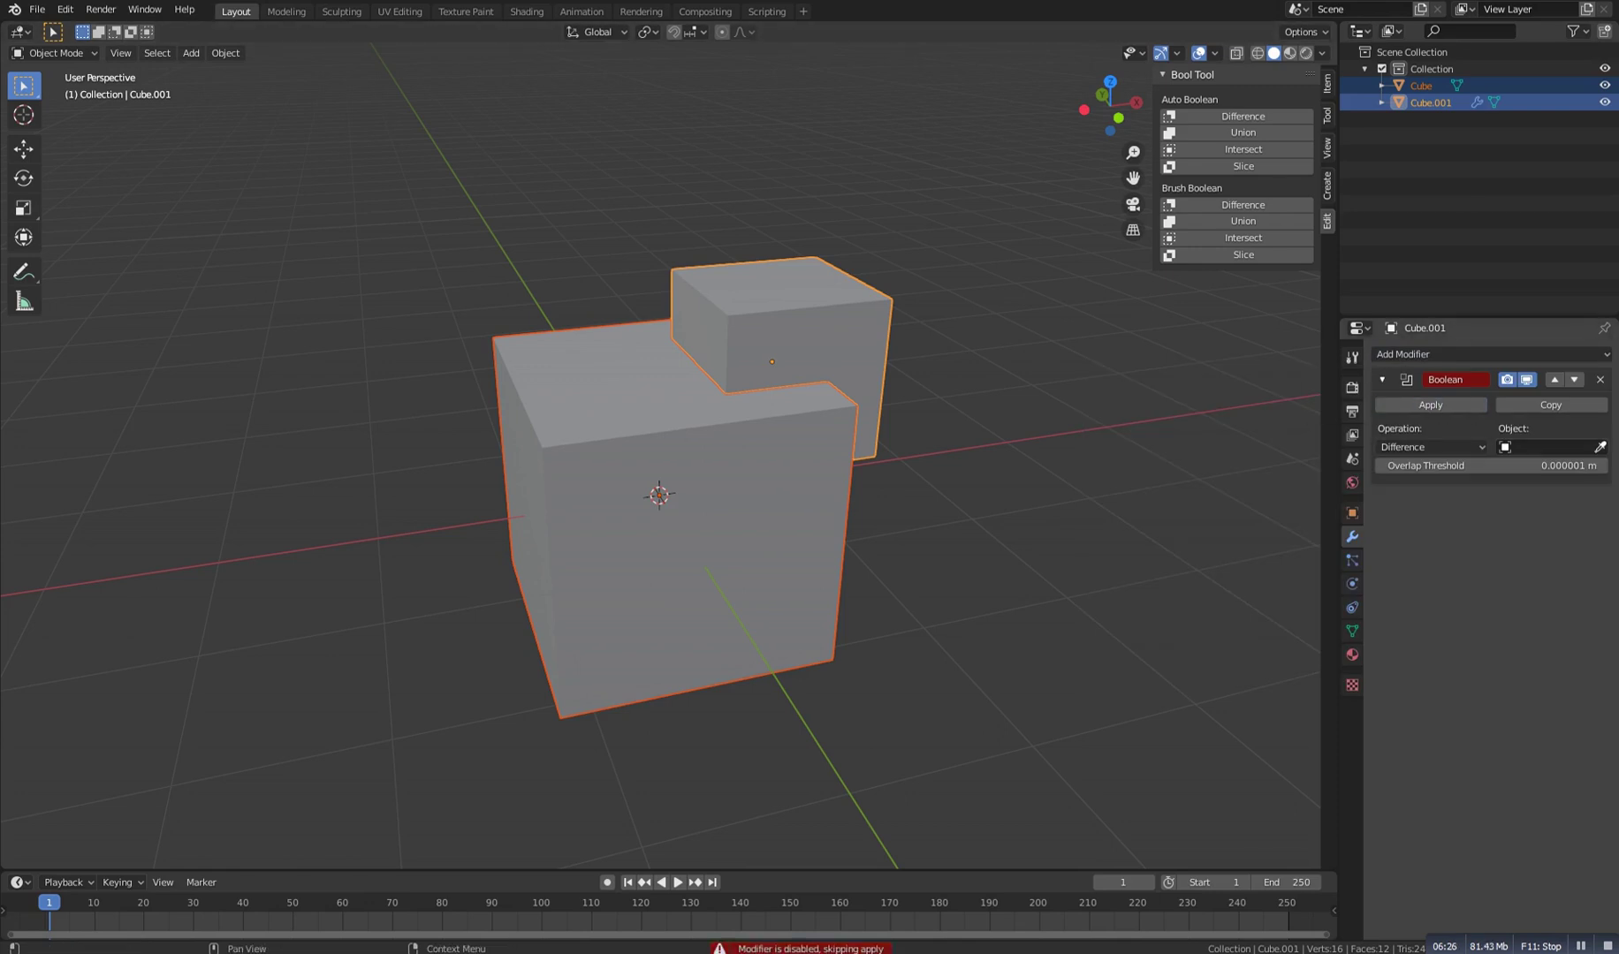
# Pick the large cube as the smaller cube's Boolean object and apply the Difference operation
pyautogui.click(766, 469)
pyautogui.click(795, 349)
pyautogui.click(1600, 448)
pyautogui.click(703, 437)
pyautogui.click(1430, 405)
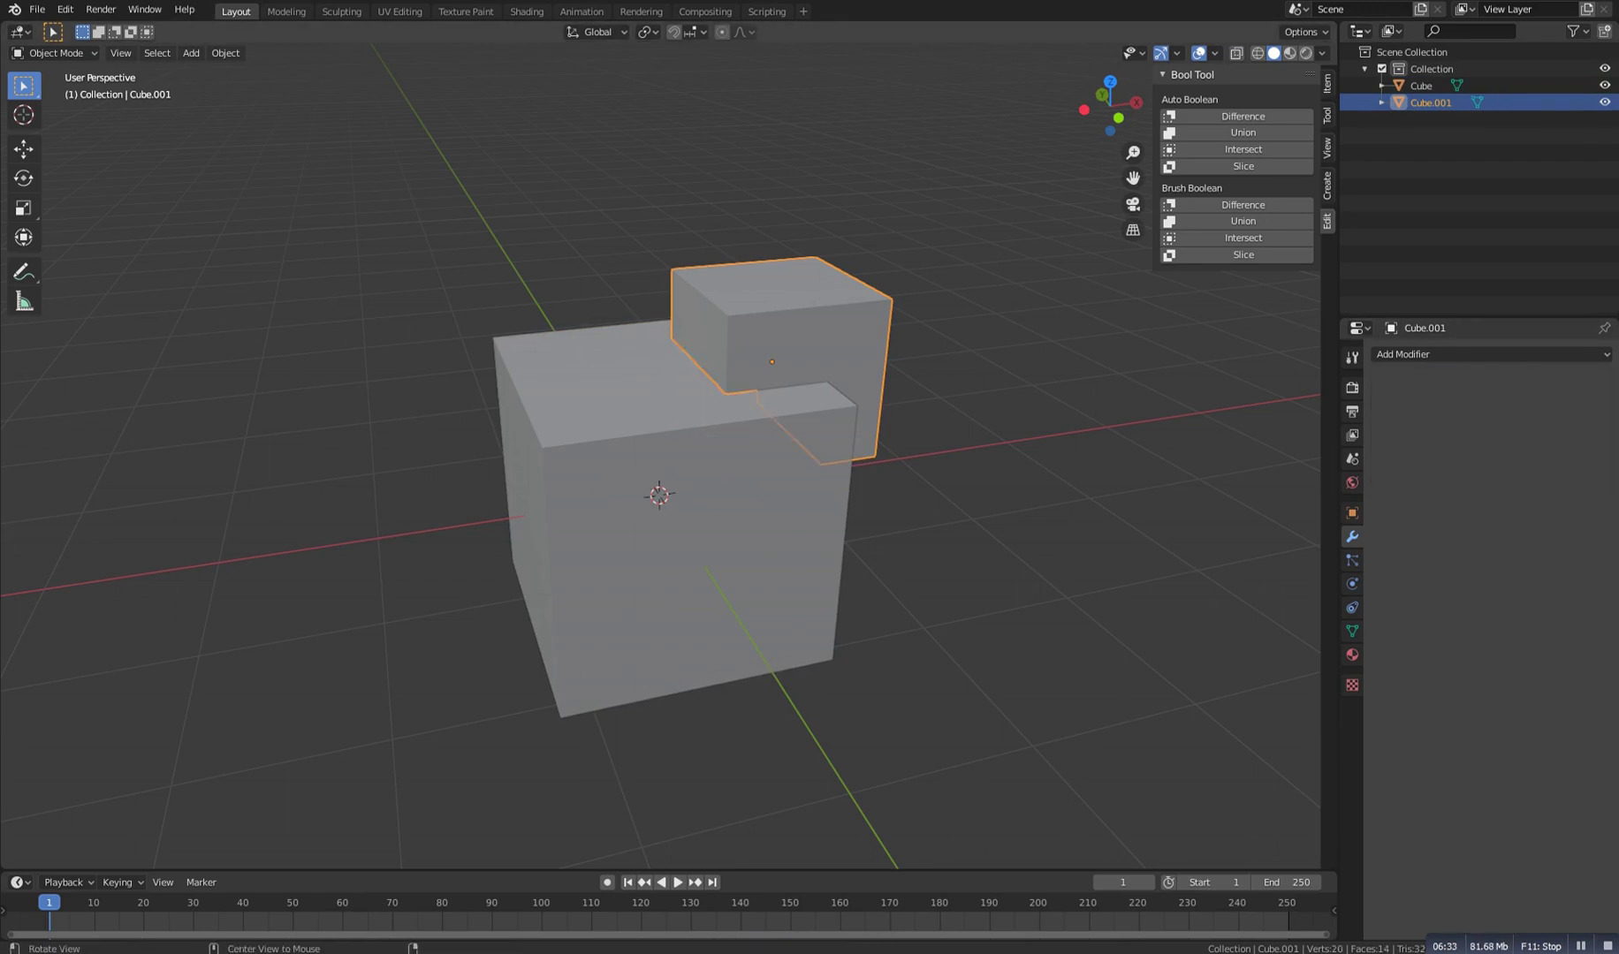
# Move the cut smaller cube up and away from the large cube and examine its notch
pyautogui.hotkey('alt', 'a')
pyautogui.keyDown('alt'); pyautogui.moveTo(831, 358); pyautogui.dragTo(791, 379); pyautogui.keyUp('alt')
pyautogui.click(791, 381)
pyautogui.press('g')
pyautogui.click(990, 258)
pyautogui.keyDown('alt'); pyautogui.moveTo(990, 258); pyautogui.dragTo(993, 250); pyautogui.keyUp('alt')
pyautogui.moveTo(994, 251); pyautogui.dragTo(913, 380, button='middle')
pyautogui.click(1041, 178)
pyautogui.scroll(5, 904, 394)
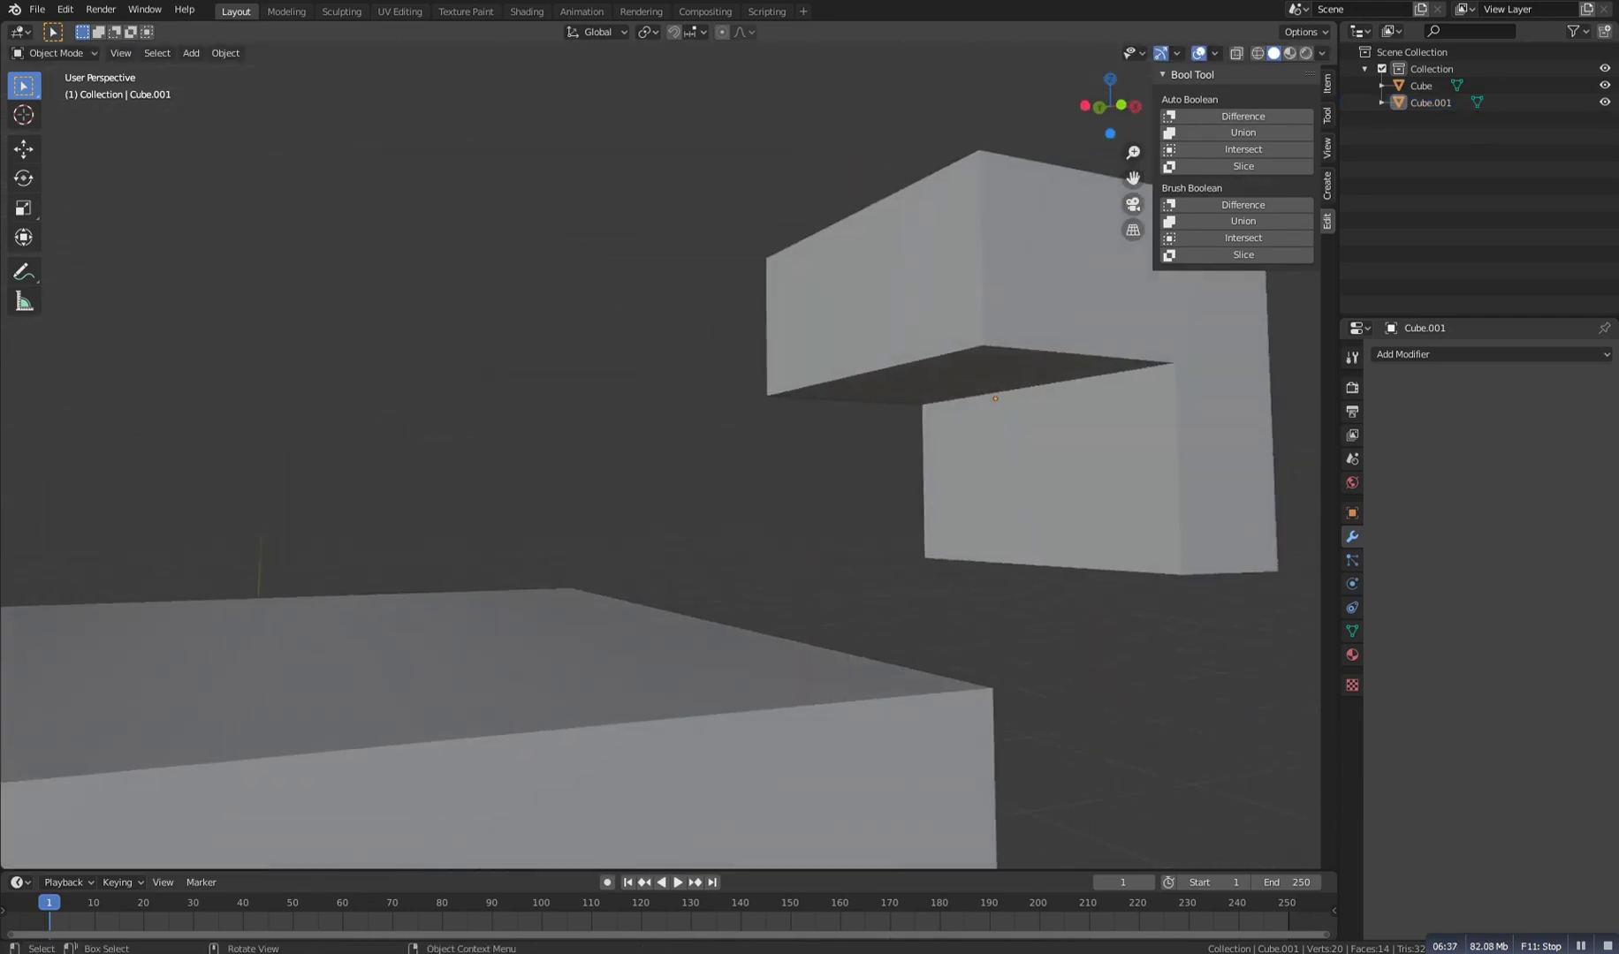
pyautogui.scroll(-1, 661, 445)
pyautogui.scroll(-2, 661, 445)
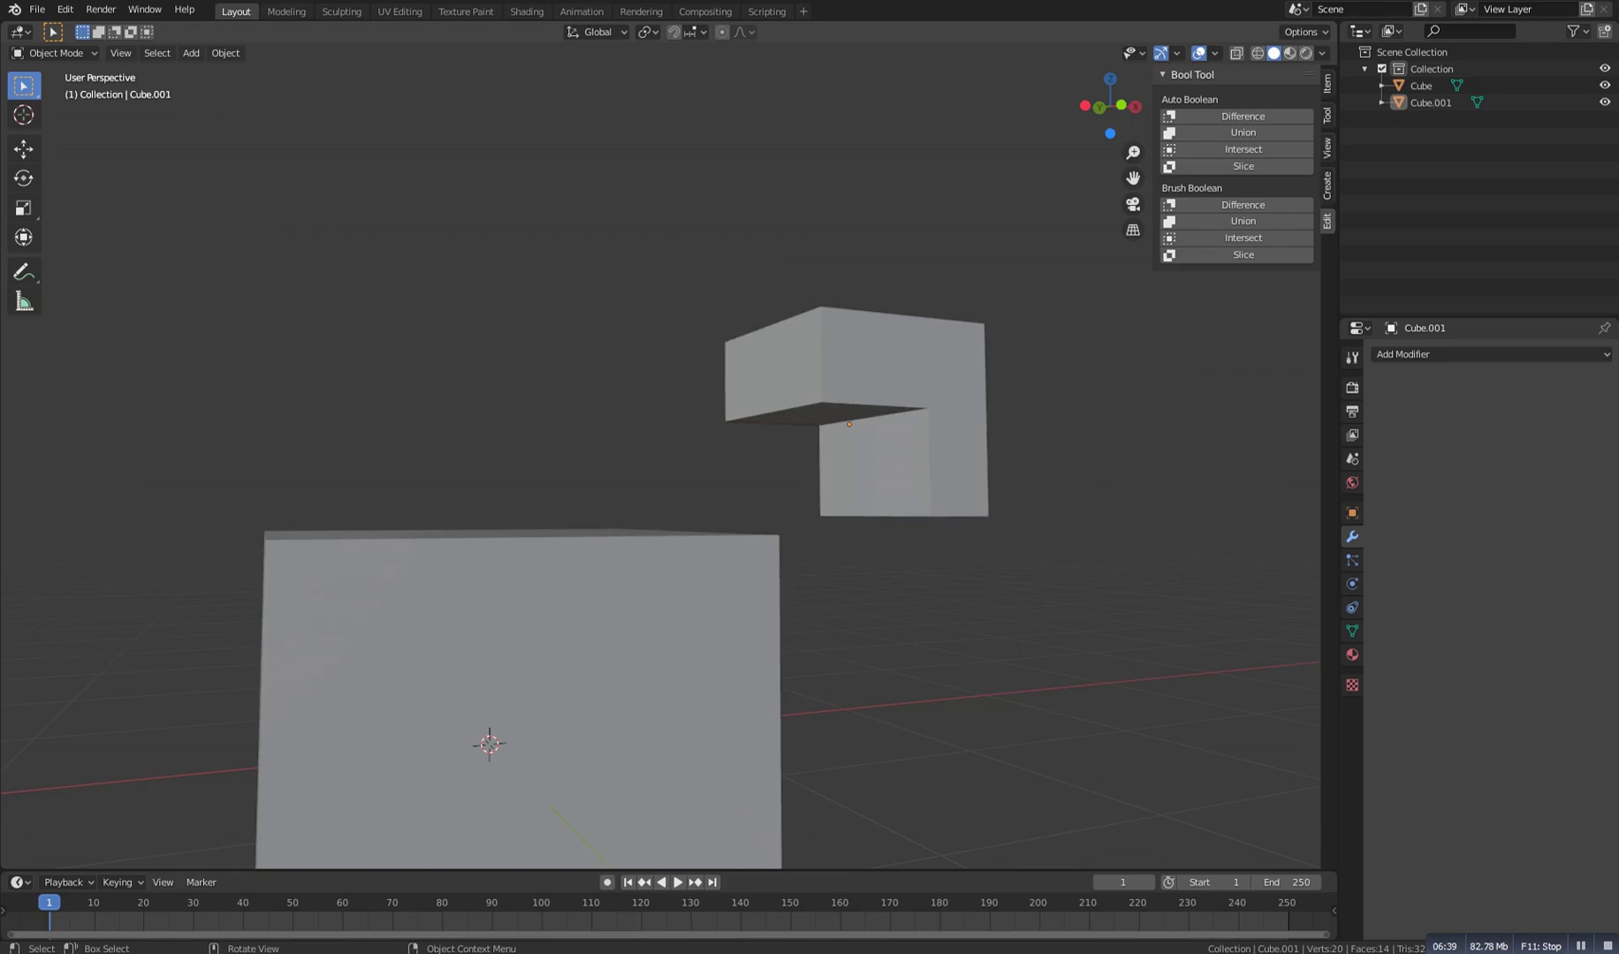
pyautogui.scroll(-4, 661, 446)
pyautogui.moveTo(661, 445); pyautogui.dragTo(591, 502, button='middle')
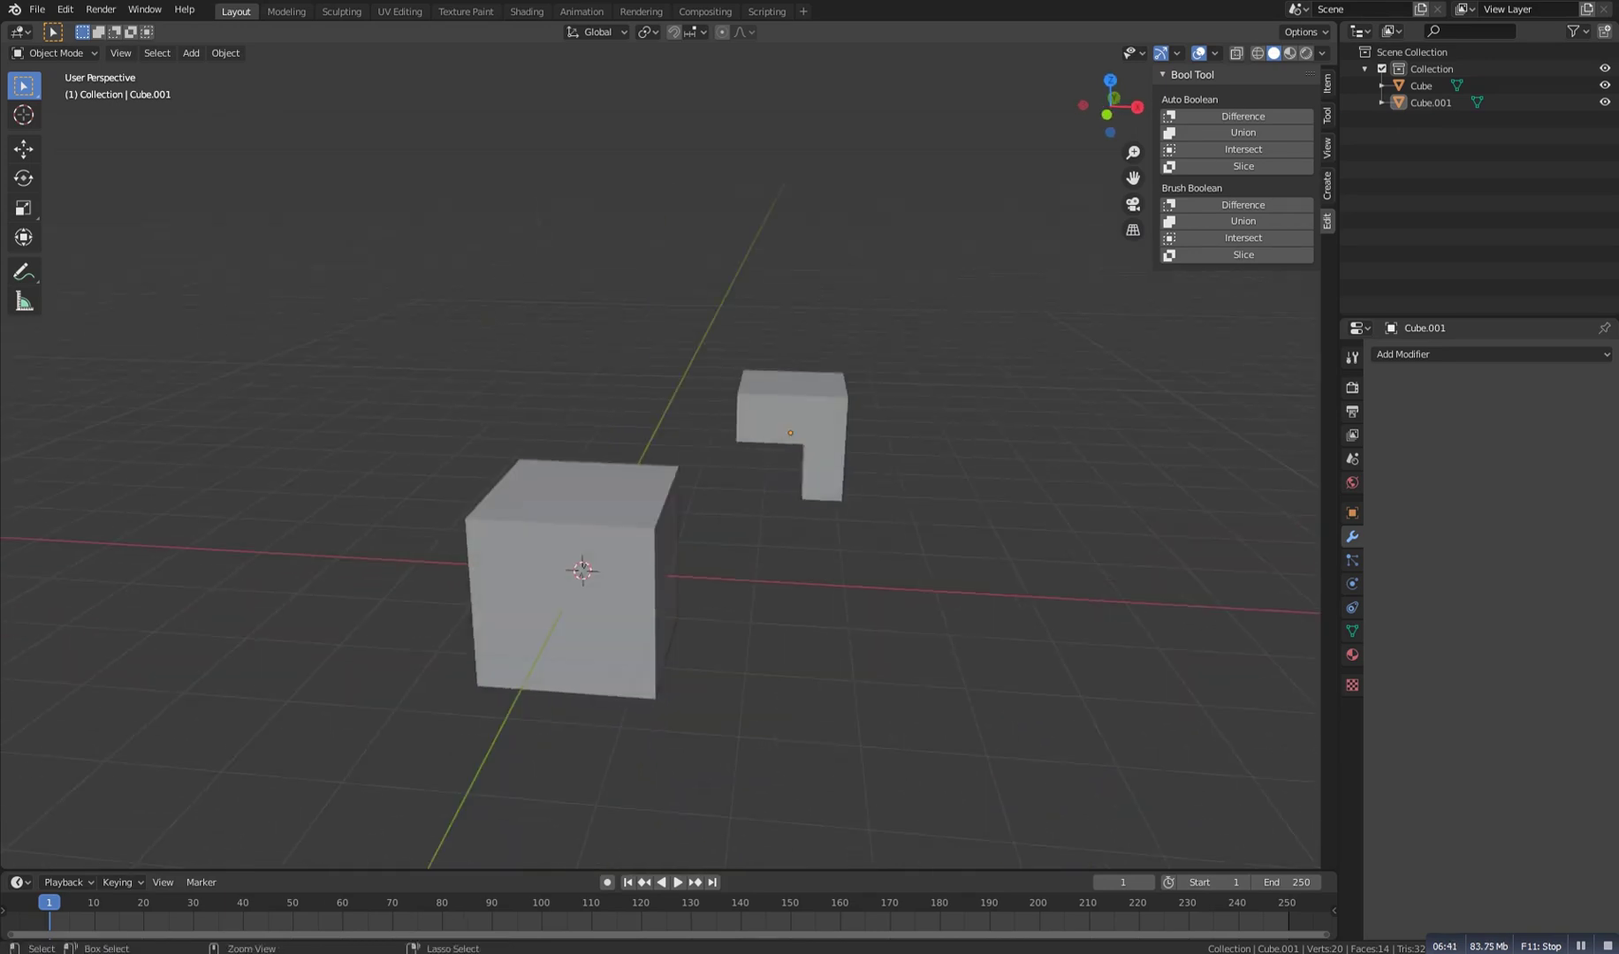
# Undo the smaller cube's move away from the large cube
pyautogui.hotkey('ctrl', 'z')
pyautogui.hotkey('ctrl', 'z')
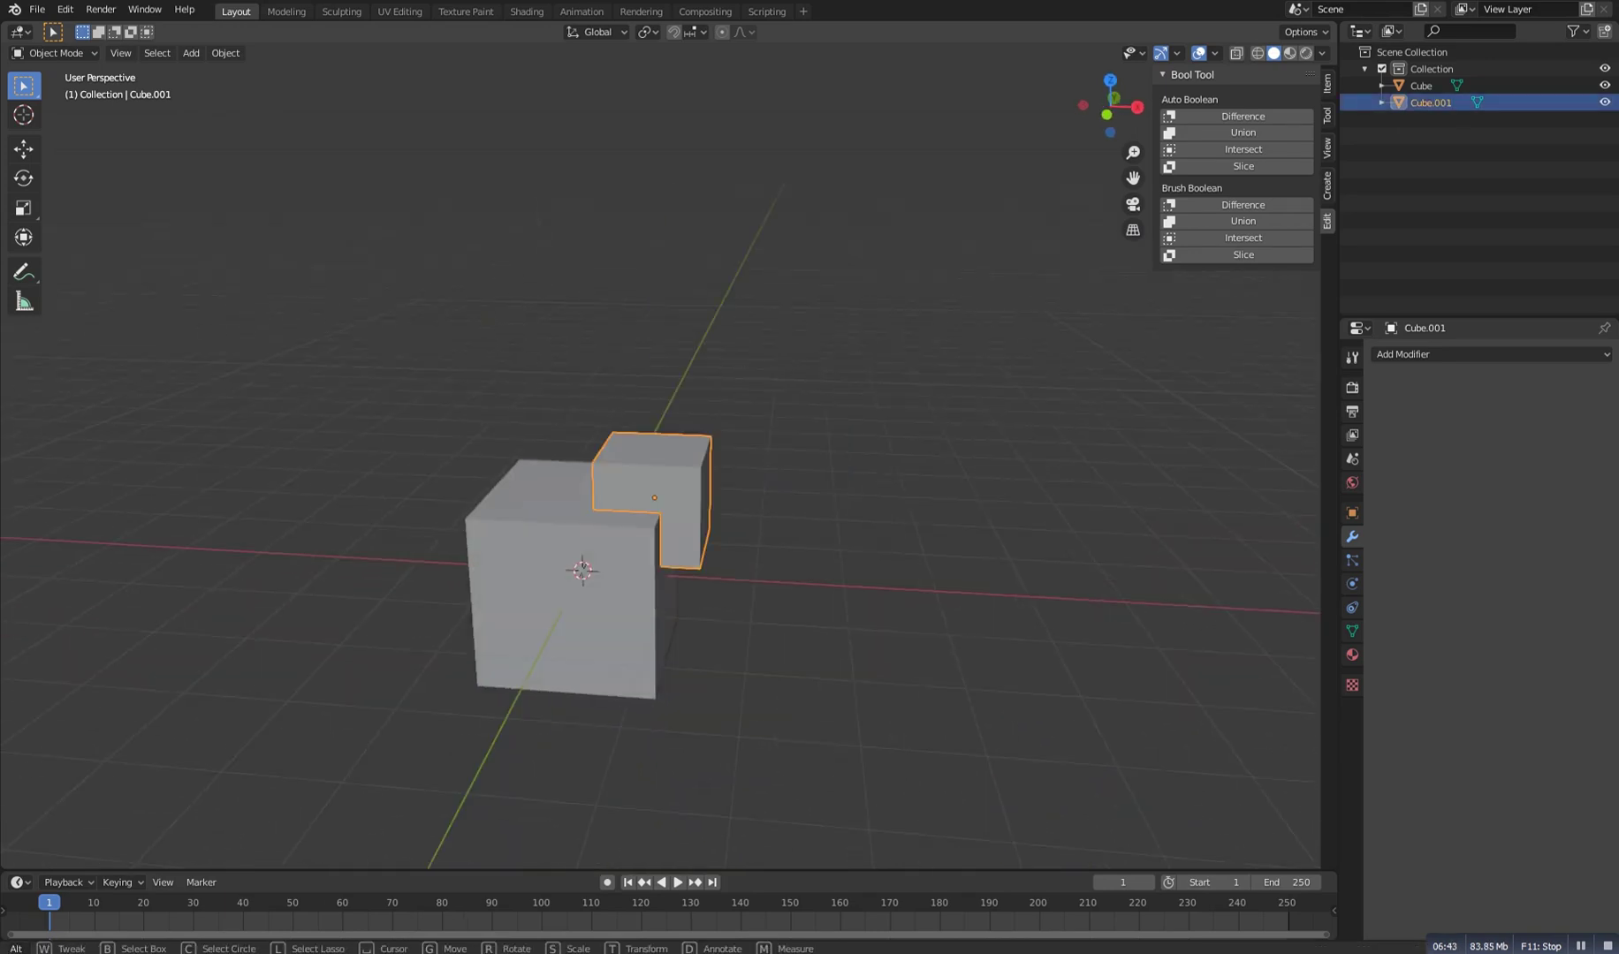
pyautogui.keyDown('alt'); pyautogui.moveTo(591, 502); pyautogui.dragTo(632, 533); pyautogui.keyUp('alt')
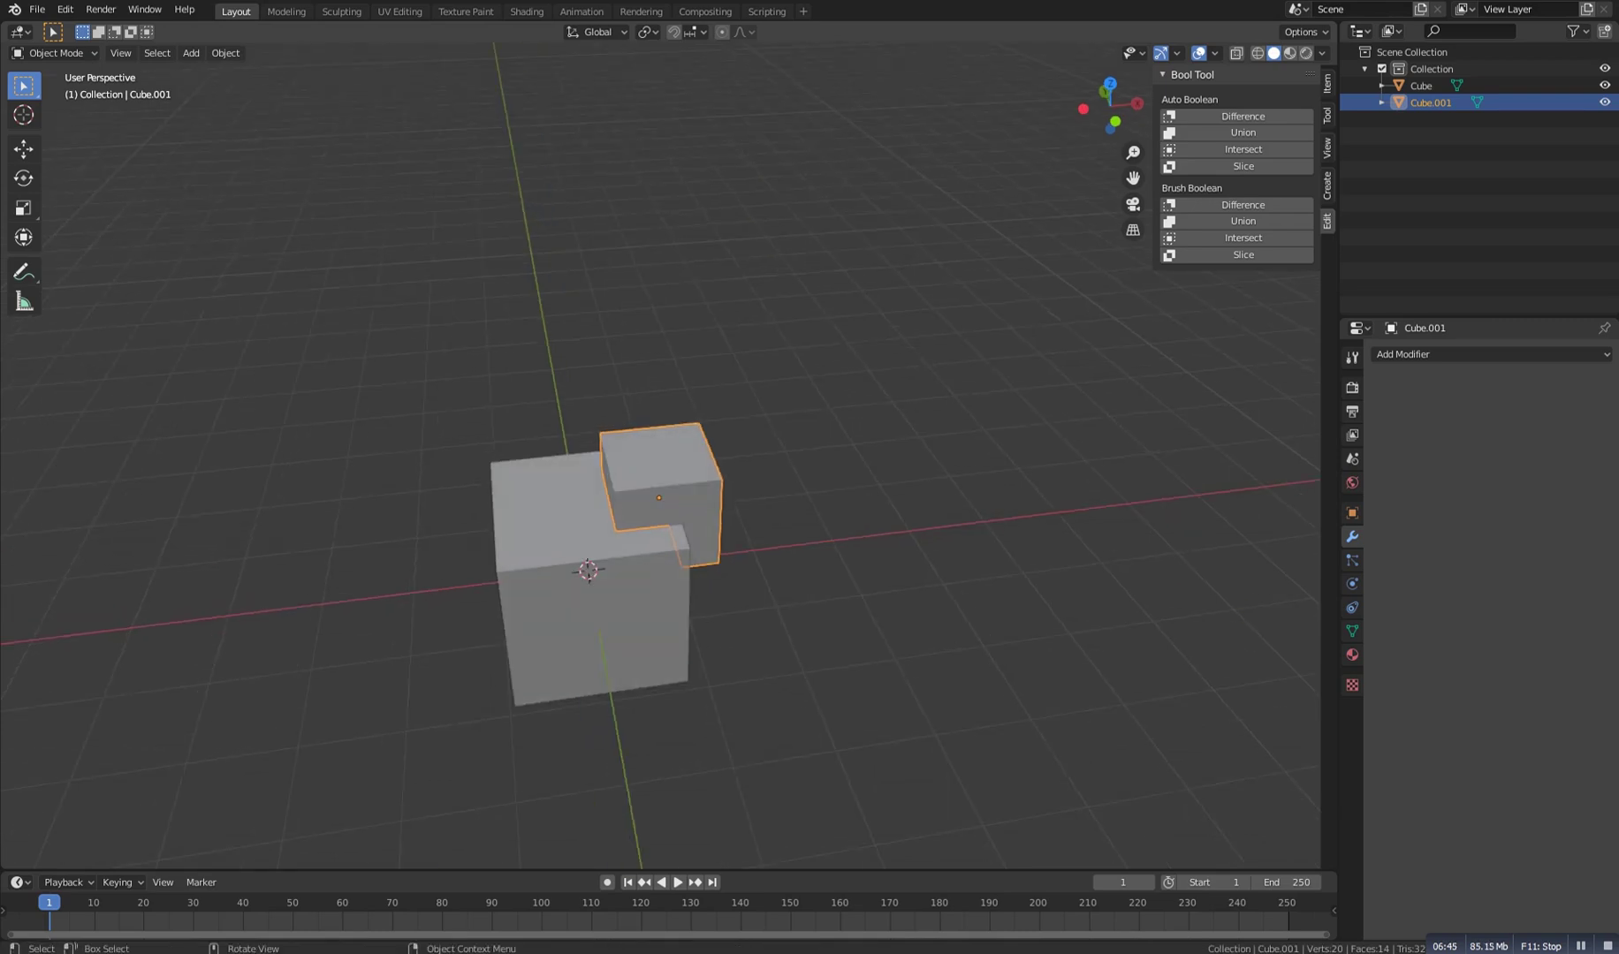
# Check the Object: Bool Tool add-on in the preferences, then close them
pyautogui.click(66, 9)
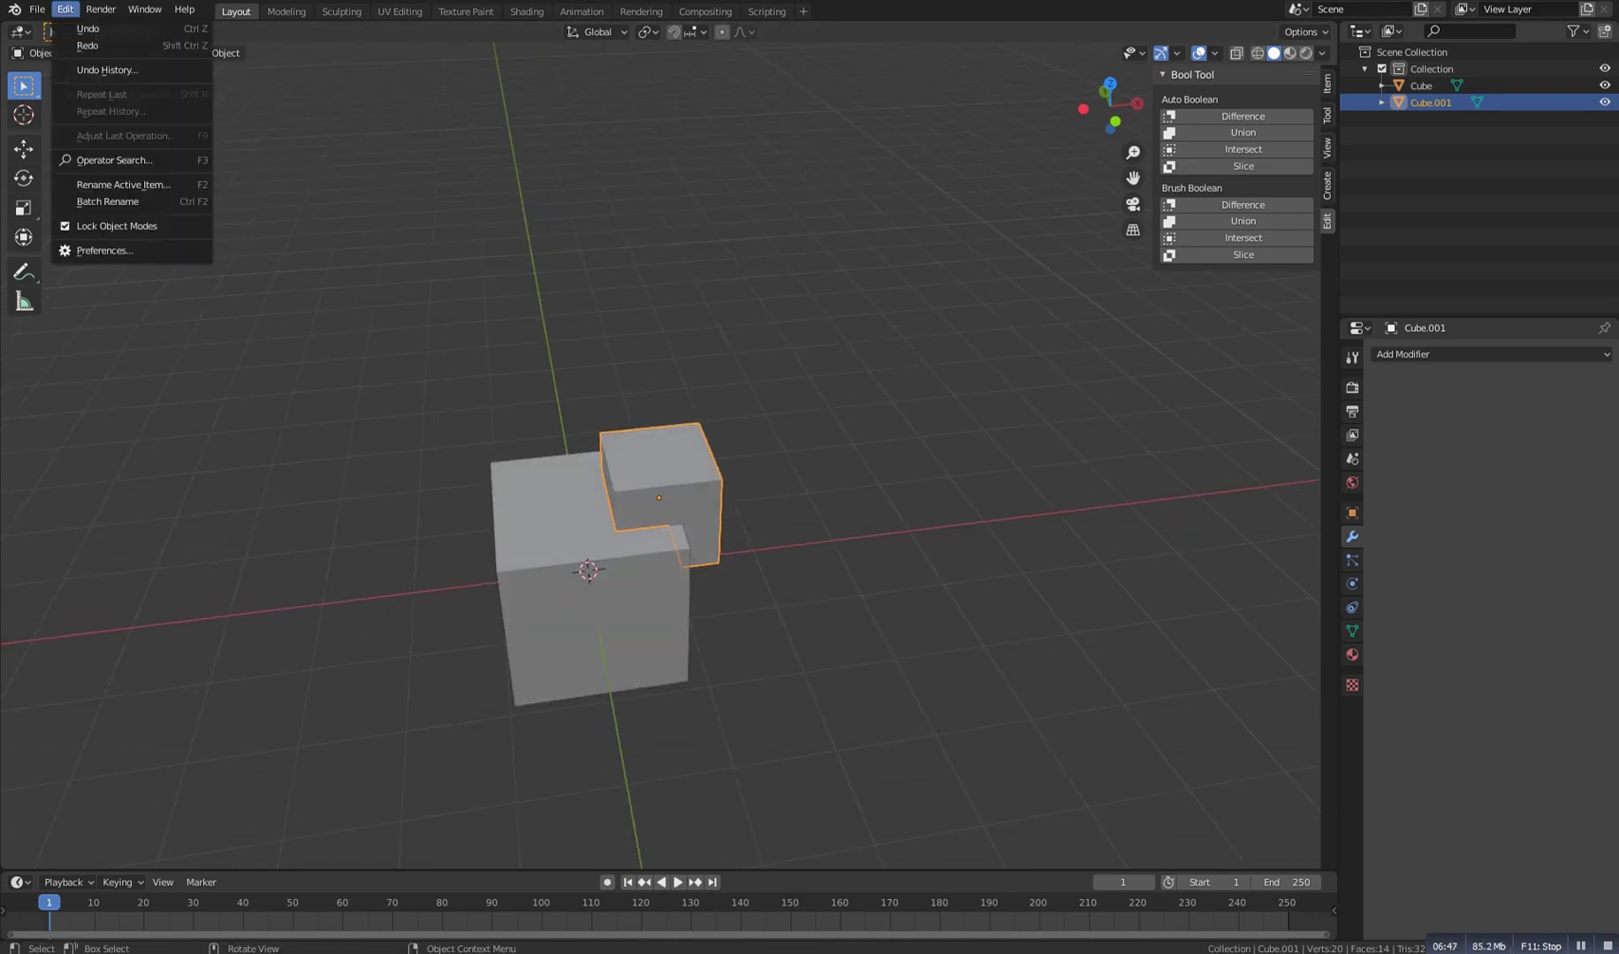
pyautogui.click(65, 9)
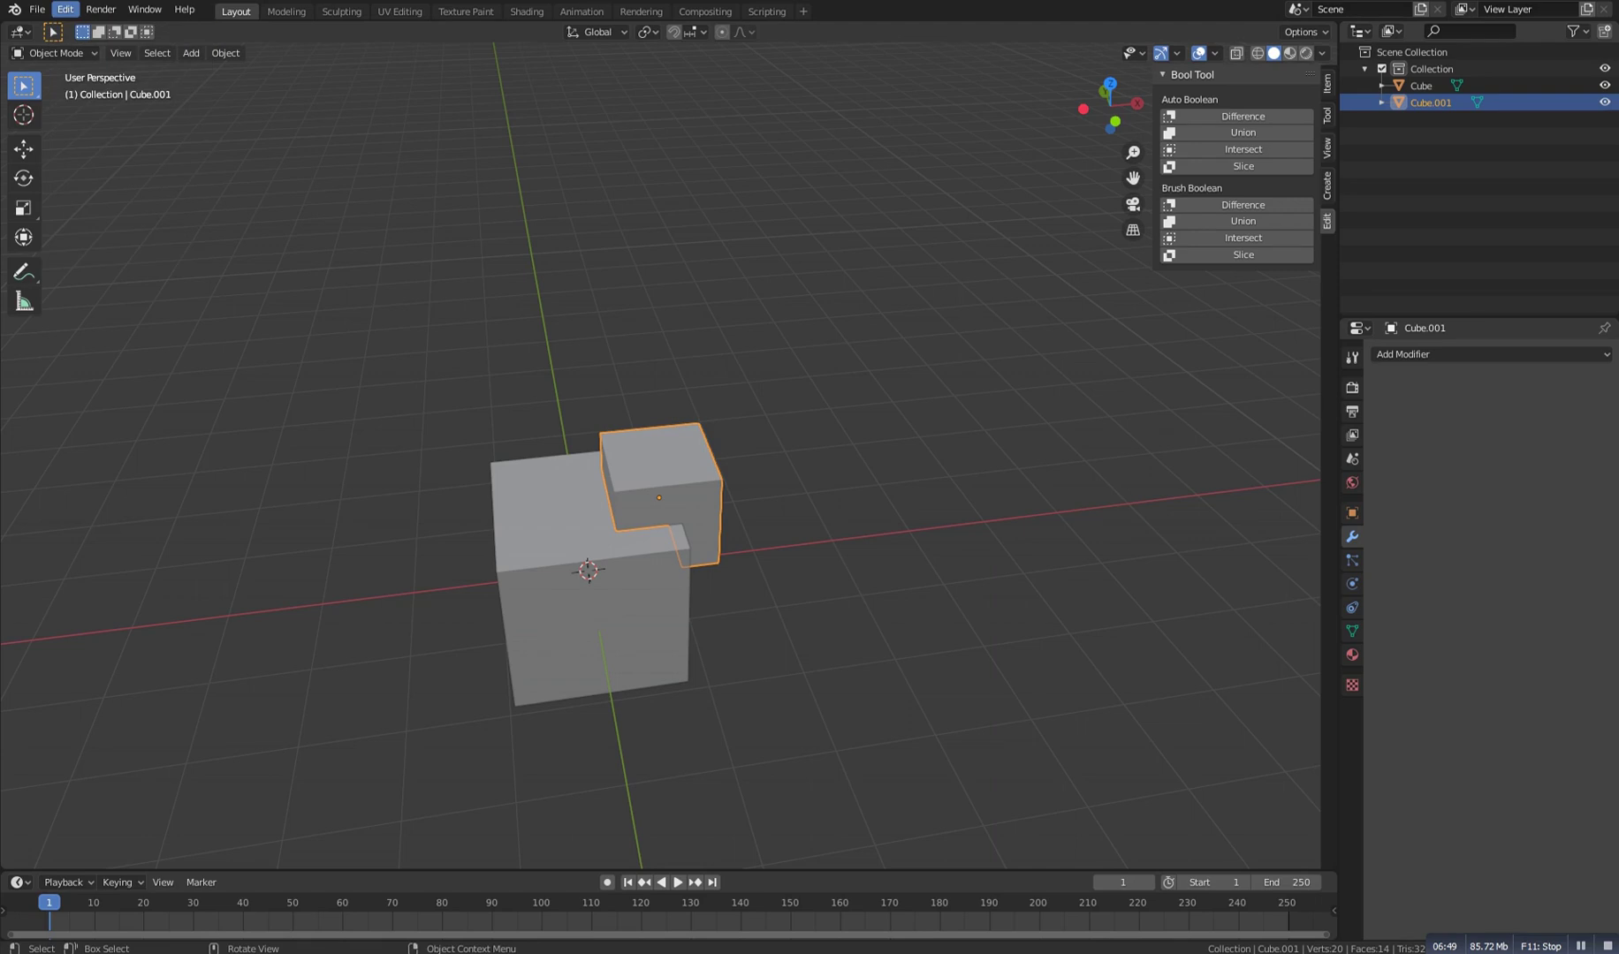
pyautogui.click(65, 9)
pyautogui.click(88, 251)
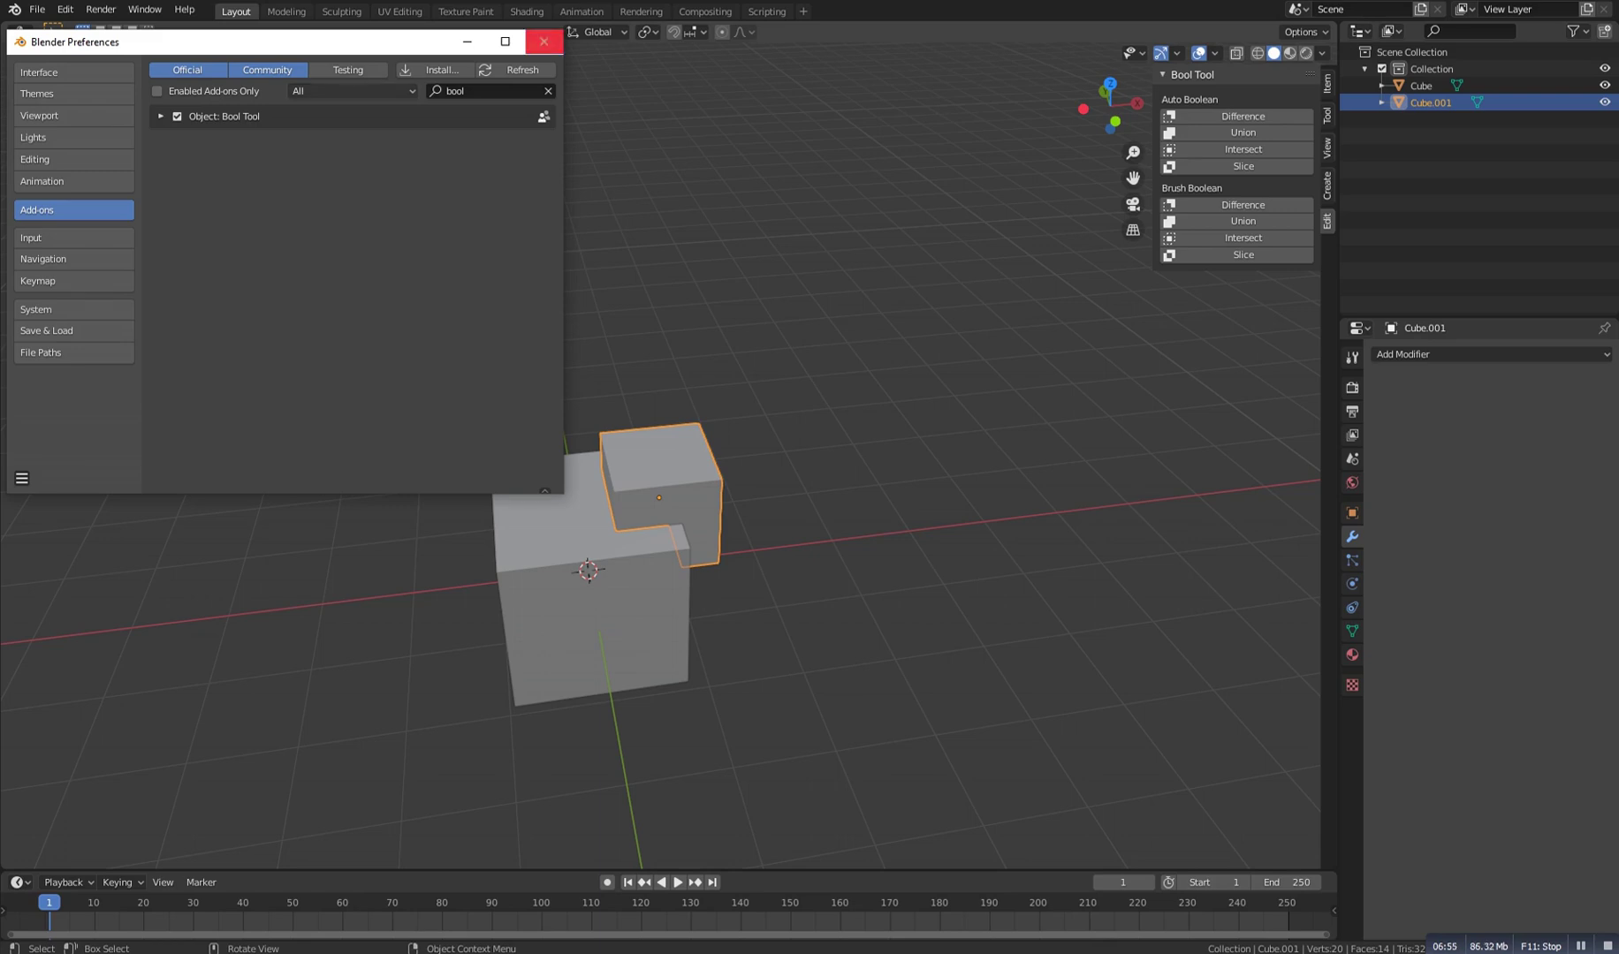
pyautogui.click(22, 478)
pyautogui.click(76, 434)
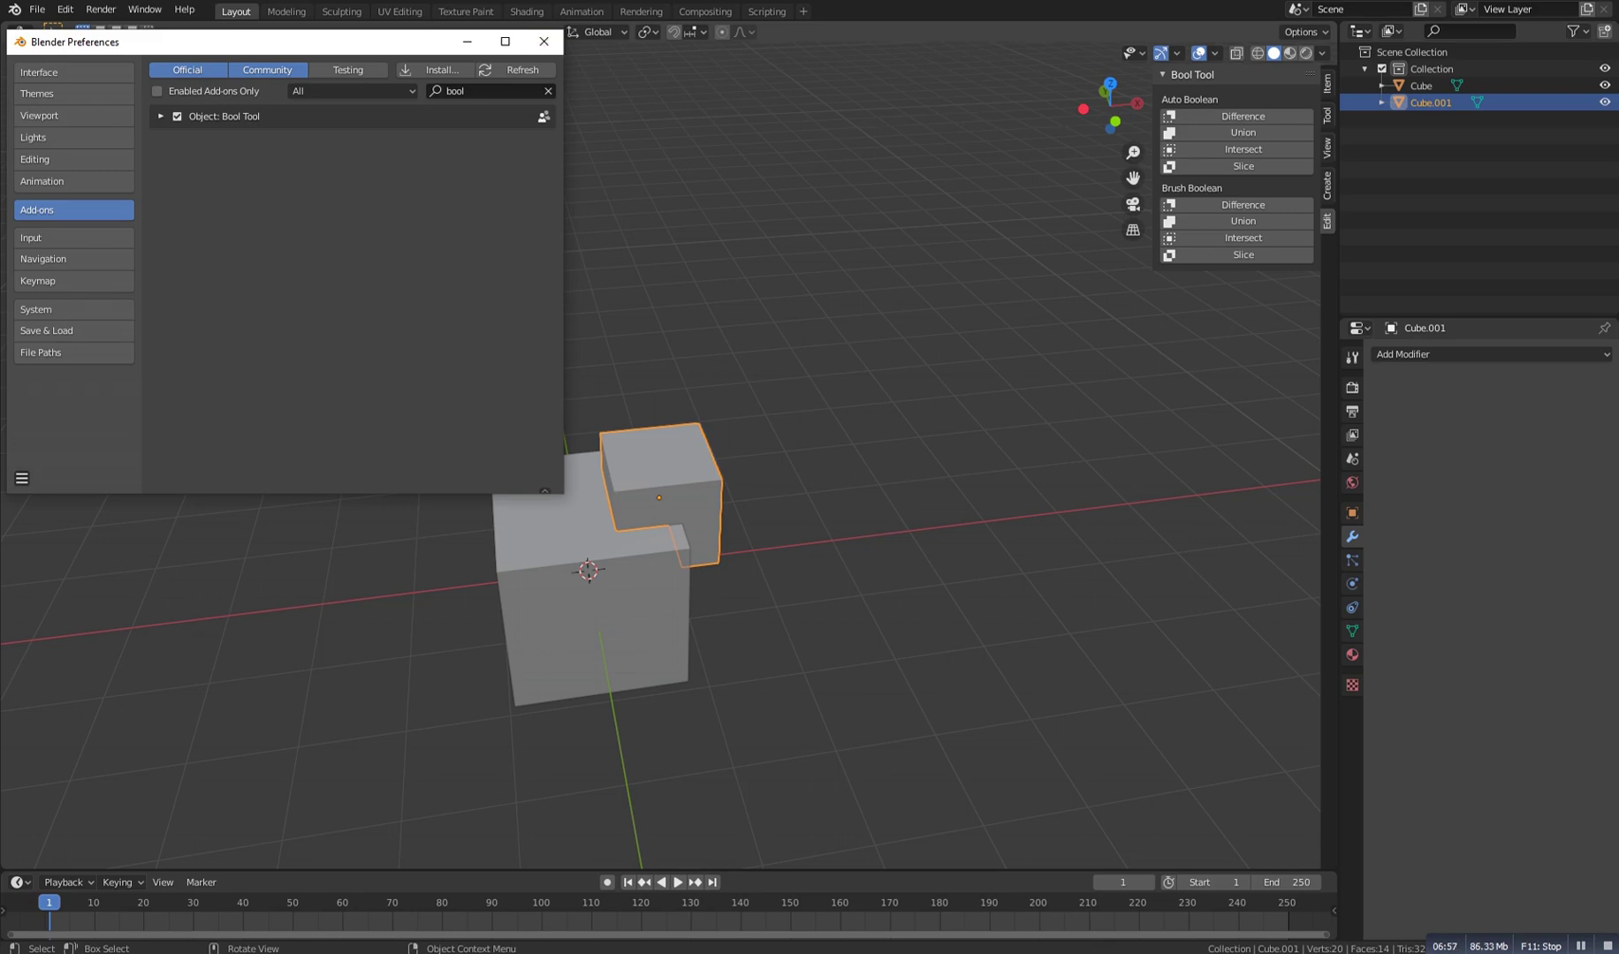
pyautogui.click(544, 41)
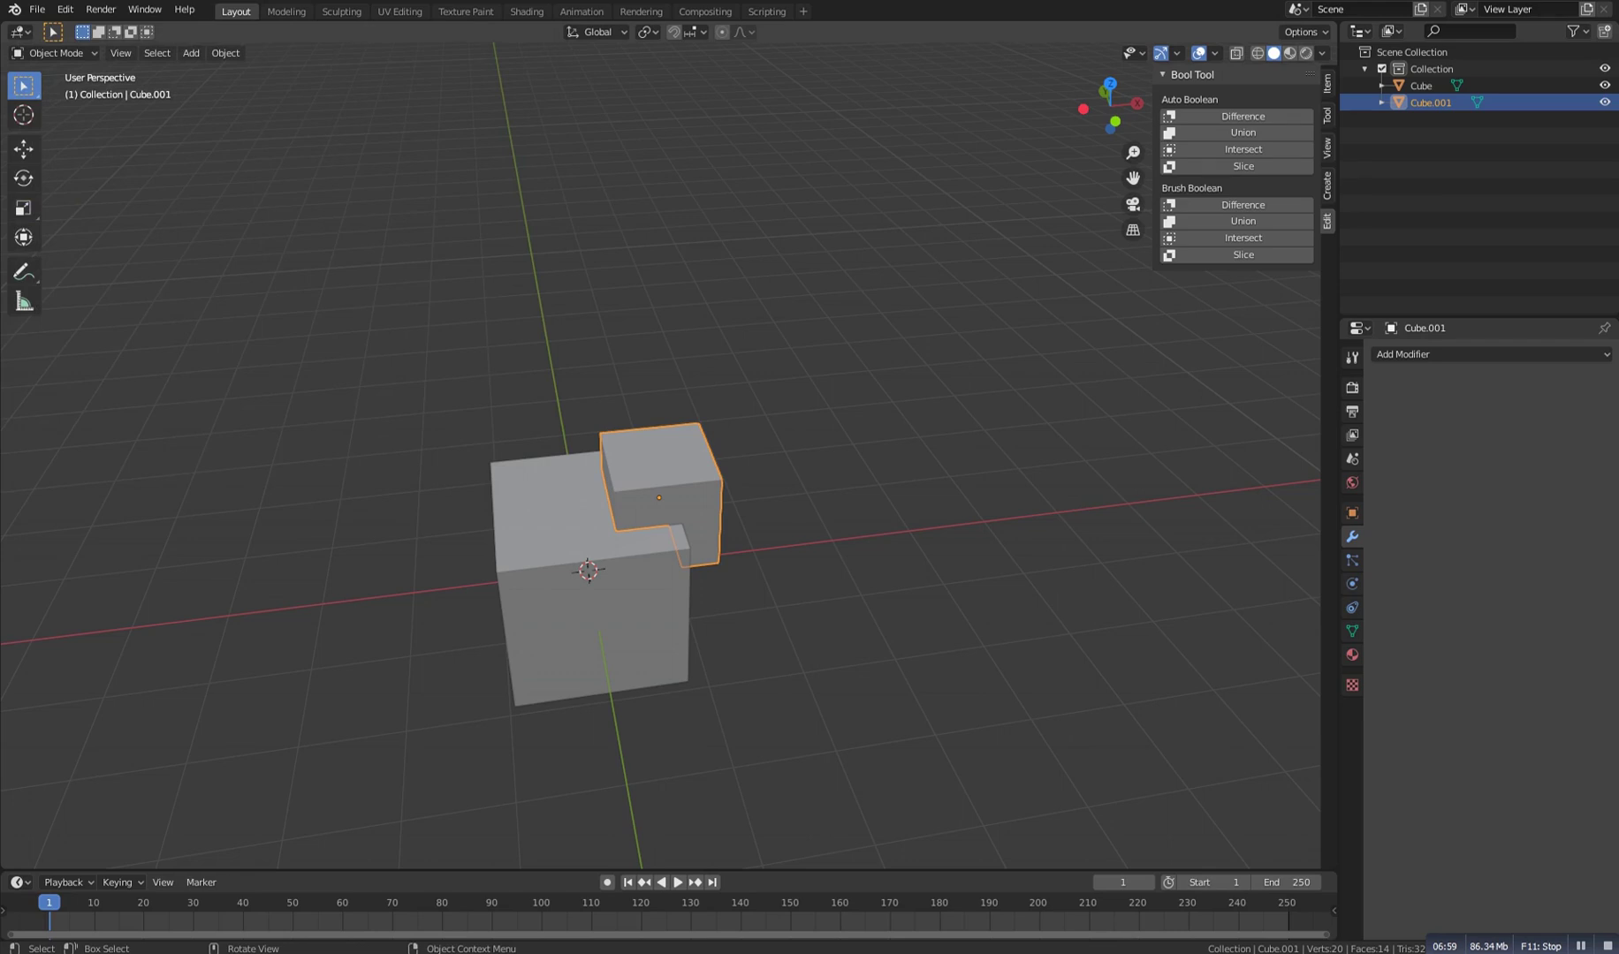
# Undo the applied Boolean and its object choice on the smaller cube, and clear the selection
pyautogui.hotkey('ctrl', 'z')
pyautogui.hotkey('ctrl', 'z')
pyautogui.hotkey('ctrl', 'z')
pyautogui.hotkey('ctrl', 'z')
pyautogui.moveTo(796, 574); pyautogui.dragTo(817, 520, button='middle')
pyautogui.hotkey('alt', 'a')
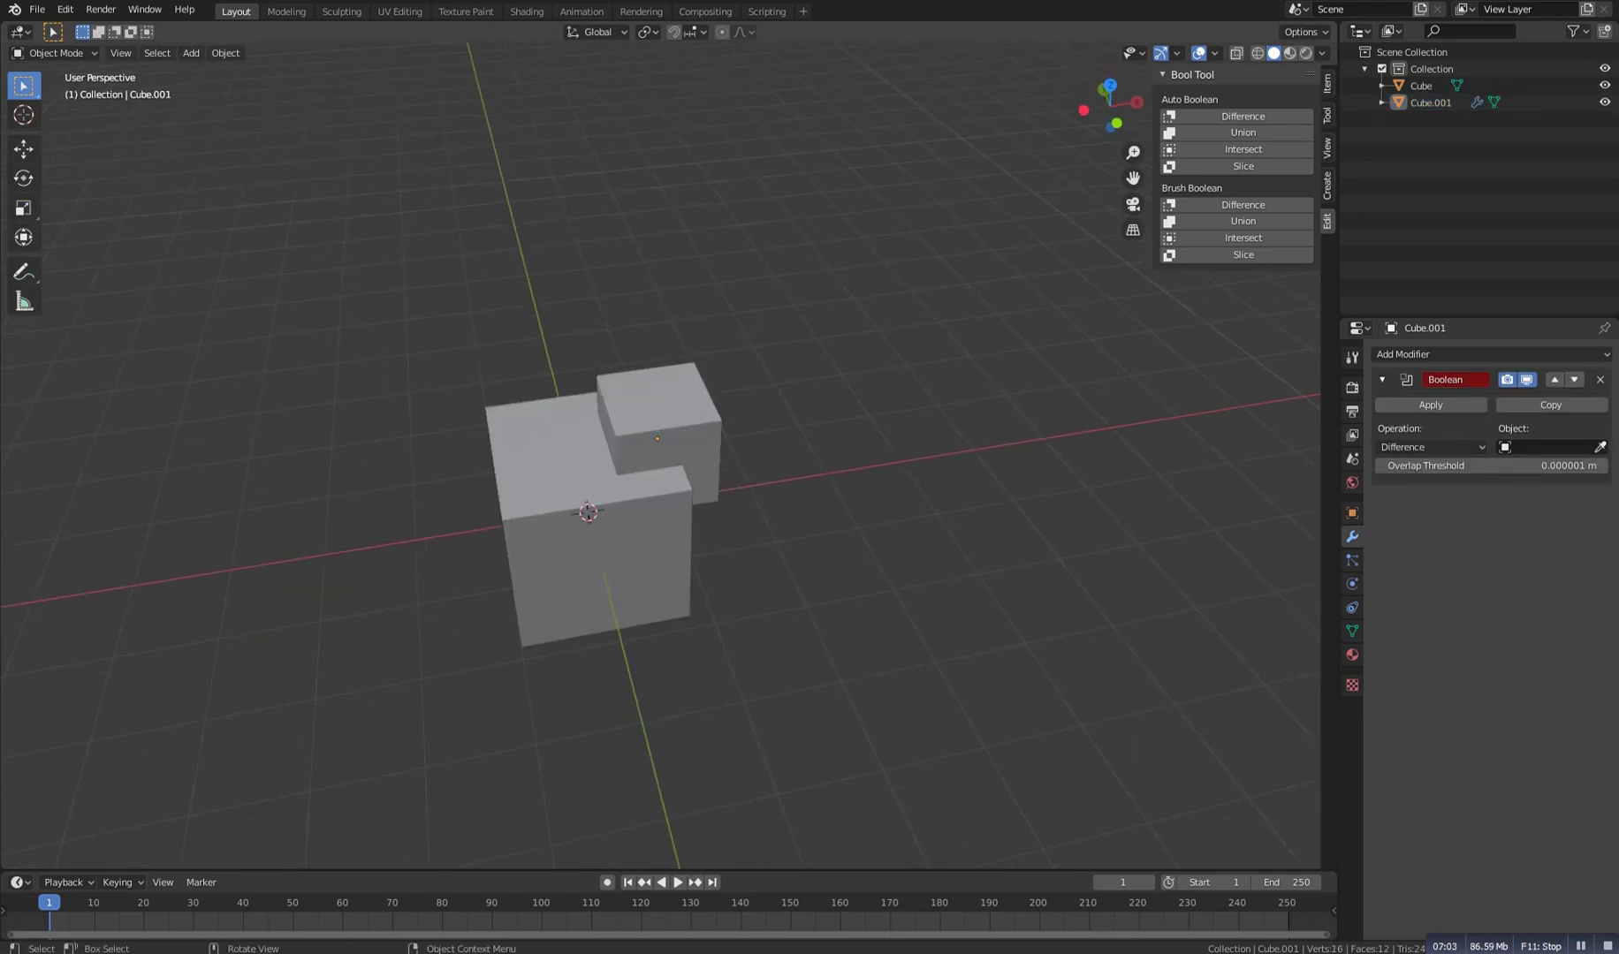
# Remove the smaller cube's Boolean modifier and merge the two cubes with Bool Tool's Auto Boolean Union
pyautogui.click(669, 431)
pyautogui.click(1600, 380)
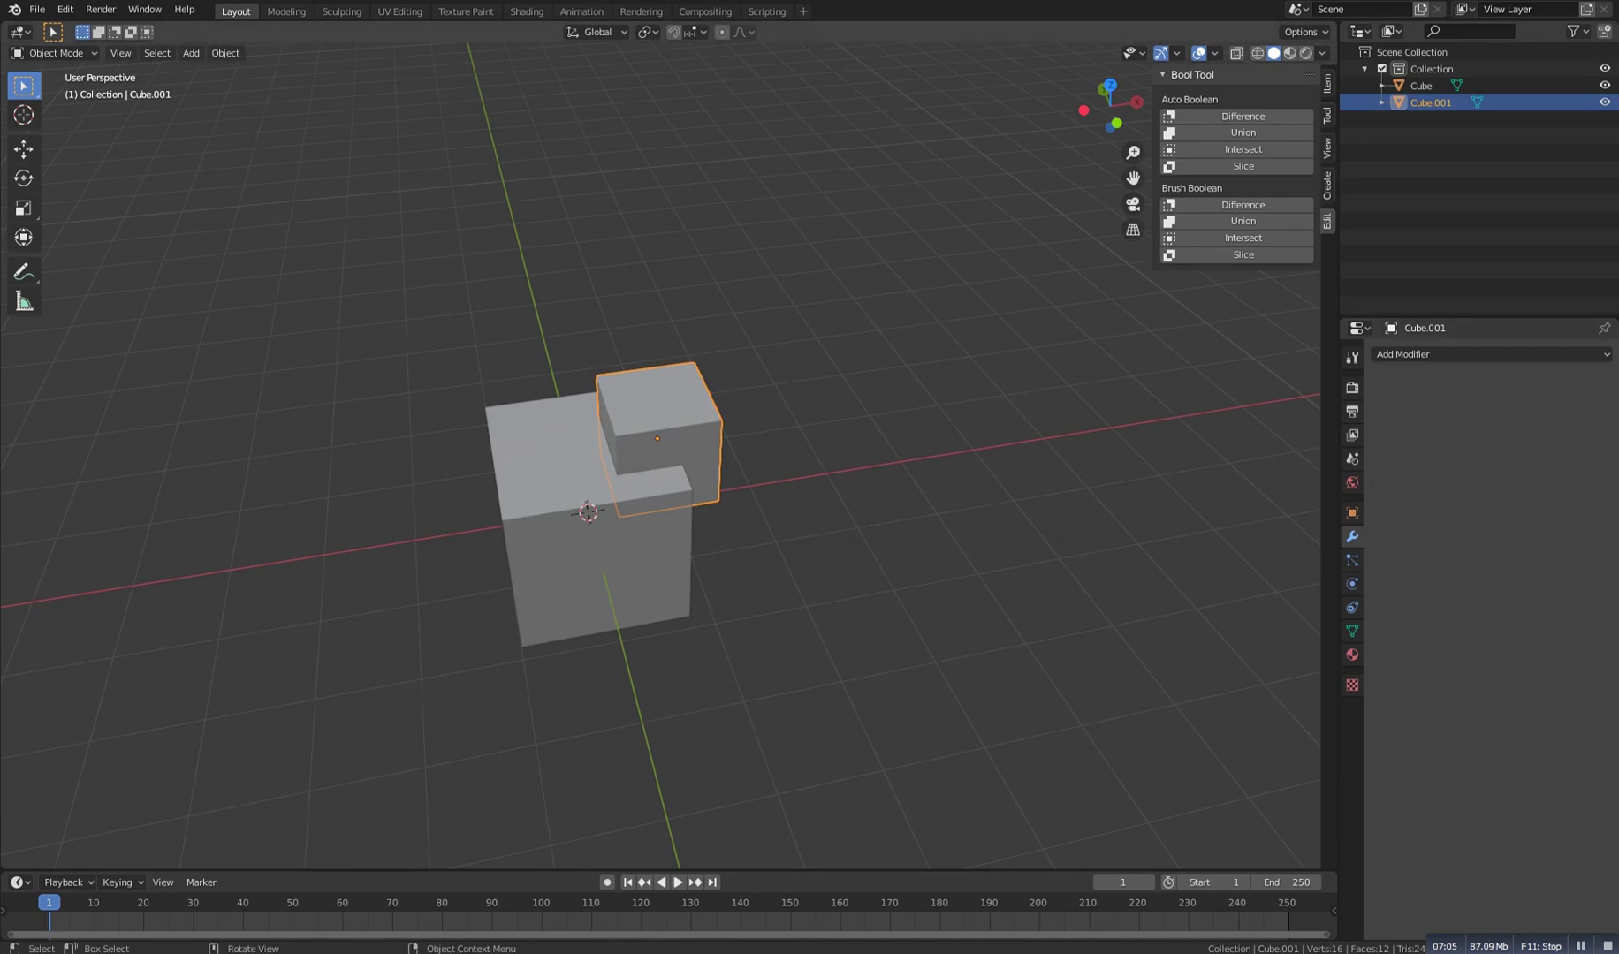
pyautogui.click(596, 556)
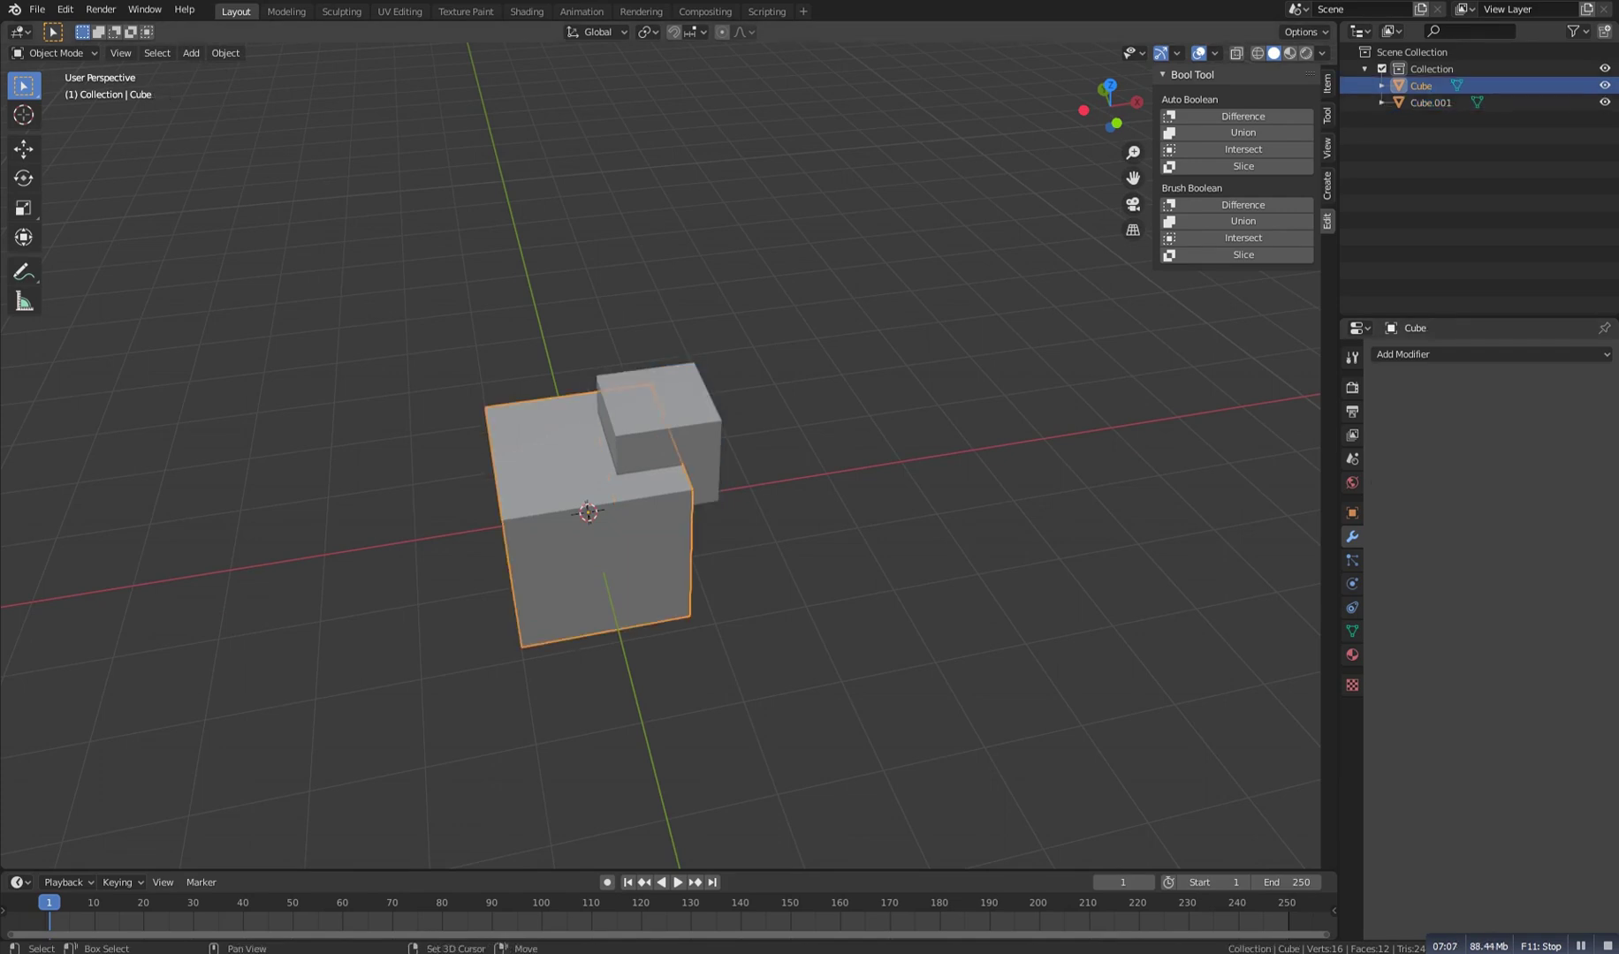
pyautogui.keyDown('shift'); pyautogui.click(672, 429); pyautogui.keyUp('shift')
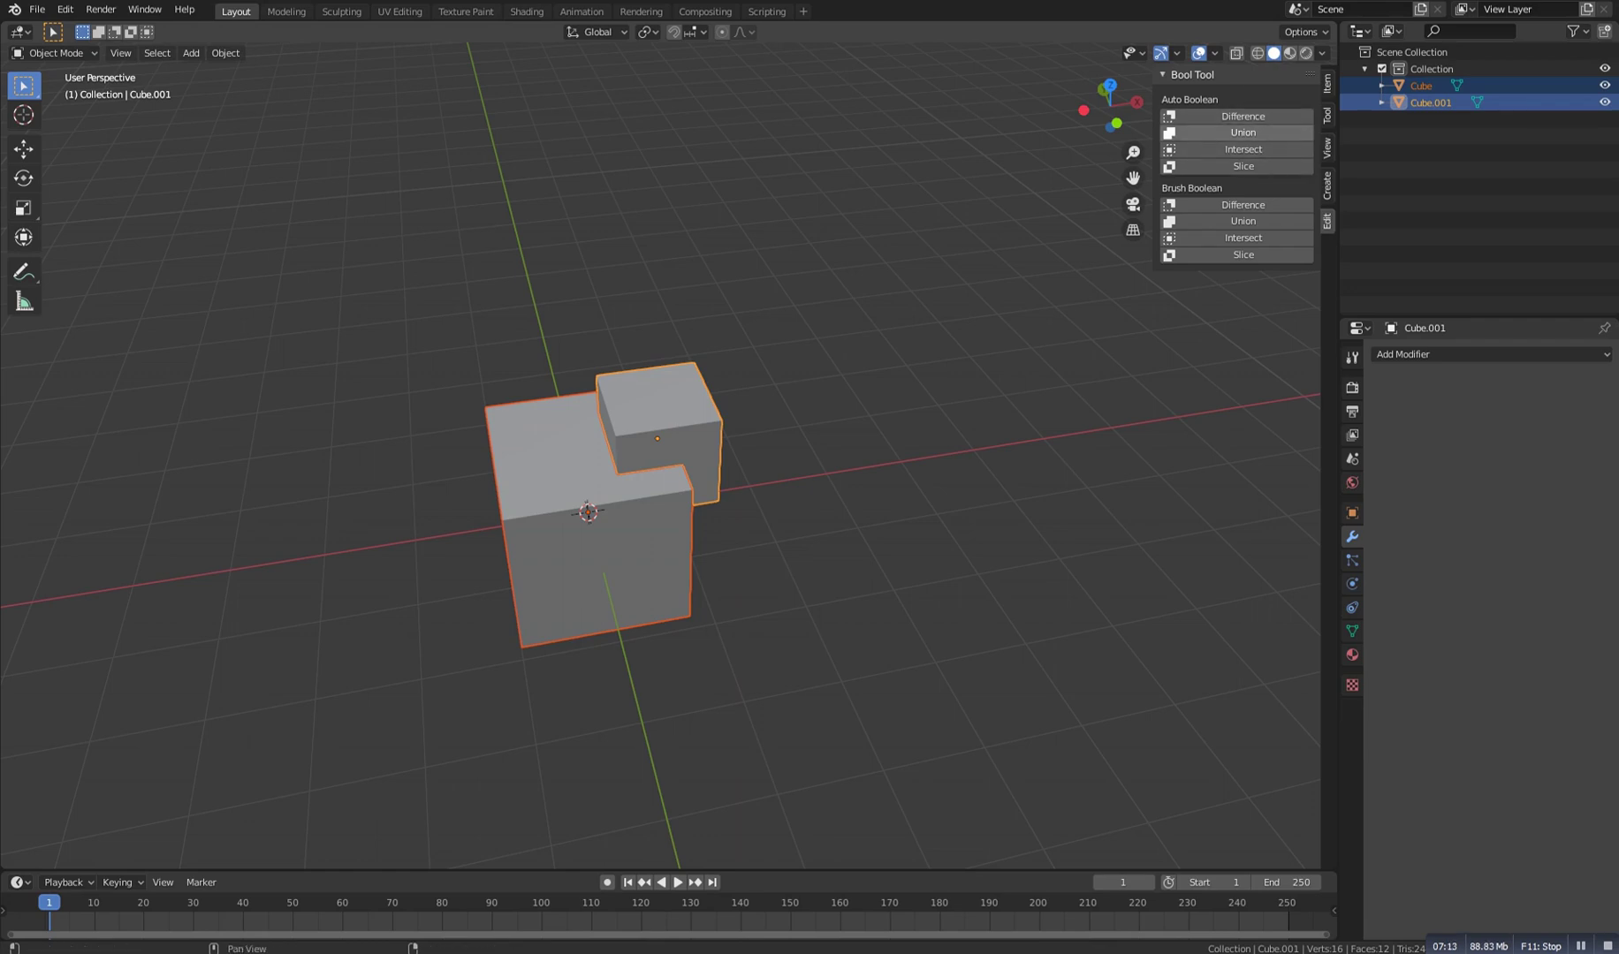
pyautogui.click(1243, 132)
pyautogui.click(849, 495)
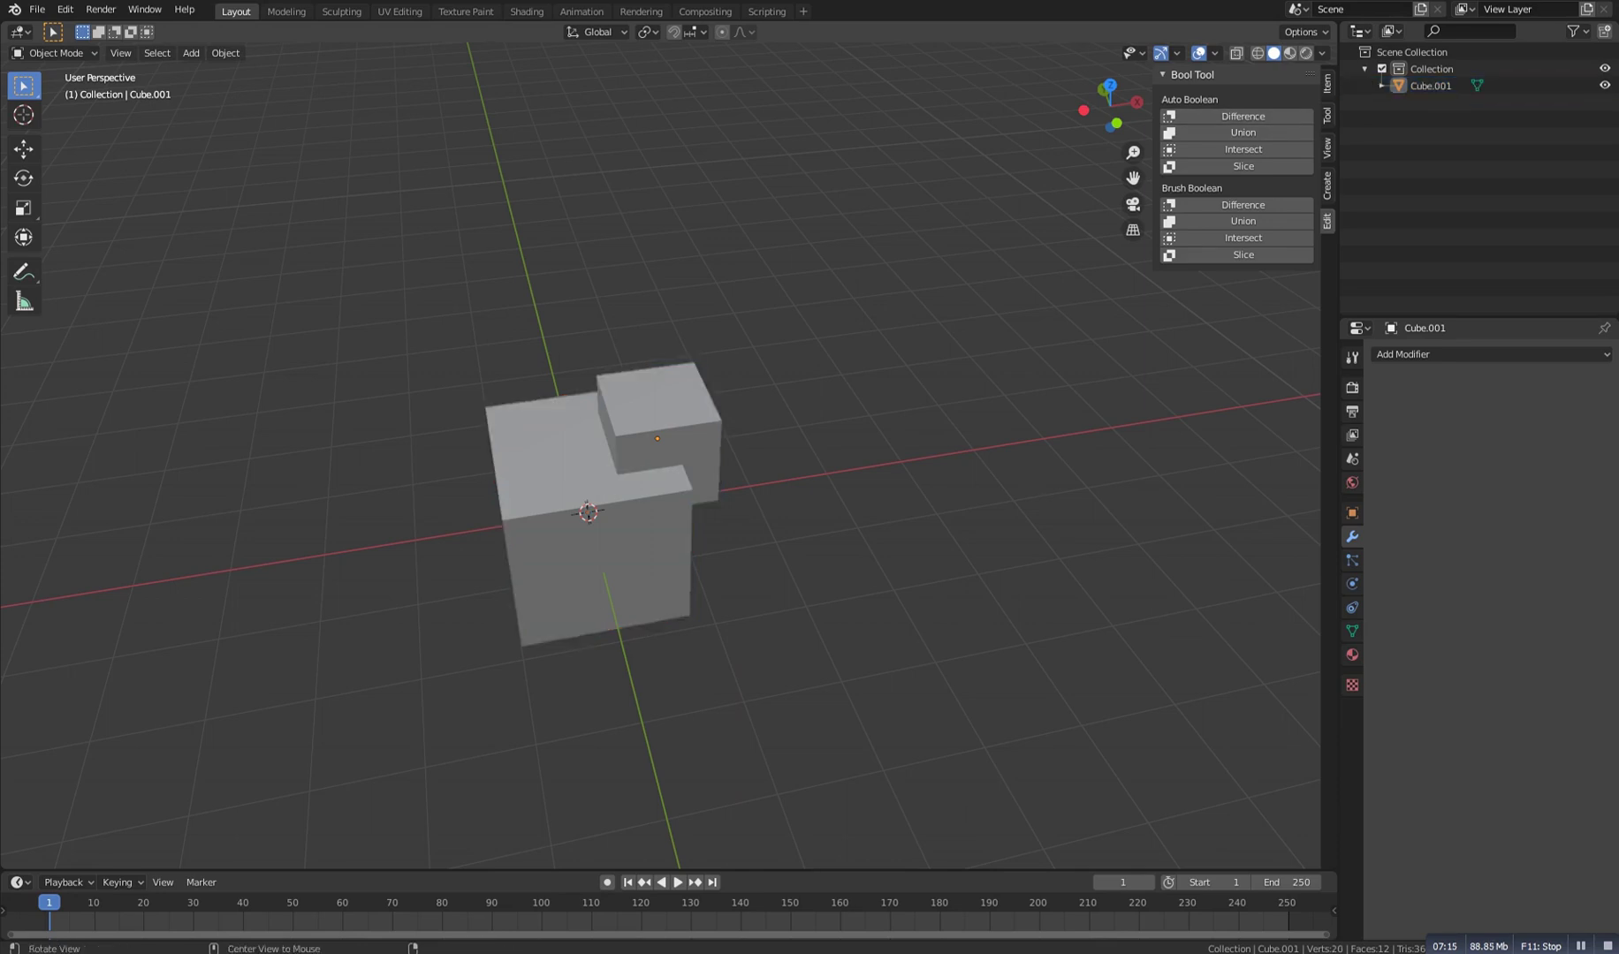
# Examine the merged cubes' geometry in Edit Mode around the edges where the two blocks meet
pyautogui.moveTo(795, 548); pyautogui.dragTo(747, 499, button='middle')
pyautogui.click(610, 521)
pyautogui.press('Tab')
pyautogui.moveTo(645, 530); pyautogui.dragTo(826, 402, button='middle')
pyautogui.hotkey('alt', 'a')
pyautogui.scroll(6, 619, 530)
pyautogui.scroll(4, 680, 482)
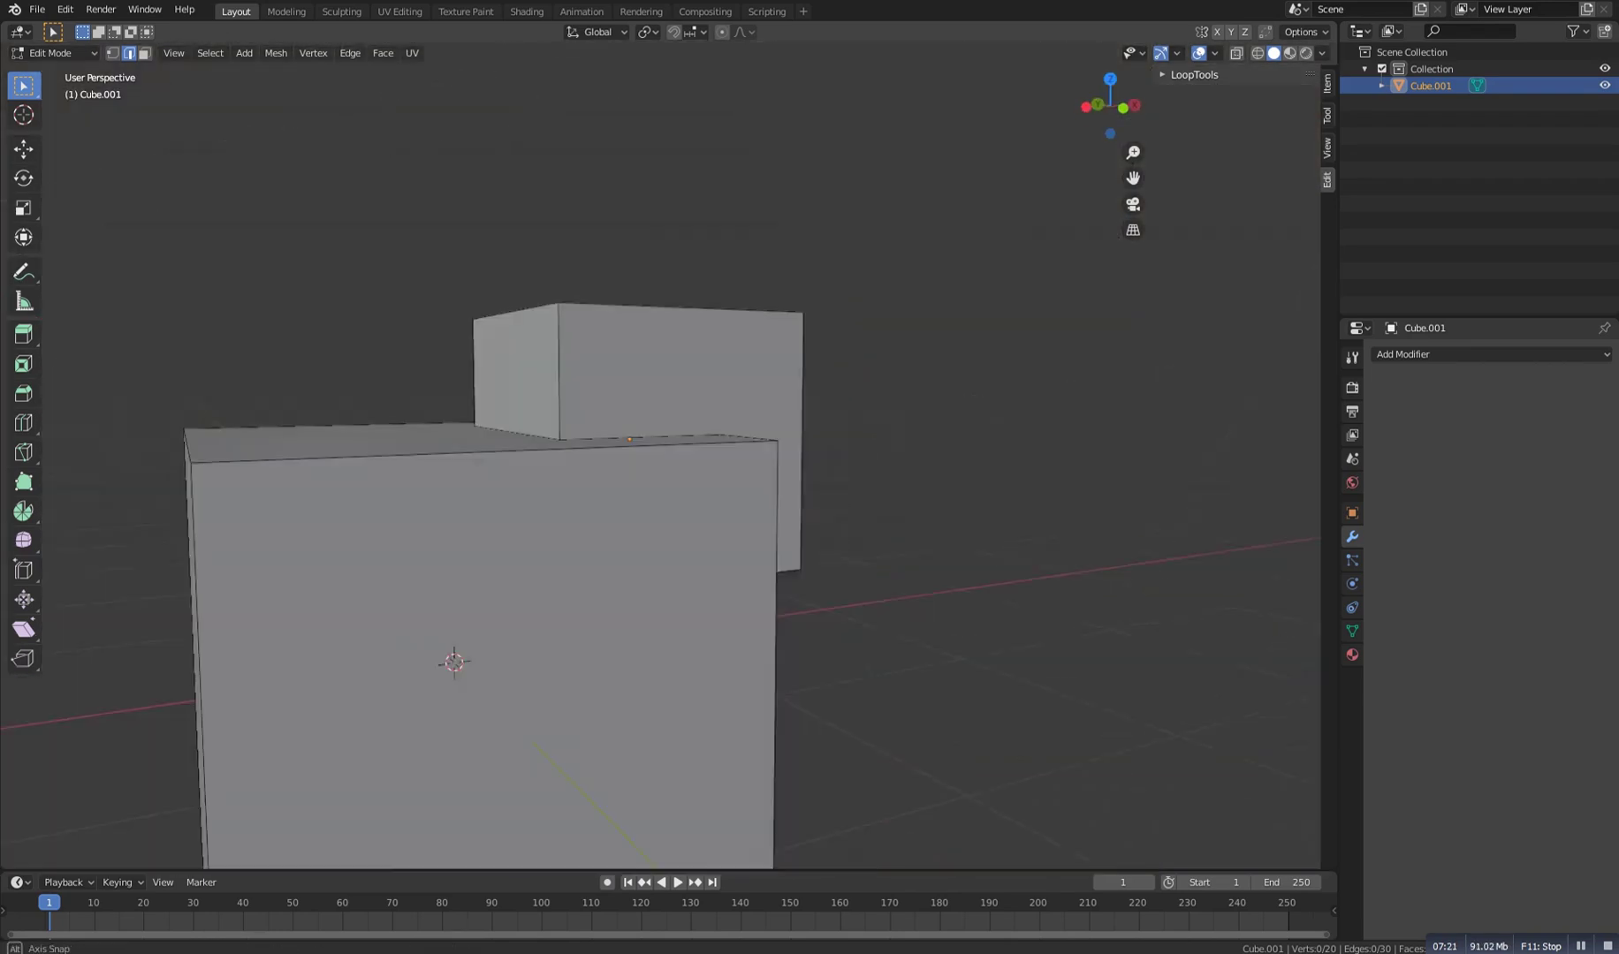
pyautogui.moveTo(574, 512); pyautogui.dragTo(643, 491, button='middle')
# Return to Object Mode and delete the merged cubes
pyautogui.press('Tab')
pyautogui.press('x')
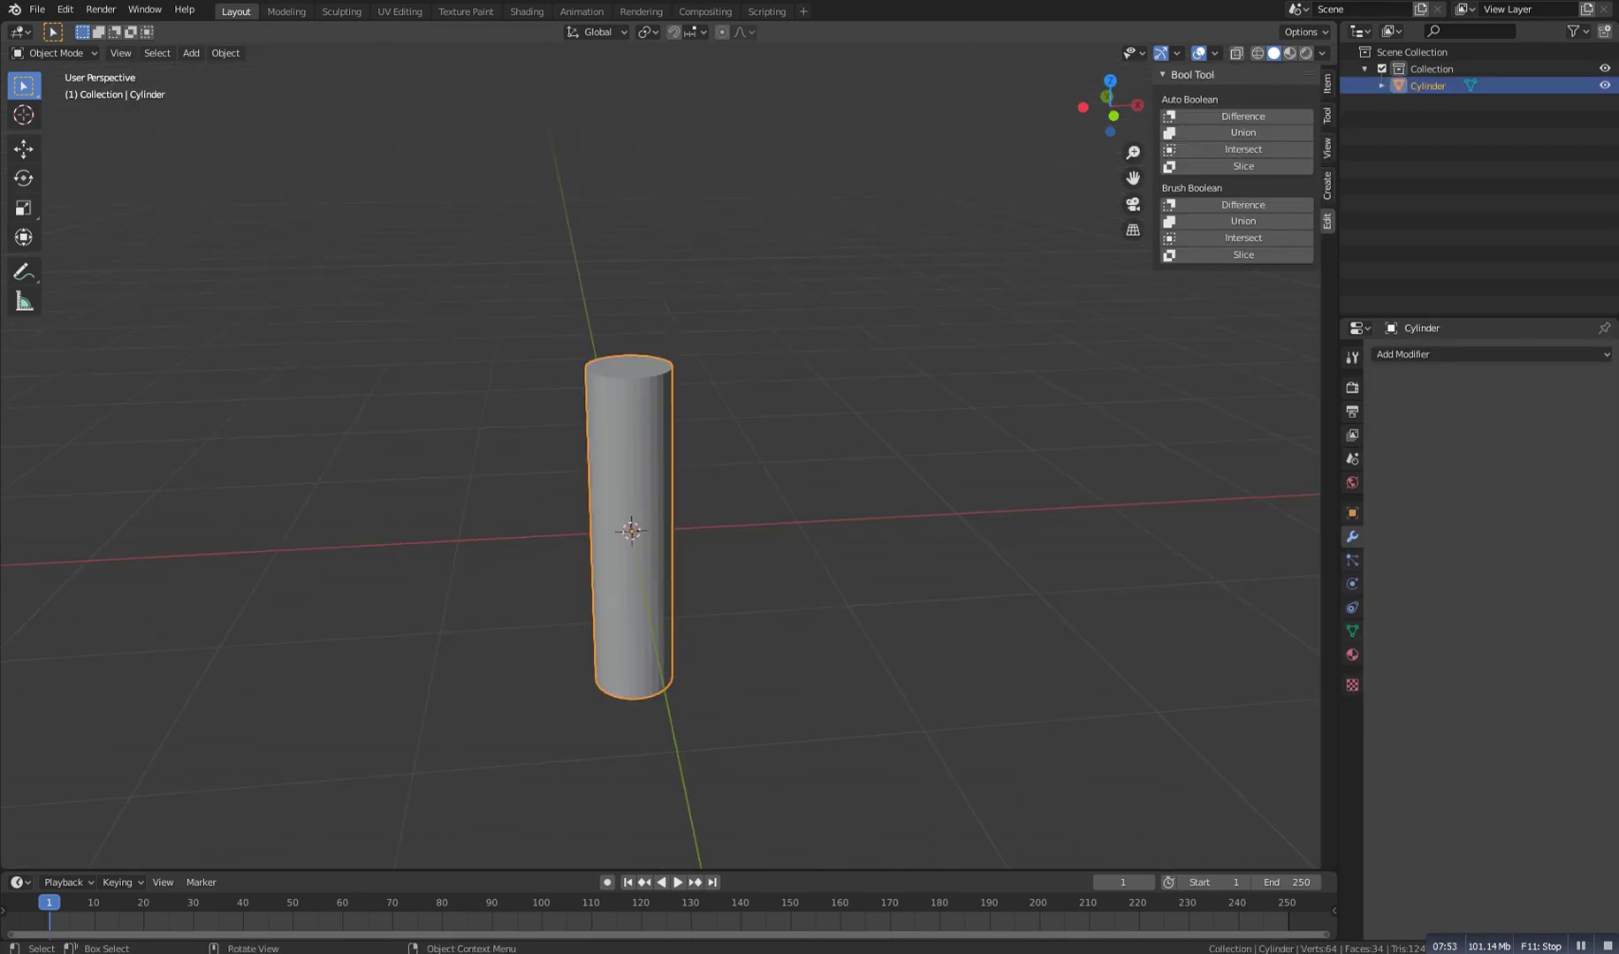
# Open the cylinder in Edit Mode and look at its selected upper end face from the front view
pyautogui.press('Tab')
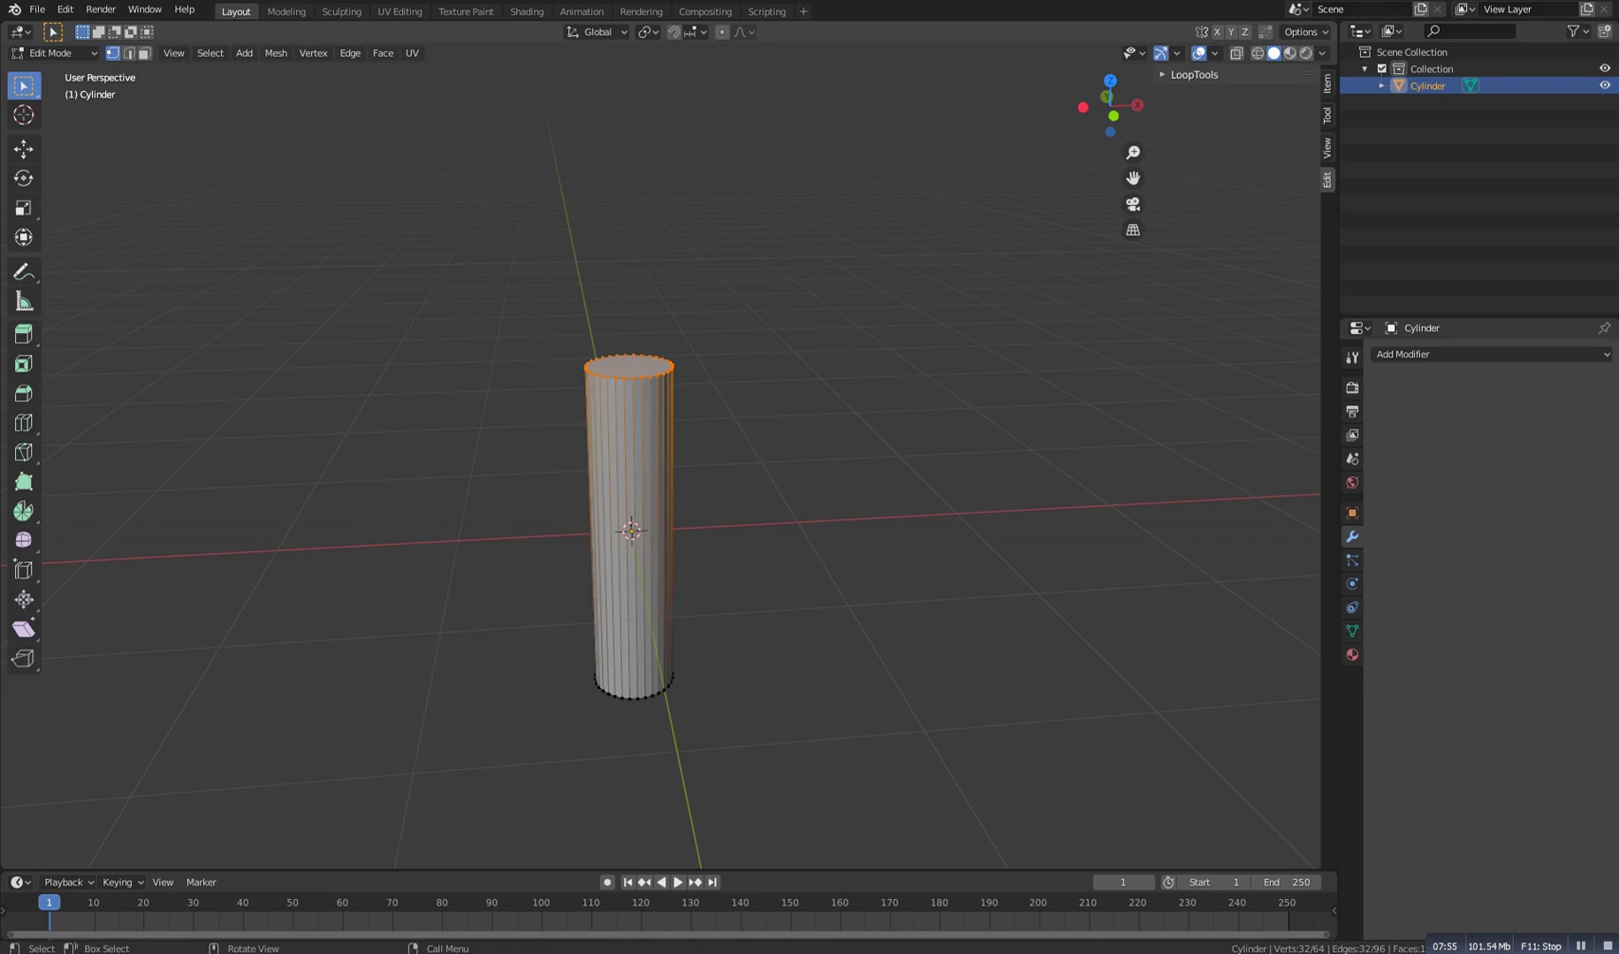
pyautogui.press('KP_1')
pyautogui.scroll(5, 649, 459)
pyautogui.keyDown('shift'); pyautogui.moveTo(649, 371); pyautogui.dragTo(650, 537, button='middle'); pyautogui.keyUp('shift')
pyautogui.scroll(-6, 649, 537)
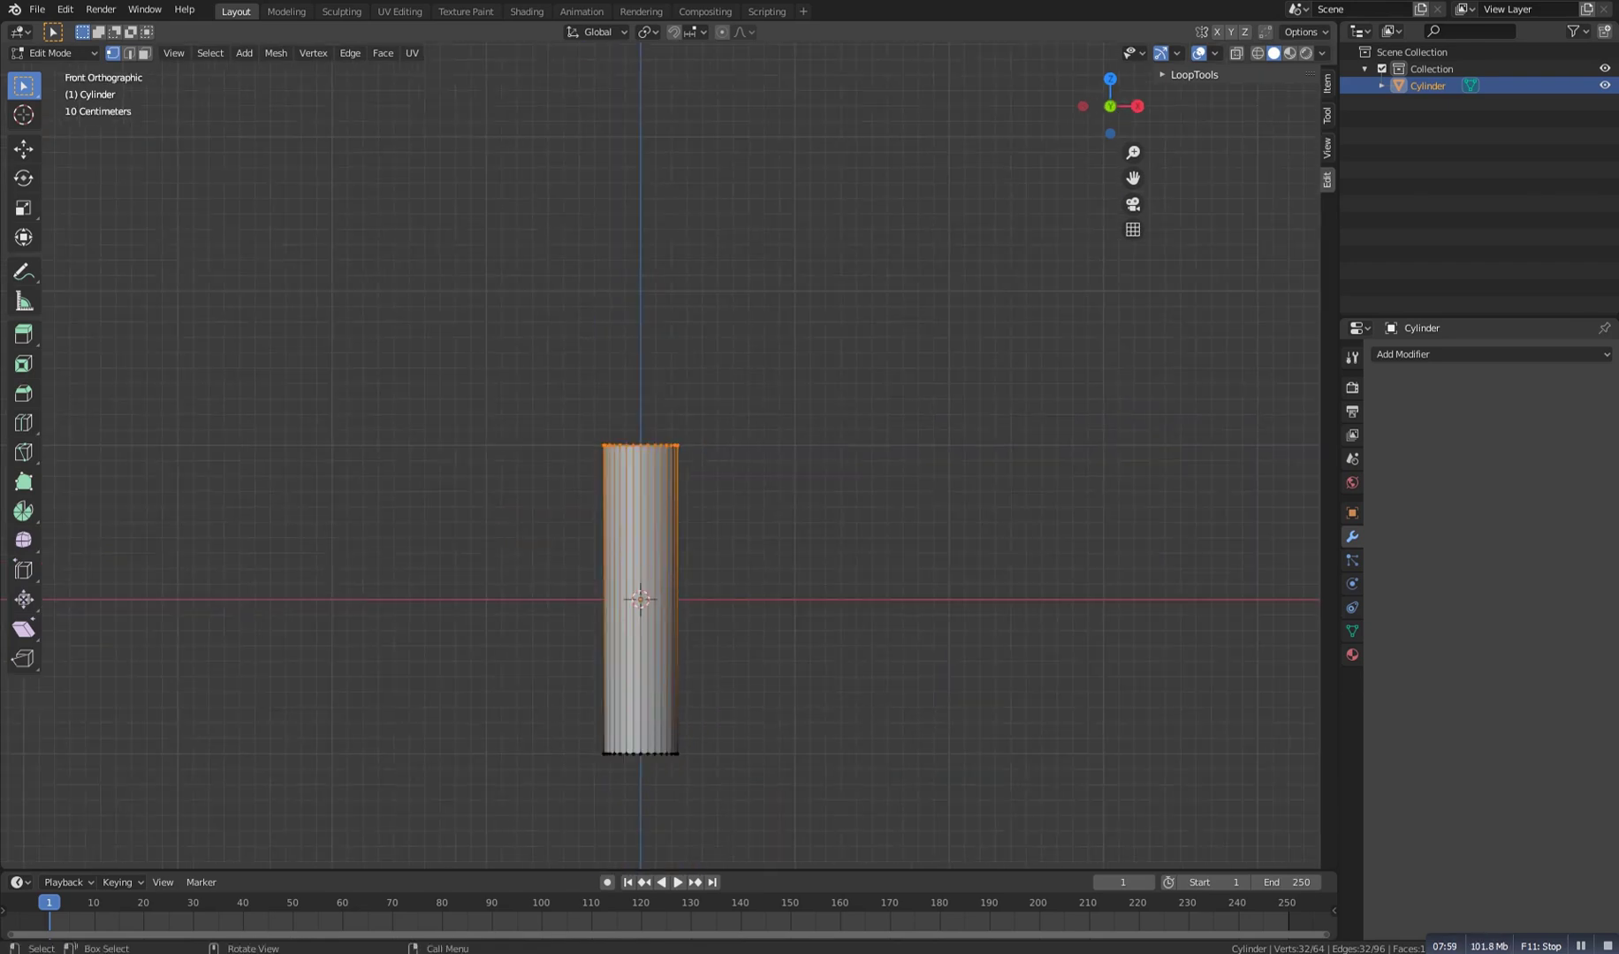
pyautogui.scroll(1, 669, 459)
pyautogui.scroll(4, 670, 453)
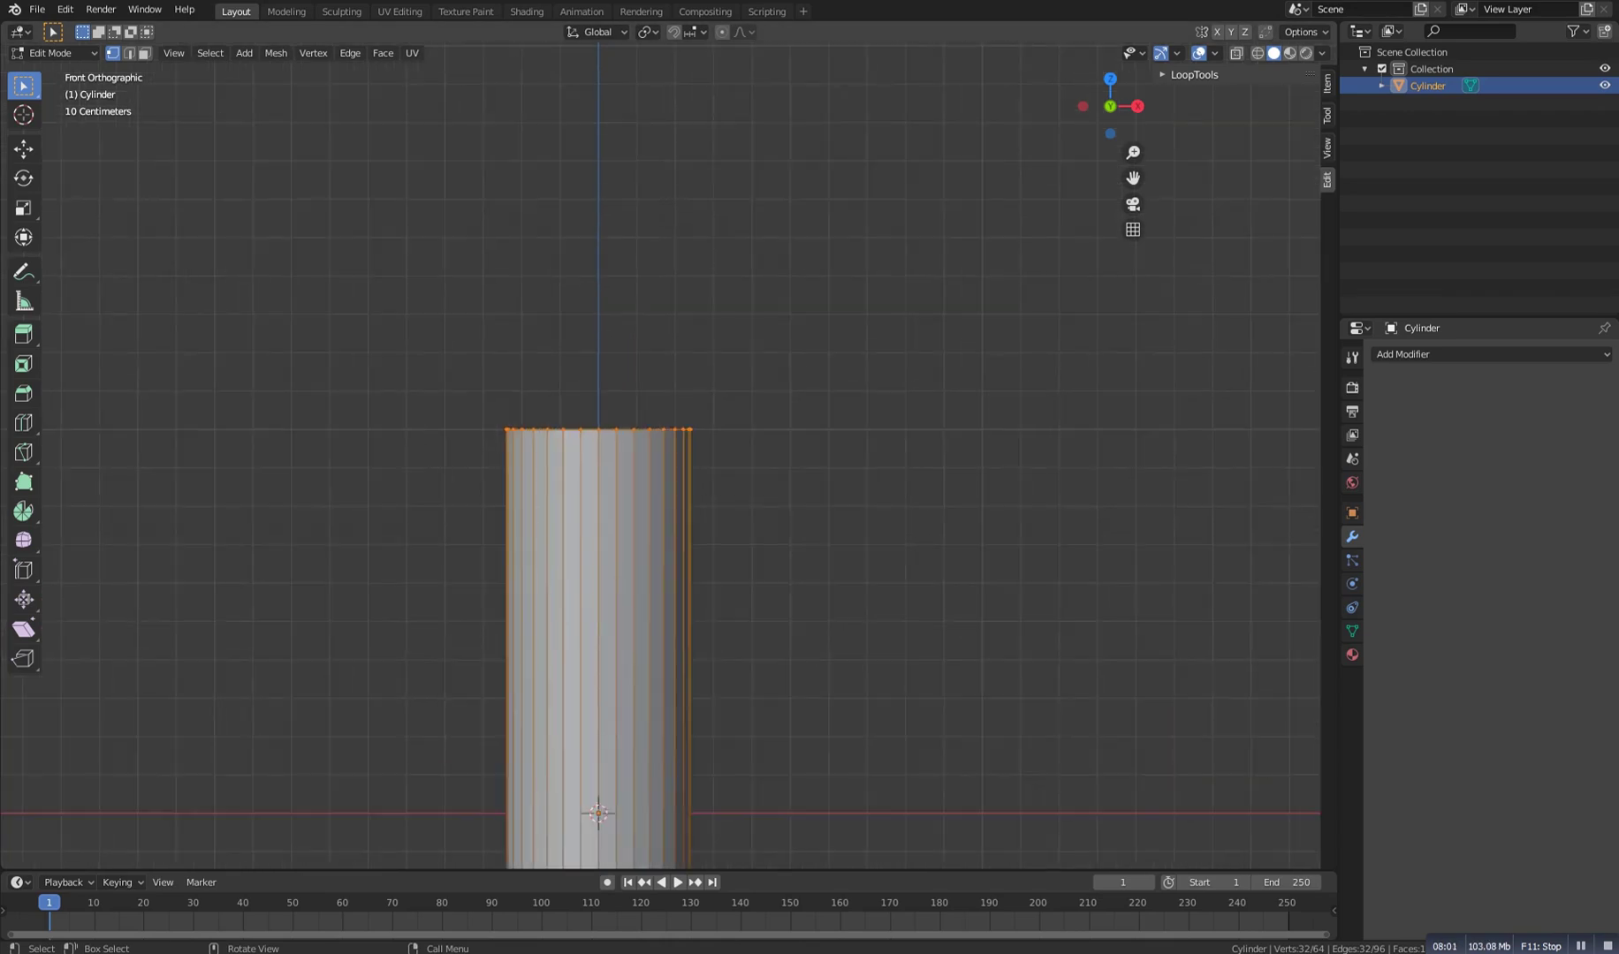
pyautogui.scroll(-5, 670, 454)
pyautogui.moveTo(669, 454); pyautogui.dragTo(693, 530, button='middle')
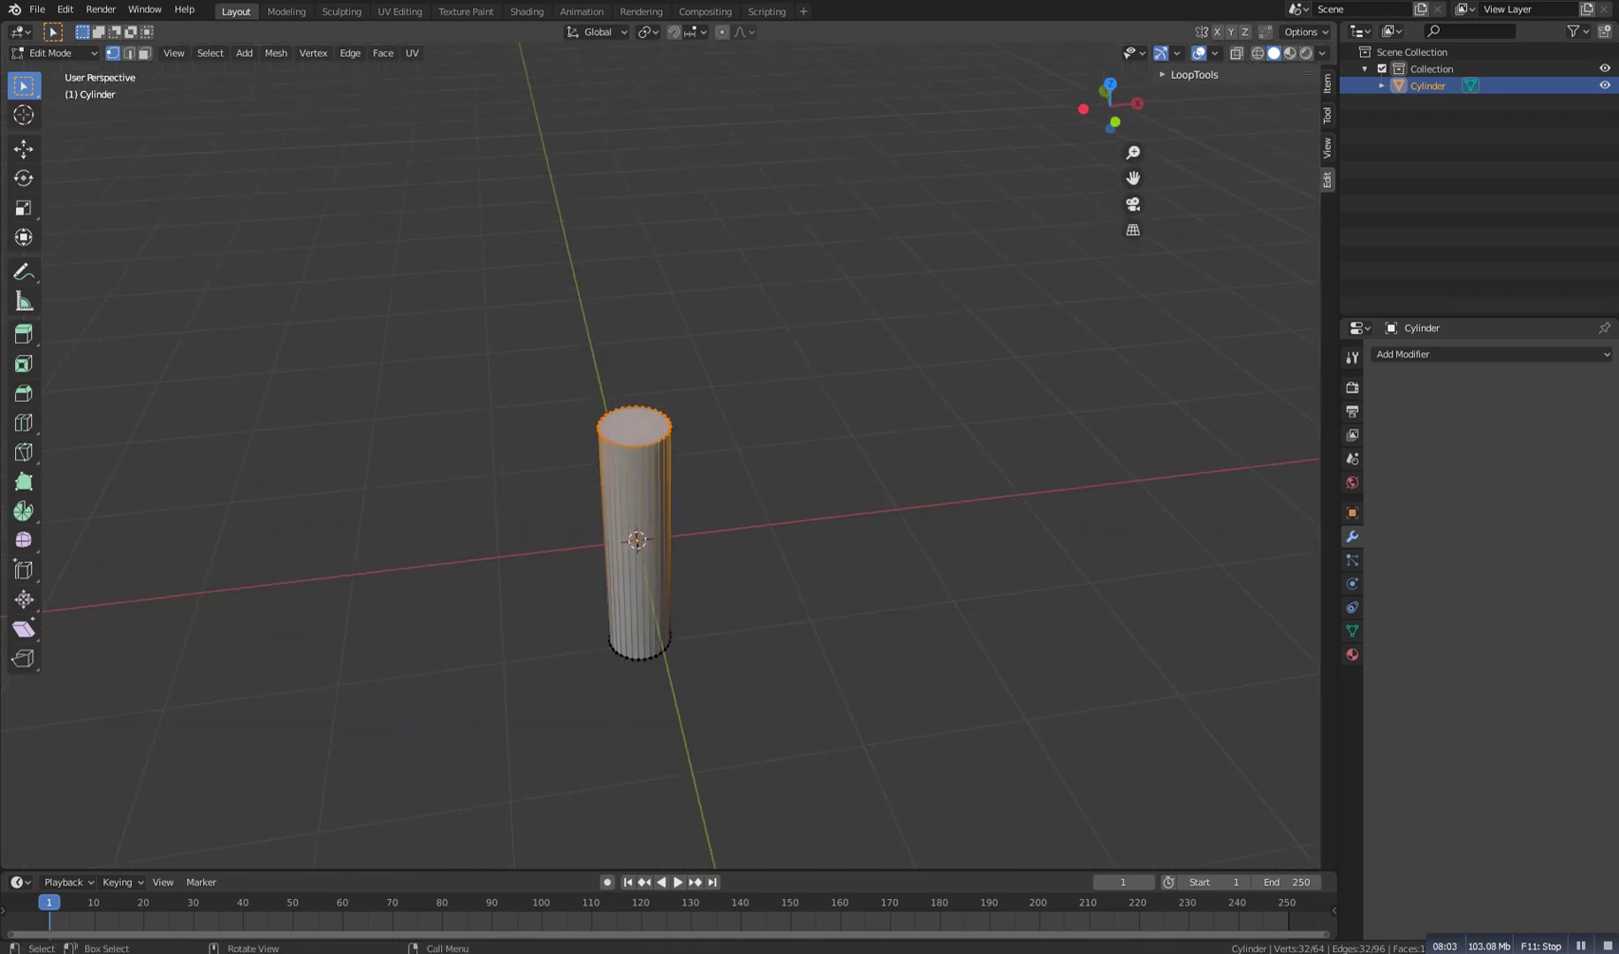
pyautogui.press('KP_1')
pyautogui.scroll(2, 628, 442)
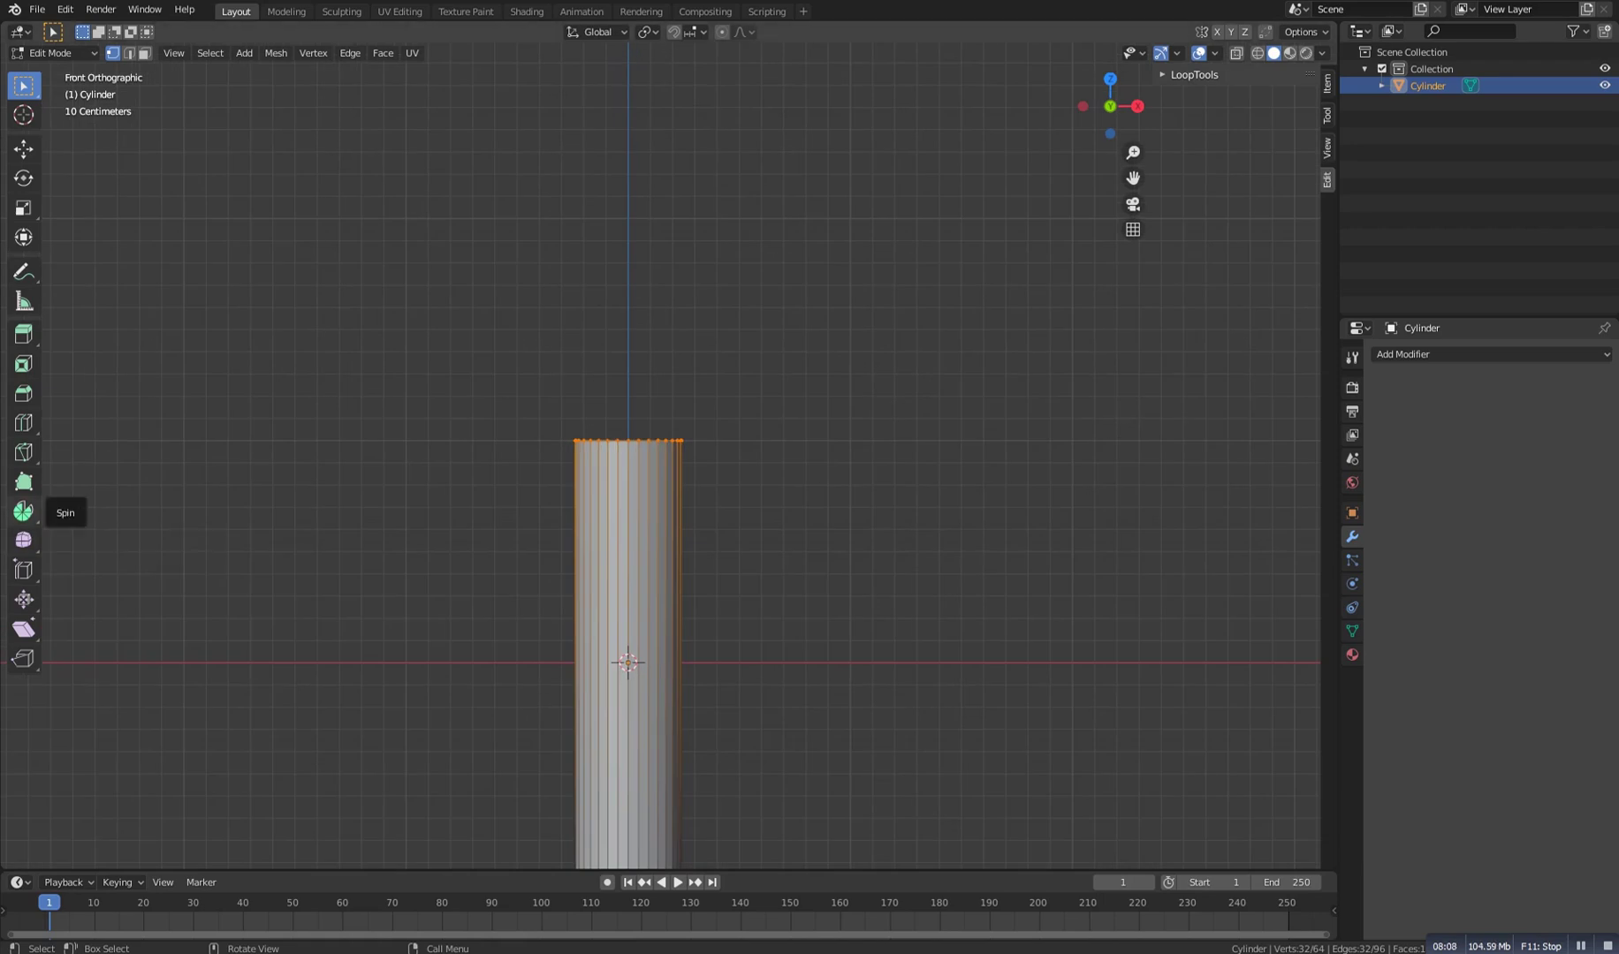
# Spin the cylinder's upper end face about 90° in 12 steps around the 3D cursor placed at its right rim
pyautogui.click(23, 510)
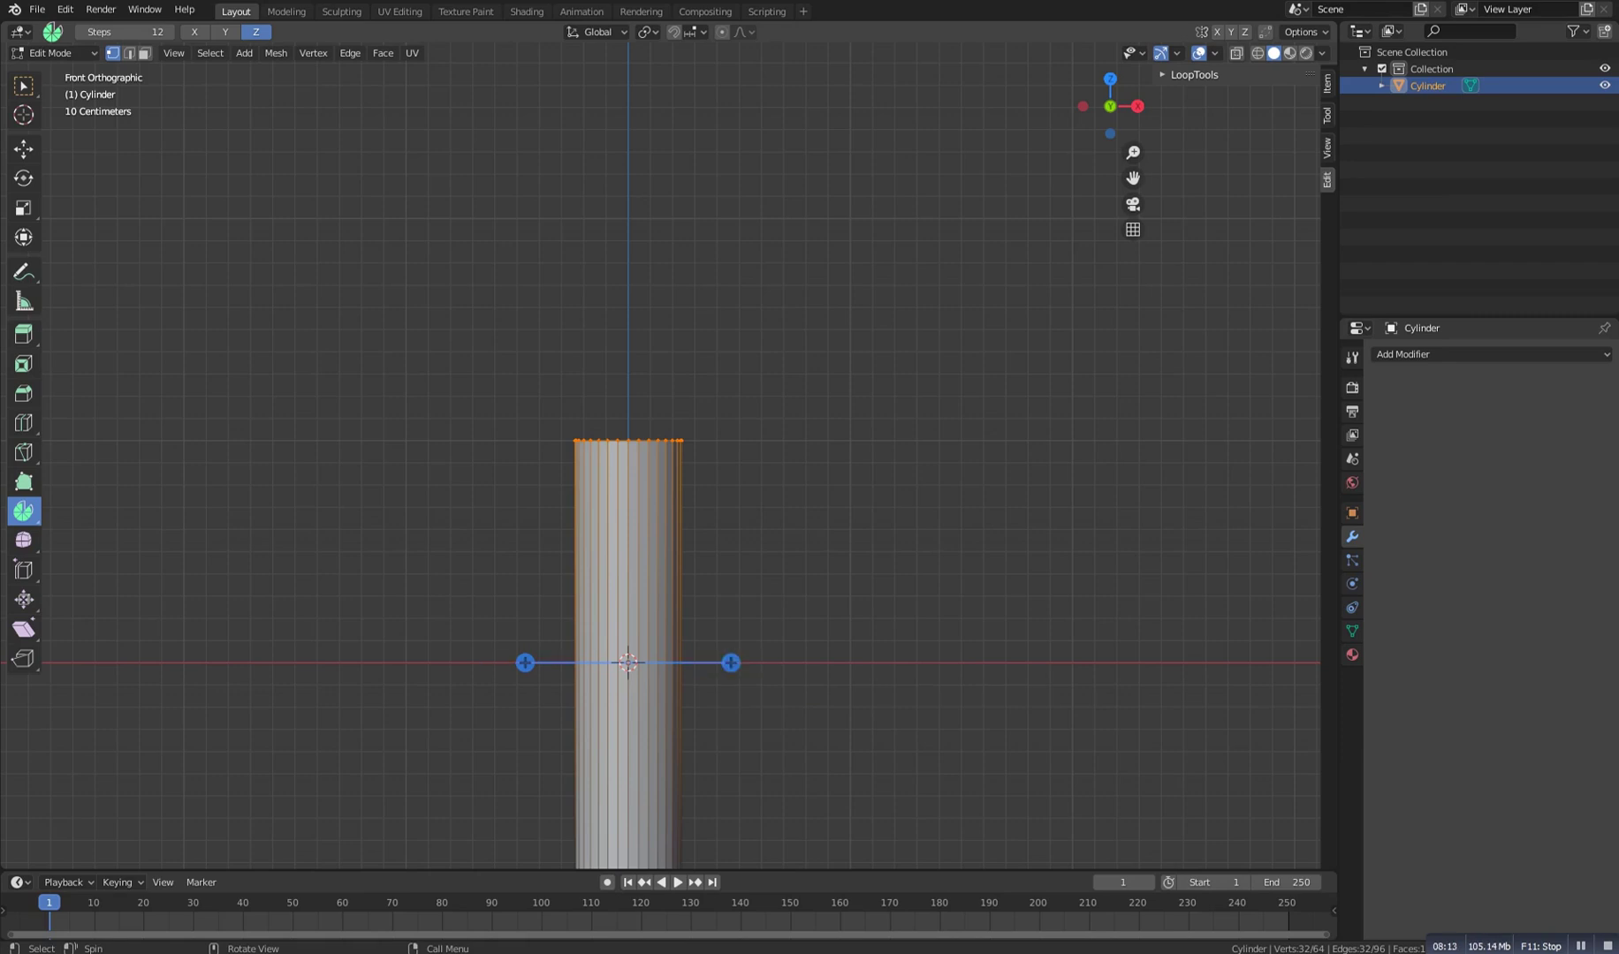
pyautogui.keyDown('shift'); pyautogui.rightClick(629, 440); pyautogui.keyUp('shift')
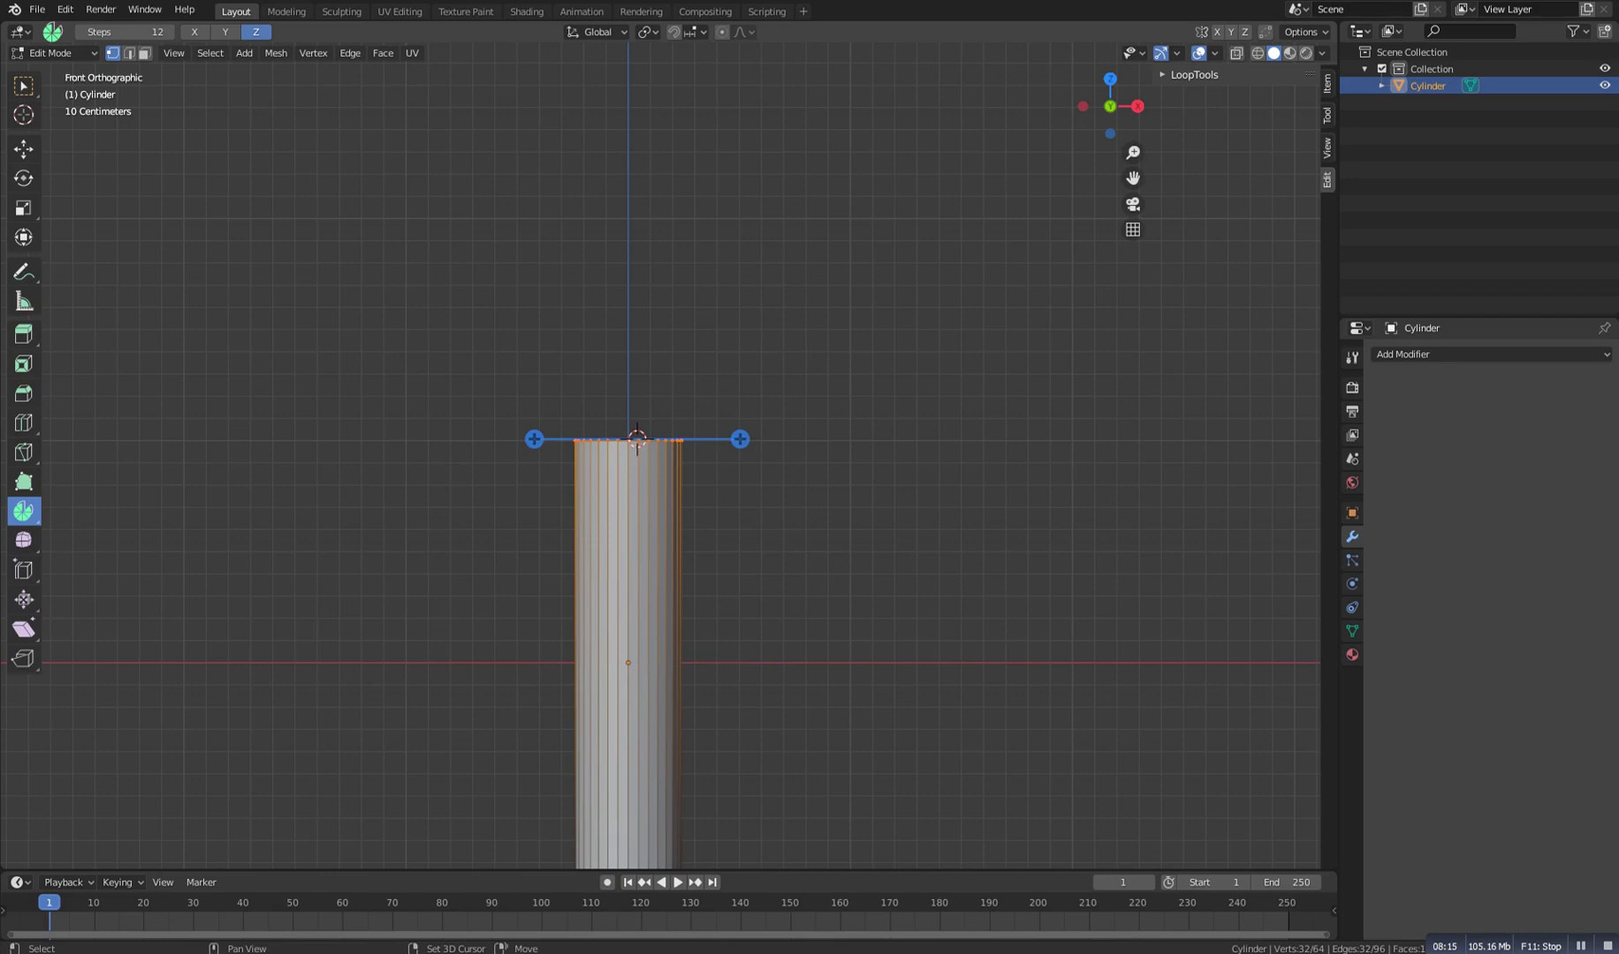
pyautogui.keyDown('shift'); pyautogui.rightClick(673, 435); pyautogui.keyUp('shift')
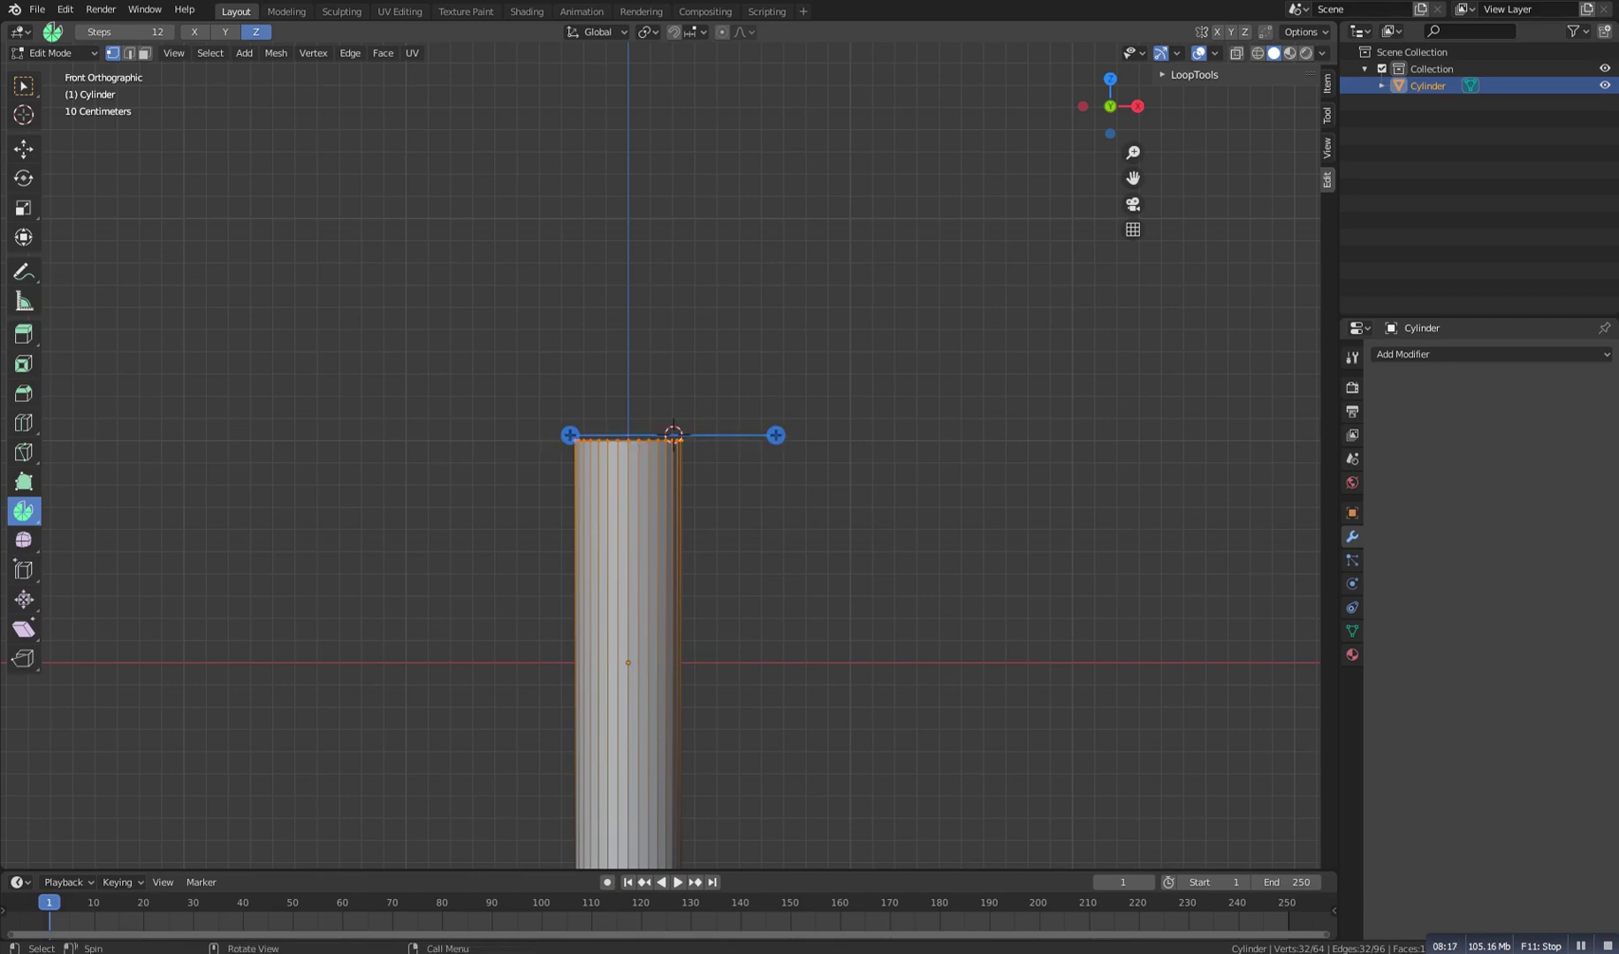
pyautogui.moveTo(569, 435); pyautogui.dragTo(698, 312)
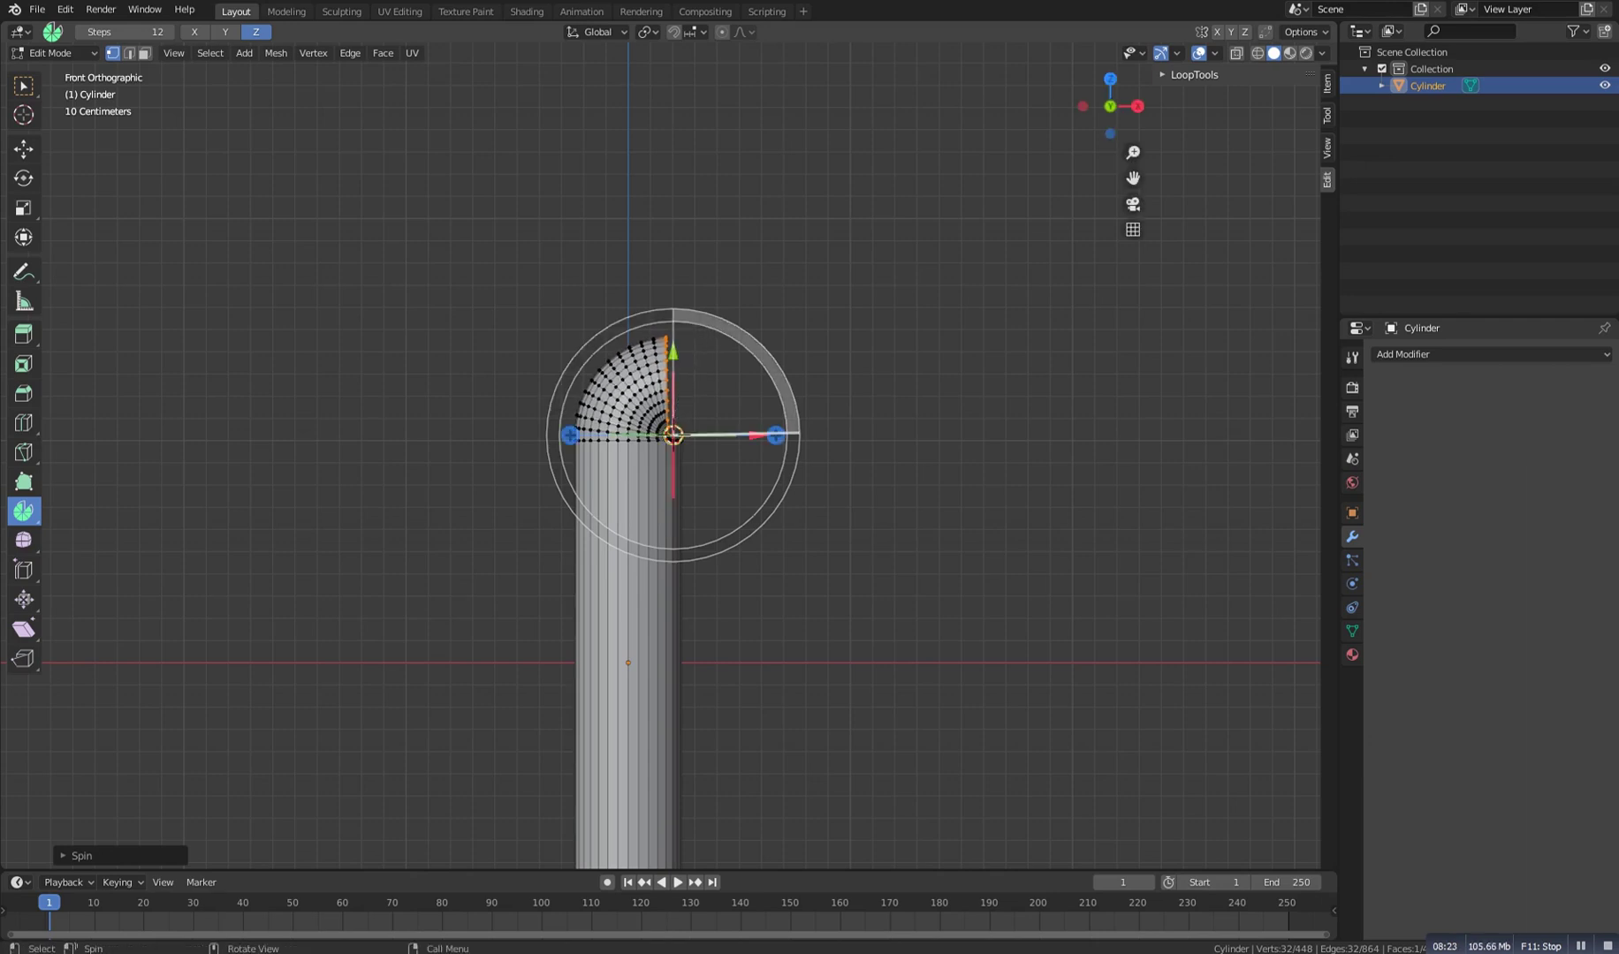
# Extrude the end of the bend about 1 m along its normal to form a horizontal pipe section
pyautogui.press('e')
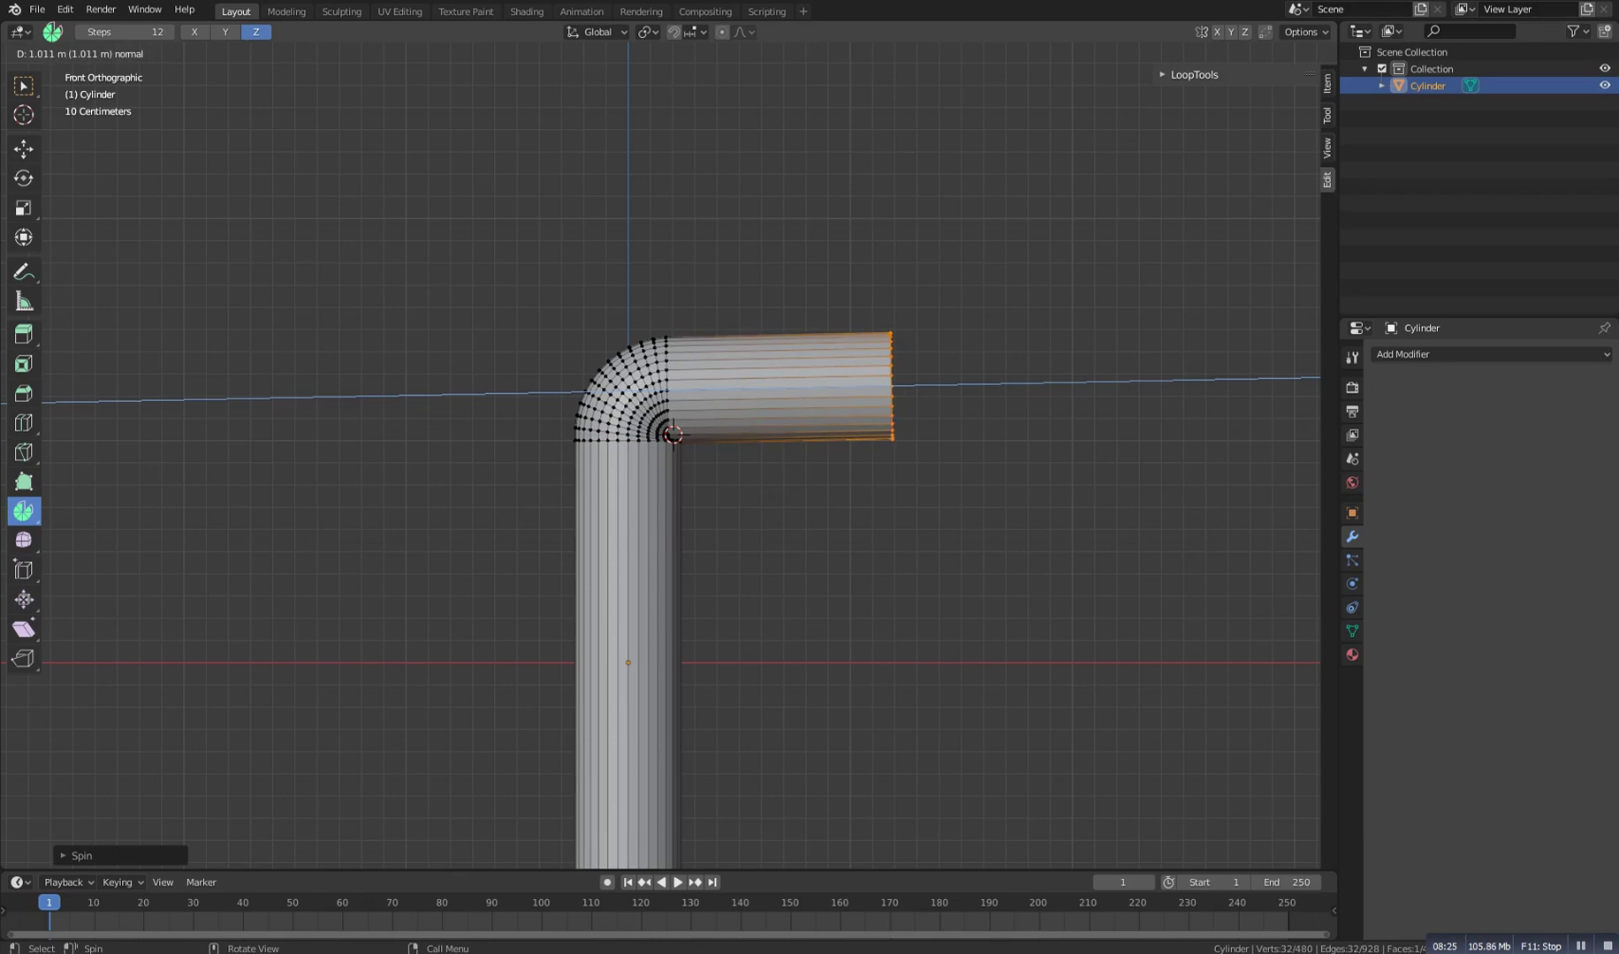
pyautogui.click(939, 380)
pyautogui.moveTo(939, 380); pyautogui.dragTo(955, 412, button='middle')
pyautogui.scroll(-4, 954, 412)
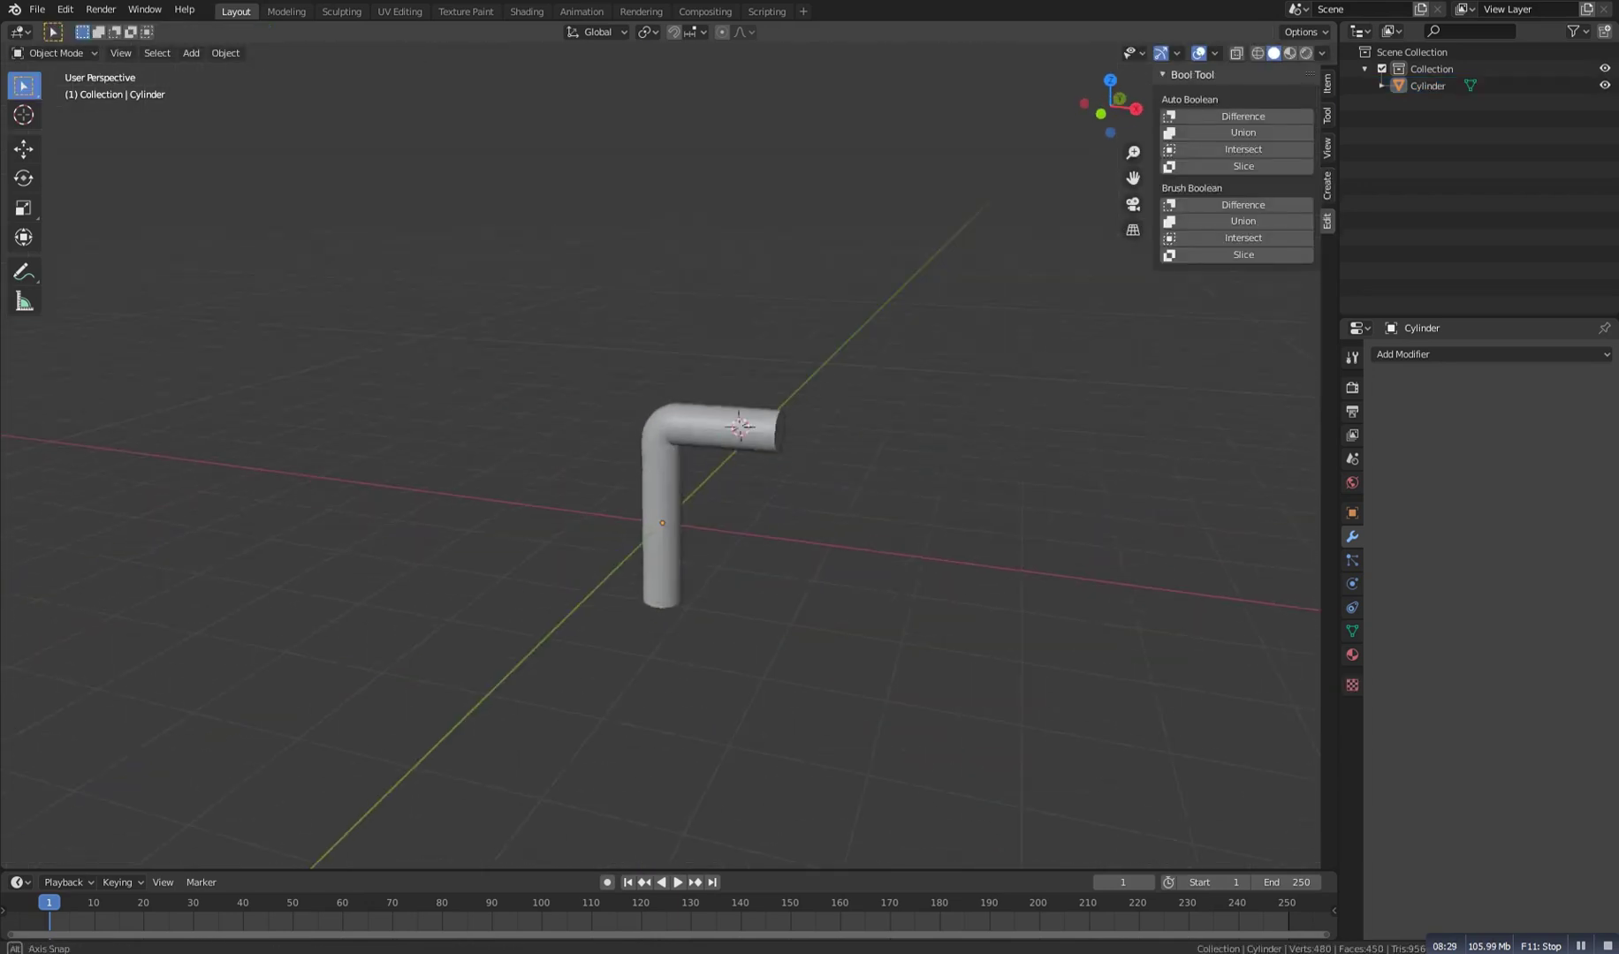
# Delete the bent pipe and snap the 3D cursor to the world origin in top view
pyautogui.press('a')
pyautogui.press('x')
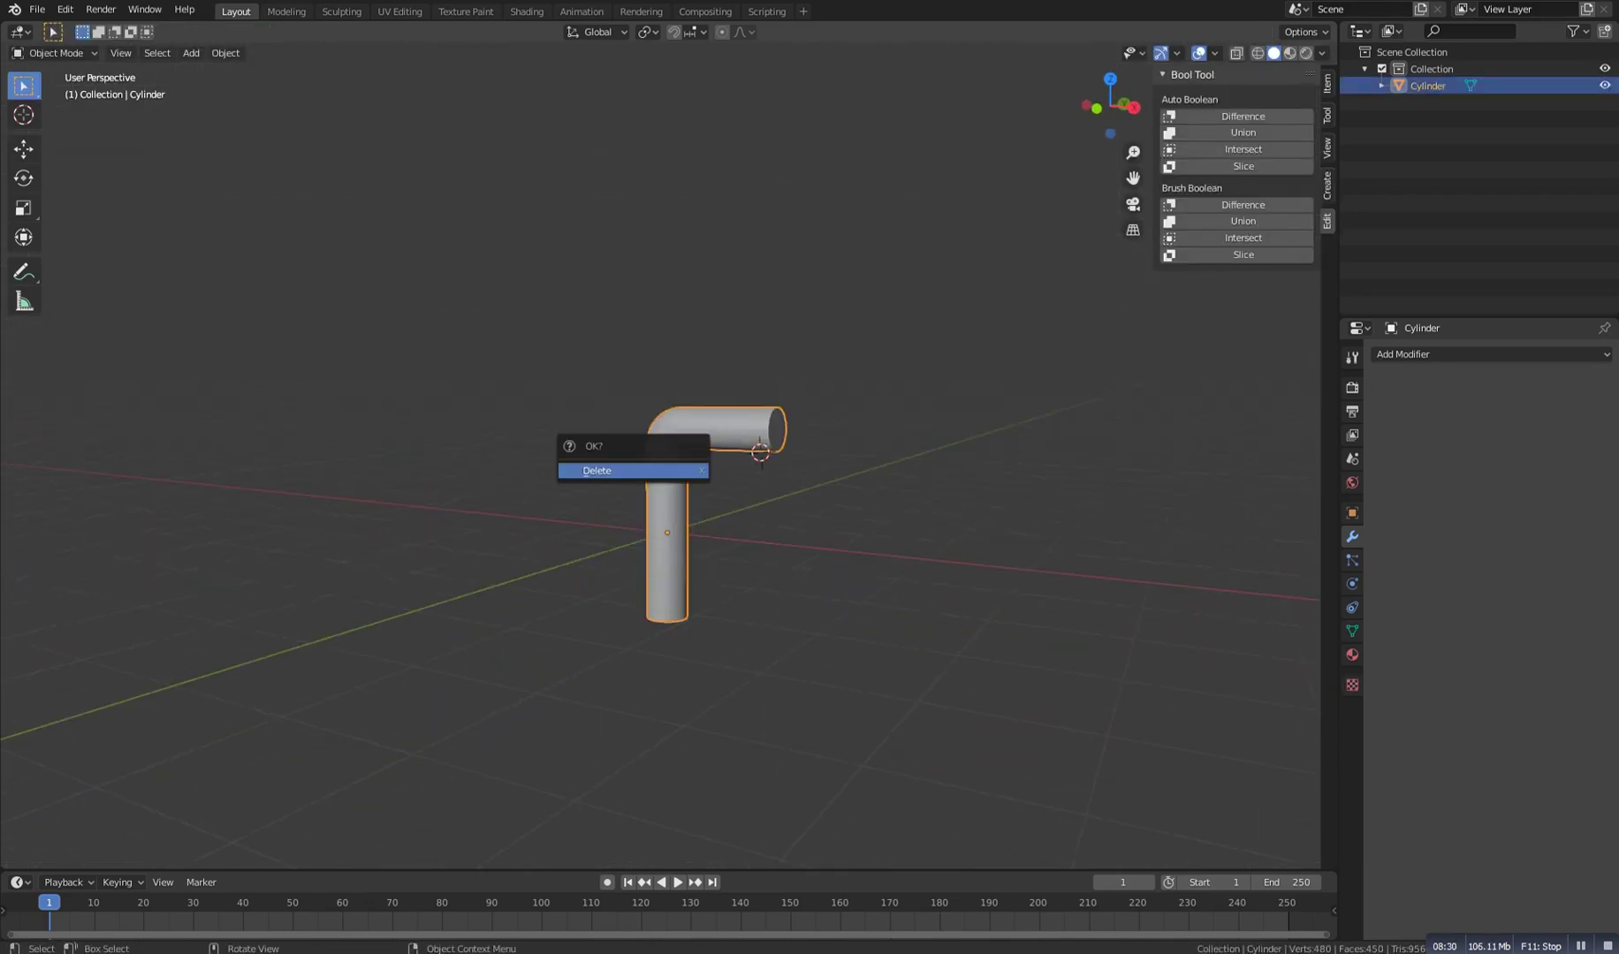
pyautogui.press('Return')
pyautogui.press('KP_7')
pyautogui.hotkey('shift', 's')
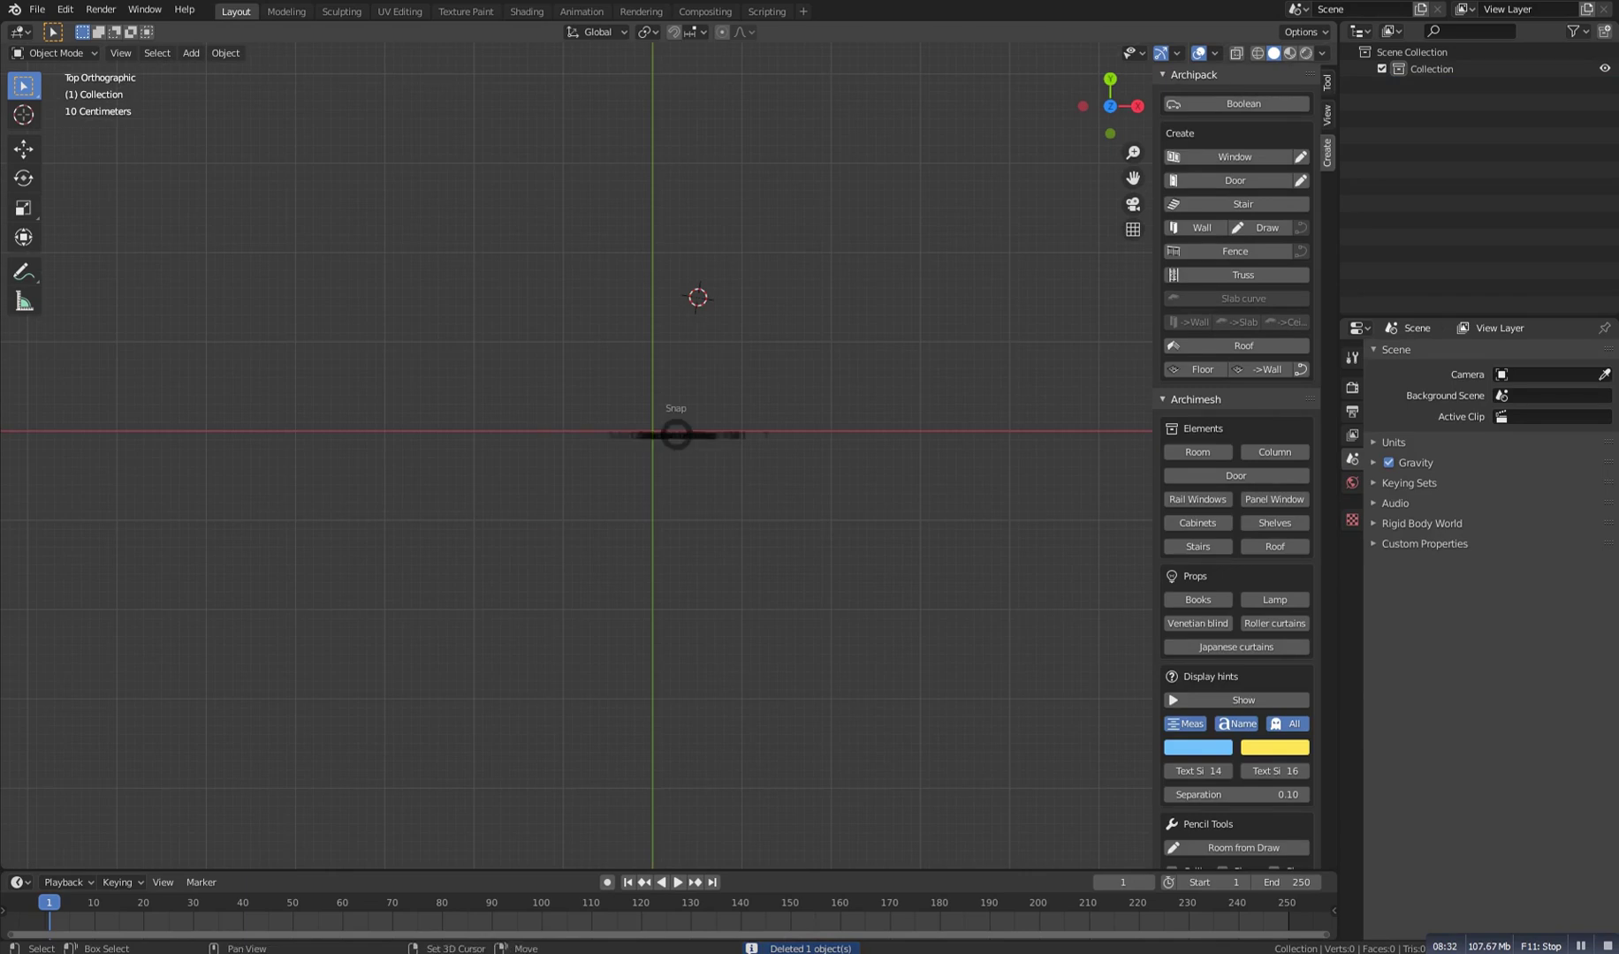
# Add a Monkey mesh, scale it down, move it away from the world origin toward positive X and negative Y, and enter Edit Mode
pyautogui.hotkey('shift', 'a')
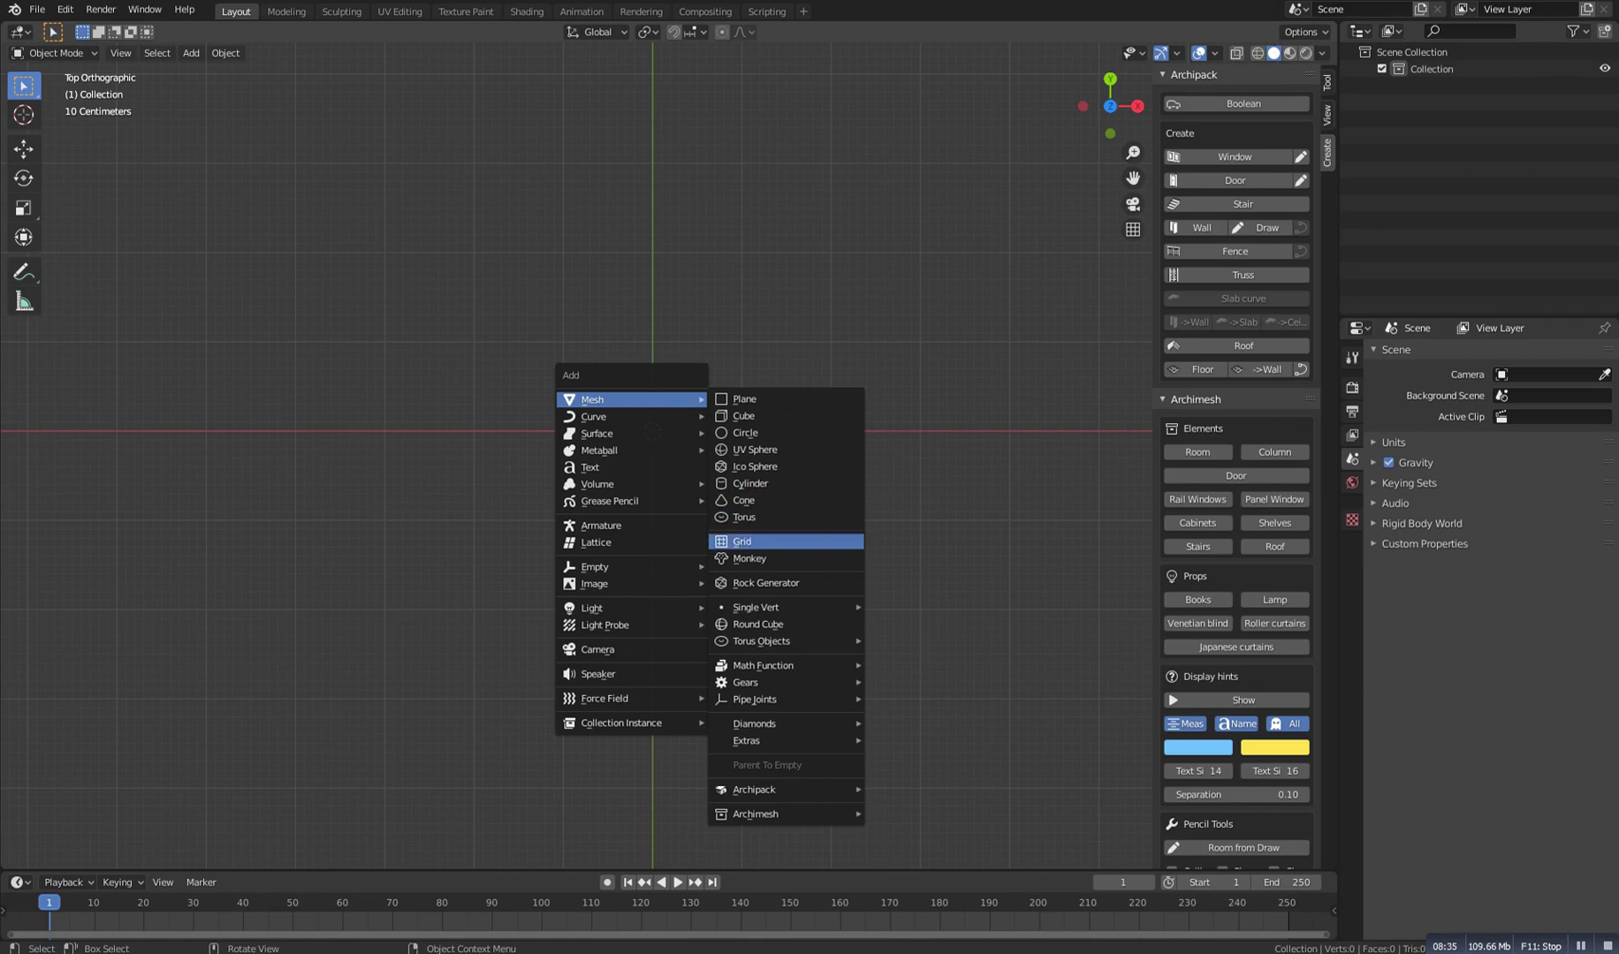
pyautogui.click(749, 559)
pyautogui.press('s')
pyautogui.press('Return')
pyautogui.press('g')
pyautogui.press('Return')
pyautogui.press('Tab')
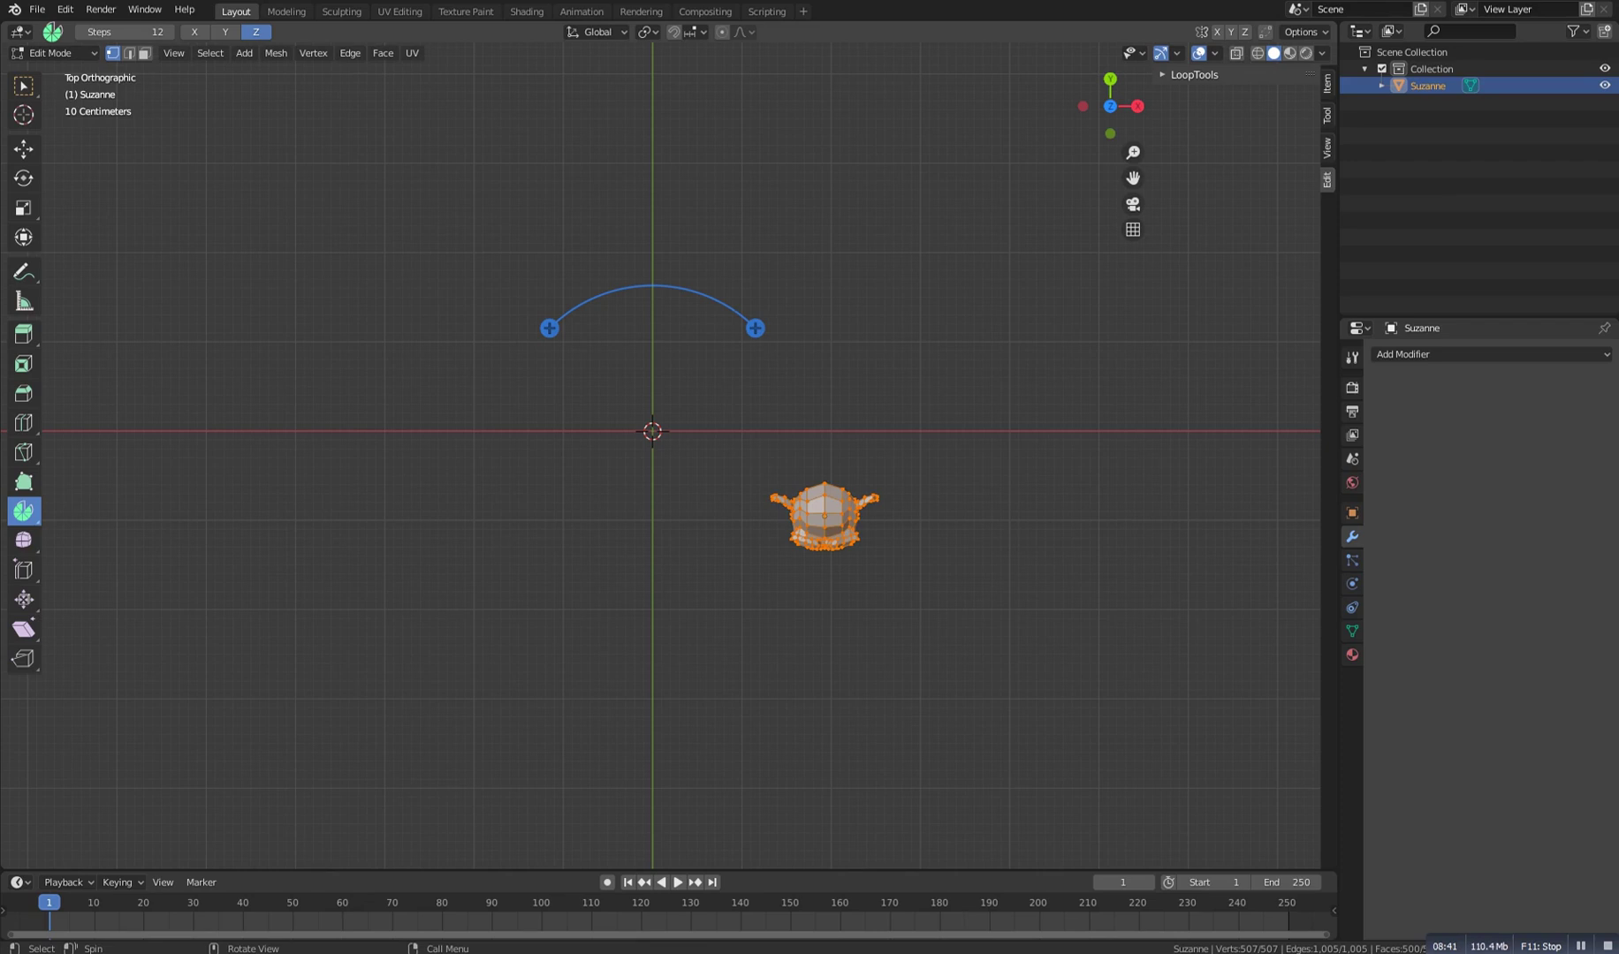
# Try spinning the whole monkey mesh around the world origin with the Spin tool and undo it
pyautogui.moveTo(754, 327)
pyautogui.mouseDown()
pyautogui.moveTo(781, 501)
pyautogui.moveTo(700, 568)
pyautogui.moveTo(507, 438)
pyautogui.moveTo(552, 324)
pyautogui.moveTo(720, 302)
pyautogui.moveTo(748, 322)
pyautogui.mouseUp()
pyautogui.click(751, 325)
pyautogui.moveTo(751, 325); pyautogui.dragTo(682, 178, button='middle')
pyautogui.hotkey('ctrl', 'z')
pyautogui.hotkey('ctrl', 'z')
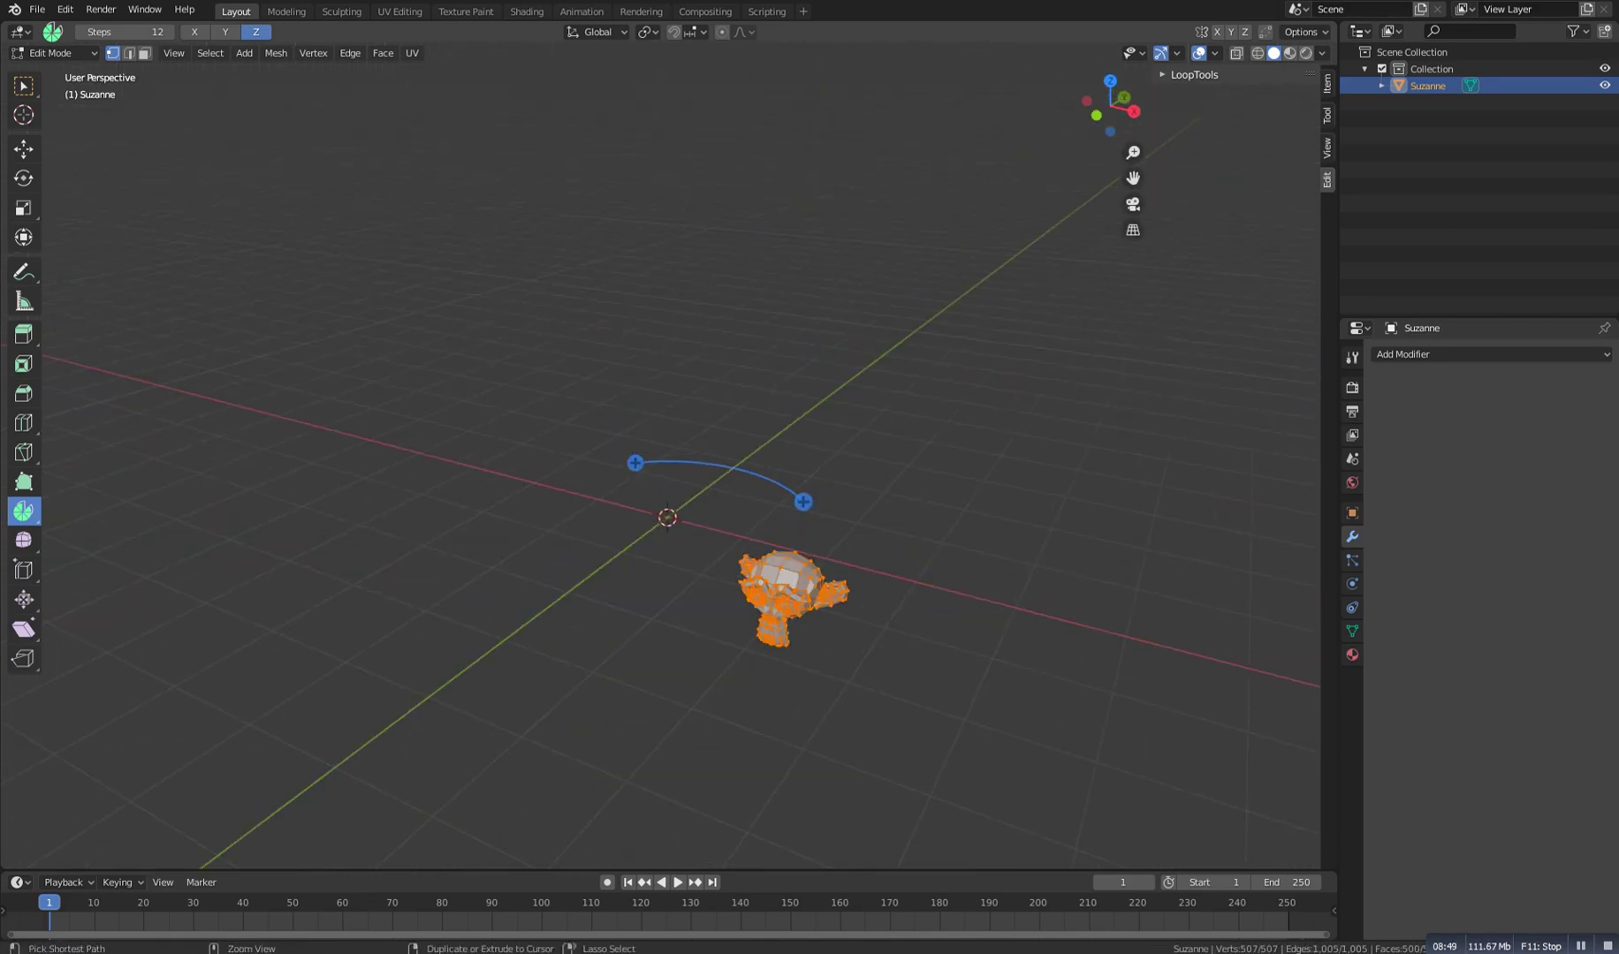
# Use Spin Duplicates to copy the monkey about 332° in 12 steps around the 3D cursor placed near the world origin
pyautogui.click(23, 510)
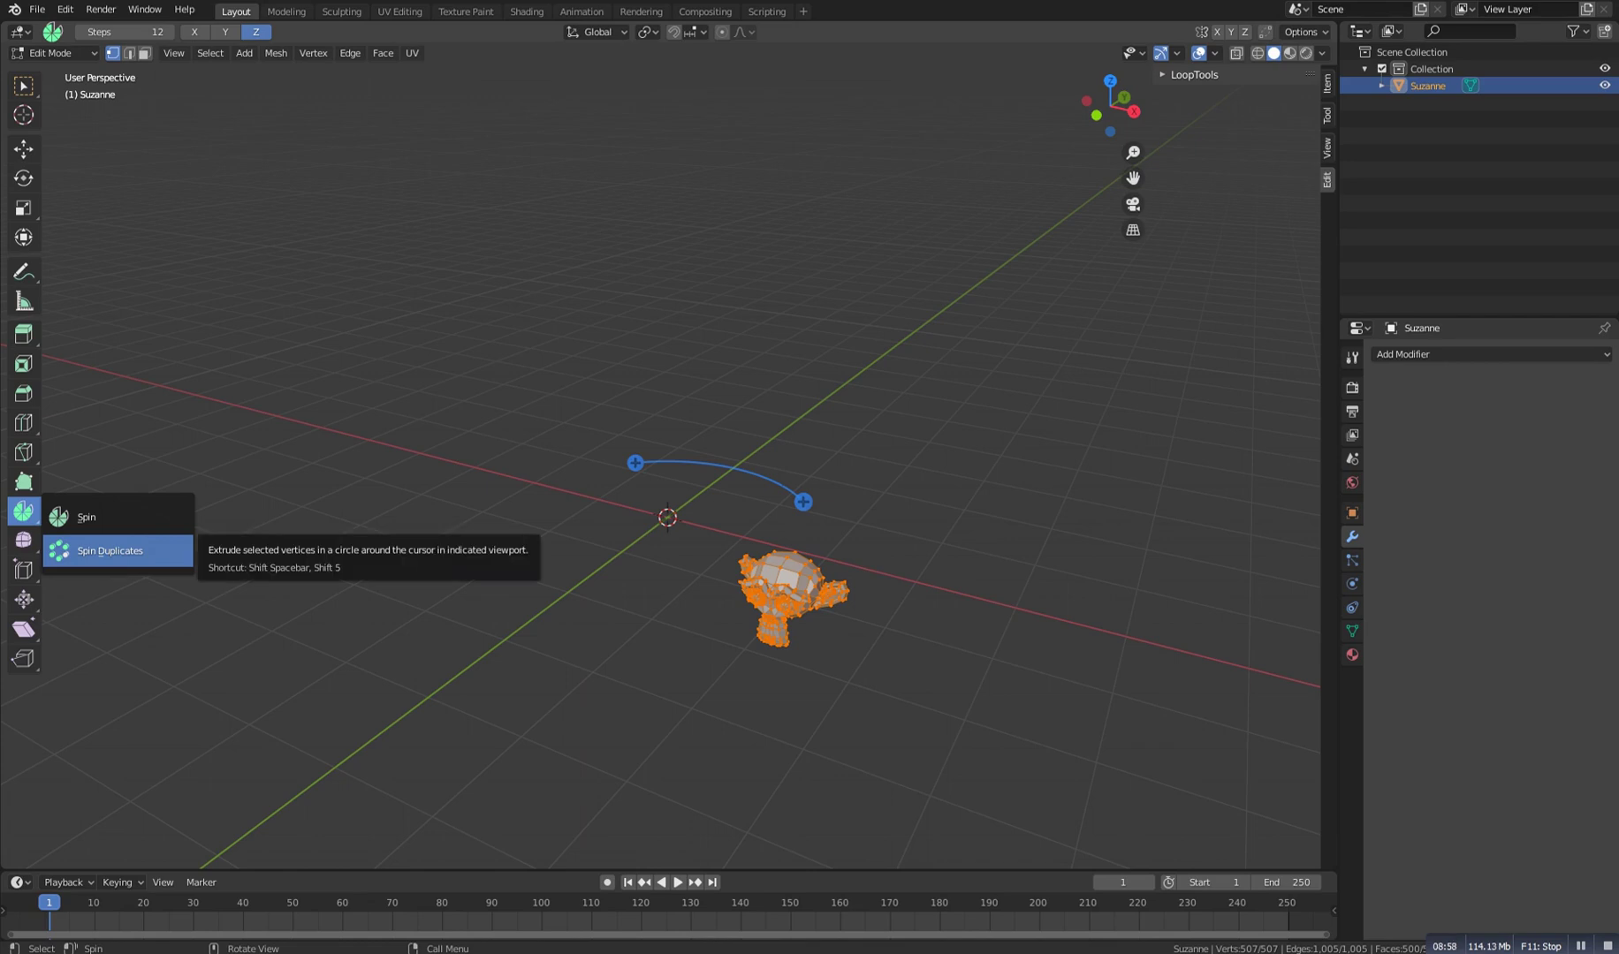
pyautogui.click(106, 551)
pyautogui.press('KP_7')
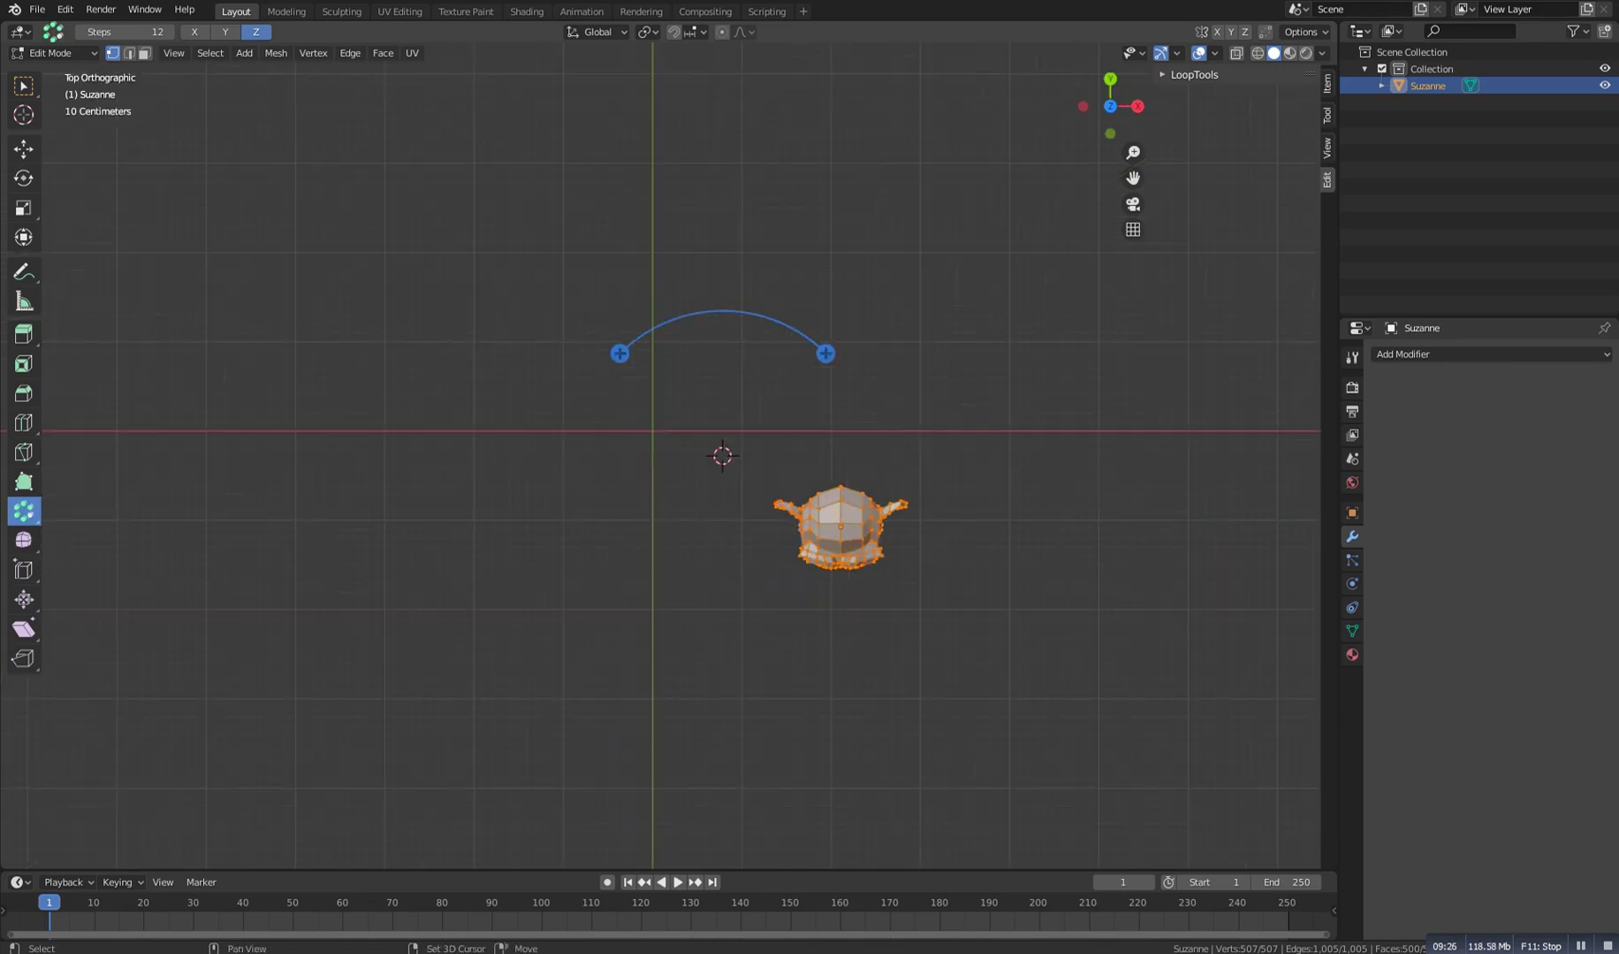
pyautogui.keyDown('shift'); pyautogui.rightClick(637, 425); pyautogui.keyUp('shift')
pyautogui.keyDown('shift'); pyautogui.rightClick(648, 433); pyautogui.keyUp('shift')
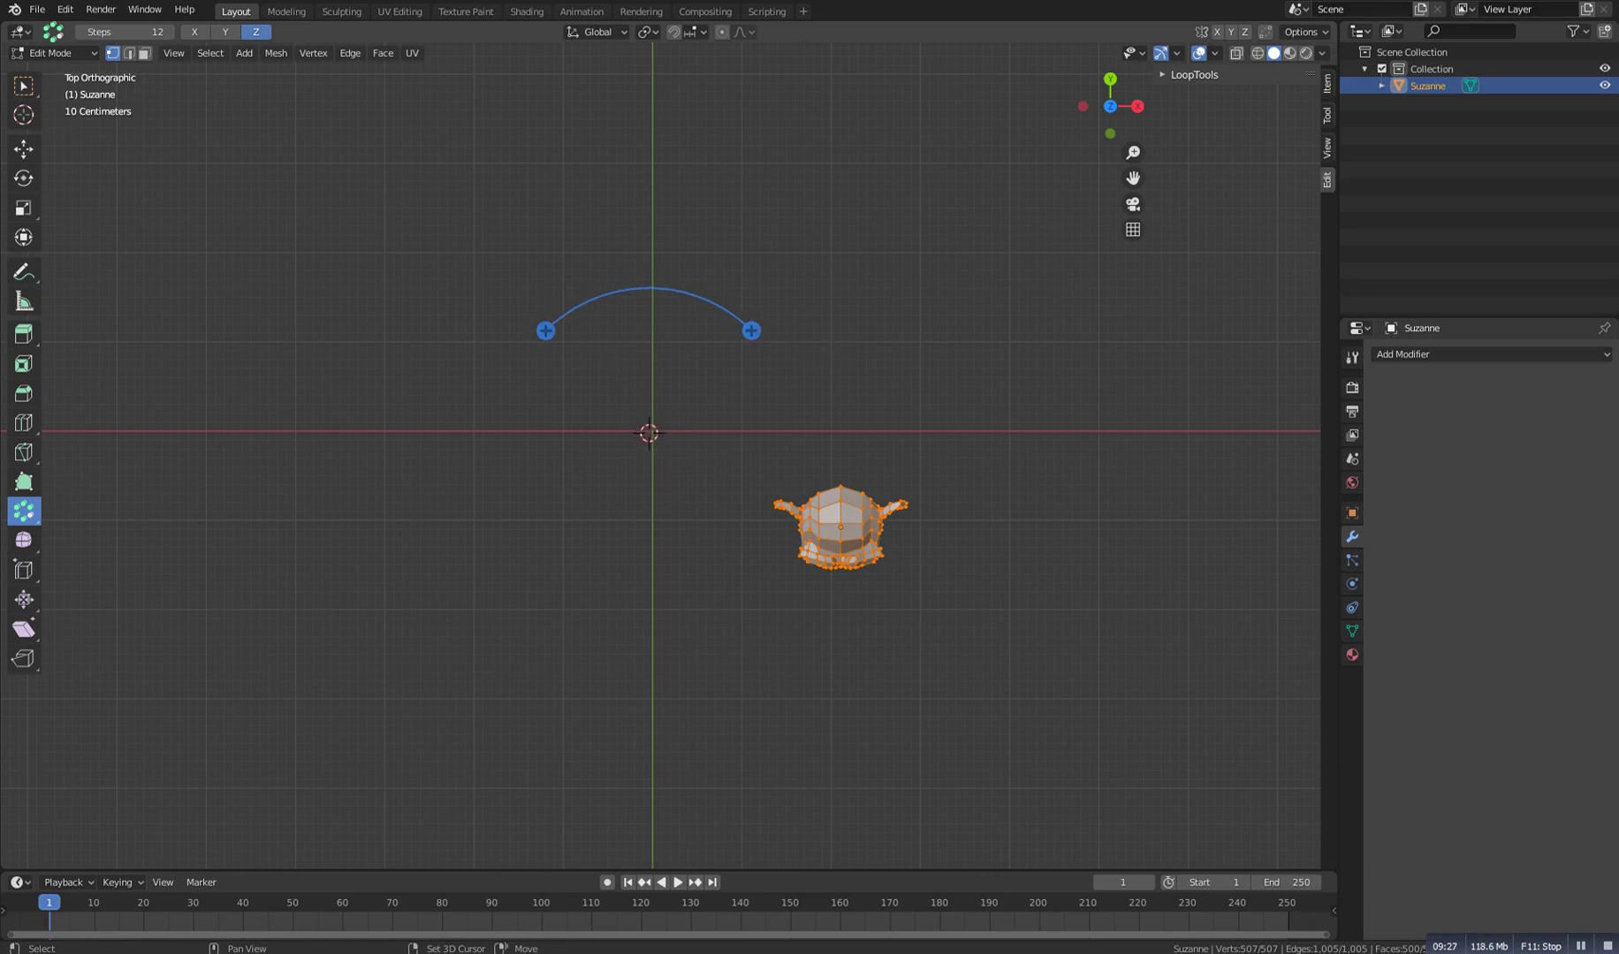
pyautogui.keyDown('shift'); pyautogui.rightClick(655, 430); pyautogui.keyUp('shift')
pyautogui.keyDown('shift'); pyautogui.rightClick(654, 431); pyautogui.keyUp('shift')
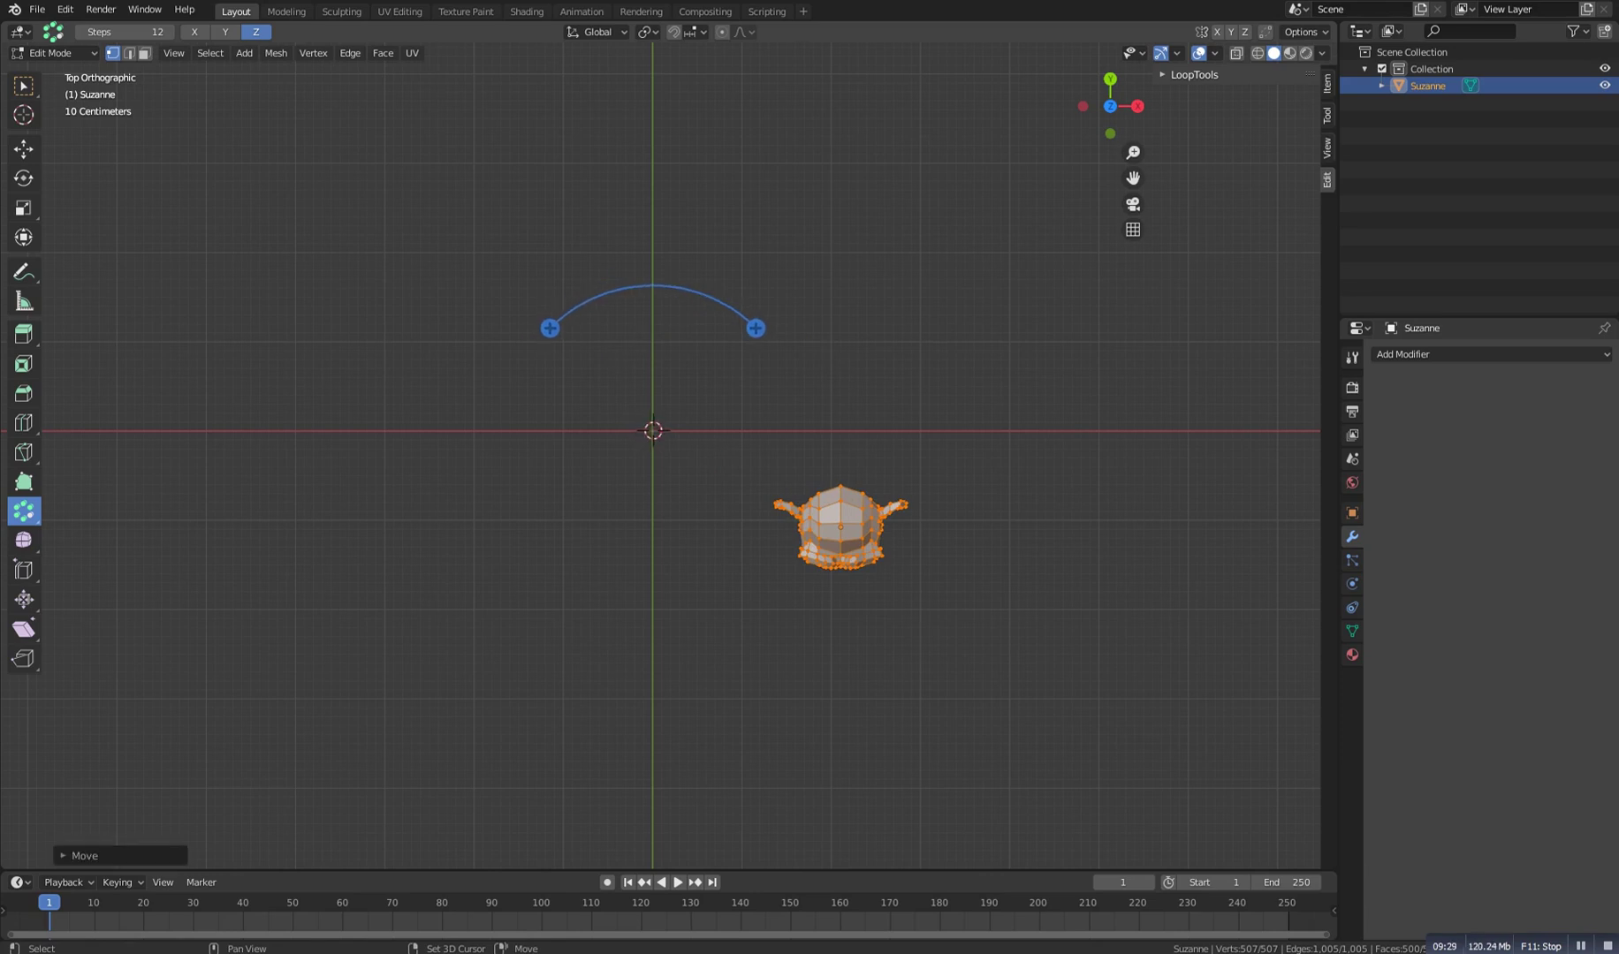
pyautogui.moveTo(755, 328); pyautogui.dragTo(701, 315)
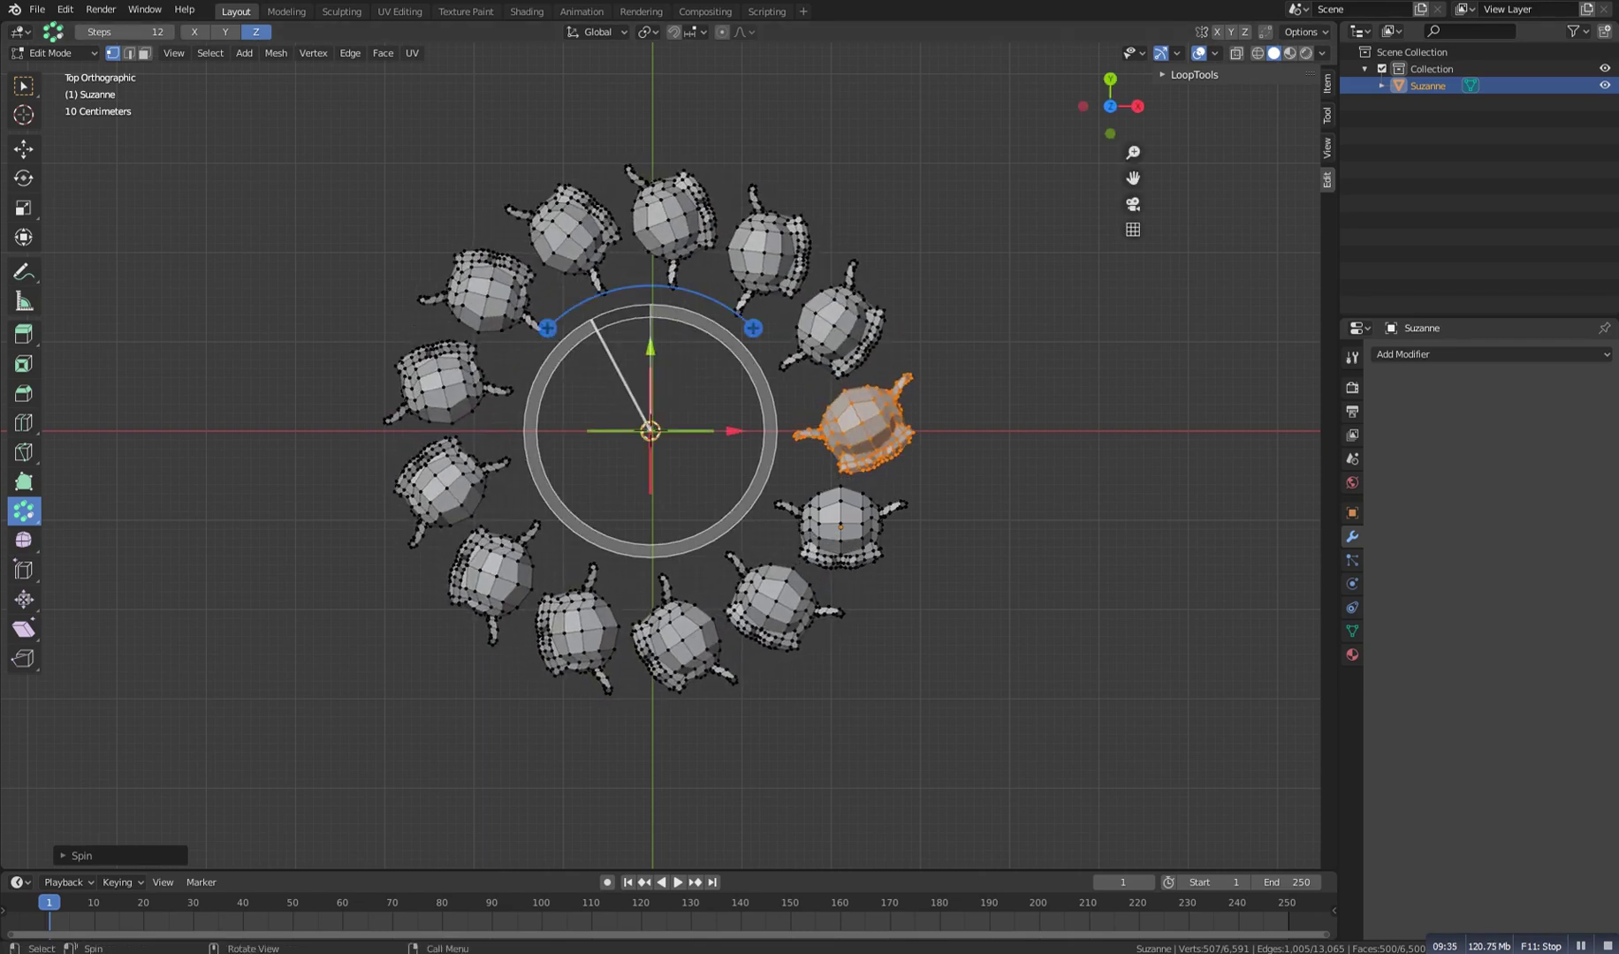
# Lower the monkey spin's number of steps to 8, and raise it again by two
pyautogui.click(79, 856)
pyautogui.click(177, 709)
pyautogui.click(178, 708)
pyautogui.click(177, 709)
pyautogui.click(178, 709)
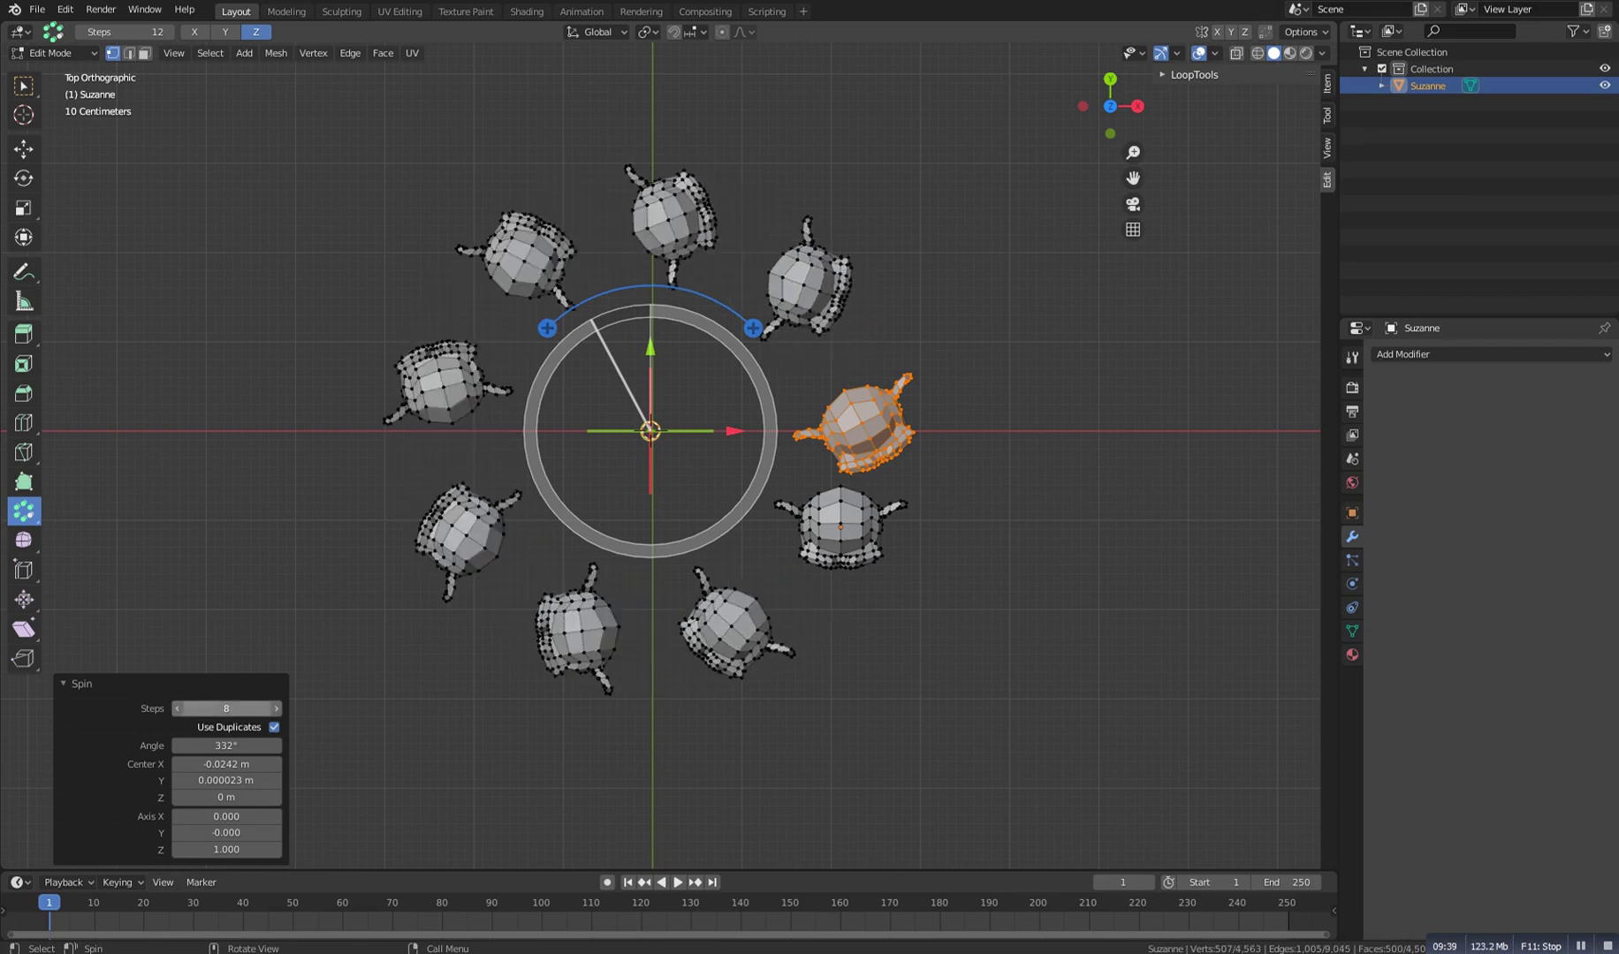
pyautogui.click(277, 709)
pyautogui.click(276, 709)
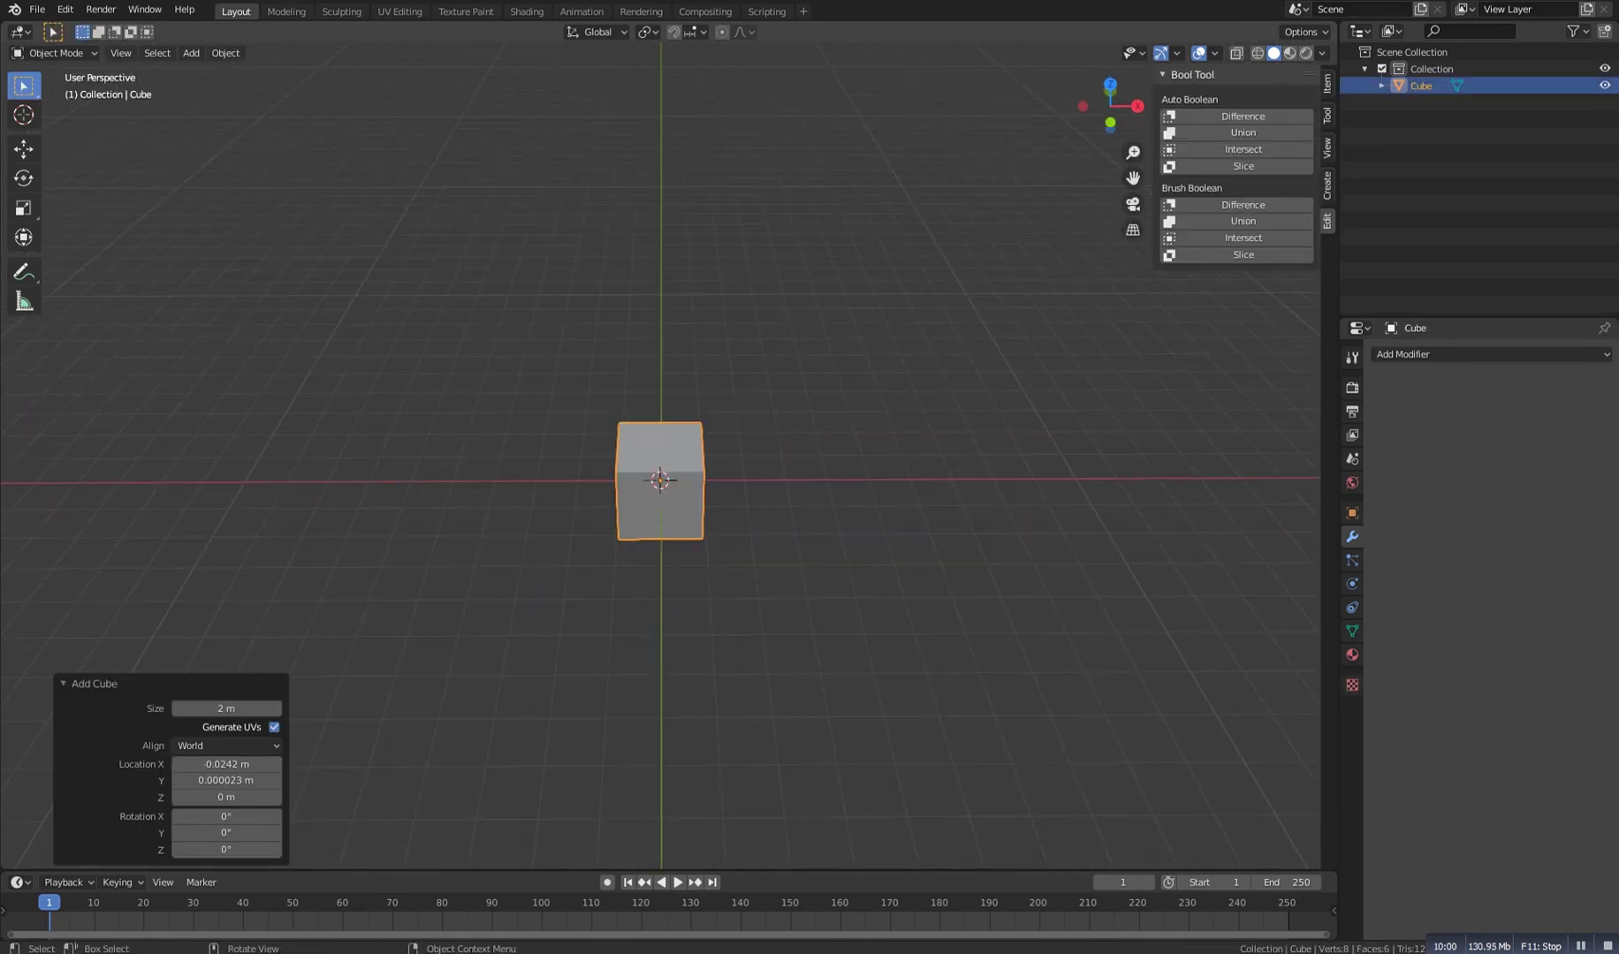
# Move the cube along the negative X axis, away from the 3D cursor
pyautogui.press('g')
pyautogui.press('x')
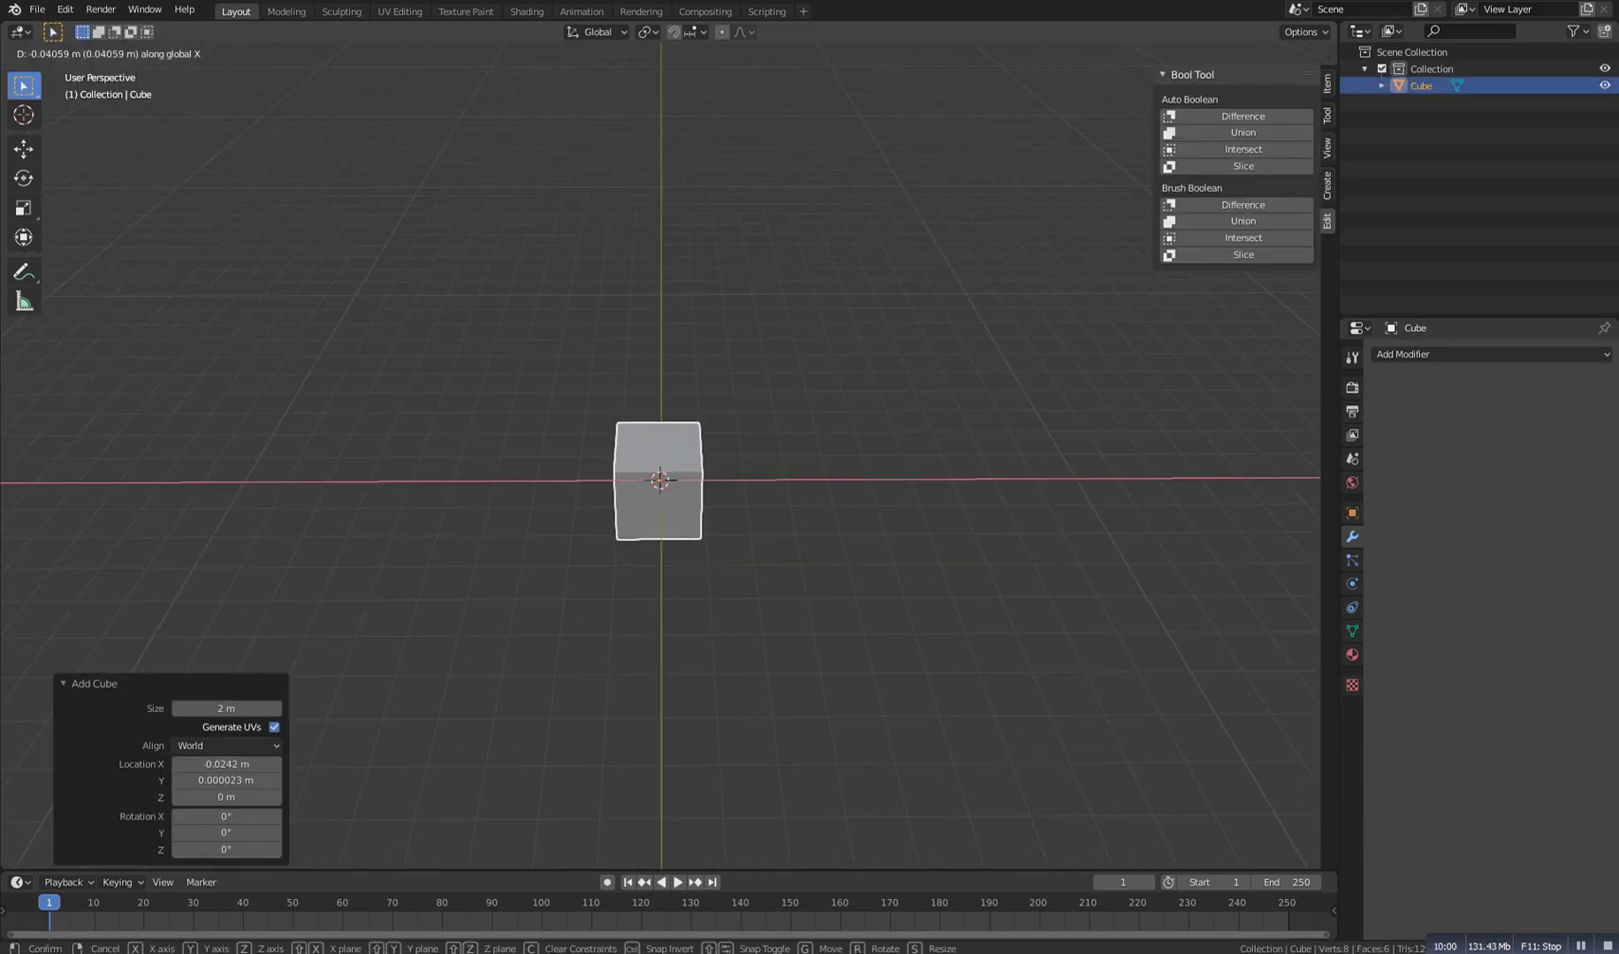
pyautogui.click(457, 481)
pyautogui.press('Tab')
pyautogui.press('Tab')
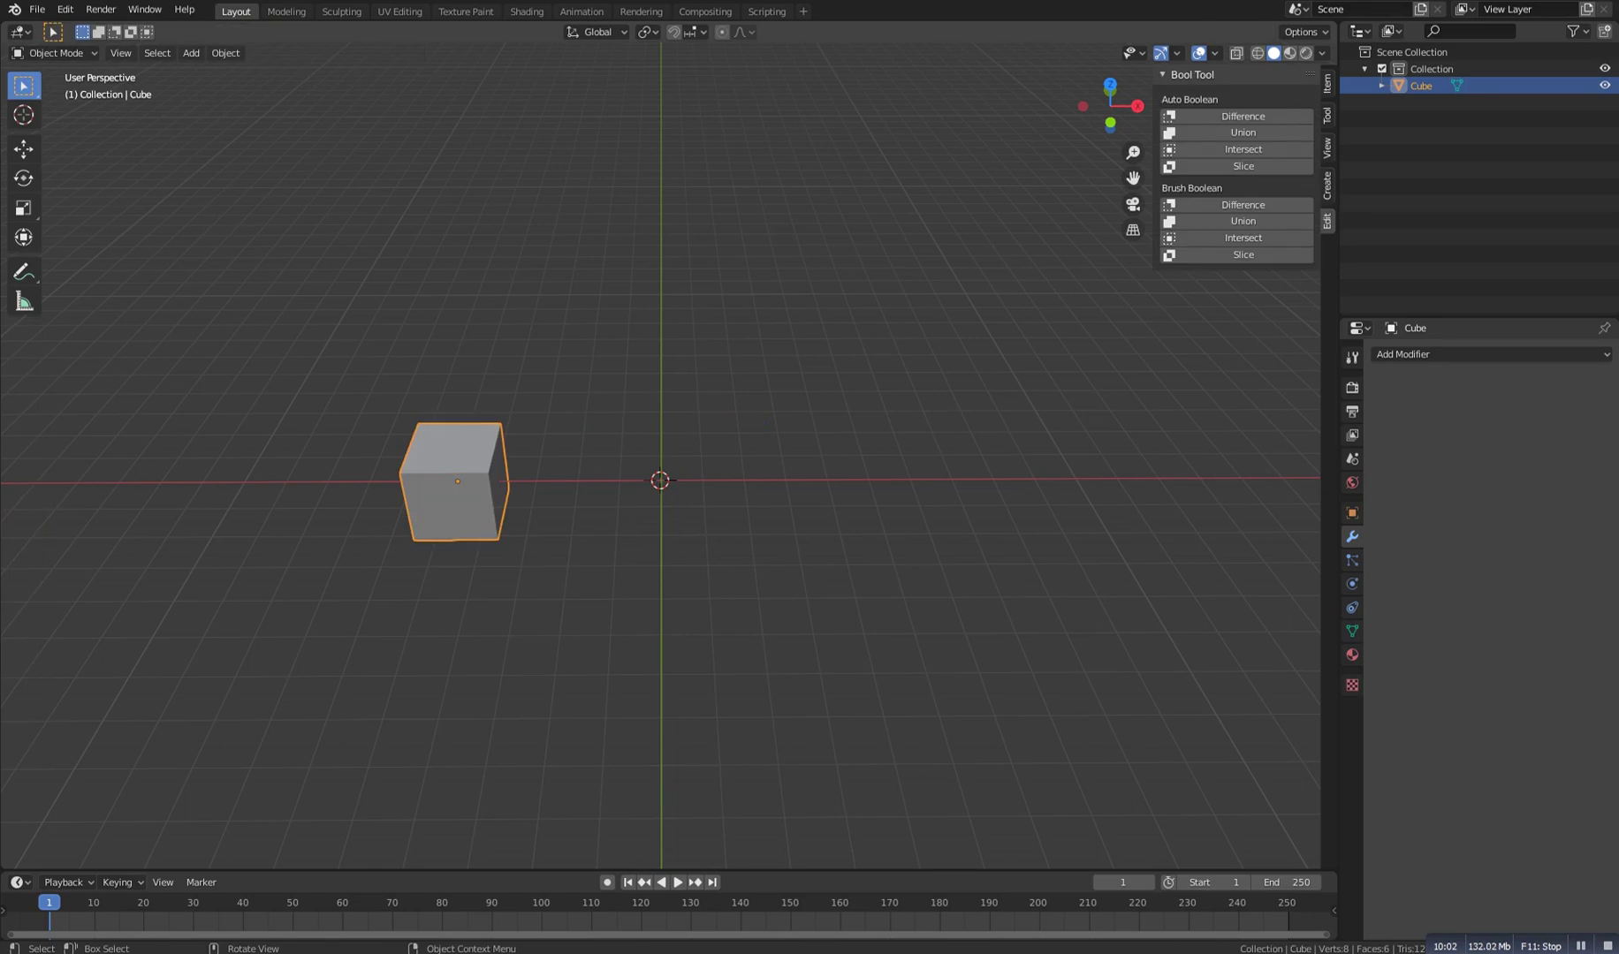
# Duplicate the cube's whole mesh in Edit Mode and place the copy about 5.48 m along the X axis
pyautogui.scroll(-1, 660, 482)
pyautogui.moveTo(660, 482); pyautogui.dragTo(682, 510, button='middle')
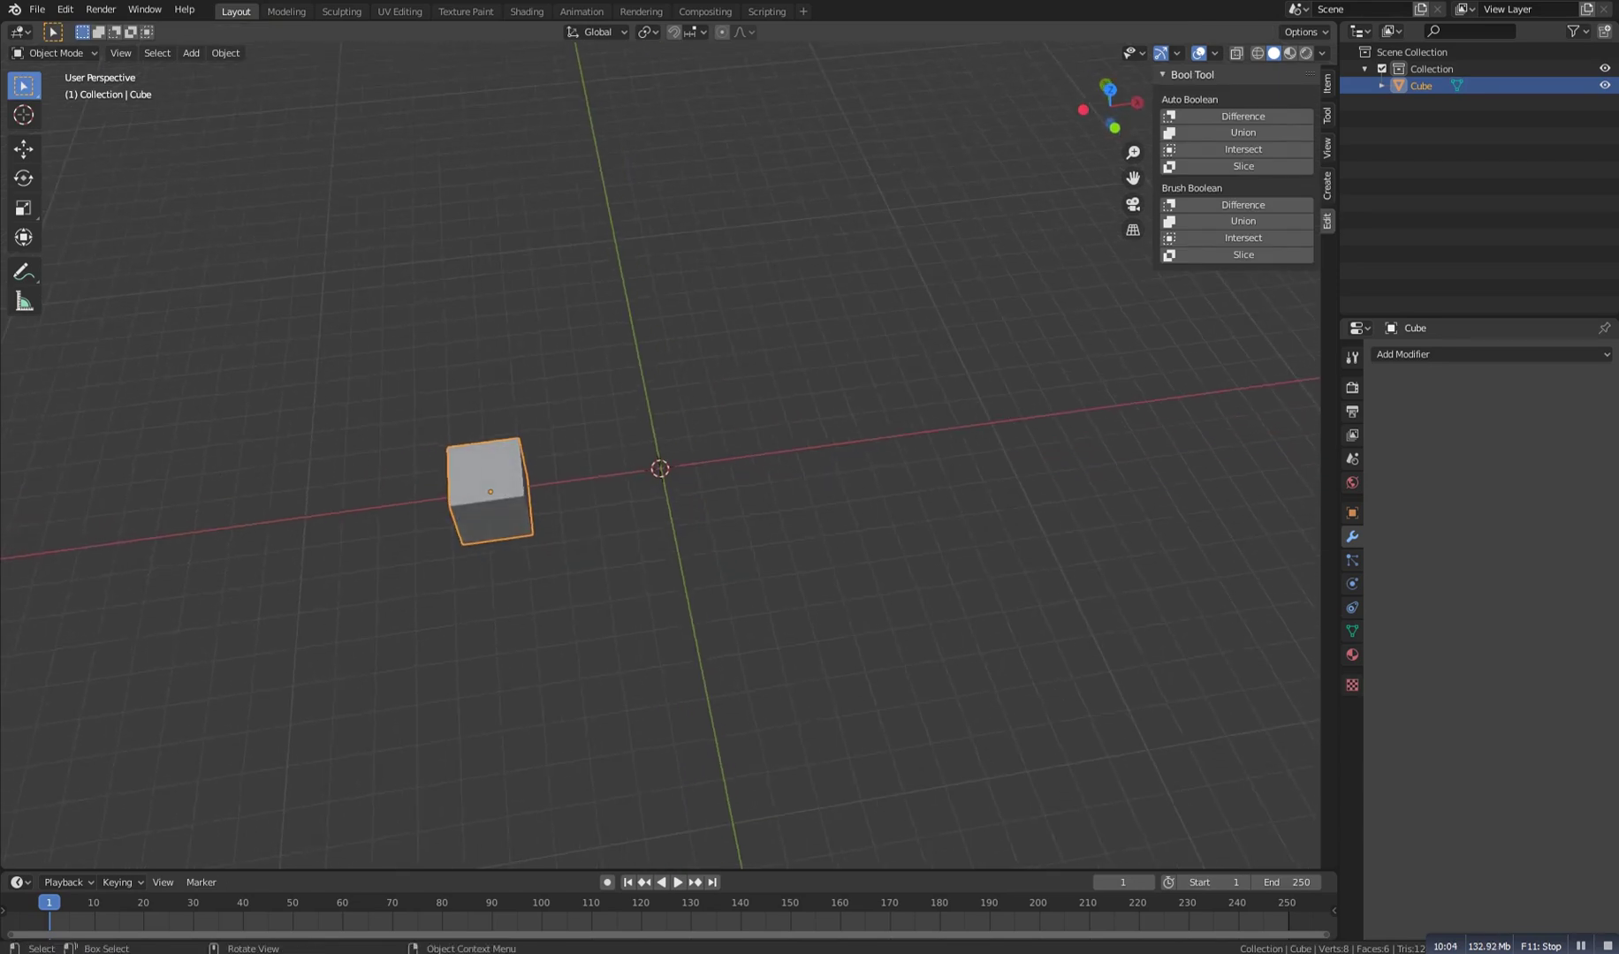
pyautogui.press('Tab')
pyautogui.moveTo(24, 86); pyautogui.dragTo(97, 125)
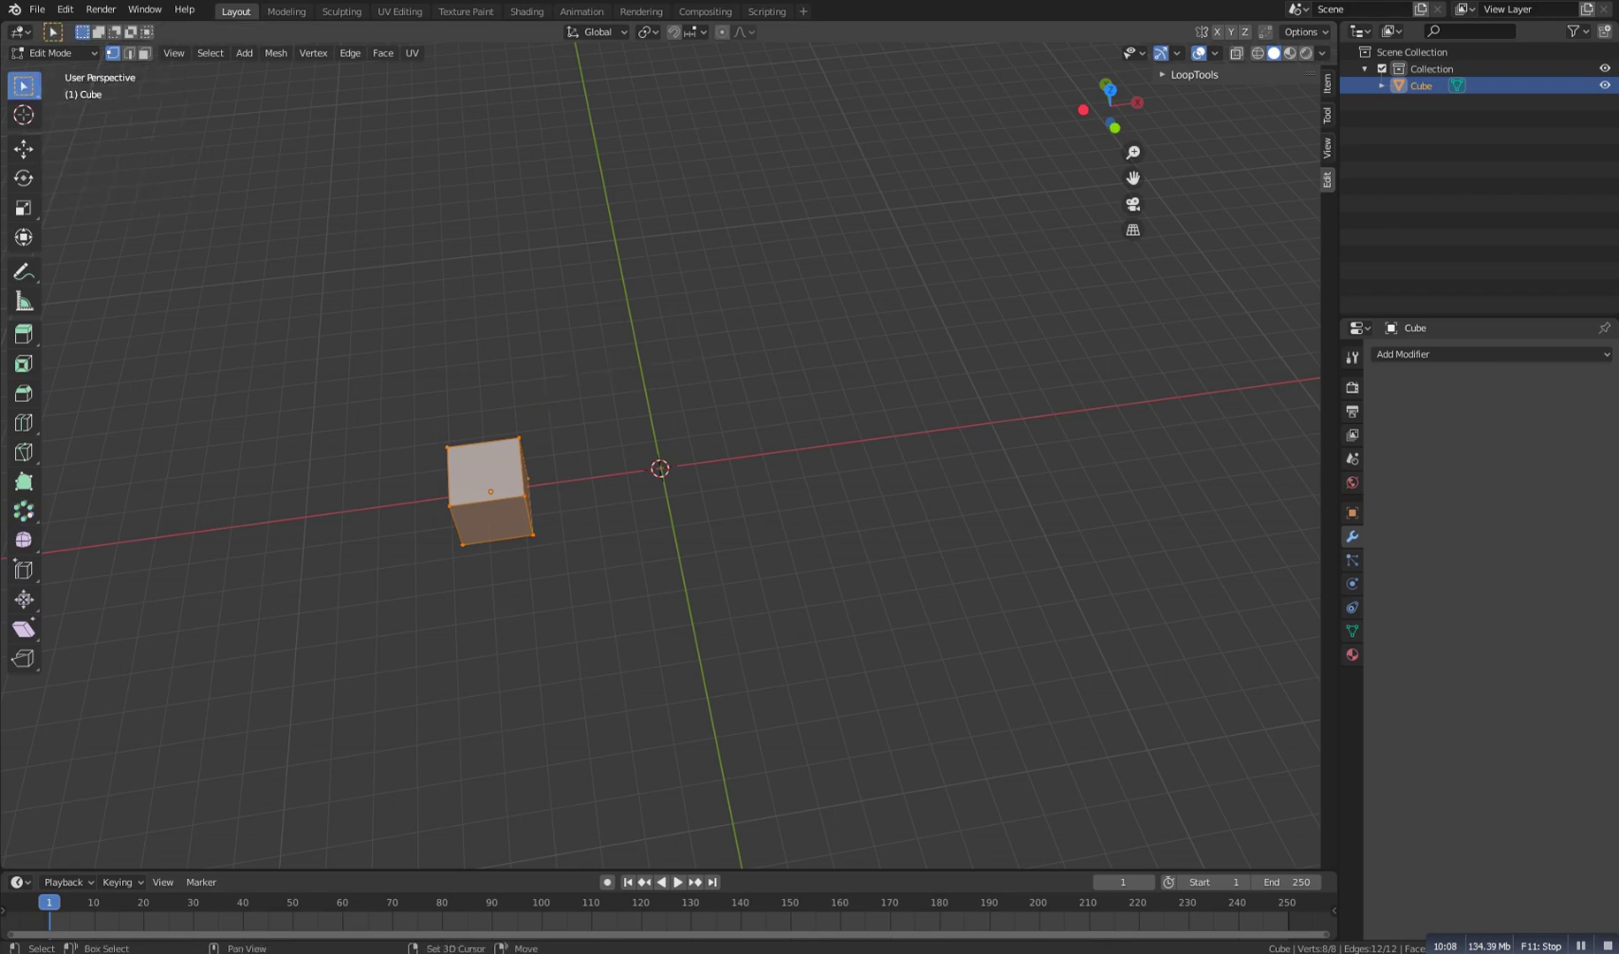
pyautogui.hotkey('shift', 'd')
pyautogui.press('x')
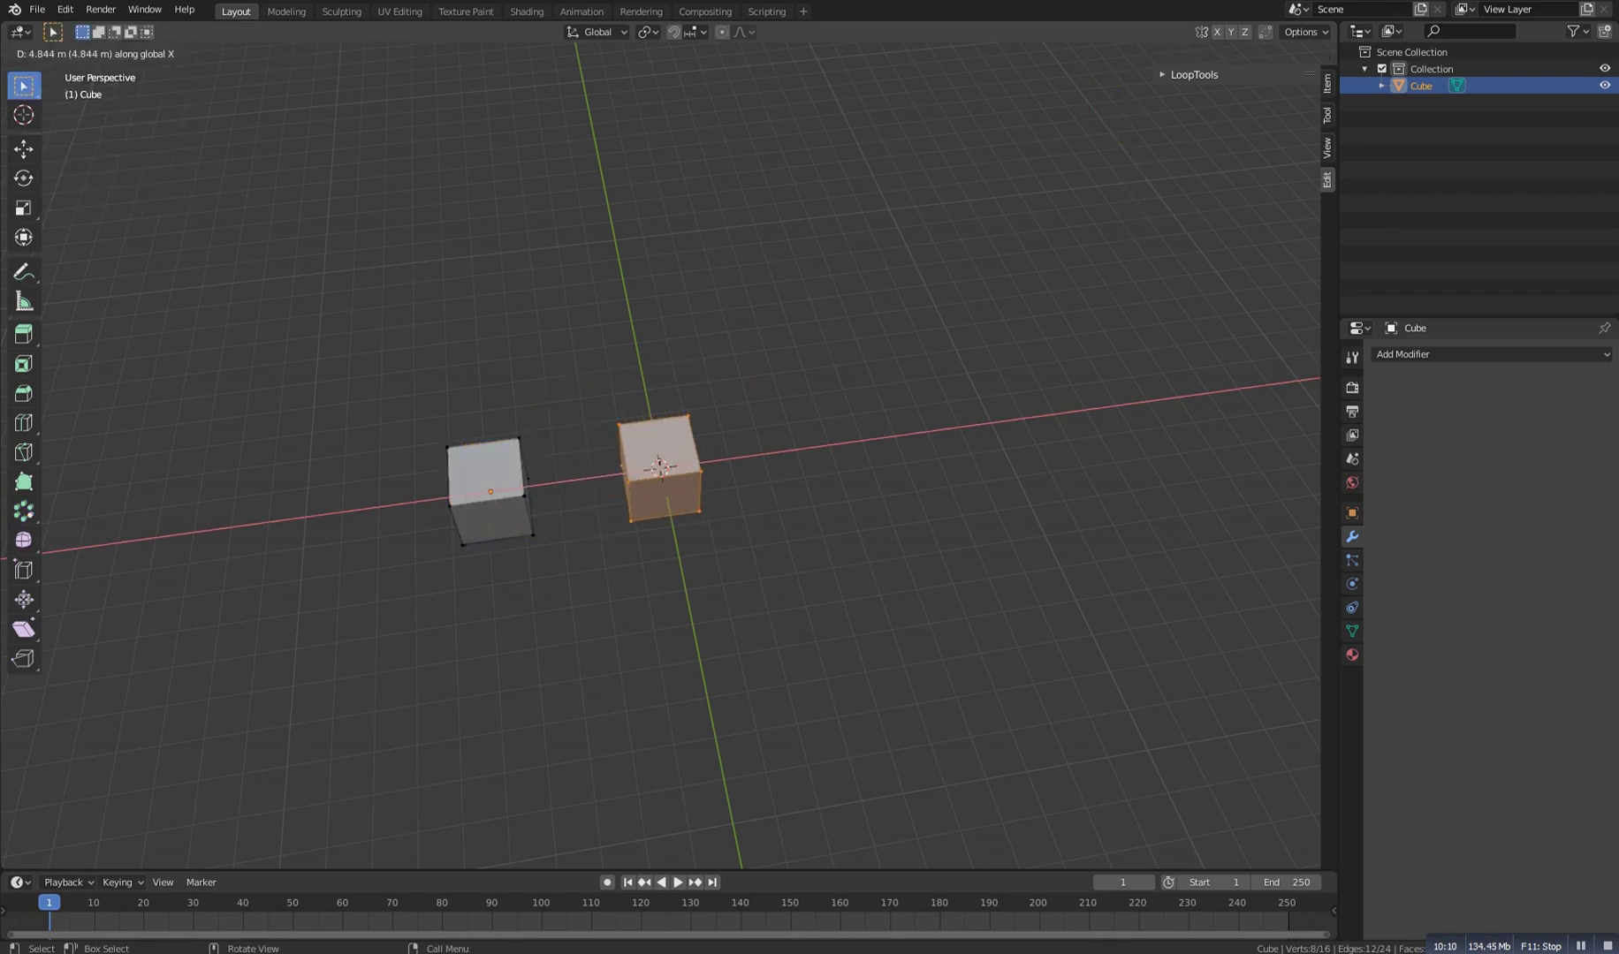
pyautogui.press('Return')
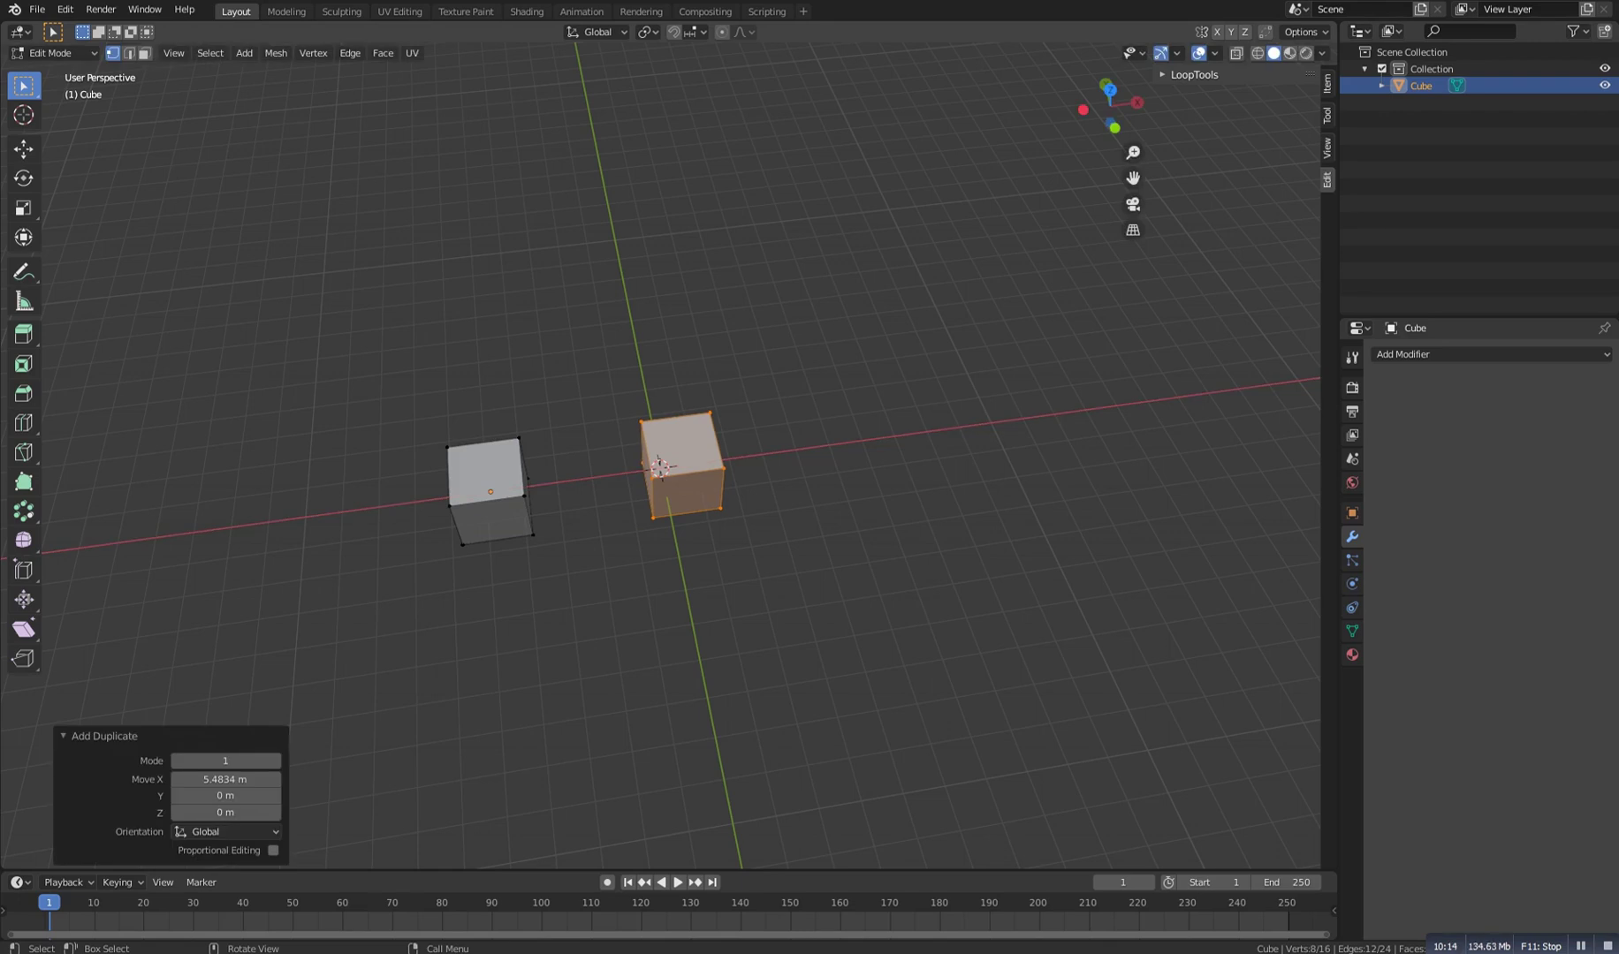
# Duplicate the copied cube mesh again and place the third cube about 5.43 m farther along the X axis
pyautogui.scroll(-2, 672, 459)
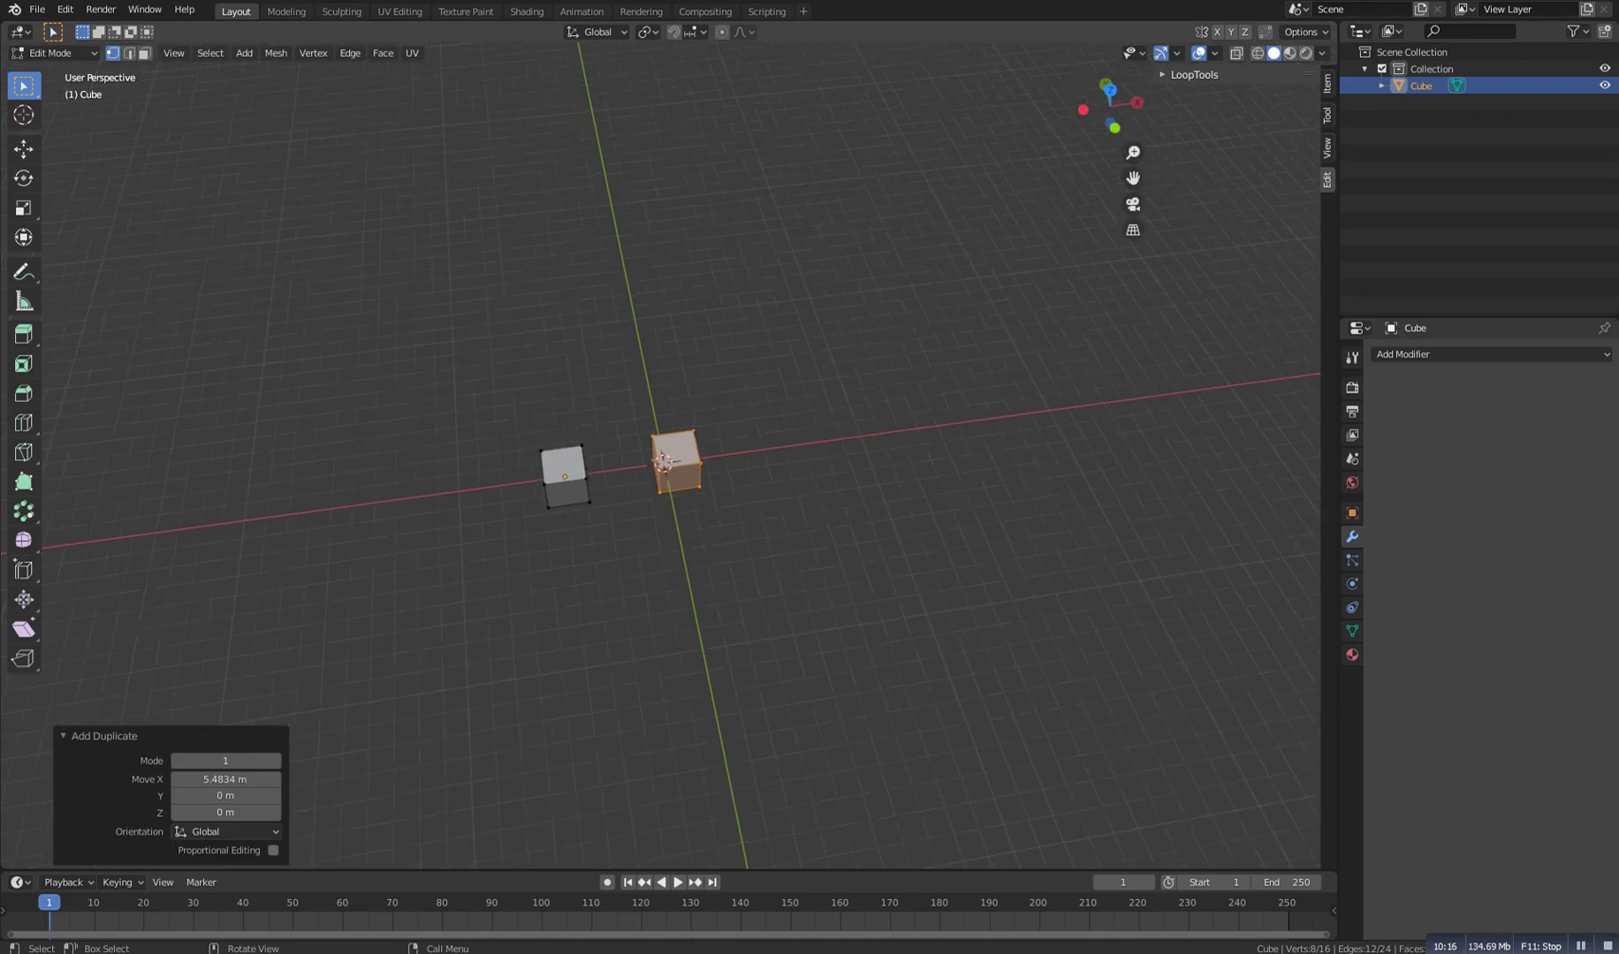
pyautogui.moveTo(671, 460); pyautogui.dragTo(618, 461, button='middle')
pyautogui.hotkey('shift', 'd')
pyautogui.press('x')
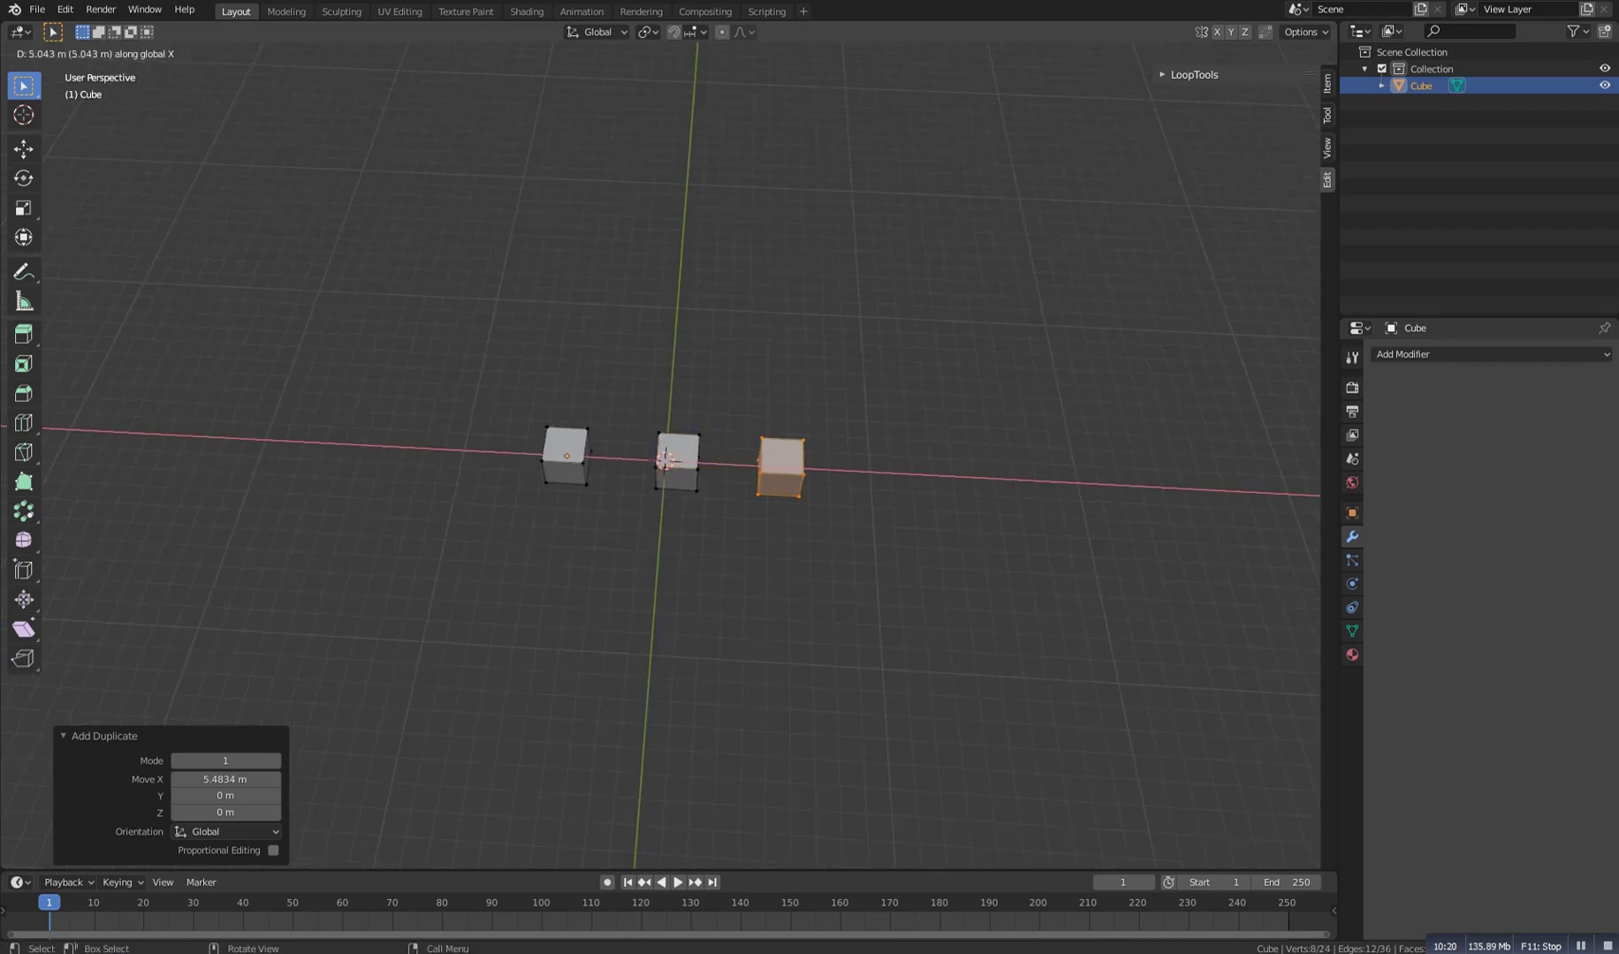
pyautogui.press('Return')
# Check the spacing from the top view and shift the third cube about -0.16 m along the X axis
pyautogui.press('KP_7')
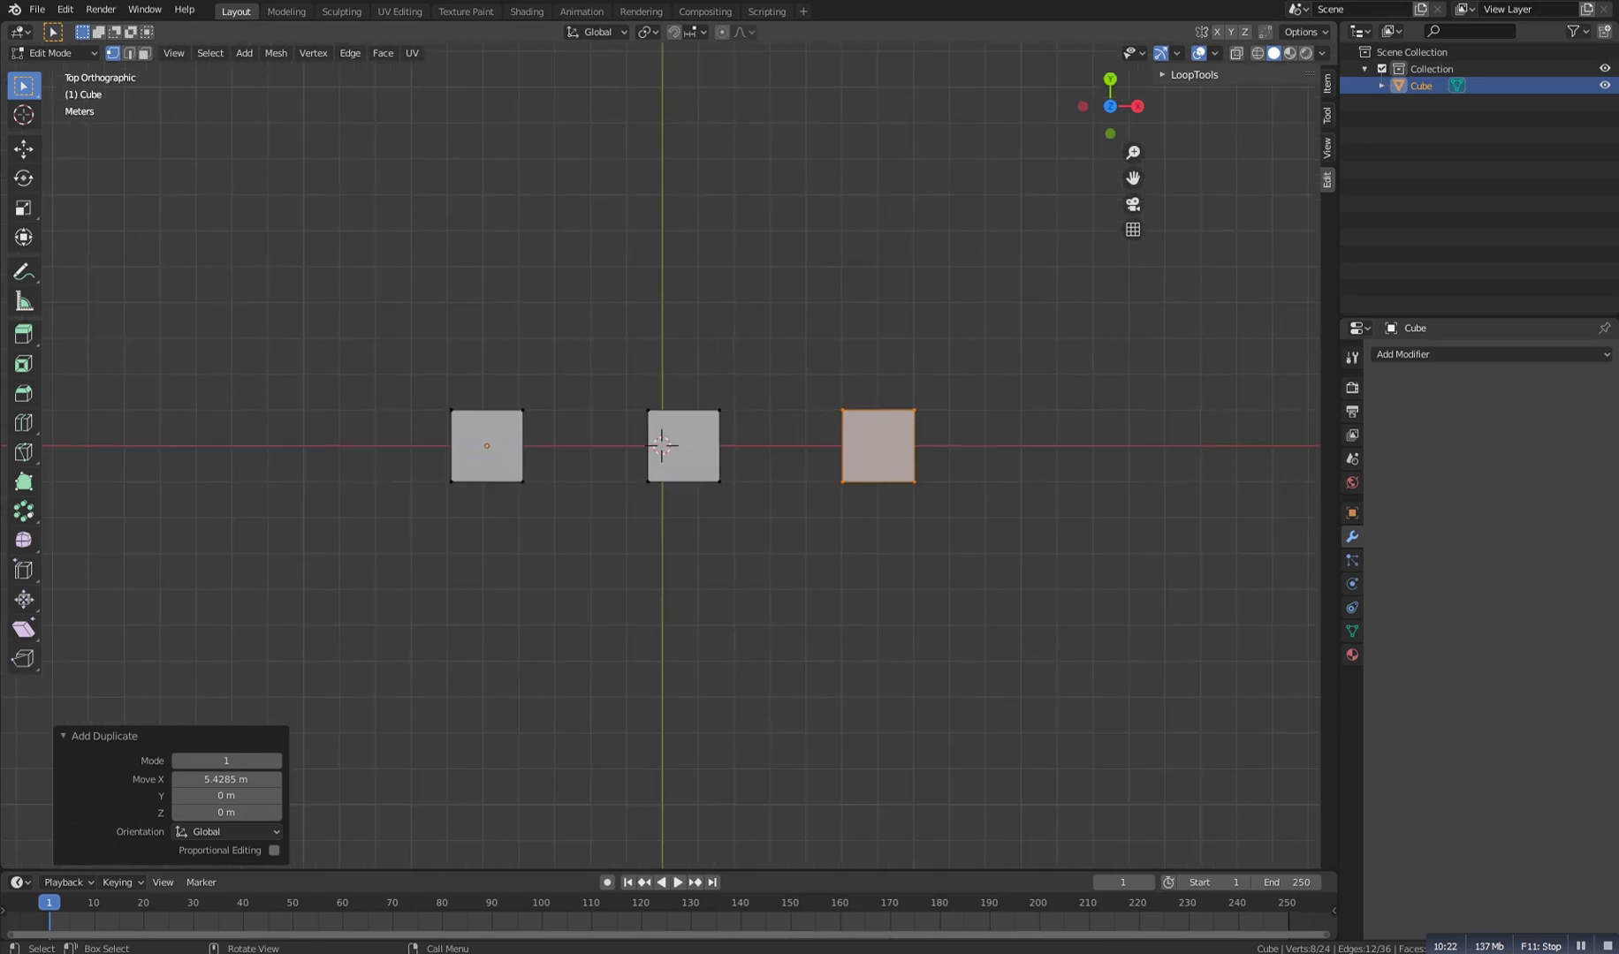
pyautogui.press('g')
pyautogui.press('x')
pyautogui.moveTo(662, 495); pyautogui.dragTo(624, 429, button='middle')
pyautogui.scroll(-1, 682, 407)
# Duplicate the third cube's mesh and place the fourth cube about 5.43 m along the X axis
pyautogui.hotkey('shift', 'd')
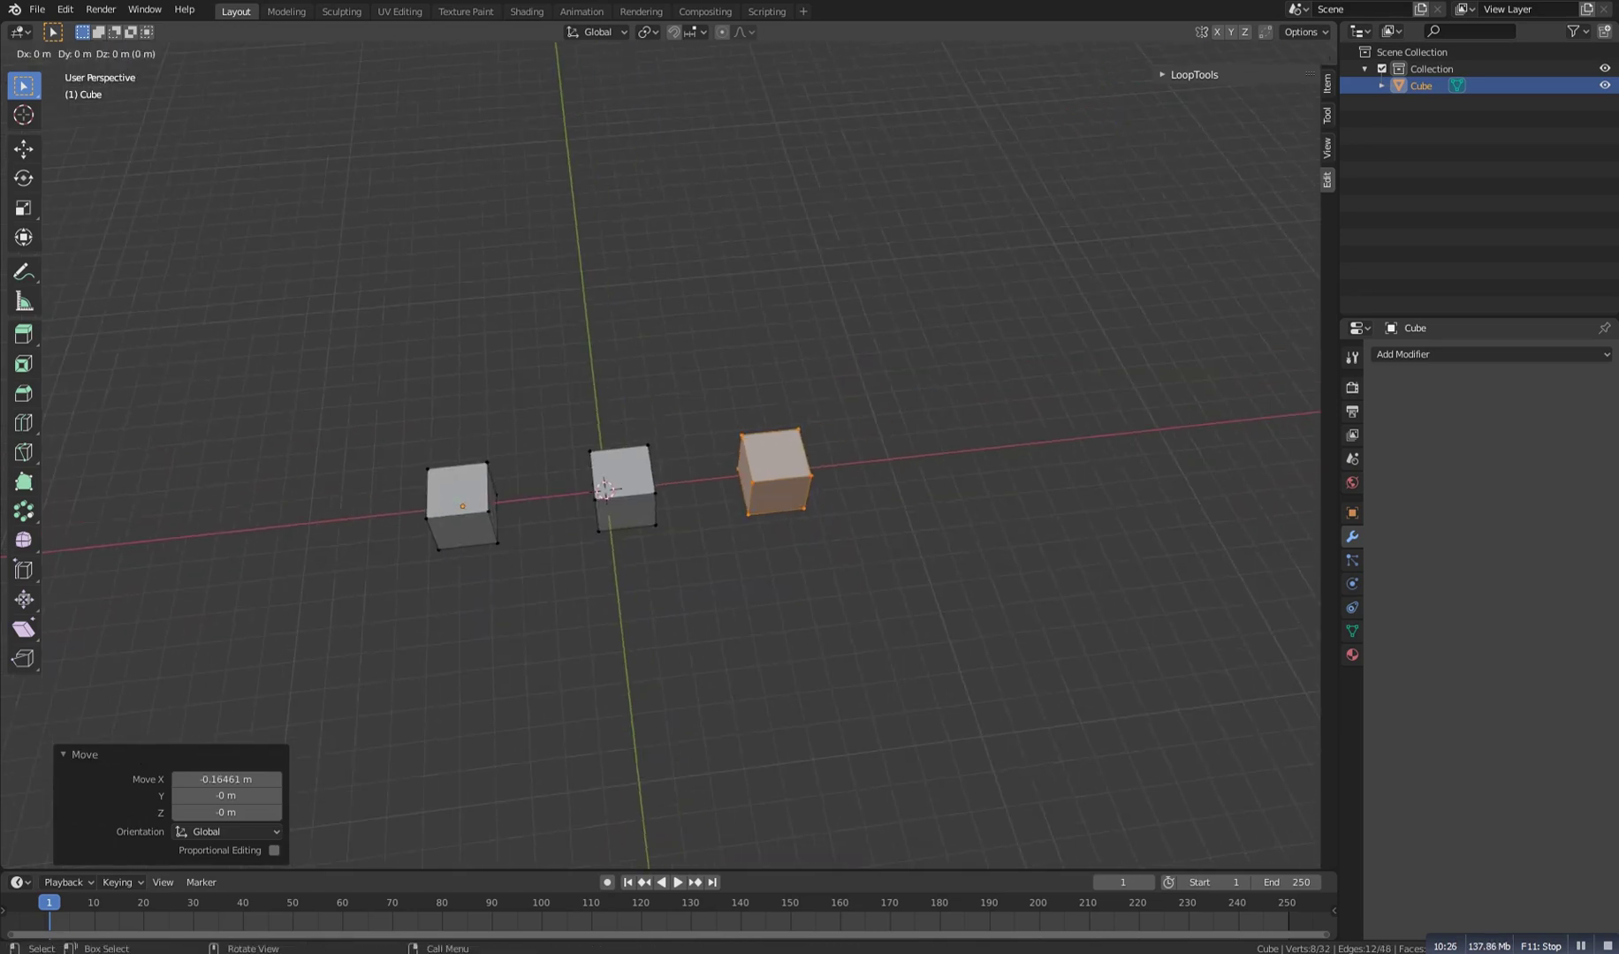
pyautogui.press('x')
pyautogui.press('Return')
pyautogui.keyDown('shift'); pyautogui.moveTo(892, 451); pyautogui.dragTo(592, 546, button='middle'); pyautogui.keyUp('shift')
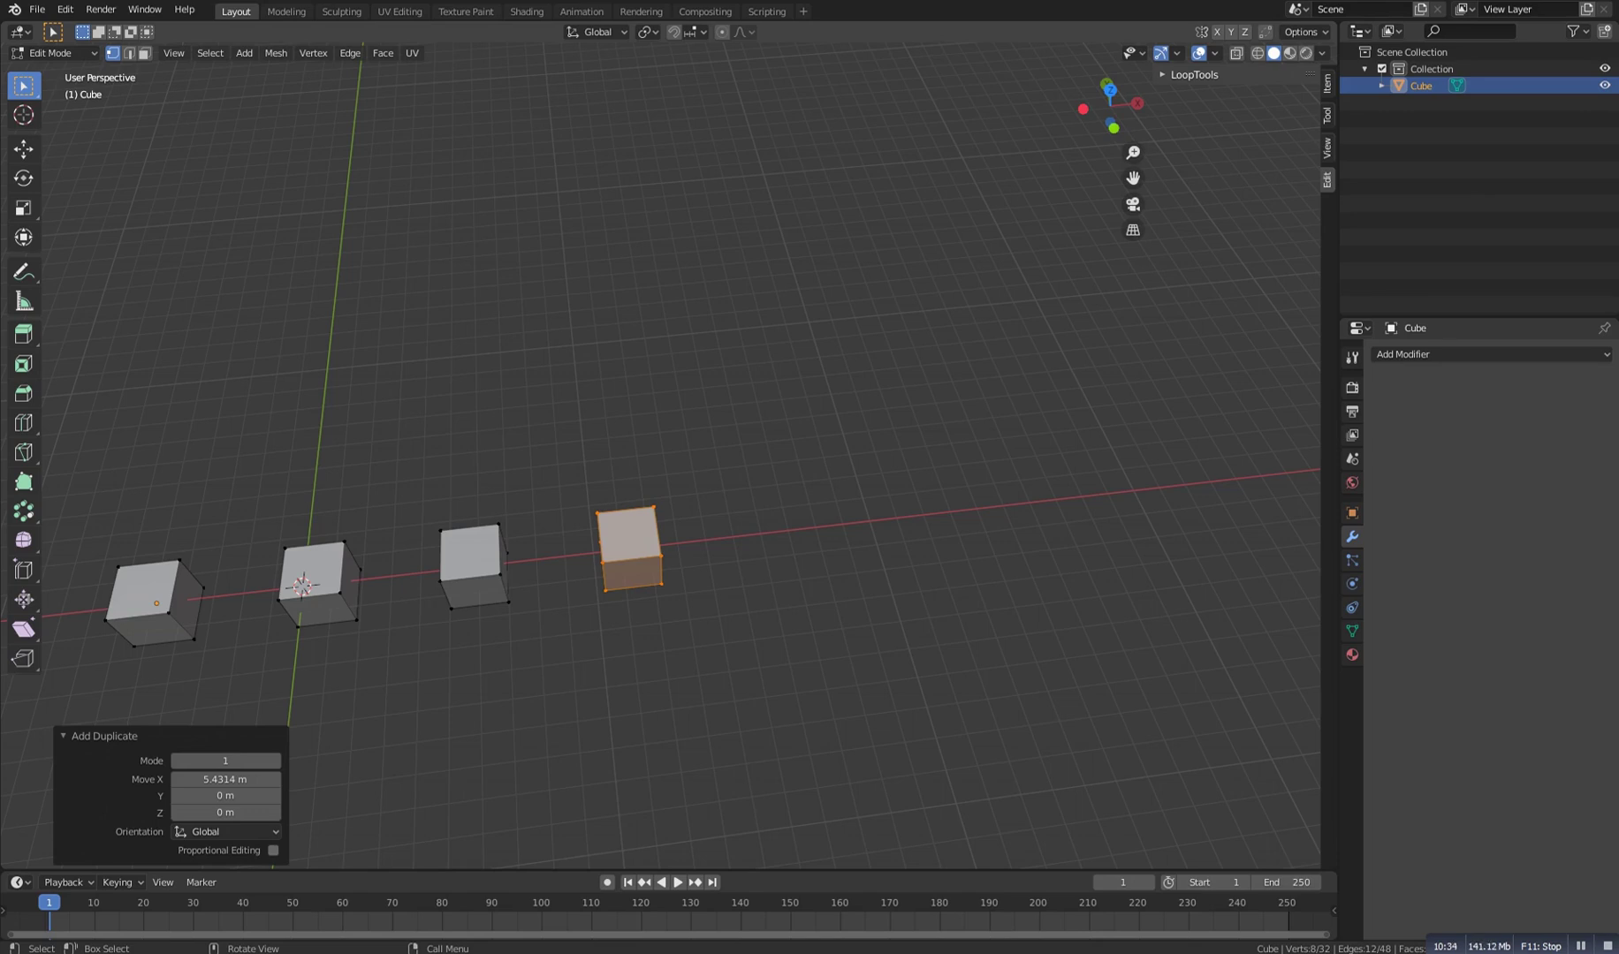
# Repeat the last duplication twelve times to extend the row of evenly spaced cubes along the X axis
pyautogui.hotkey('shift', 'r')
pyautogui.scroll(-3, 663, 460)
pyautogui.hotkey('shift', 'r')
pyautogui.hotkey('shift', 'r')
pyautogui.hotkey('shift', 'r')
pyautogui.hotkey('shift', 'r')
pyautogui.hotkey('shift', 'r')
pyautogui.scroll(-3, 663, 459)
pyautogui.hotkey('shift', 'r')
pyautogui.hotkey('shift', 'r')
pyautogui.hotkey('shift', 'r')
pyautogui.hotkey('shift', 'r')
pyautogui.hotkey('shift', 'r')
pyautogui.hotkey('shift', 'r')
pyautogui.moveTo(663, 460); pyautogui.dragTo(672, 424, button='middle')
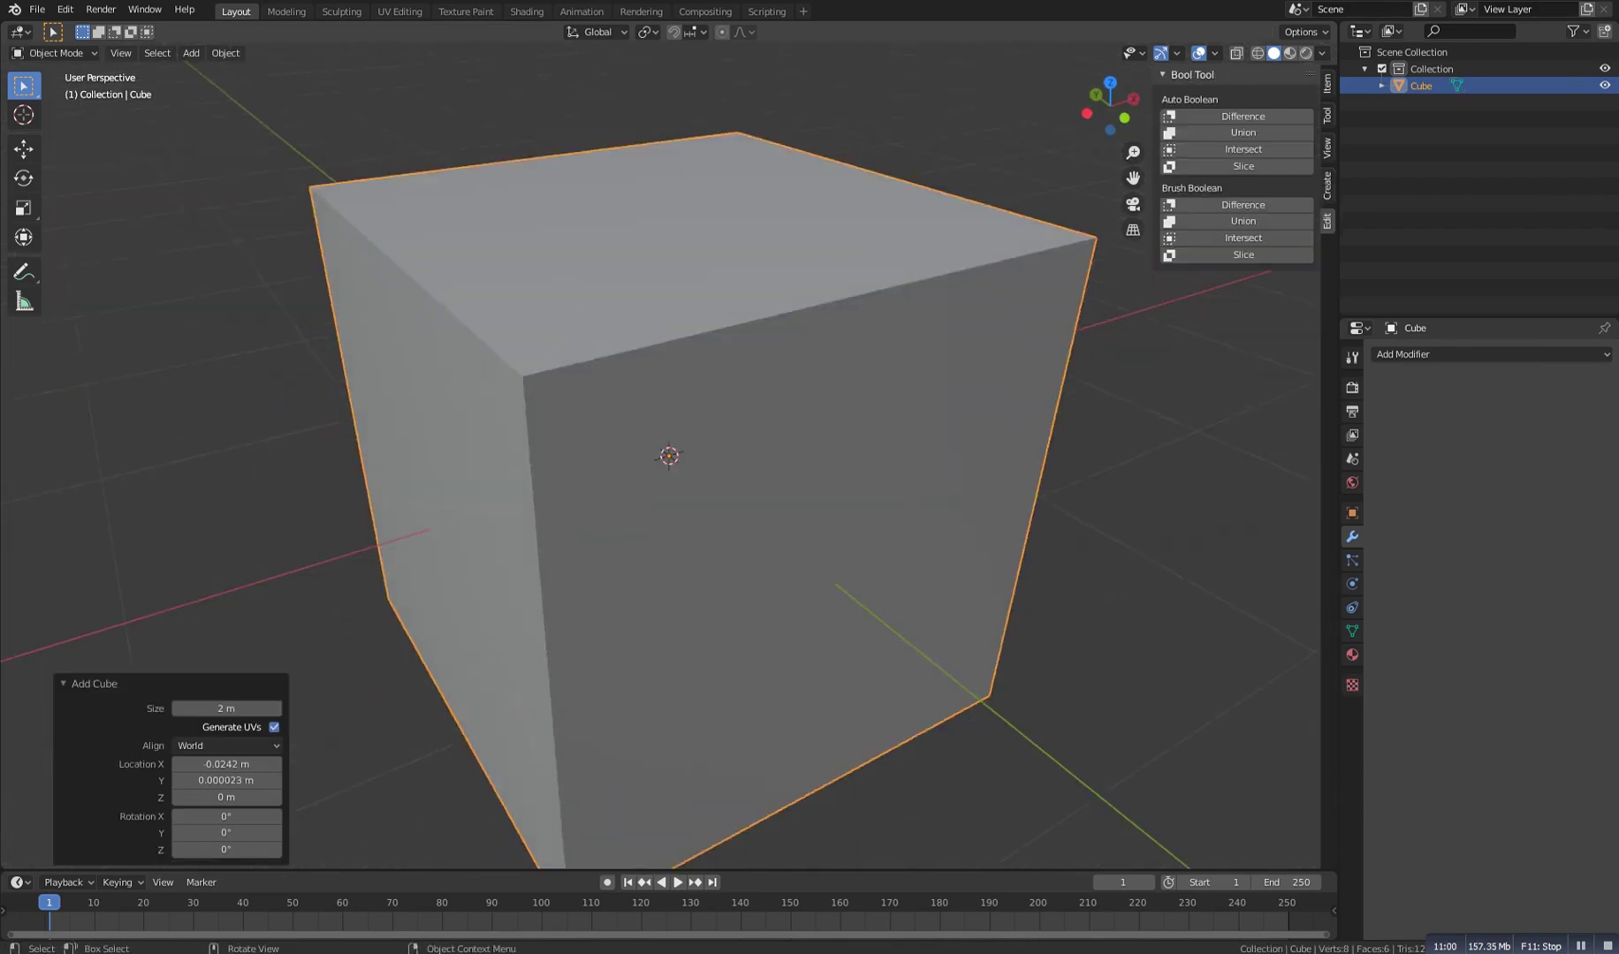
# Deselect the new cube's mesh and add one vertical loop cut, slid to a factor of about 0.604
pyautogui.scroll(-5, 669, 455)
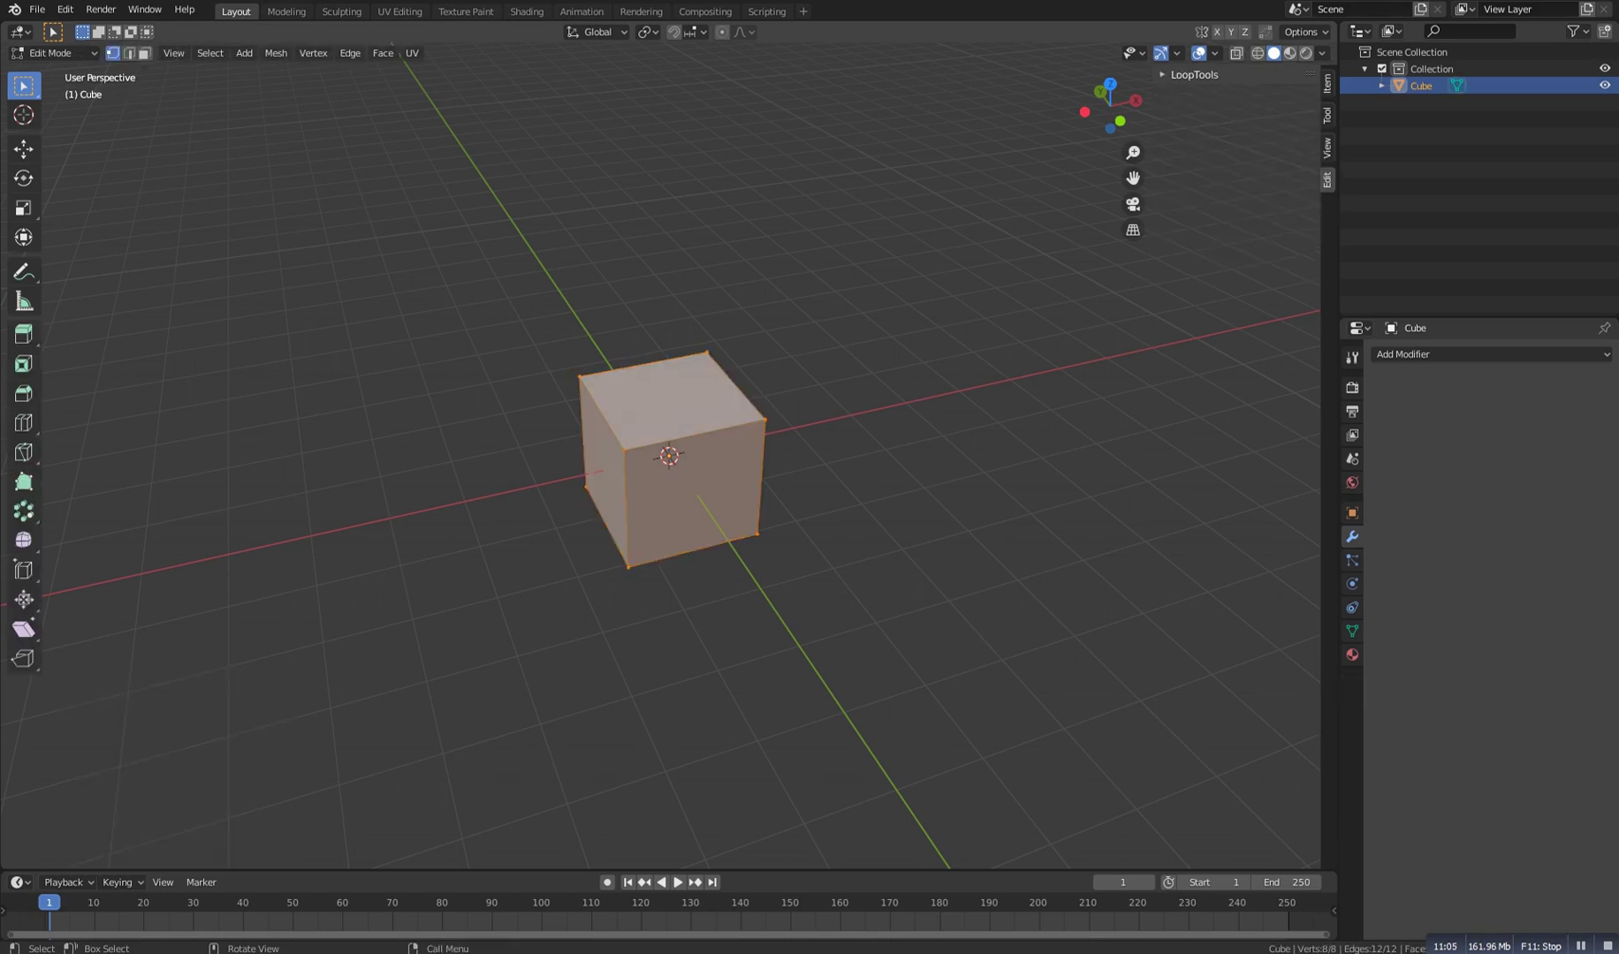
pyautogui.hotkey('alt', 'a')
pyautogui.scroll(2, 669, 455)
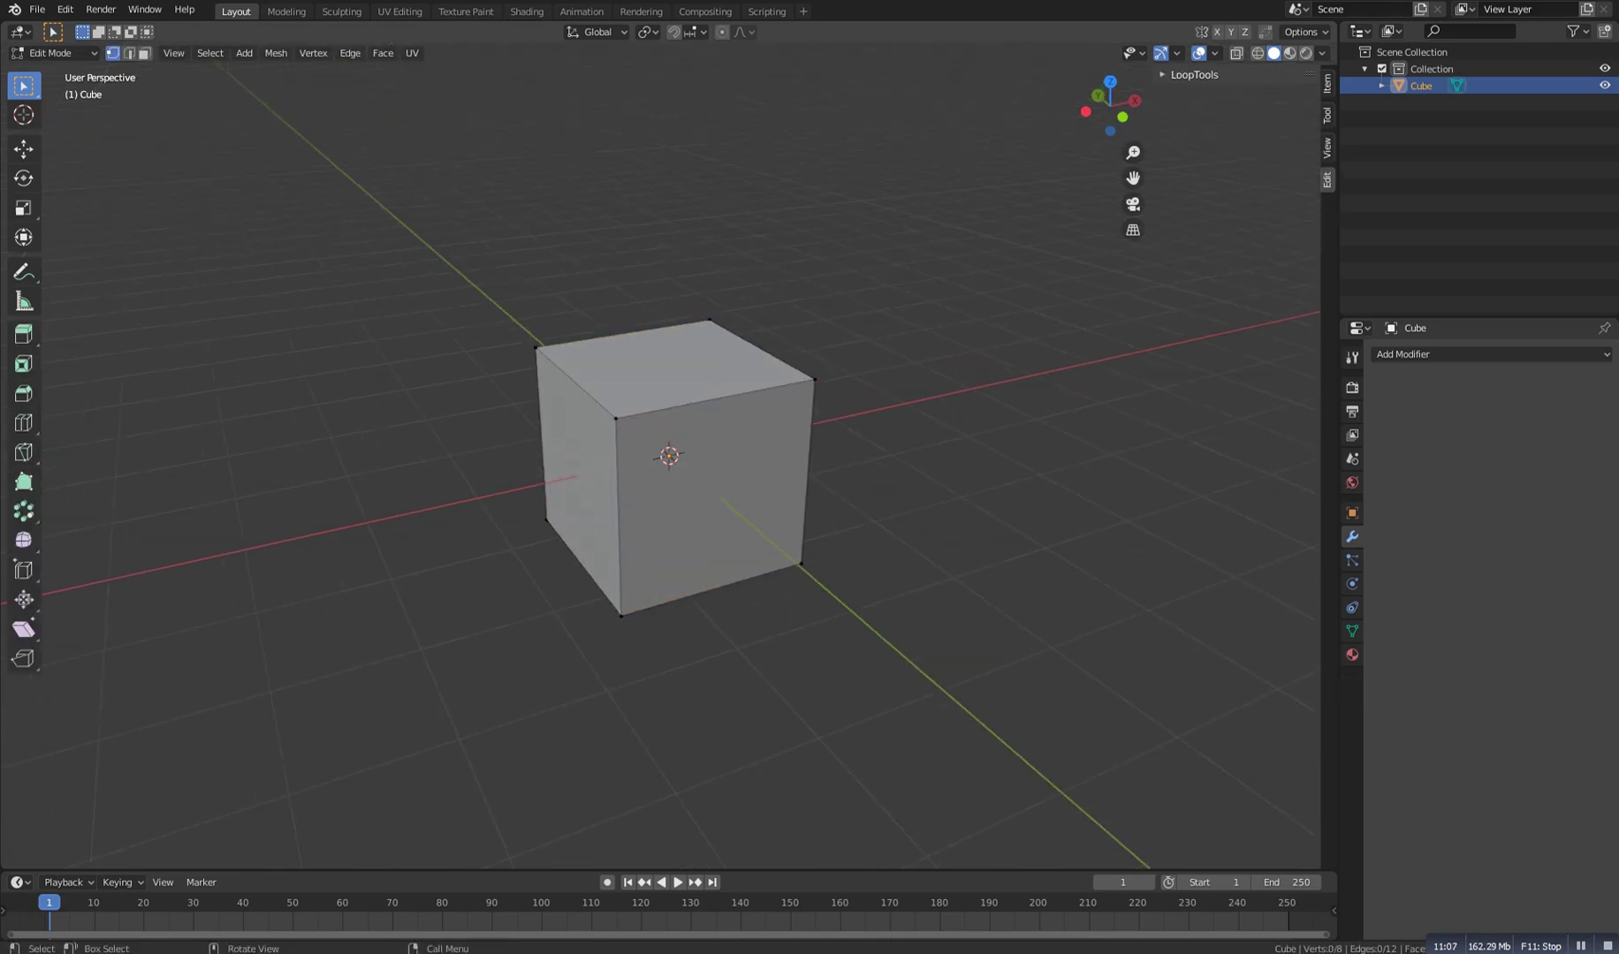
pyautogui.moveTo(669, 455); pyautogui.dragTo(603, 442, button='middle')
pyautogui.scroll(1, 602, 442)
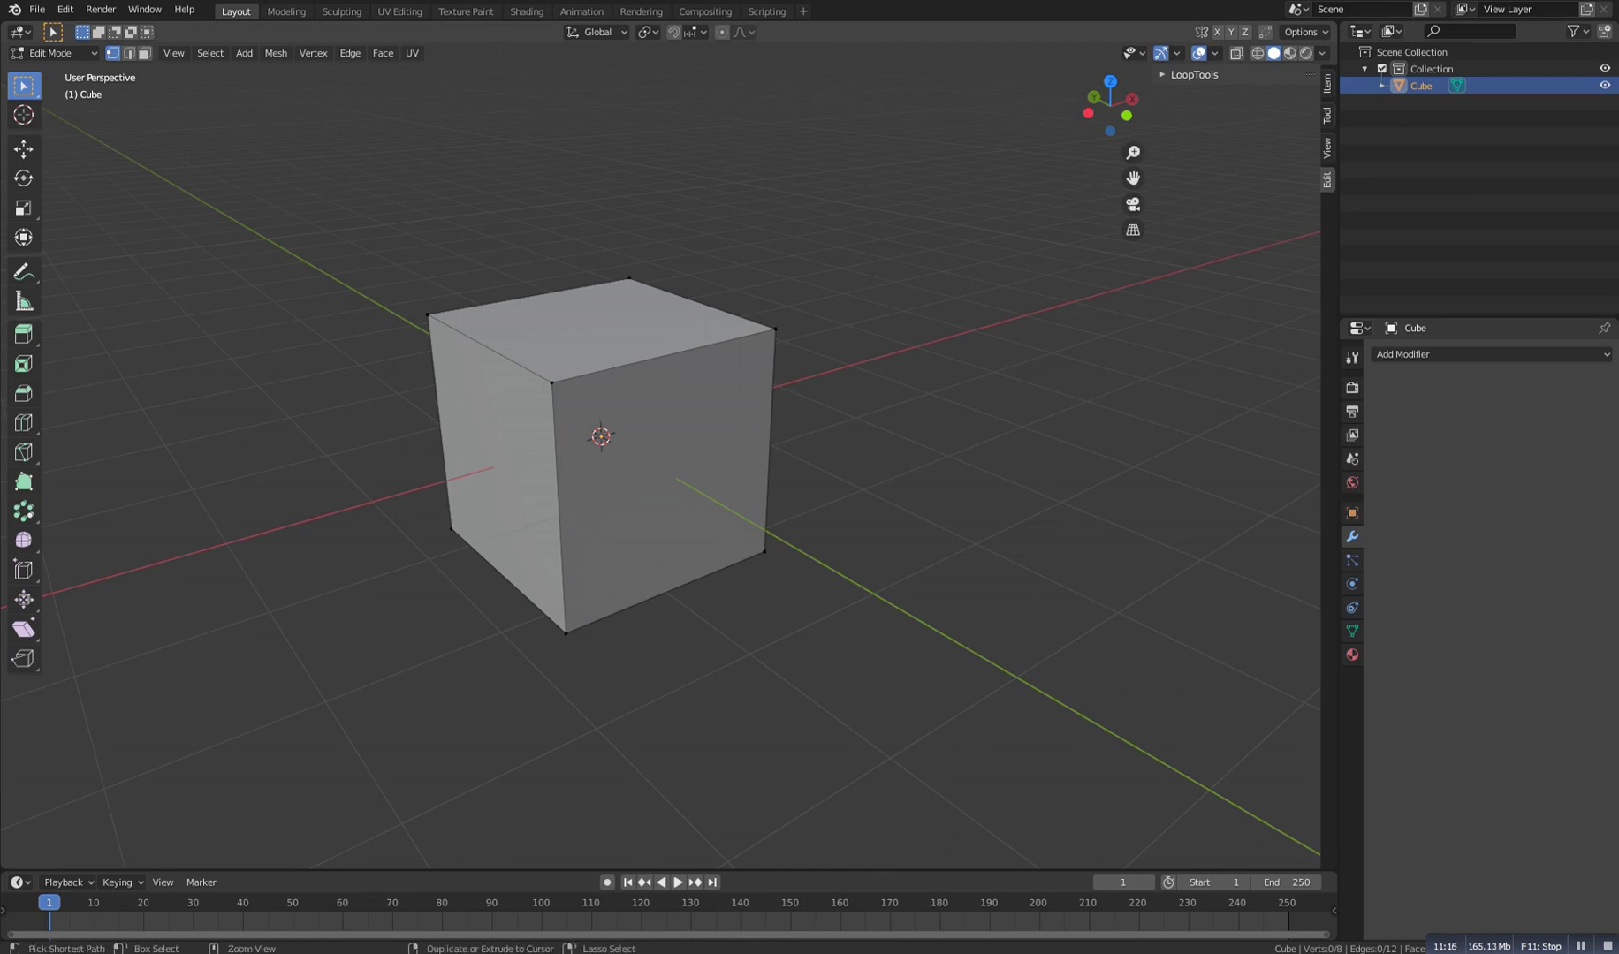
pyautogui.hotkey('ctrl', 'r')
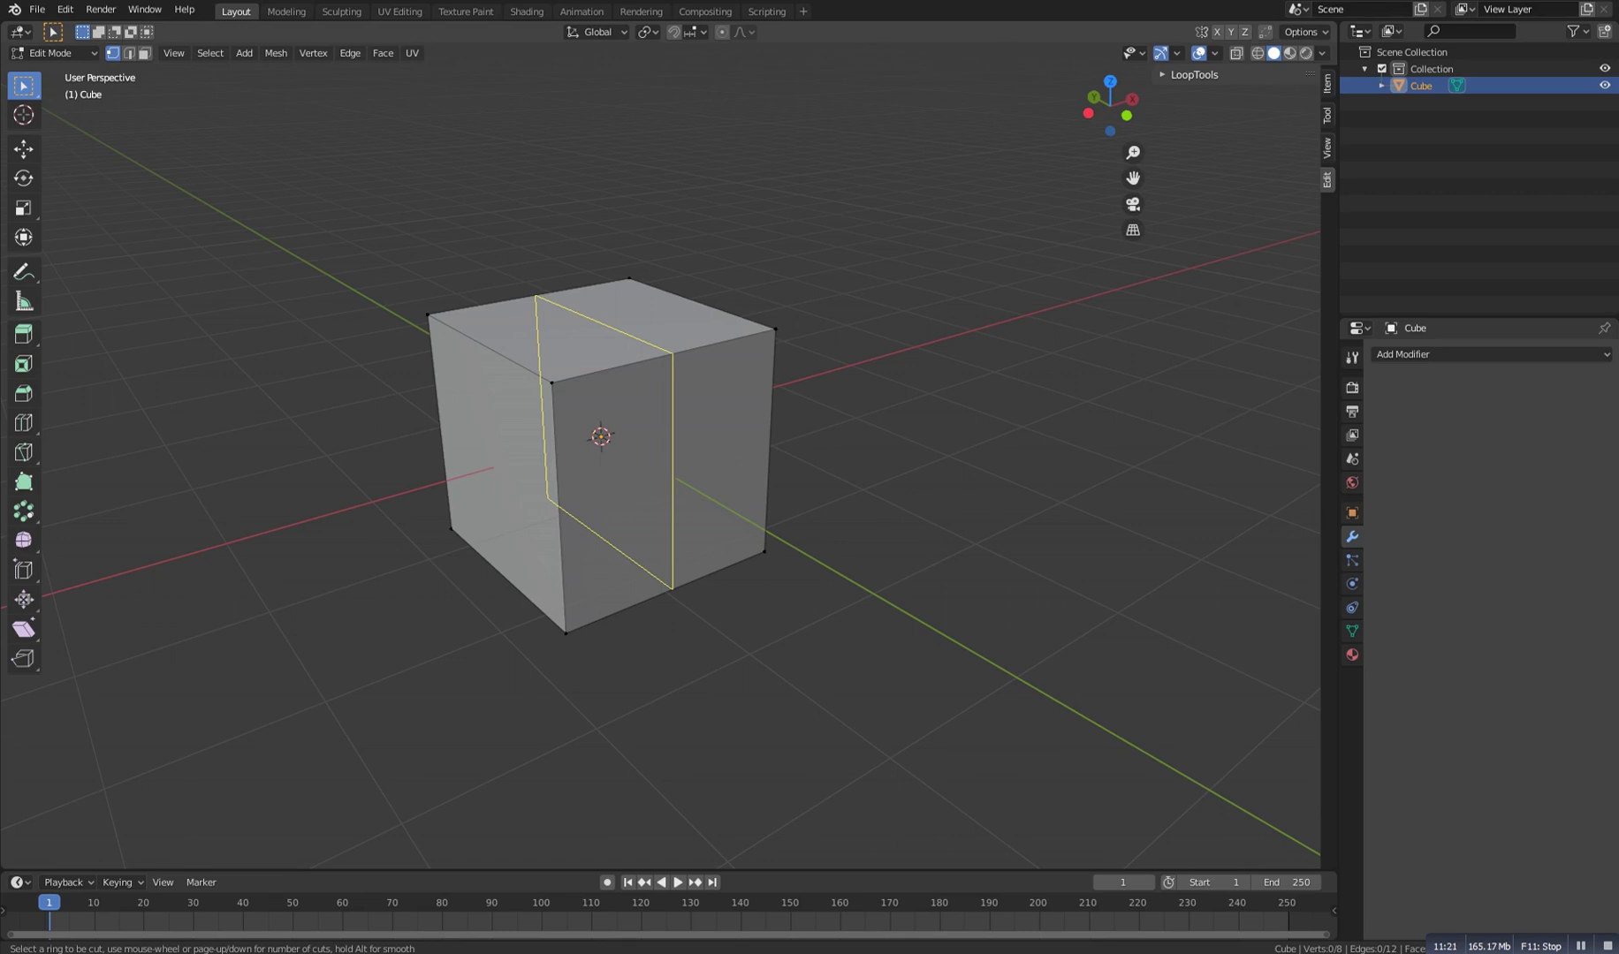
pyautogui.click(669, 354)
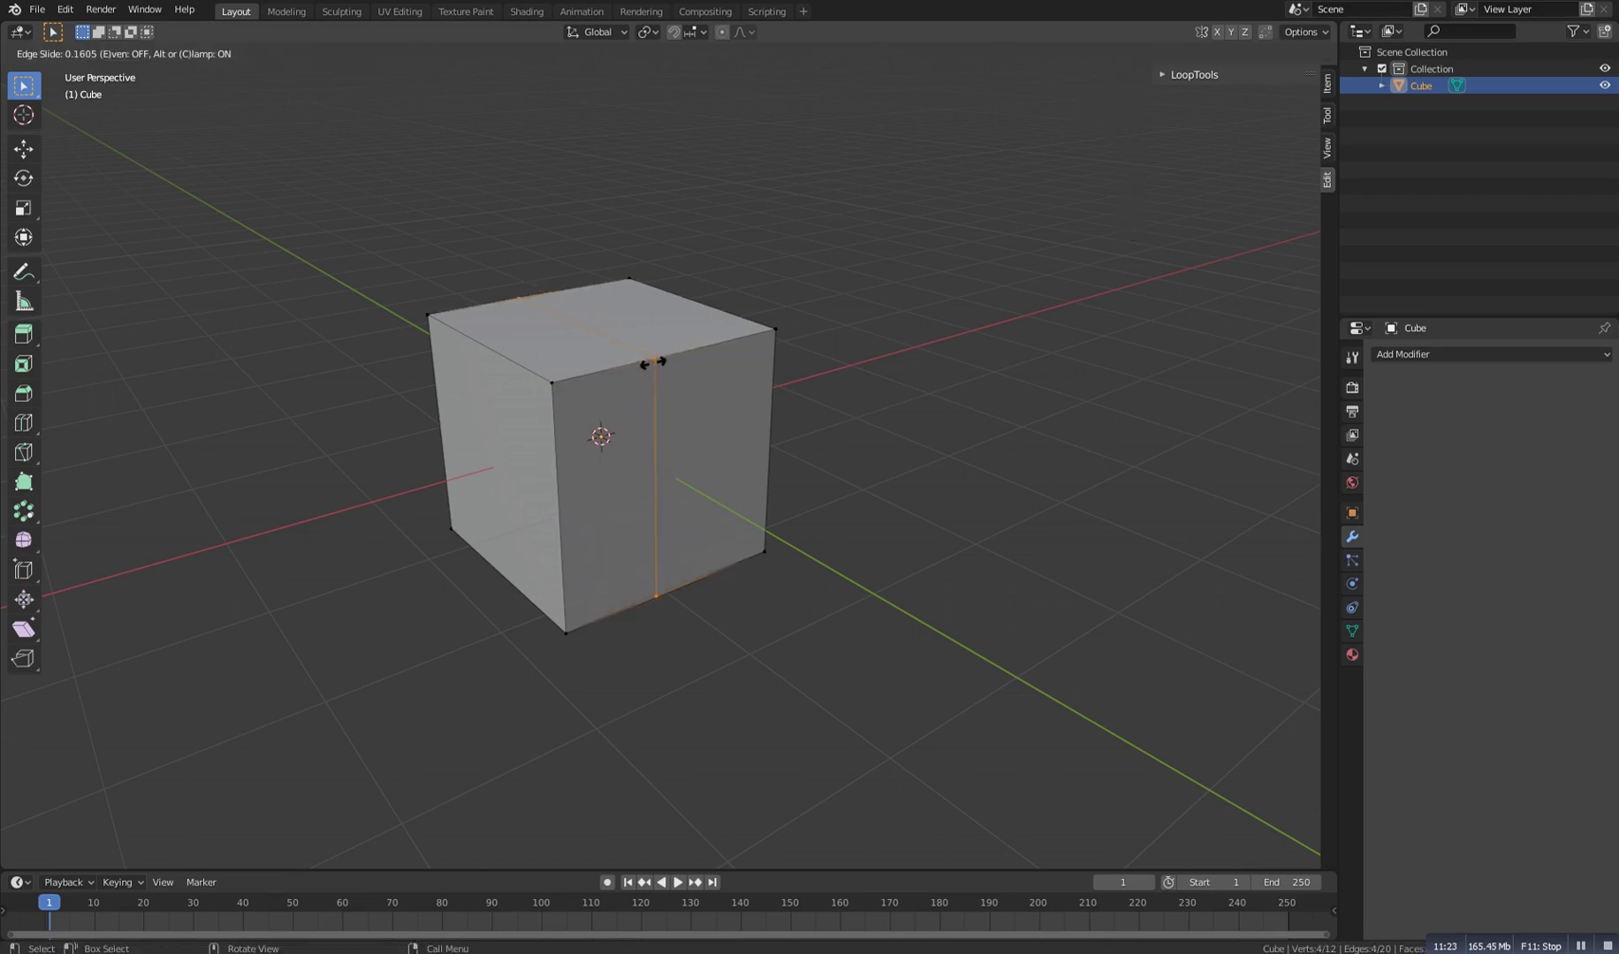
pyautogui.click(608, 372)
# Add a second vertical loop cut near the cube's opposite side, slid to a factor of about -0.533
pyautogui.moveTo(609, 380); pyautogui.dragTo(536, 403, button='middle')
pyautogui.hotkey('ctrl', 'r')
pyautogui.click(659, 400)
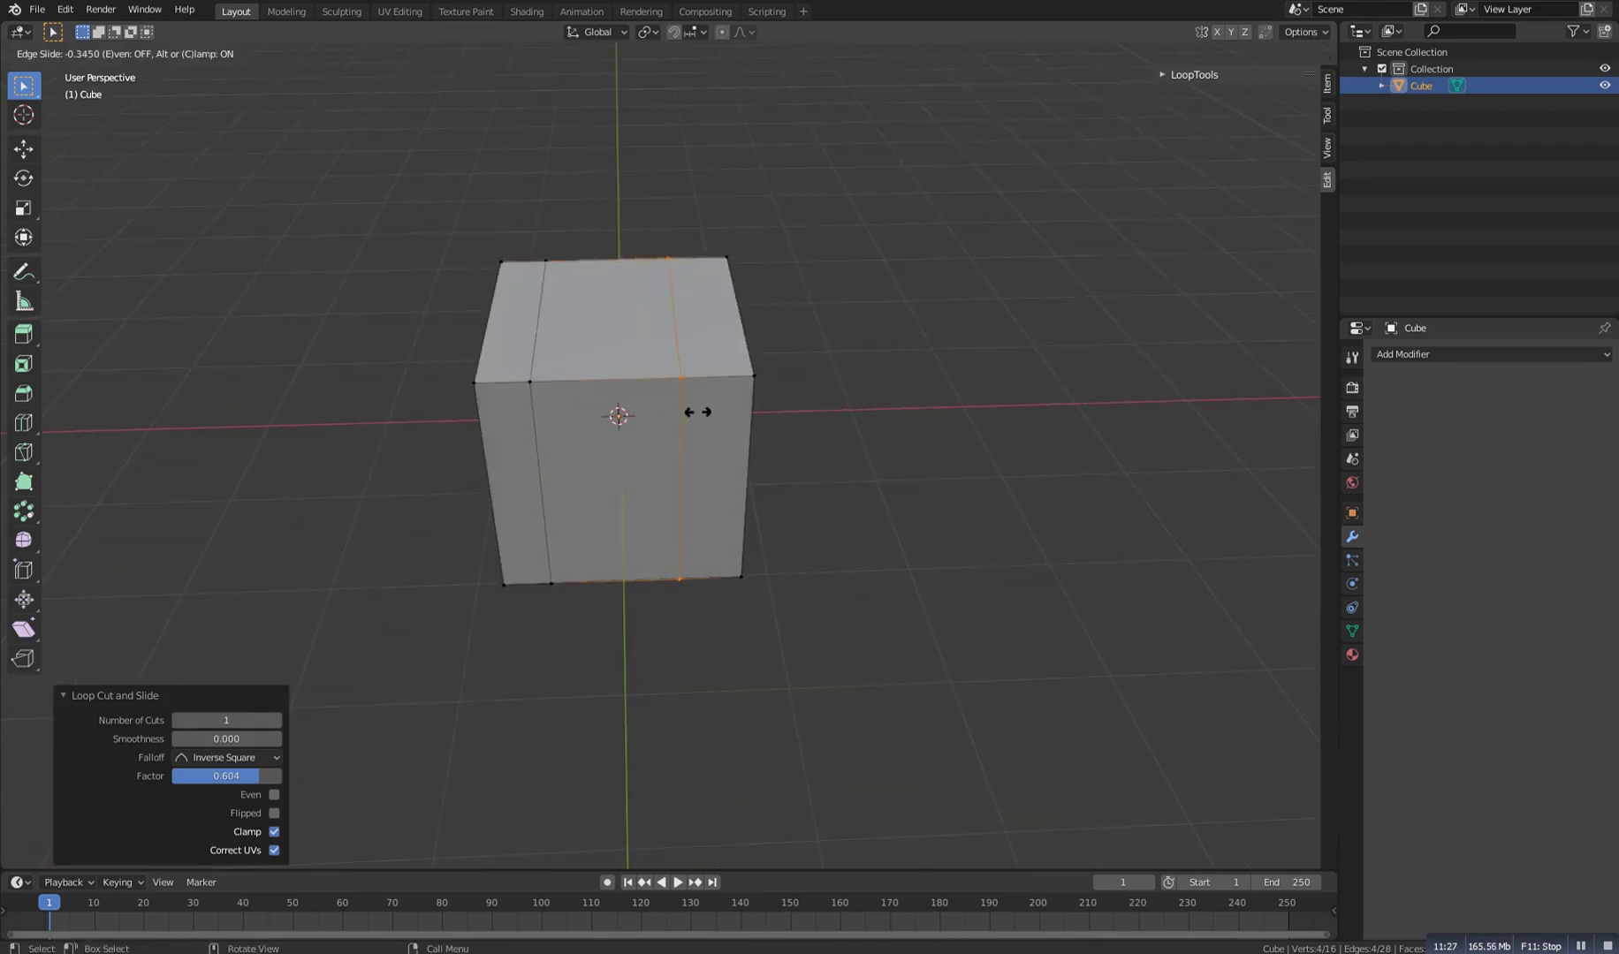
pyautogui.click(717, 414)
# Add a horizontal loop cut around the cube and slide it up toward the top face
pyautogui.moveTo(718, 416); pyautogui.dragTo(747, 386, button='middle')
pyautogui.hotkey('ctrl', 'r')
pyautogui.click(697, 412)
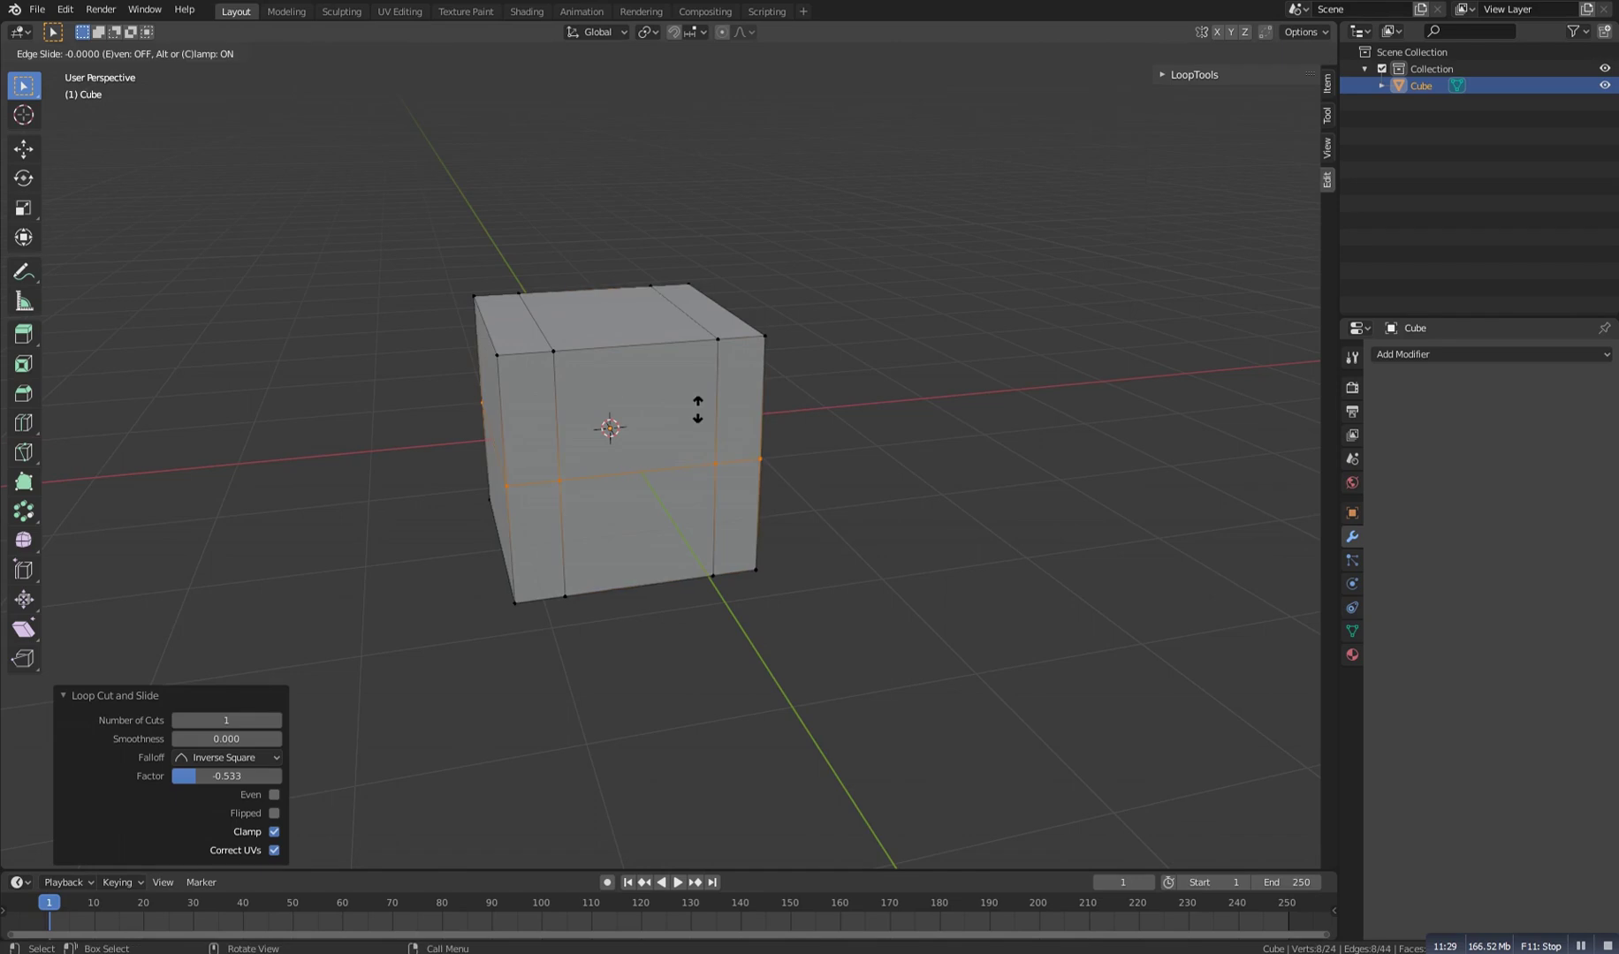
pyautogui.click(703, 351)
pyautogui.moveTo(703, 354)
pyautogui.mouseDown(button='middle')
pyautogui.moveTo(729, 347)
pyautogui.moveTo(706, 336)
pyautogui.mouseUp(button='middle')
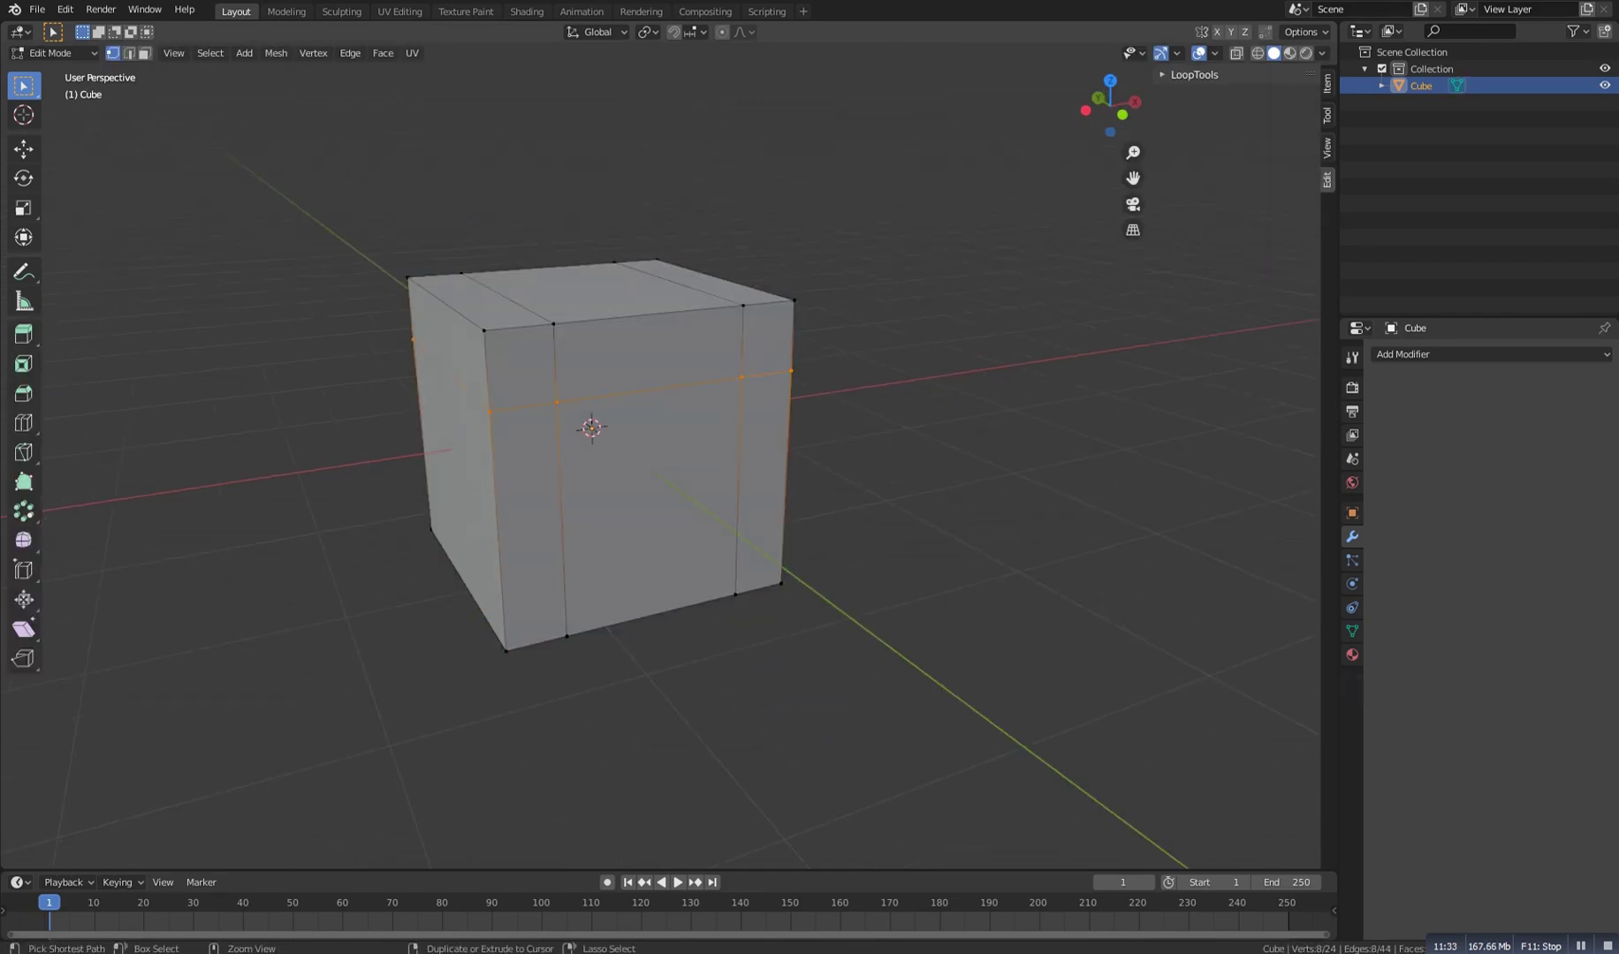
pyautogui.hotkey('ctrl', 'r')
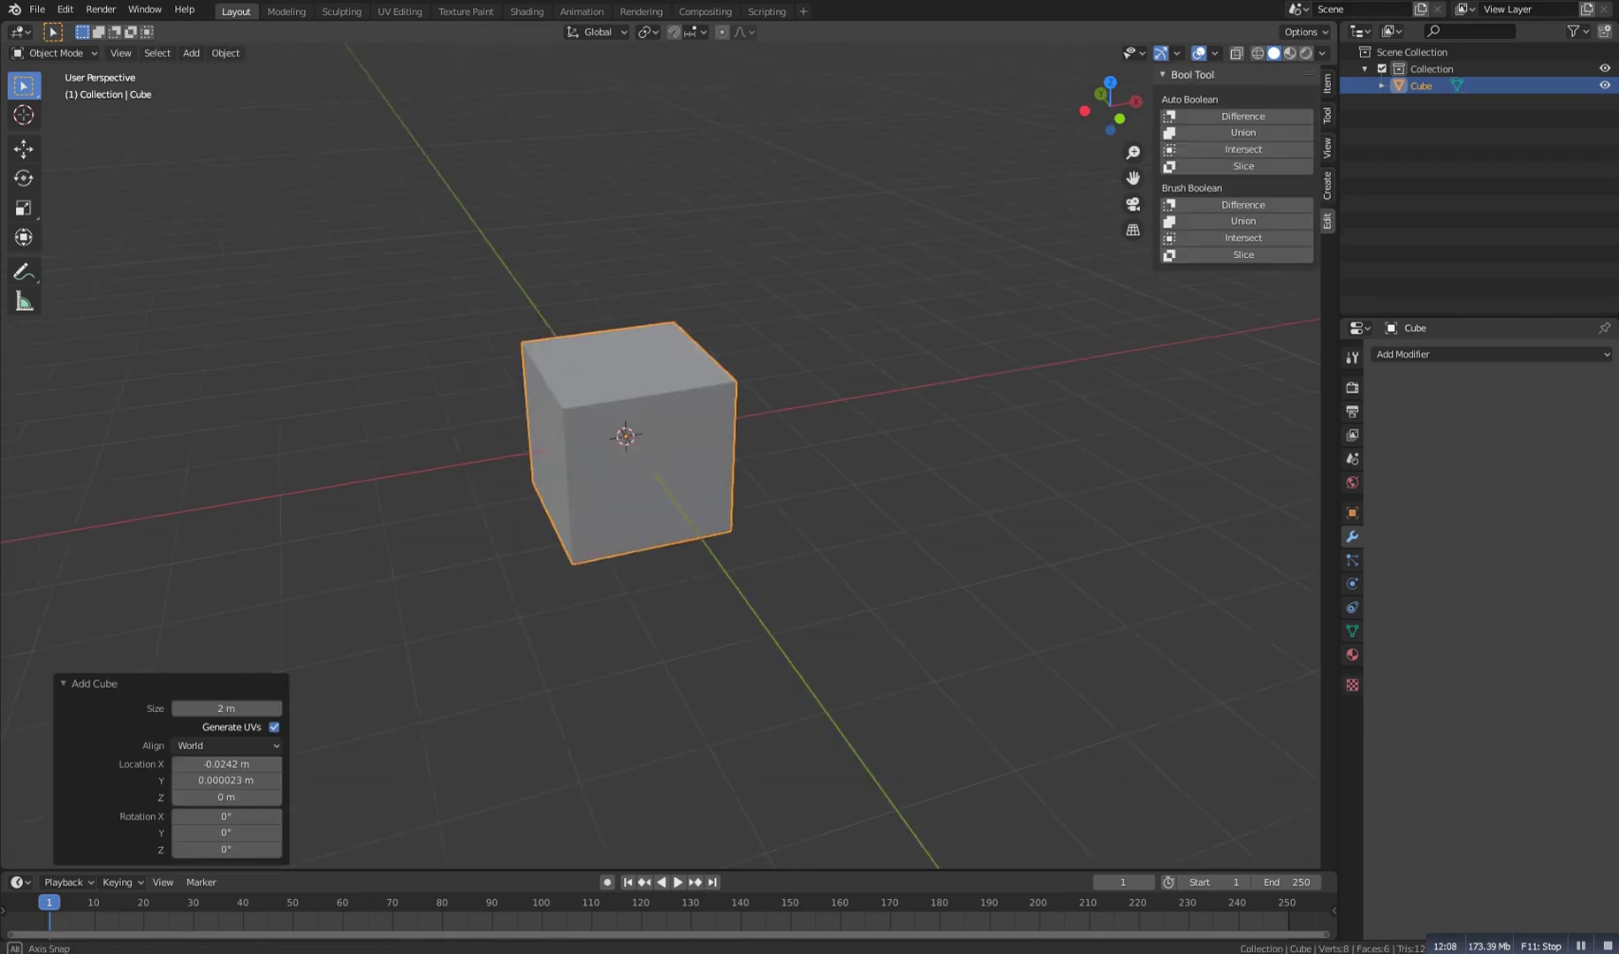
# Inset the top face of the fresh cube in Edit Mode by a thickness of about 0.41
pyautogui.press('Tab')
pyautogui.moveTo(660, 457); pyautogui.dragTo(661, 496, button='middle')
pyautogui.scroll(4, 661, 496)
pyautogui.hotkey('alt', 'a')
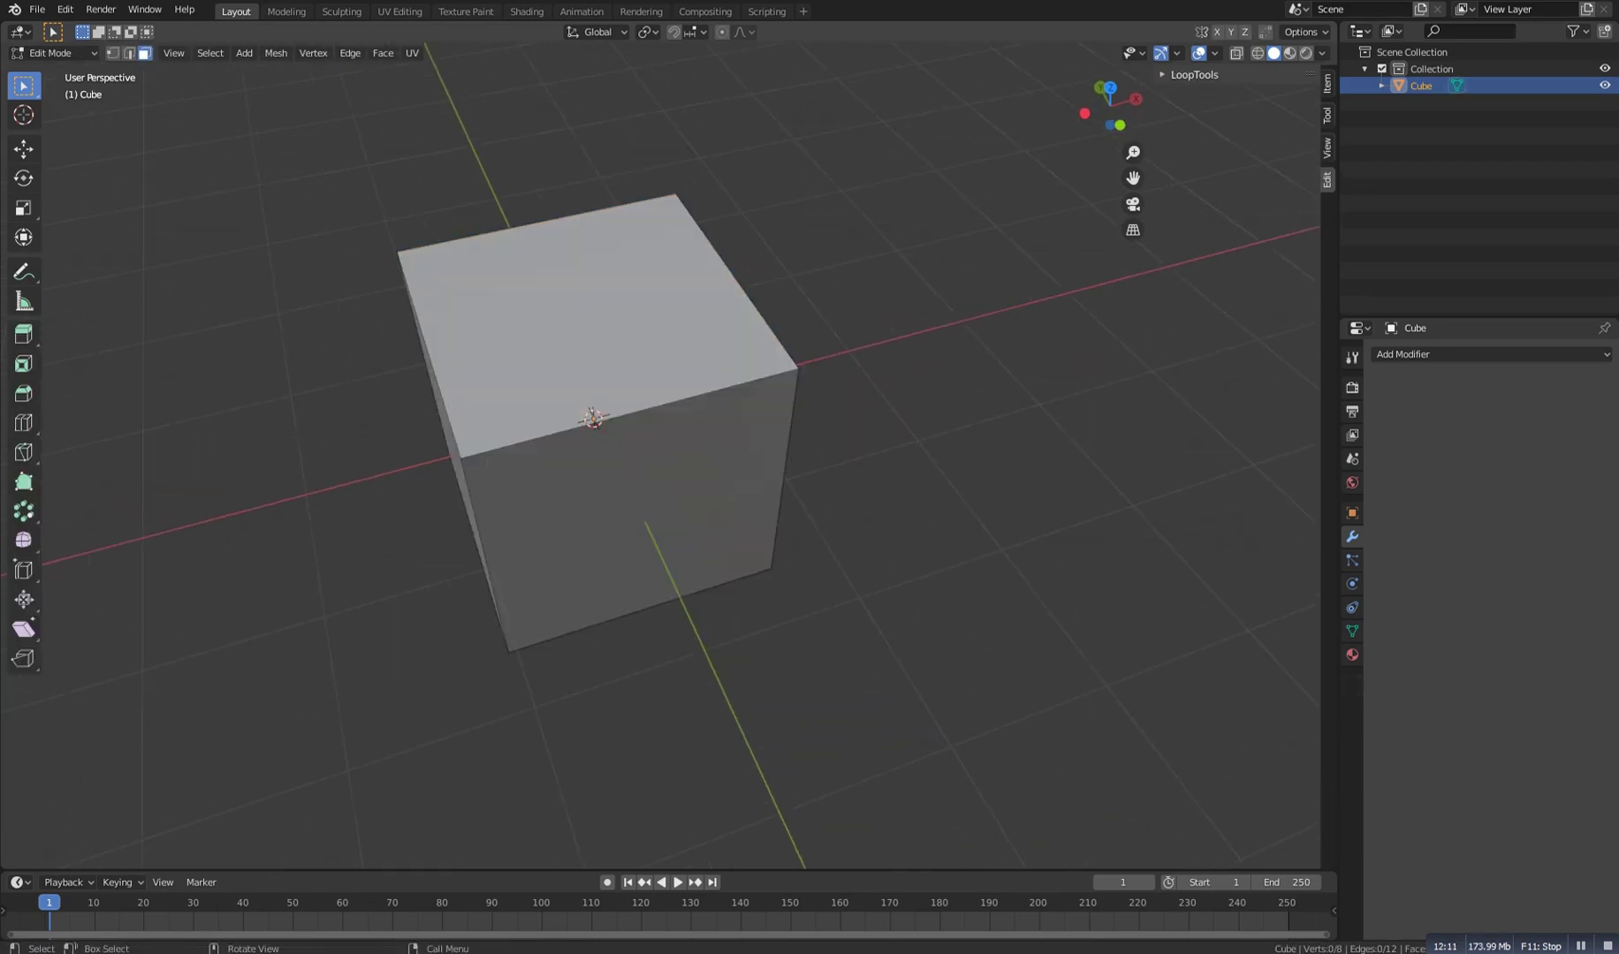
pyautogui.click(605, 323)
pyautogui.scroll(-3, 605, 323)
pyautogui.moveTo(604, 324); pyautogui.dragTo(606, 334, button='middle')
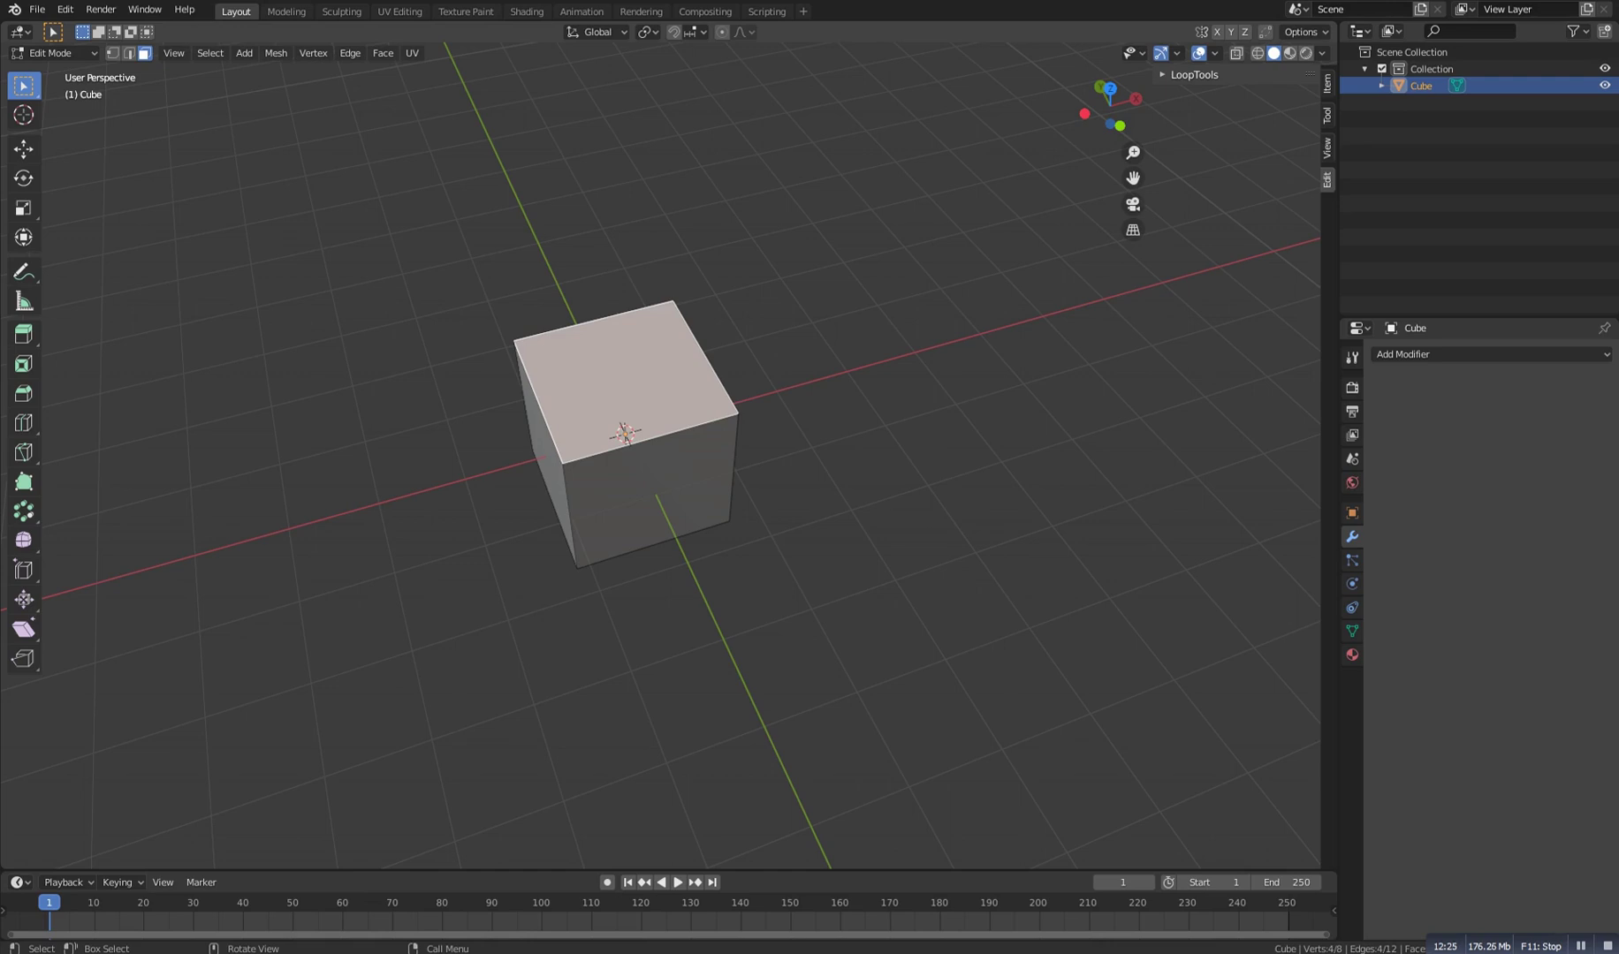
pyautogui.press('i')
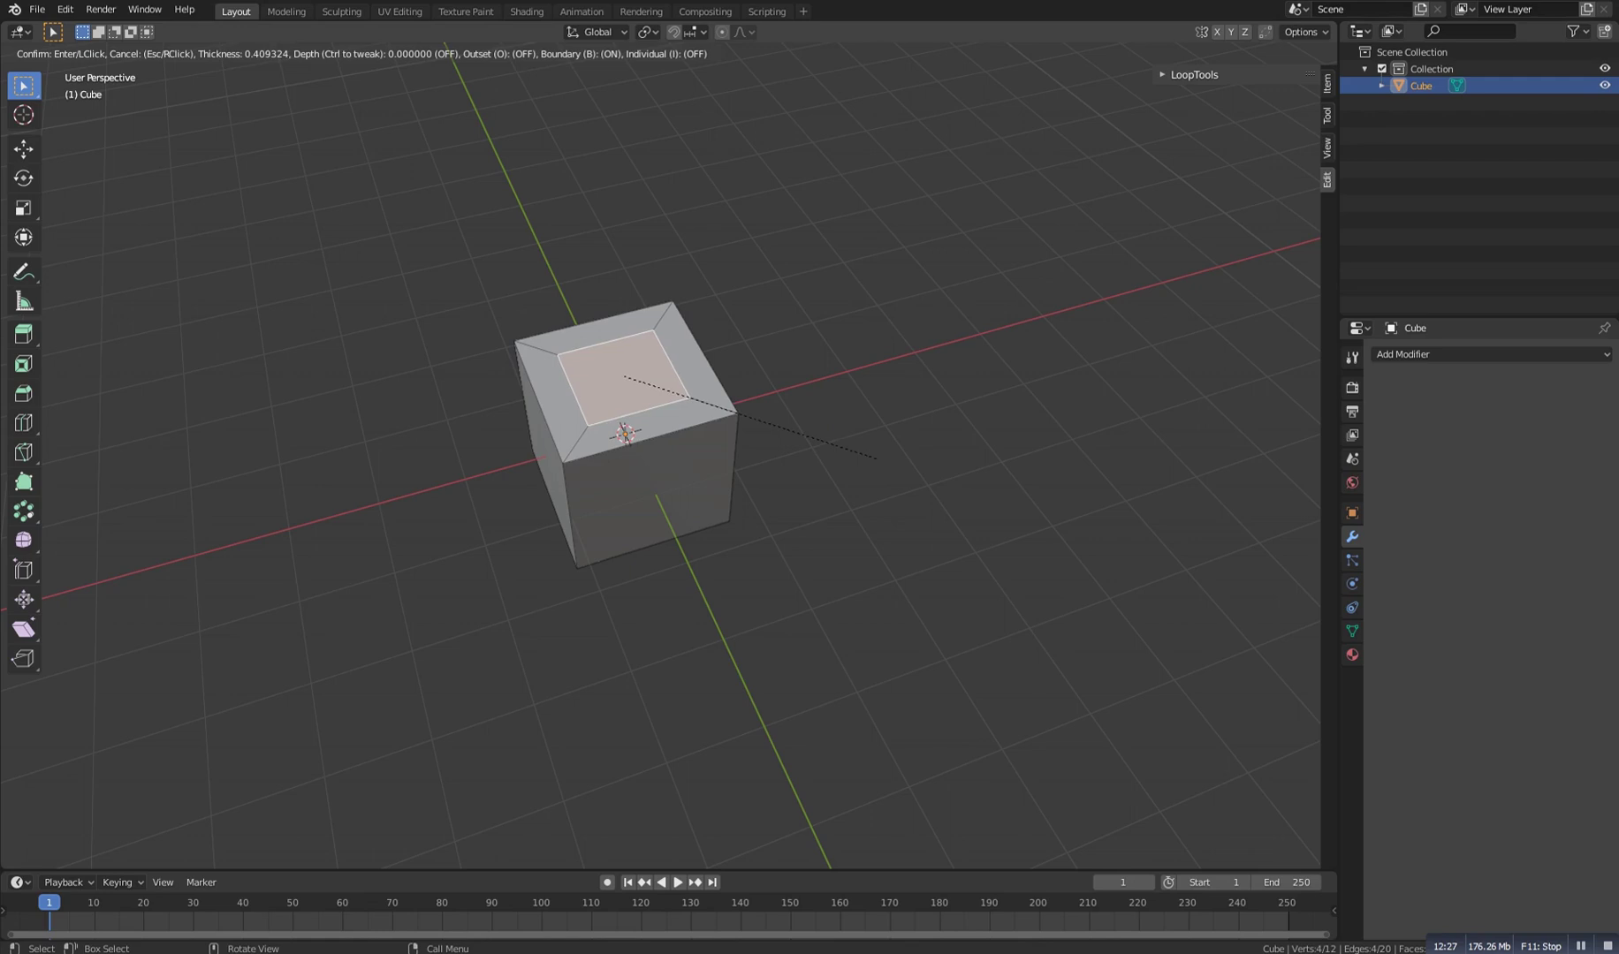
pyautogui.click(870, 456)
pyautogui.moveTo(869, 456); pyautogui.dragTo(849, 469, button='middle')
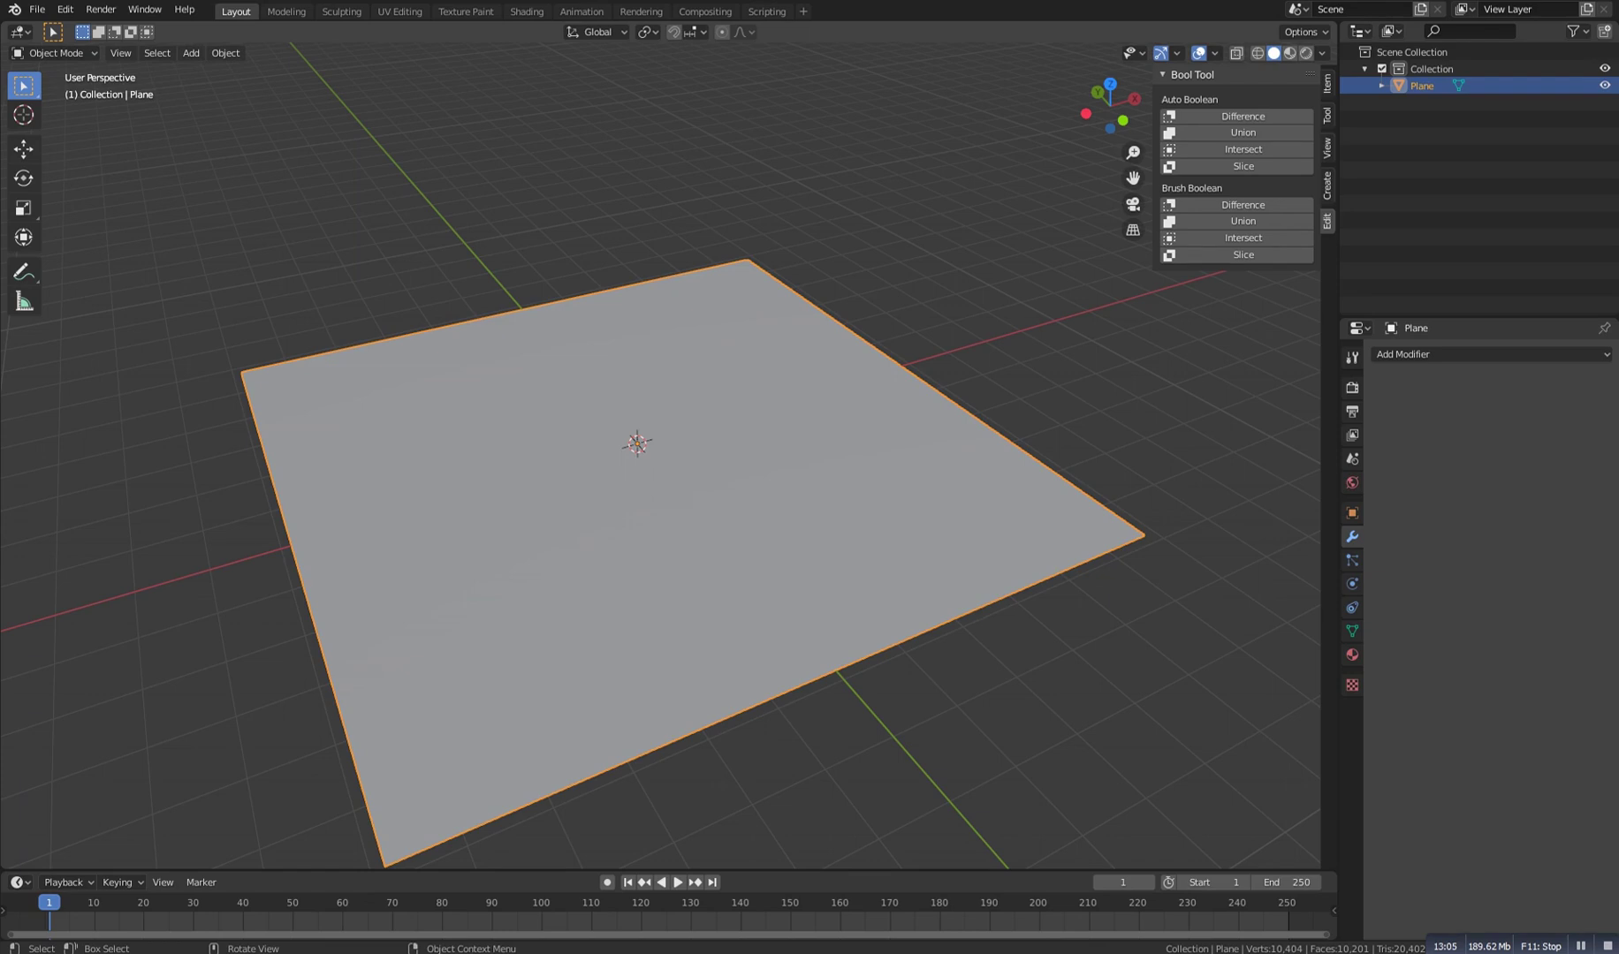
# Enter Edit Mode on the densely subdivided plane and turn on proportional editing
pyautogui.press('Tab')
pyautogui.press('Tab')
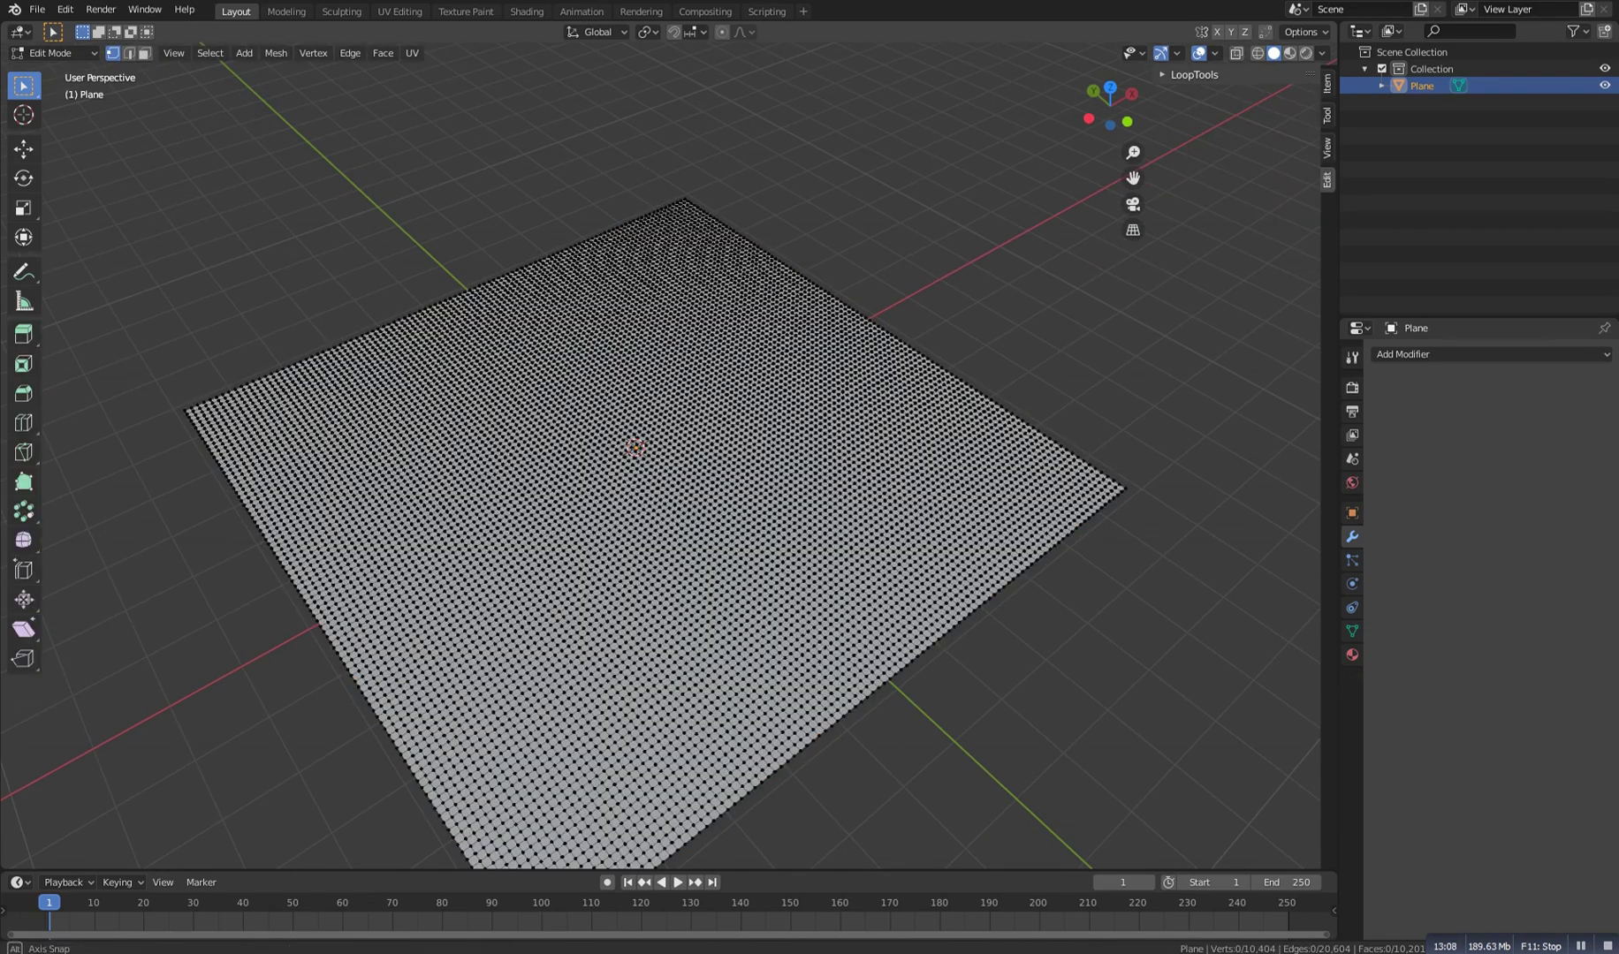
pyautogui.keyDown('alt'); pyautogui.moveTo(672, 530); pyautogui.dragTo(795, 495); pyautogui.keyUp('alt')
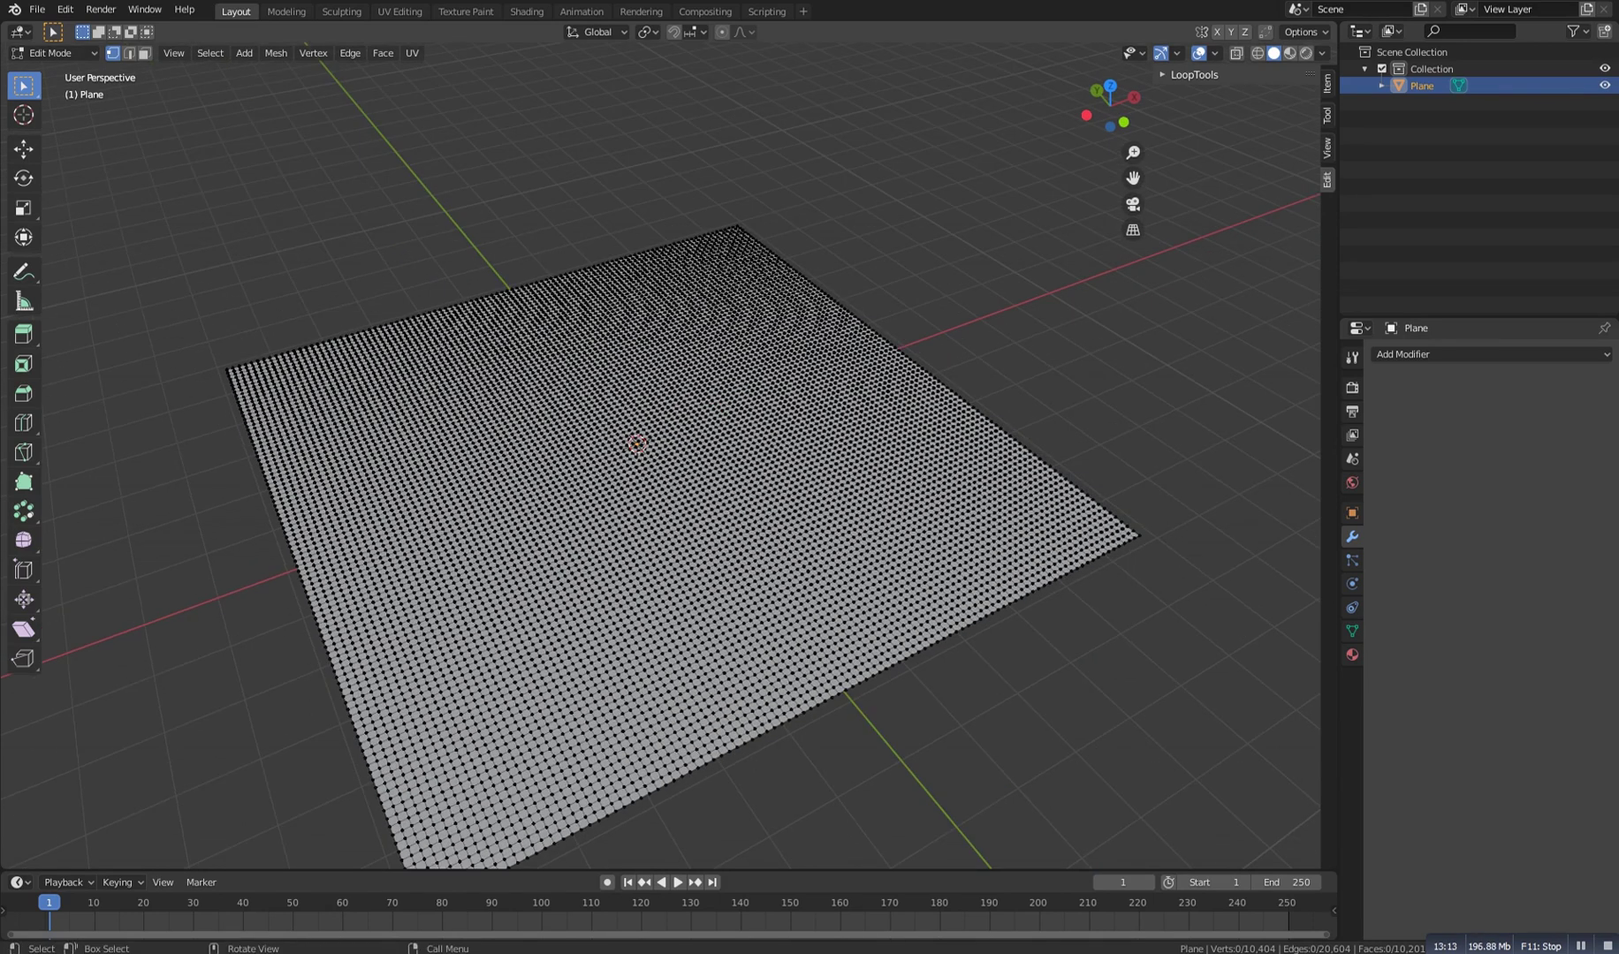
pyautogui.press('o')
pyautogui.press('o')
pyautogui.press('o')
pyautogui.scroll(6, 660, 456)
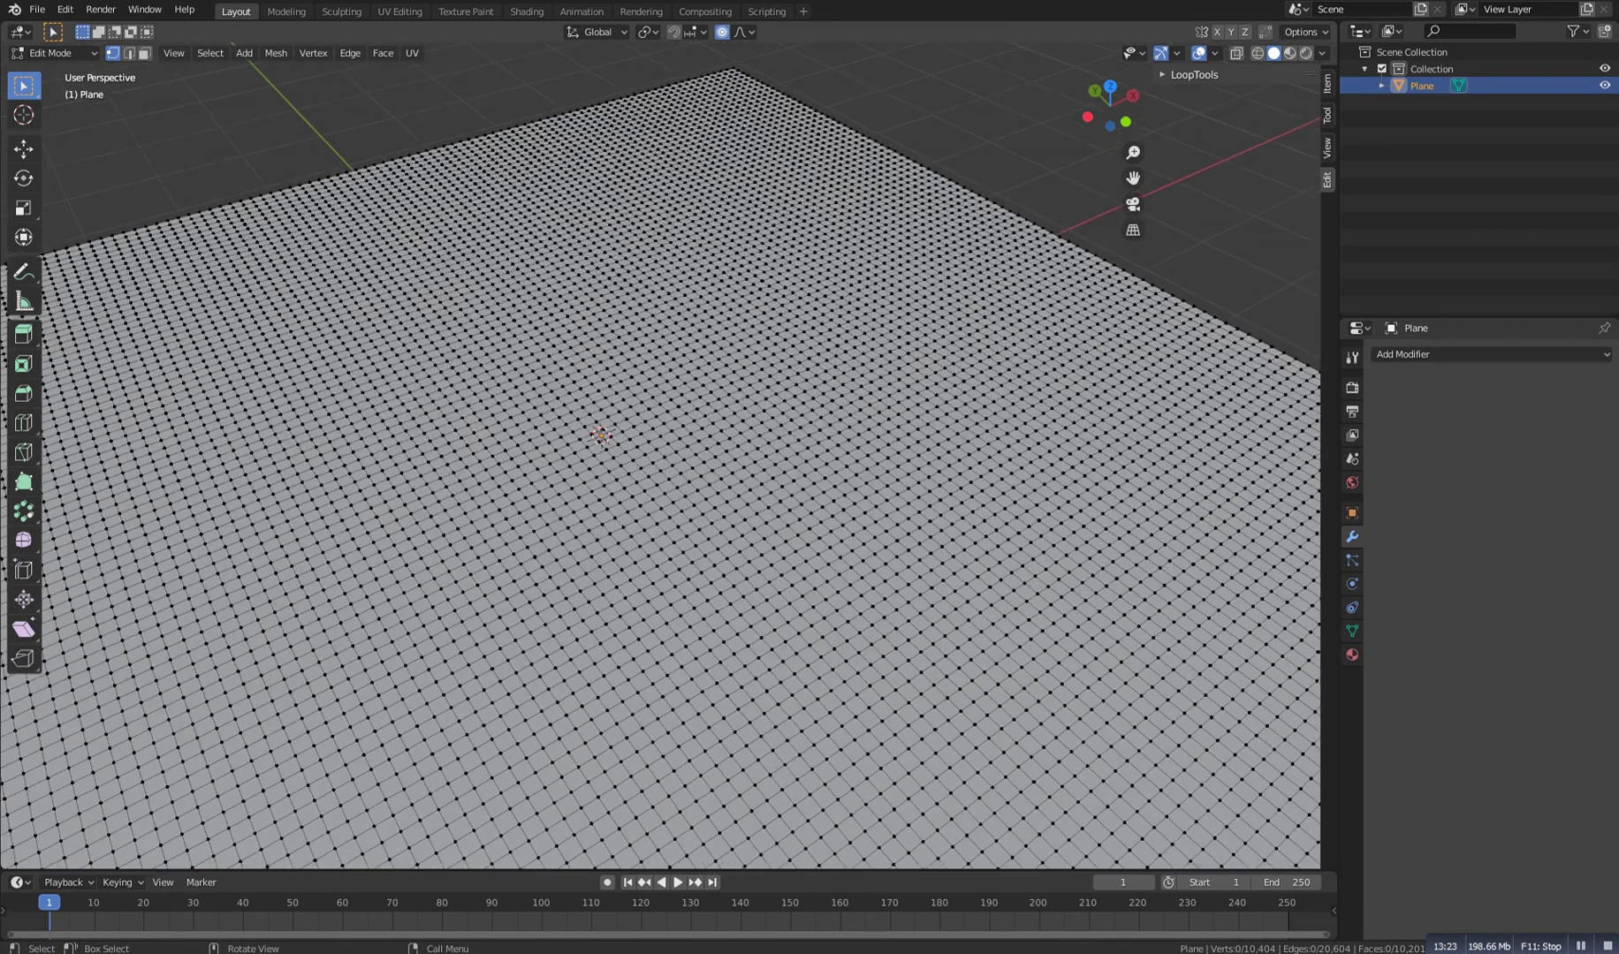
# Raise a vertex near the plane's far corner about 1.15 m into a smooth hill, using a proportional size of about 3.14
pyautogui.scroll(-4, 660, 455)
pyautogui.moveTo(660, 455); pyautogui.dragTo(683, 413, button='middle')
pyautogui.scroll(5, 682, 413)
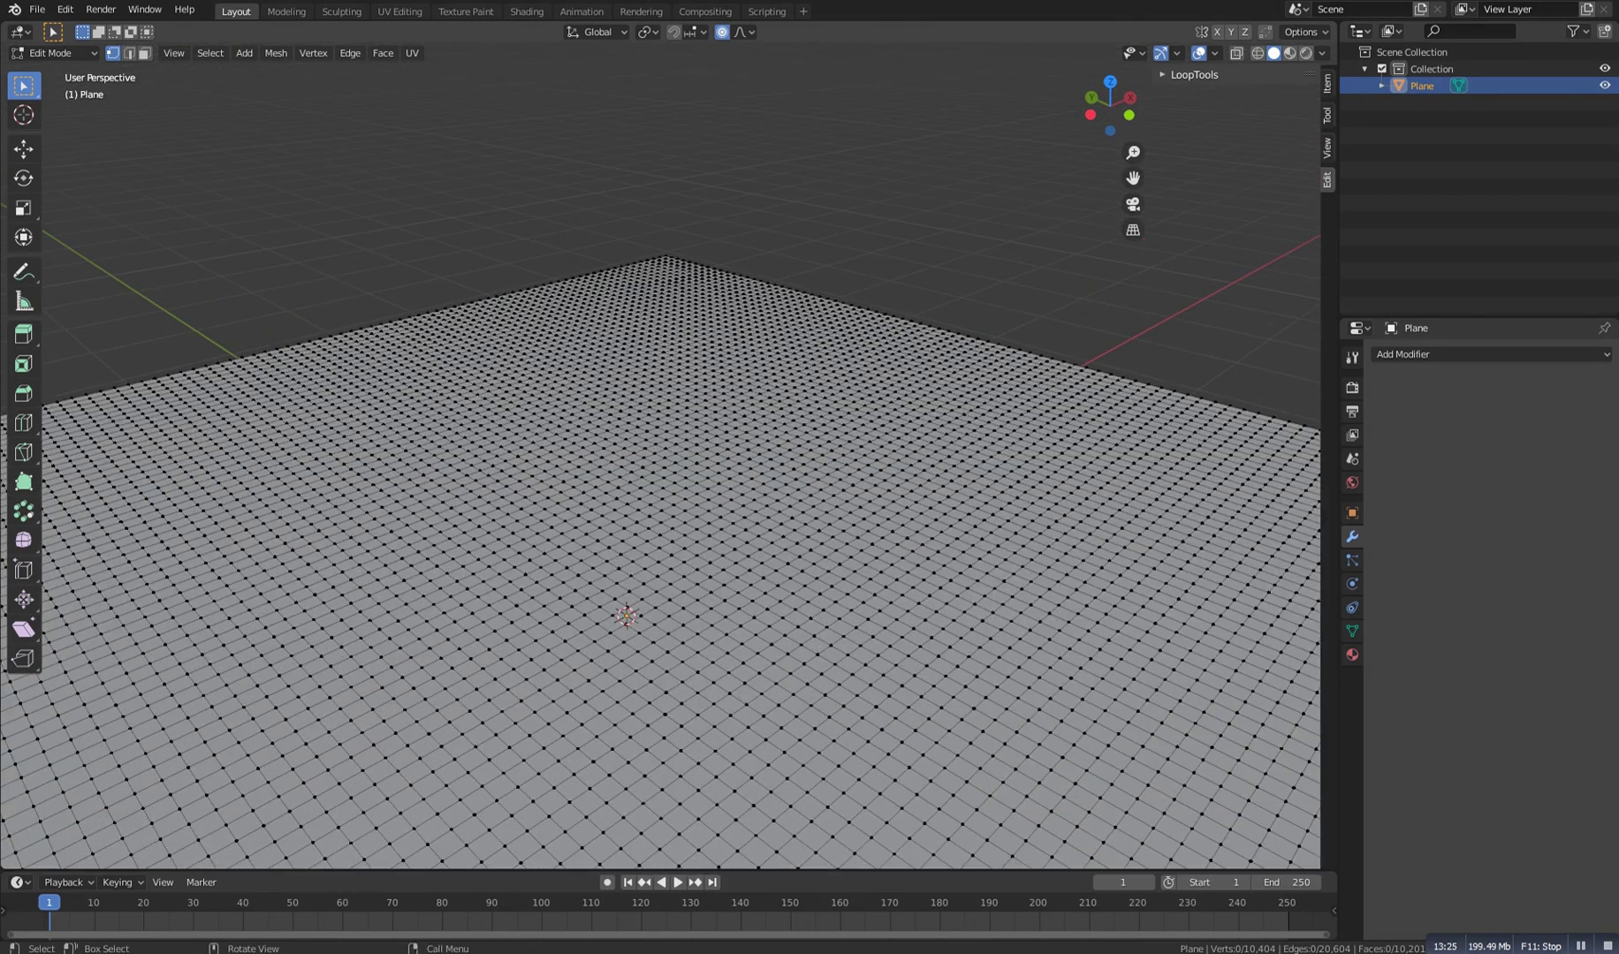
pyautogui.scroll(-2, 682, 413)
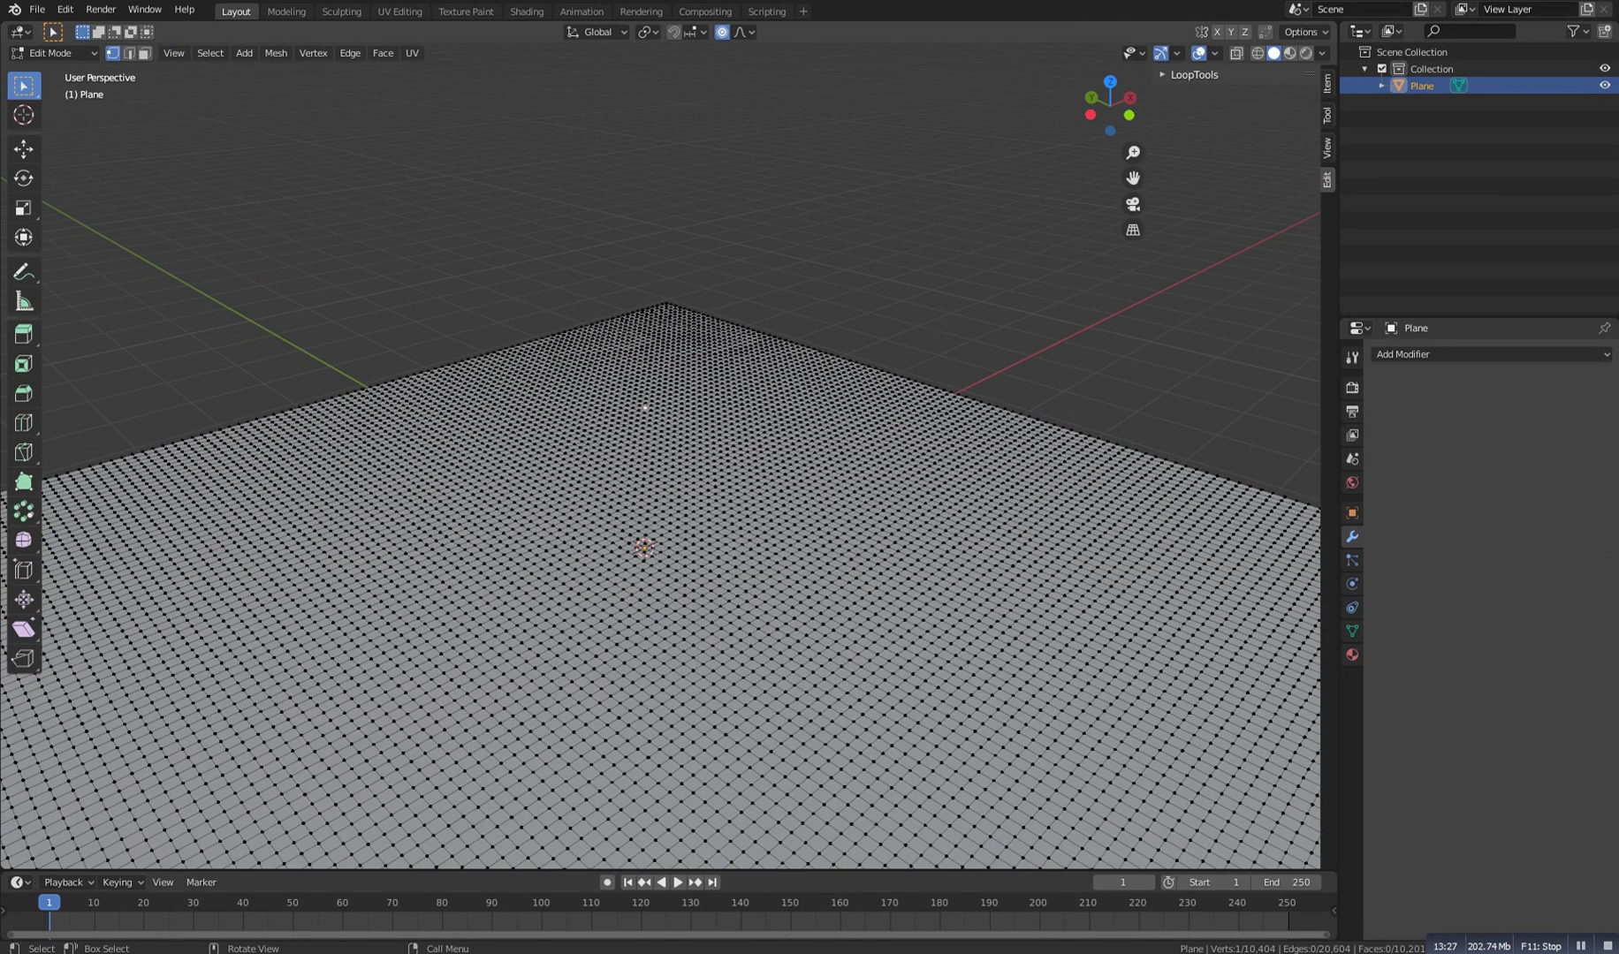
pyautogui.press('g')
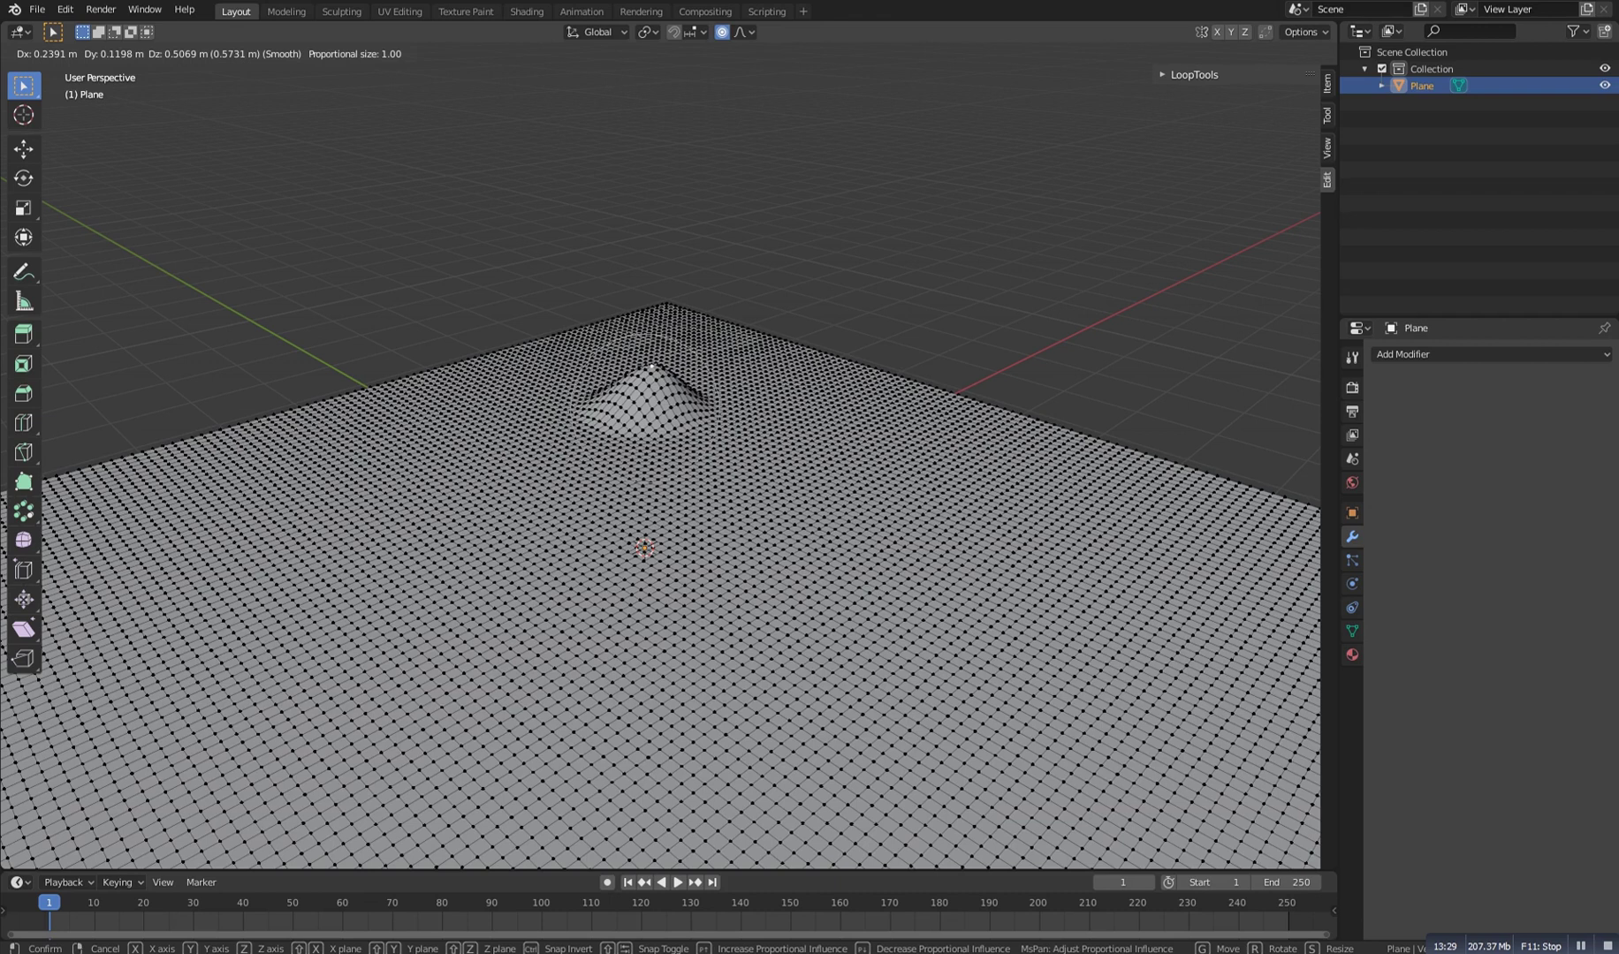
pyautogui.scroll(-8, 651, 416)
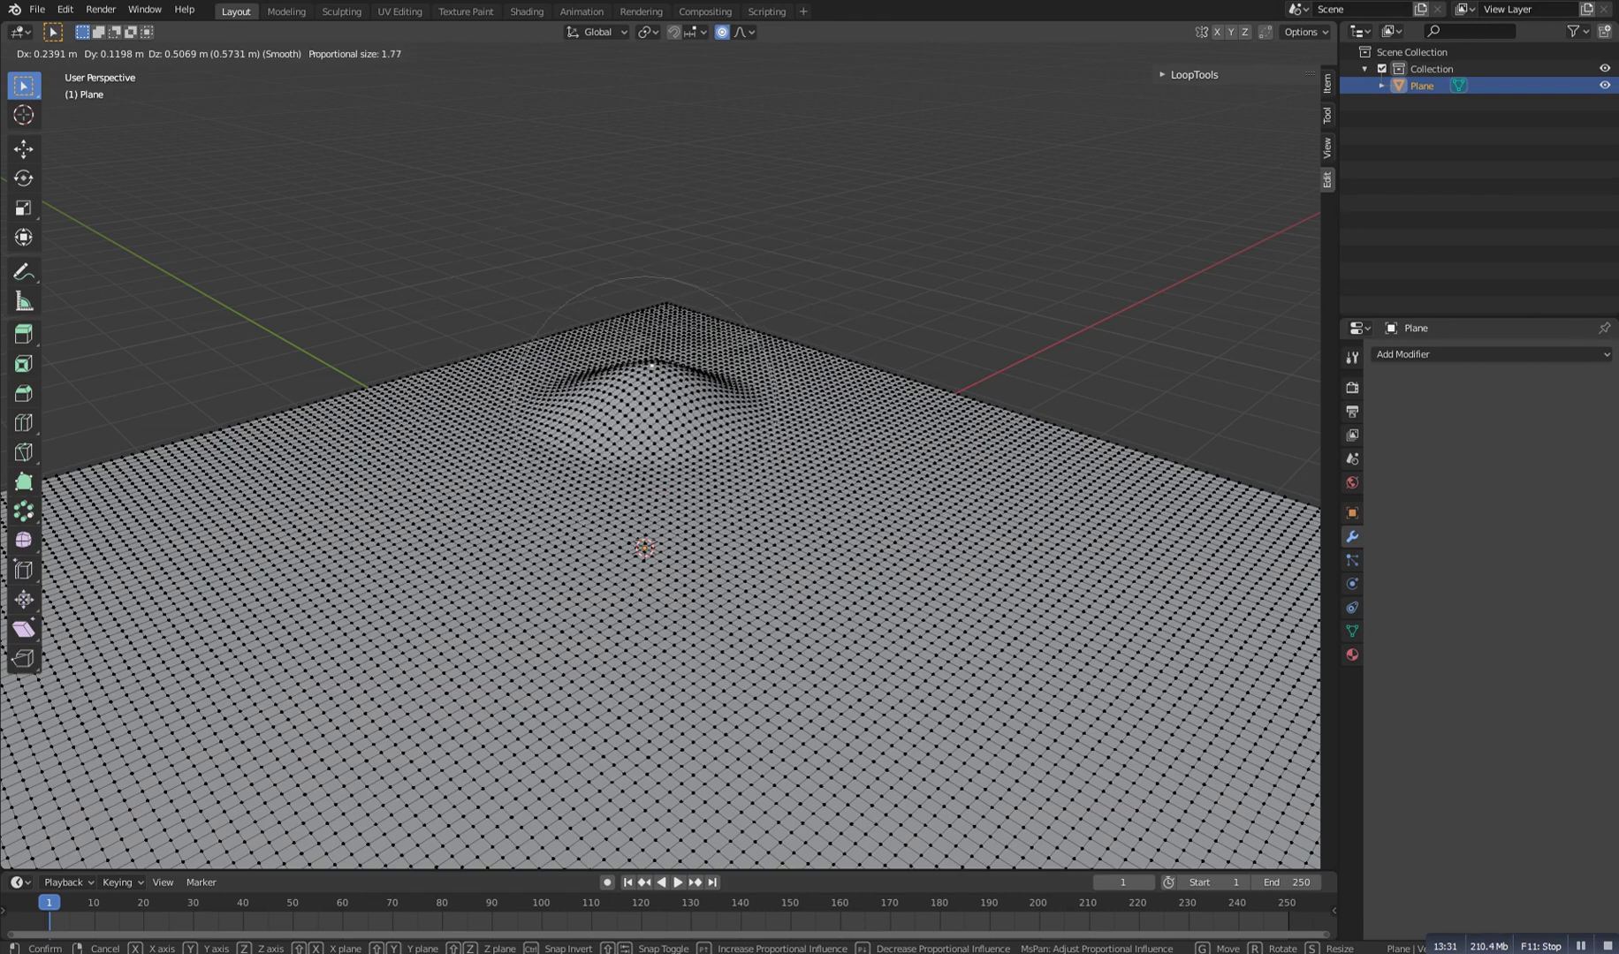
pyautogui.scroll(2, 651, 415)
pyautogui.scroll(-5, 651, 416)
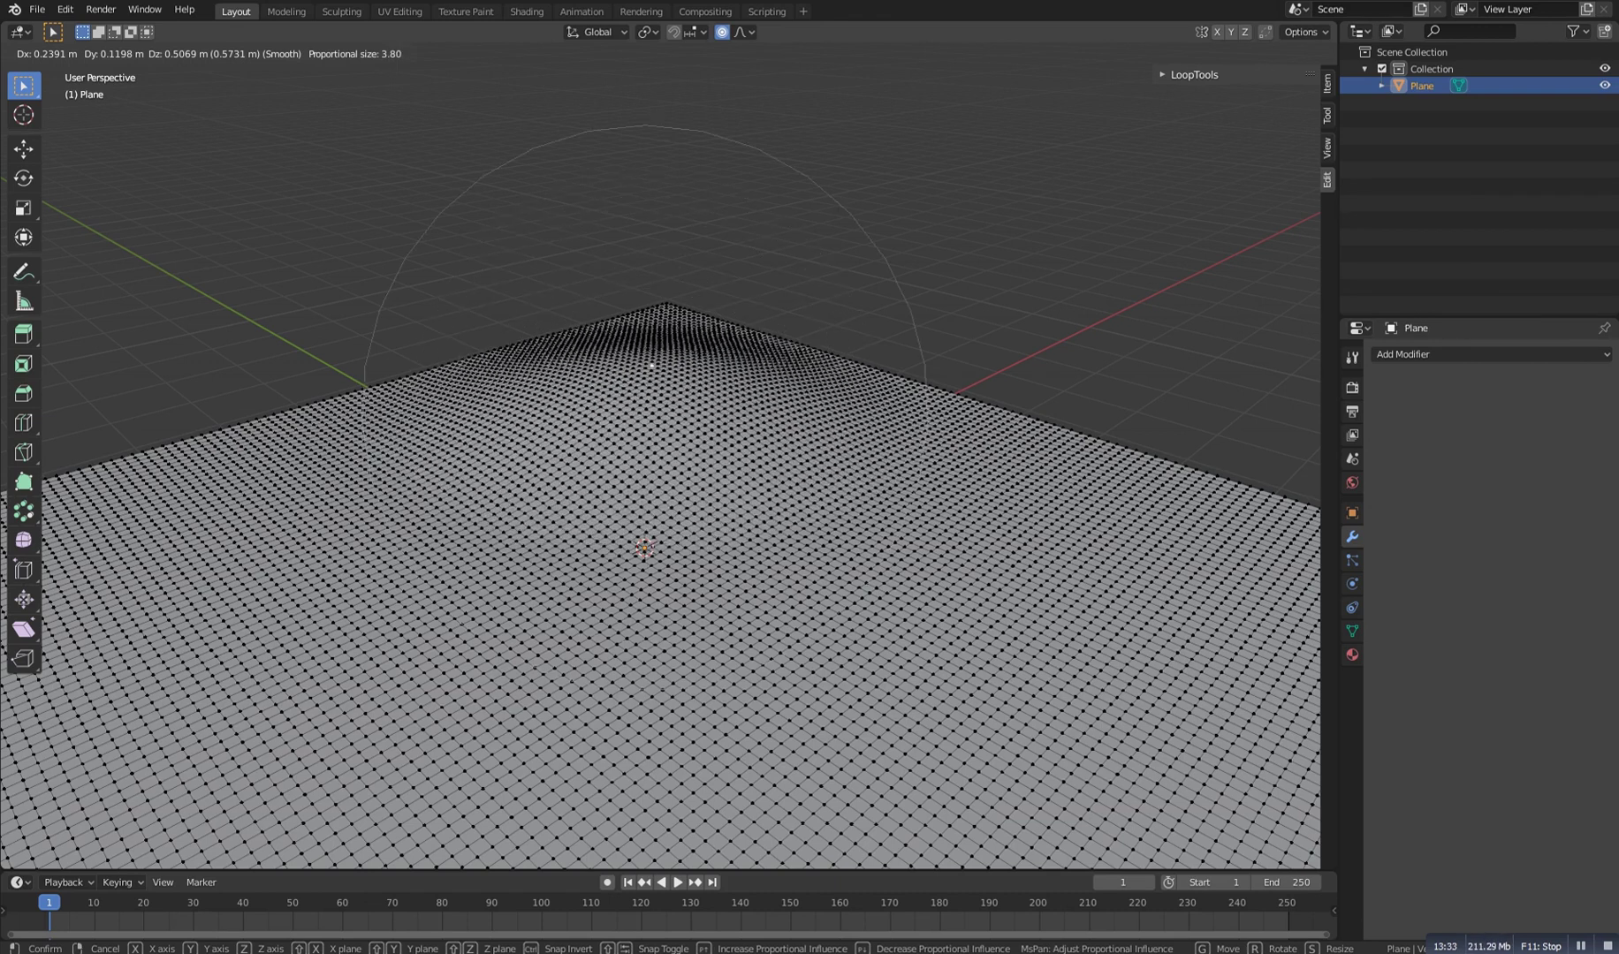
pyautogui.scroll(2, 651, 415)
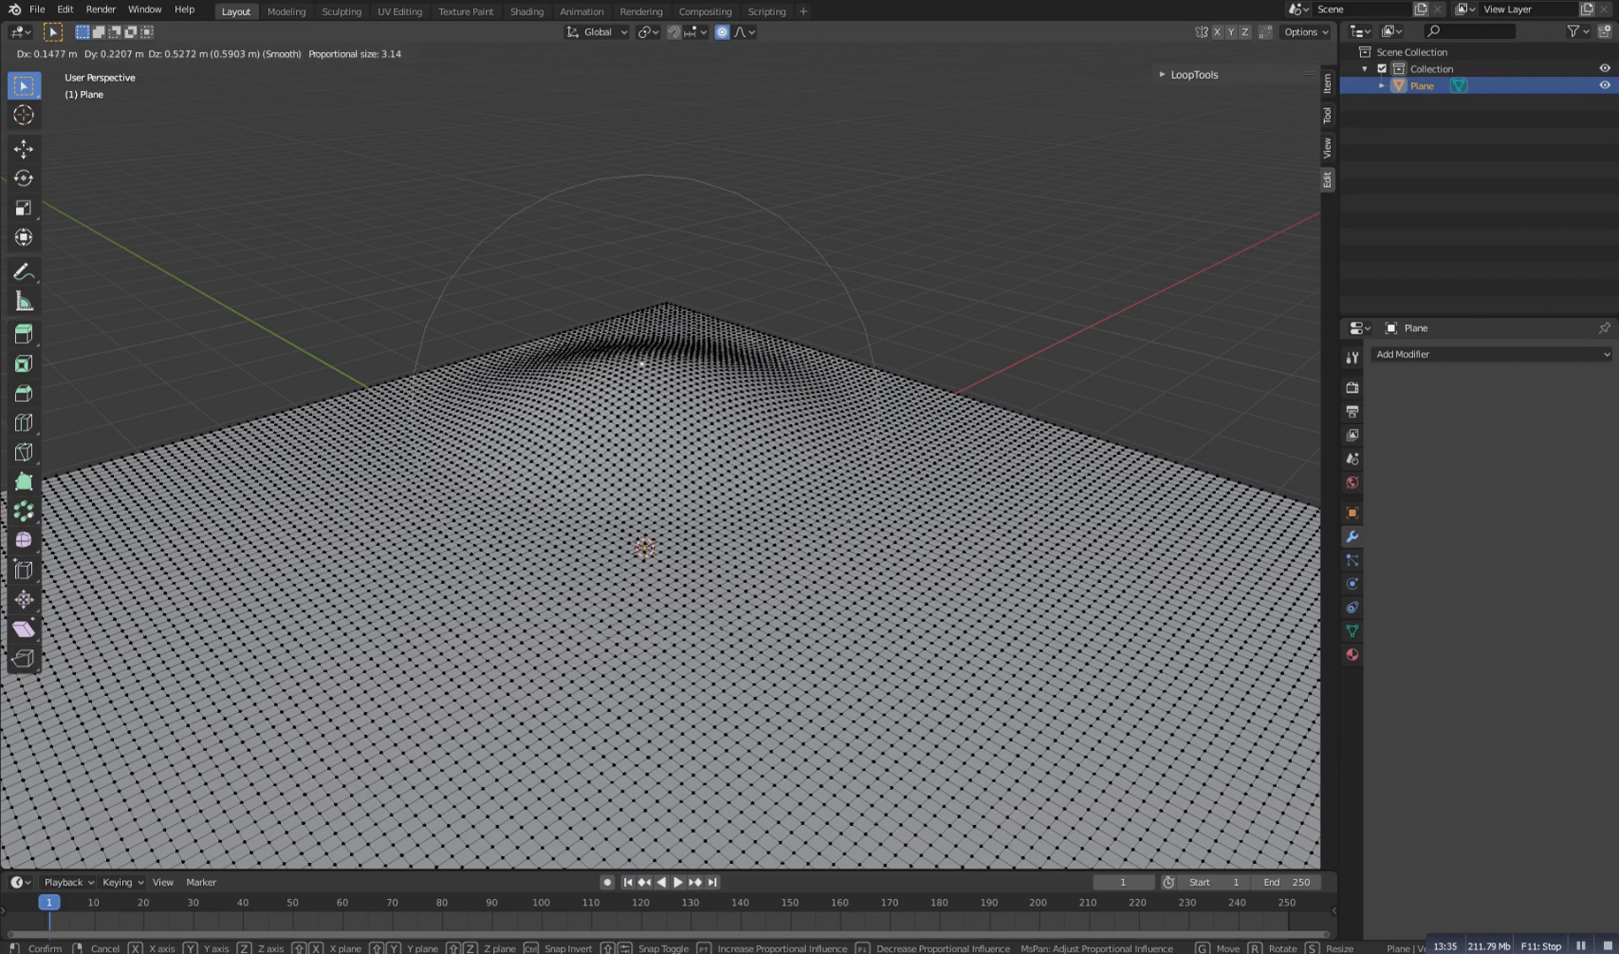
pyautogui.click(670, 318)
# Raise a second smooth hill beside the first, near the plane's adjacent edge, with proportional editing
pyautogui.scroll(-4, 669, 327)
pyautogui.moveTo(681, 353); pyautogui.dragTo(724, 334, button='middle')
pyautogui.scroll(4, 795, 397)
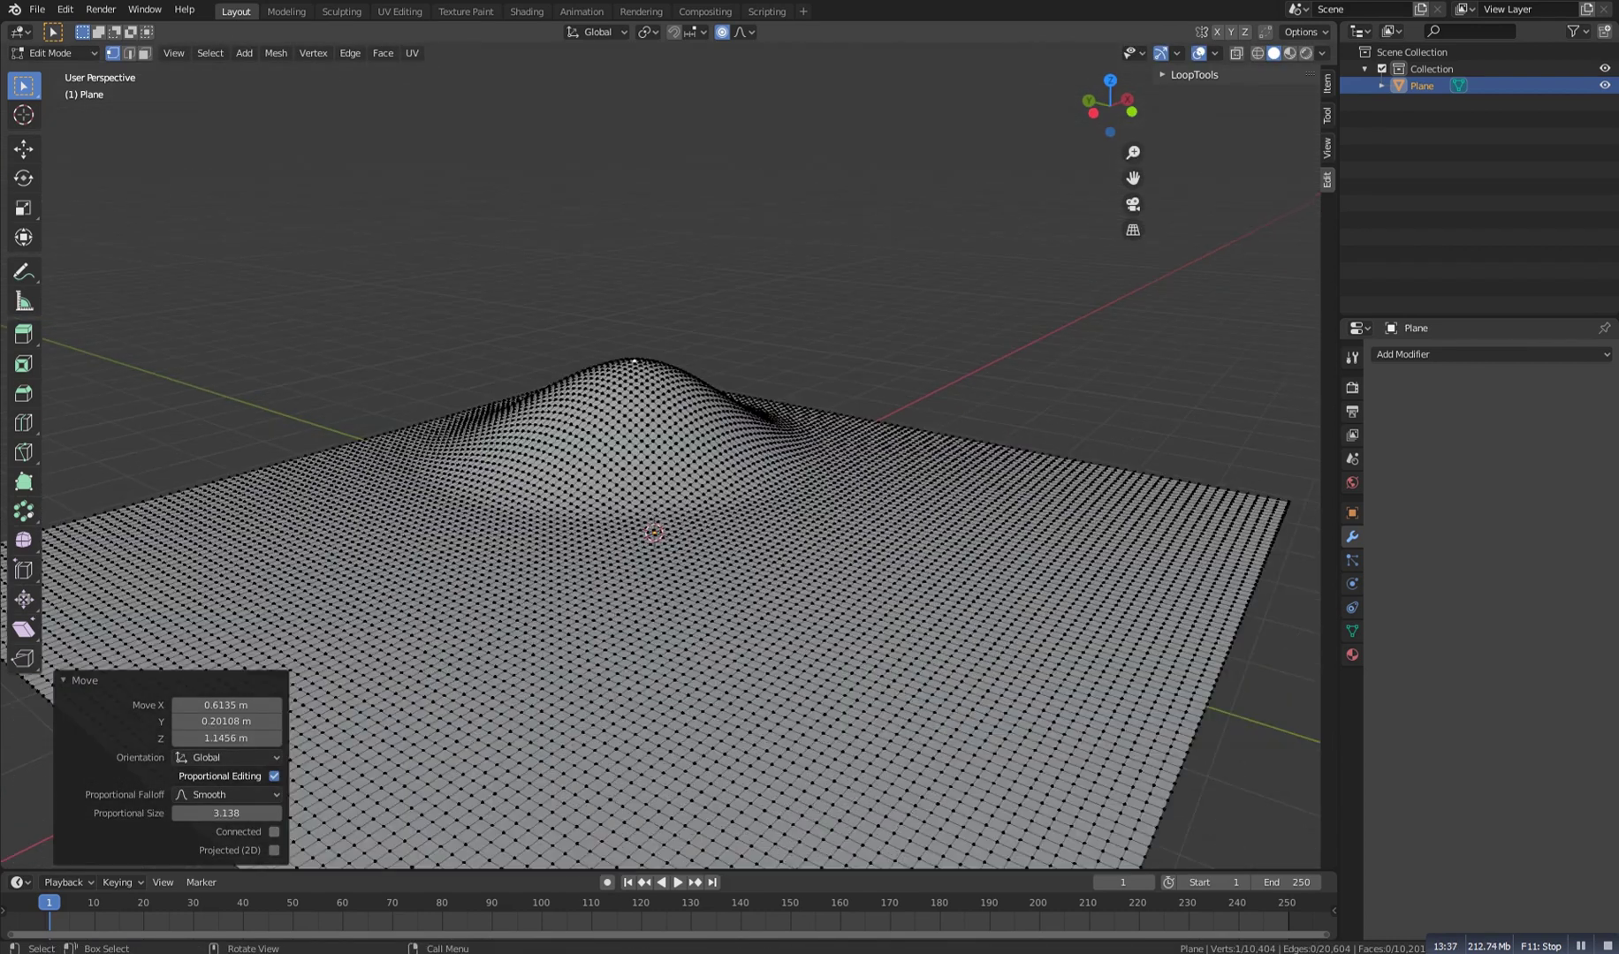
pyautogui.click(961, 456)
pyautogui.press('g')
pyautogui.click(976, 380)
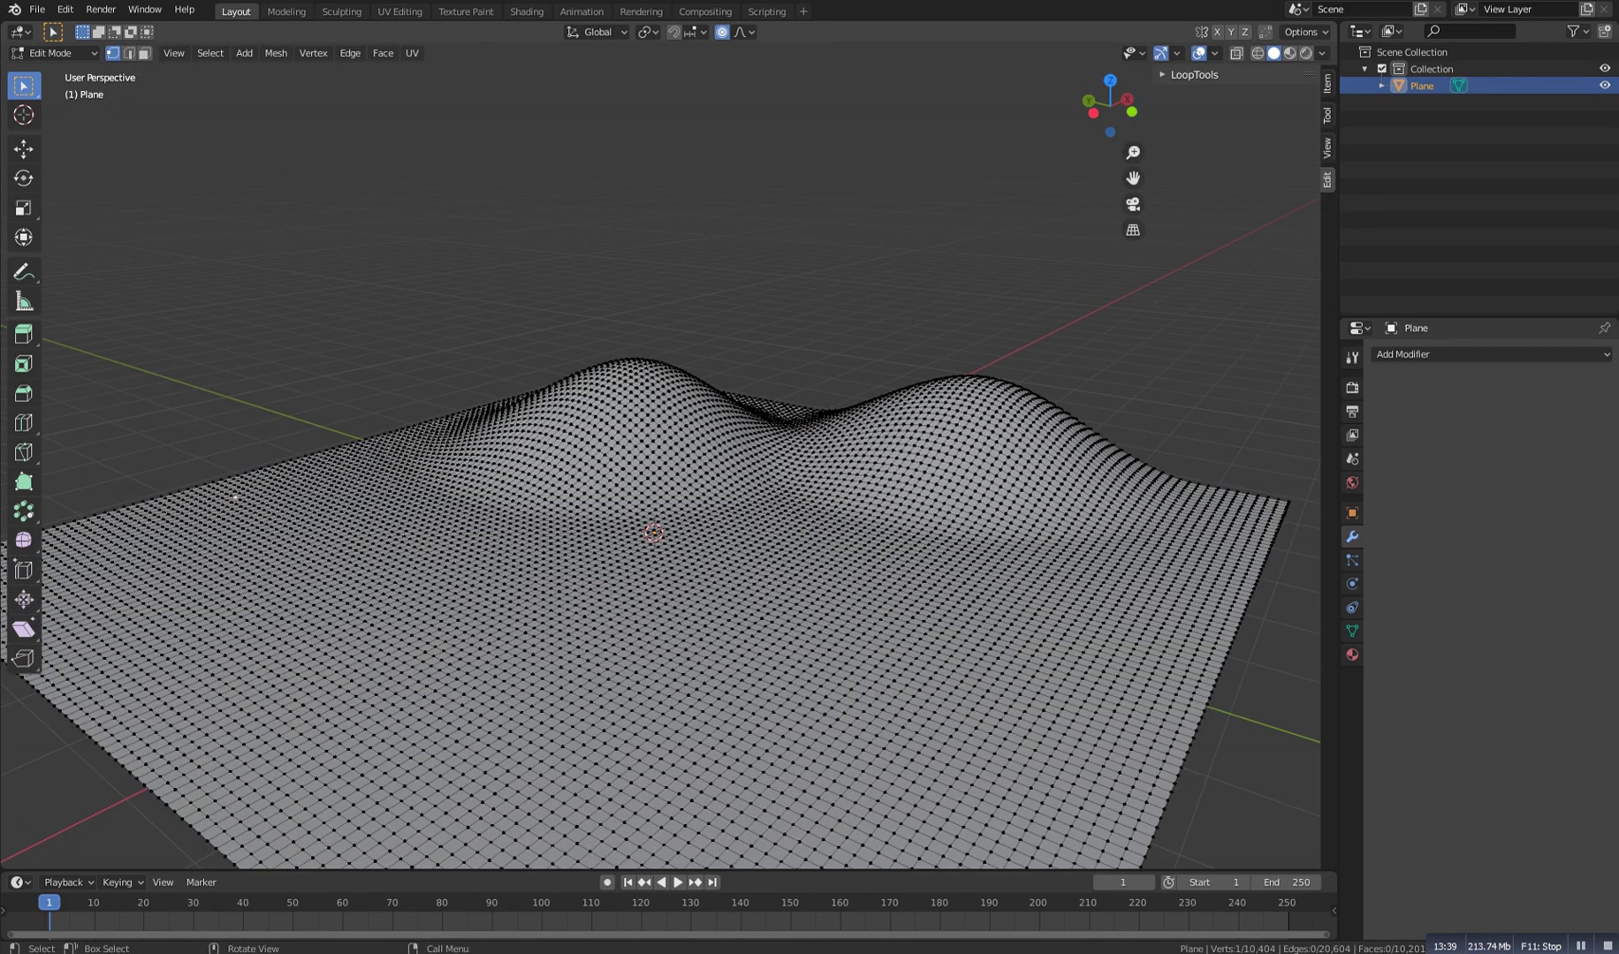
pyautogui.press('g')
pyautogui.press('Escape')
pyautogui.scroll(-2, 977, 380)
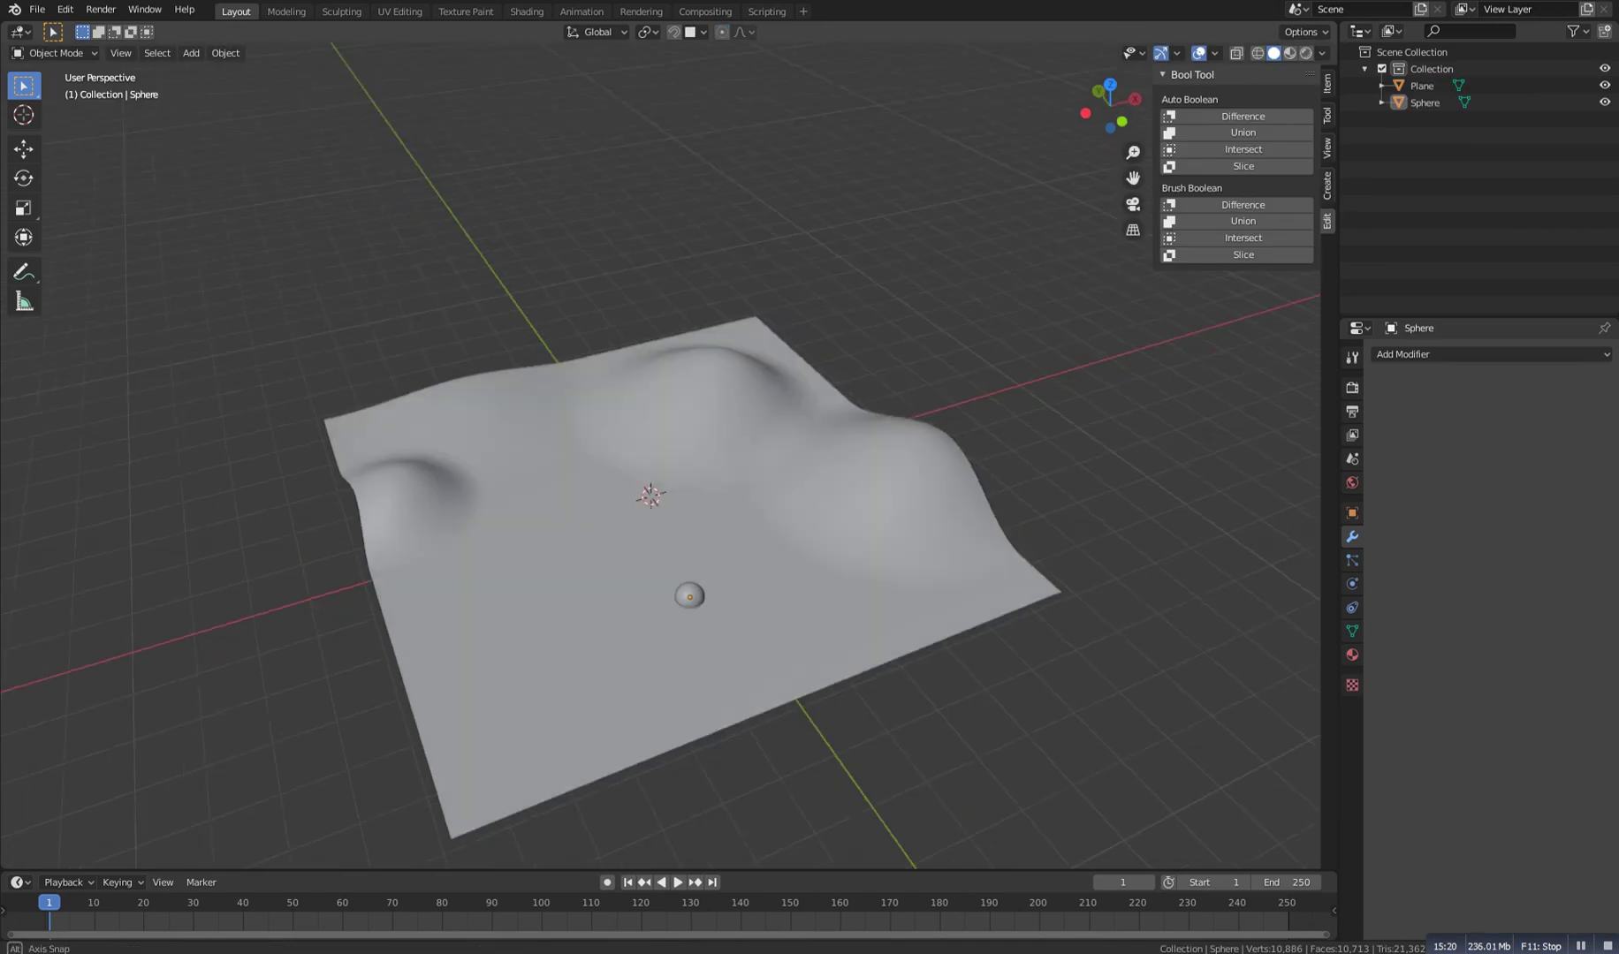
# Move the small sphere freely toward the hills without snapping, deselect it, and inspect its position from another angle
pyautogui.moveTo(694, 578); pyautogui.dragTo(693, 605, button='middle')
pyautogui.click(687, 610)
pyautogui.press('g')
pyautogui.click(788, 452)
pyautogui.hotkey('alt', 'a')
pyautogui.moveTo(788, 451); pyautogui.dragTo(671, 440, button='middle')
pyautogui.scroll(2, 629, 400)
pyautogui.scroll(1, 629, 400)
pyautogui.scroll(-3, 670, 440)
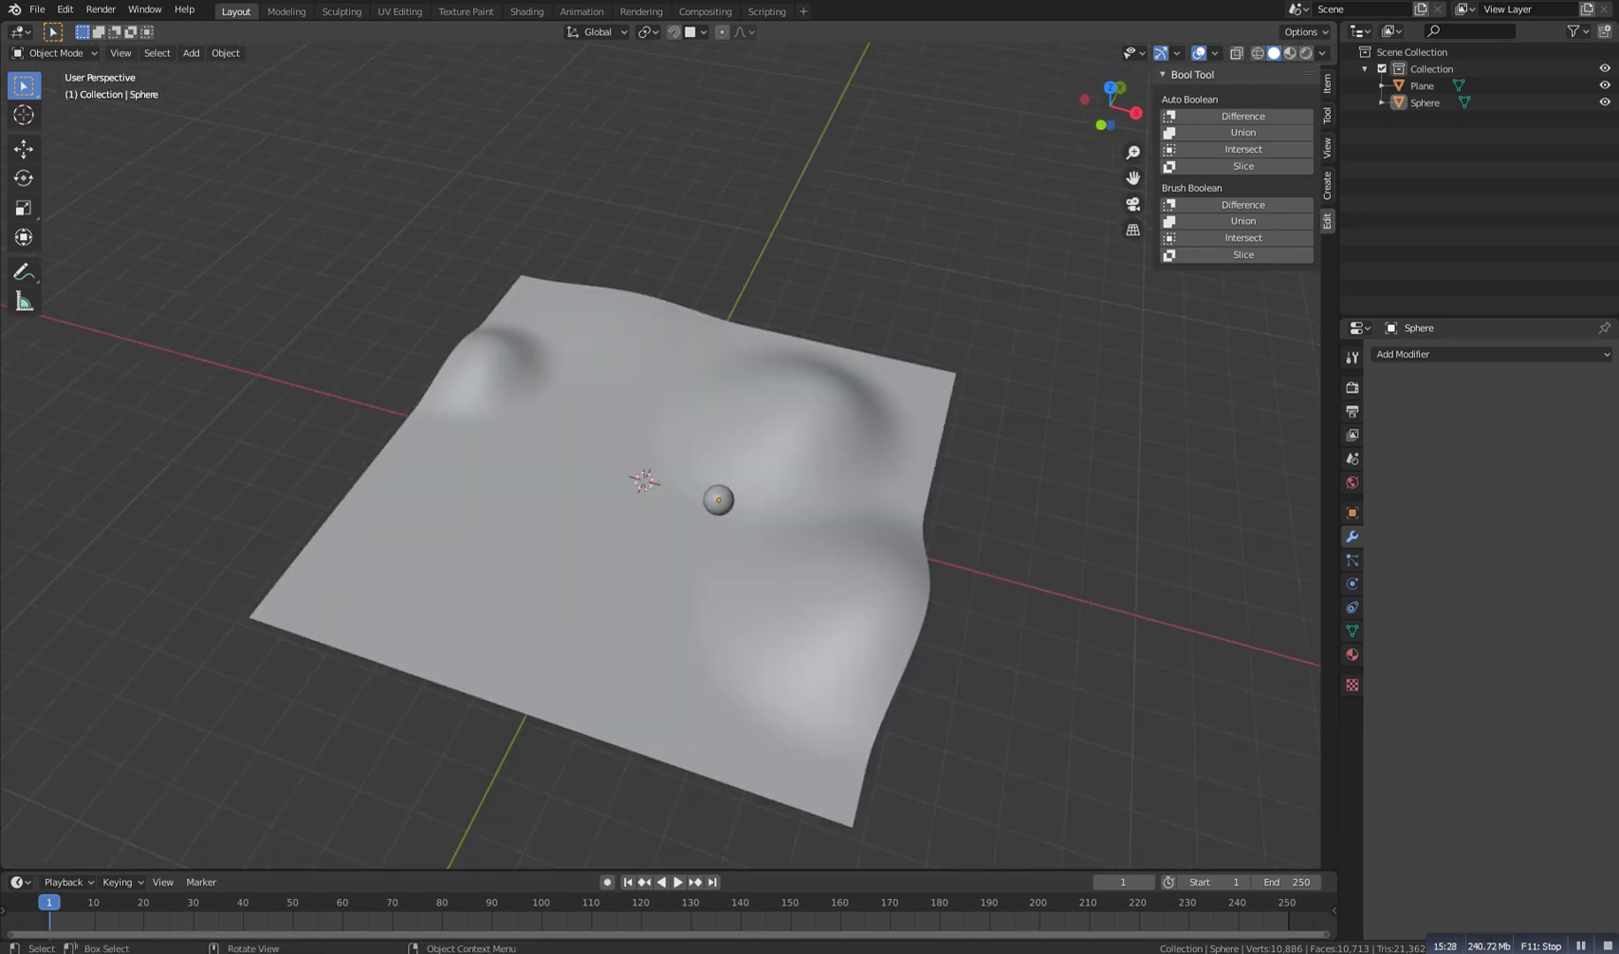
# Reselect the sphere, turn on snapping, and open the snapping options
pyautogui.click(610, 530)
pyautogui.click(719, 500)
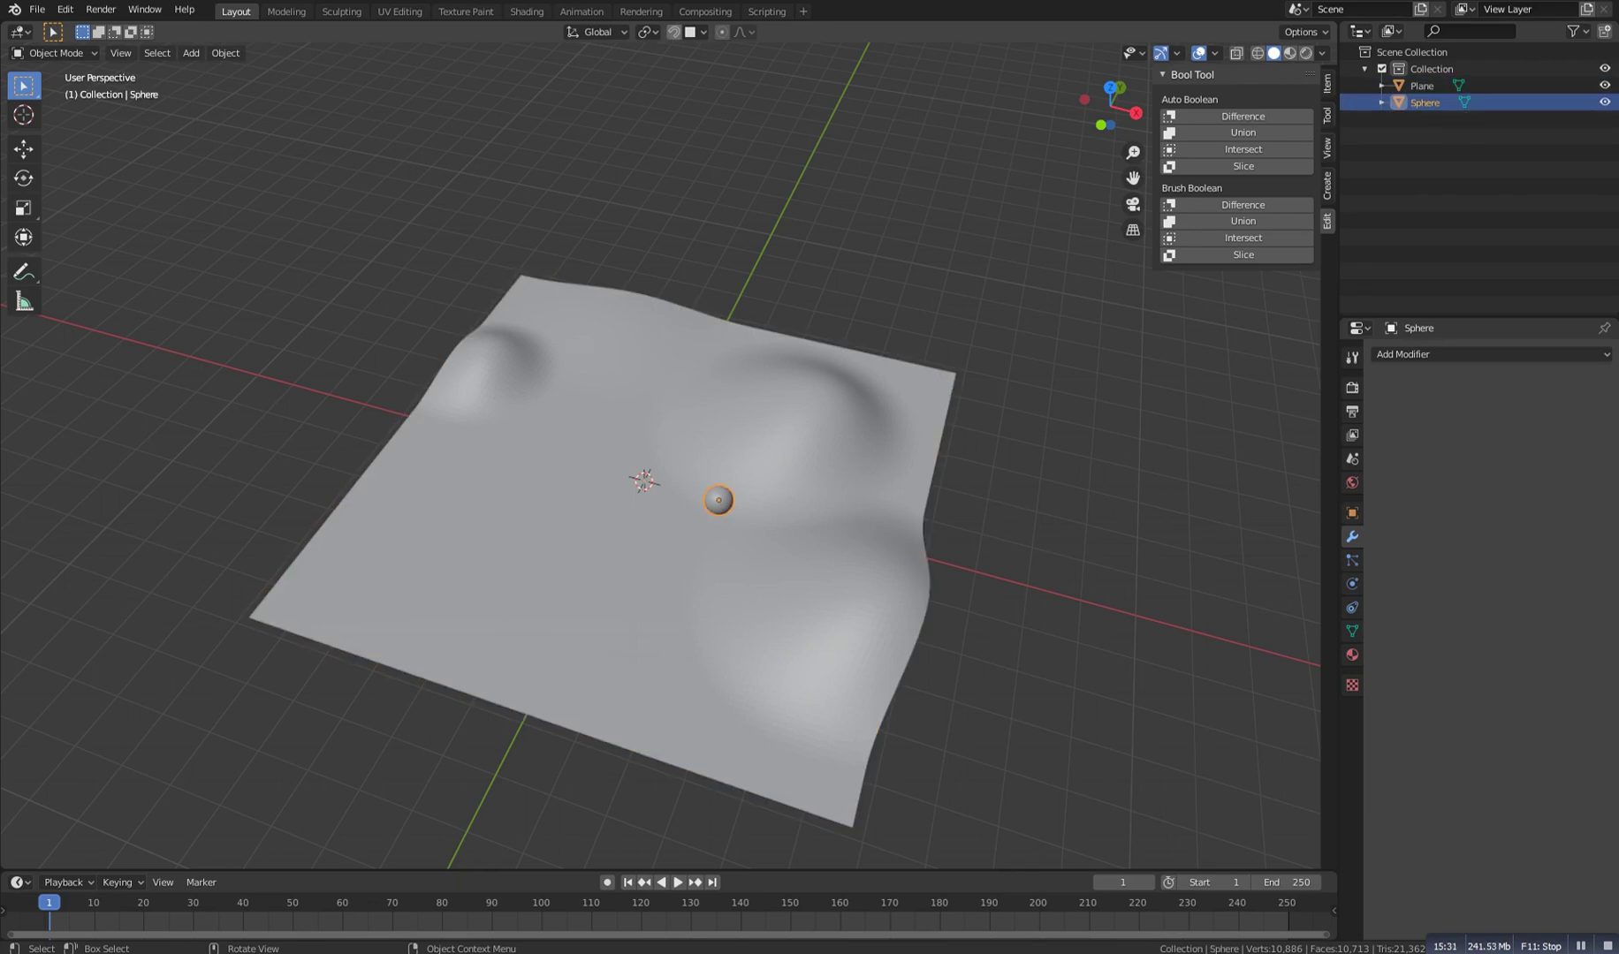
pyautogui.click(674, 31)
pyautogui.click(704, 32)
# Move the sphere onto the surface of the far hill with snapping on, then deselect it and check the placement
pyautogui.moveTo(751, 442); pyautogui.dragTo(784, 480, button='middle')
pyautogui.press('g')
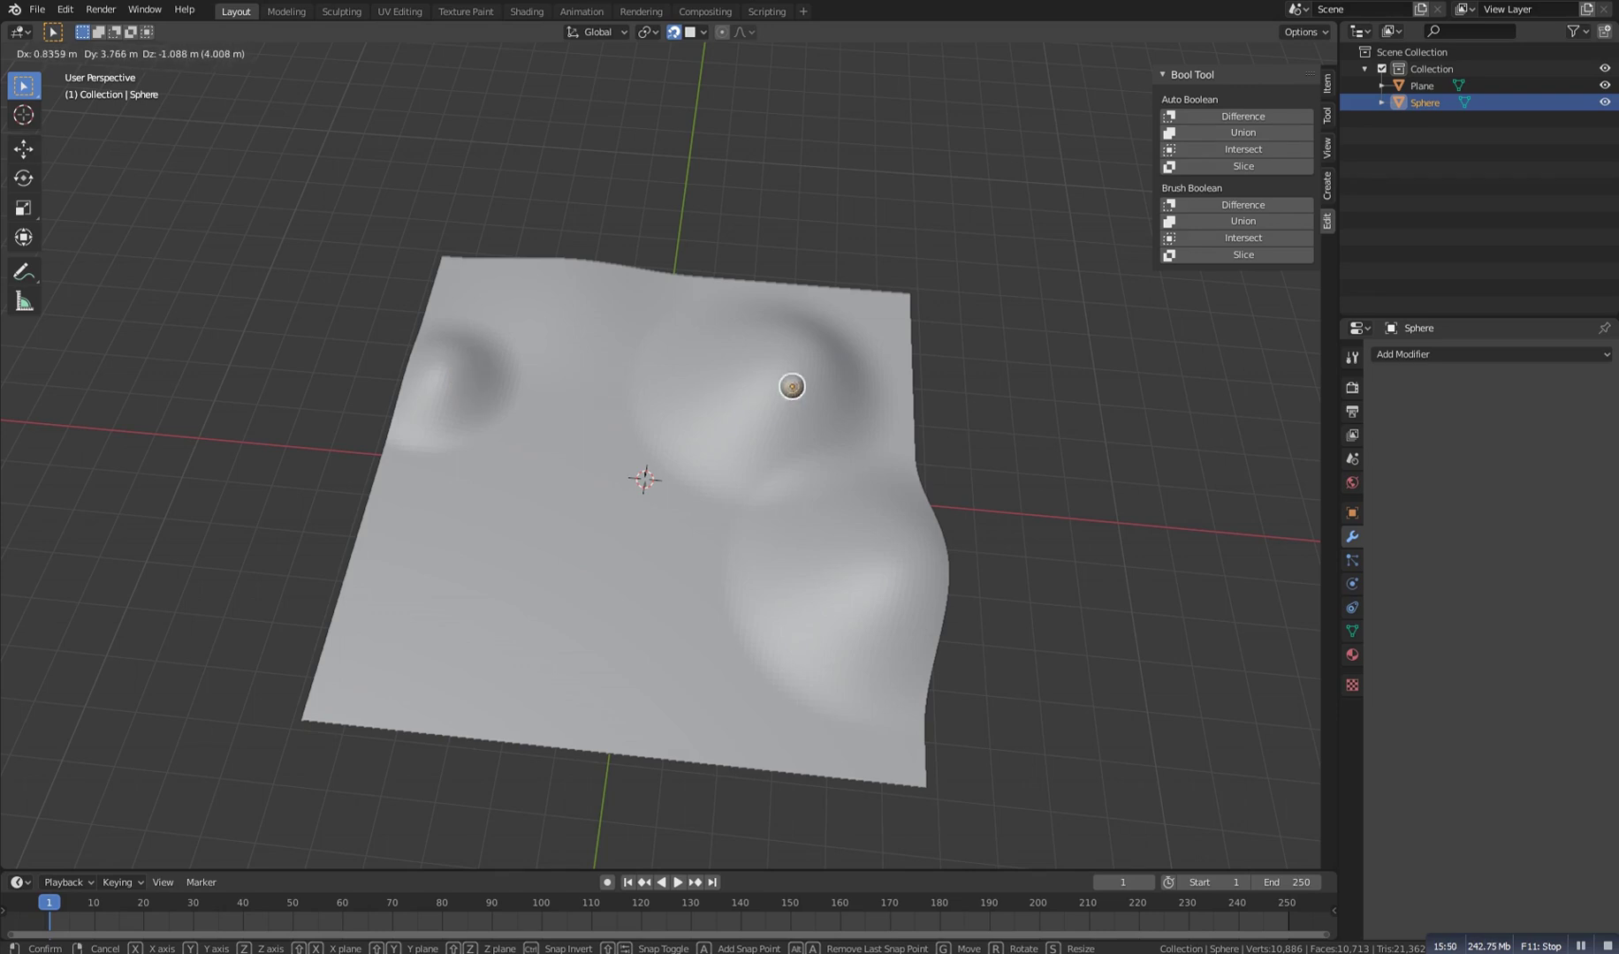
pyautogui.click(802, 376)
pyautogui.hotkey('alt', 'a')
pyautogui.moveTo(806, 376); pyautogui.dragTo(684, 296, button='middle')
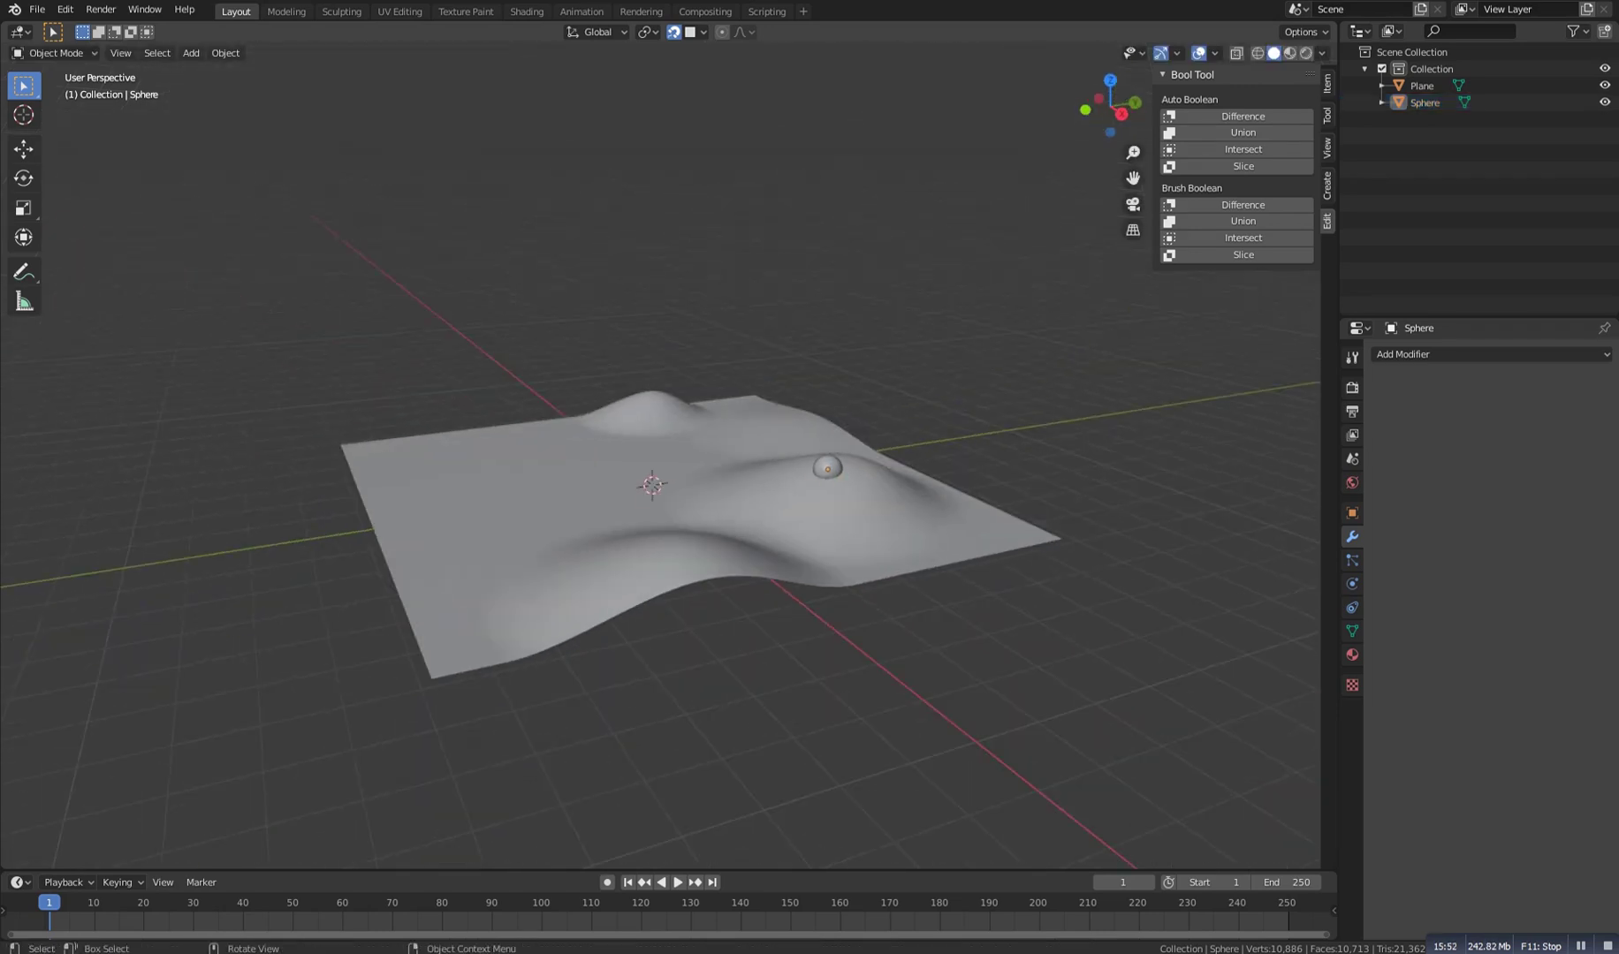
# Move the sphere along the terrain onto the hill at the near edge, deselect it and check its placement from another angle
pyautogui.click(827, 467)
pyautogui.press('g')
pyautogui.click(645, 571)
pyautogui.hotkey('alt', 'a')
pyautogui.moveTo(644, 571); pyautogui.dragTo(835, 570, button='middle')
# Duplicate the small sphere four times, placing each copy on the hilly surface with snapping on
pyautogui.click(951, 456)
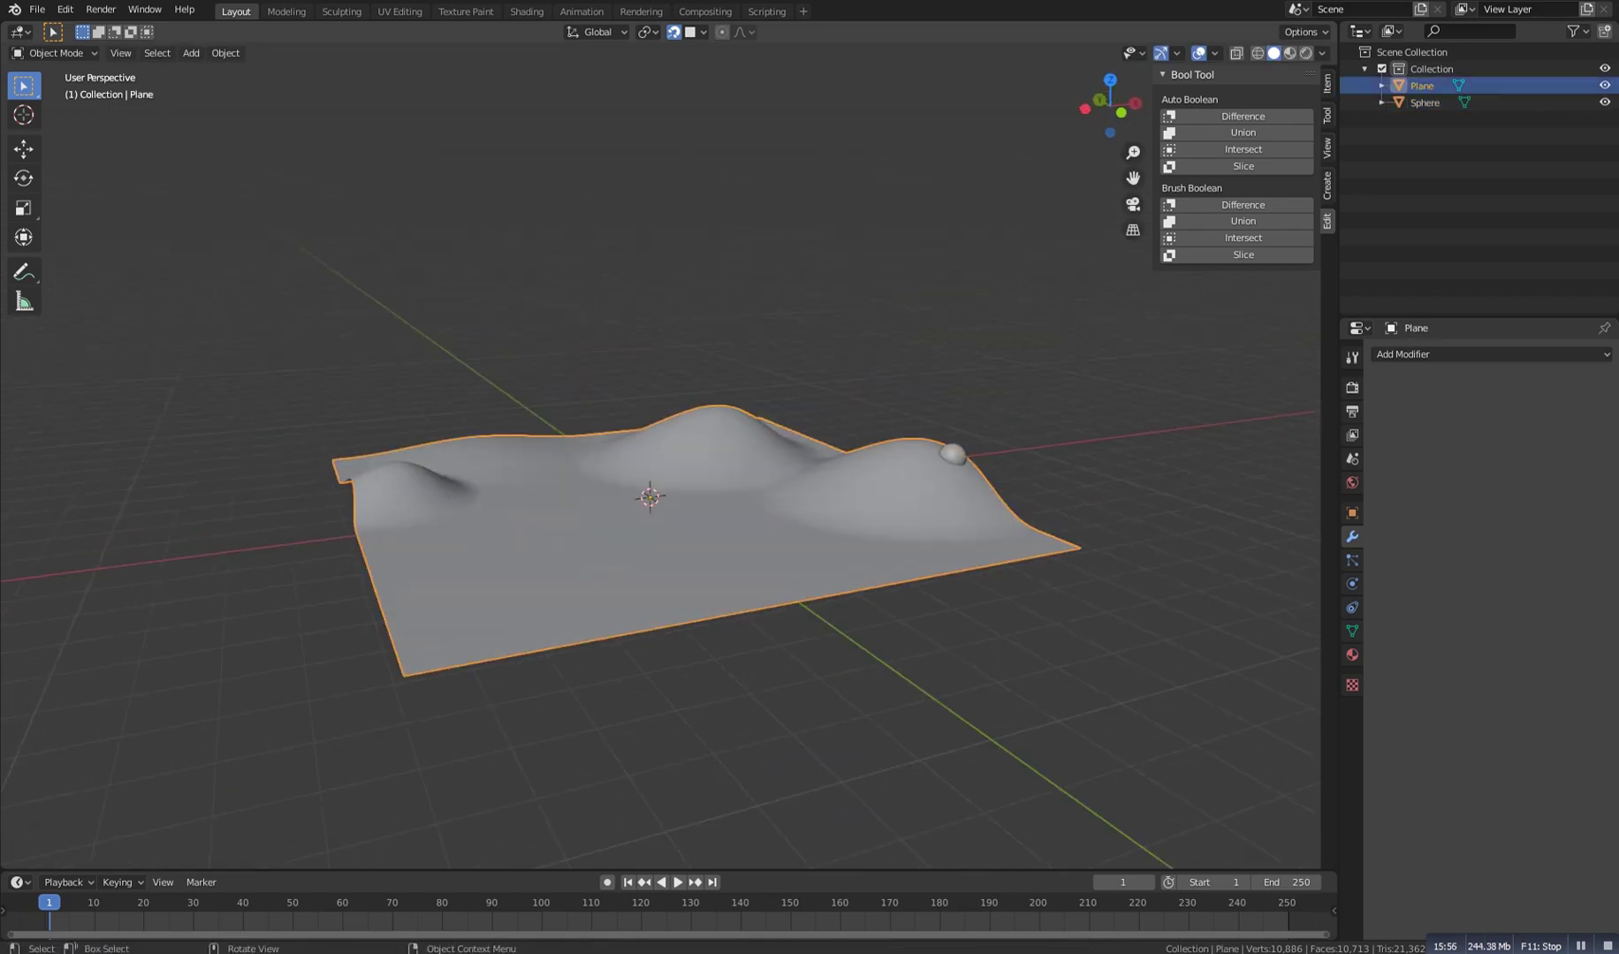
pyautogui.click(951, 456)
pyautogui.hotkey('shift', 'd')
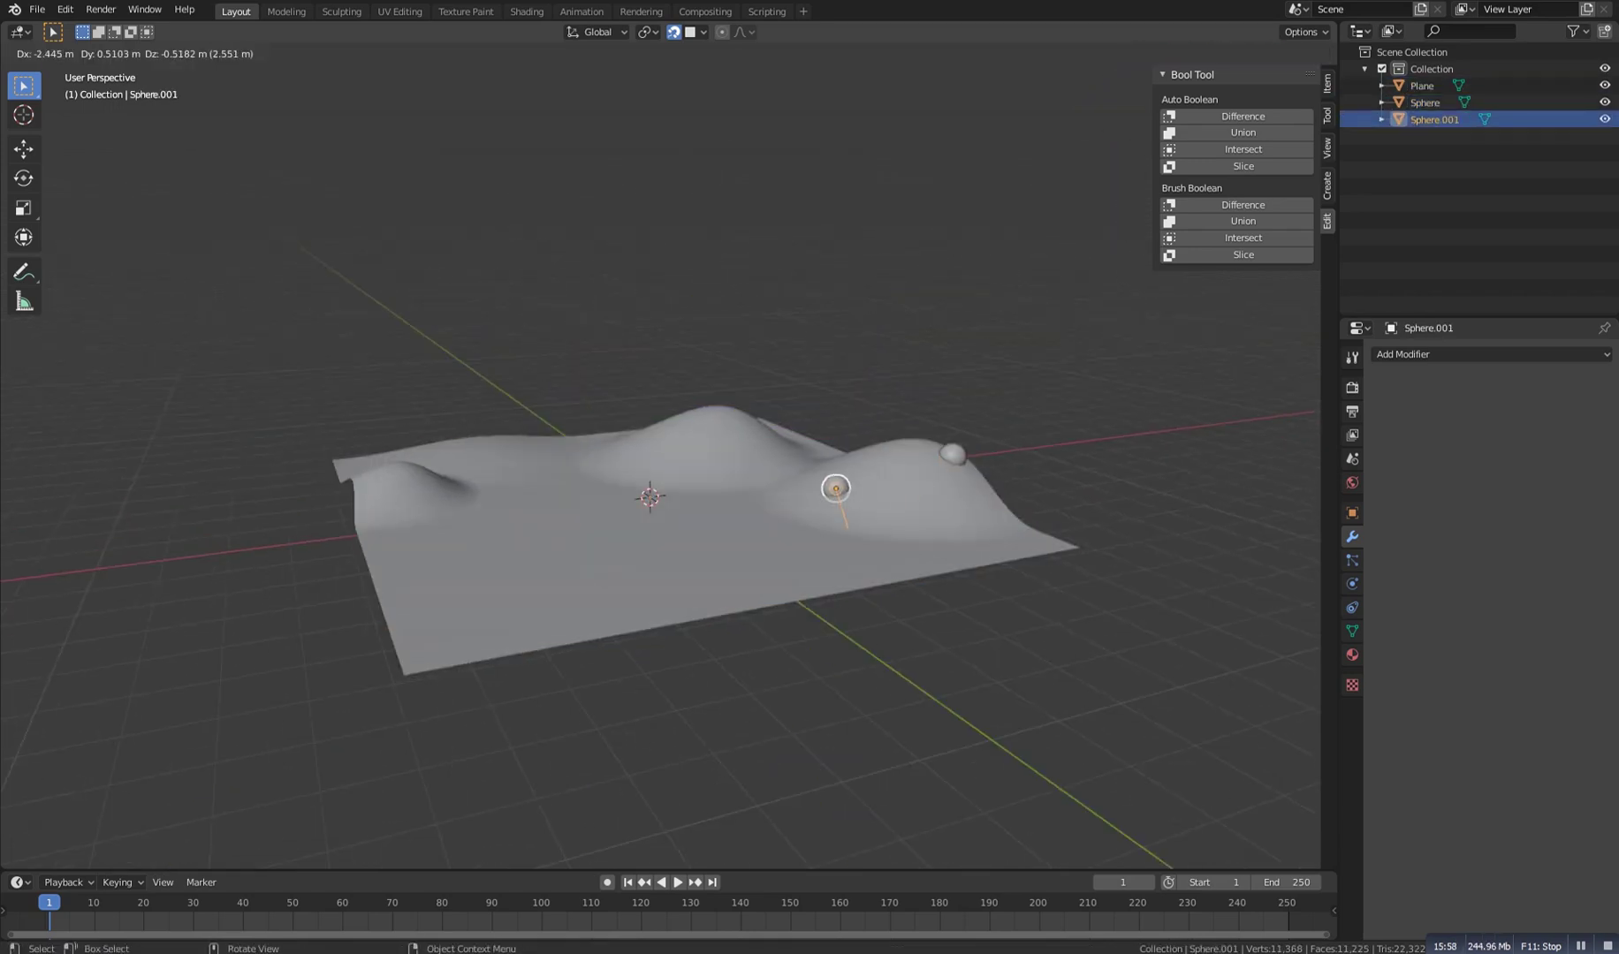
pyautogui.click(831, 487)
pyautogui.hotkey('shift', 'd')
pyautogui.click(950, 500)
pyautogui.hotkey('shift', 'd')
pyautogui.click(708, 441)
pyautogui.hotkey('shift', 'd')
pyautogui.click(721, 433)
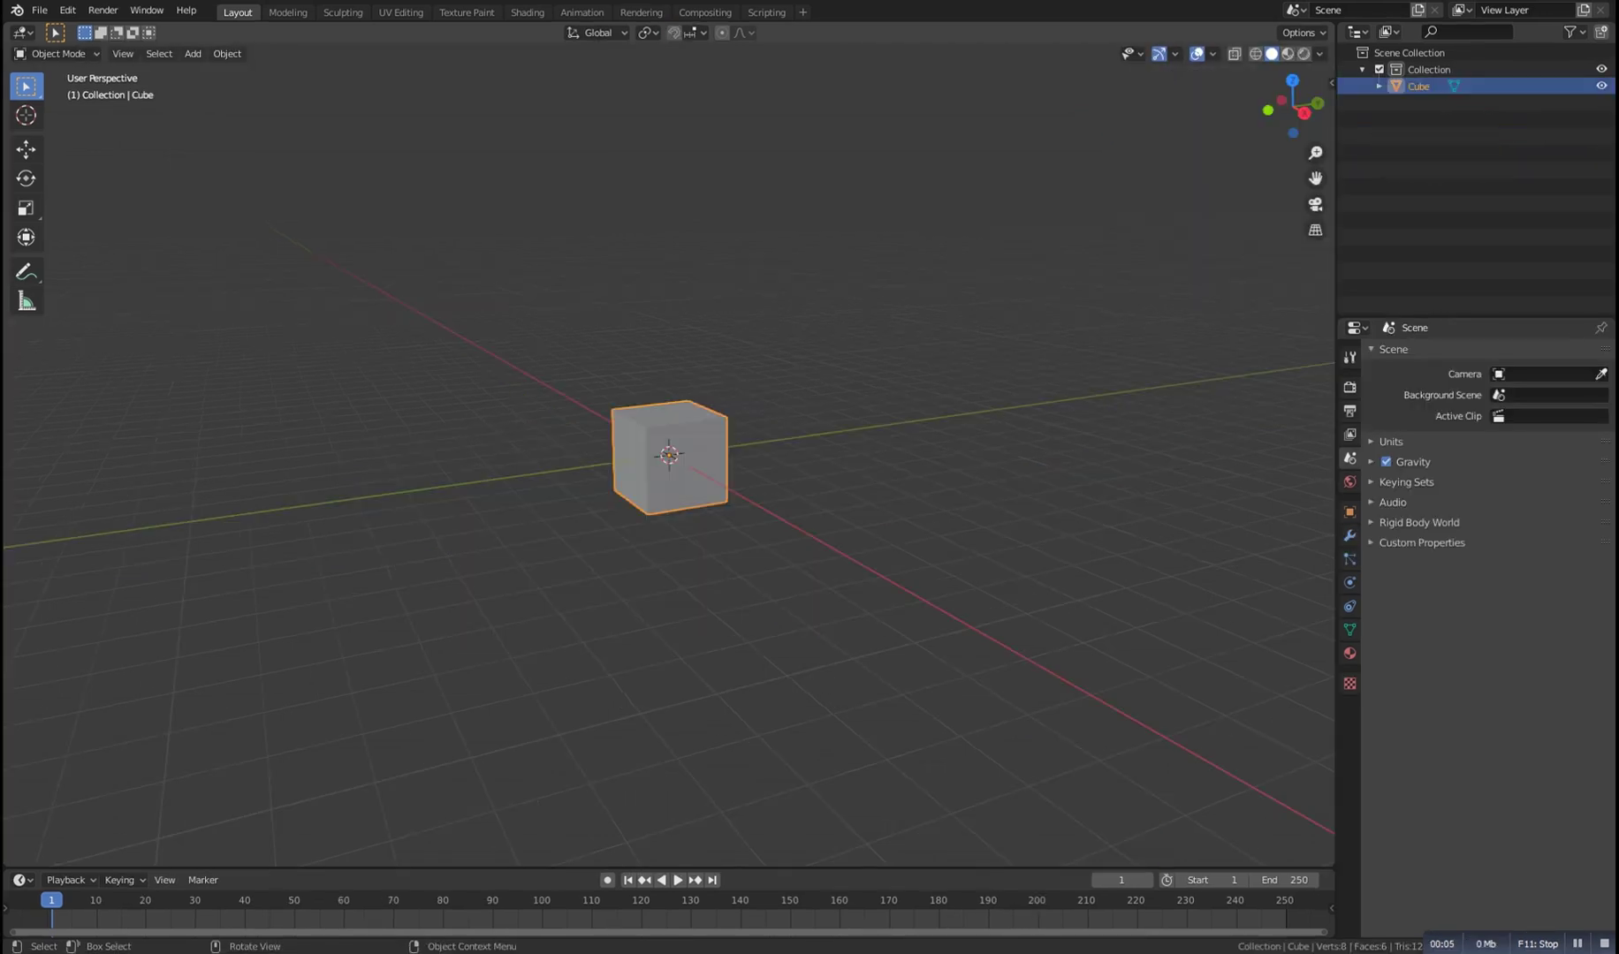
# Place the 3D cursor beside the cube along the green Y axis and snap the selected cube to the cursor
pyautogui.moveTo(794, 480); pyautogui.dragTo(733, 698)
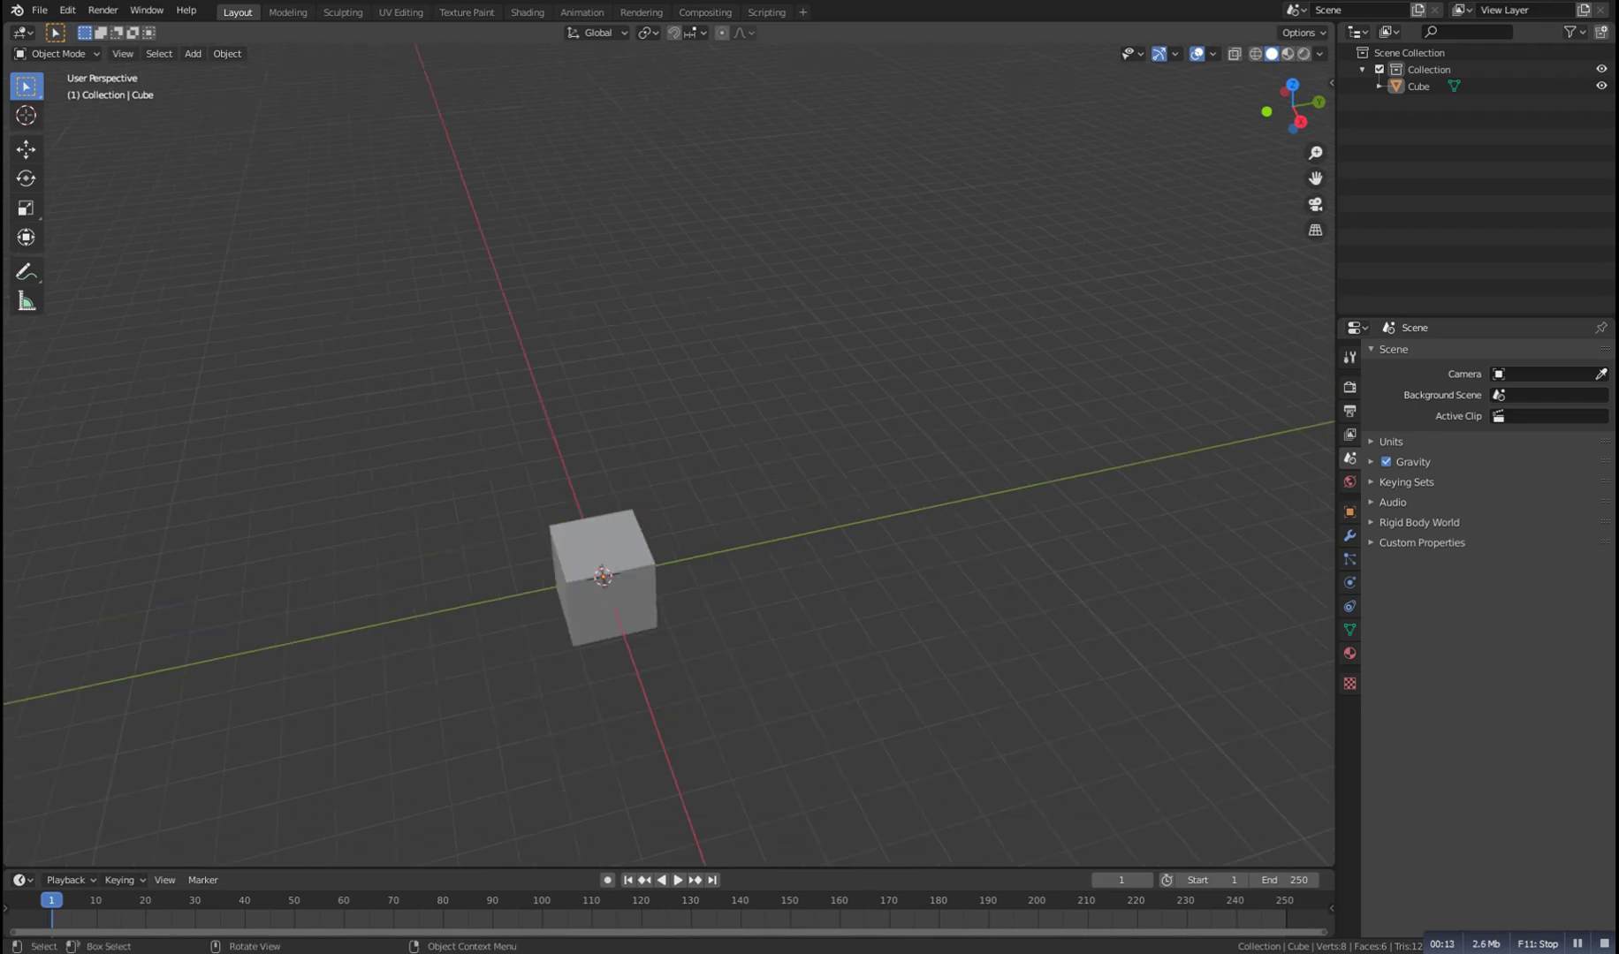
pyautogui.keyDown('shift'); pyautogui.rightClick(911, 516); pyautogui.keyUp('shift')
pyautogui.press('a')
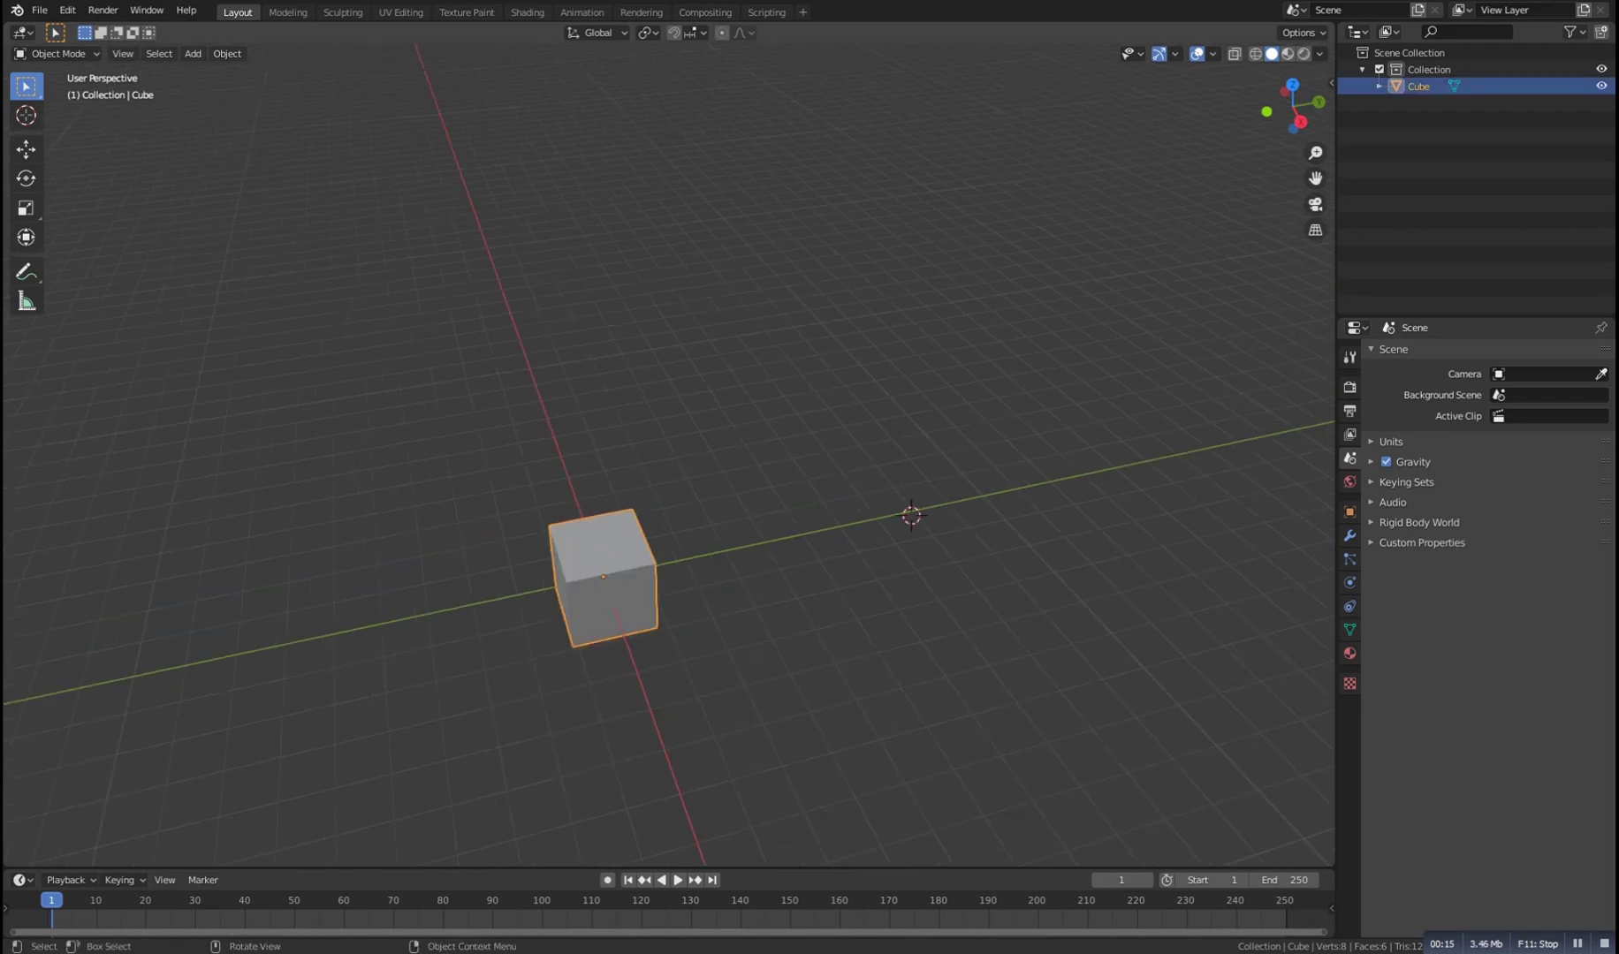
pyautogui.keyDown('shift'); pyautogui.moveTo(911, 516); pyautogui.dragTo(916, 463, button='middle'); pyautogui.keyUp('shift')
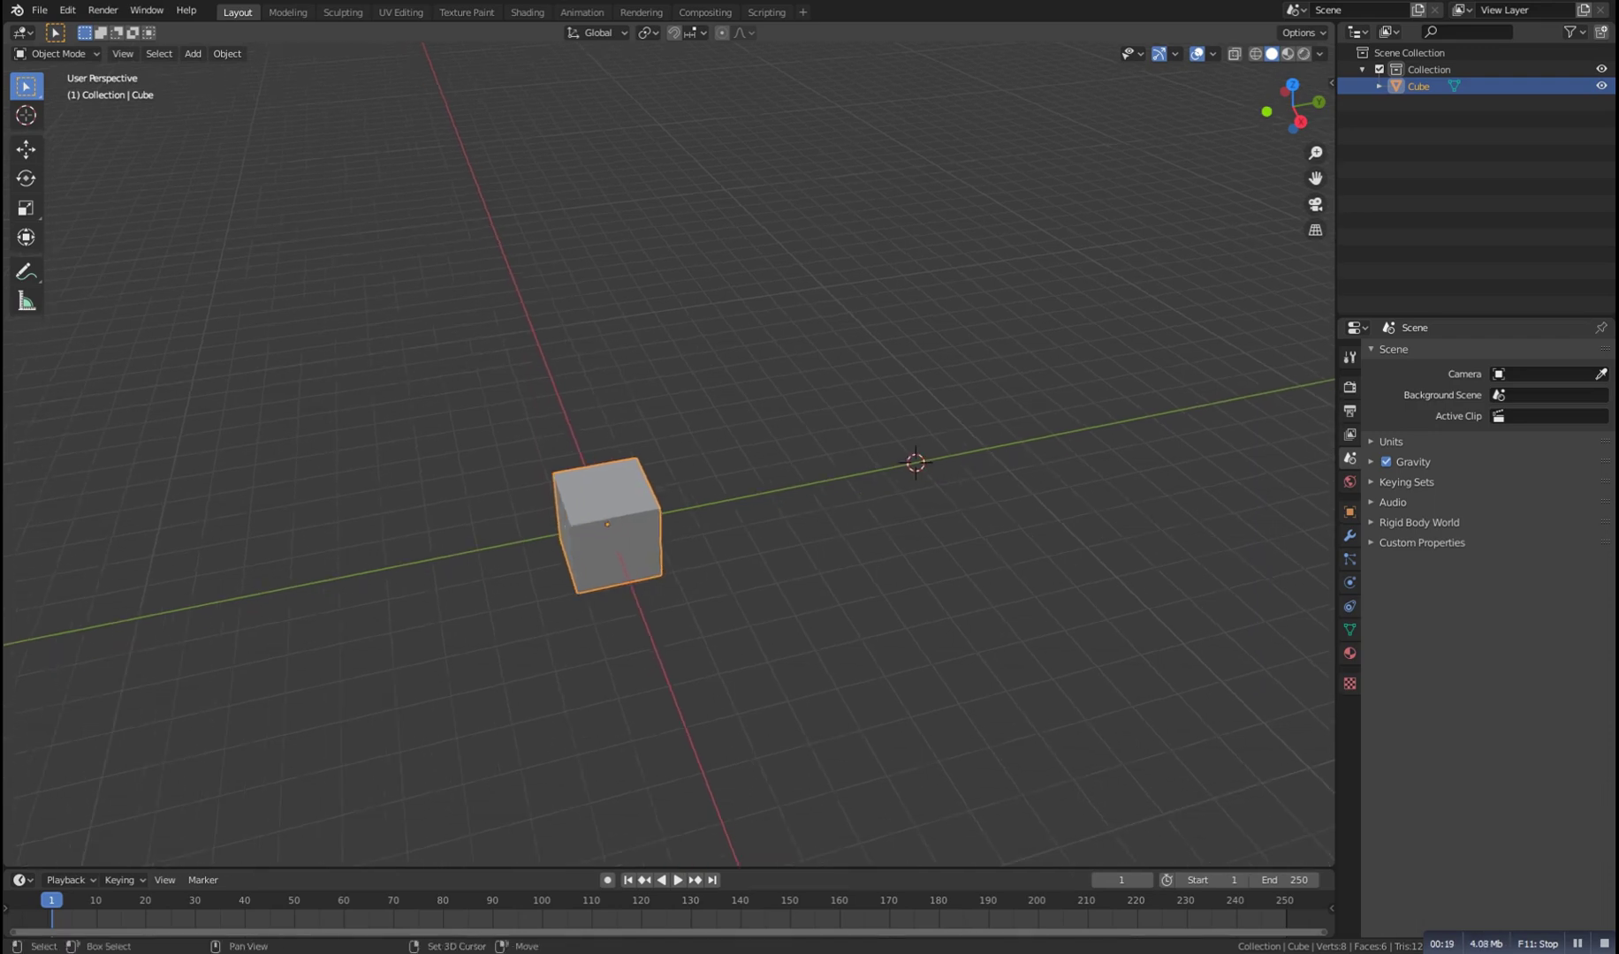
pyautogui.hotkey('shift', 's')
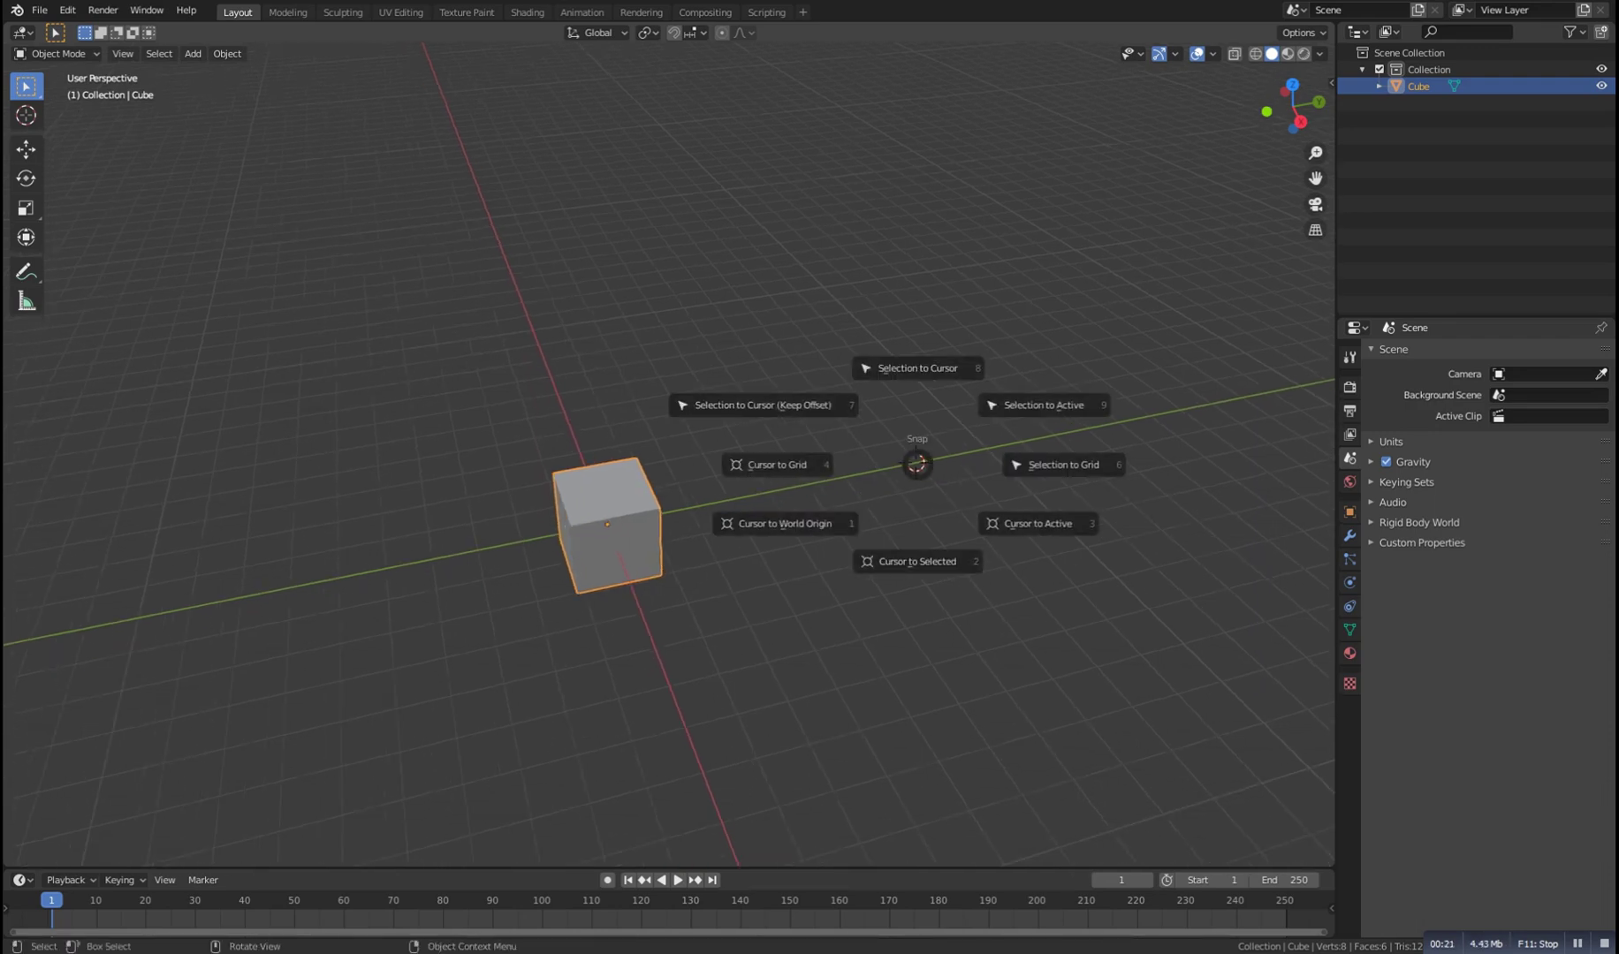
pyautogui.click(918, 455)
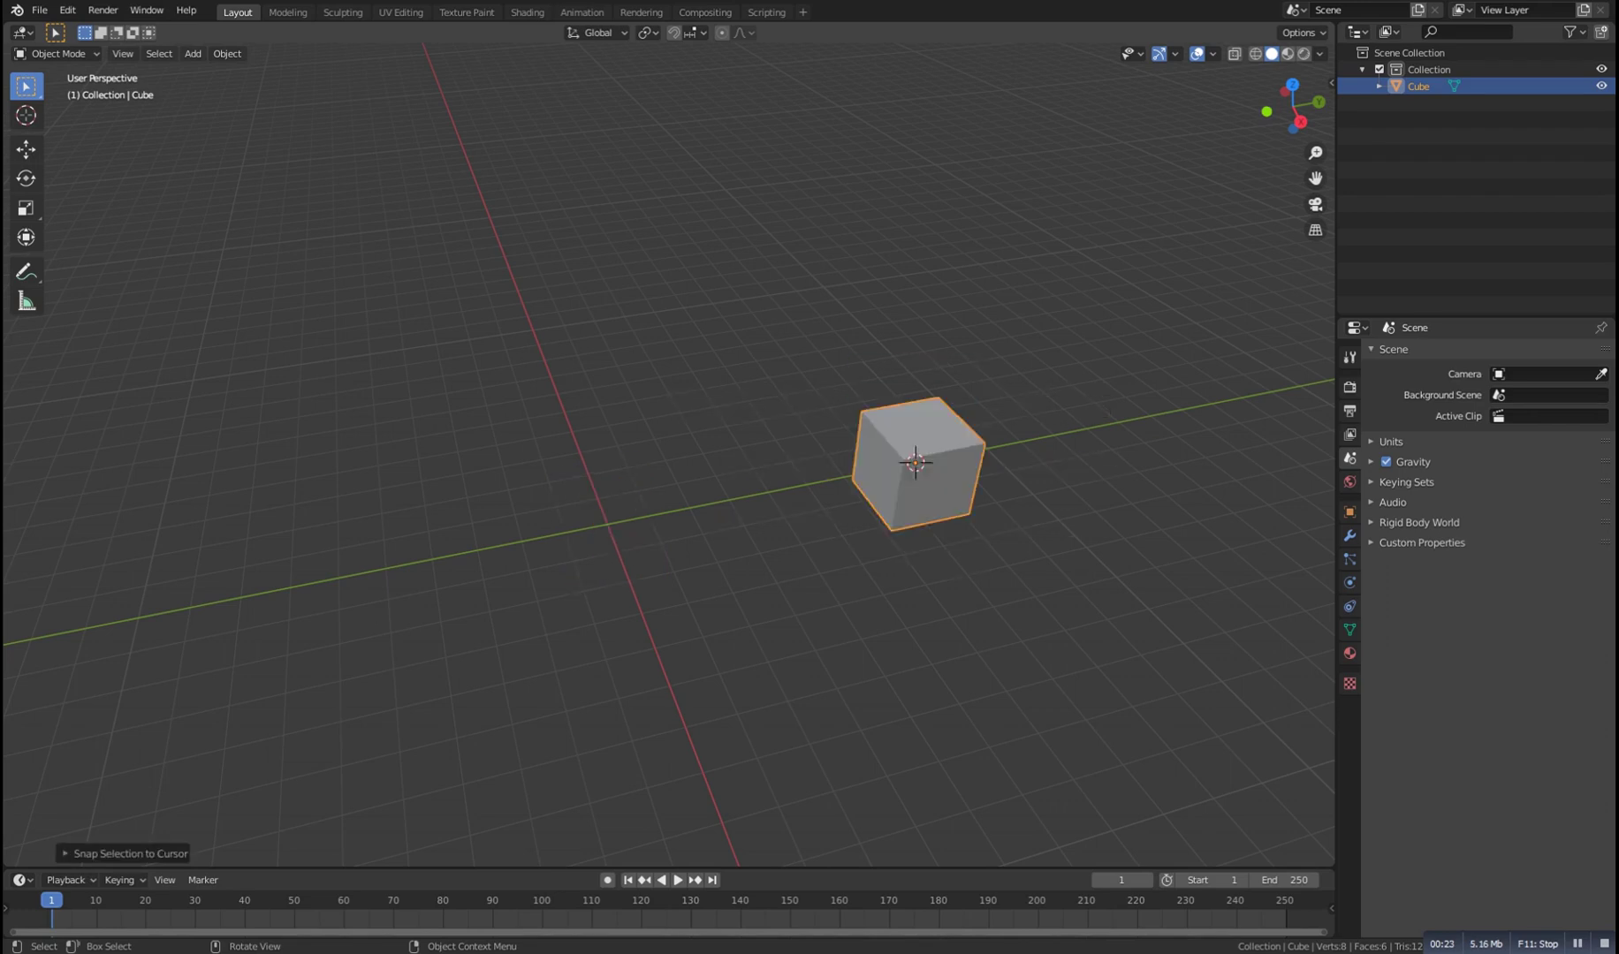
pyautogui.moveTo(917, 455); pyautogui.dragTo(924, 494, button='middle')
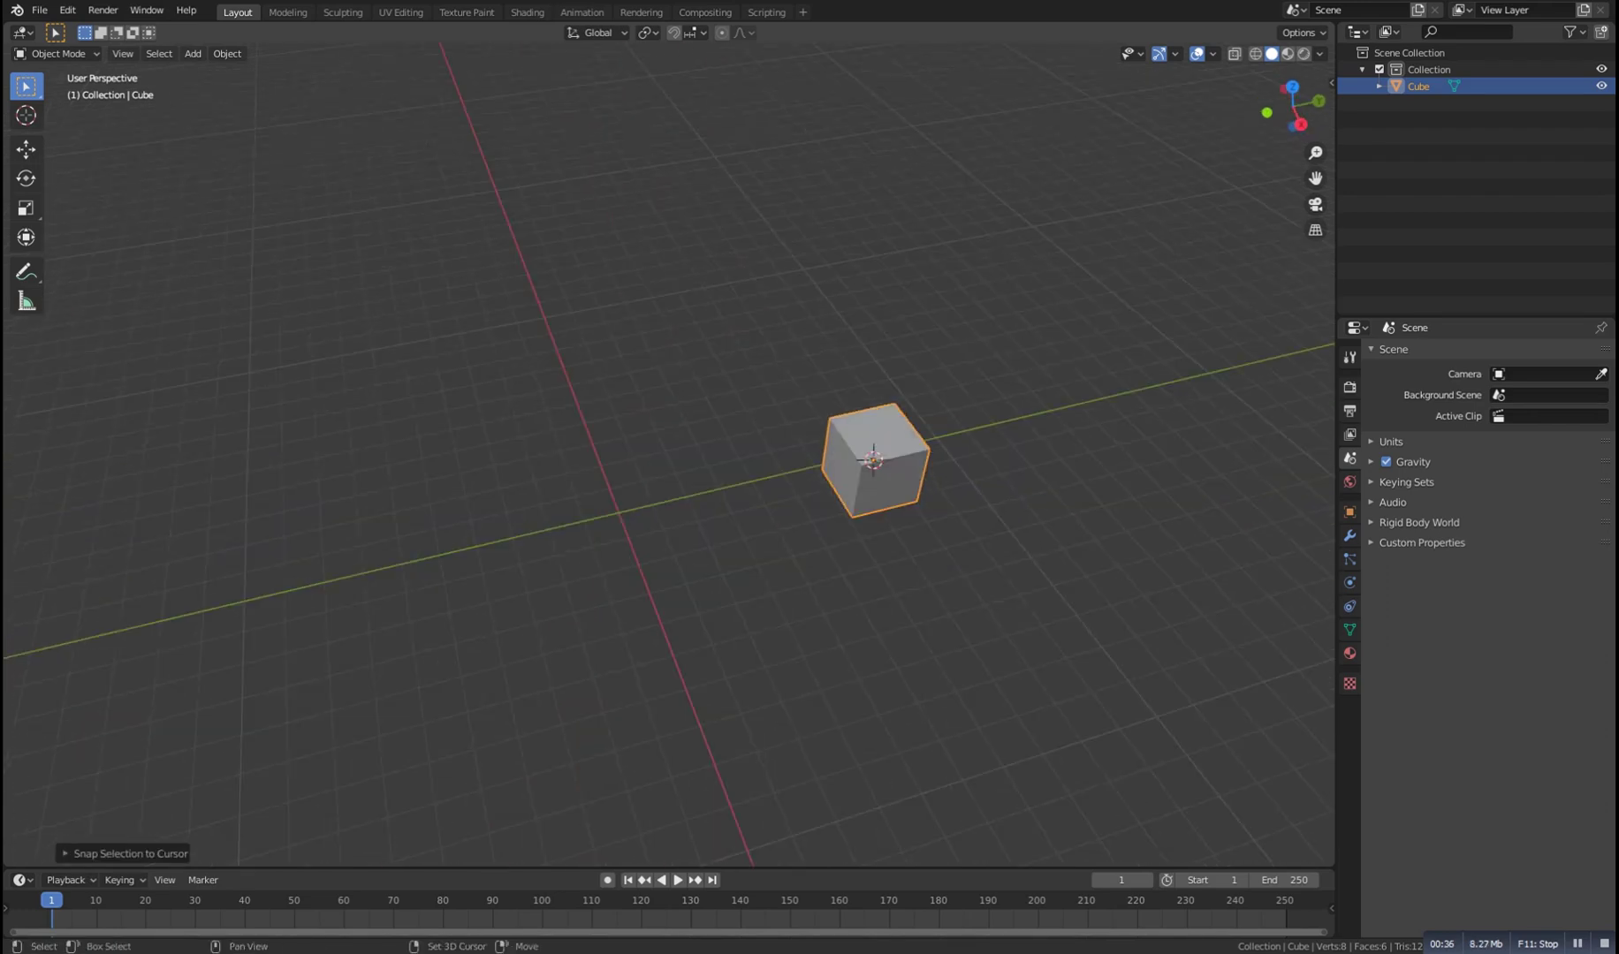
# Snap the 3D cursor to the world origin
pyautogui.hotkey('shift', 's')
pyautogui.hotkey('shift', 's')
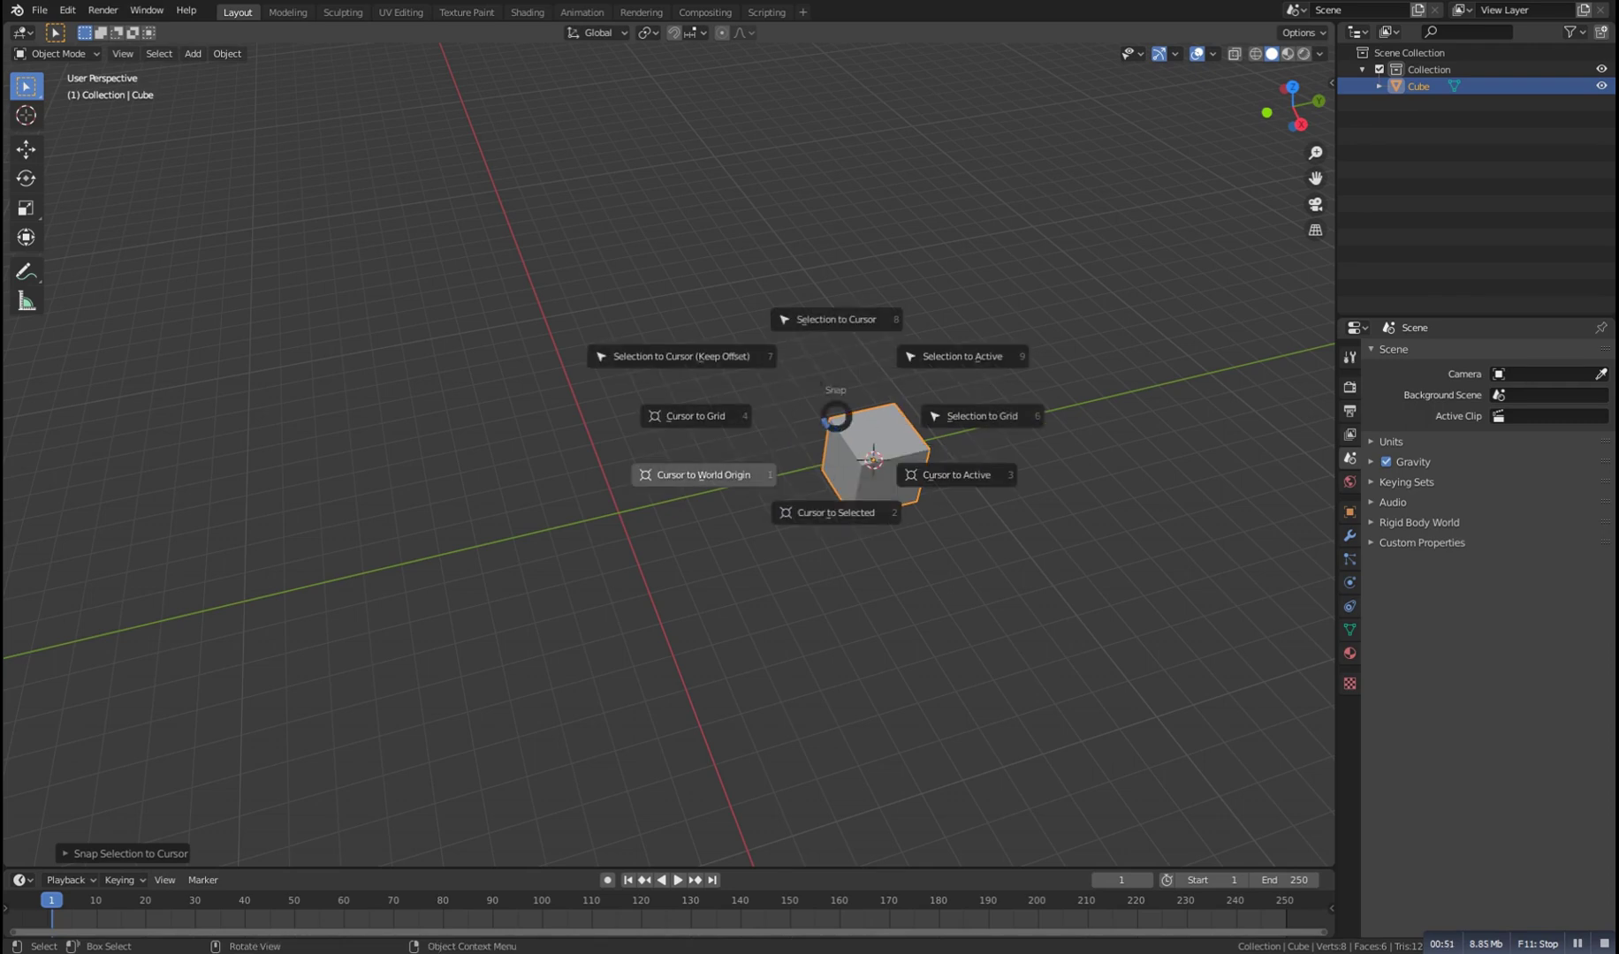
pyautogui.click(705, 478)
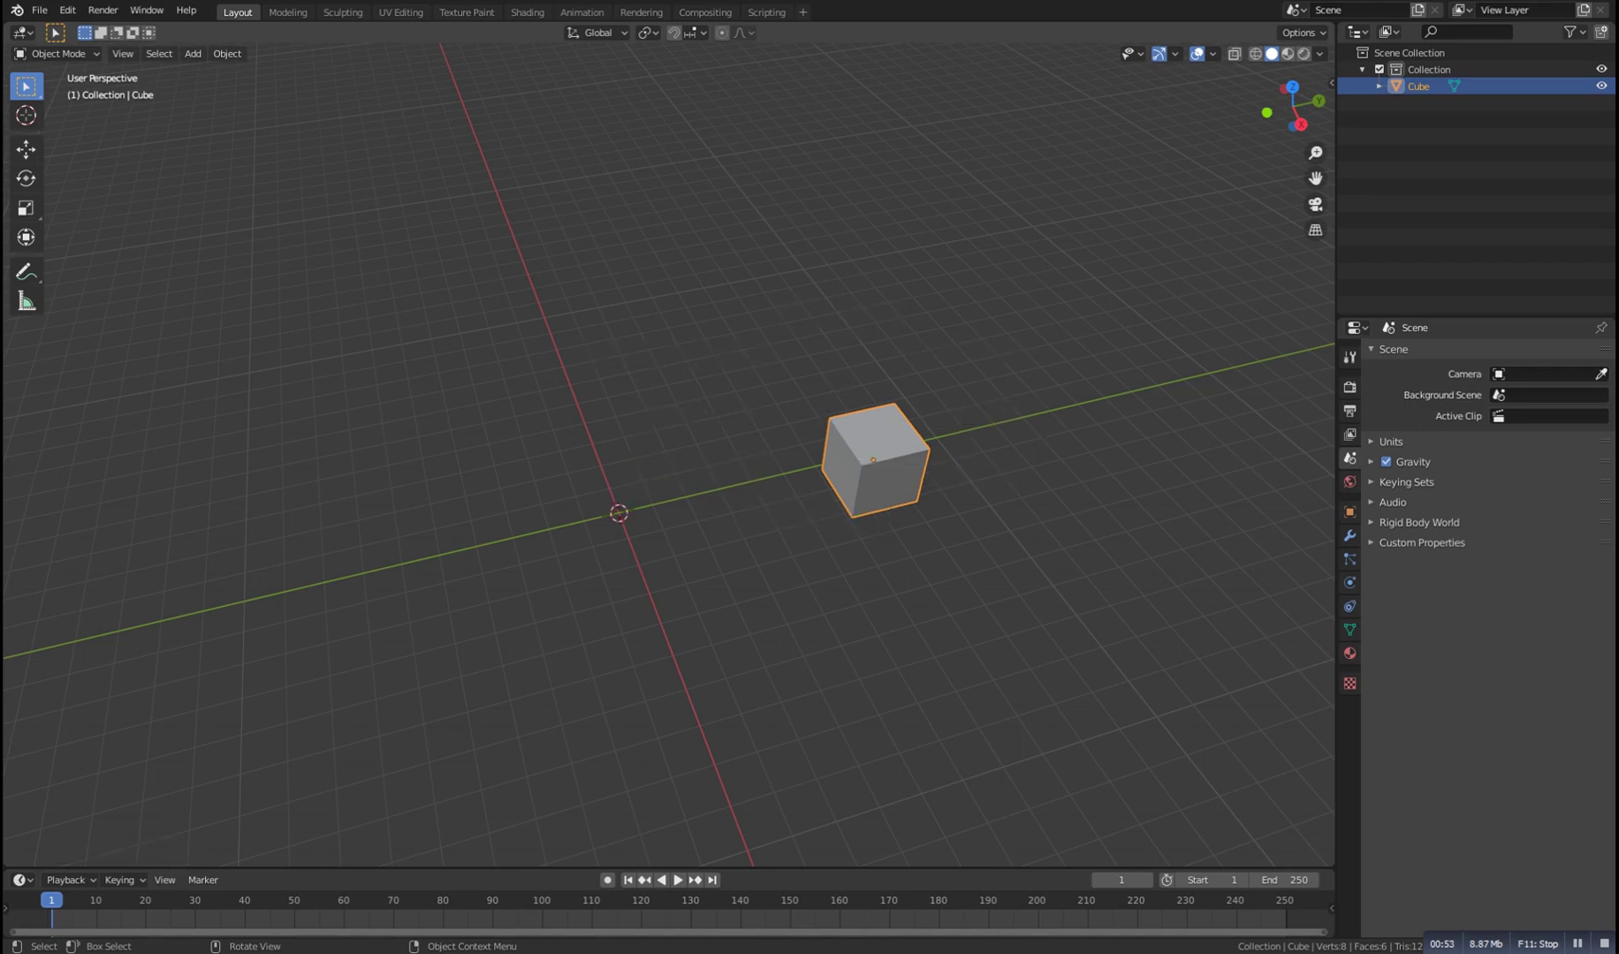
# Snap the cube to the 3D cursor at the world origin and deselect it
pyautogui.hotkey('shift', 's')
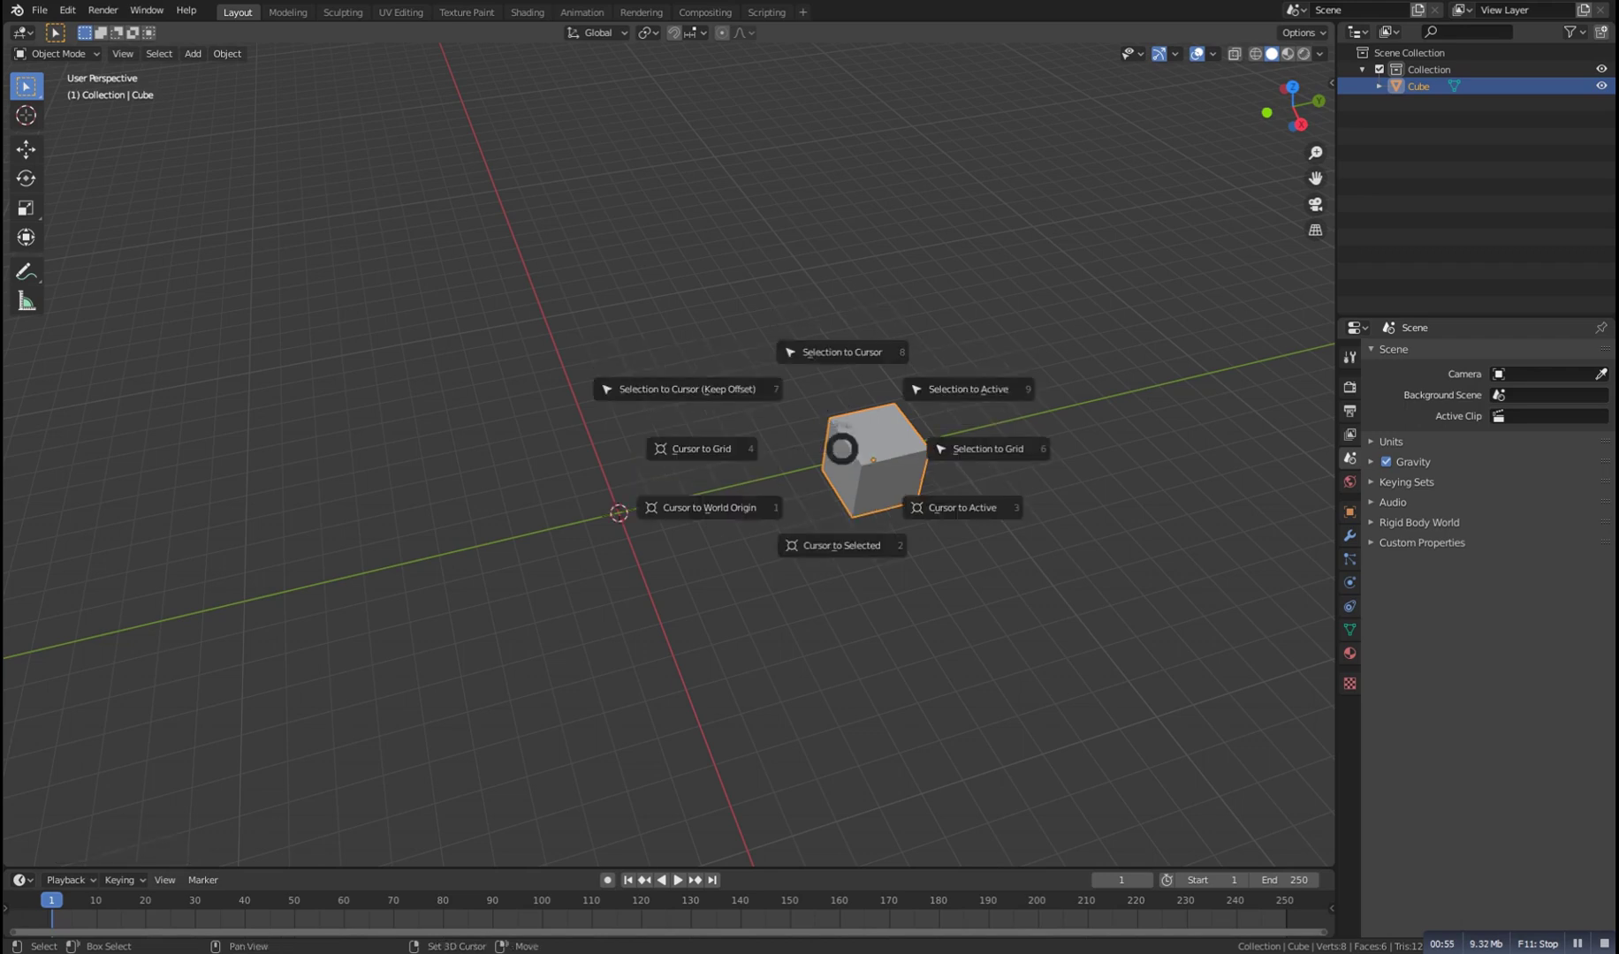
pyautogui.click(842, 354)
pyautogui.hotkey('alt', 'a')
pyautogui.moveTo(842, 380); pyautogui.dragTo(970, 286, button='middle')
pyautogui.scroll(5, 970, 286)
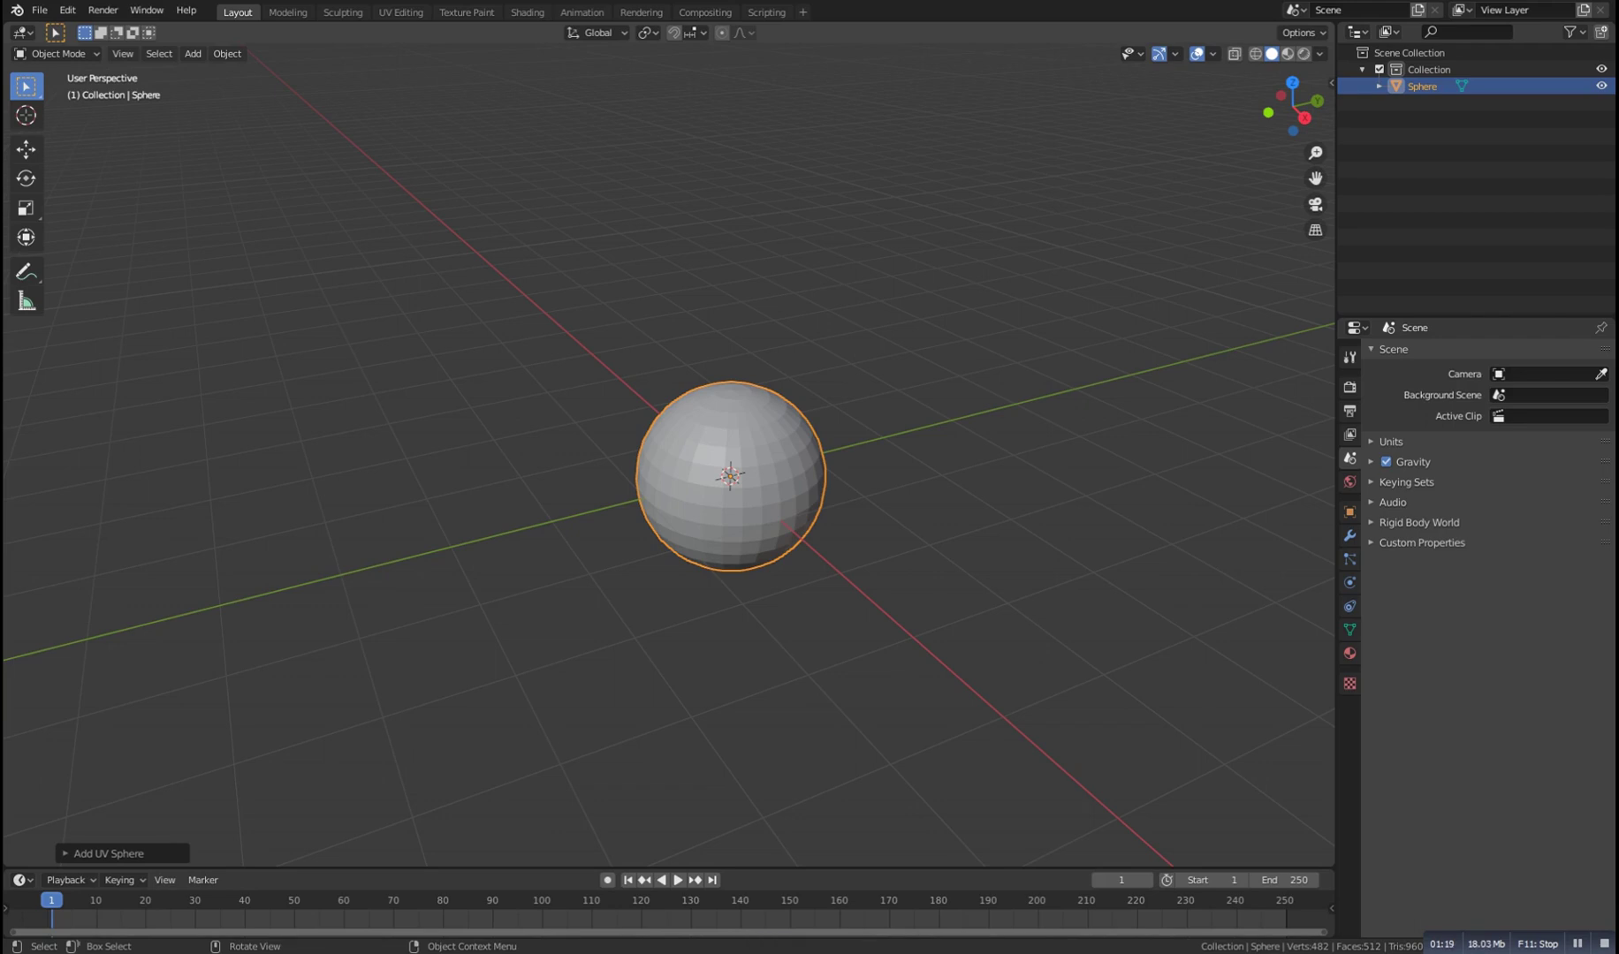
# Shade the UV sphere smooth, then inspect its surface up close and its mesh in Edit Mode
pyautogui.moveTo(765, 419); pyautogui.dragTo(735, 435, button='middle')
pyautogui.rightClick(734, 436)
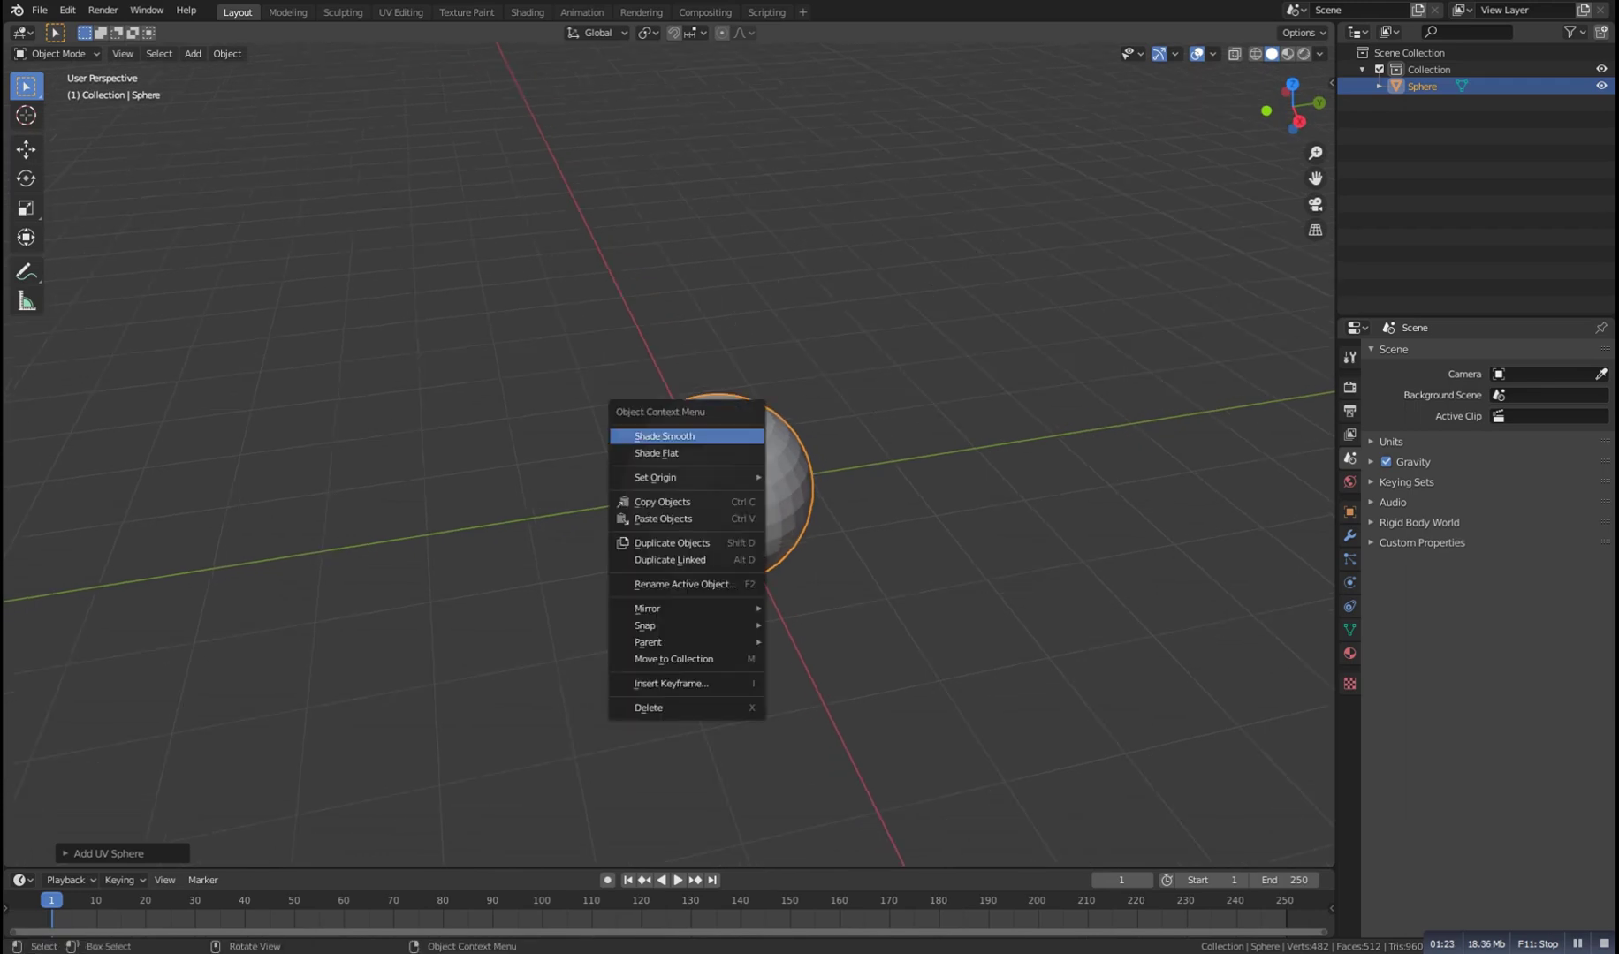
pyautogui.click(734, 436)
pyautogui.hotkey('alt', 'a')
pyautogui.moveTo(735, 435); pyautogui.dragTo(751, 394, button='middle')
pyautogui.scroll(7, 669, 460)
pyautogui.press('a')
pyautogui.scroll(-5, 669, 460)
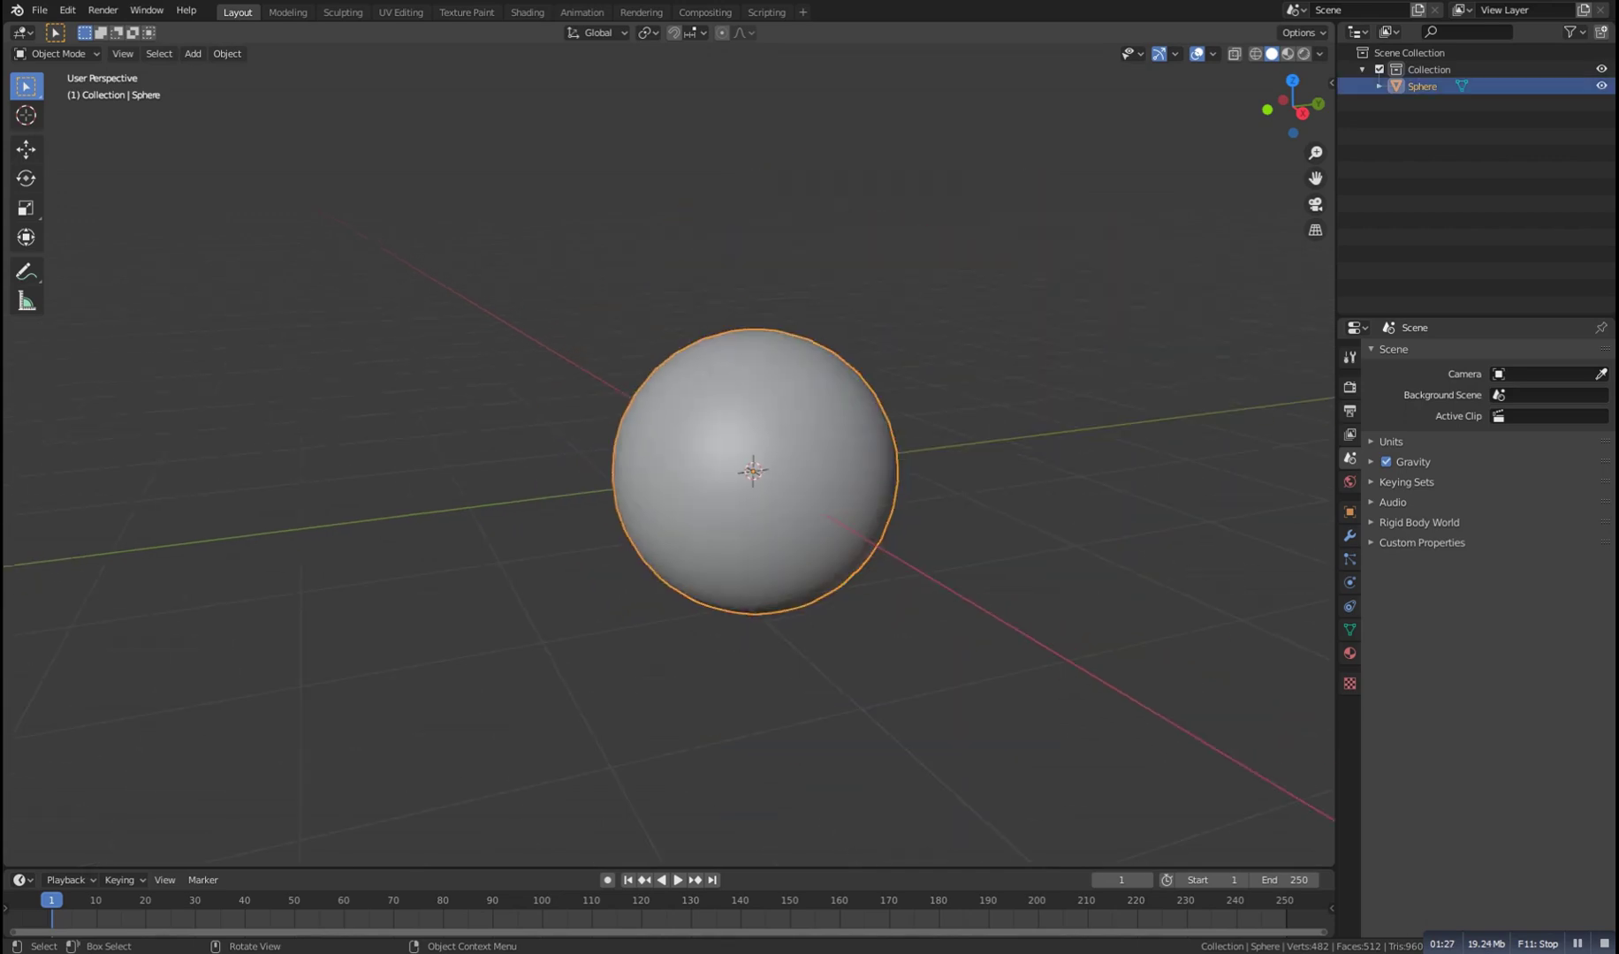
pyautogui.press('Tab')
pyautogui.scroll(2, 690, 459)
pyautogui.press('Tab')
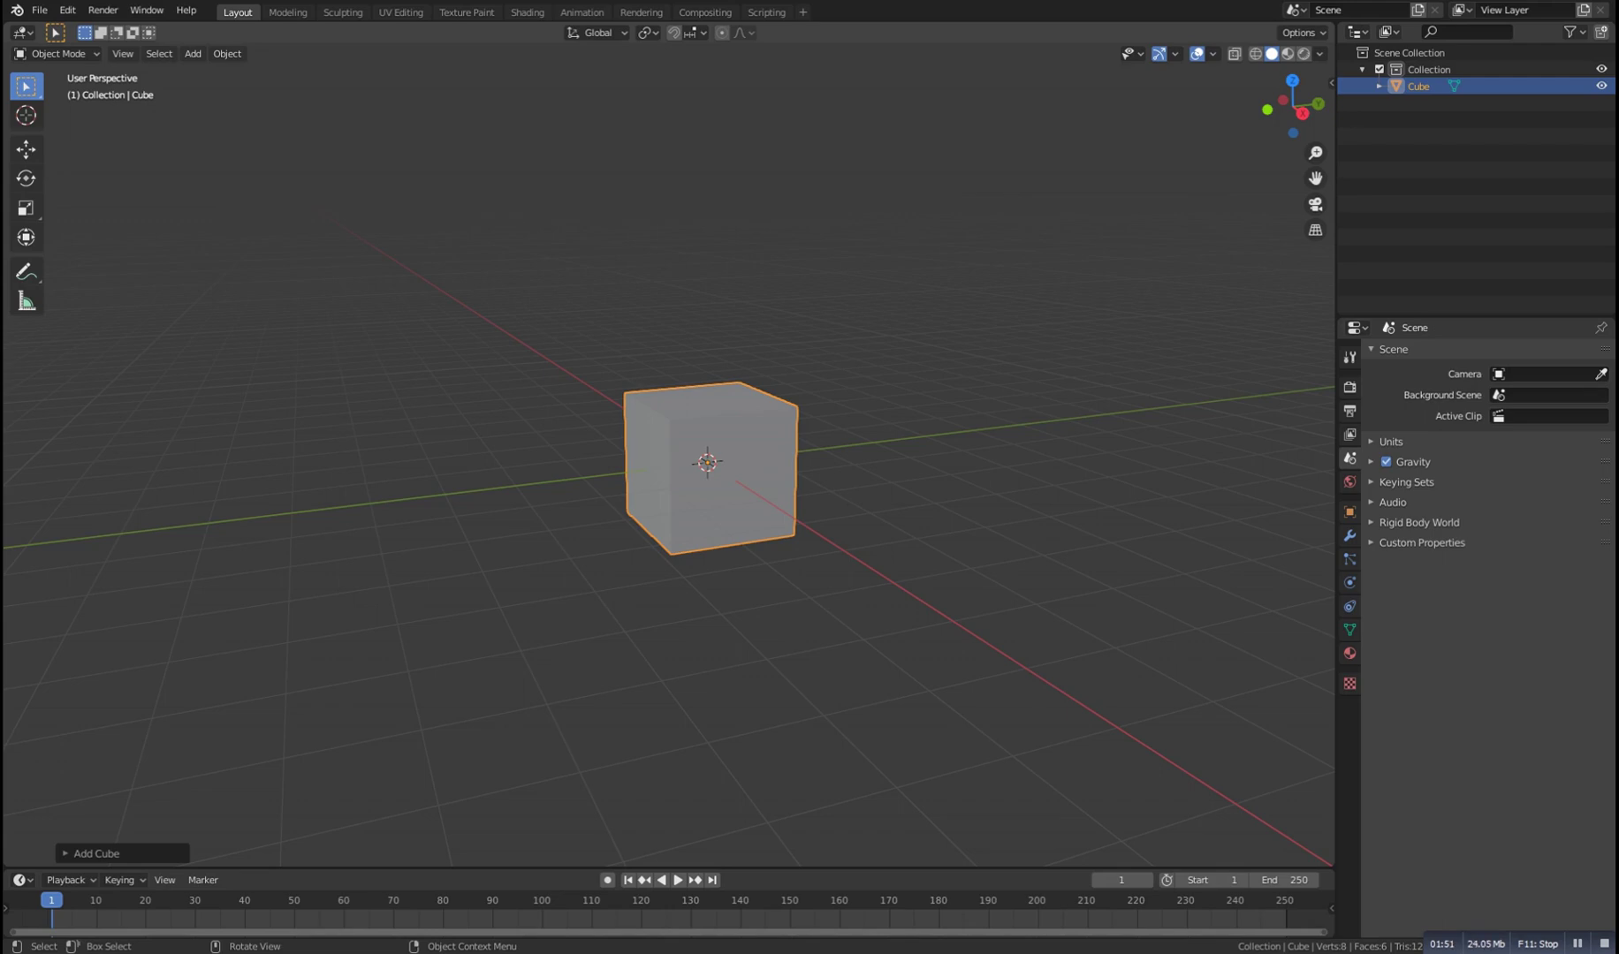
# Measure the cube's height from its lower edge to its upper edge in front orthographic view
pyautogui.press('KP_1')
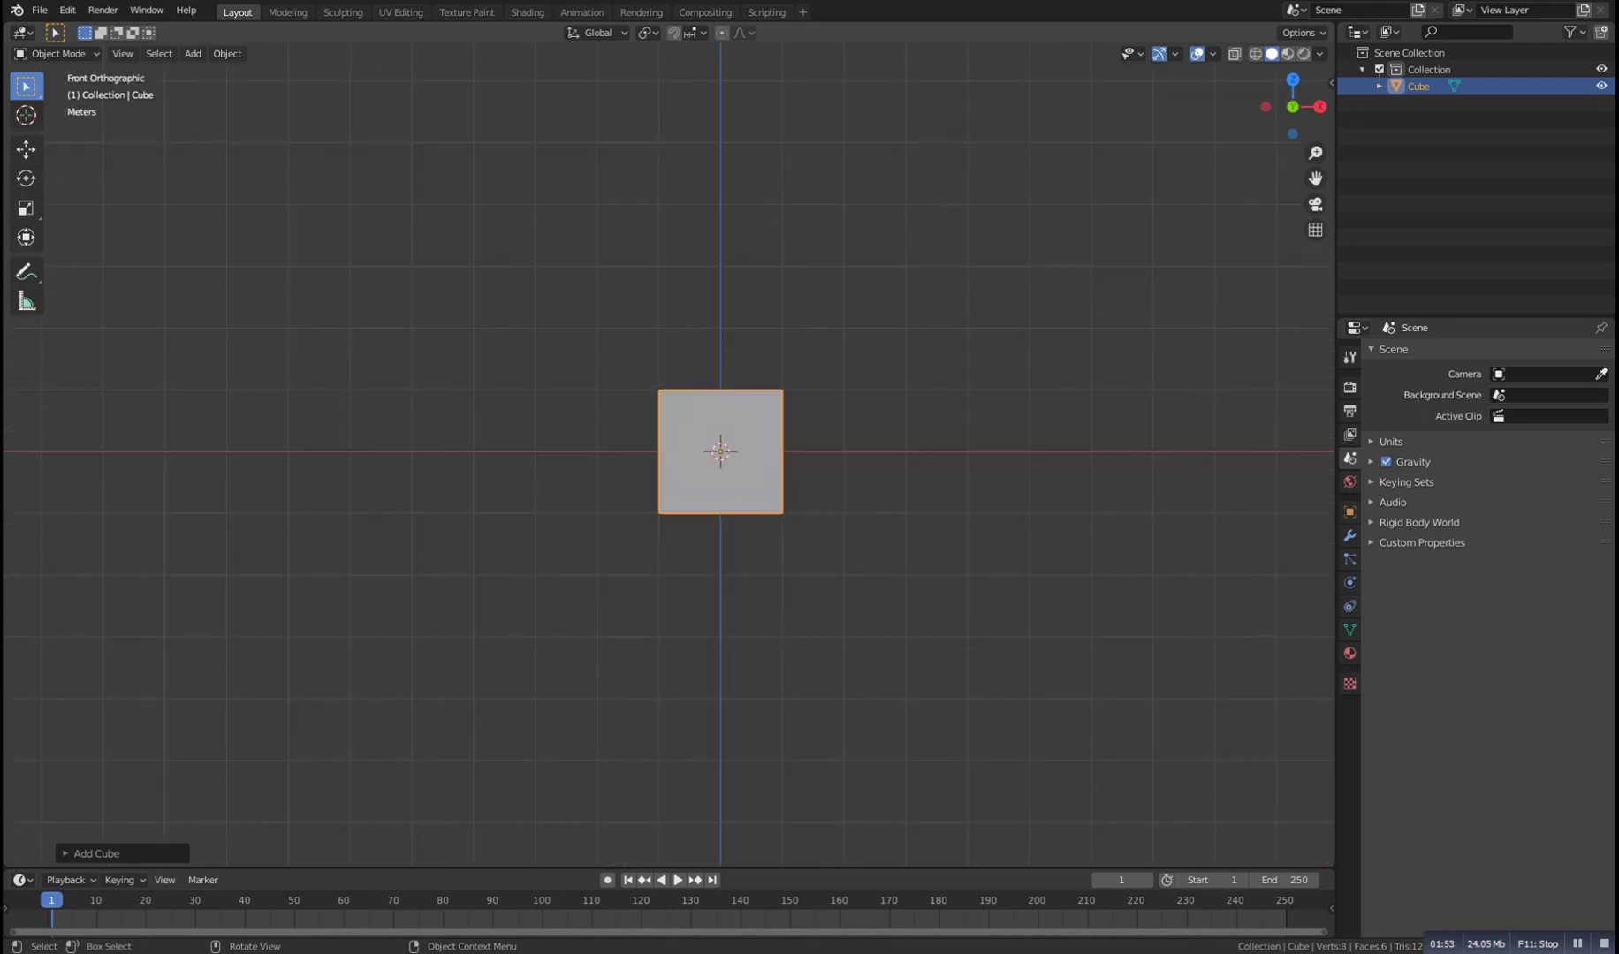
pyautogui.scroll(3, 668, 455)
pyautogui.keyDown('shift'); pyautogui.moveTo(758, 449); pyautogui.dragTo(717, 498, button='middle'); pyautogui.keyUp('shift')
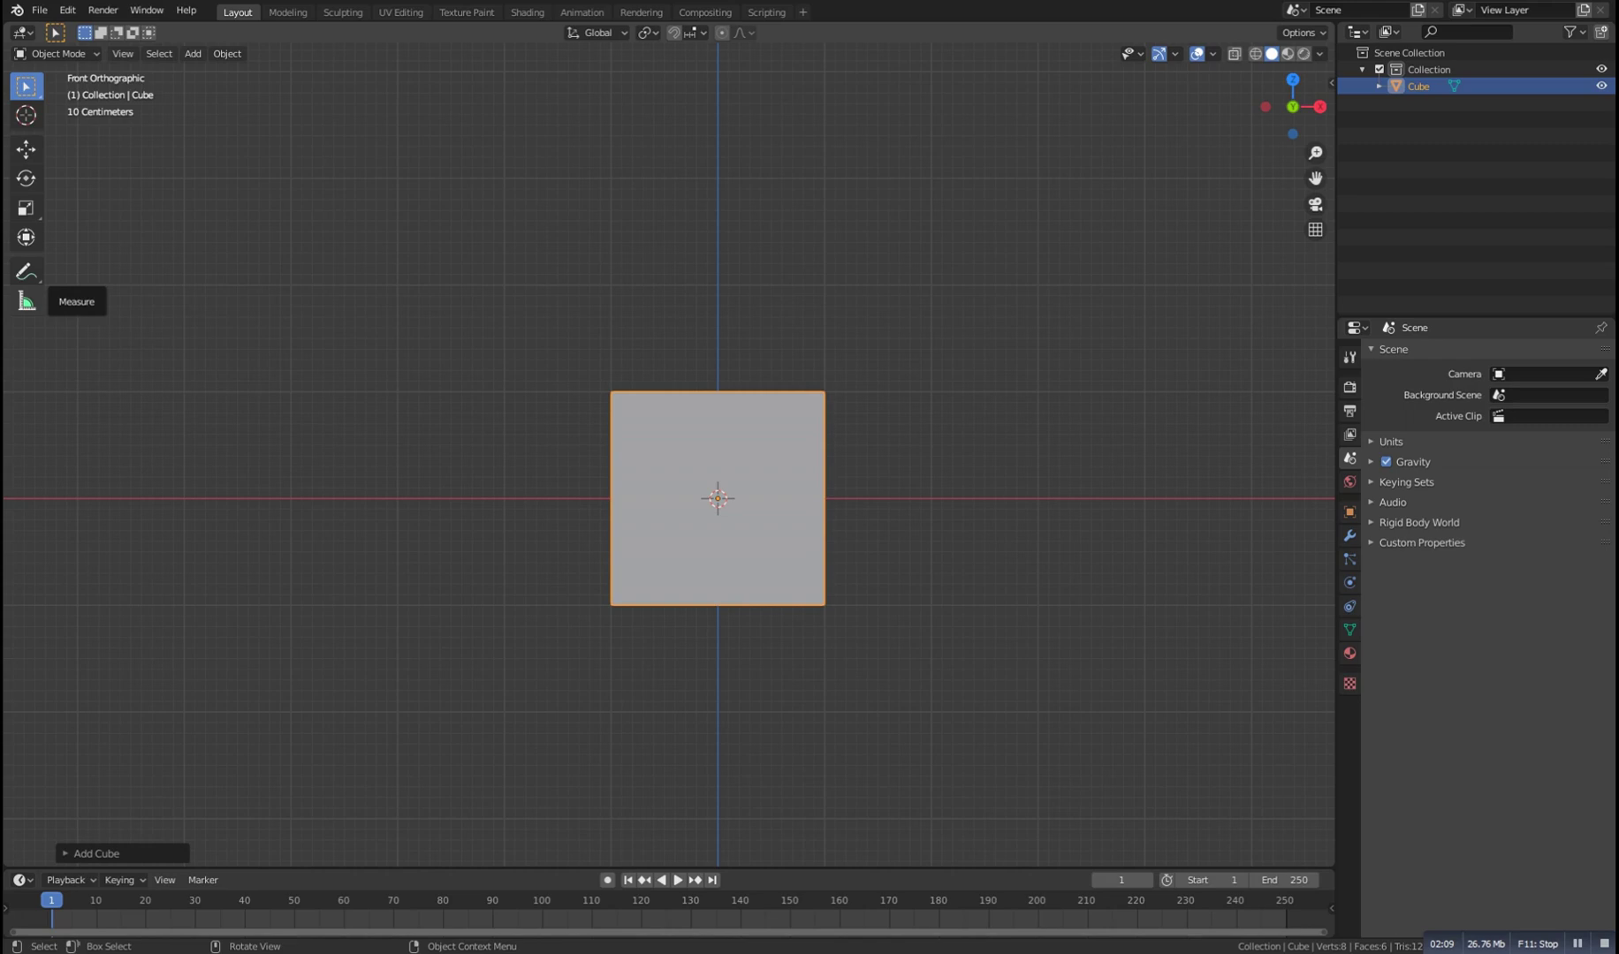
pyautogui.click(27, 301)
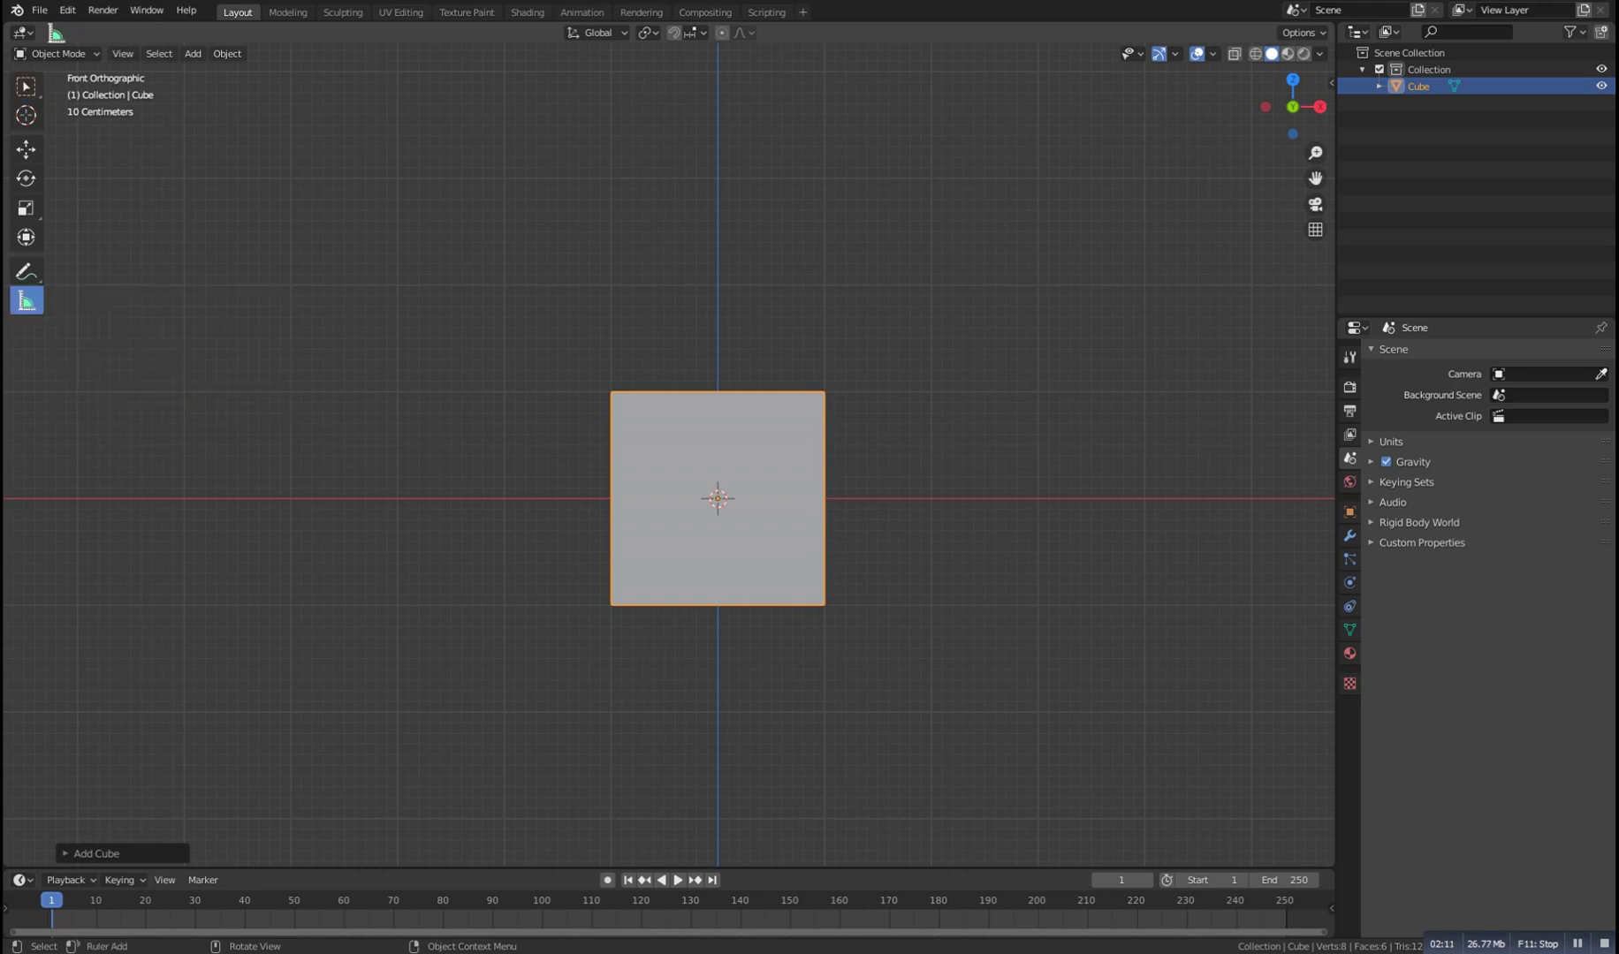
pyautogui.scroll(3, 668, 455)
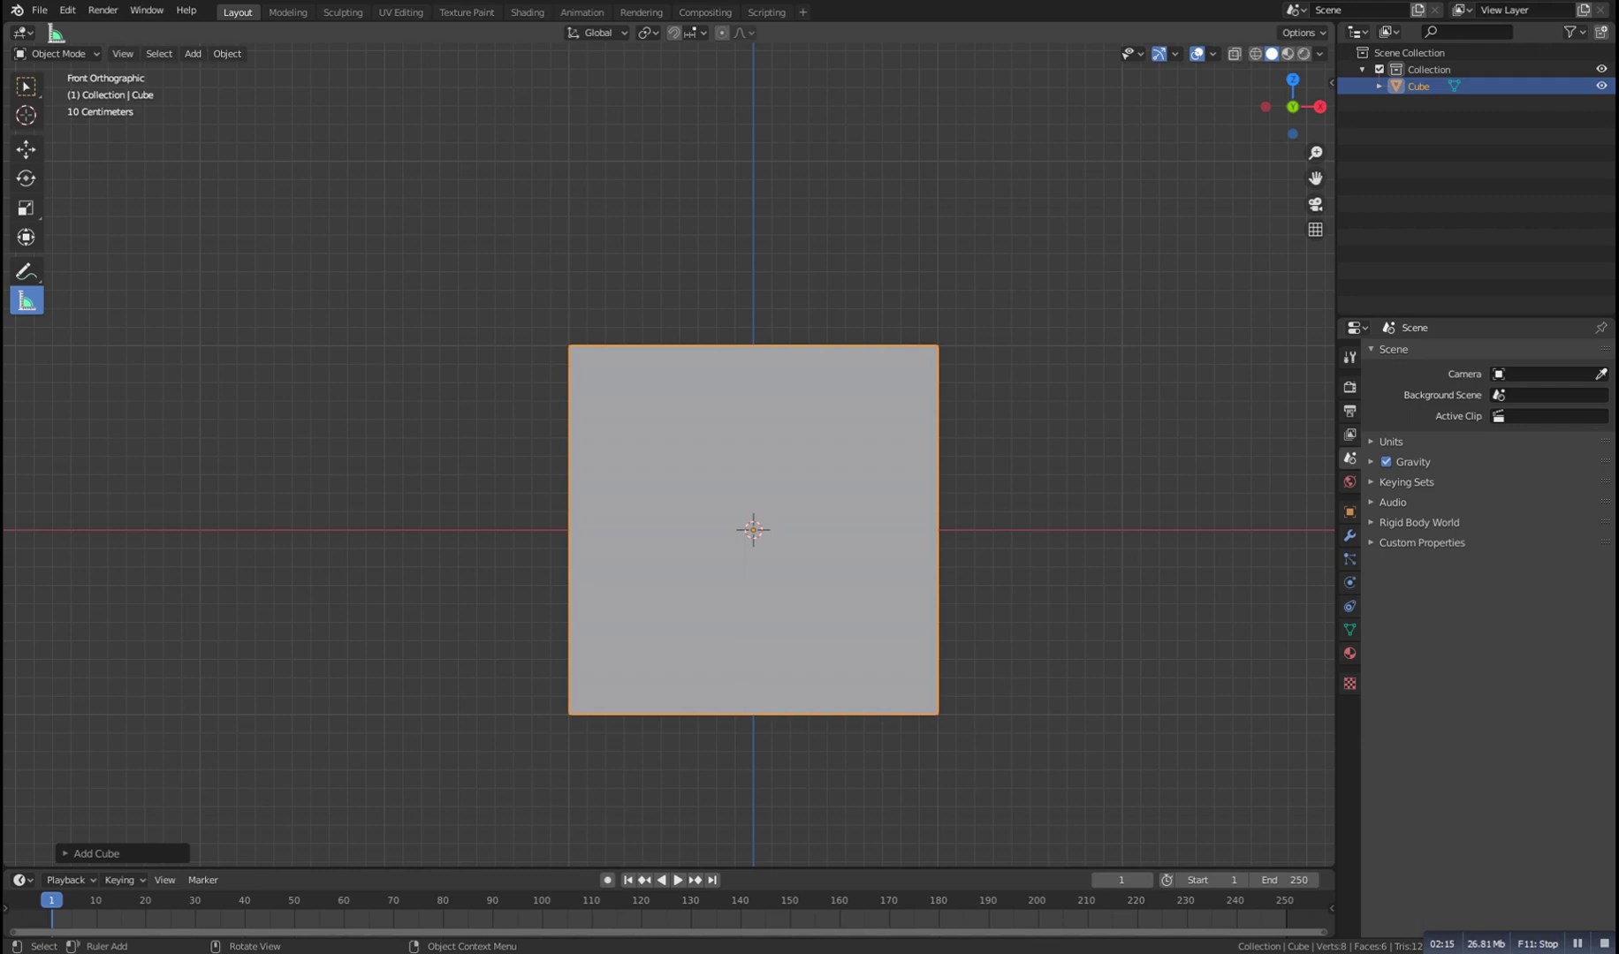
pyautogui.moveTo(752, 714); pyautogui.dragTo(753, 344)
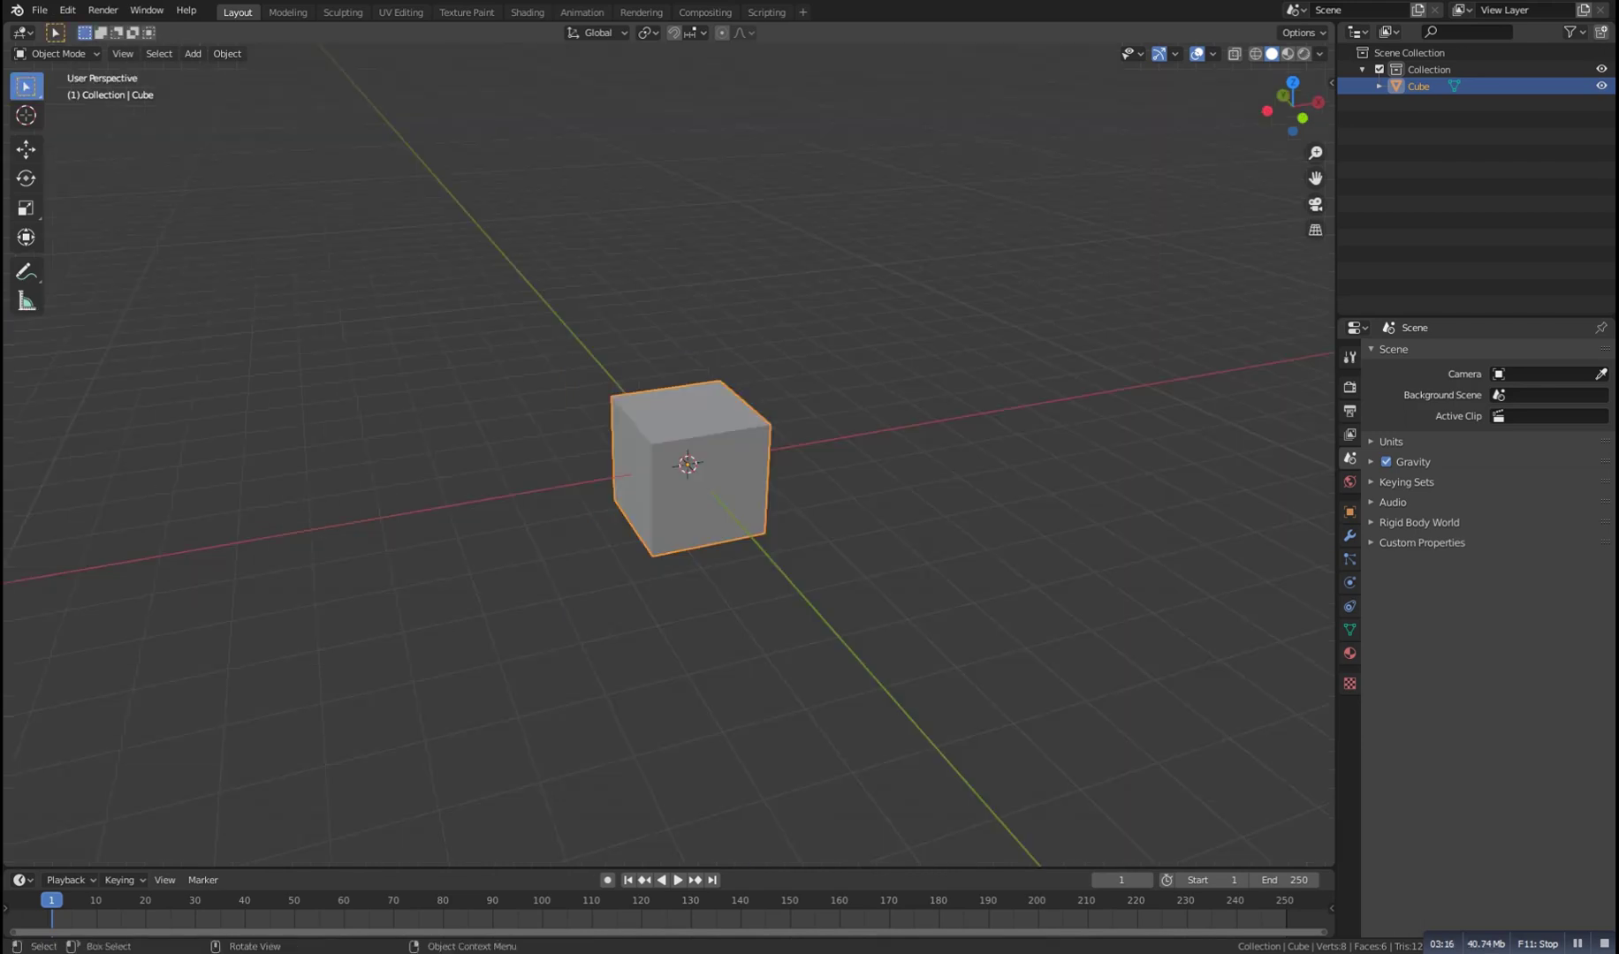
# Try rotating and scaling the cube about its own centre in front orthographic view
pyautogui.moveTo(671, 495); pyautogui.dragTo(665, 446, button='middle')
pyautogui.scroll(4, 669, 454)
pyautogui.scroll(-2, 669, 454)
pyautogui.press('KP_1')
pyautogui.press('r')
pyautogui.press('Escape')
pyautogui.press('s')
pyautogui.rightClick(974, 478)
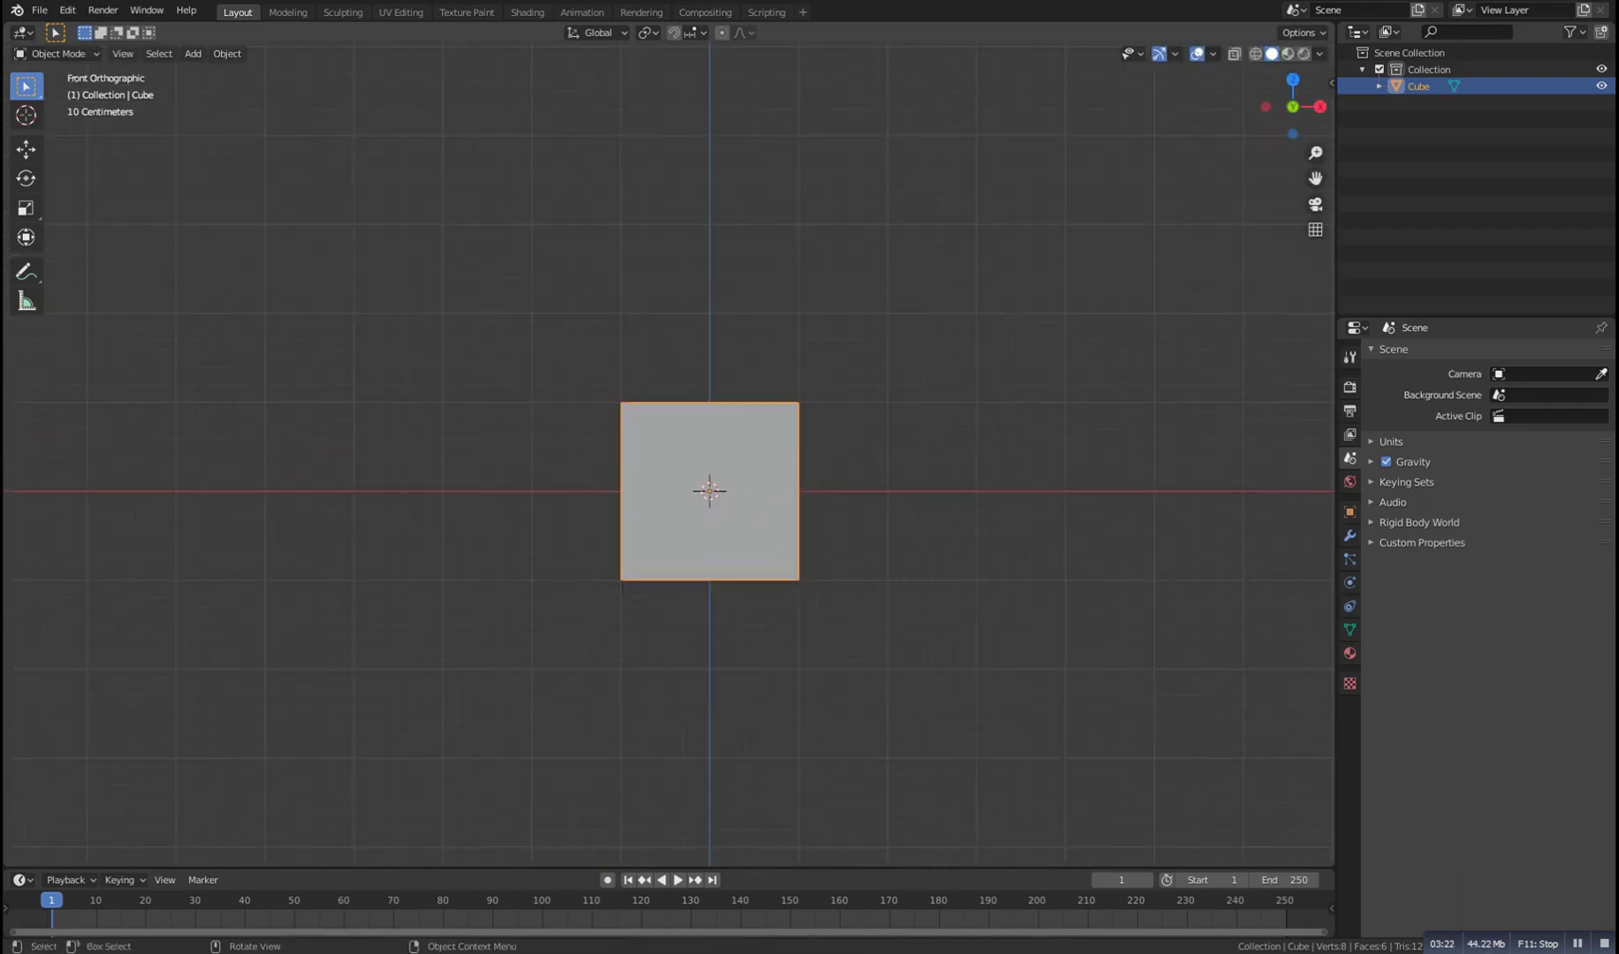
# Deselect the cube, place the 3D cursor above and to its right, and set the transform pivot point to 3D Cursor
pyautogui.scroll(-1, 975, 478)
pyautogui.click(974, 478)
pyautogui.keyDown('shift'); pyautogui.moveTo(974, 478); pyautogui.dragTo(946, 543, button='middle'); pyautogui.keyUp('shift')
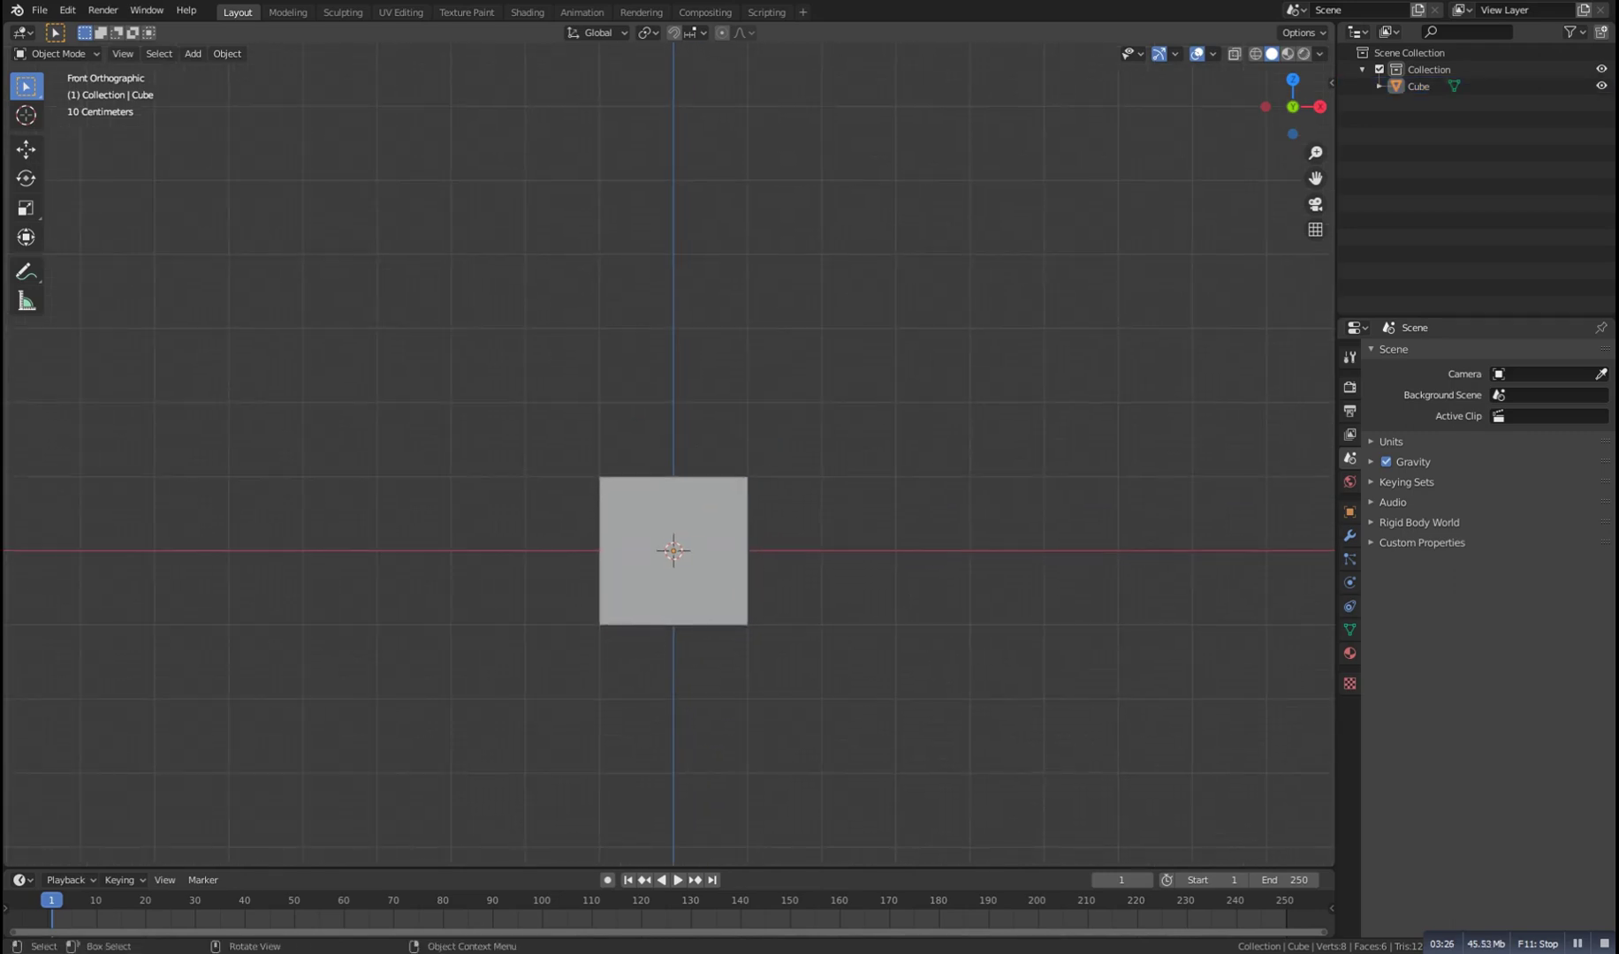
pyautogui.keyDown('shift'); pyautogui.rightClick(807, 420); pyautogui.keyUp('shift')
pyautogui.click(647, 33)
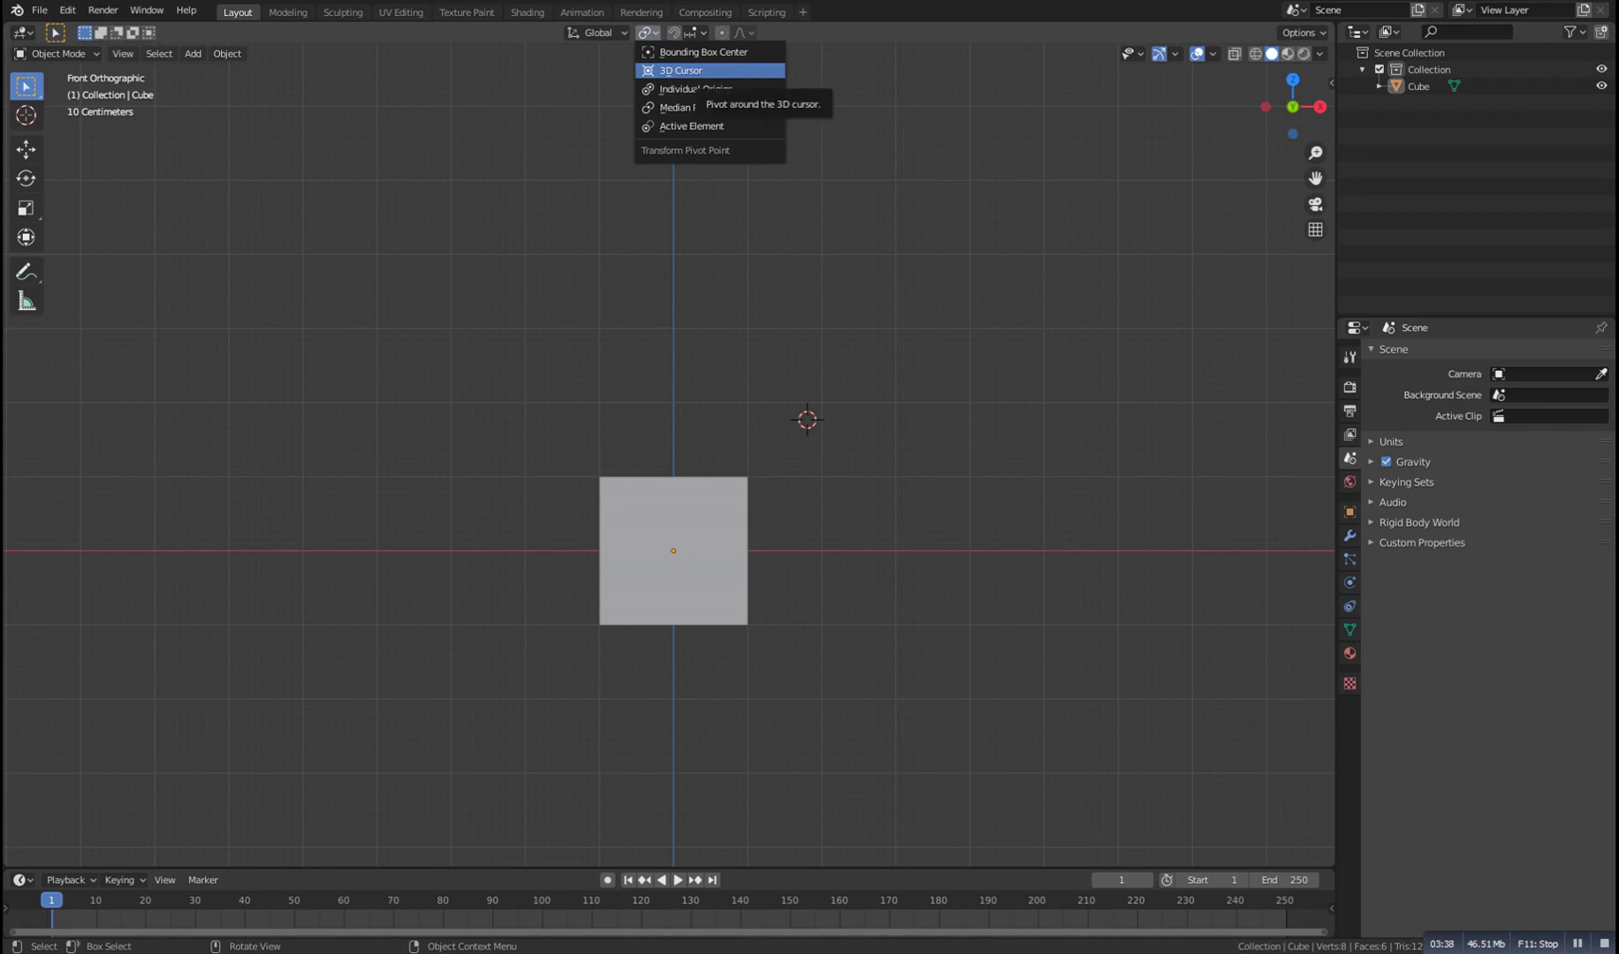
pyautogui.click(697, 71)
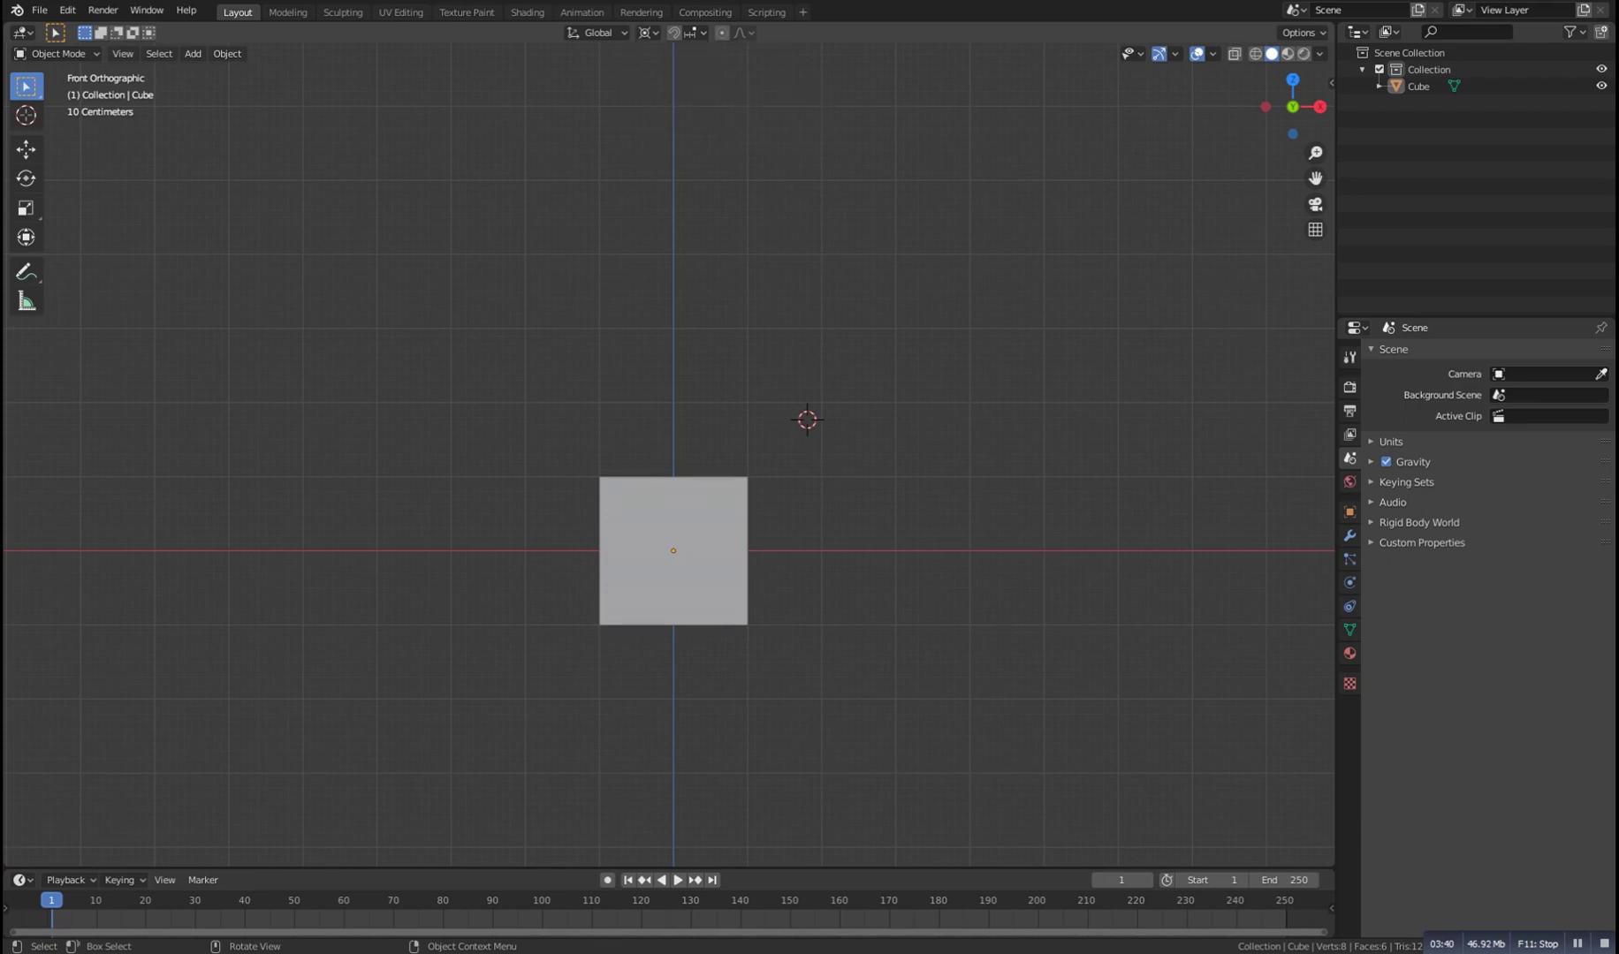
# Select the cube and try rotating it around the 3D cursor
pyautogui.press('a')
pyautogui.press('r')
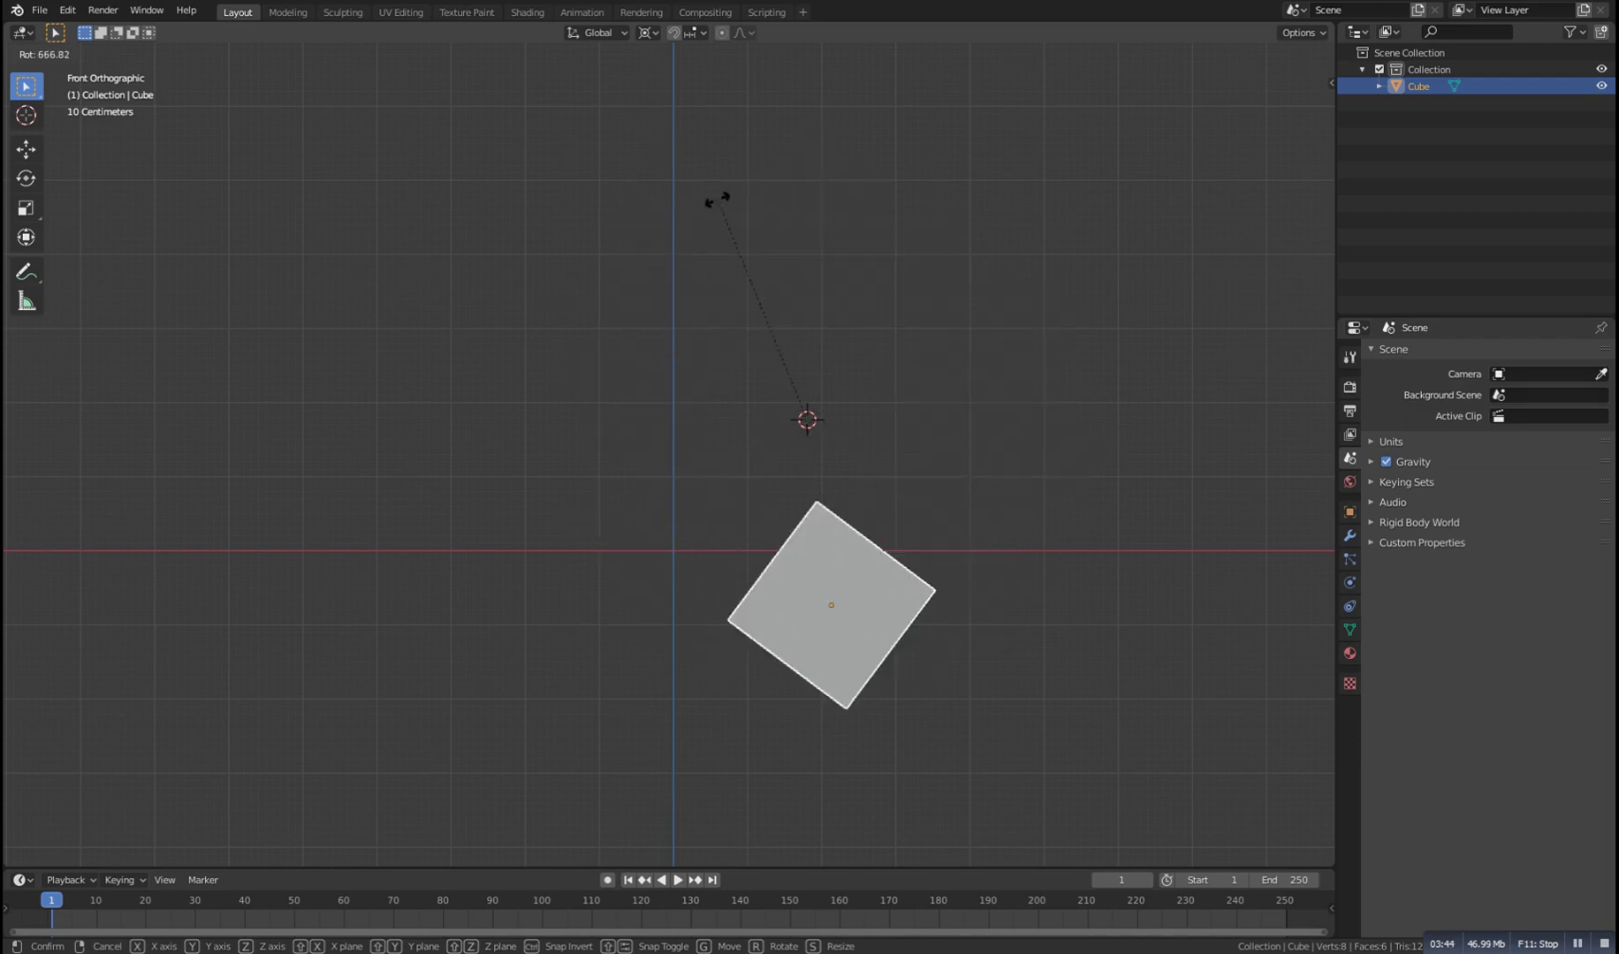
pyautogui.press('Escape')
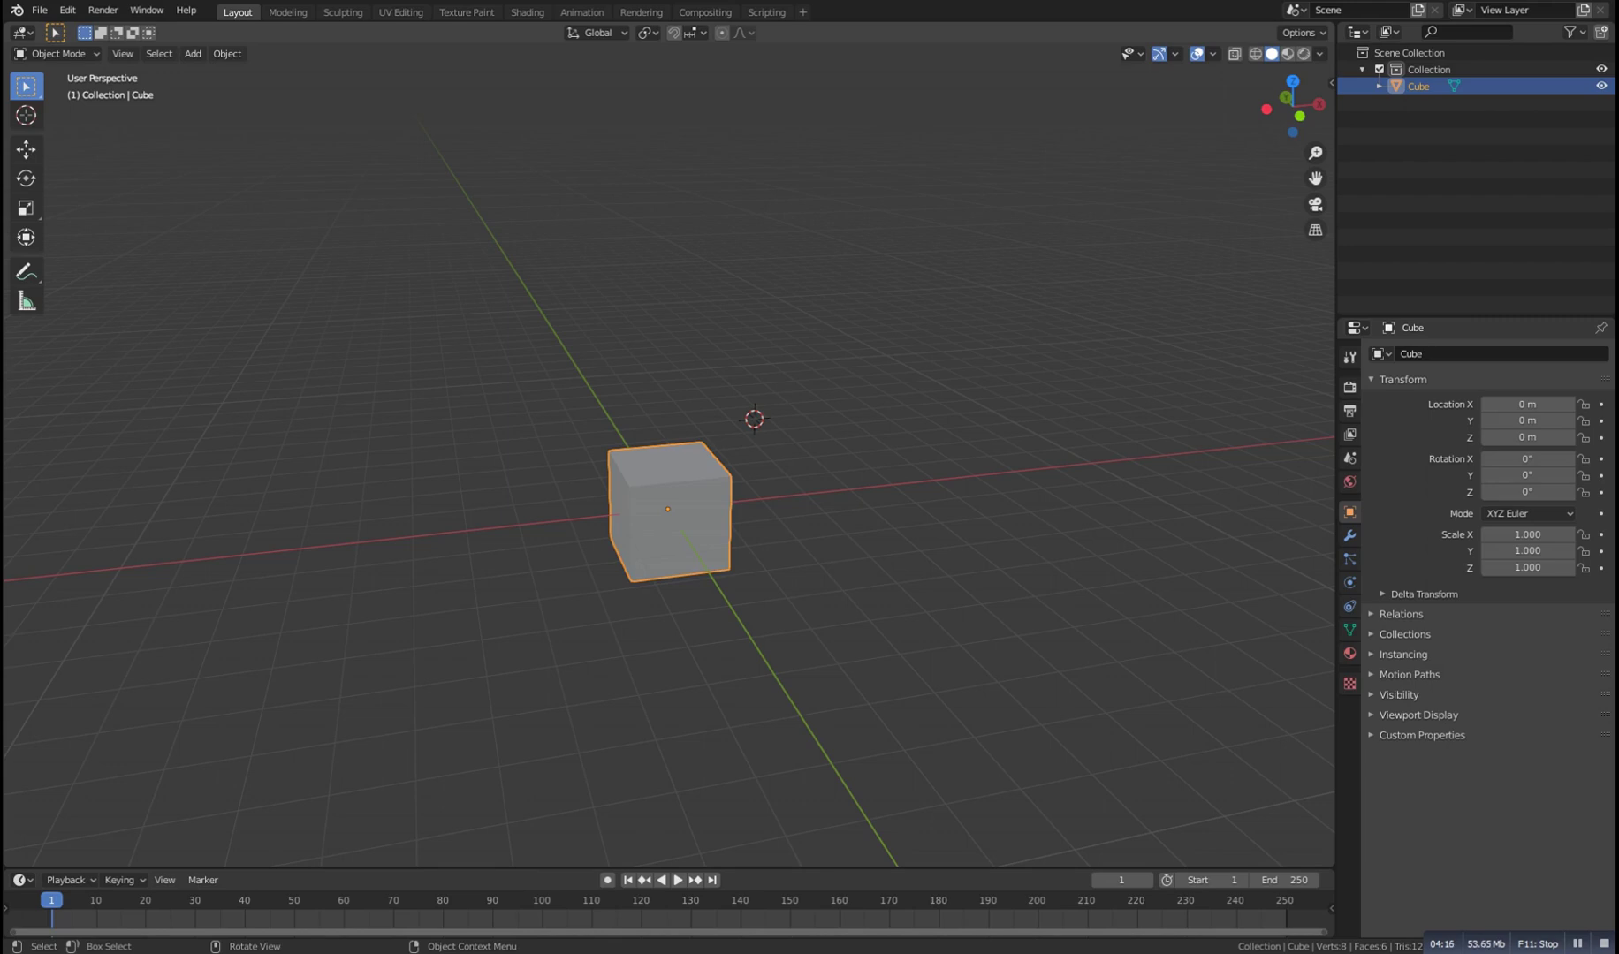
# In front view, move the cube to about -2.92 m in X and 1.57 m in Z, and rotate it about -38° around Y
pyautogui.press('KP_1')
pyautogui.press('g')
pyautogui.click(626, 411)
pyautogui.press('r')
pyautogui.click(587, 351)
pyautogui.keyDown('alt'); pyautogui.moveTo(579, 416); pyautogui.dragTo(575, 472); pyautogui.keyUp('alt')
# Scale the tilted cube up uniformly to about 1.98 and view it from above
pyautogui.press('s')
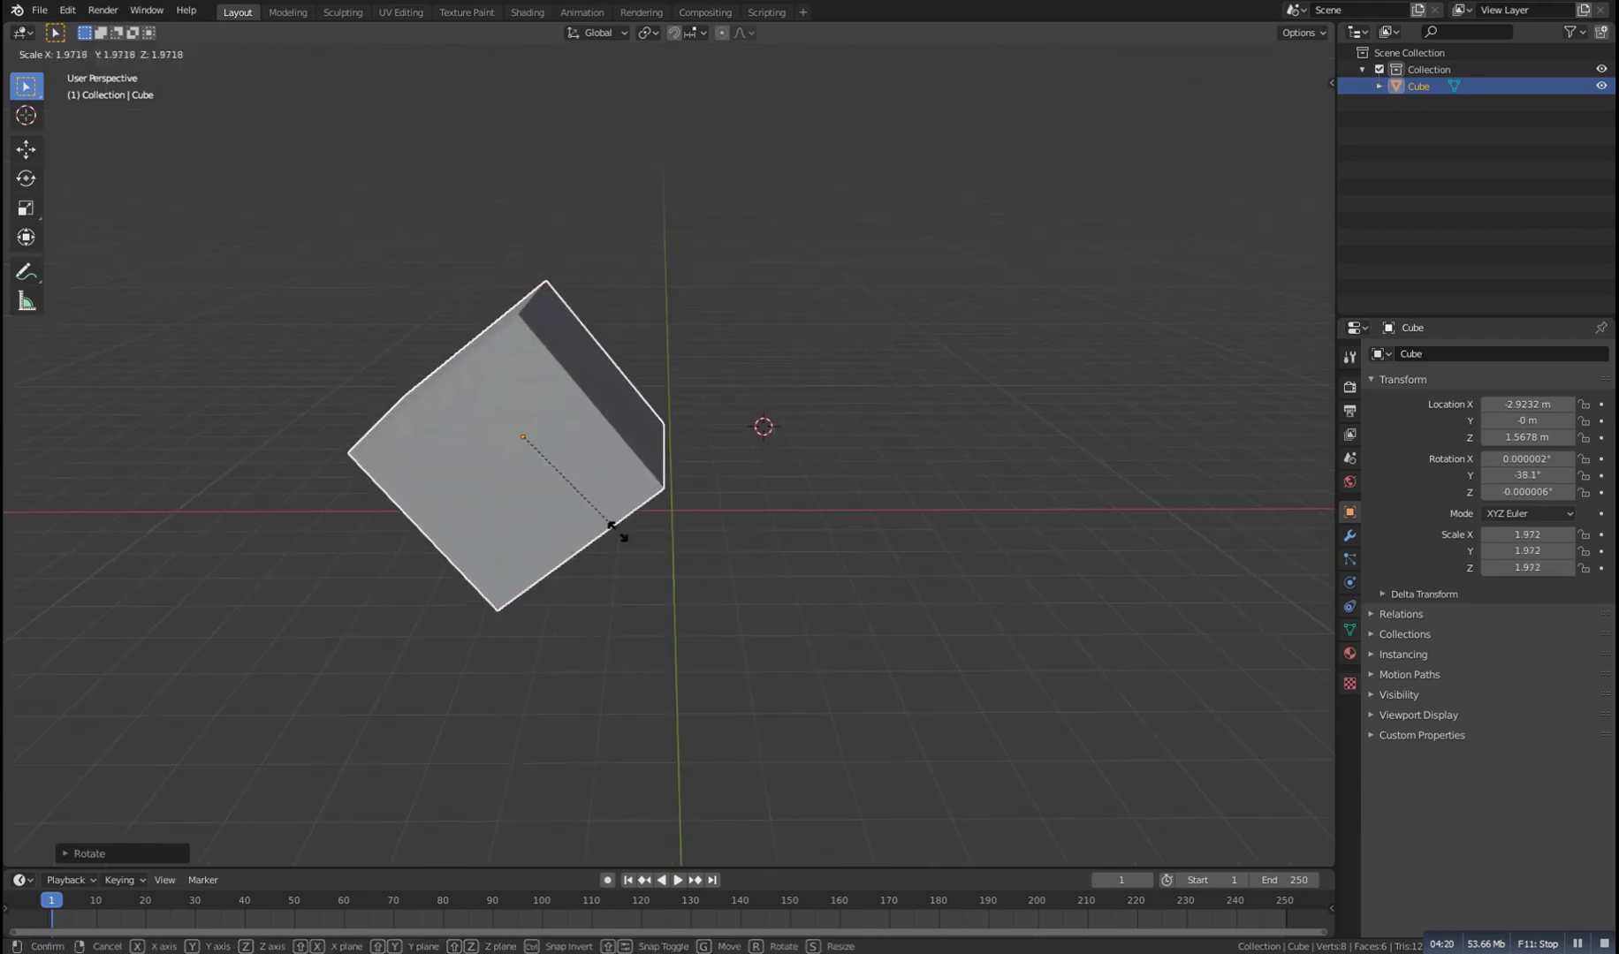
pyautogui.click(621, 536)
pyautogui.click(621, 536)
pyautogui.keyDown('alt'); pyautogui.moveTo(621, 536); pyautogui.dragTo(621, 601); pyautogui.keyUp('alt')
pyautogui.scroll(-4, 669, 455)
pyautogui.click(598, 460)
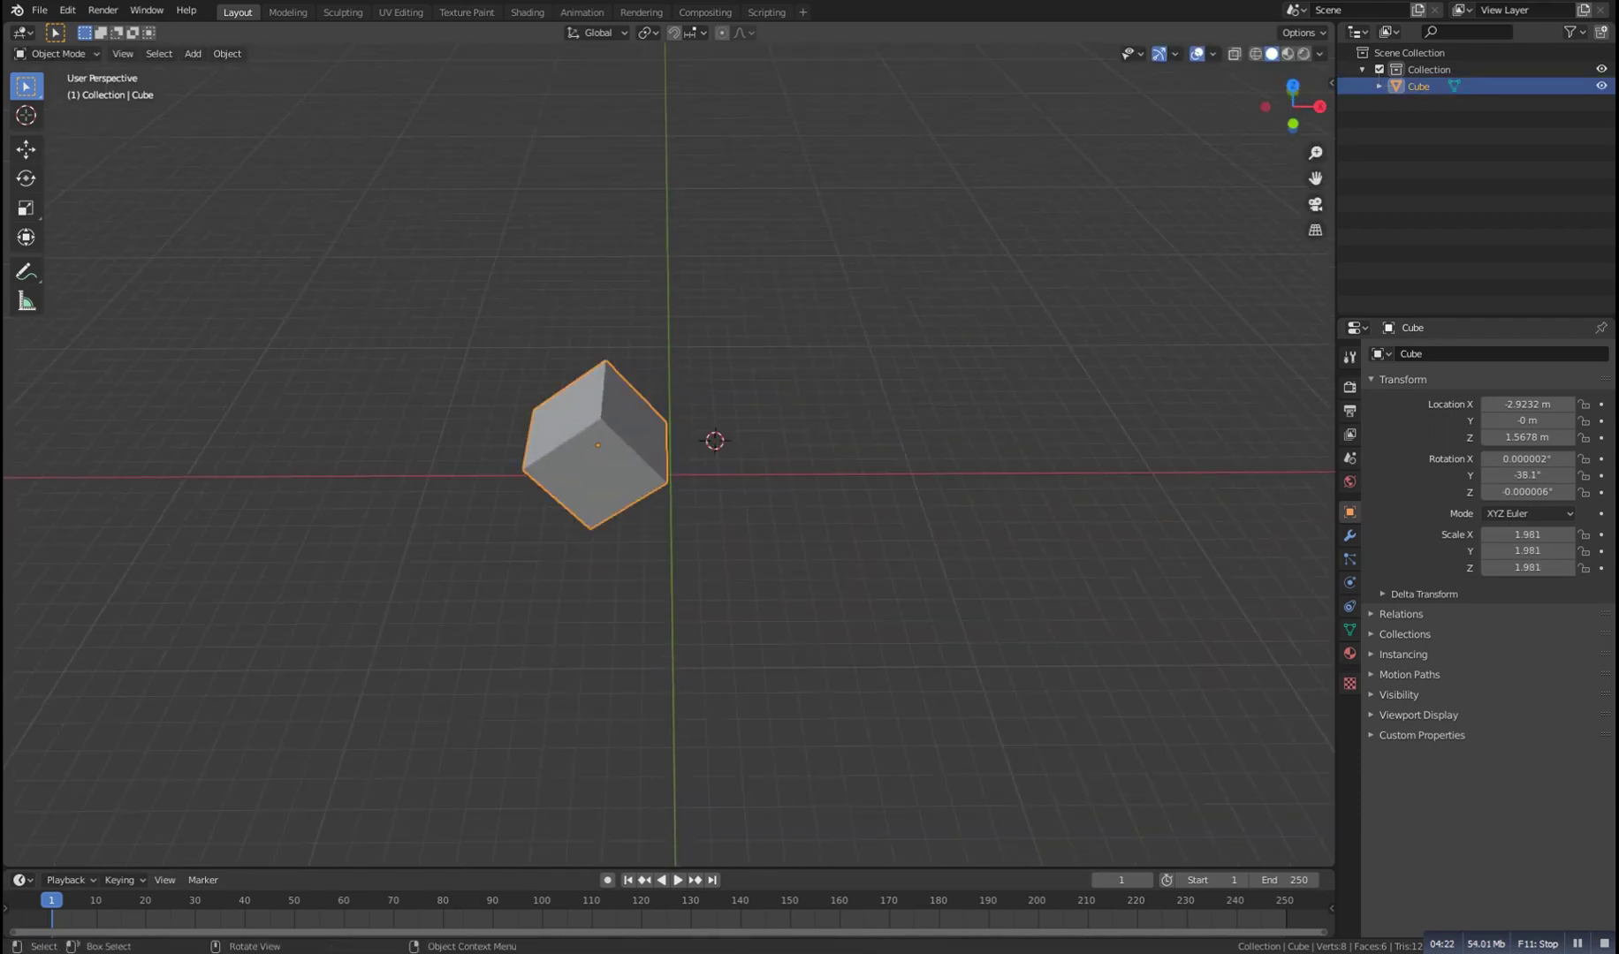
pyautogui.keyDown('alt'); pyautogui.moveTo(598, 460); pyautogui.dragTo(671, 451); pyautogui.keyUp('alt')
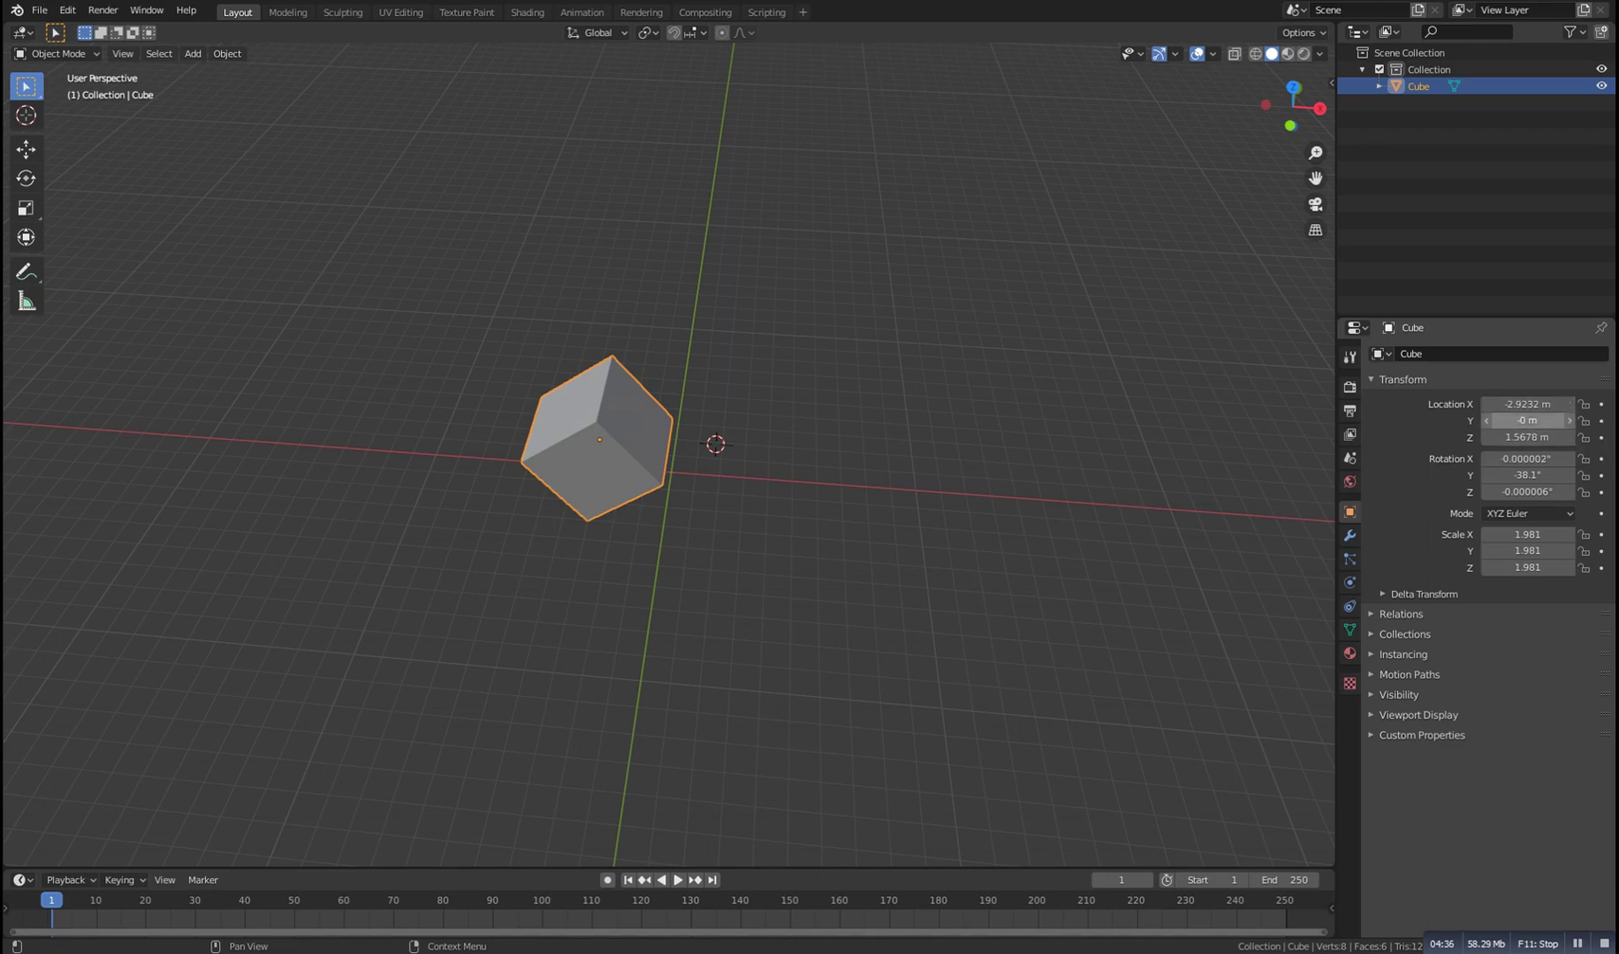
# Reset the cube's location, rotation and scale to their default values
pyautogui.press('BackSpace')
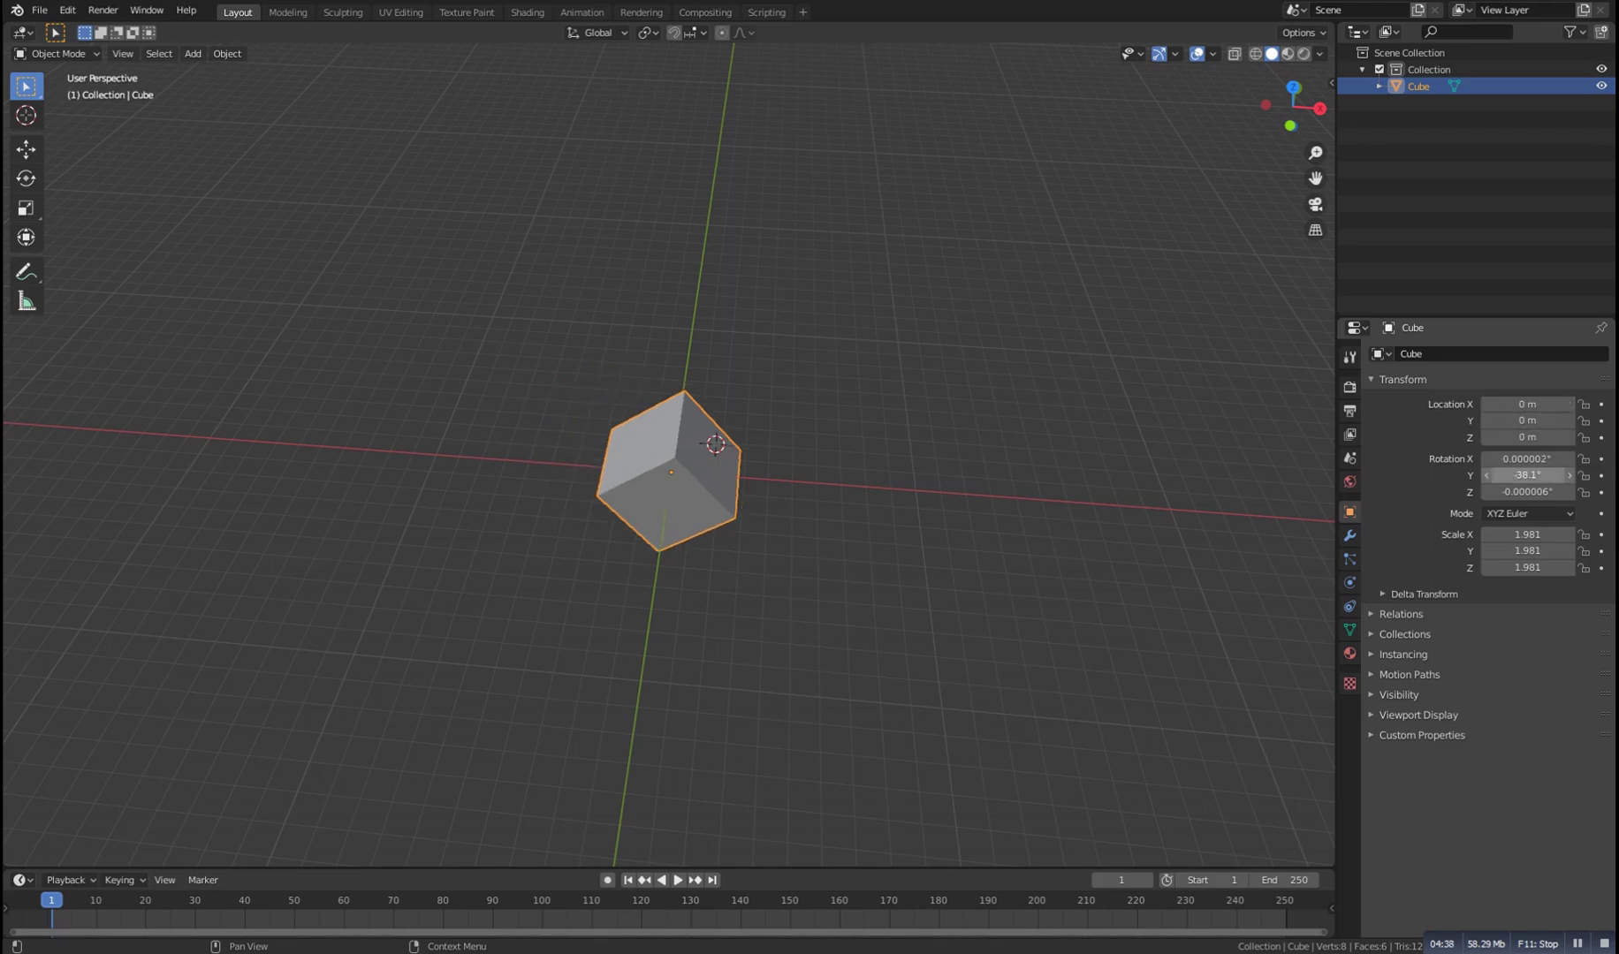
pyautogui.press('BackSpace')
pyautogui.press('BackSpace')
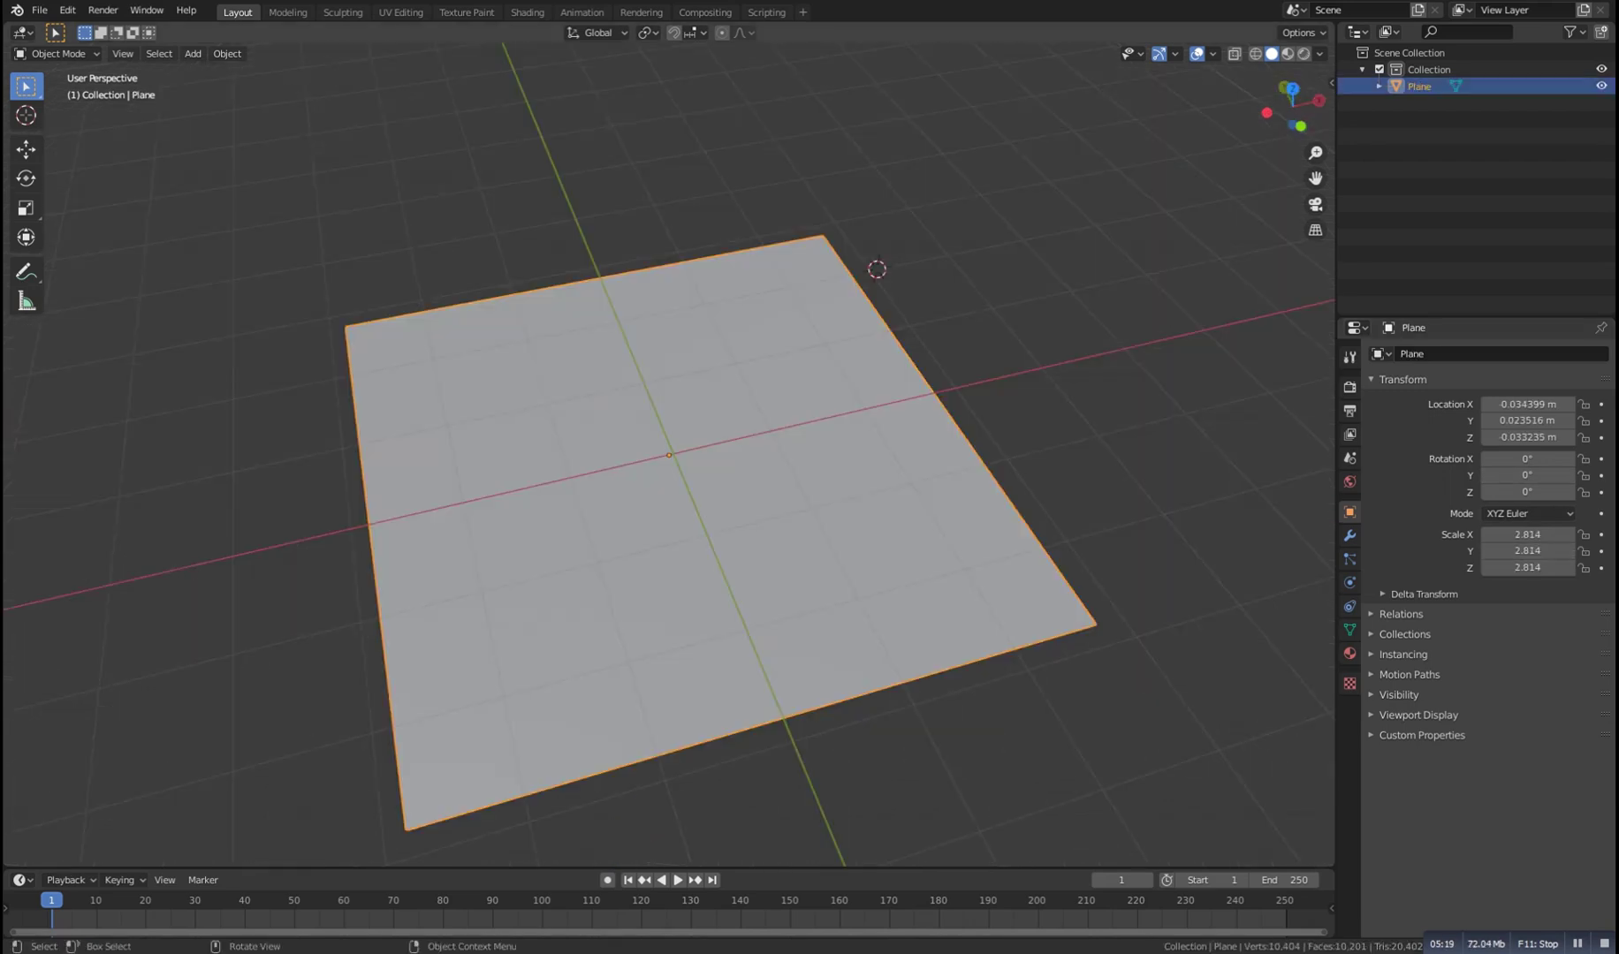
# Enter Edit Mode on the subdivided plane and box-select two patches of vertices near its middle, clearing each selection
pyautogui.press('Tab')
pyautogui.hotkey('alt', 'a')
pyautogui.moveTo(671, 455); pyautogui.dragTo(680, 531, button='middle')
pyautogui.moveTo(532, 380); pyautogui.dragTo(762, 505)
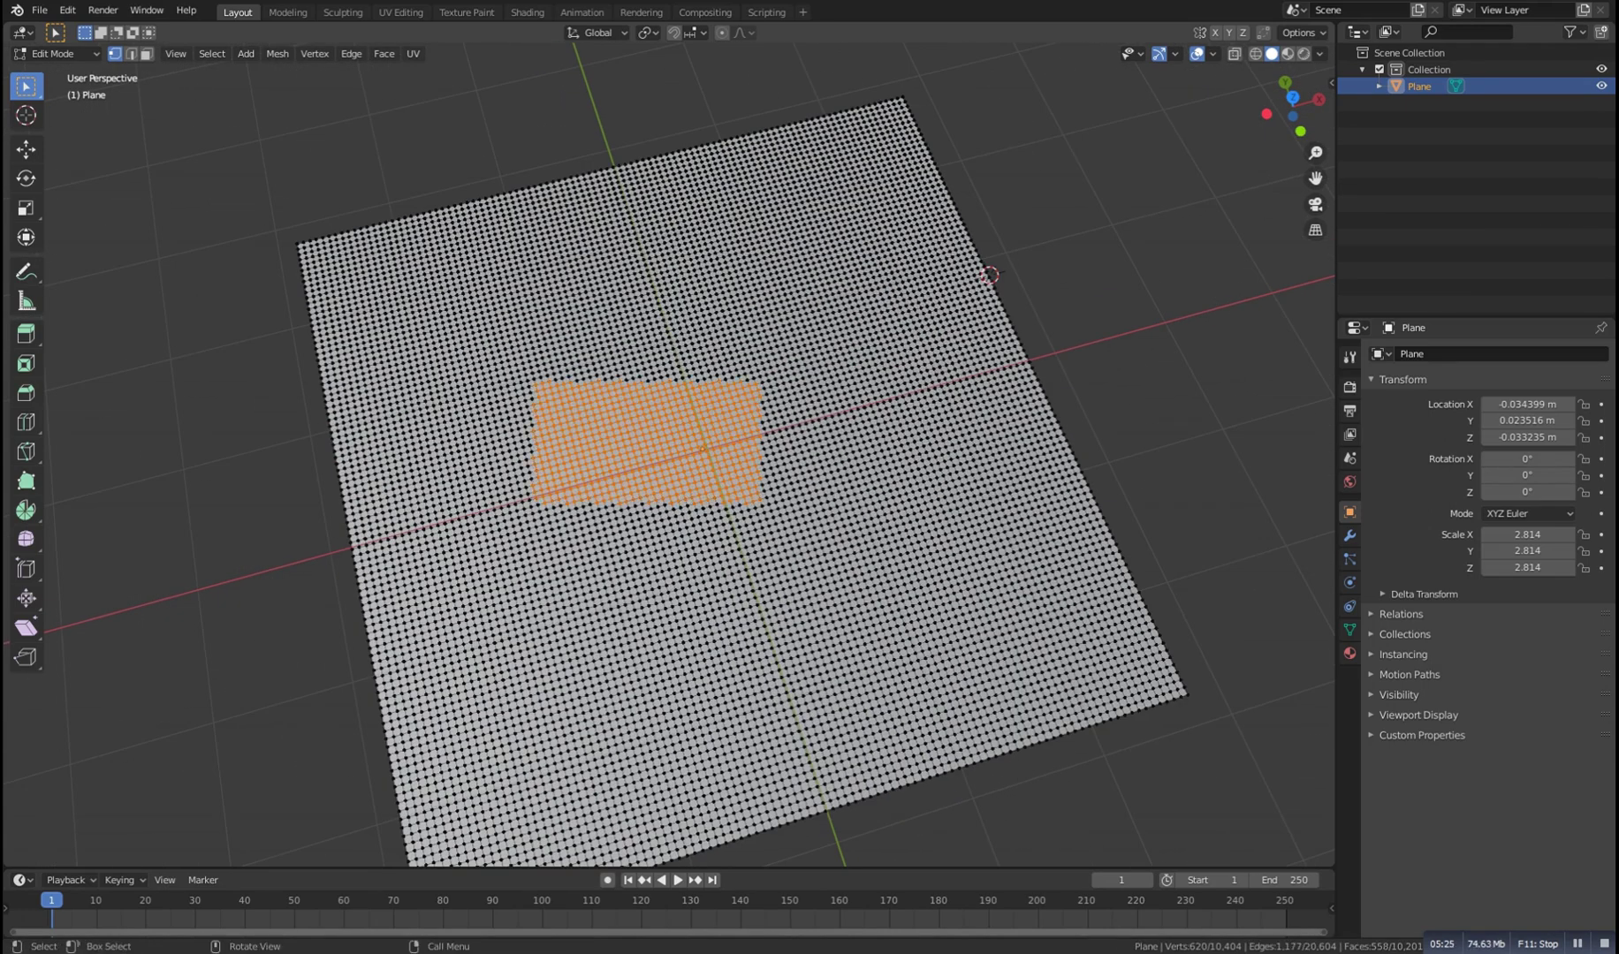
pyautogui.hotkey('alt', 'a')
pyautogui.moveTo(707, 460); pyautogui.dragTo(713, 423, button='middle')
pyautogui.moveTo(647, 377); pyautogui.dragTo(751, 476)
pyautogui.hotkey('alt', 'a')
pyautogui.moveTo(751, 475); pyautogui.dragTo(796, 481, button='middle')
pyautogui.scroll(-2, 744, 429)
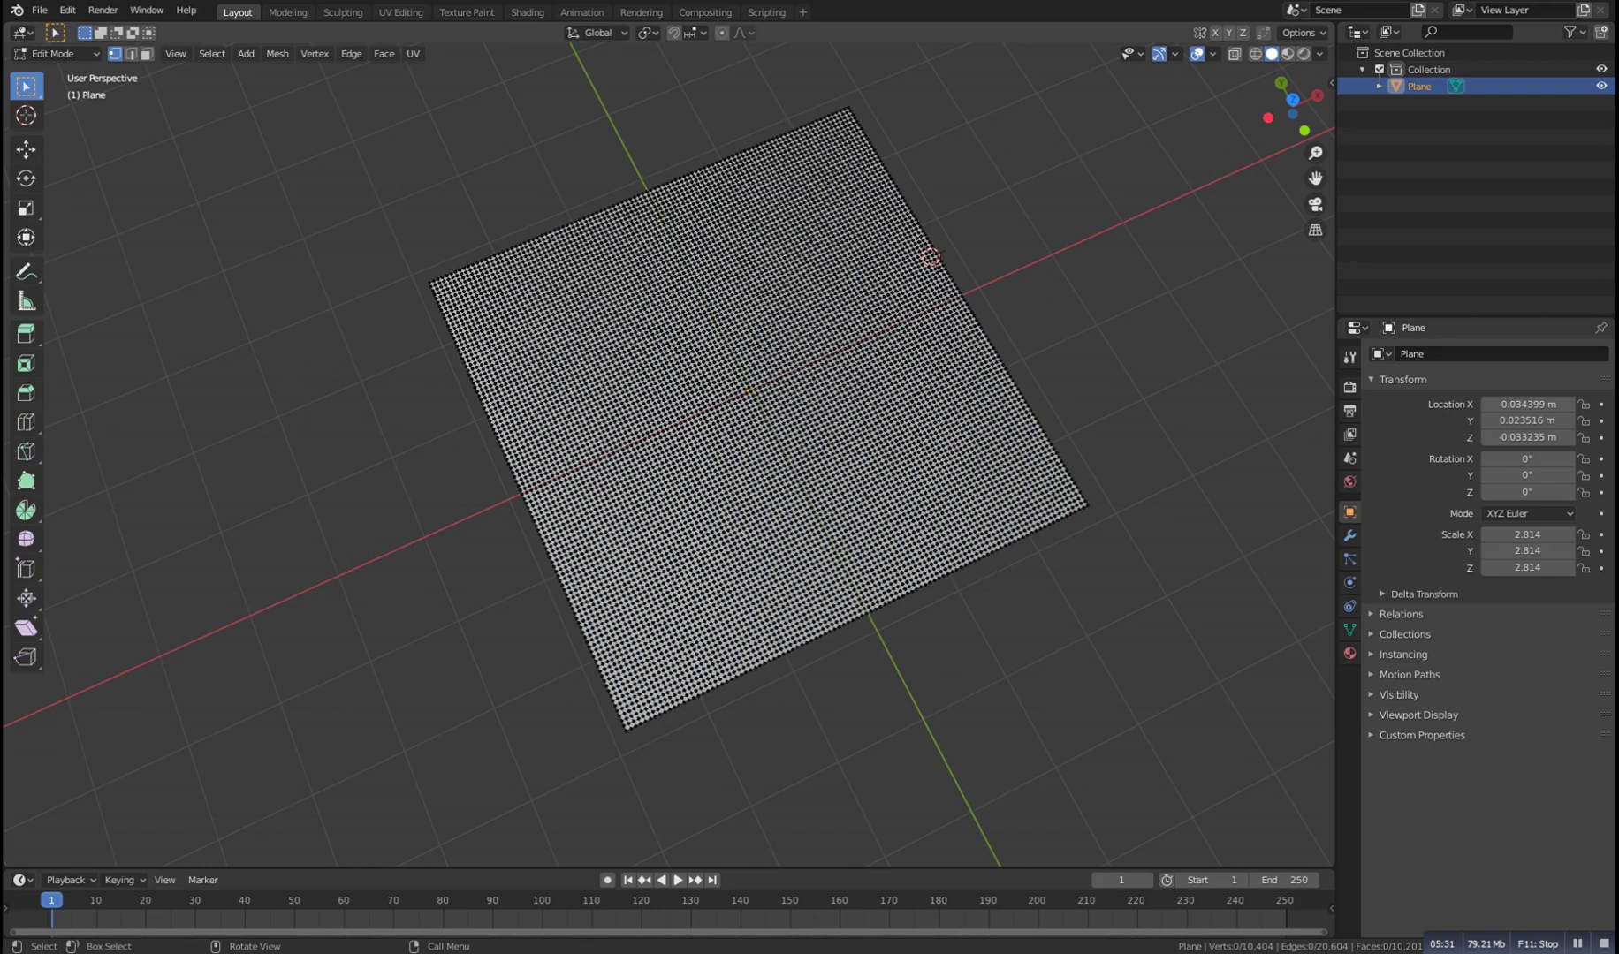
# Resize the circle-select brush and select several separate round patches of vertices across the plane
pyautogui.press('c')
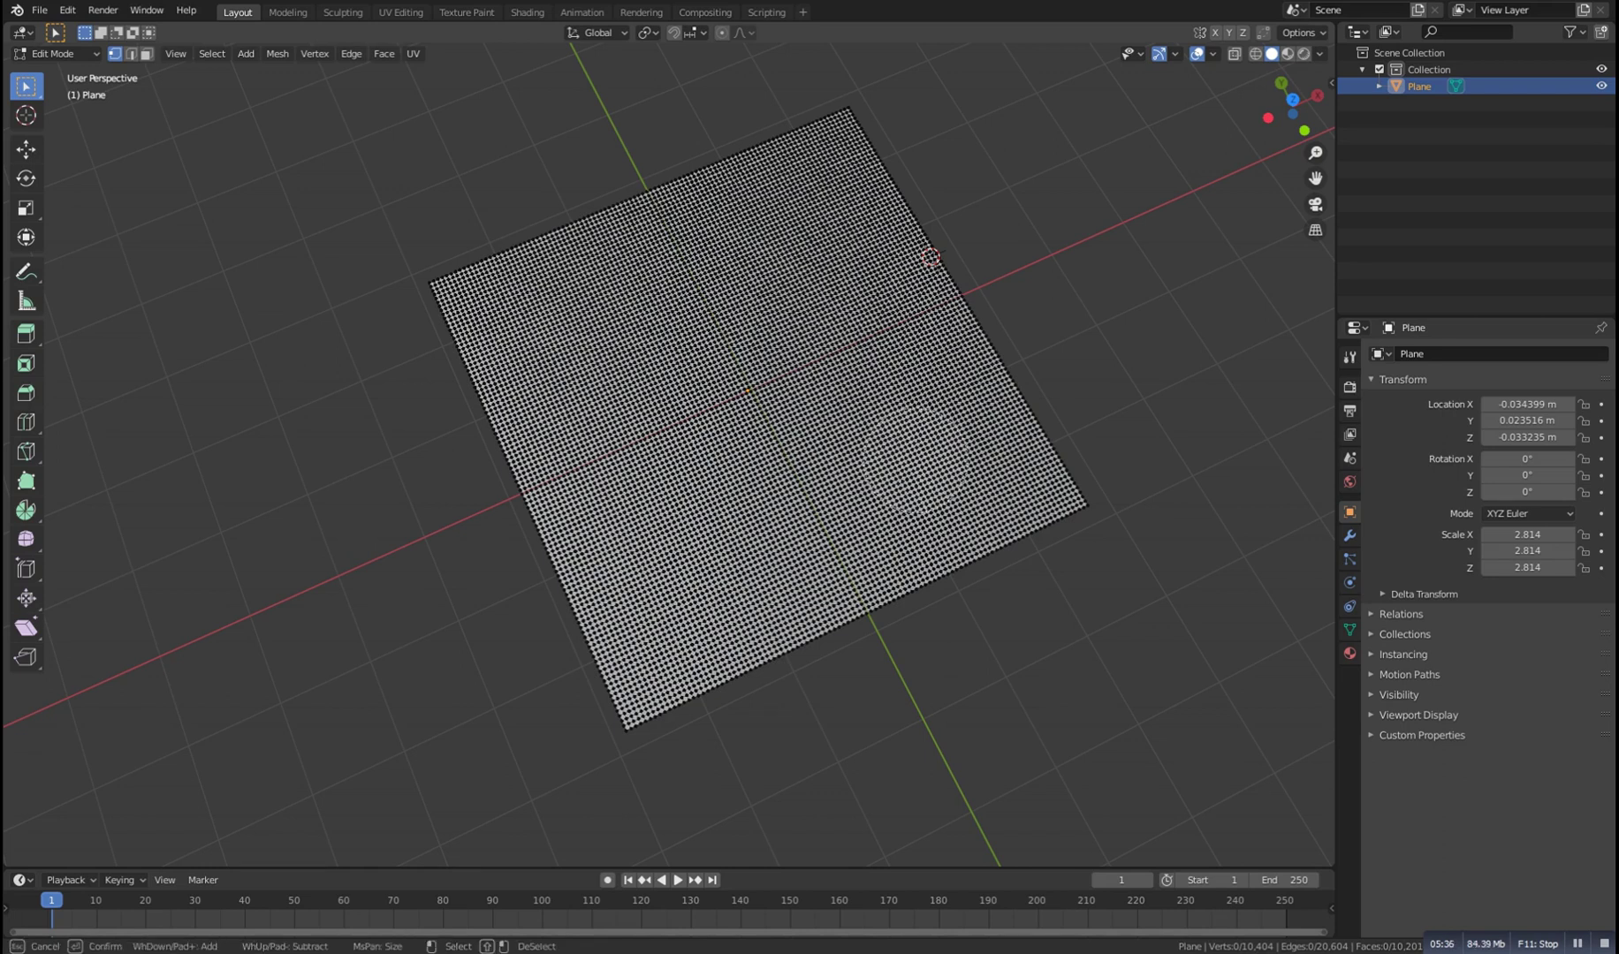
pyautogui.scroll(-5, 858, 402)
pyautogui.scroll(6, 1055, 325)
pyautogui.scroll(-3, 1077, 329)
pyautogui.scroll(1, 1080, 327)
pyautogui.scroll(8, 1079, 324)
pyautogui.scroll(-6, 851, 428)
pyautogui.click(853, 430)
pyautogui.click(685, 349)
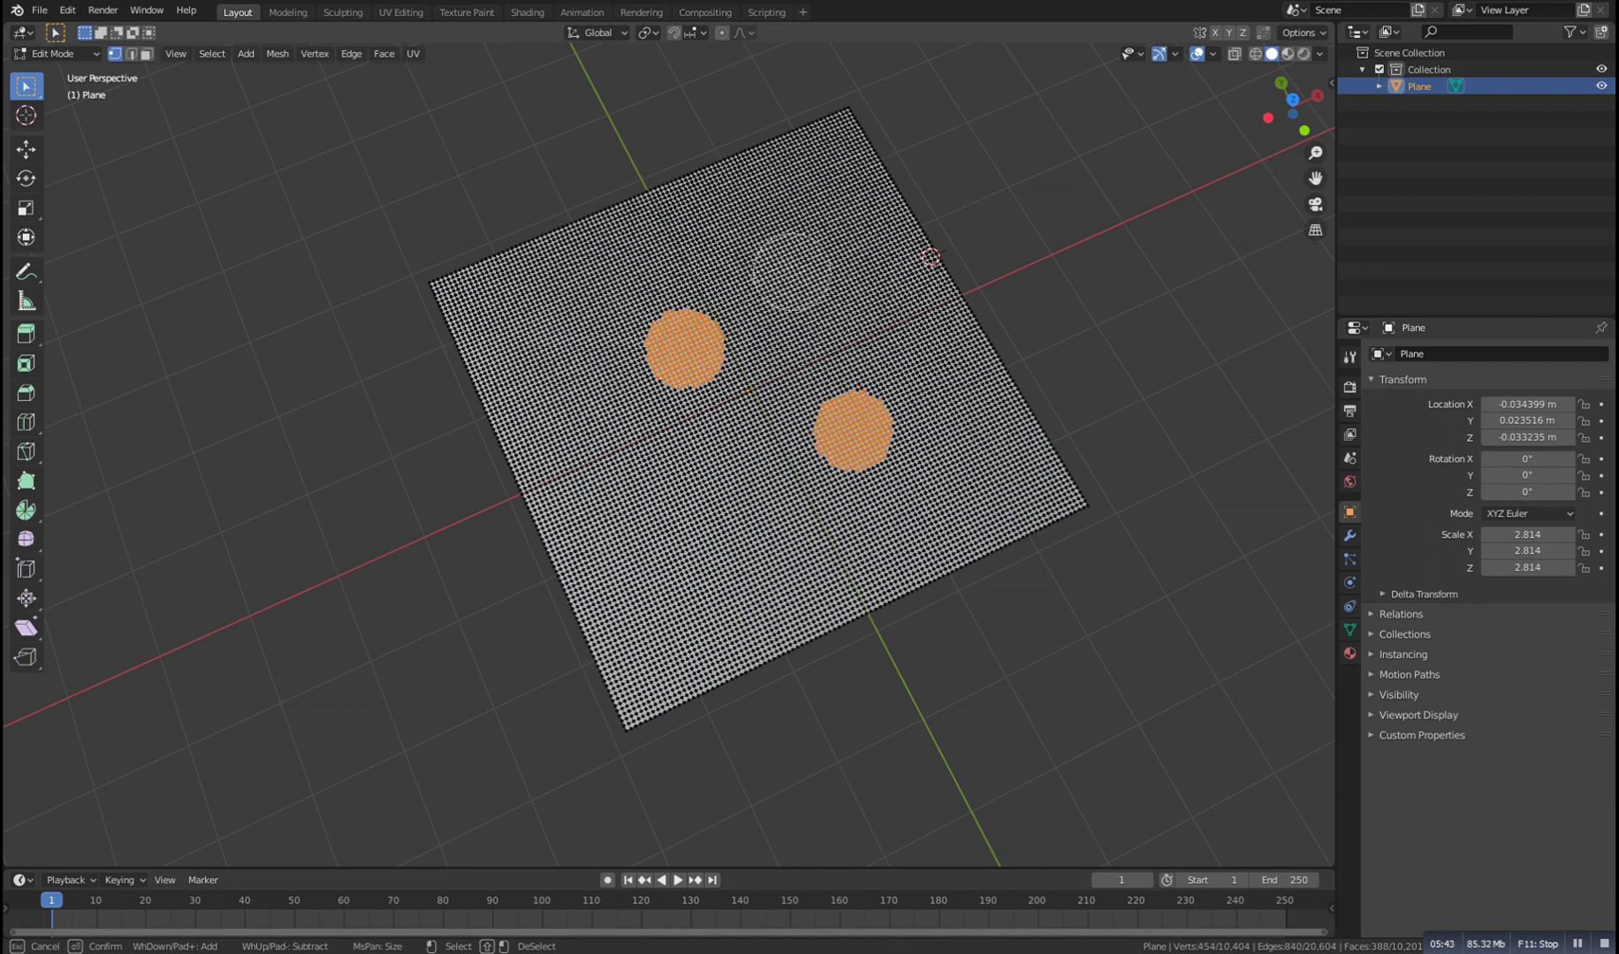
pyautogui.click(855, 241)
pyautogui.click(654, 570)
pyautogui.click(854, 566)
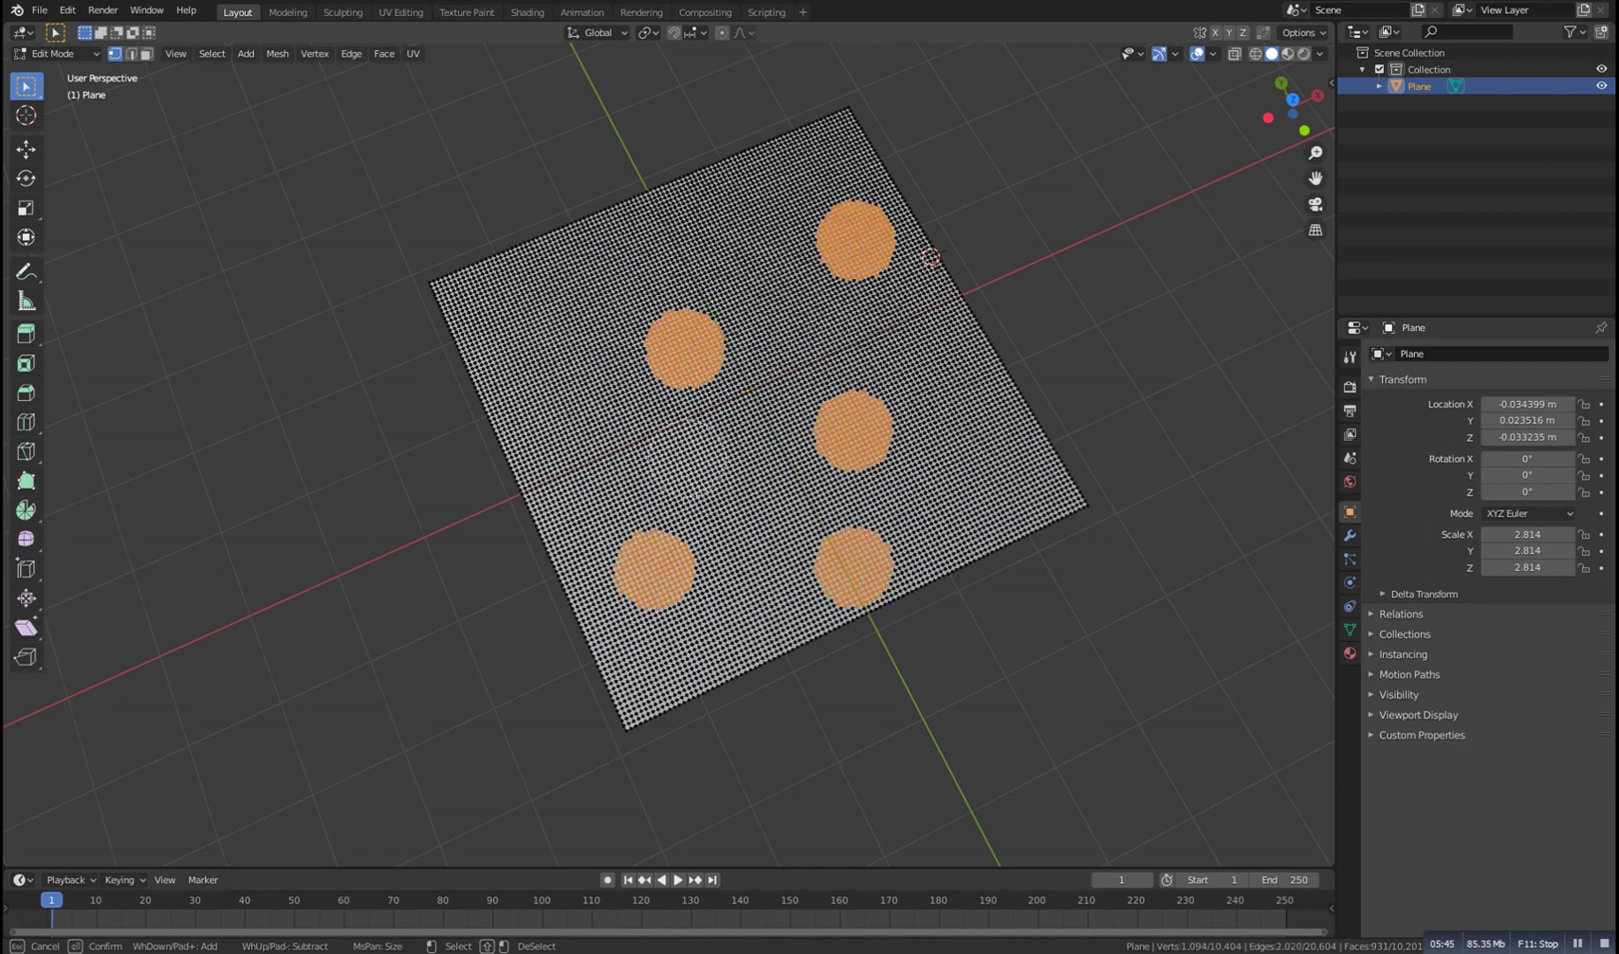
pyautogui.click(685, 443)
pyautogui.click(548, 340)
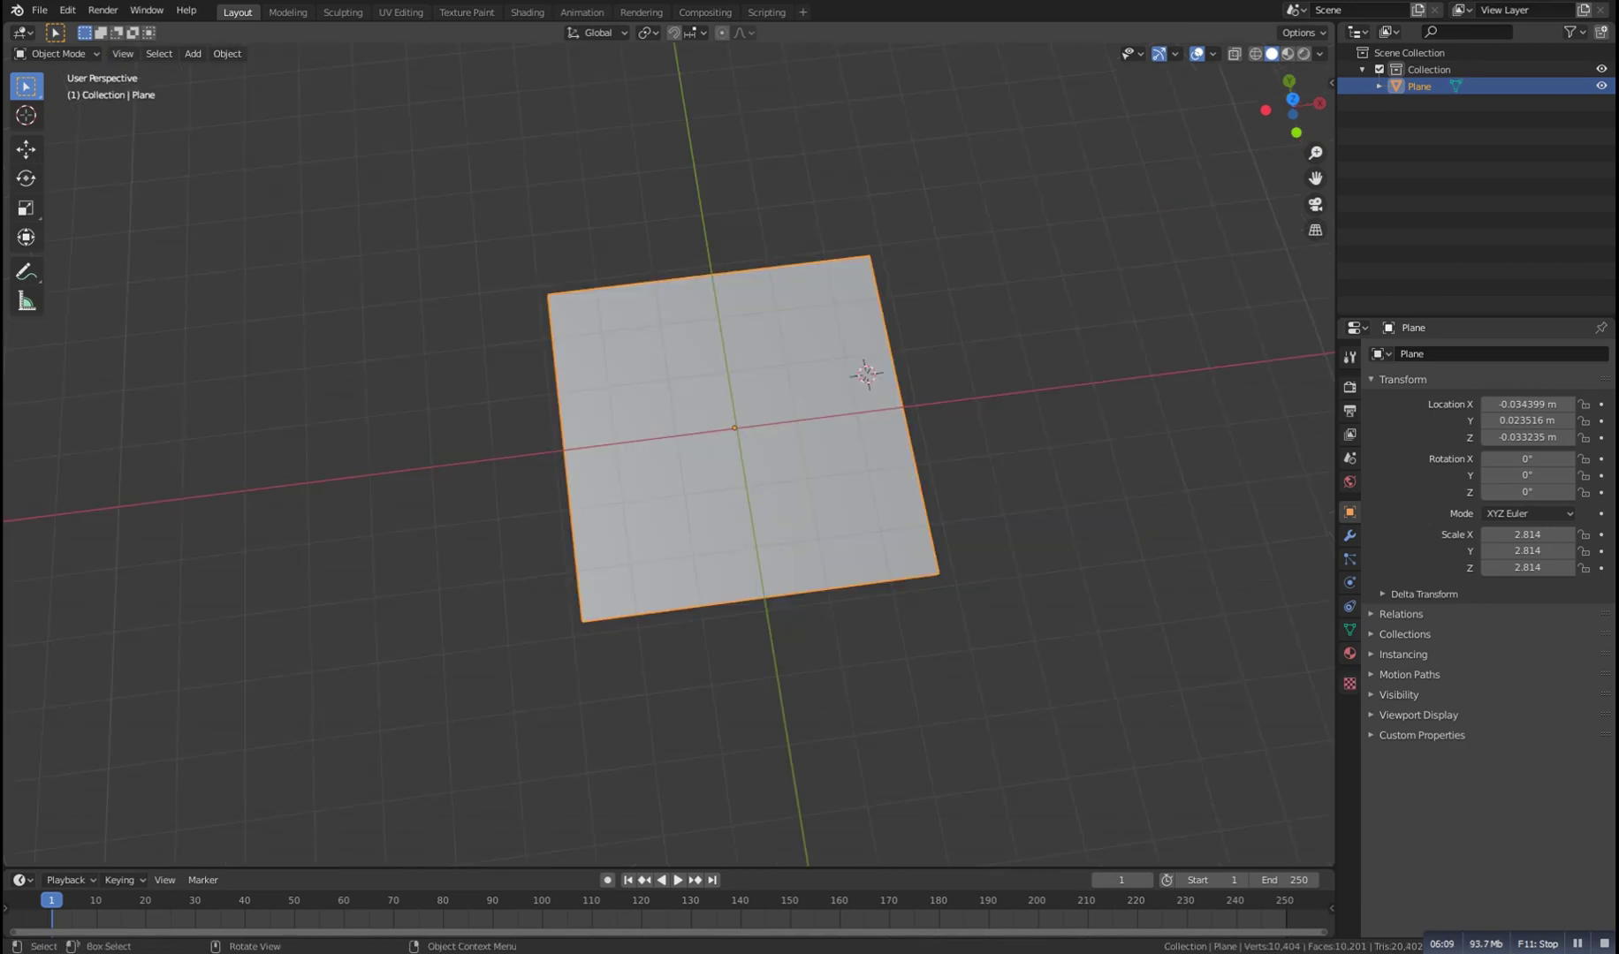
# Enter Edit Mode on the plane in top view and box-select a rectangular patch of vertices in its upper half
pyautogui.moveTo(864, 375); pyautogui.dragTo(868, 397, button='middle')
pyautogui.press('Tab')
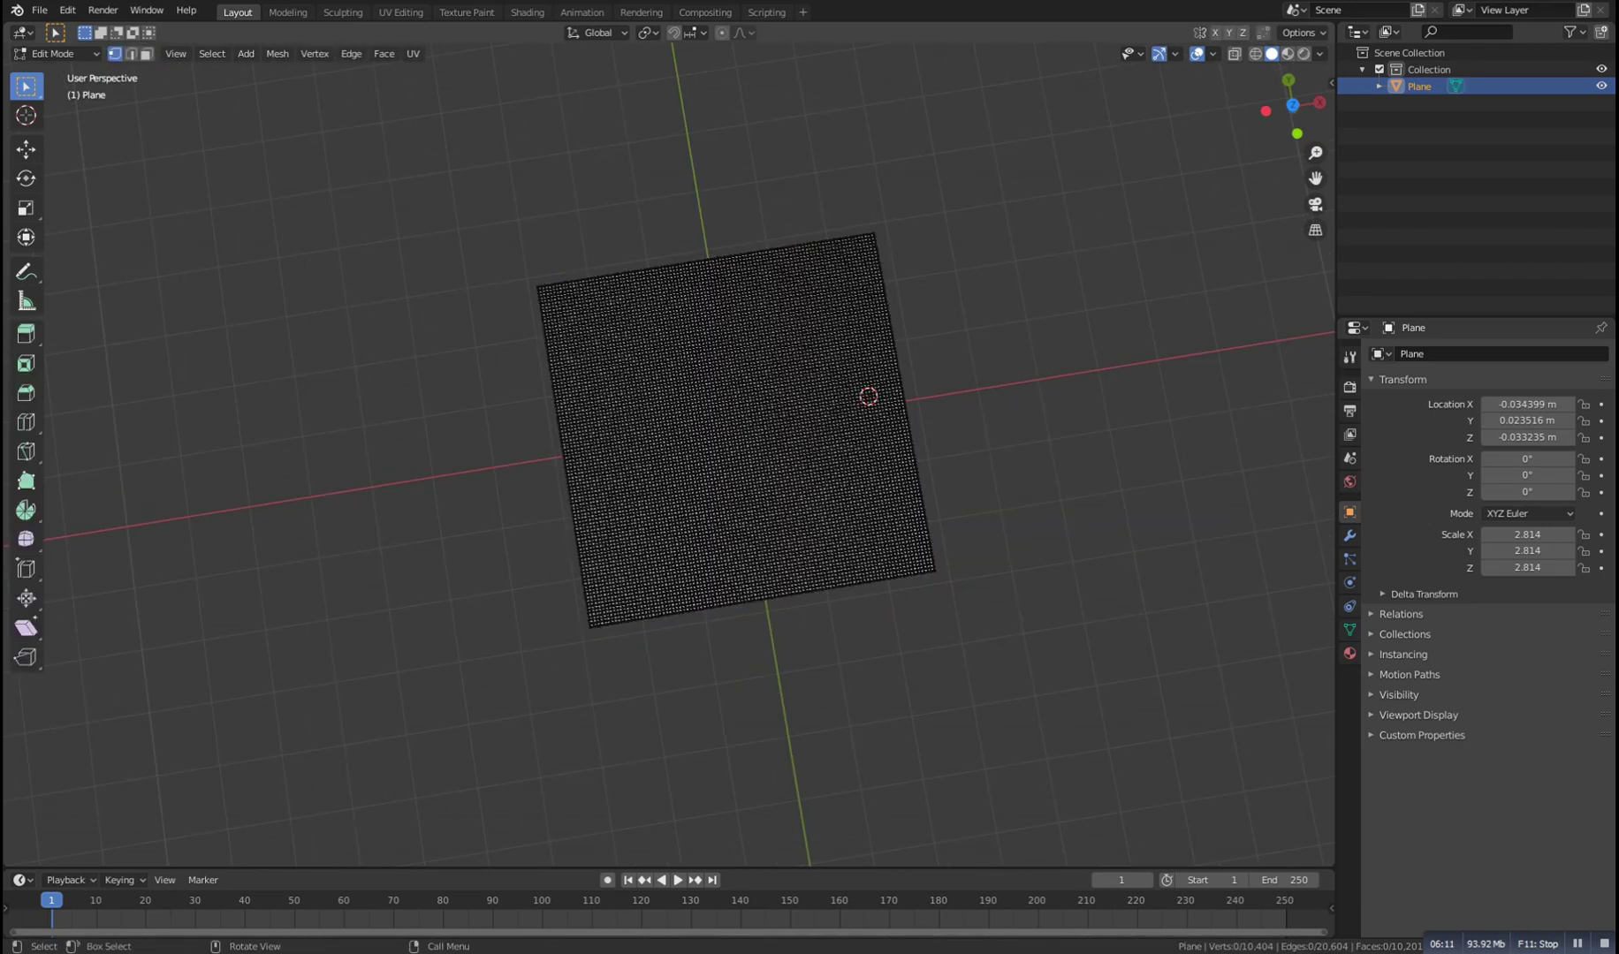
pyautogui.press('KP_7')
pyautogui.scroll(6, 669, 454)
pyautogui.scroll(-1, 669, 454)
pyautogui.keyDown('shift'); pyautogui.scroll(4, 689, 455); pyautogui.keyUp('shift')
pyautogui.scroll(-2, 690, 455)
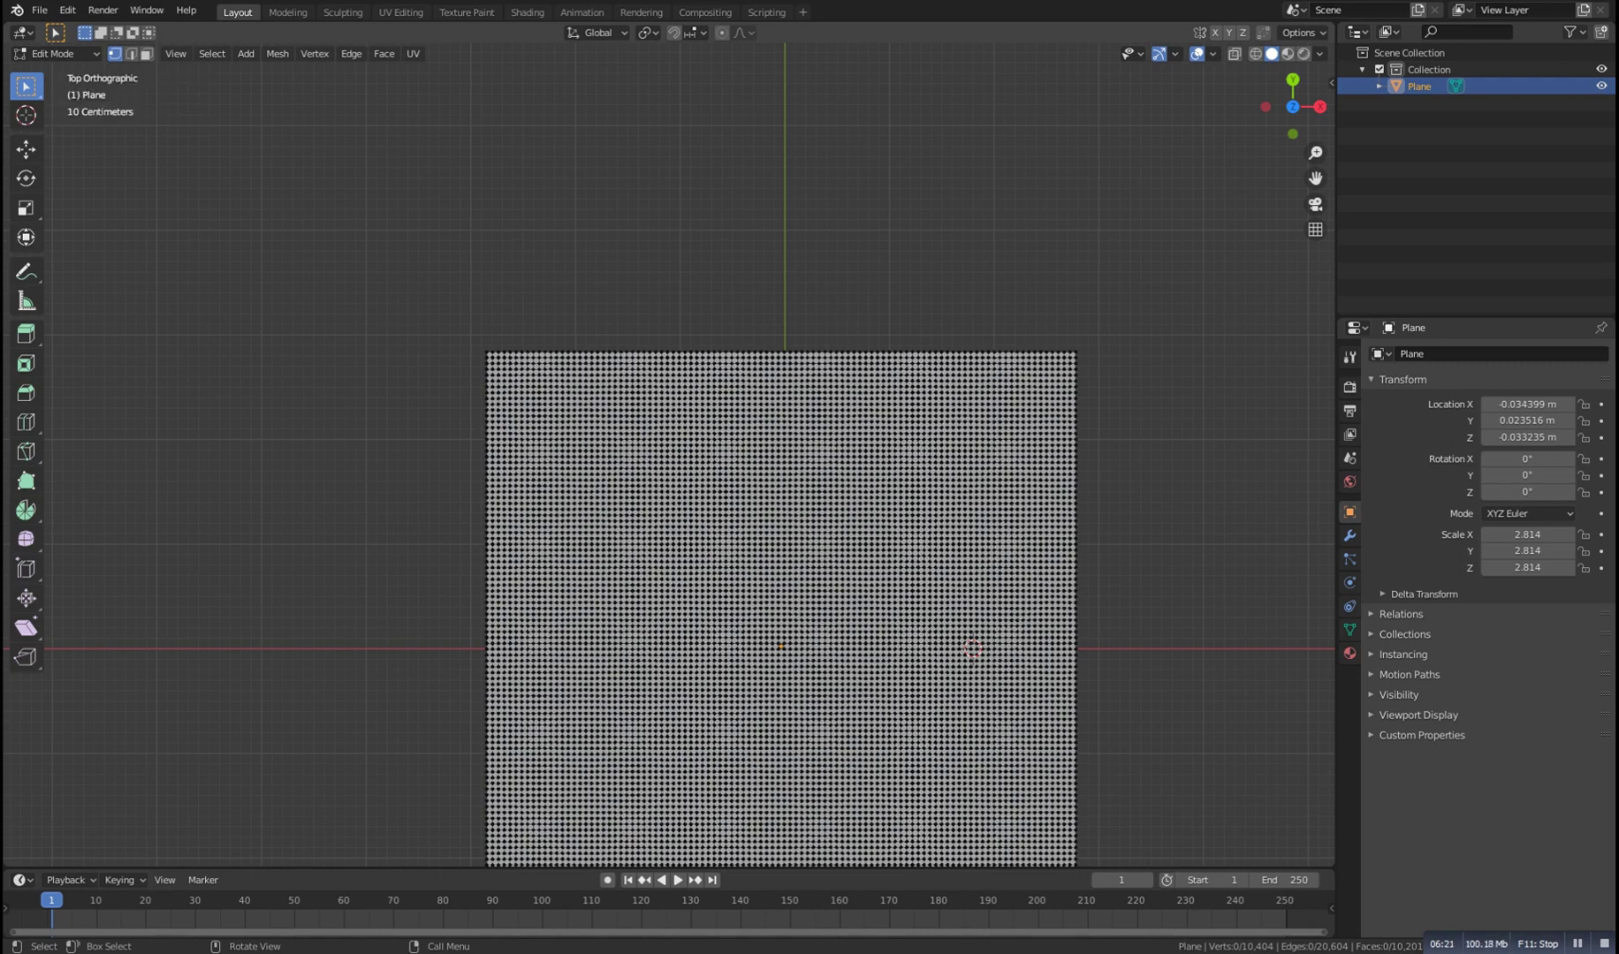
pyautogui.click(26, 86)
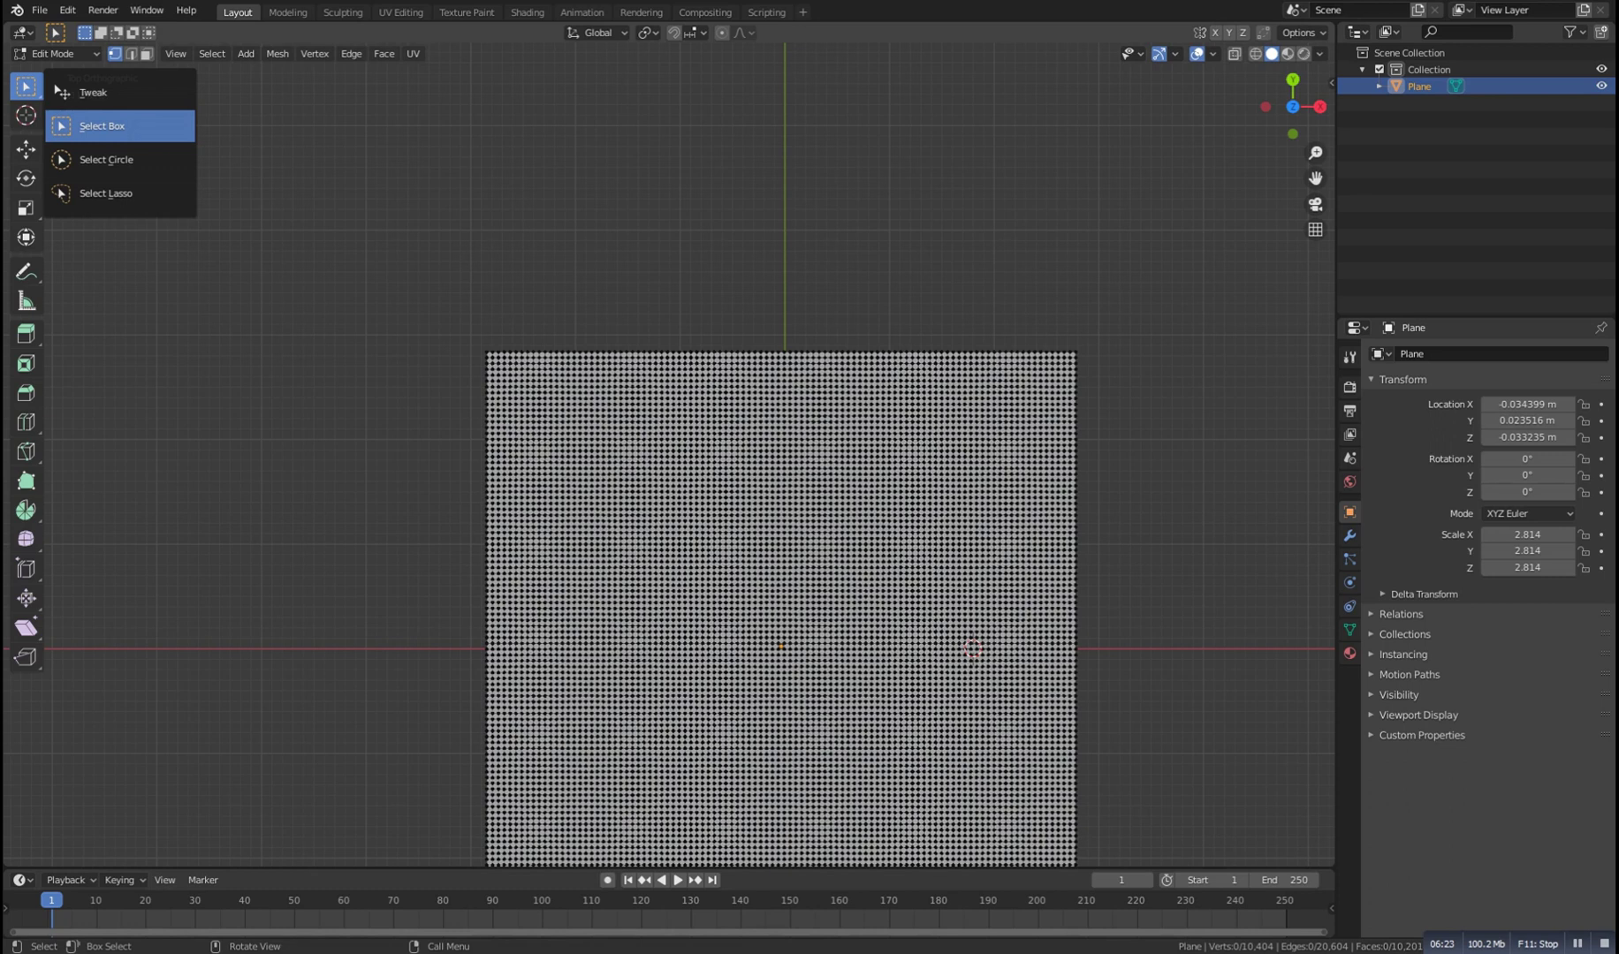
pyautogui.click(102, 127)
pyautogui.moveTo(657, 422); pyautogui.dragTo(1021, 618)
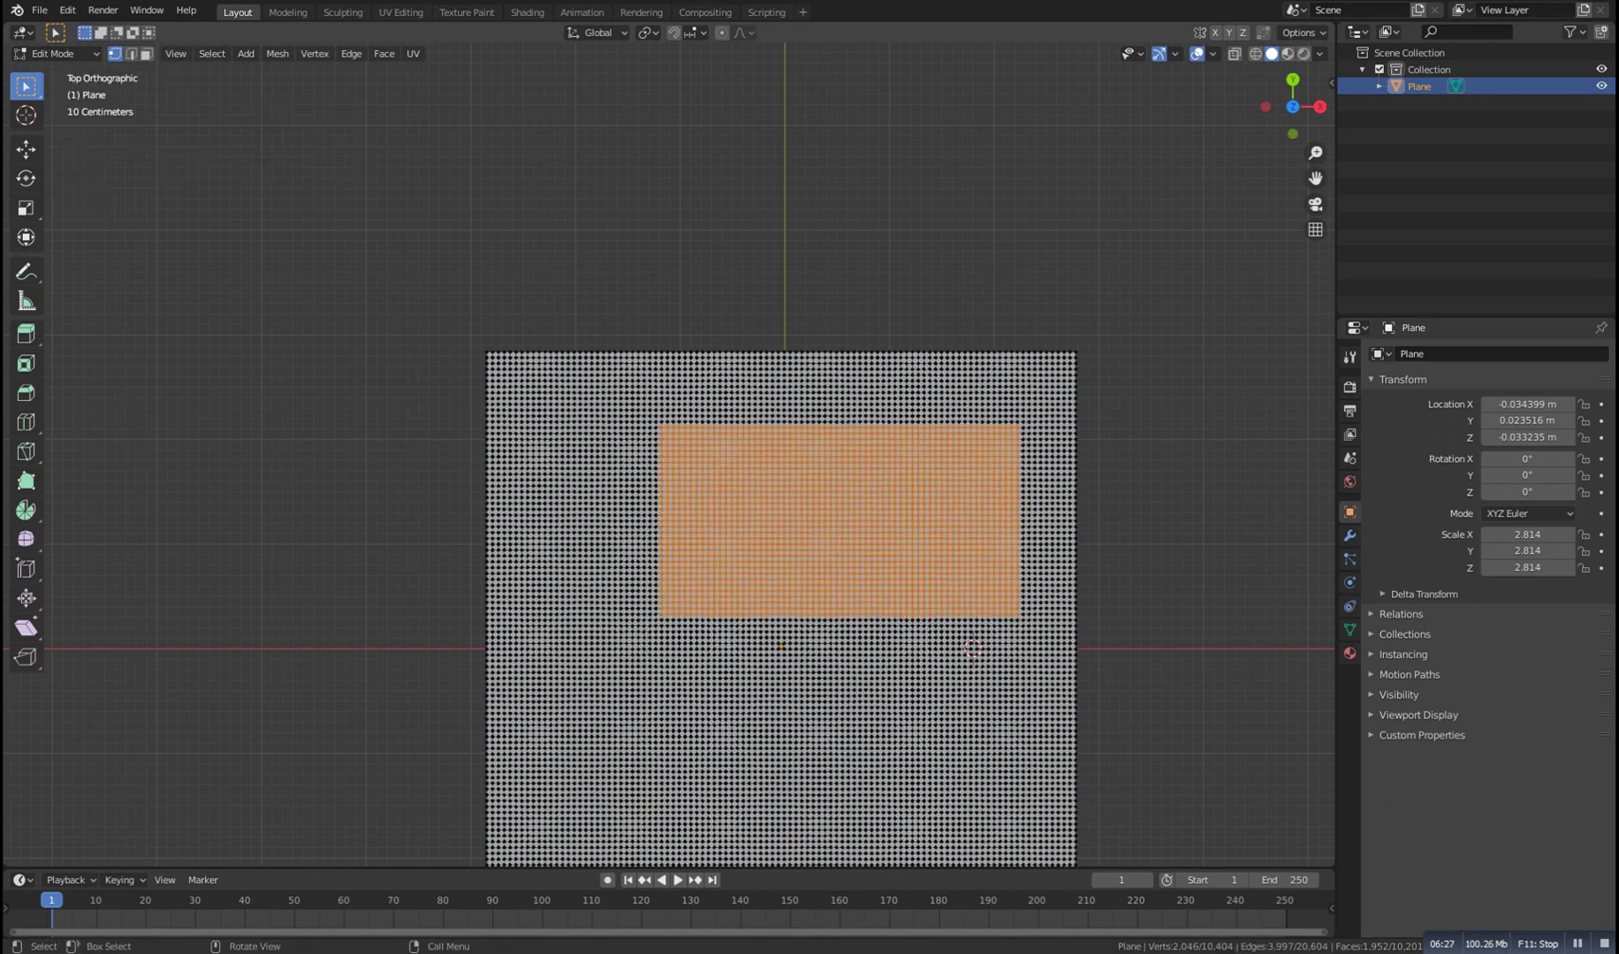
# Clear the patch selection, box-select all vertices of the plane, and clear the selection again
pyautogui.scroll(-3, 669, 454)
pyautogui.scroll(4, 669, 447)
pyautogui.scroll(-2, 669, 447)
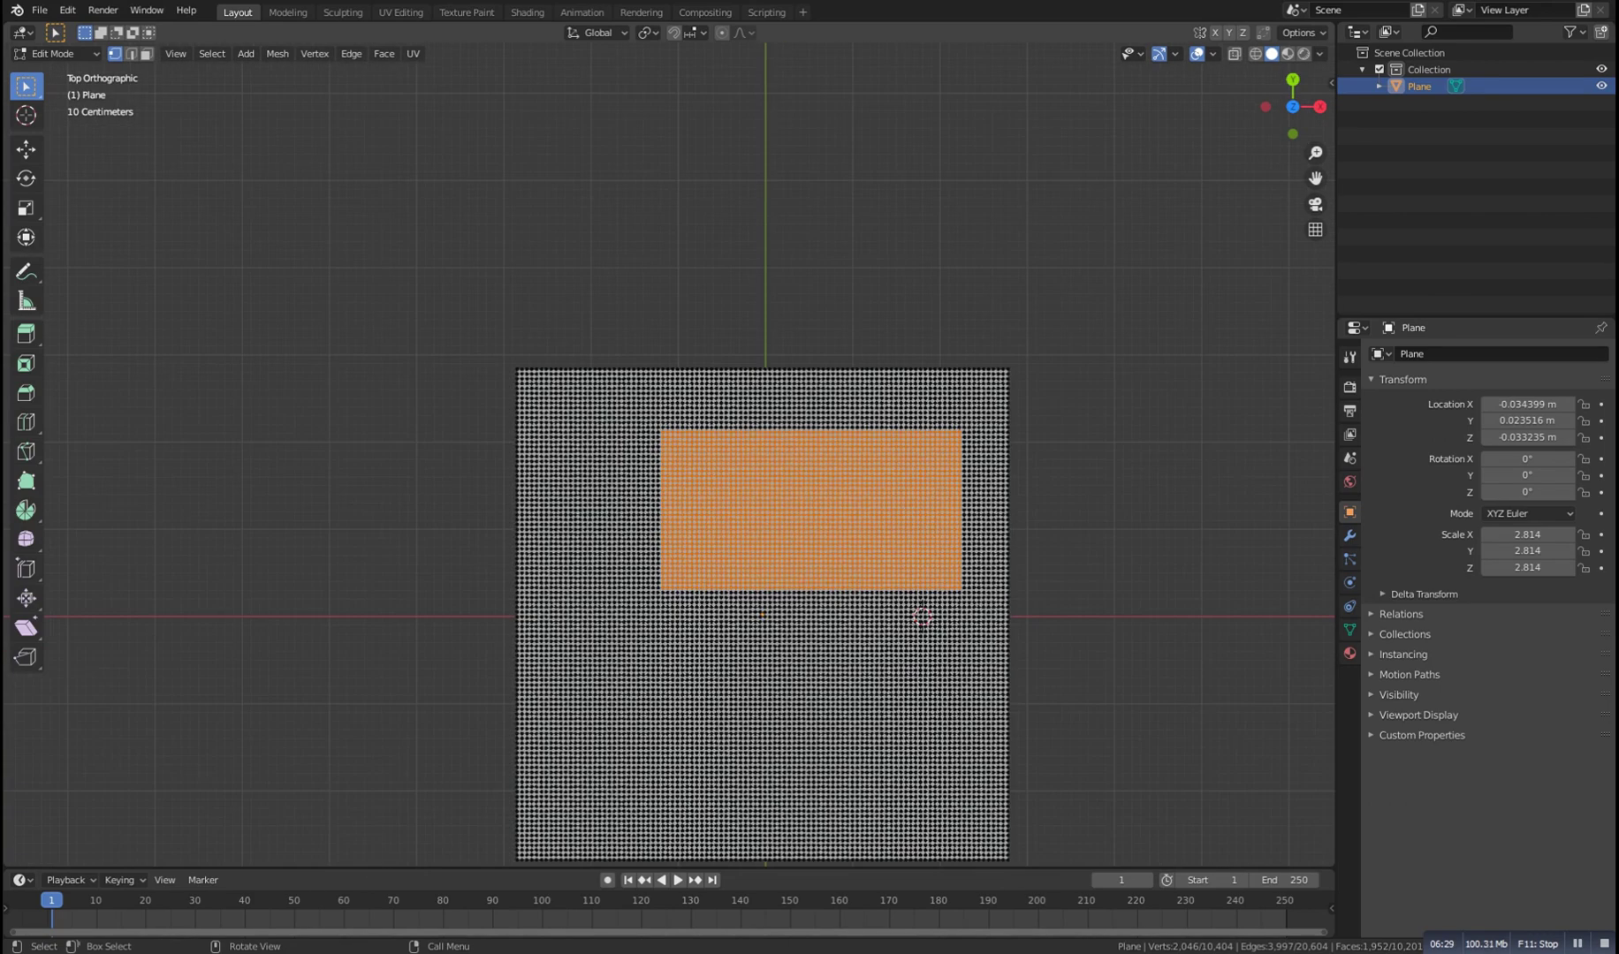
pyautogui.hotkey('alt', 'a')
pyautogui.keyDown('shift'); pyautogui.moveTo(760, 548); pyautogui.dragTo(771, 419, button='middle'); pyautogui.keyUp('shift')
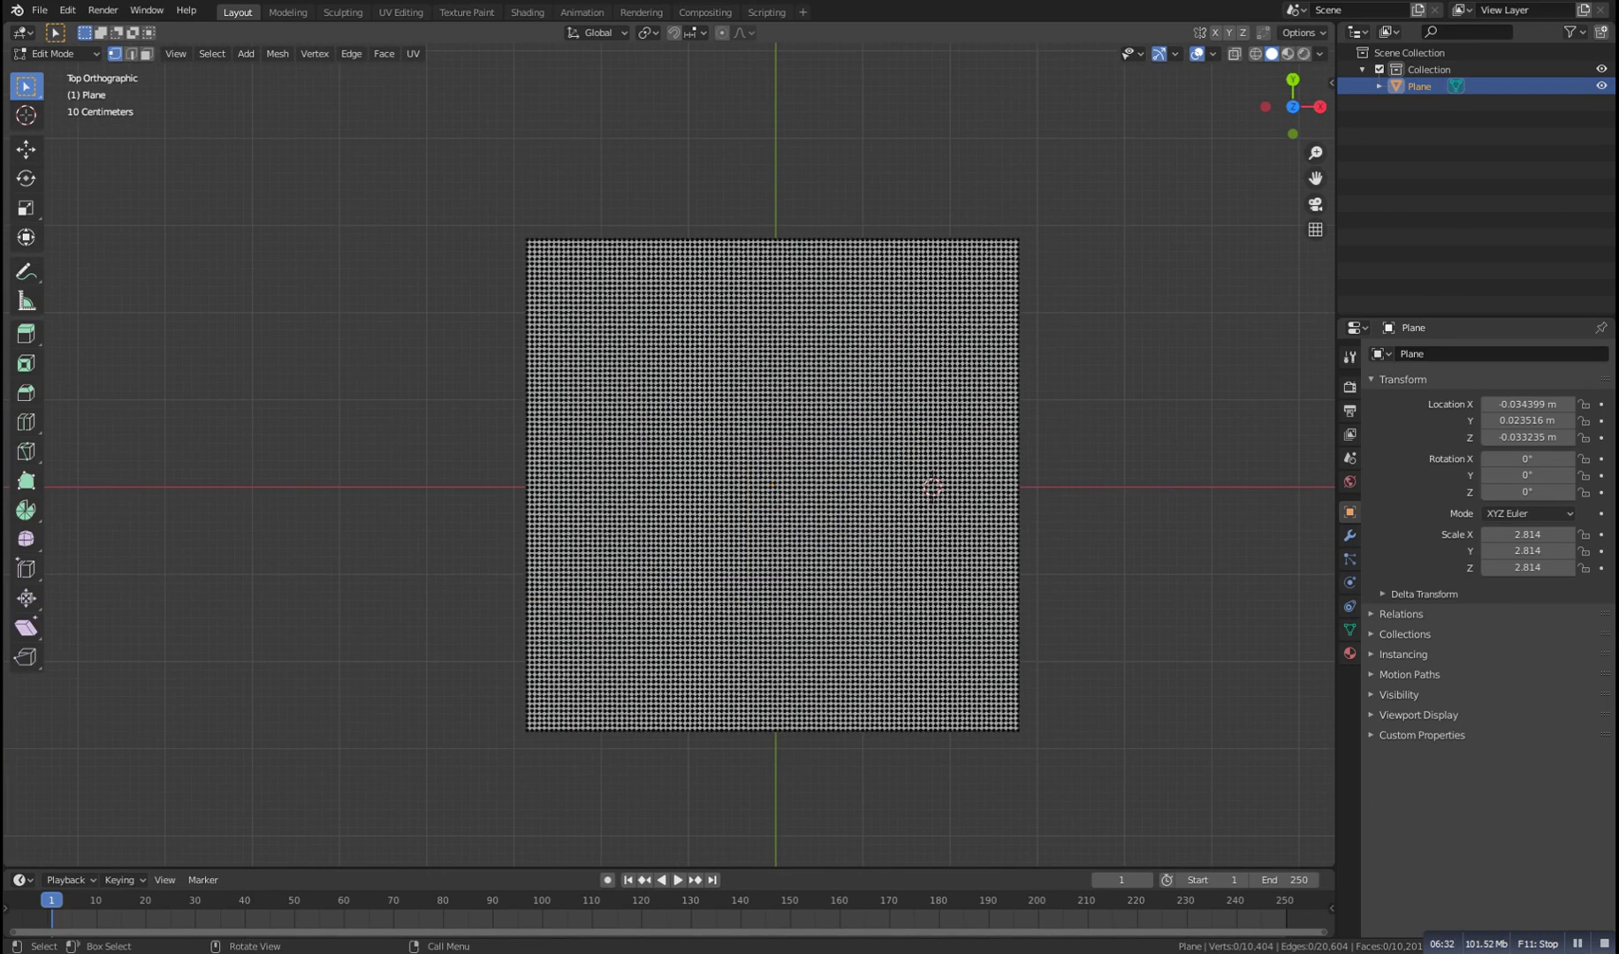
pyautogui.press('b')
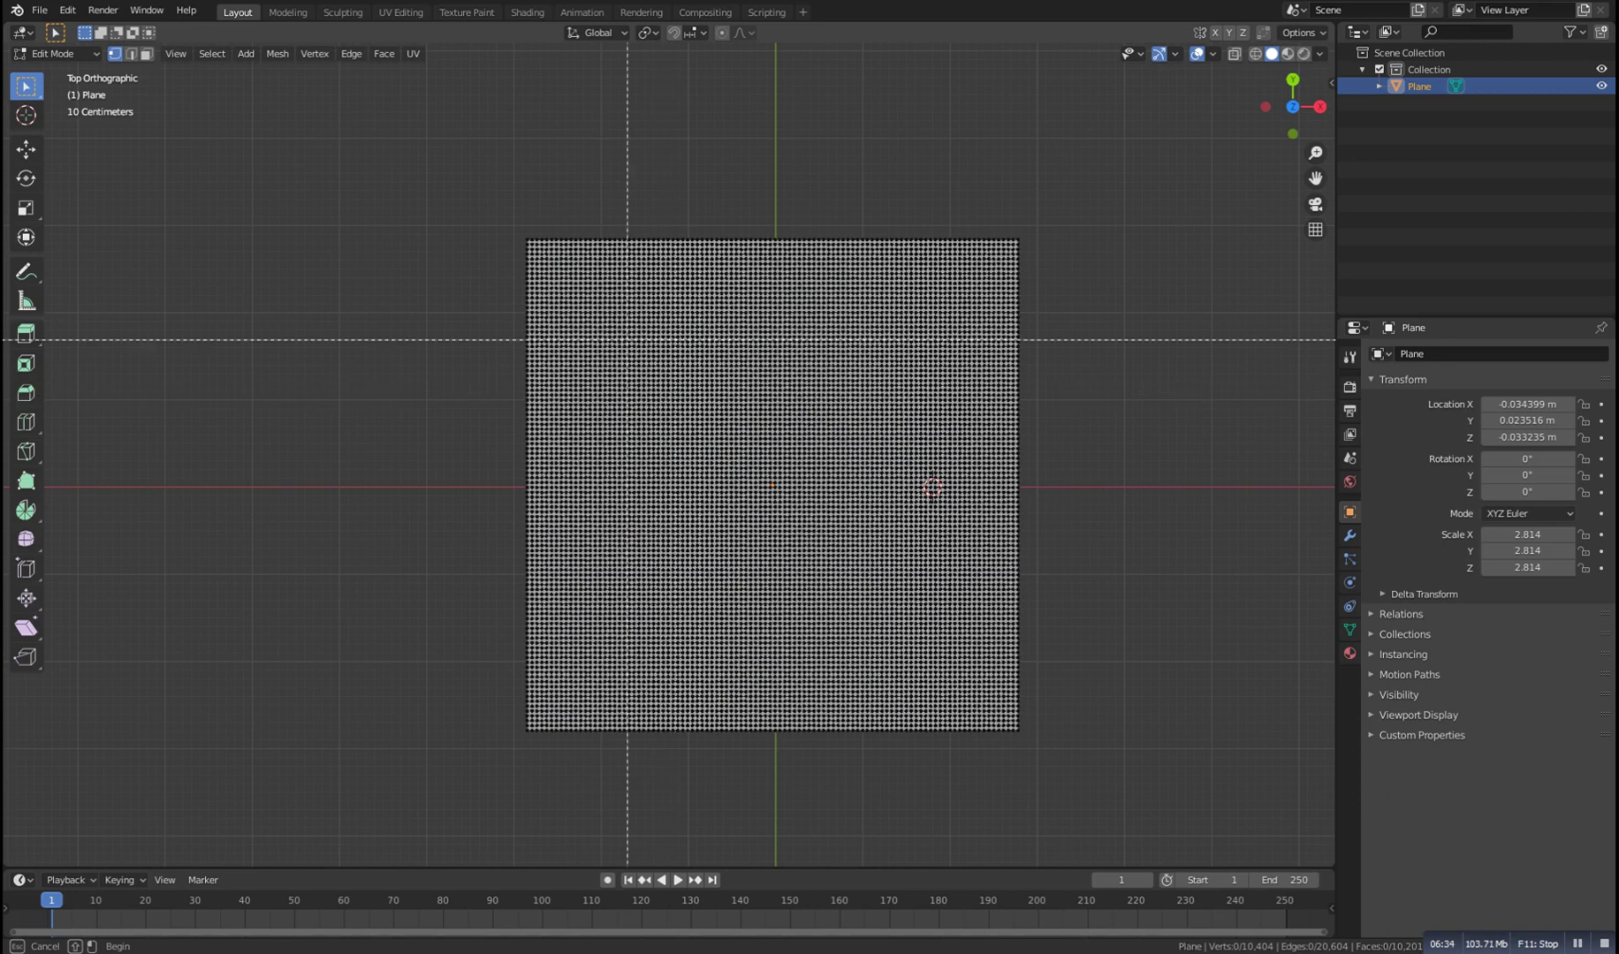
pyautogui.moveTo(476, 190); pyautogui.dragTo(1168, 801)
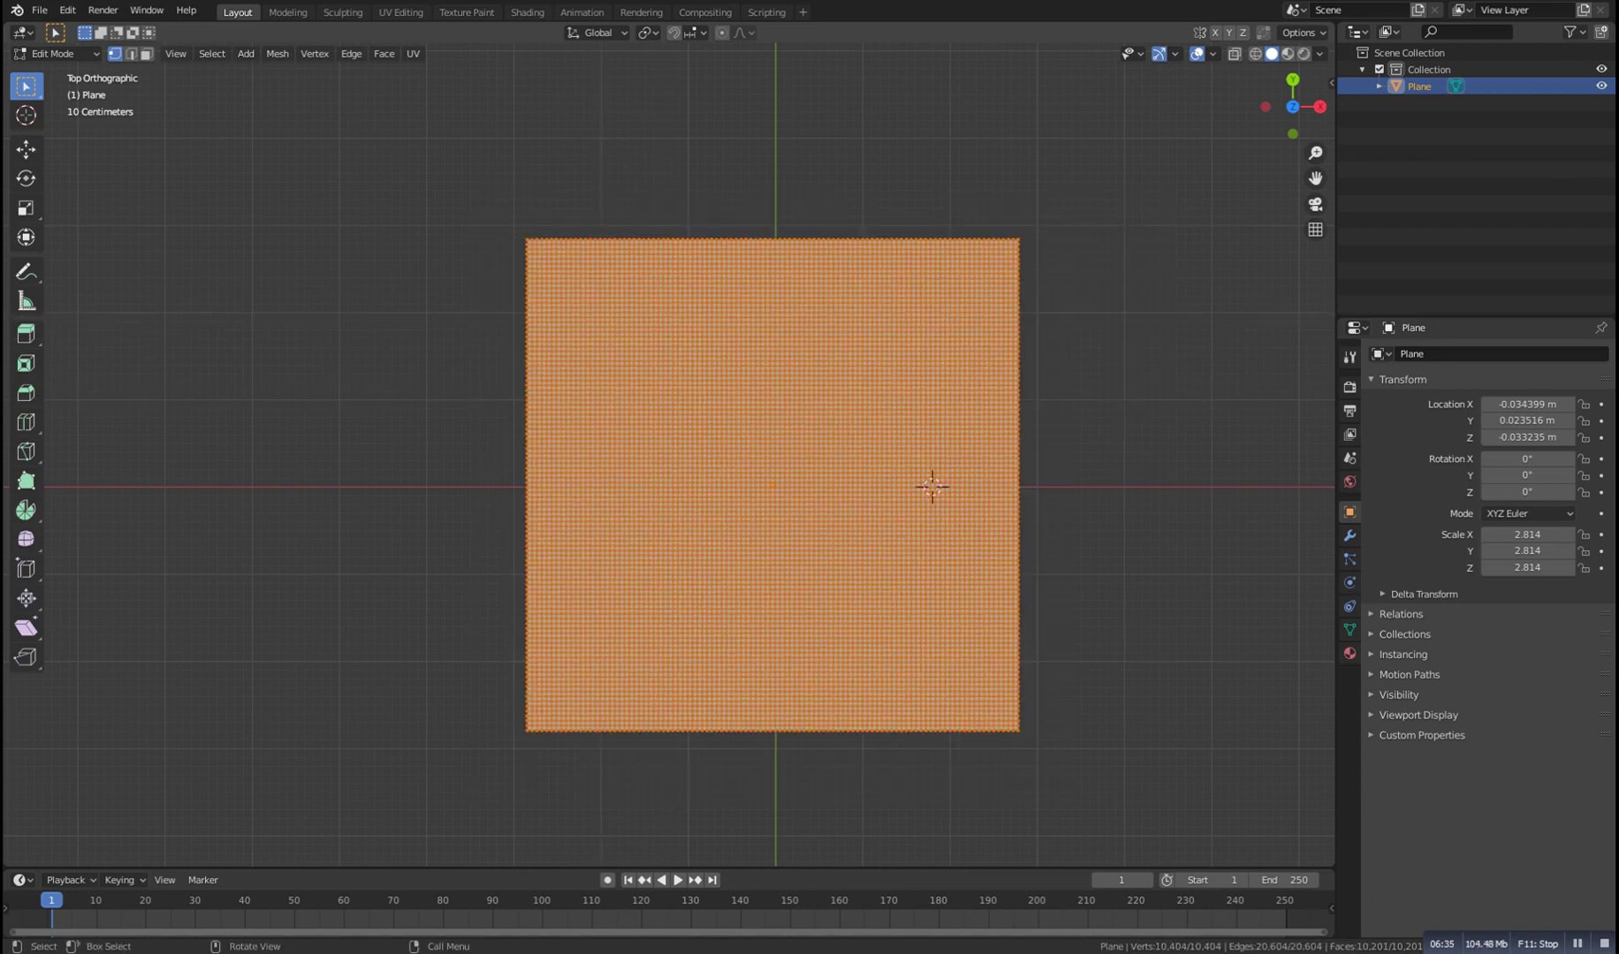
pyautogui.hotkey('alt', 'a')
pyautogui.moveTo(931, 486); pyautogui.dragTo(975, 335, button='middle')
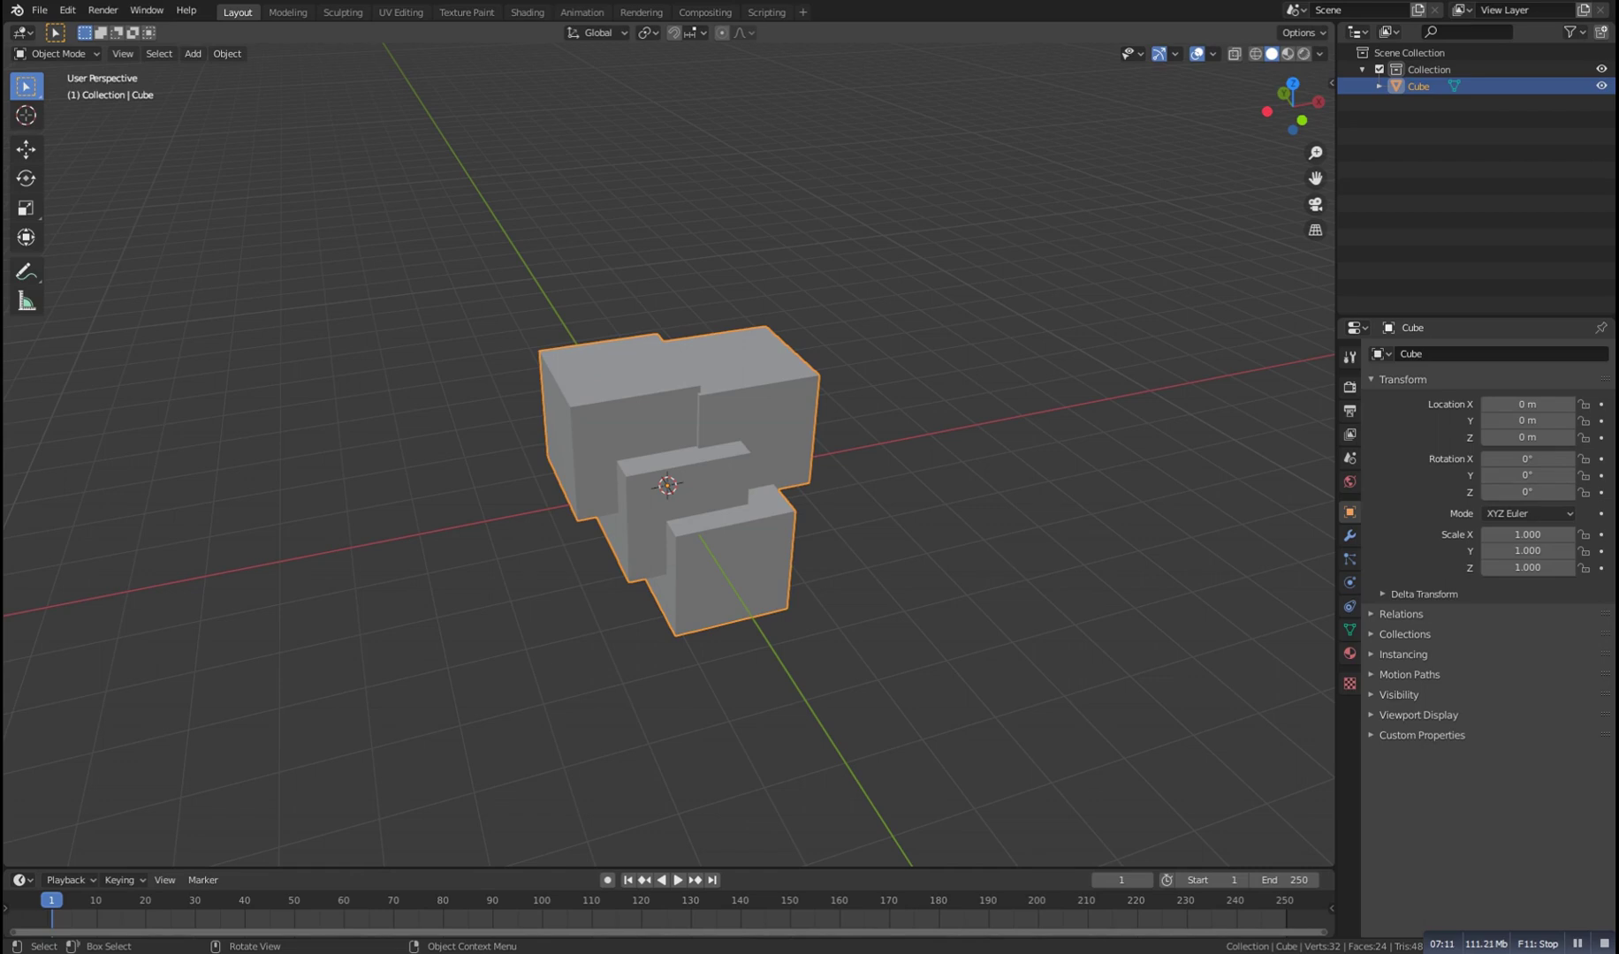
# Enter Edit Mode on the multi-block cube mesh and deselect everything
pyautogui.moveTo(795, 441)
pyautogui.mouseDown(button='middle')
pyautogui.moveTo(742, 433)
pyautogui.moveTo(769, 416)
pyautogui.moveTo(800, 438)
pyautogui.mouseUp(button='middle')
pyautogui.scroll(3, 669, 455)
pyautogui.press('Tab')
pyautogui.hotkey('alt', 'a')
pyautogui.keyDown('alt'); pyautogui.moveTo(733, 451); pyautogui.dragTo(674, 451); pyautogui.keyUp('alt')
pyautogui.moveTo(674, 451); pyautogui.dragTo(644, 444, button='middle')
# Pick five points on the blocks one by one, adding each to the selection, and clear the selection
pyautogui.click(740, 461)
pyautogui.moveTo(739, 461); pyautogui.dragTo(833, 462, button='middle')
pyautogui.keyDown('shift'); pyautogui.click(624, 490); pyautogui.keyUp('shift')
pyautogui.keyDown('alt'); pyautogui.moveTo(624, 490); pyautogui.dragTo(692, 397); pyautogui.keyUp('alt')
pyautogui.keyDown('shift'); pyautogui.click(713, 624); pyautogui.keyUp('shift')
pyautogui.keyDown('alt'); pyautogui.moveTo(714, 623); pyautogui.dragTo(816, 645); pyautogui.keyUp('alt')
pyautogui.keyDown('shift'); pyautogui.click(625, 609); pyautogui.keyUp('shift')
pyautogui.keyDown('alt'); pyautogui.moveTo(625, 609); pyautogui.dragTo(787, 611); pyautogui.keyUp('alt')
pyautogui.keyDown('shift'); pyautogui.click(558, 608); pyautogui.keyUp('shift')
pyautogui.keyDown('alt'); pyautogui.moveTo(558, 608); pyautogui.dragTo(644, 604); pyautogui.keyUp('alt')
pyautogui.moveTo(663, 495); pyautogui.dragTo(693, 552, button='middle')
pyautogui.scroll(6, 669, 455)
pyautogui.moveTo(669, 456); pyautogui.dragTo(543, 442, button='middle')
pyautogui.scroll(3, 669, 455)
pyautogui.scroll(-9, 669, 455)
pyautogui.hotkey('alt', 'a')
pyautogui.keyDown('alt'); pyautogui.moveTo(530, 459); pyautogui.dragTo(989, 451); pyautogui.keyUp('alt')
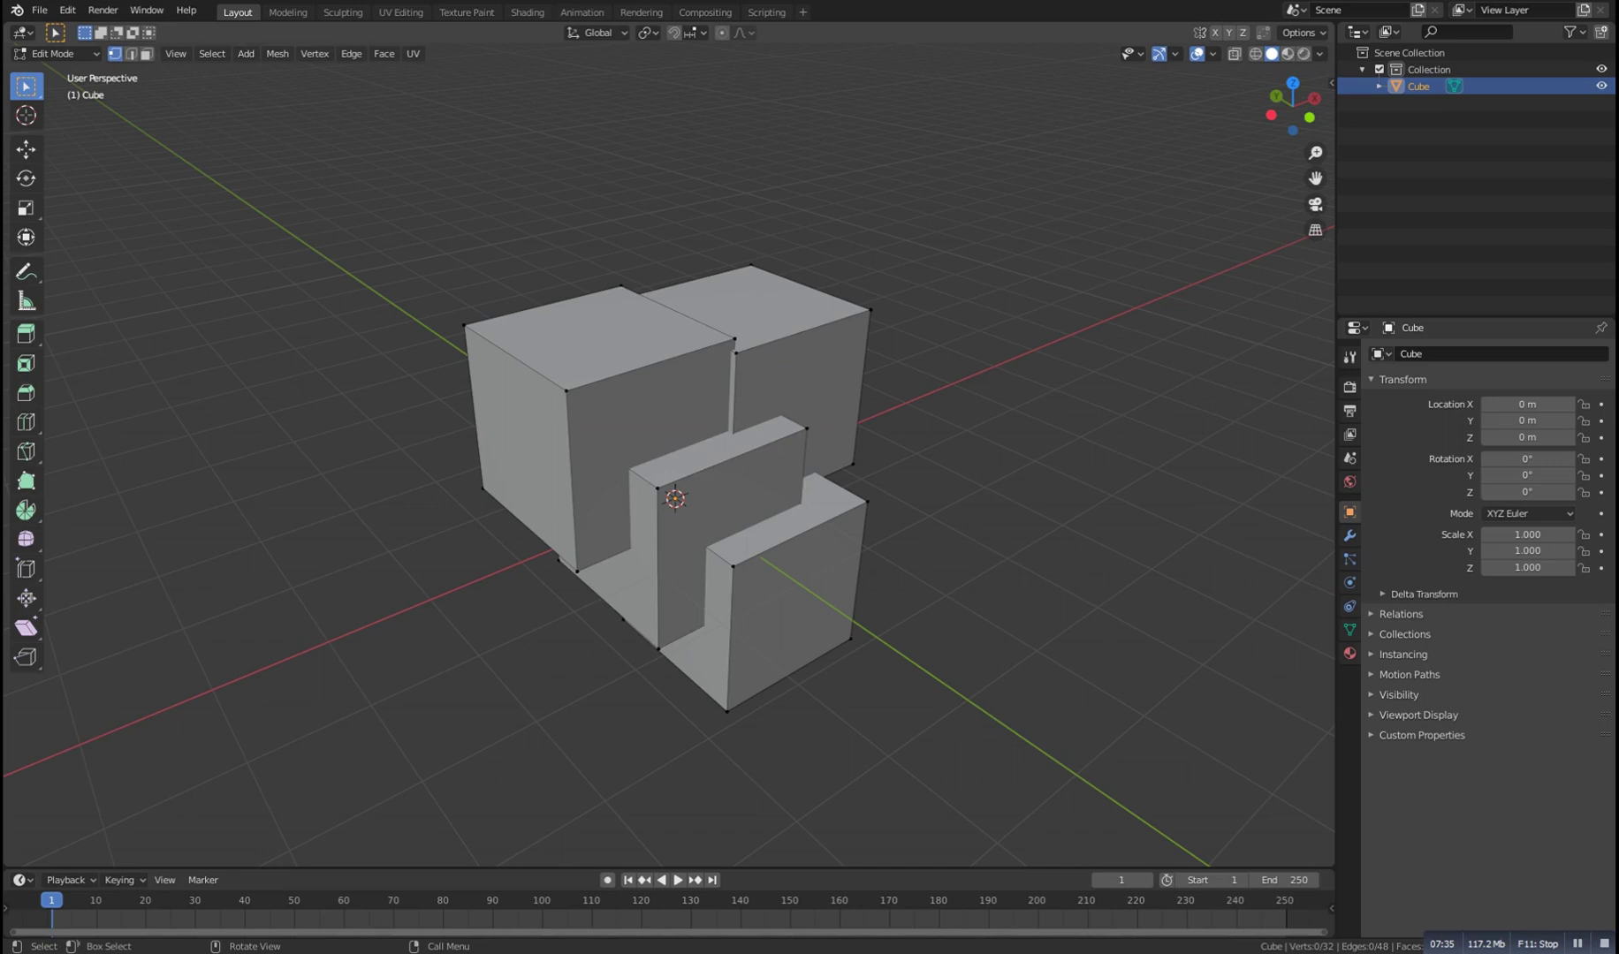
# Select separate blocks of the cube mesh with Select Linked
pyautogui.press('l')
pyautogui.press('l')
pyautogui.press('l')
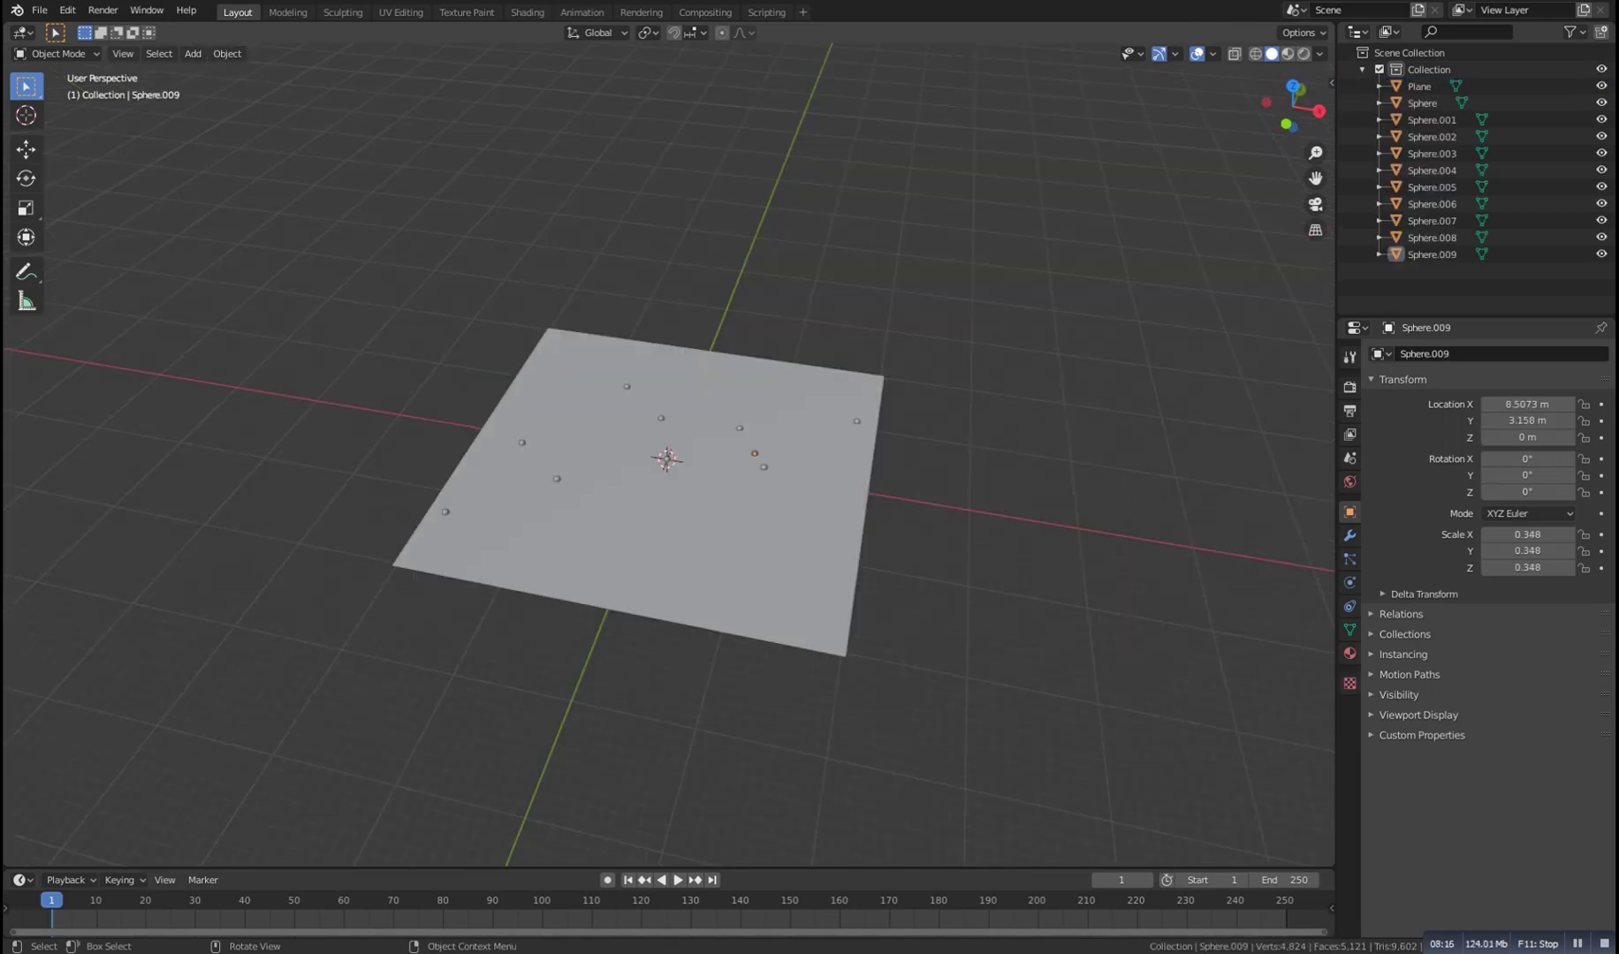
# Select the small sphere Sphere.009 on the plane and enter Edit Mode on it
pyautogui.moveTo(619, 477); pyautogui.dragTo(725, 486, button='middle')
pyautogui.scroll(2, 725, 486)
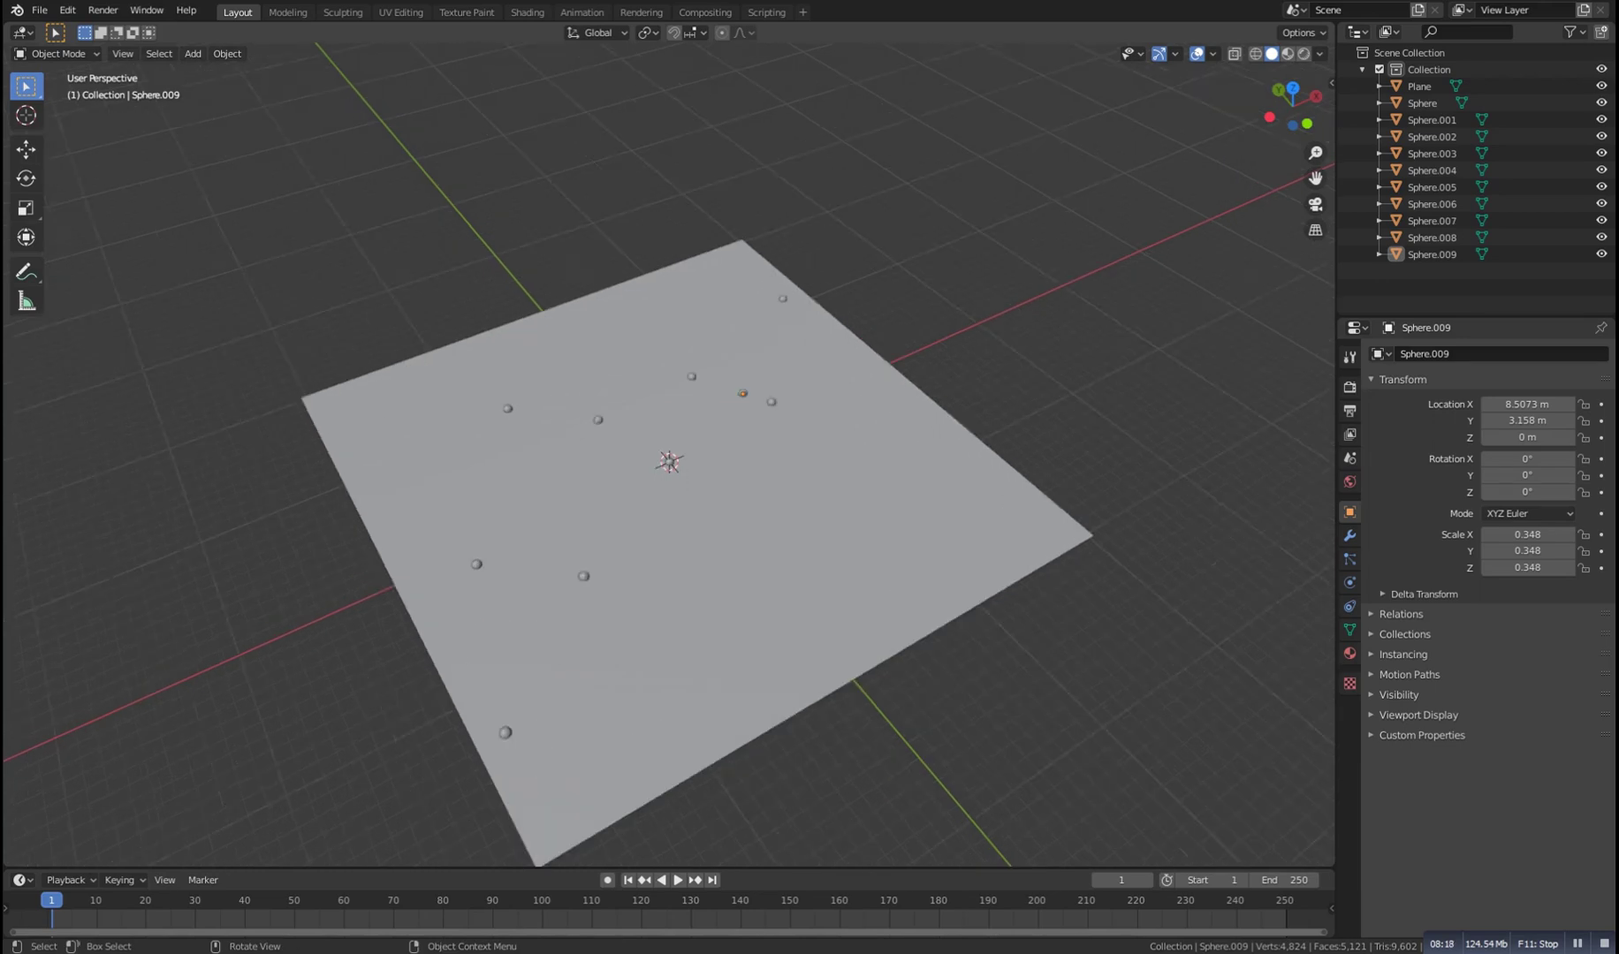
pyautogui.scroll(2, 669, 455)
pyautogui.scroll(-1, 669, 455)
pyautogui.keyDown('shift'); pyautogui.moveTo(669, 397); pyautogui.dragTo(452, 337, button='middle'); pyautogui.keyUp('shift')
pyautogui.scroll(6, 697, 557)
pyautogui.scroll(6, 503, 420)
pyautogui.scroll(2, 453, 337)
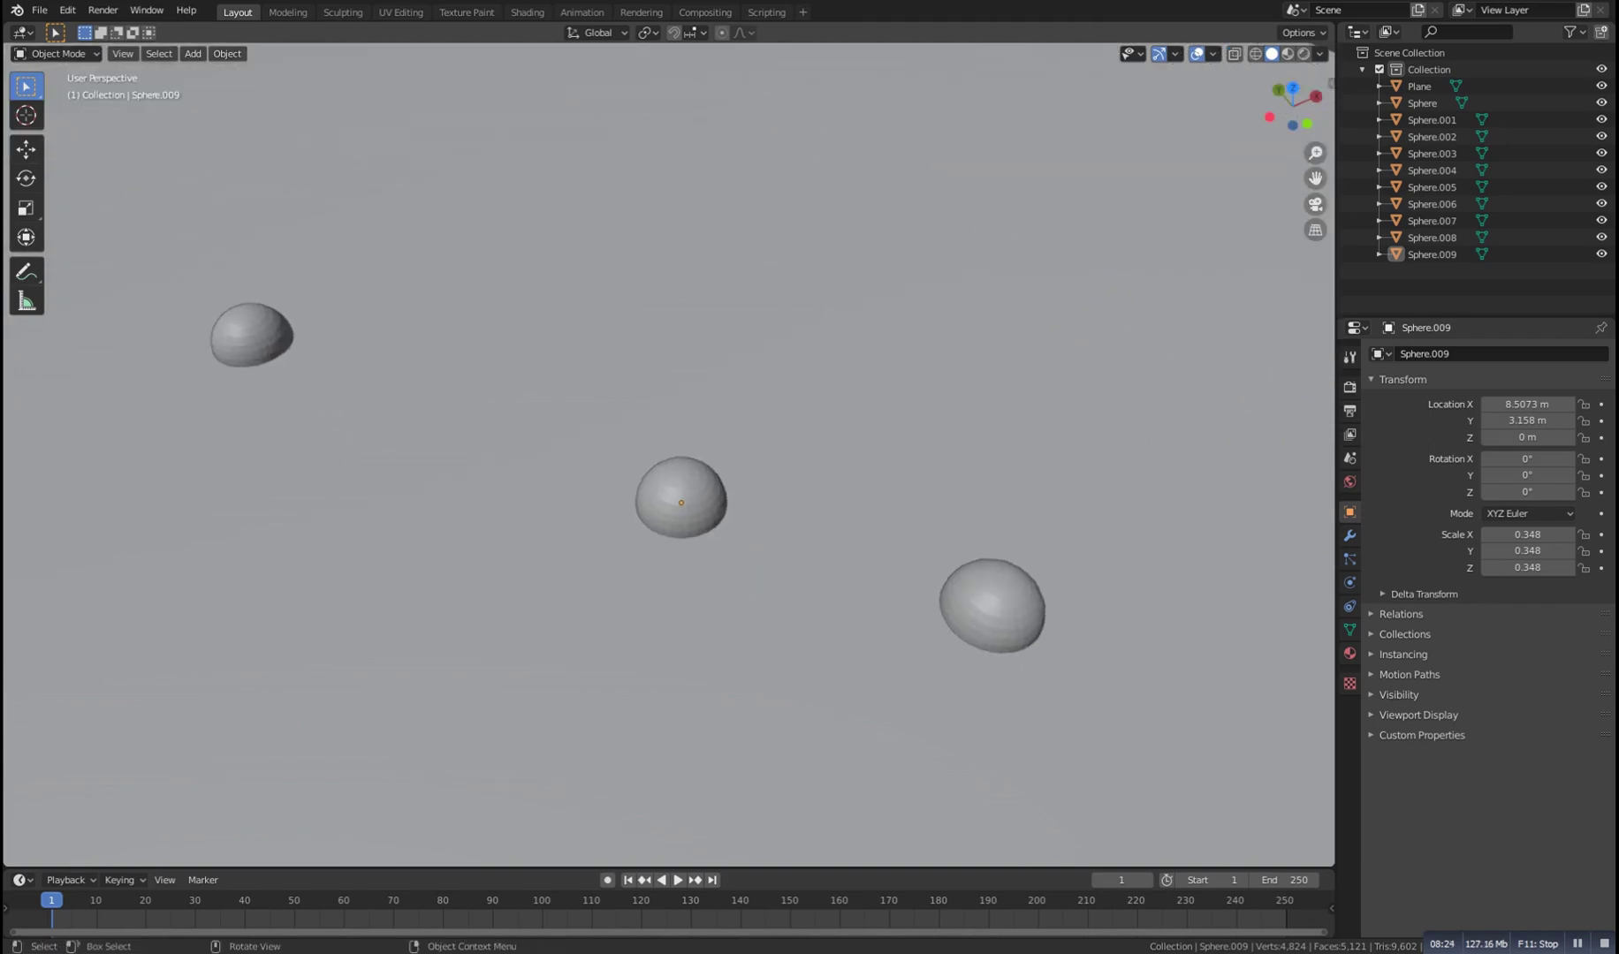
pyautogui.scroll(1, 685, 511)
pyautogui.click(685, 511)
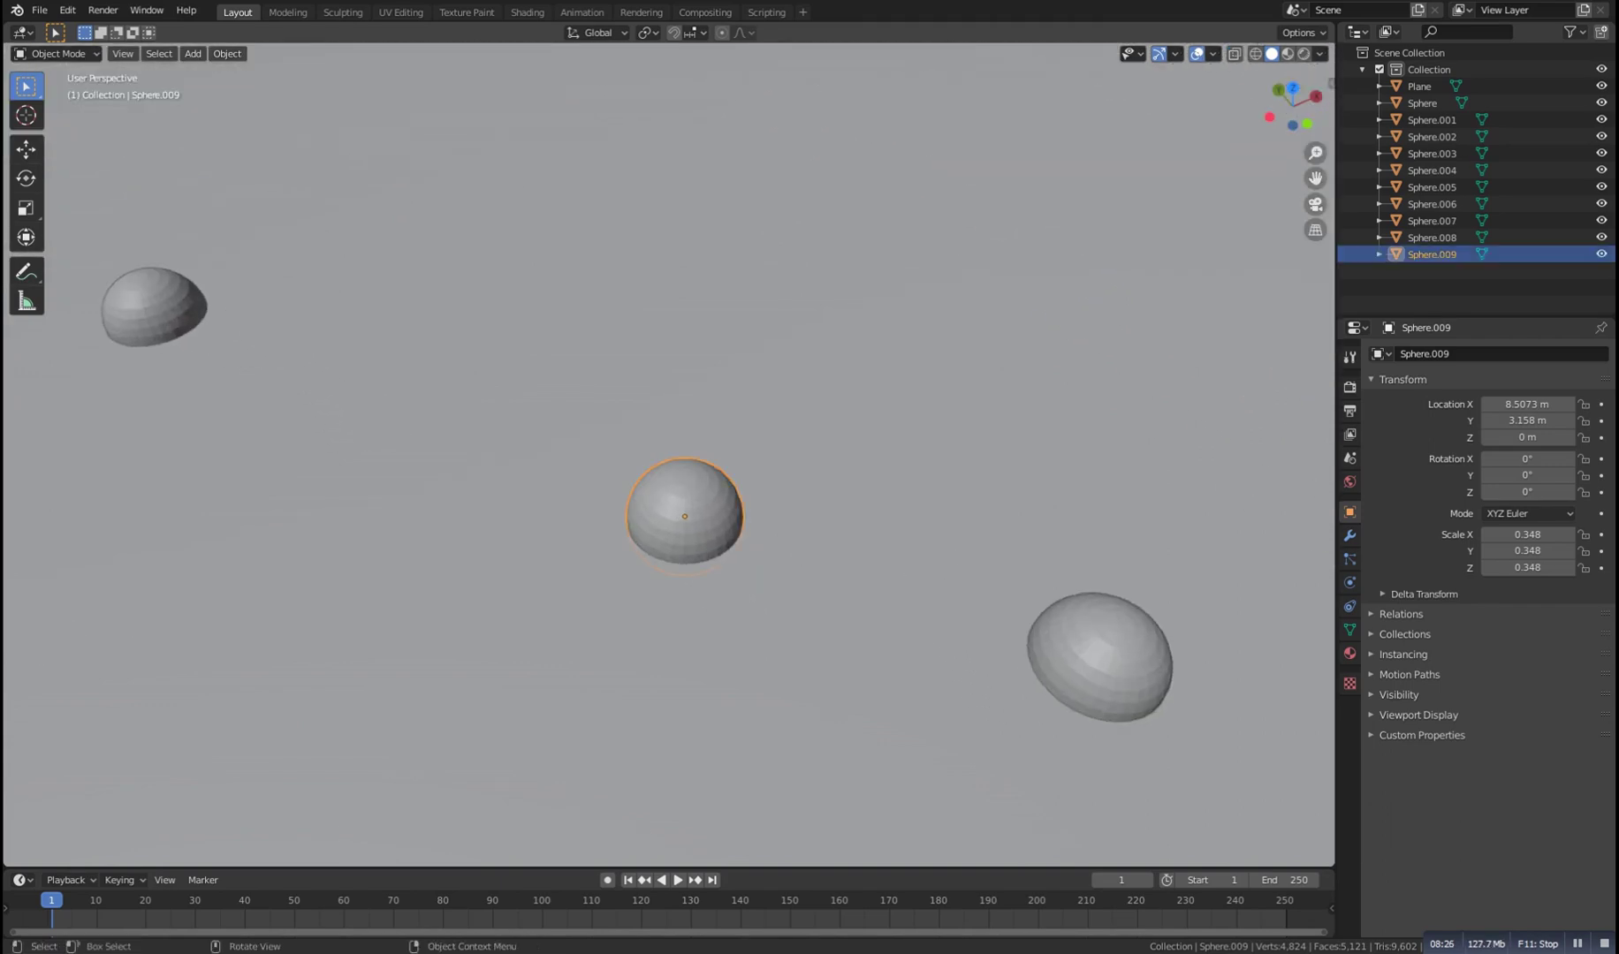
pyautogui.press('Tab')
# Frame the view on the selected geometry of Sphere.009
pyautogui.scroll(3, 685, 511)
pyautogui.keyDown('alt'); pyautogui.moveTo(685, 511); pyautogui.dragTo(802, 569); pyautogui.keyUp('alt')
pyautogui.scroll(-1, 802, 570)
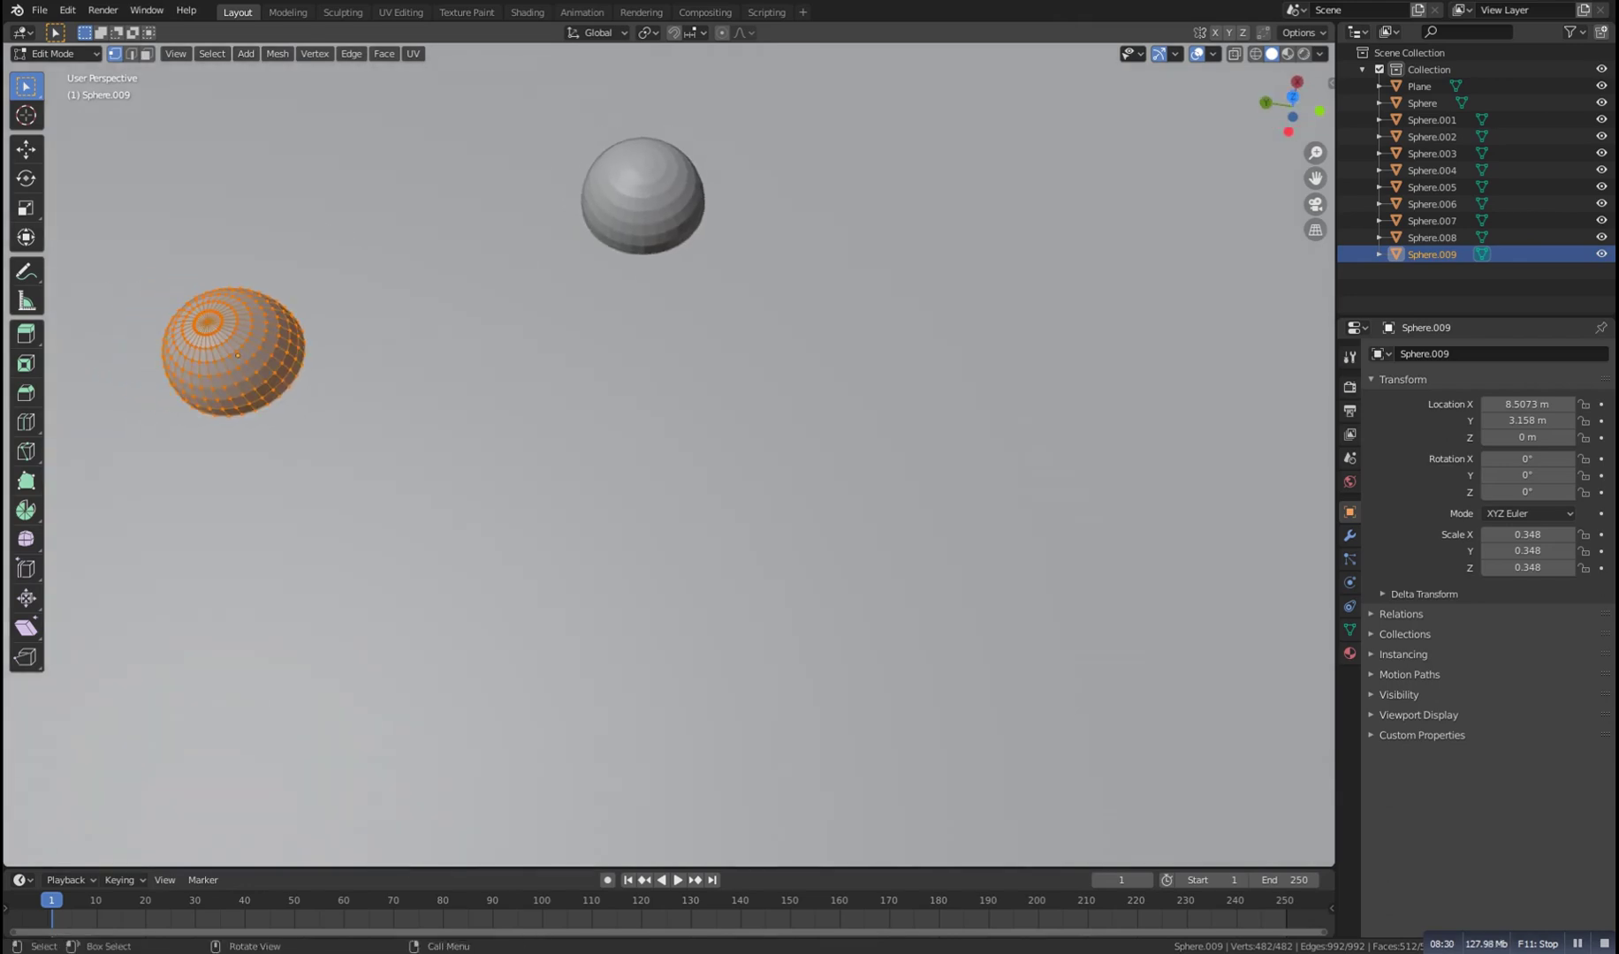
pyautogui.scroll(-2, 669, 455)
pyautogui.keyDown('alt'); pyautogui.keyDown('shift'); pyautogui.moveTo(601, 424); pyautogui.dragTo(902, 530); pyautogui.keyUp('shift'); pyautogui.keyUp('alt')
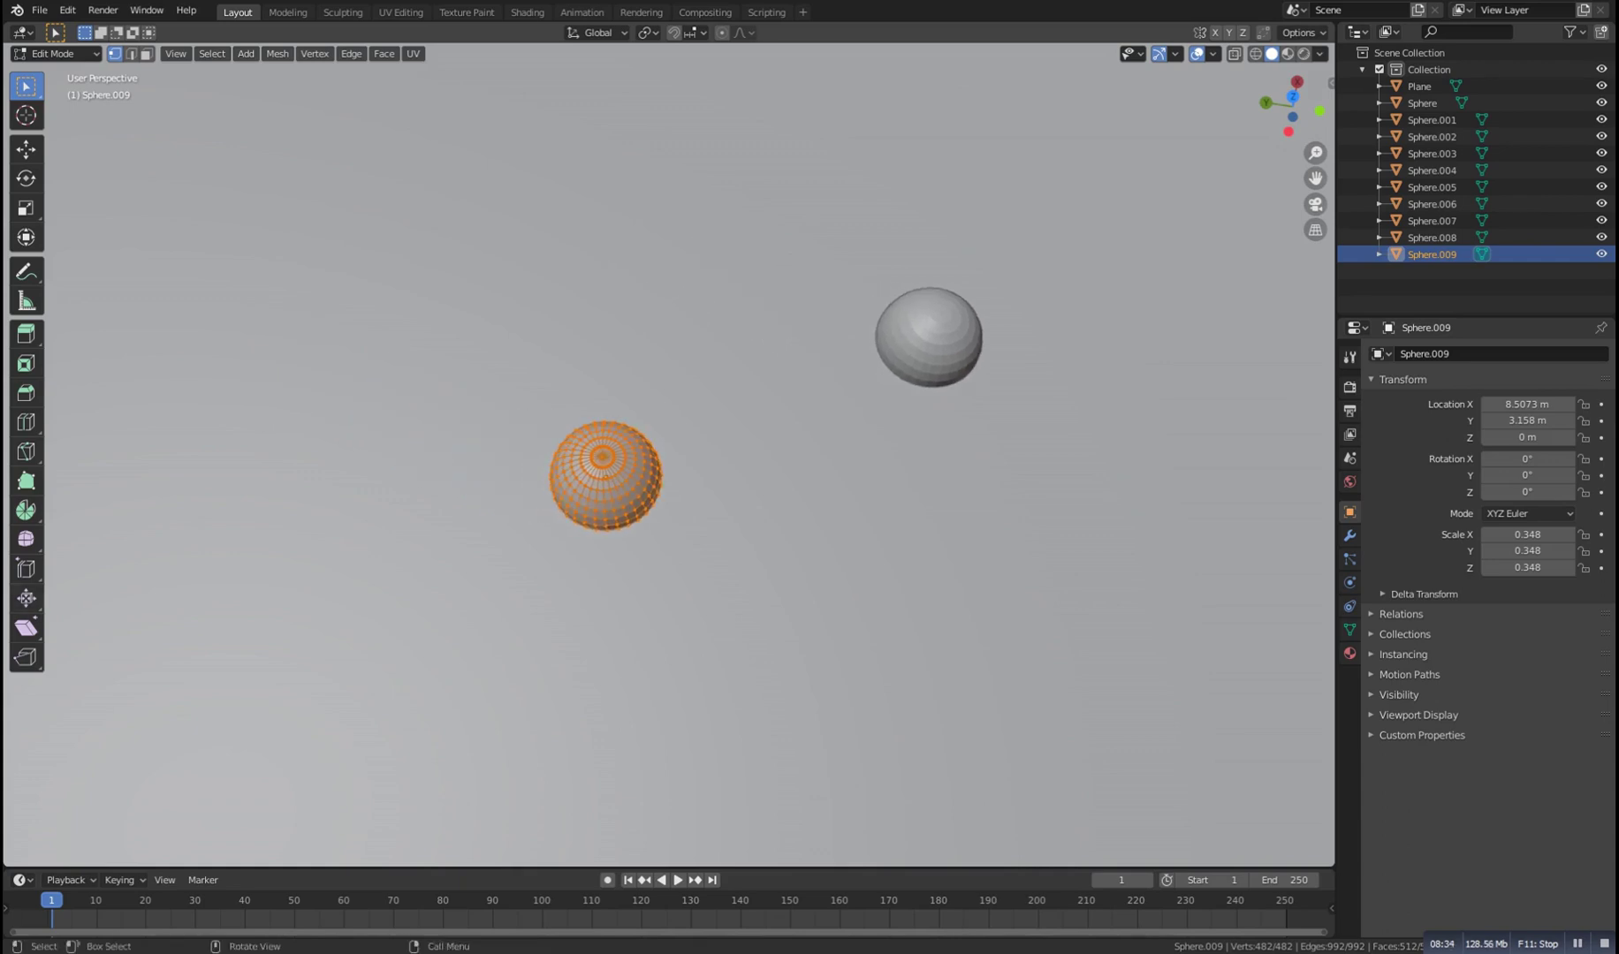
pyautogui.scroll(-2, 669, 457)
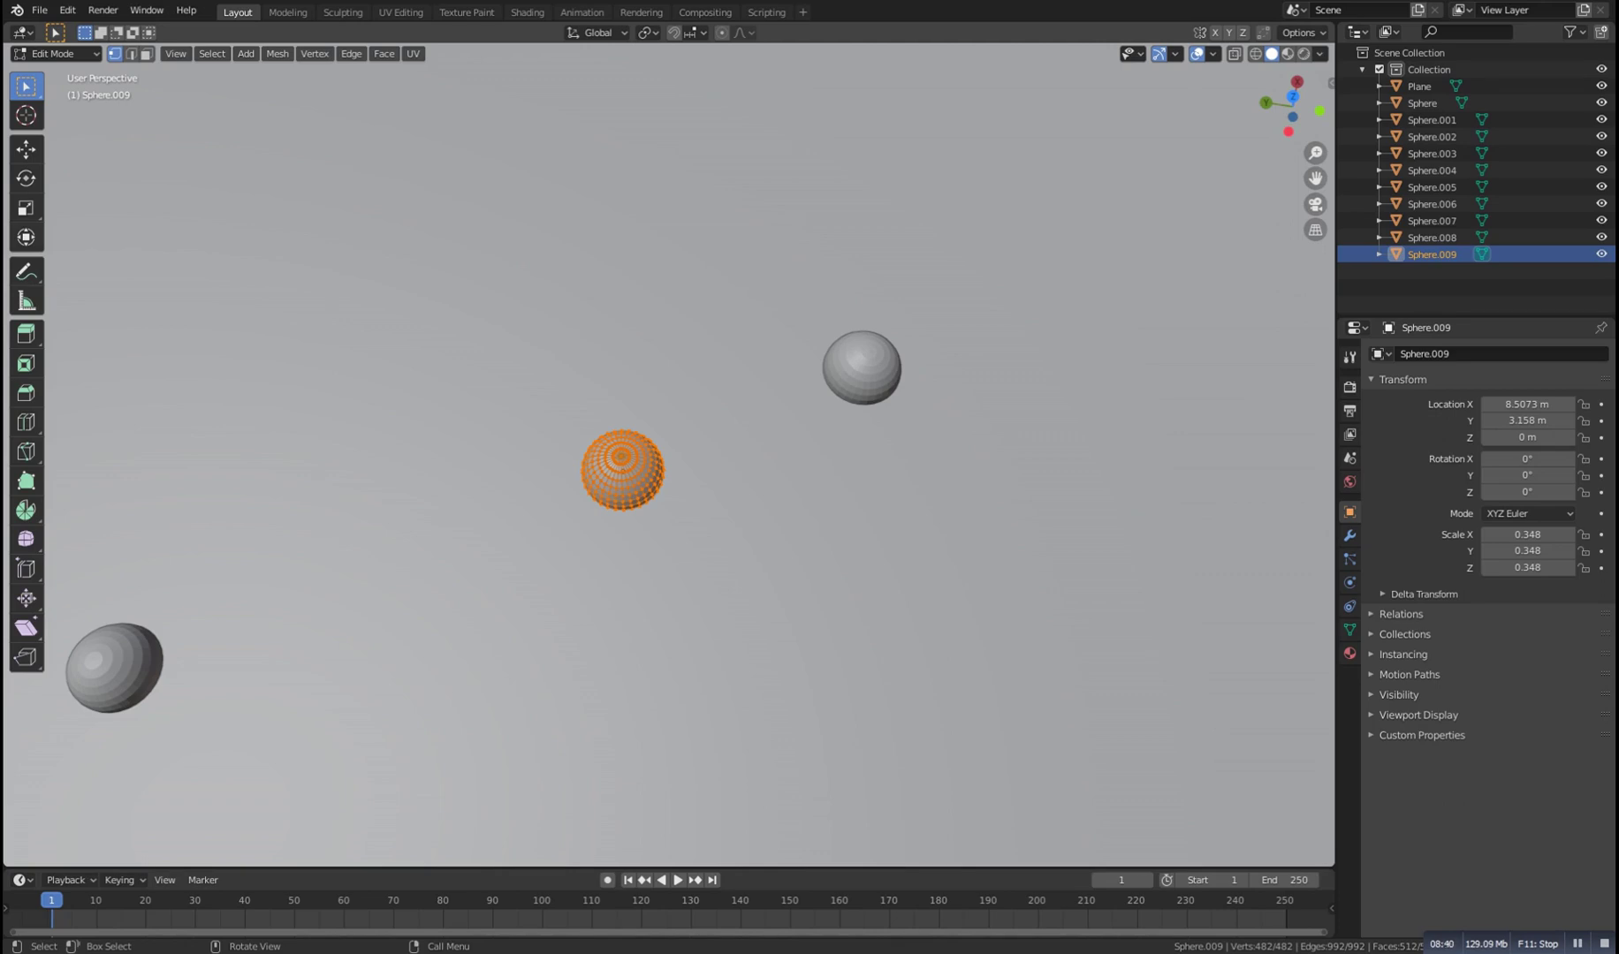
pyautogui.press('KP_Decimal')
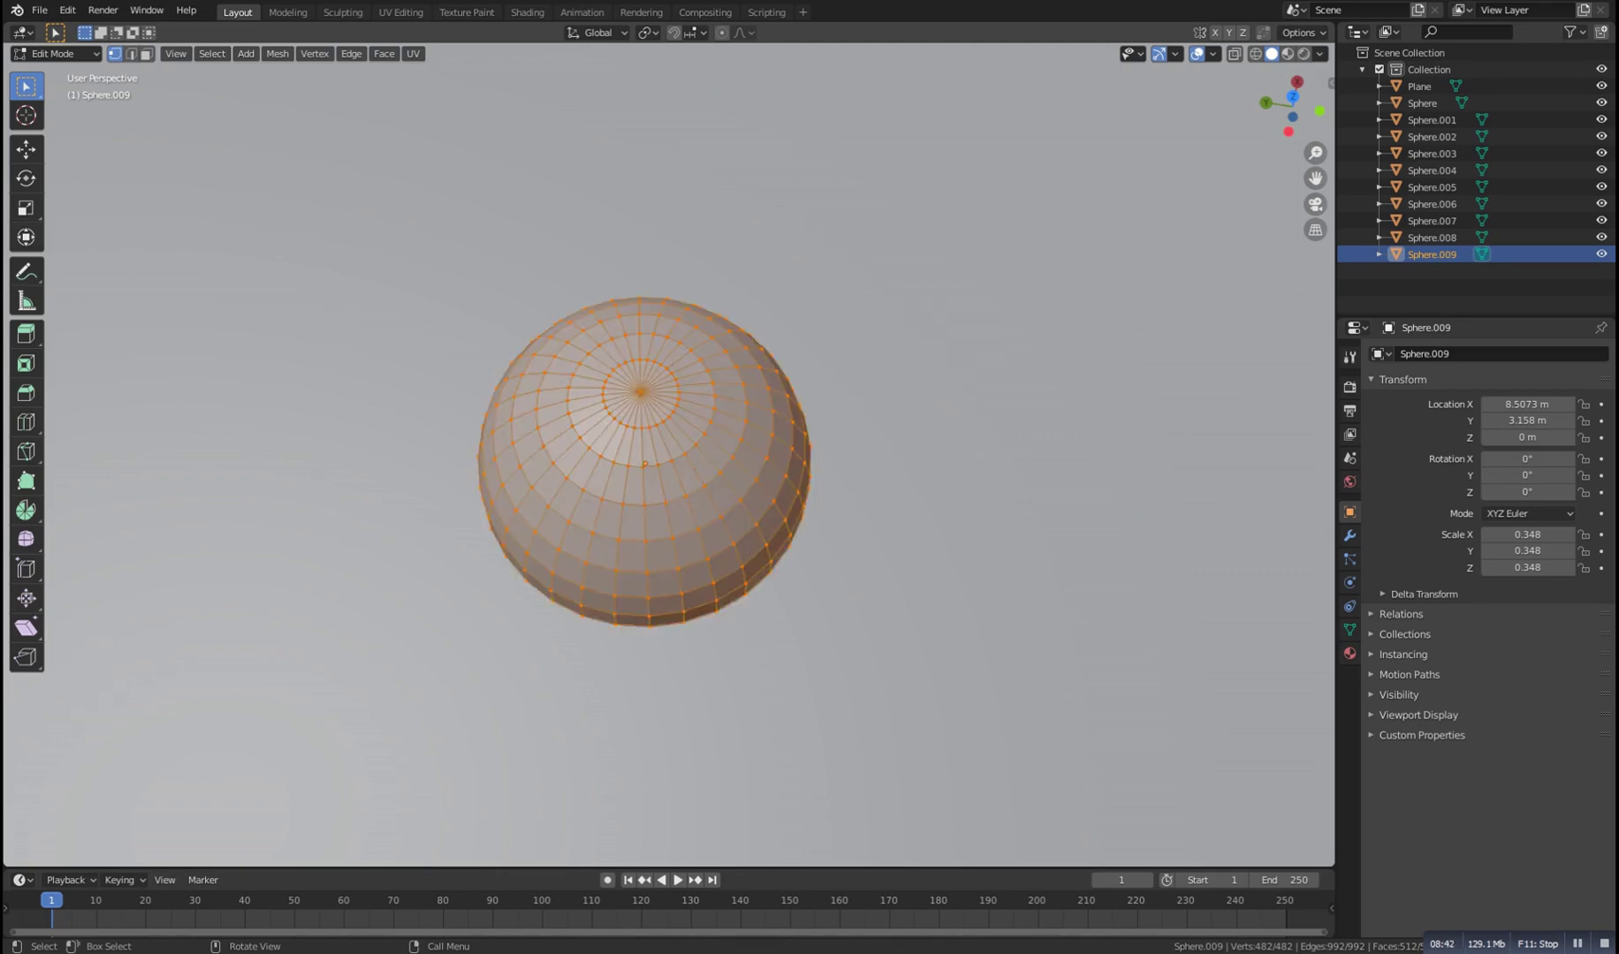
# Return Sphere.009 to Object Mode, deselect it and view it from a low angle
pyautogui.scroll(-6, 669, 457)
pyautogui.moveTo(669, 495); pyautogui.dragTo(359, 424, button='middle')
pyautogui.press('Tab')
pyautogui.scroll(-3, 669, 455)
pyautogui.hotkey('alt', 'a')
pyautogui.moveTo(795, 424); pyautogui.dragTo(429, 464, button='middle')
pyautogui.scroll(5, 669, 455)
pyautogui.moveTo(865, 424); pyautogui.dragTo(356, 367, button='middle')
pyautogui.scroll(-1, 669, 455)
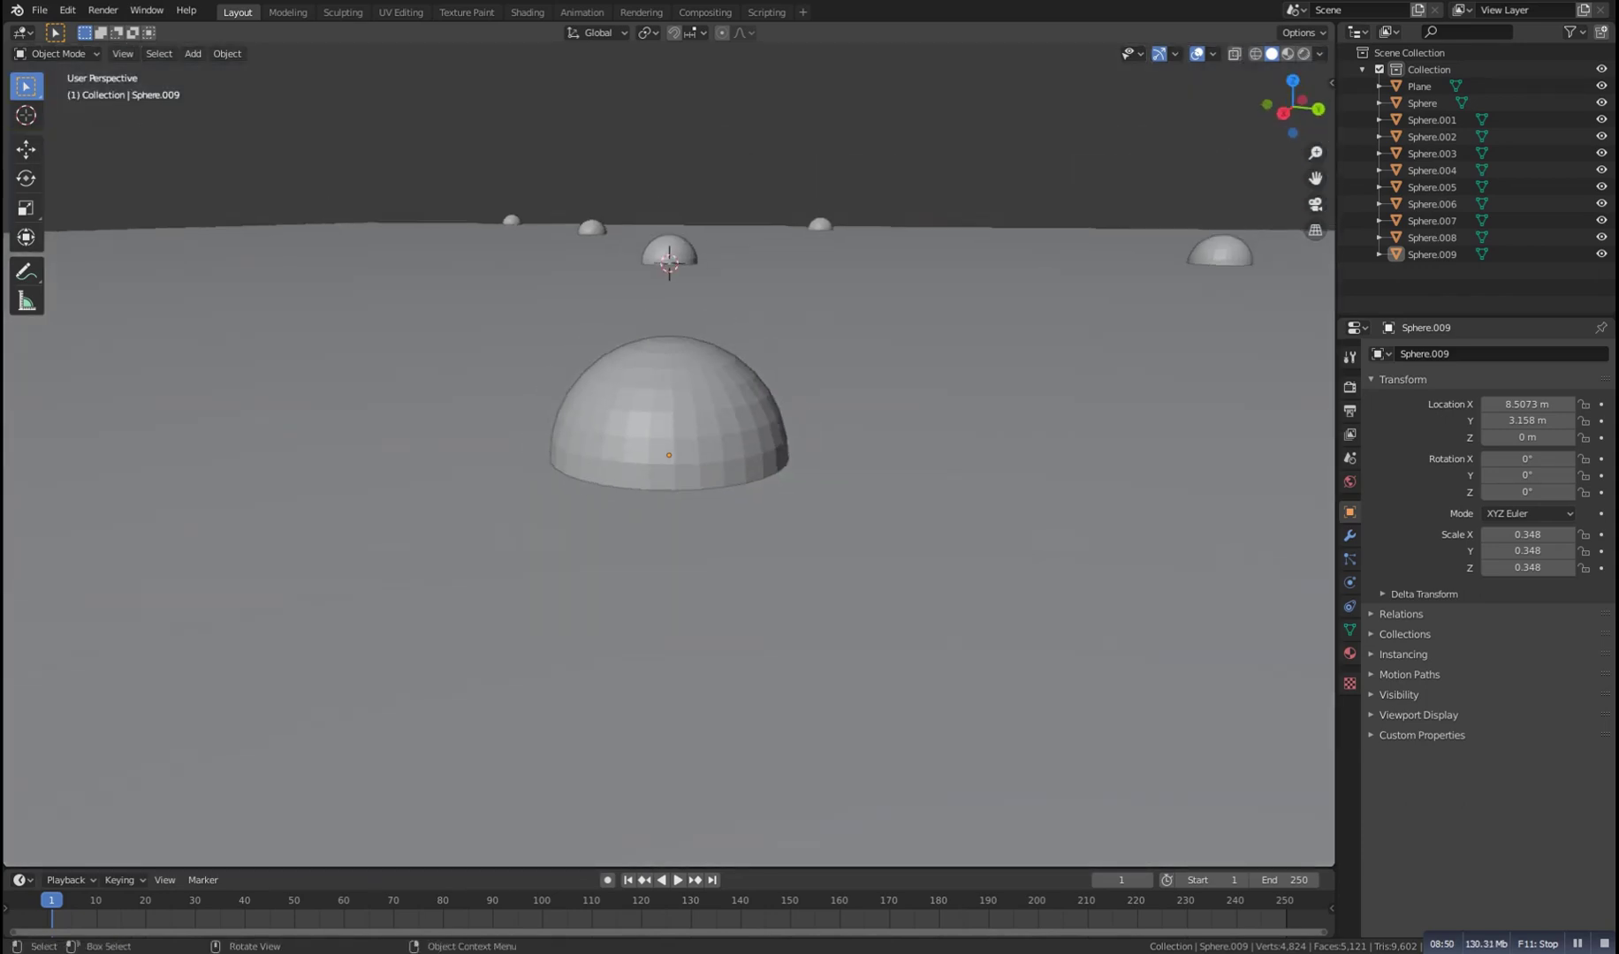
# Select Sphere.007, frame the view on it, and clear the selection
pyautogui.scroll(-15, 668, 455)
pyautogui.moveTo(654, 424); pyautogui.dragTo(711, 499, button='middle')
pyautogui.keyDown('shift'); pyautogui.moveTo(689, 477); pyautogui.dragTo(797, 594, button='middle'); pyautogui.keyUp('shift')
pyautogui.scroll(1, 797, 594)
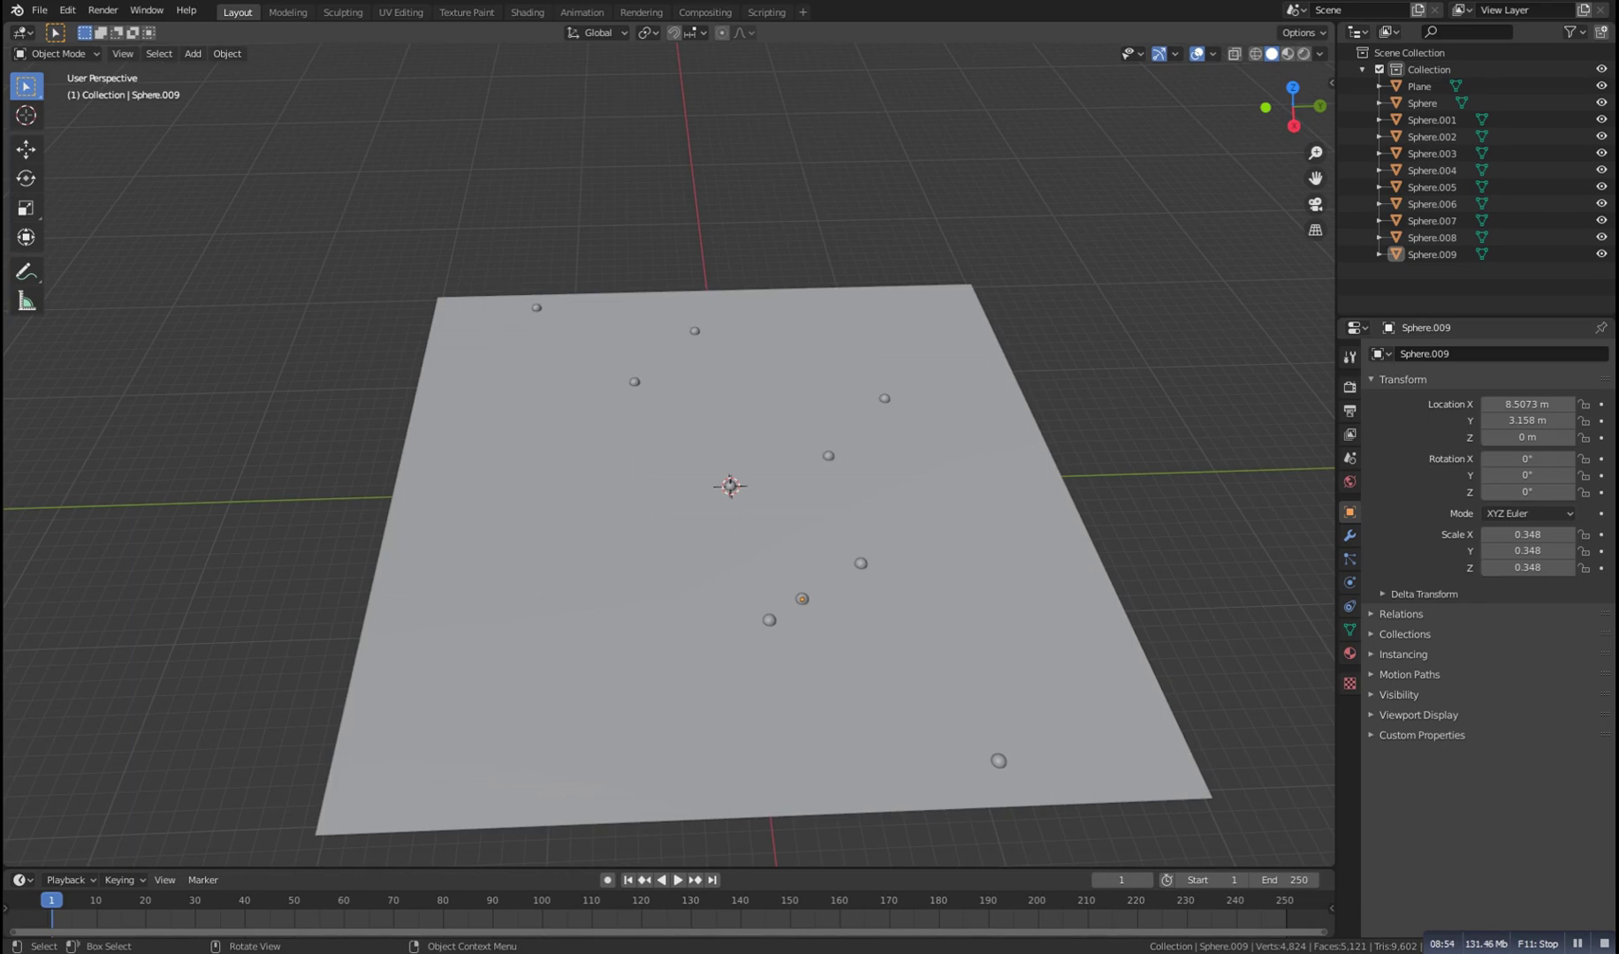
pyautogui.click(1395, 220)
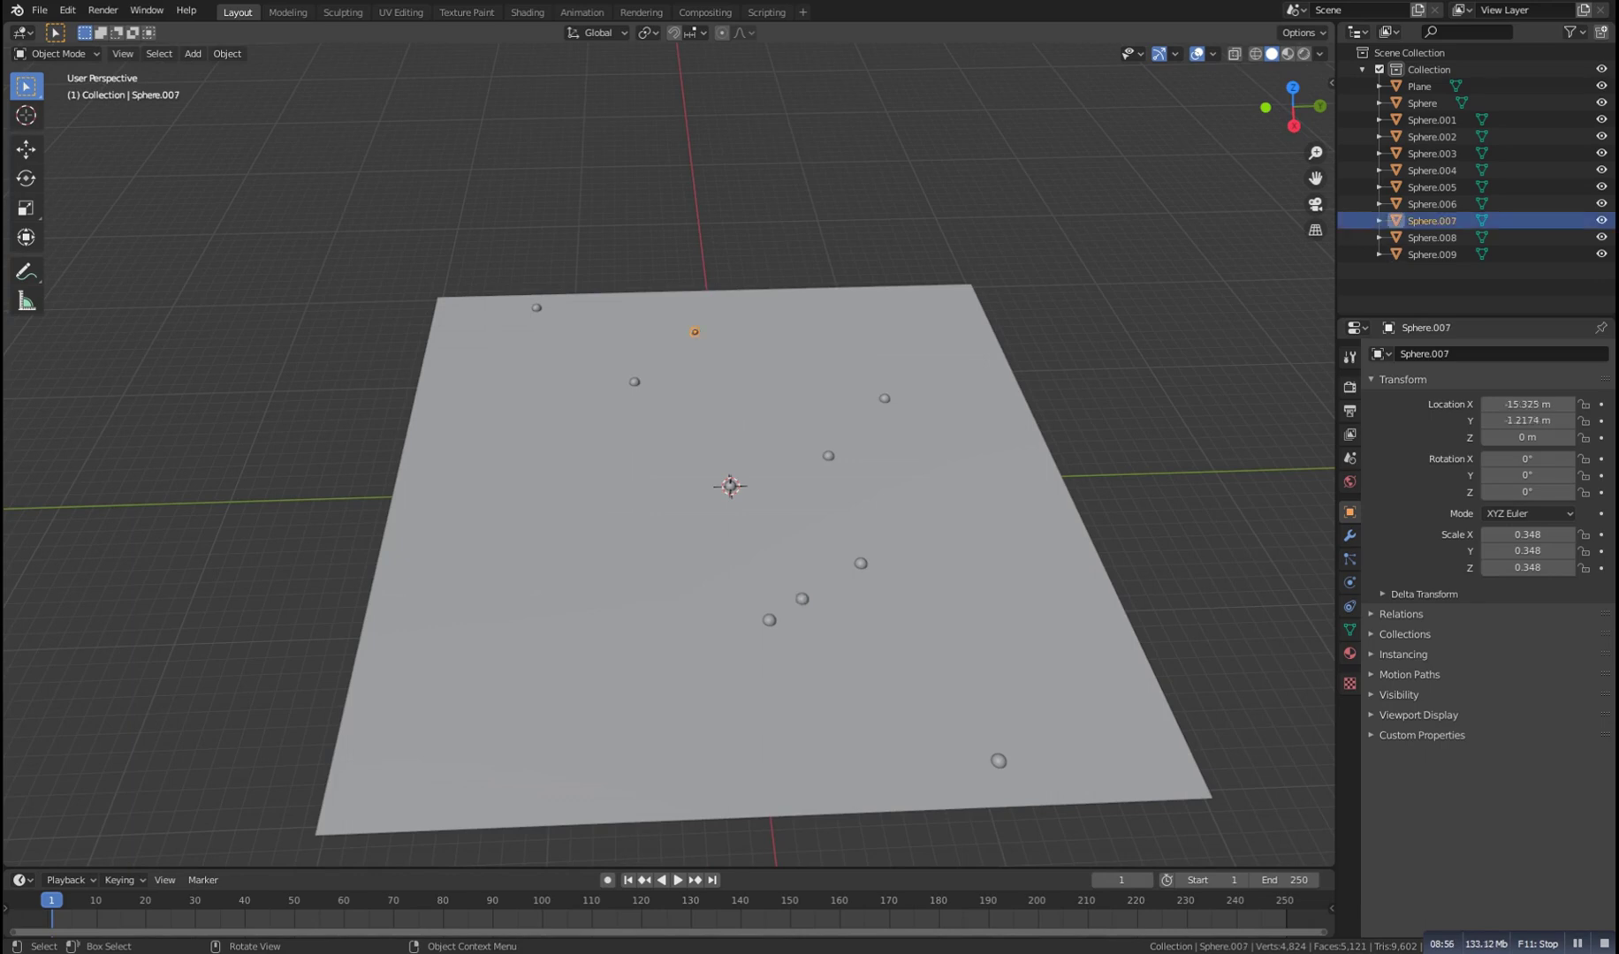
pyautogui.press('KP_Decimal')
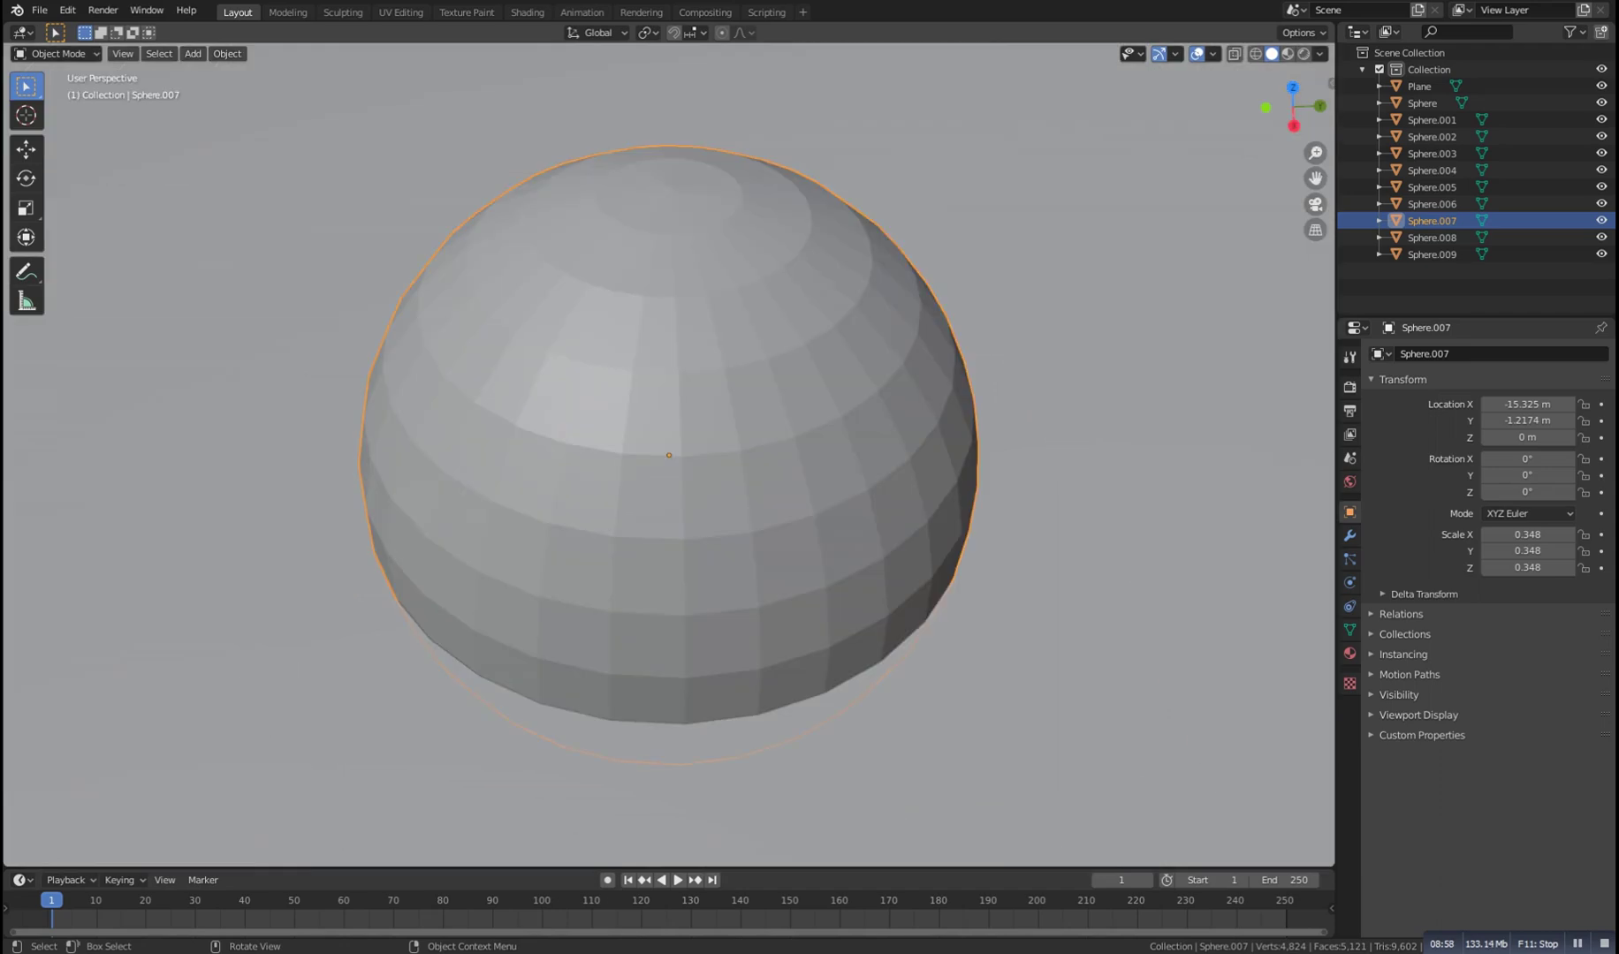
pyautogui.scroll(-7, 668, 455)
pyautogui.hotkey('alt', 'a')
pyautogui.moveTo(669, 455); pyautogui.dragTo(724, 371, button='middle')
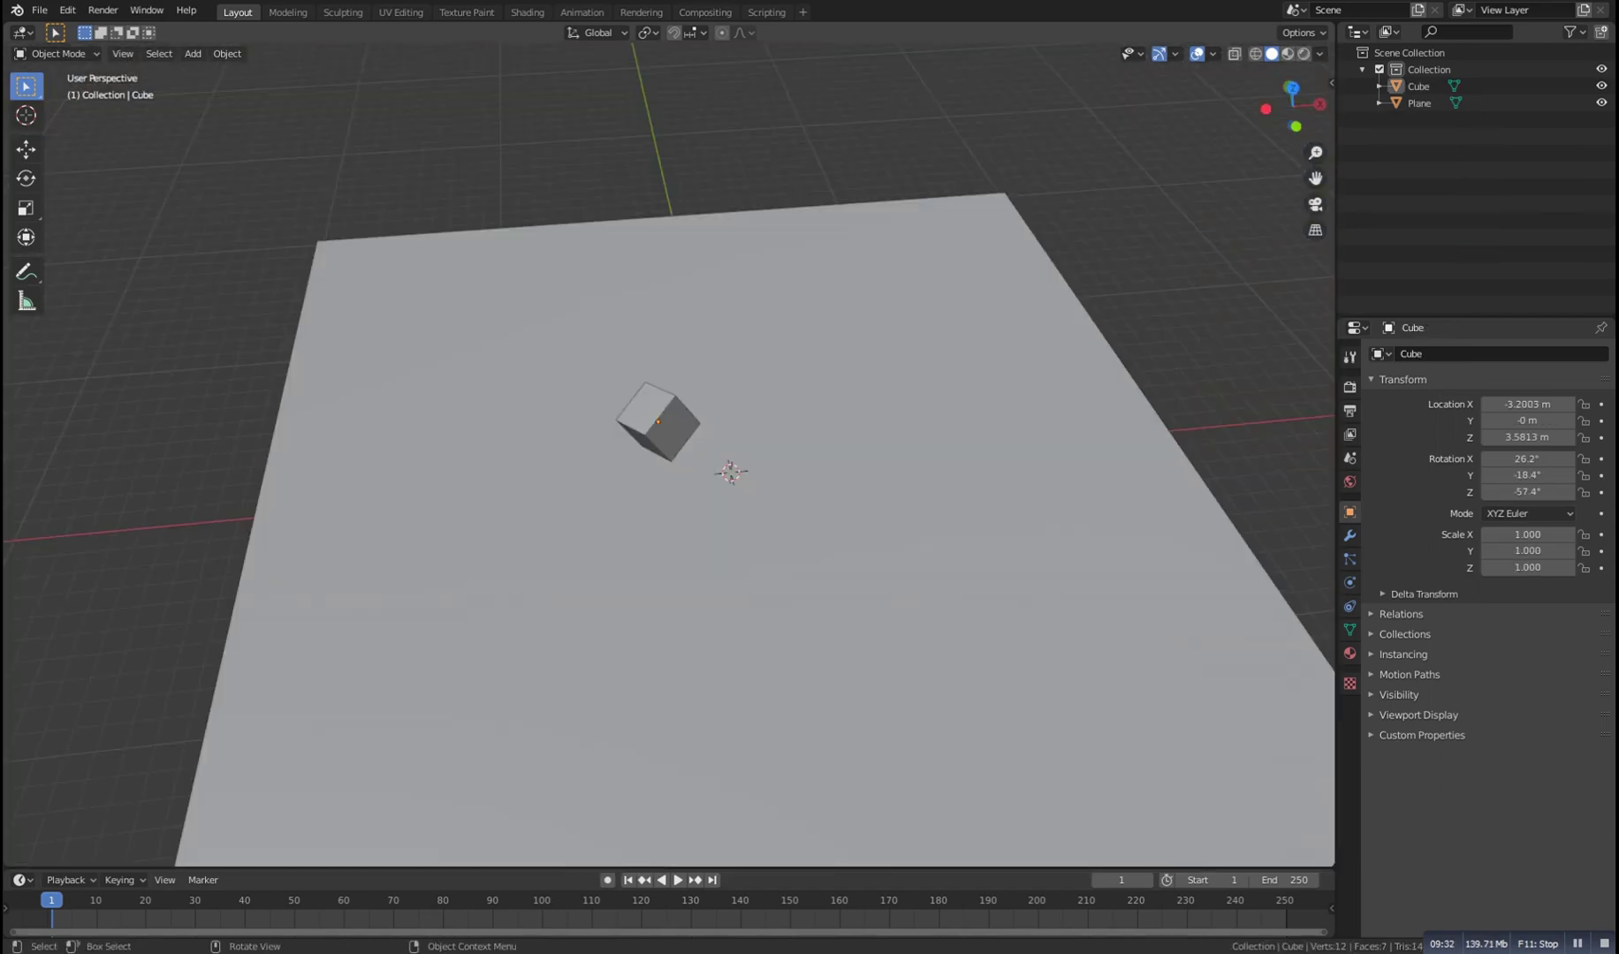
# Select the tilted cube above the plane and view it from a low angle
pyautogui.keyDown('alt'); pyautogui.moveTo(669, 455); pyautogui.dragTo(658, 380); pyautogui.keyUp('alt')
pyautogui.scroll(3, 670, 433)
pyautogui.click(643, 309)
pyautogui.moveTo(643, 309)
pyautogui.keyDown('alt'); pyautogui.mouseDown()
pyautogui.moveTo(570, 306)
pyautogui.moveTo(590, 287)
pyautogui.moveTo(634, 312)
pyautogui.mouseUp(); pyautogui.keyUp('alt')
pyautogui.moveTo(635, 312); pyautogui.dragTo(636, 317, button='middle')
pyautogui.press('alt')
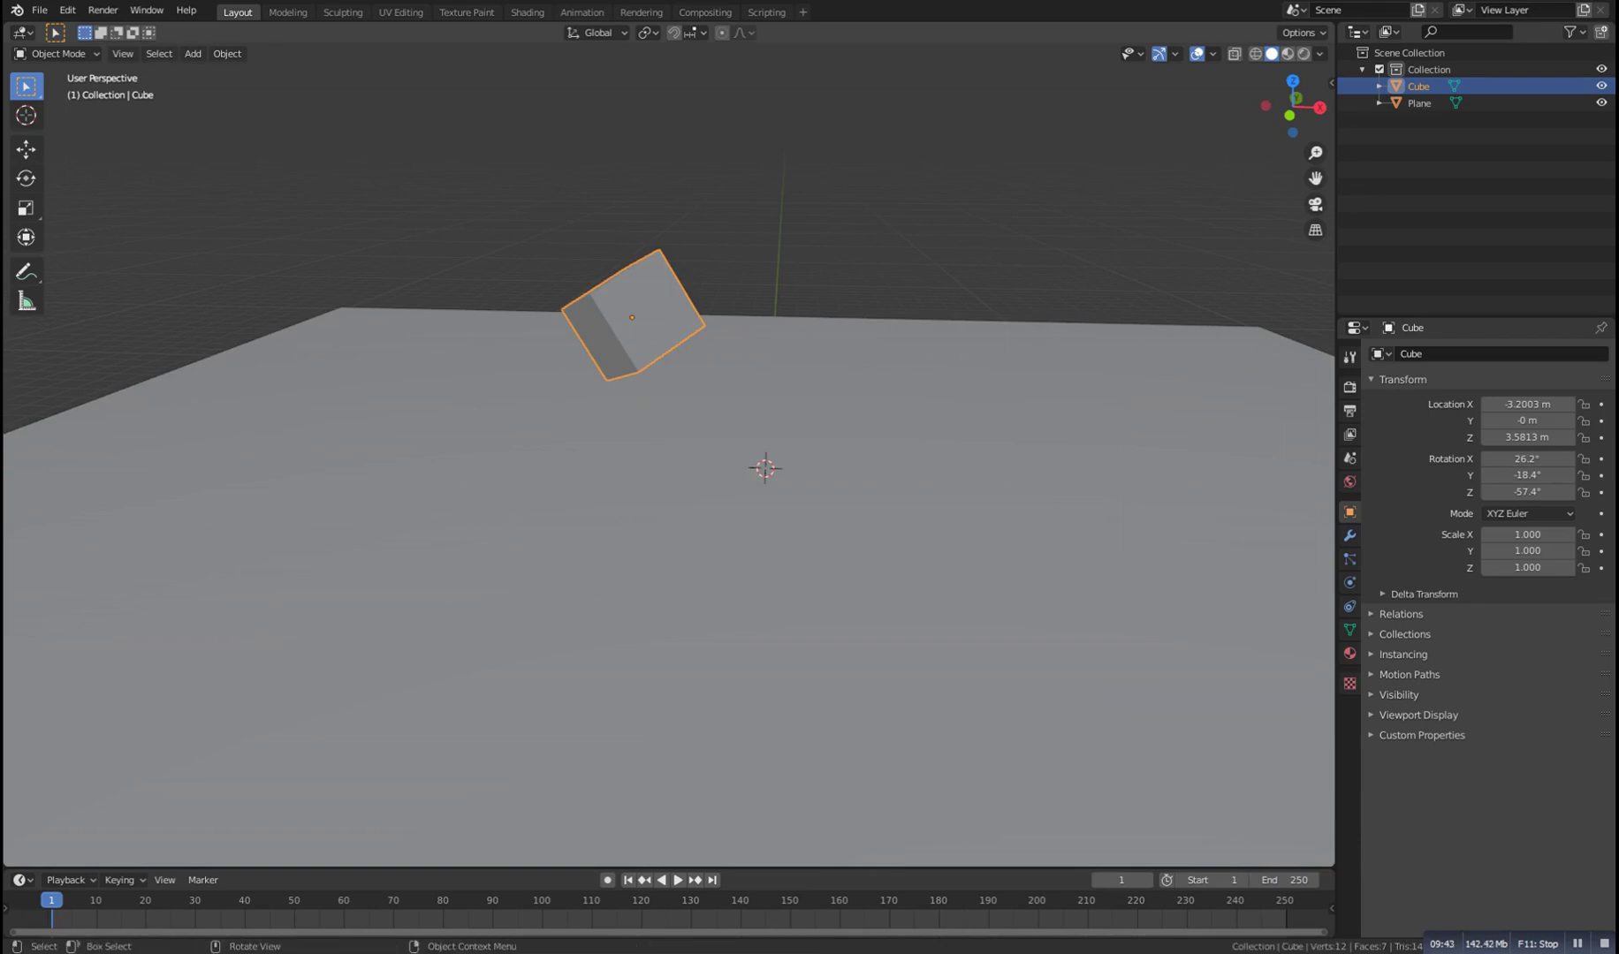
pyautogui.press('ctrl')
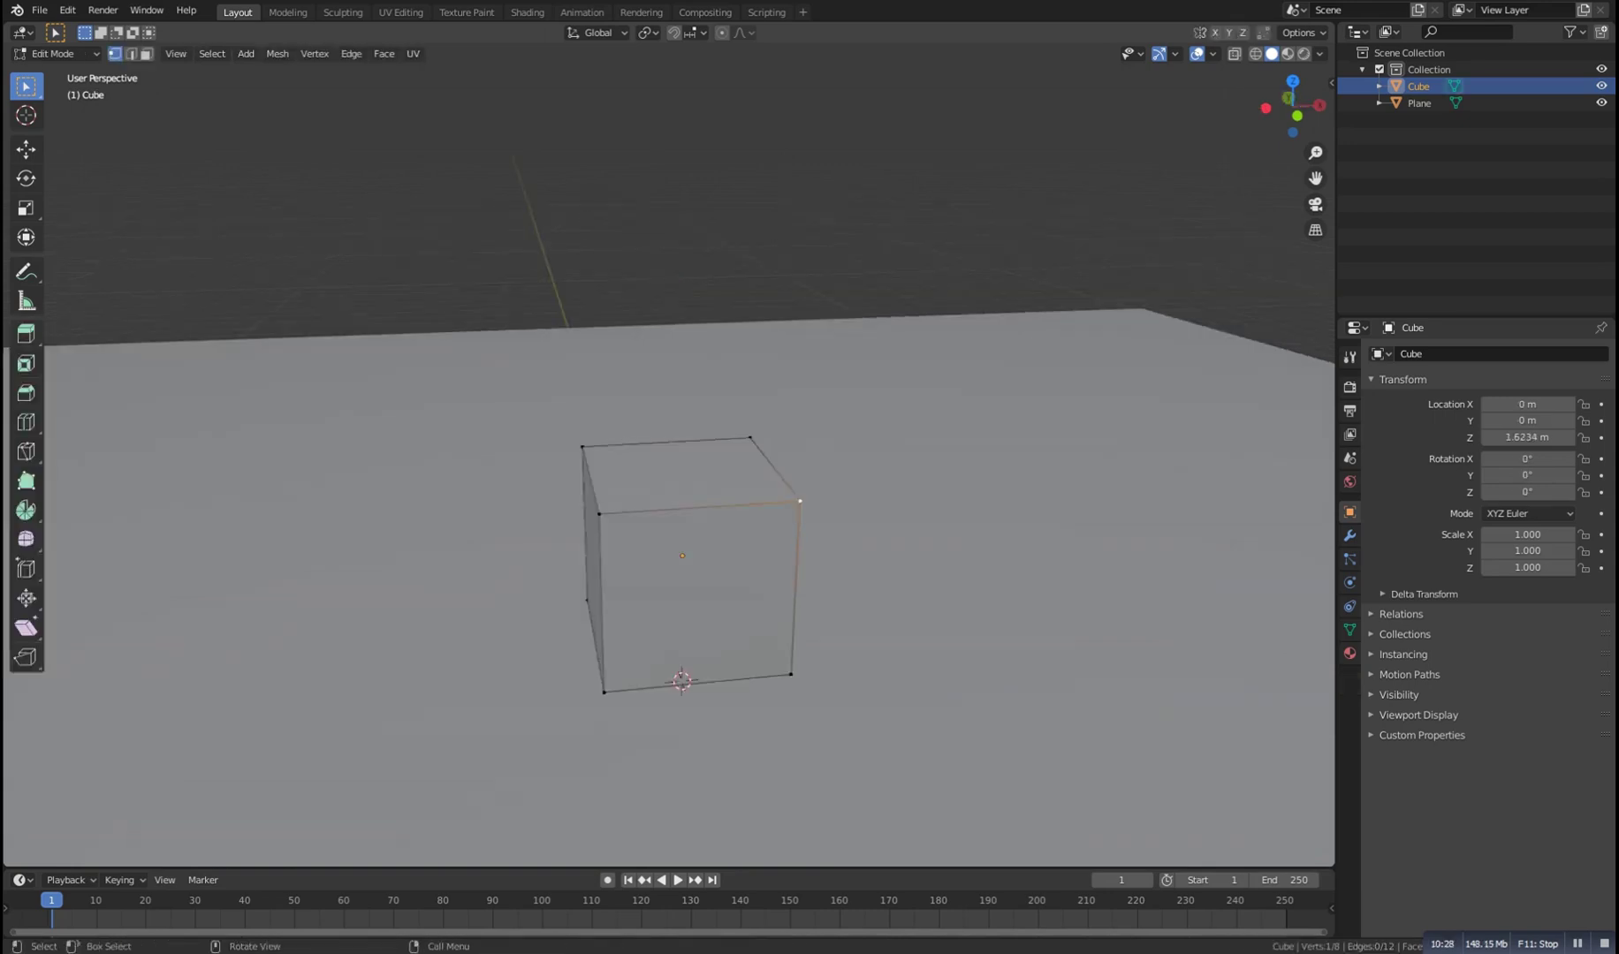
# In front view, enable X-axis mirror editing and move the cube's selected upper-right vertex
pyautogui.press('KP_1')
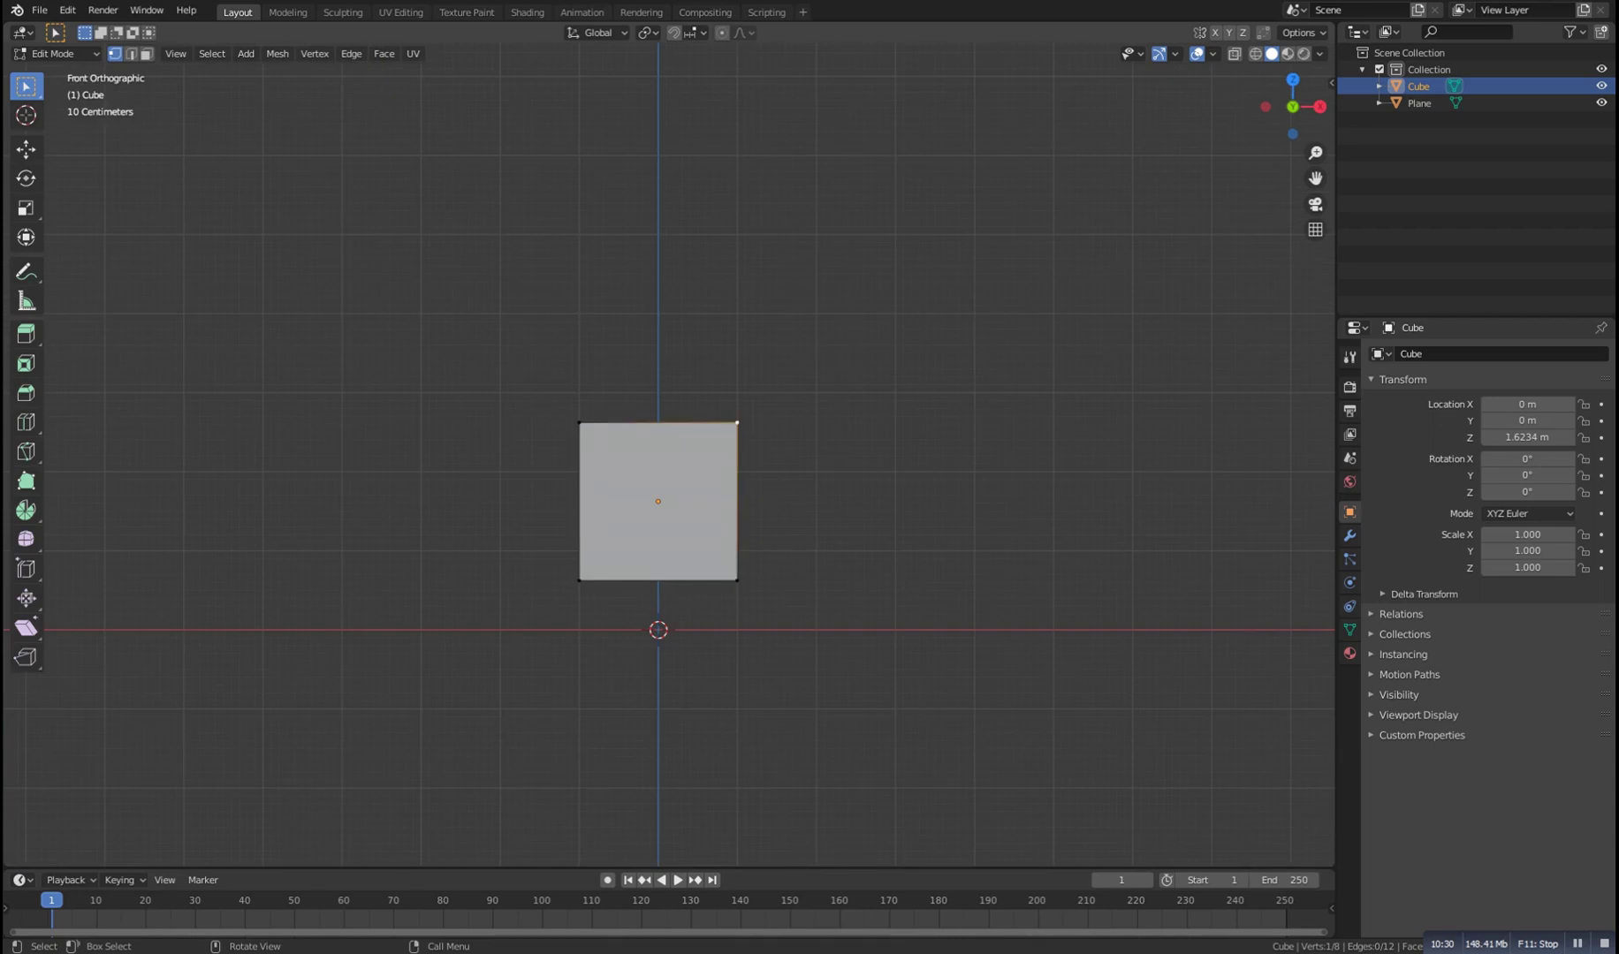
pyautogui.scroll(5, 668, 455)
pyautogui.scroll(-3, 668, 455)
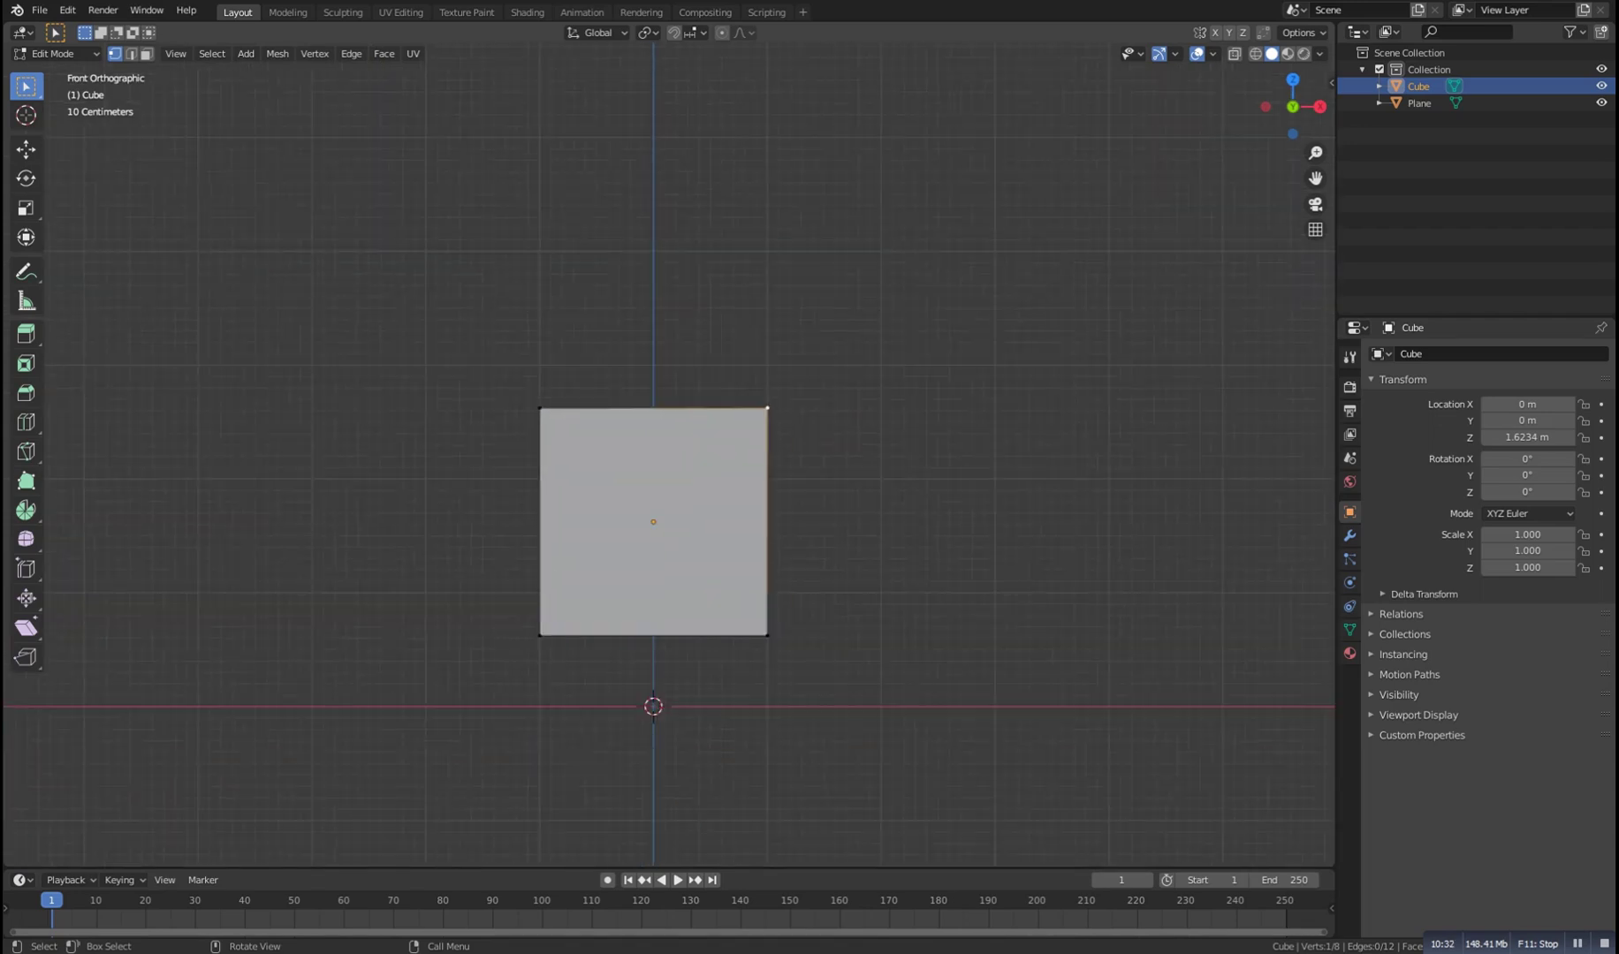
pyautogui.keyDown('shift'); pyautogui.moveTo(669, 454); pyautogui.dragTo(697, 428, button='middle'); pyautogui.keyUp('shift')
pyautogui.scroll(2, 669, 454)
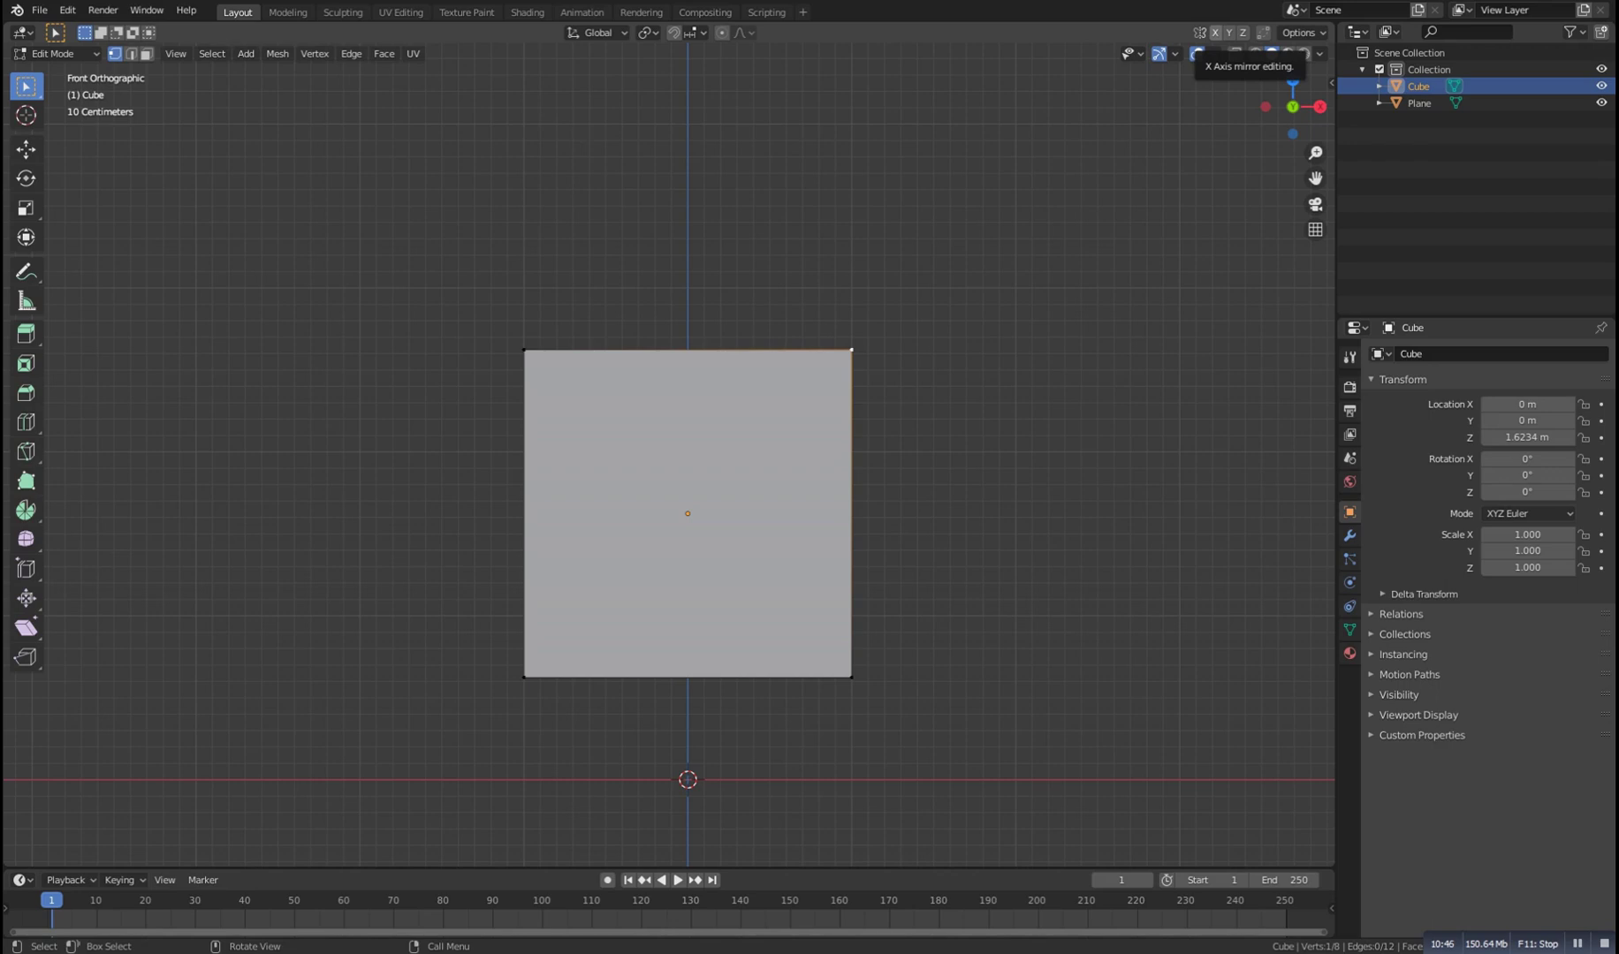
pyautogui.click(1215, 32)
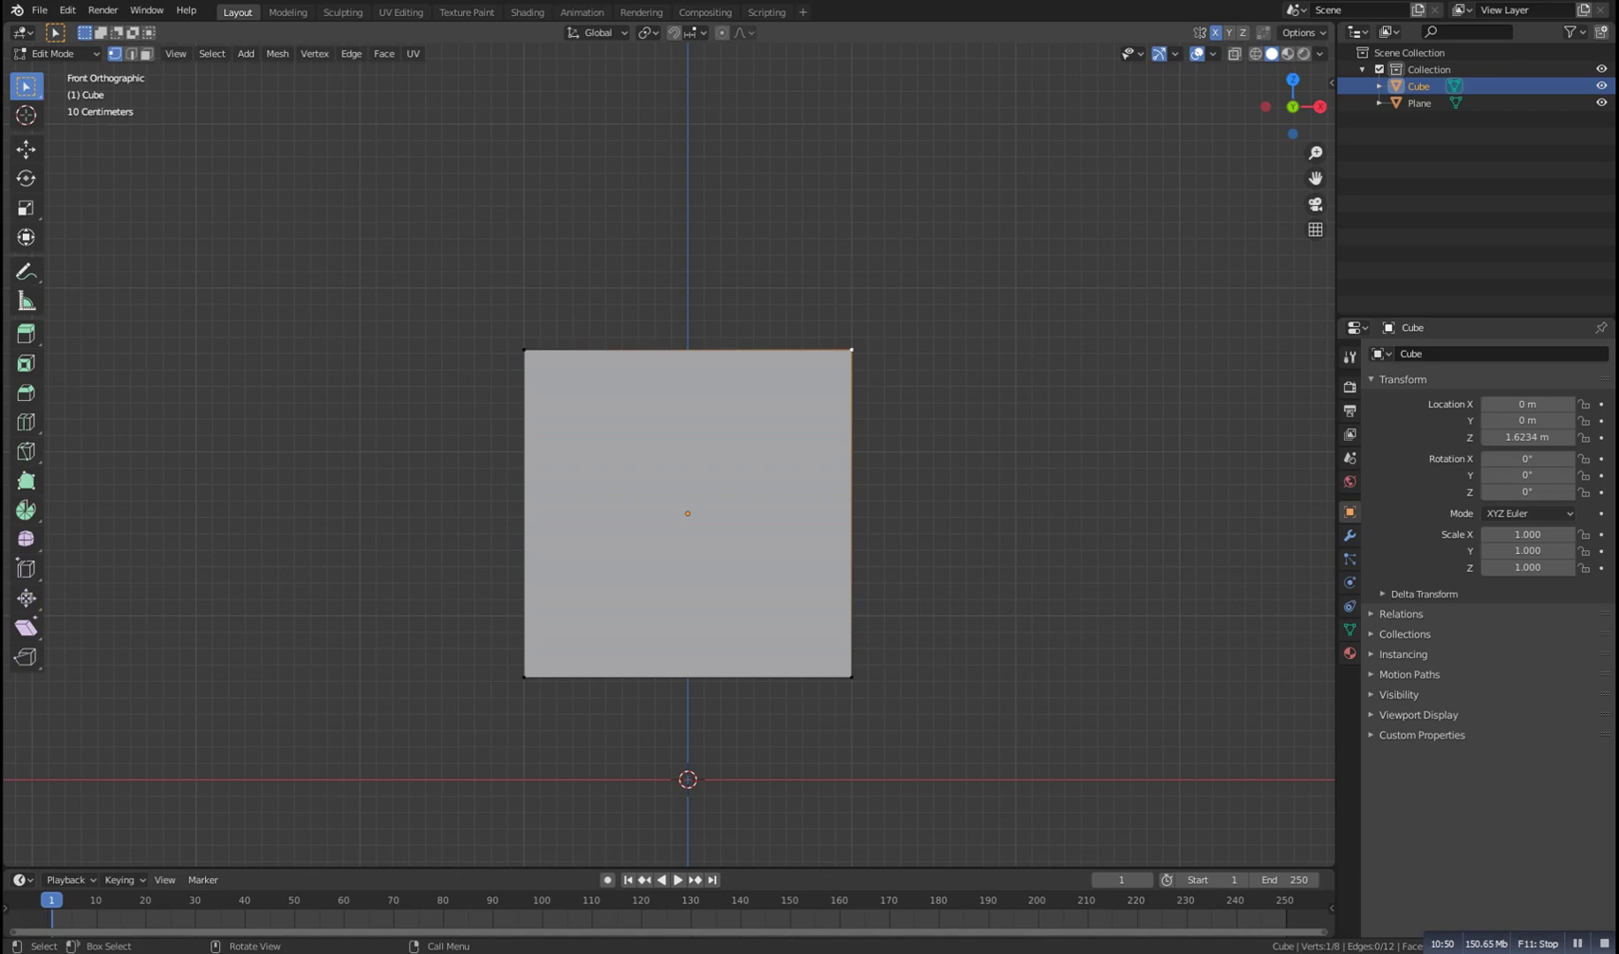
pyautogui.press('g')
pyautogui.press('Return')
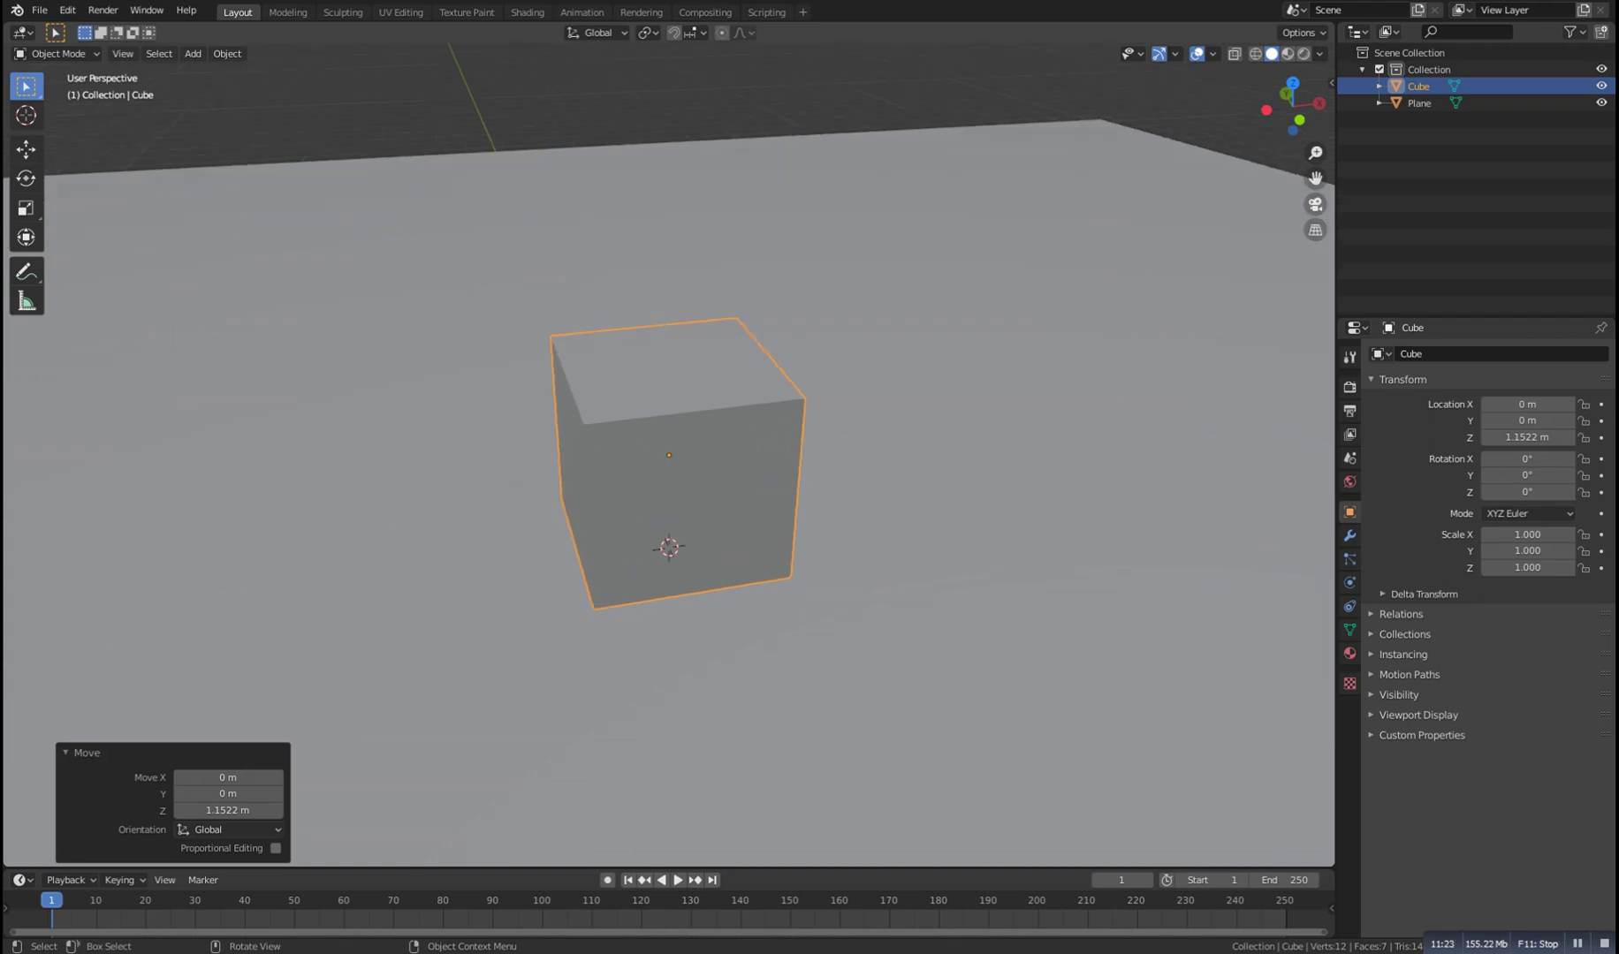
# In Edit Mode, select the cube's near top corner vertex and bevel only that vertex about 1.08 m wide, adding segments
pyautogui.press('Tab')
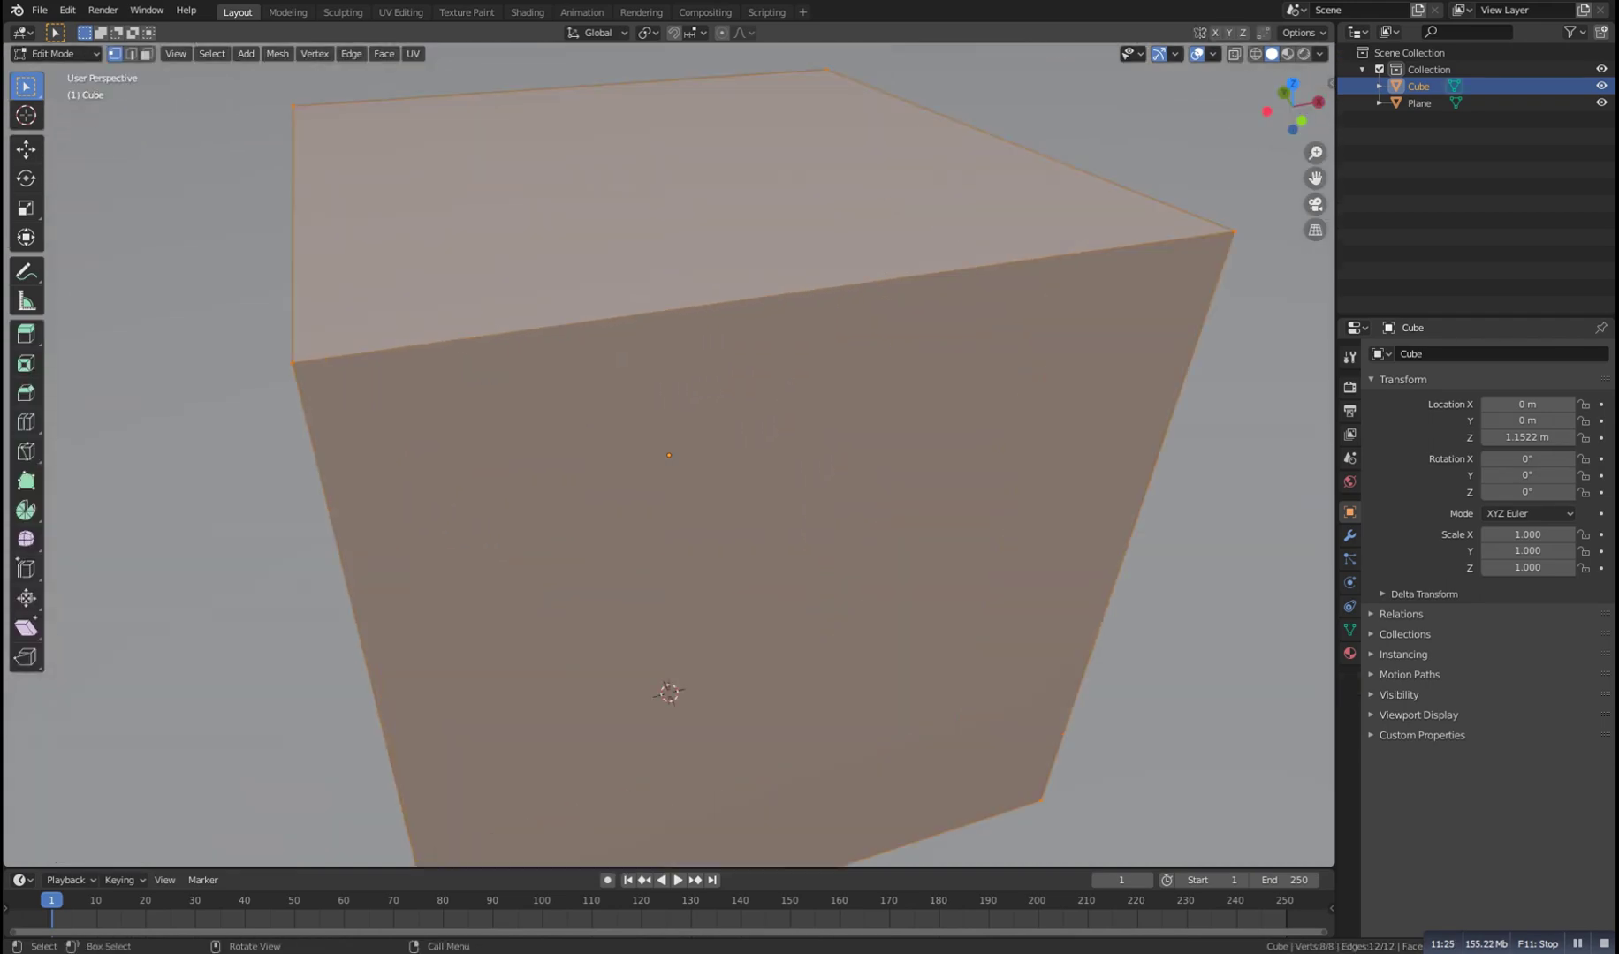
pyautogui.scroll(-4, 669, 459)
pyautogui.moveTo(671, 460); pyautogui.dragTo(787, 442, button='middle')
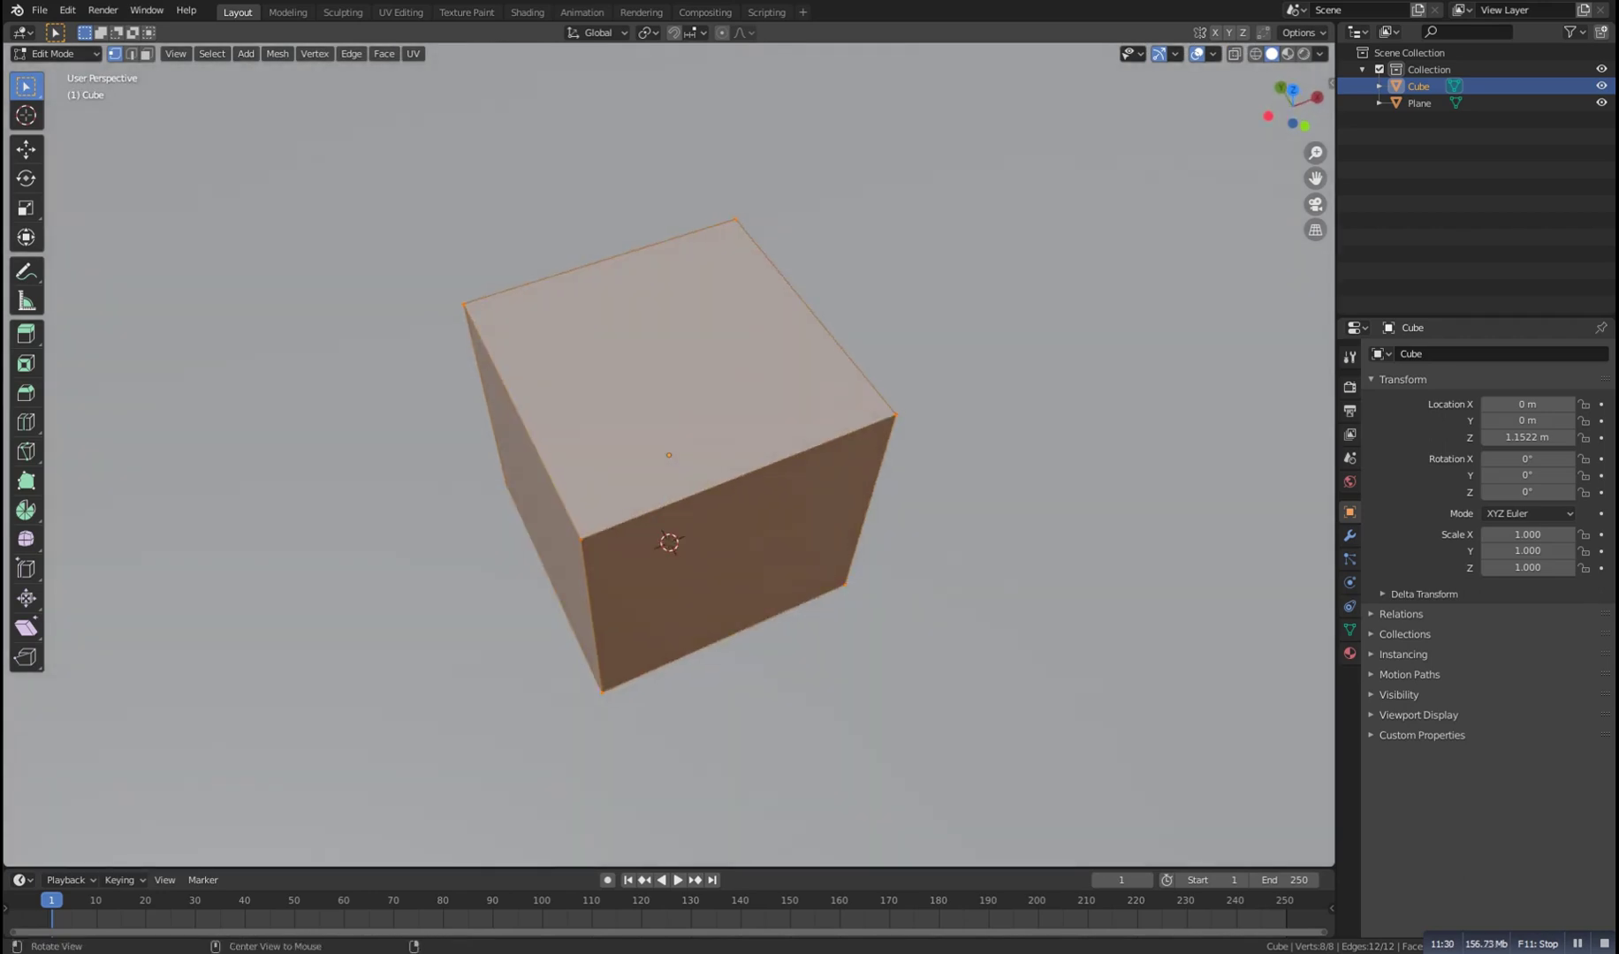
pyautogui.hotkey('alt', 'a')
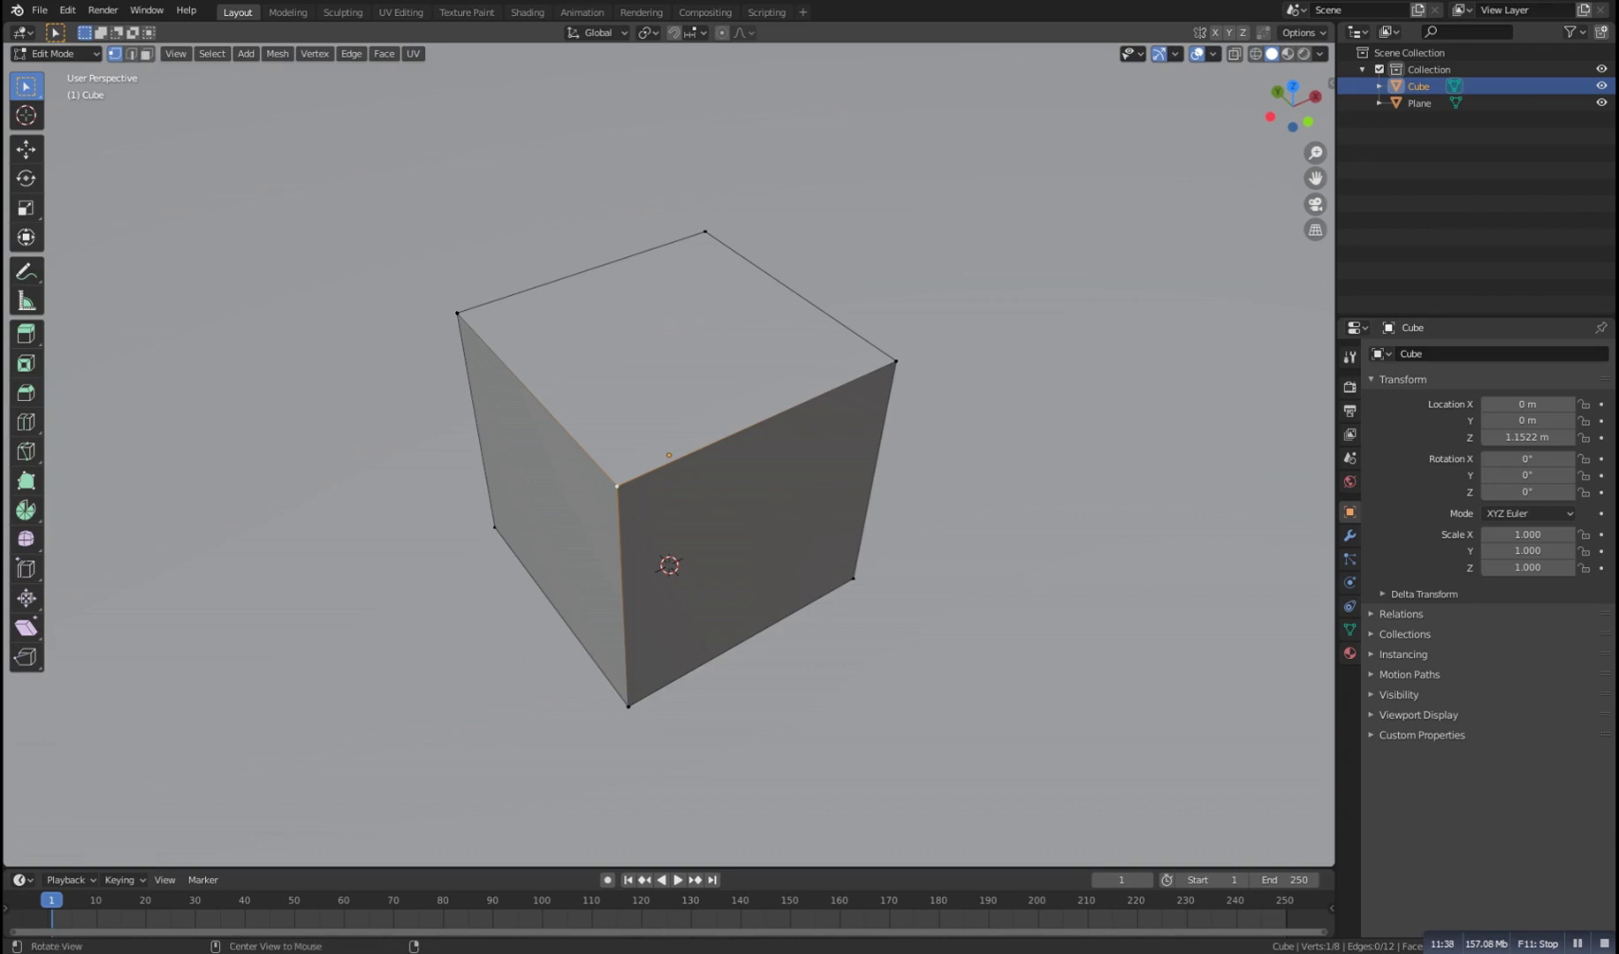
pyautogui.hotkey('alt', 'a')
pyautogui.moveTo(669, 455); pyautogui.dragTo(679, 415, button='middle')
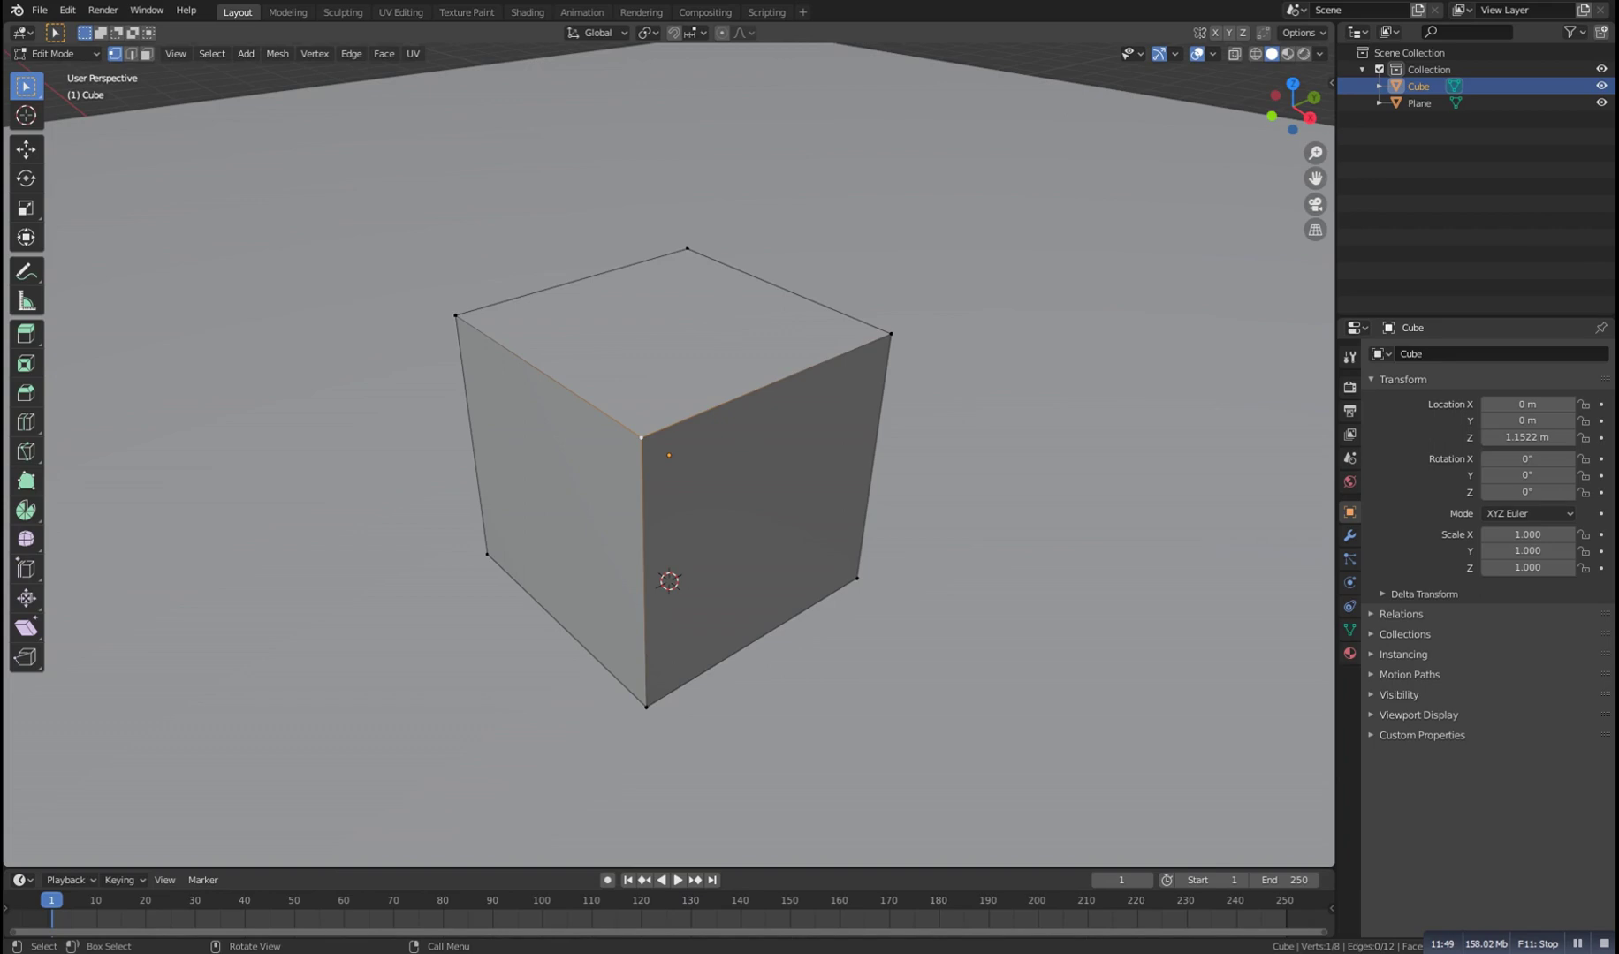
pyautogui.hotkey('ctrl', 'shift', 'b')
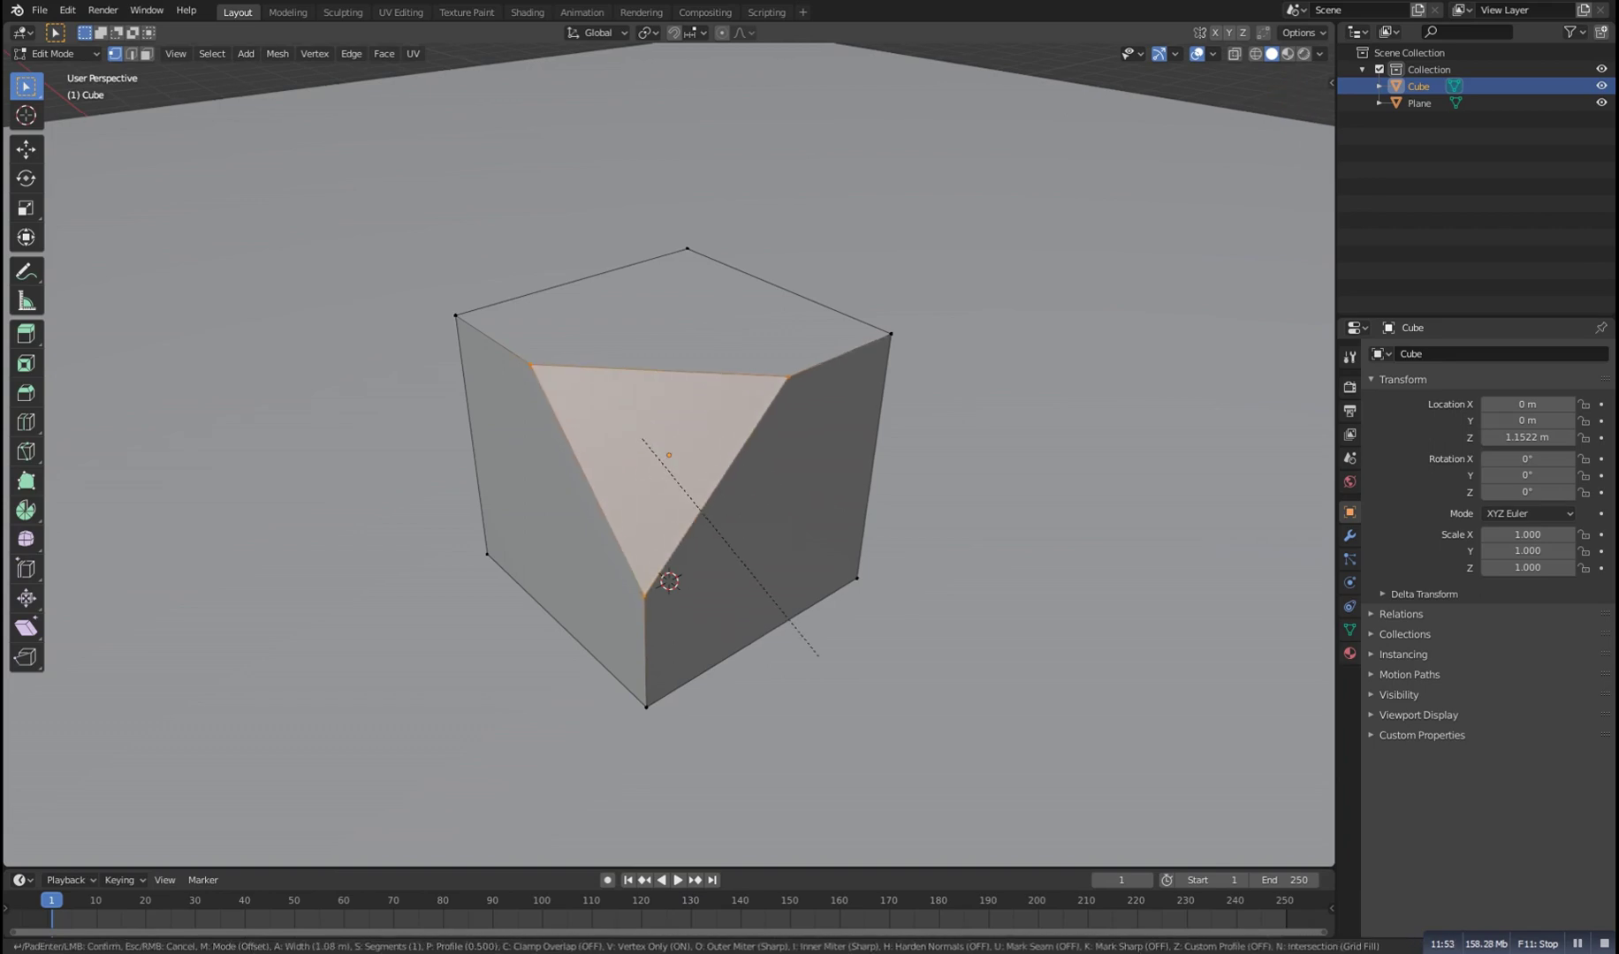
pyautogui.scroll(4, 757, 567)
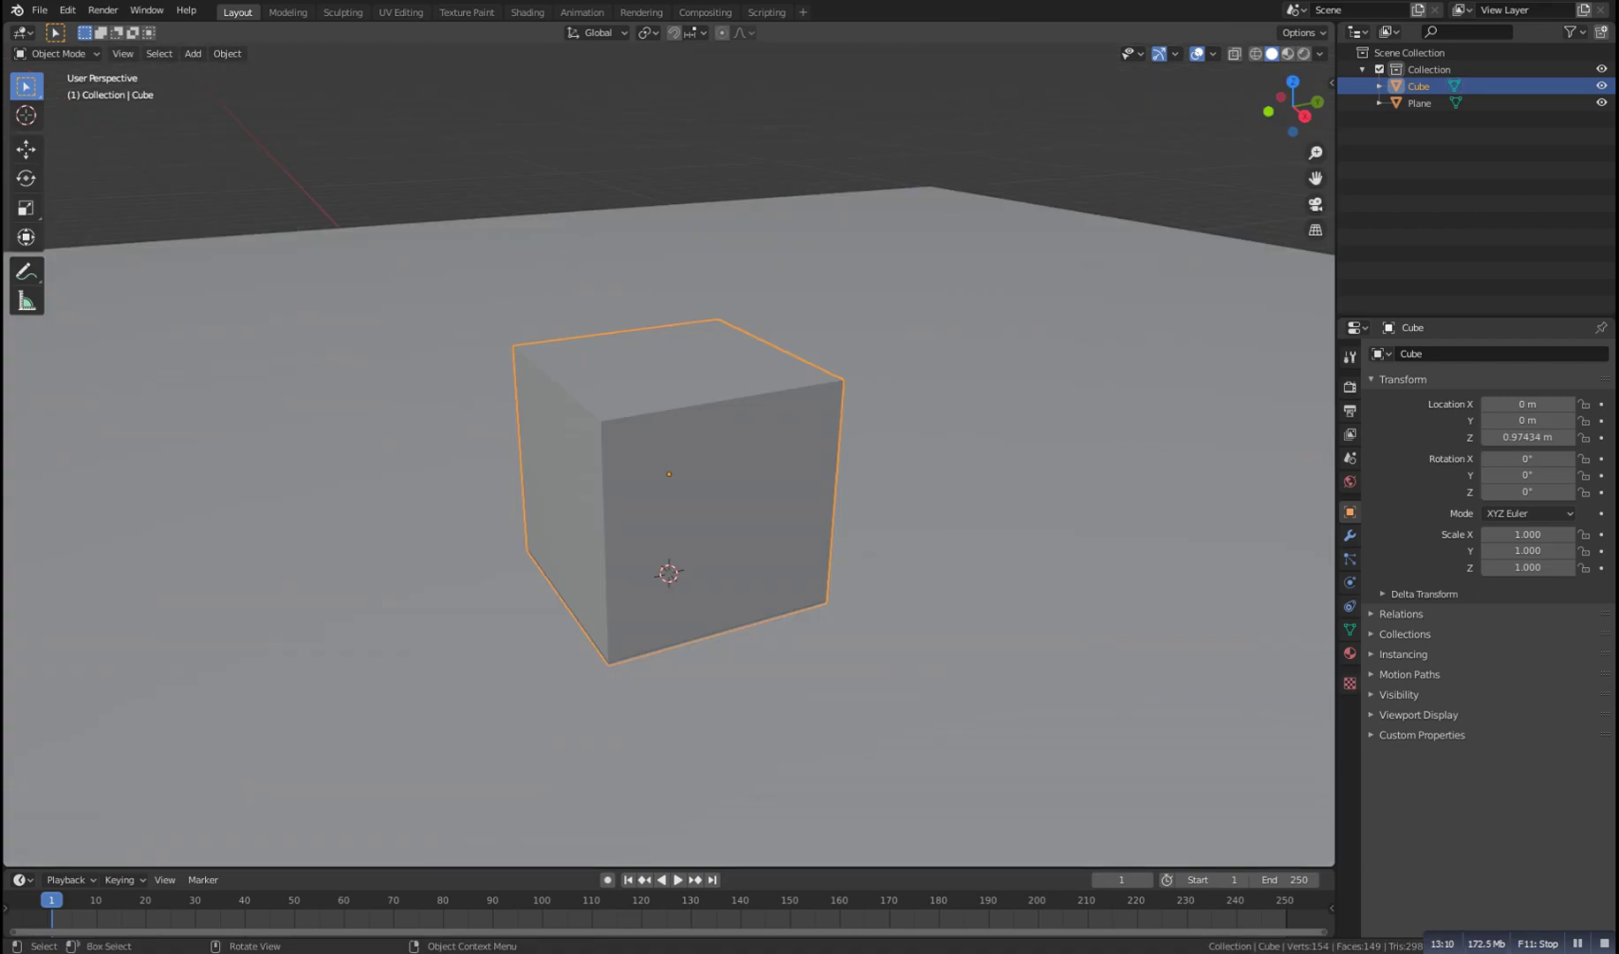
# In Edit Mode with face selection, select three separate faces in the second row from the bottom of the subdivided cube
pyautogui.press('Tab')
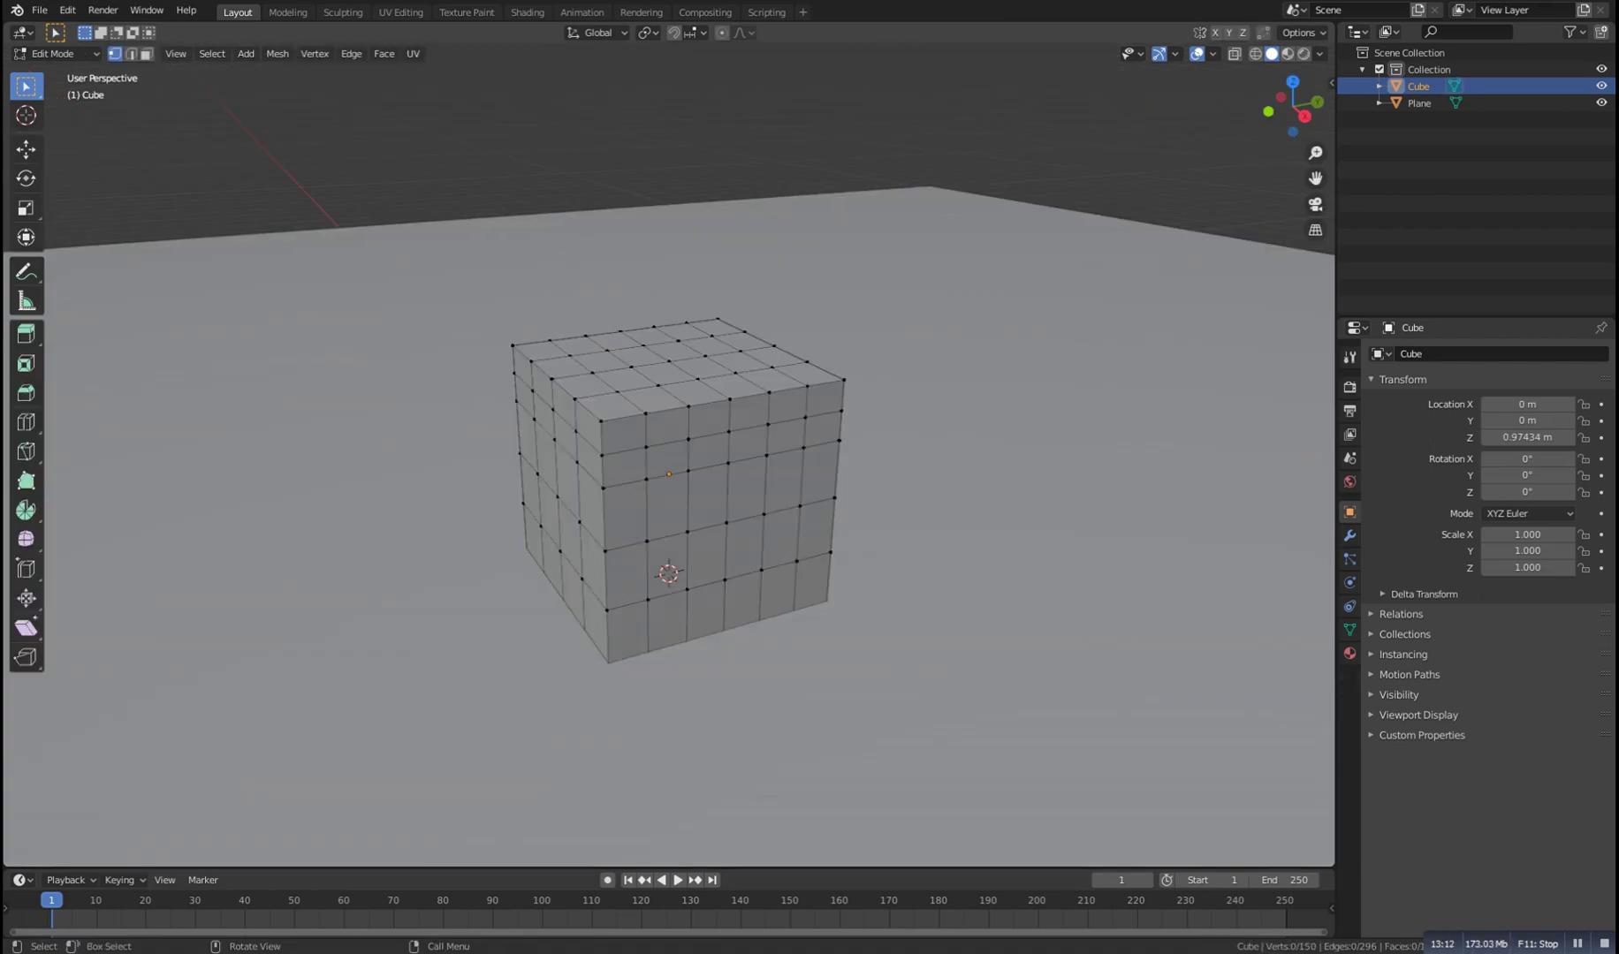
pyautogui.press('3')
pyautogui.click(706, 556)
pyautogui.moveTo(706, 557); pyautogui.dragTo(608, 552, button='middle')
pyautogui.keyDown('shift'); pyautogui.click(651, 552); pyautogui.keyUp('shift')
pyautogui.keyDown('shift'); pyautogui.click(674, 561); pyautogui.keyUp('shift')
pyautogui.keyDown('shift'); pyautogui.click(724, 544); pyautogui.keyUp('shift')
pyautogui.keyDown('shift'); pyautogui.click(724, 544); pyautogui.keyUp('shift')
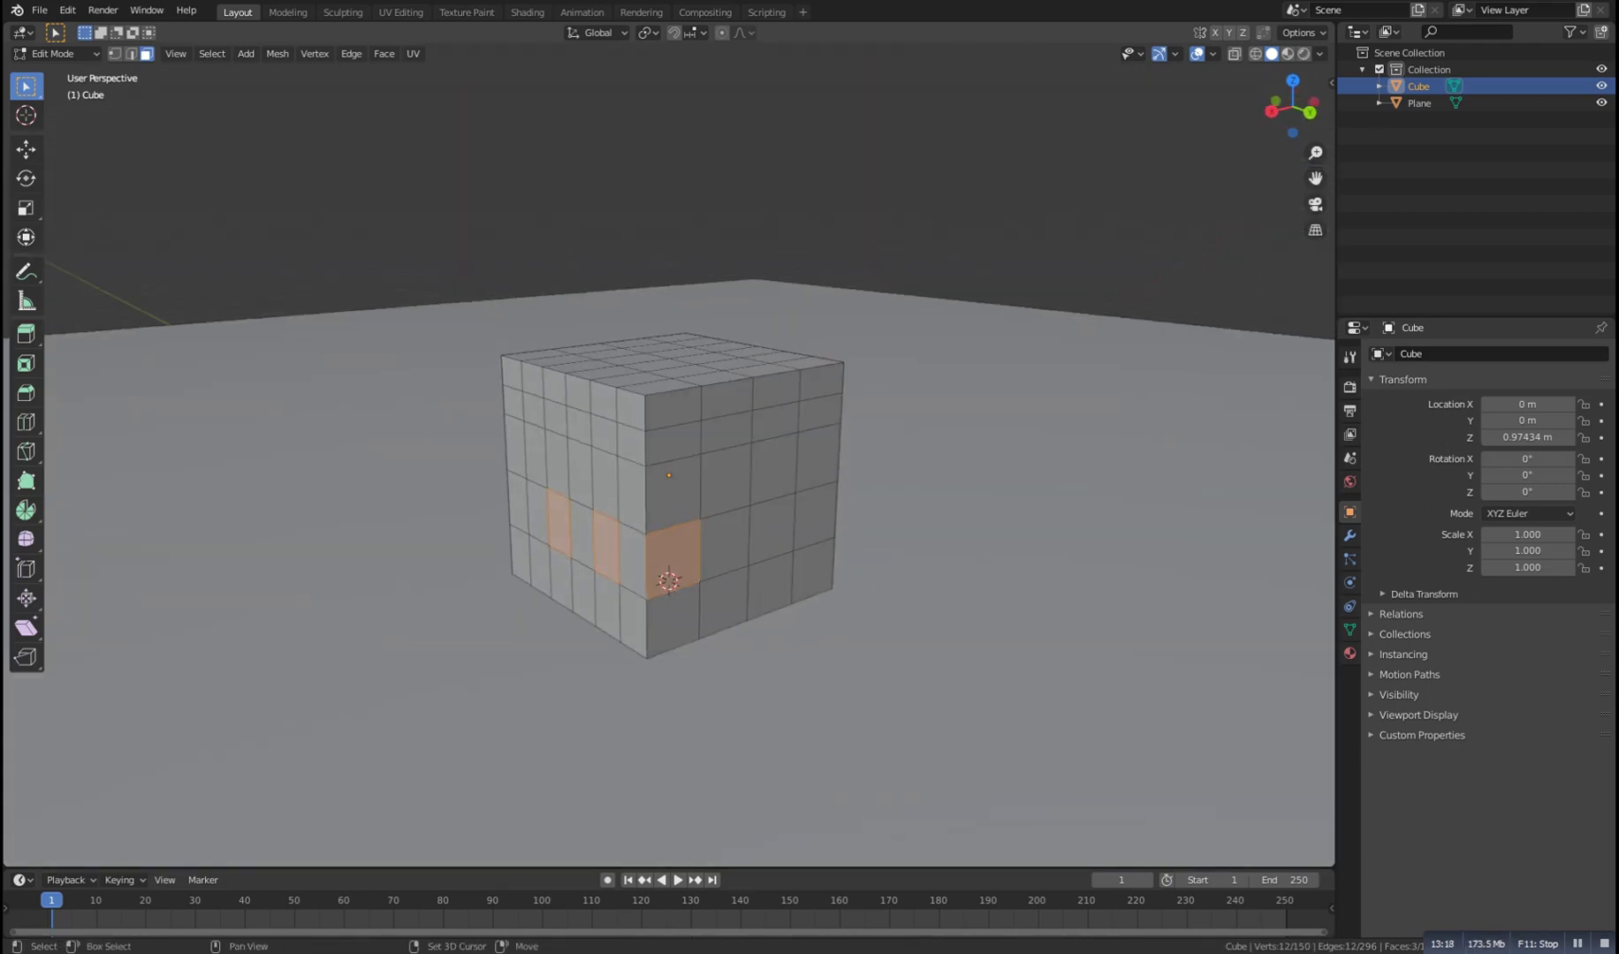
# Add three more faces from the same row to the selection, going around the cube's other sides
pyautogui.moveTo(725, 545); pyautogui.dragTo(656, 546, button='middle')
pyautogui.keyDown('shift'); pyautogui.click(779, 545); pyautogui.keyUp('shift')
pyautogui.moveTo(780, 545); pyautogui.dragTo(1061, 570, button='middle')
pyautogui.keyDown('shift'); pyautogui.click(650, 583); pyautogui.keyUp('shift')
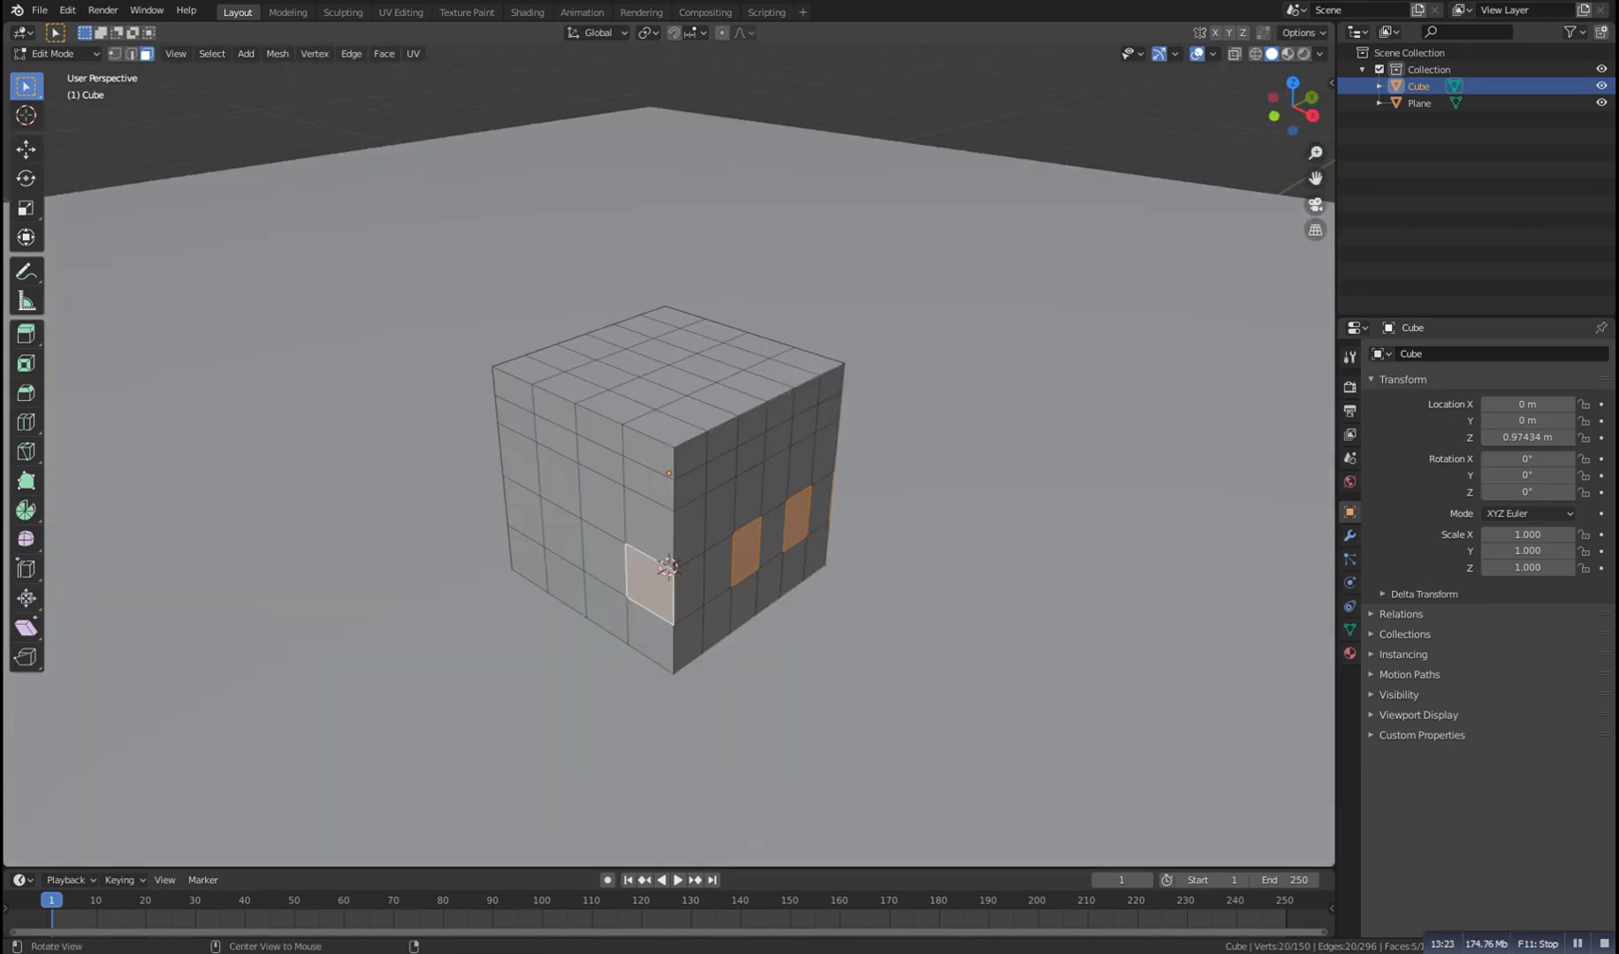
pyautogui.moveTo(651, 583); pyautogui.dragTo(666, 594, button='middle')
pyautogui.keyDown('shift'); pyautogui.click(528, 520); pyautogui.keyUp('shift')
pyautogui.moveTo(528, 521); pyautogui.dragTo(461, 543, button='middle')
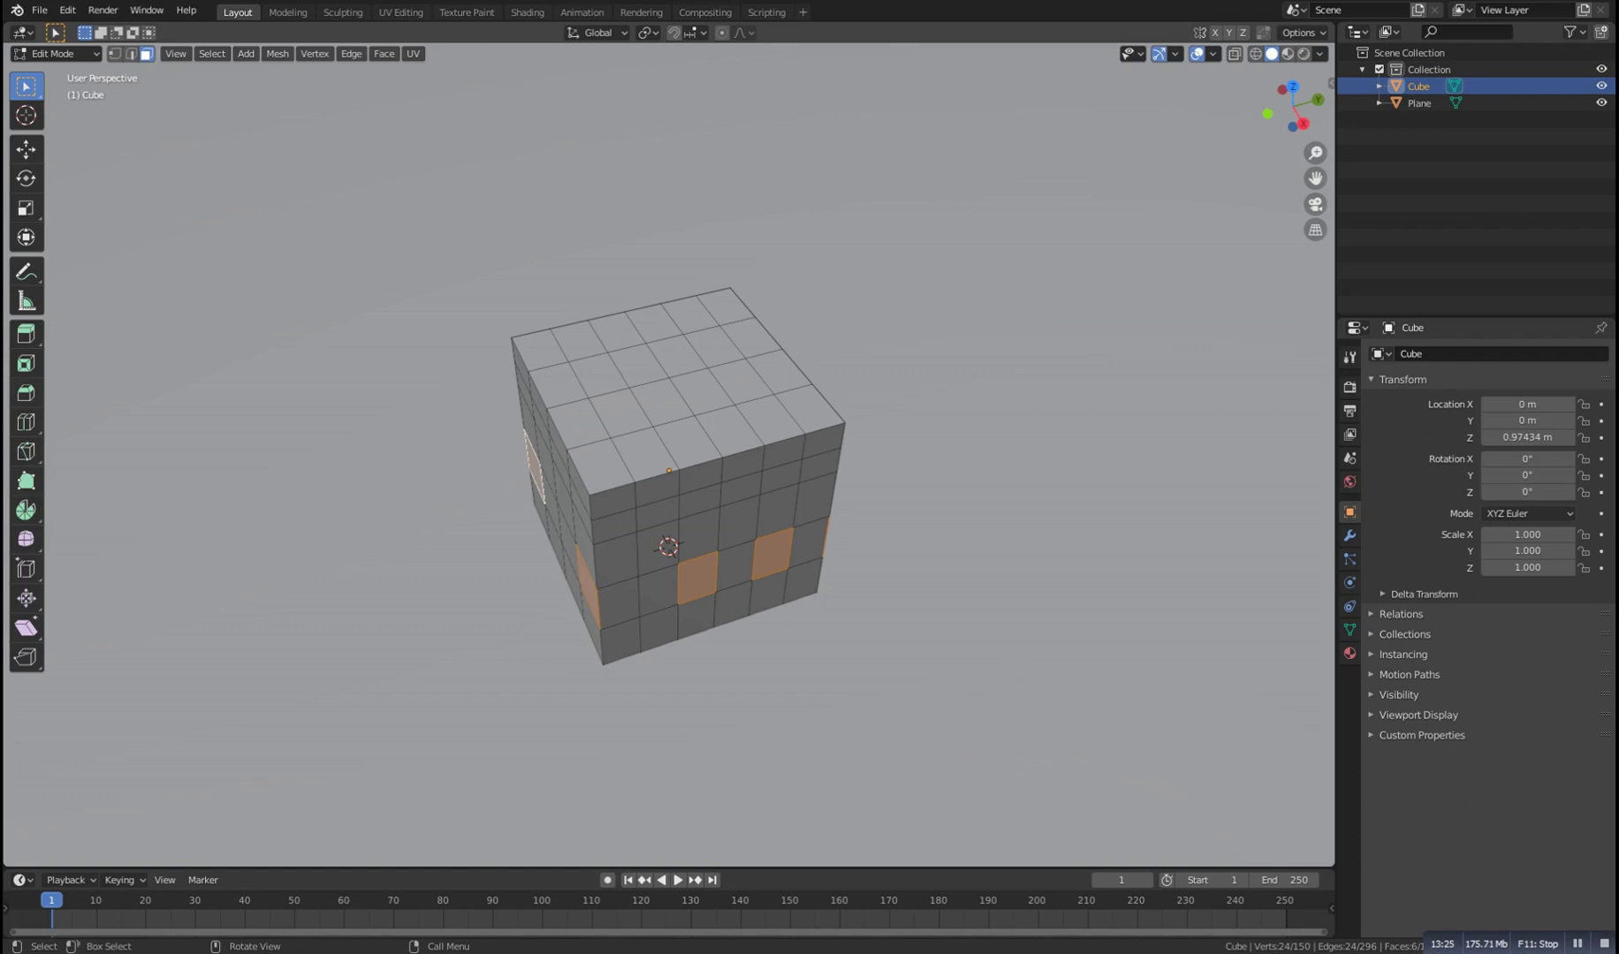
# Extrude the six selected faces, cancel the X- and Y-constrained moves, and push the faces along their normals with Shrink/Fatten
pyautogui.press('e')
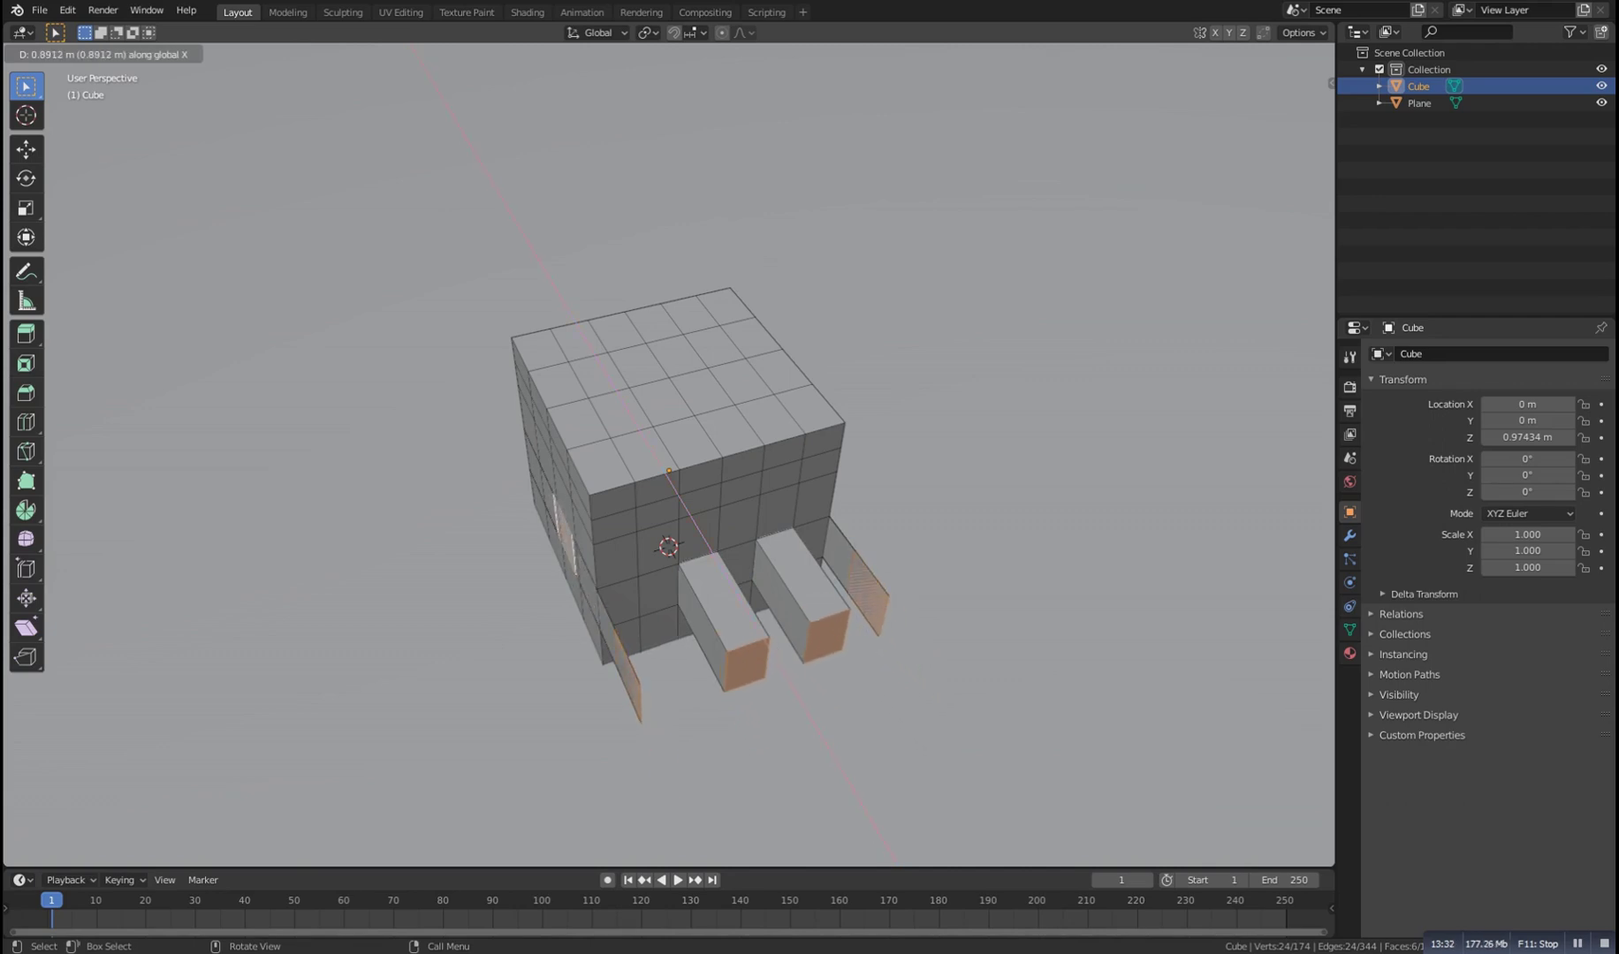
pyautogui.press('y')
pyautogui.press('Escape')
pyautogui.moveTo(672, 530); pyautogui.dragTo(849, 509, button='middle')
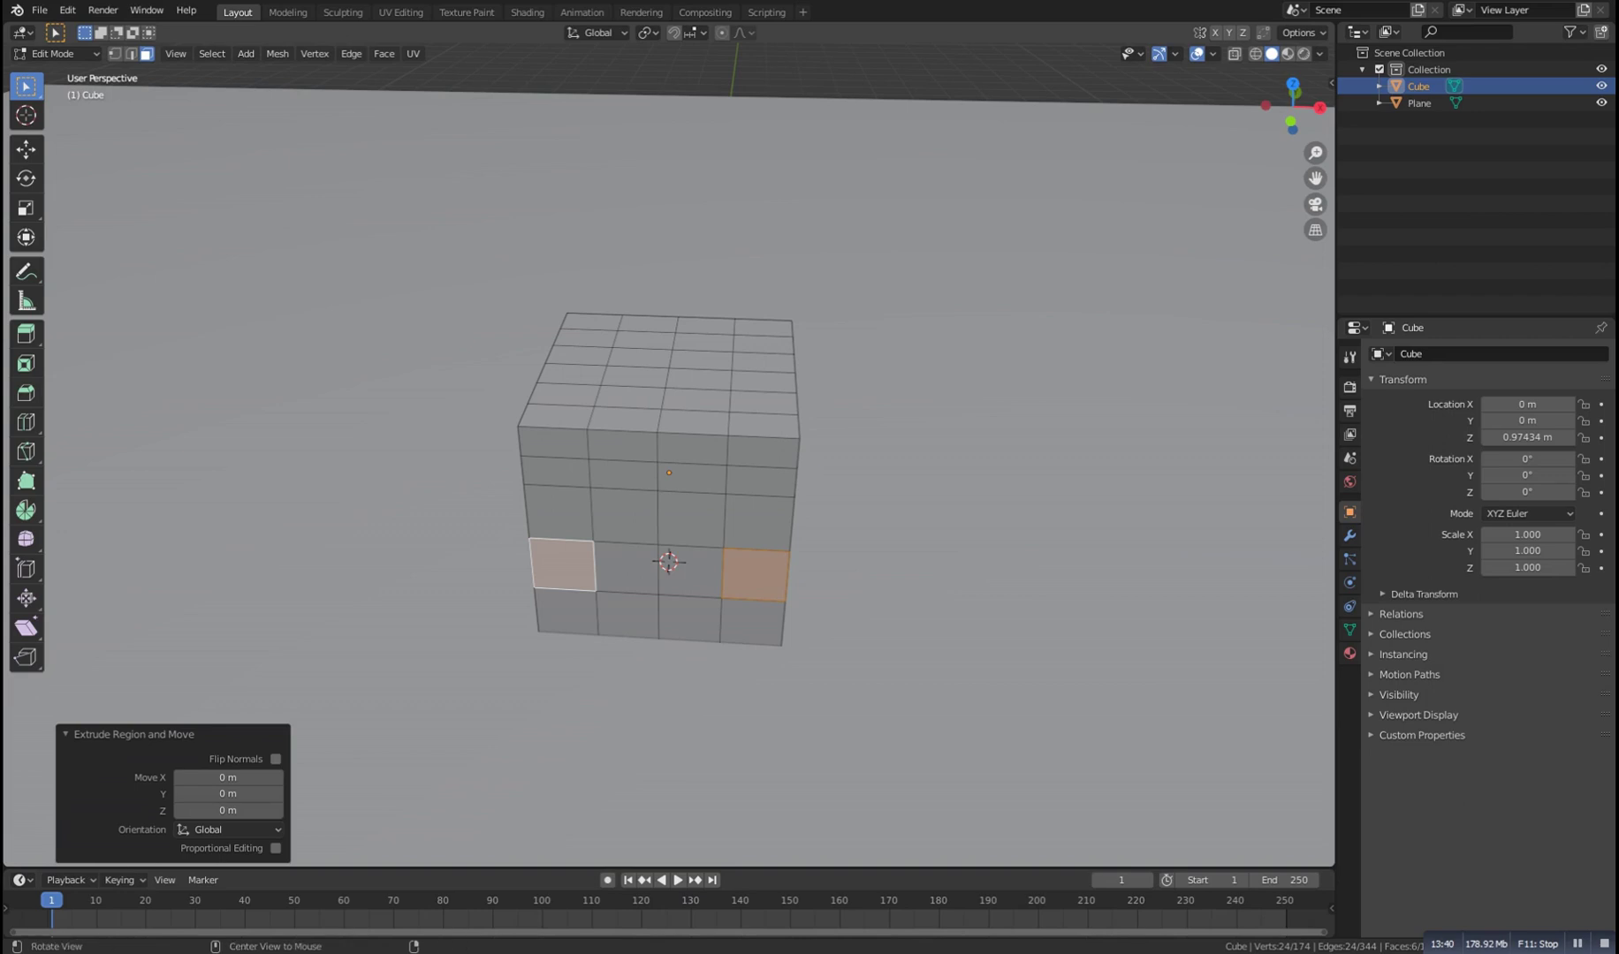
pyautogui.hotkey('alt', 's')
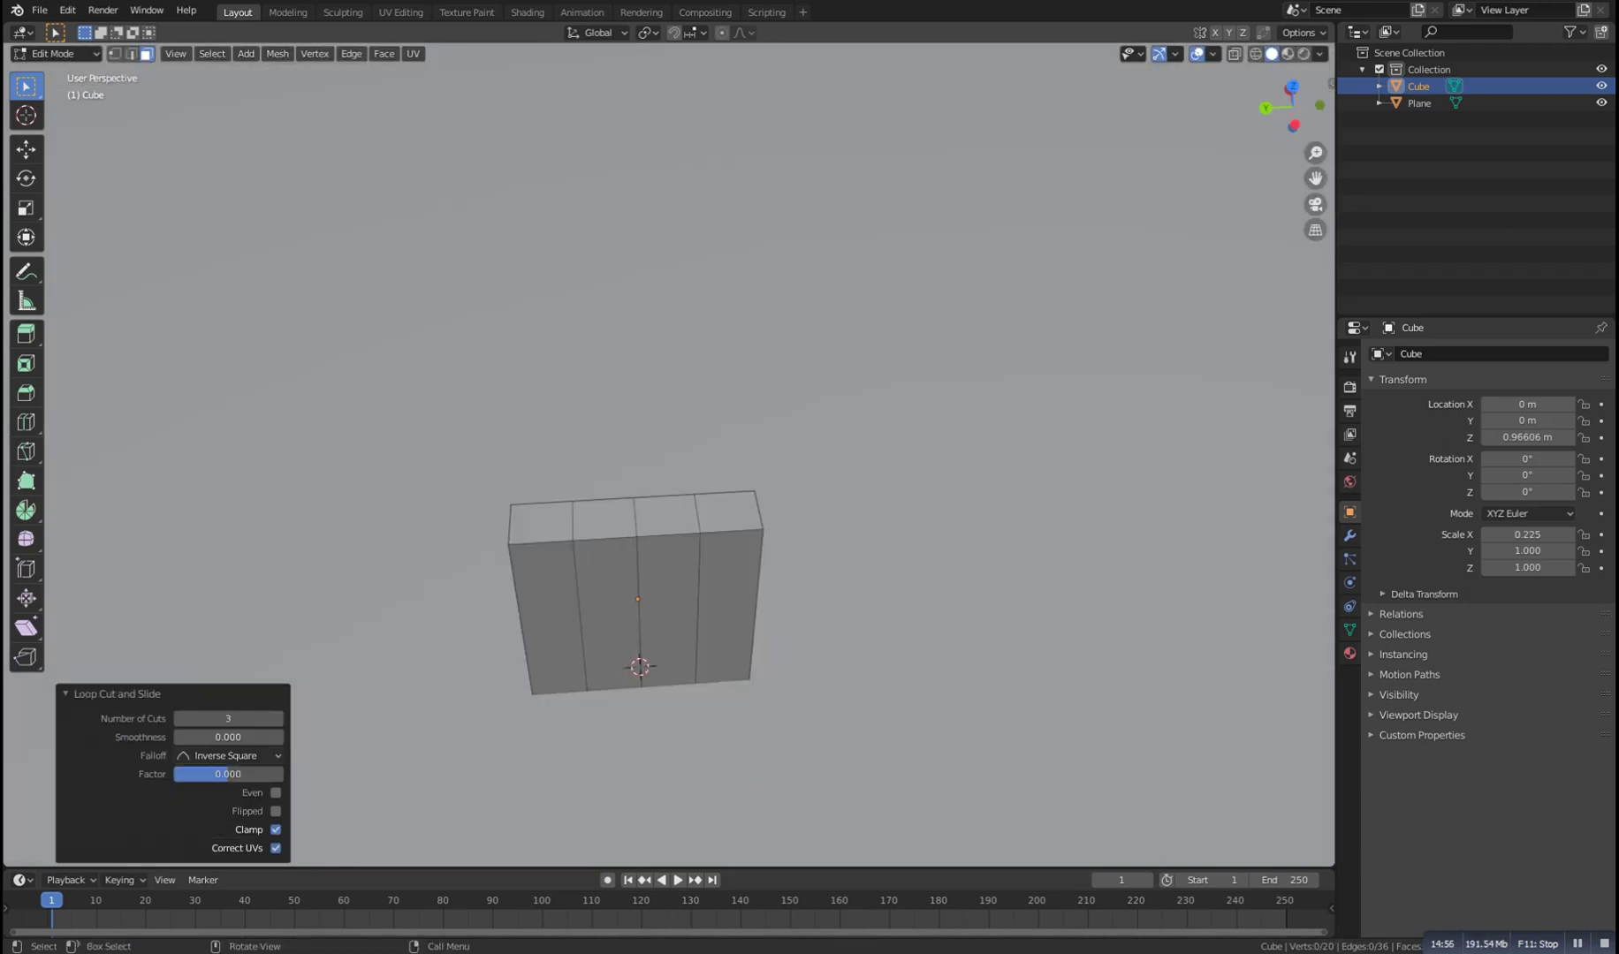
# Select the four top faces of the thin block and extrude them about 0.69 as individual faces
pyautogui.keyDown('shift'); pyautogui.click(540, 522); pyautogui.keyUp('shift')
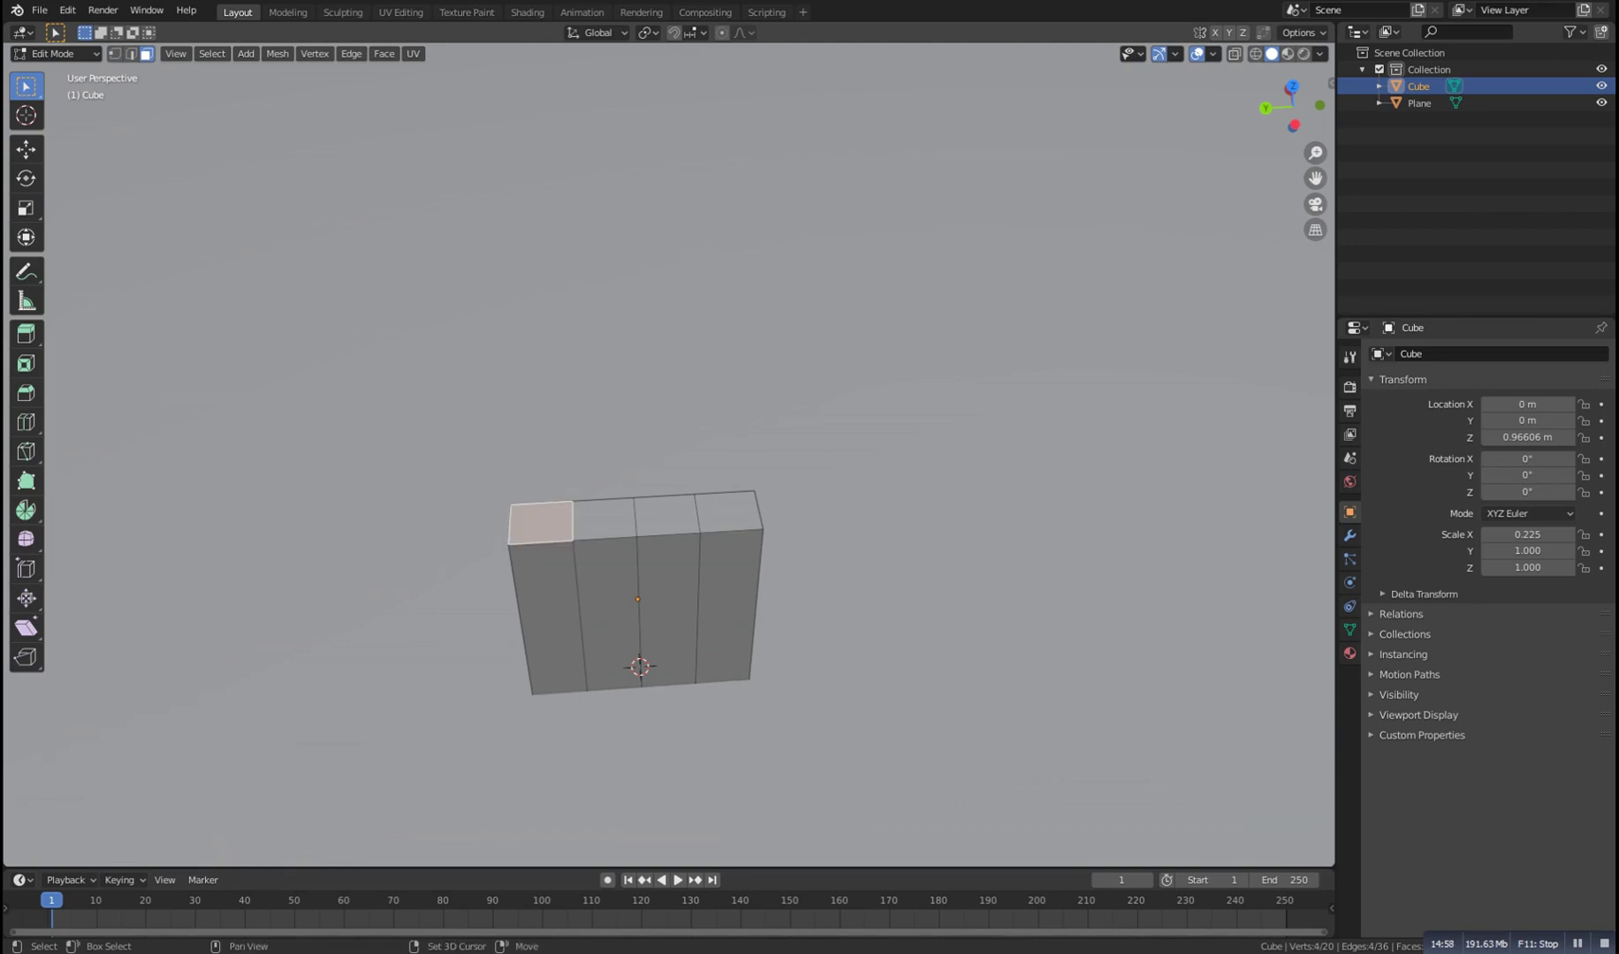
pyautogui.keyDown('shift'); pyautogui.click(605, 520); pyautogui.keyUp('shift')
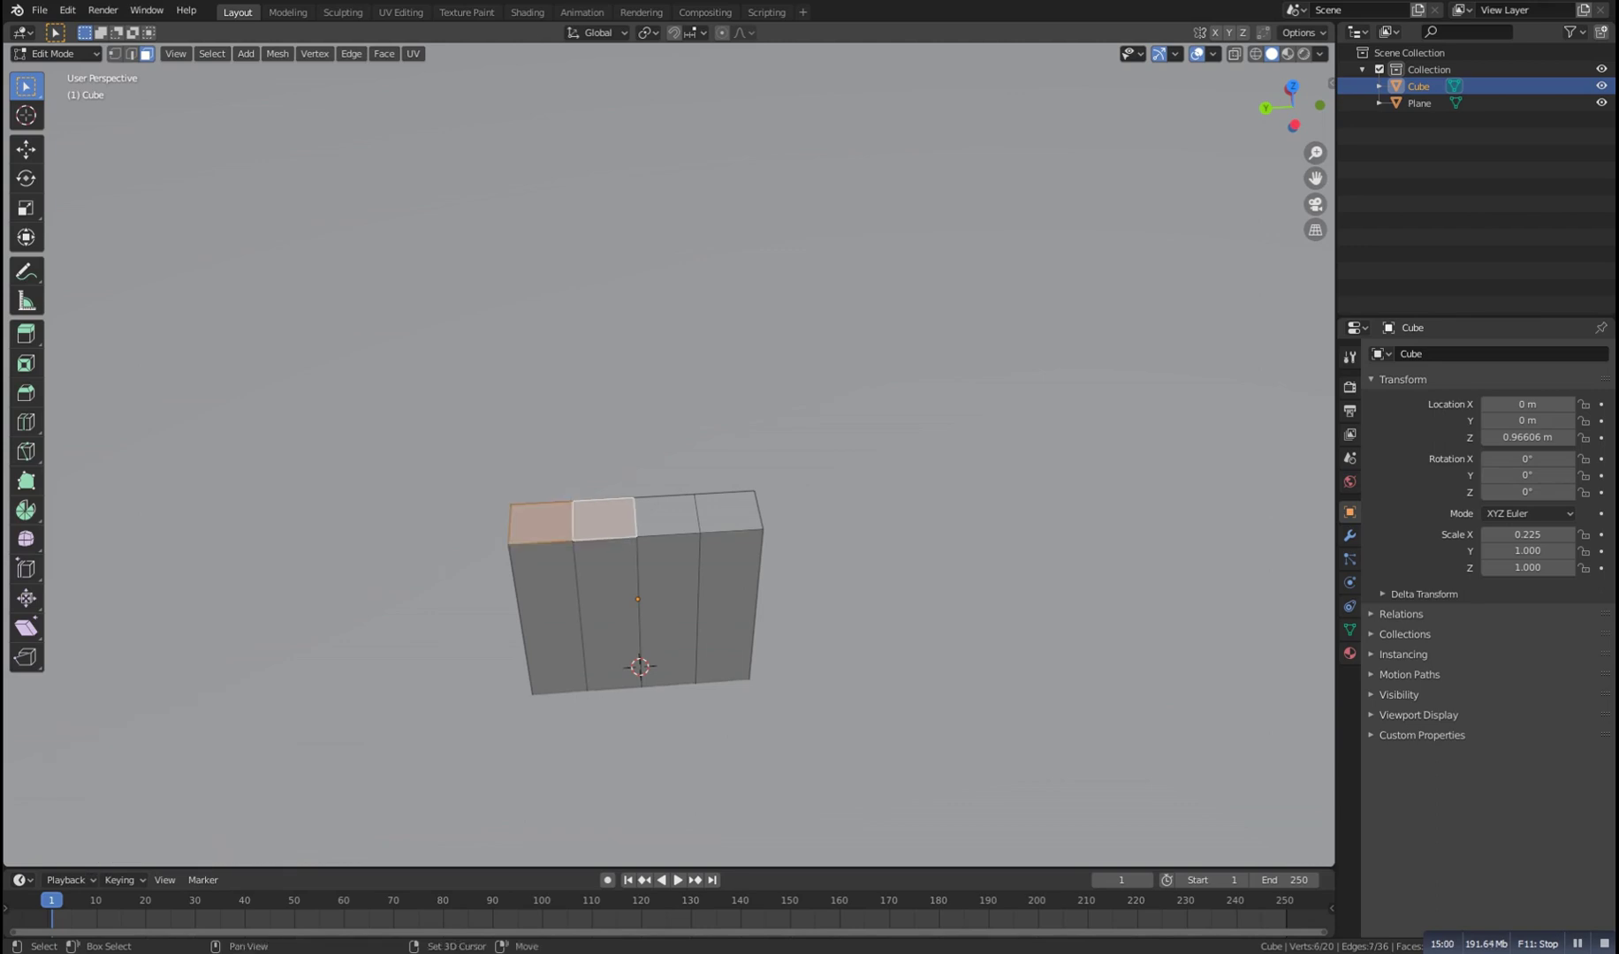
pyautogui.keyDown('shift'); pyautogui.click(668, 516); pyautogui.keyUp('shift')
pyautogui.keyDown('shift'); pyautogui.click(730, 512); pyautogui.keyUp('shift')
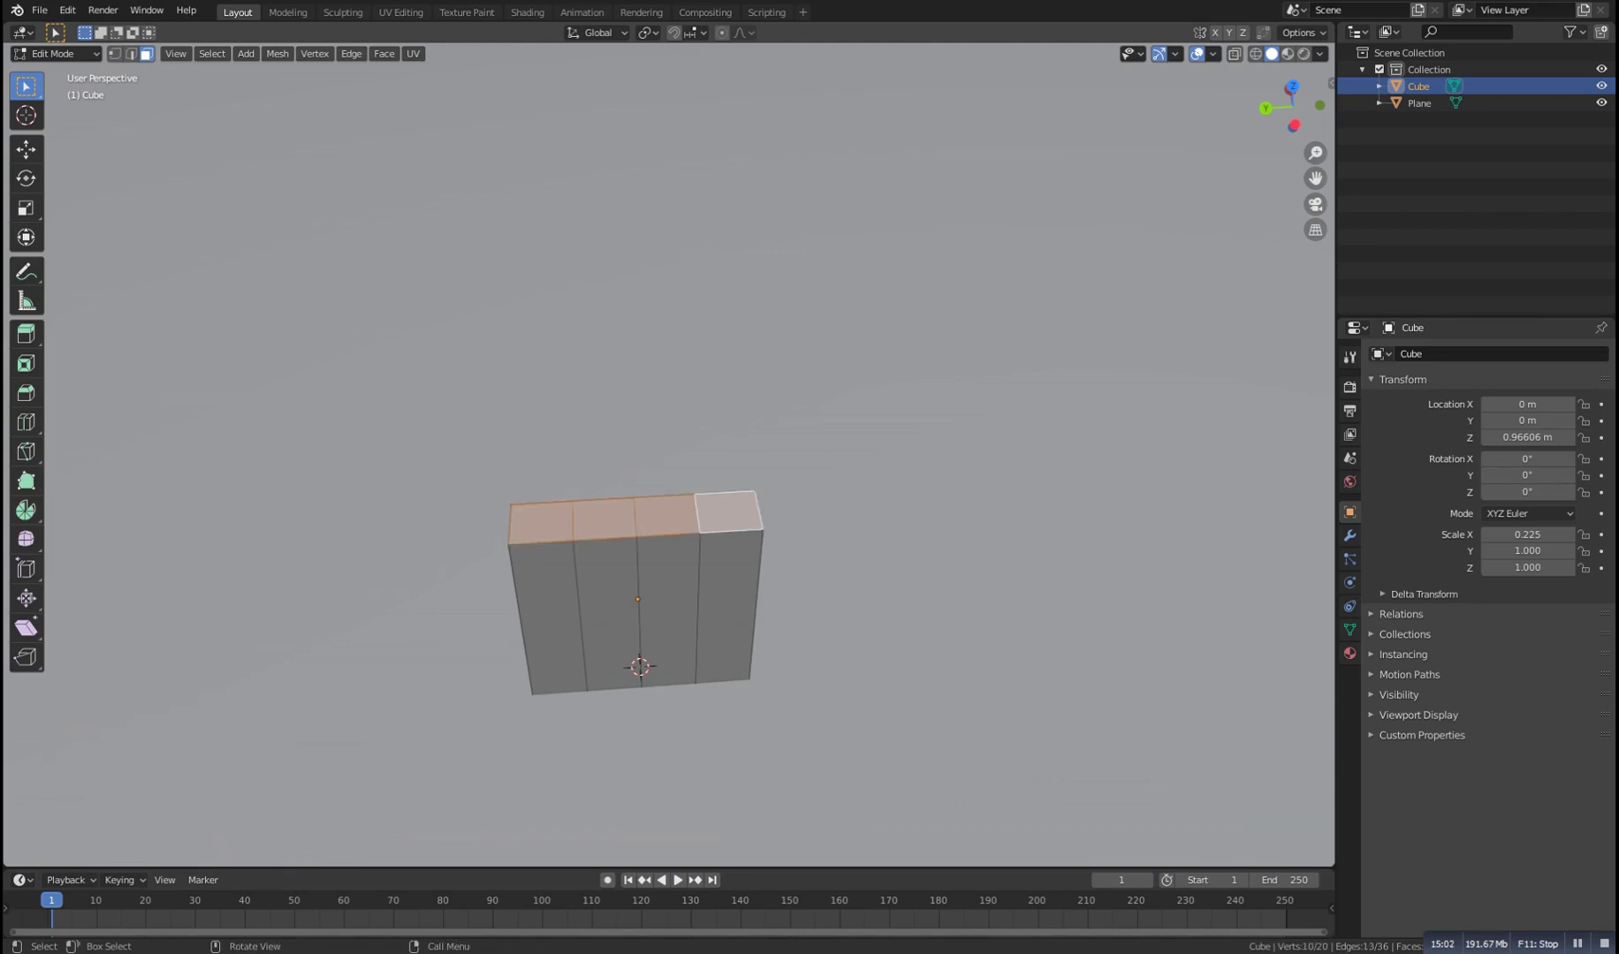
pyautogui.moveTo(672, 494); pyautogui.dragTo(698, 455, button='middle')
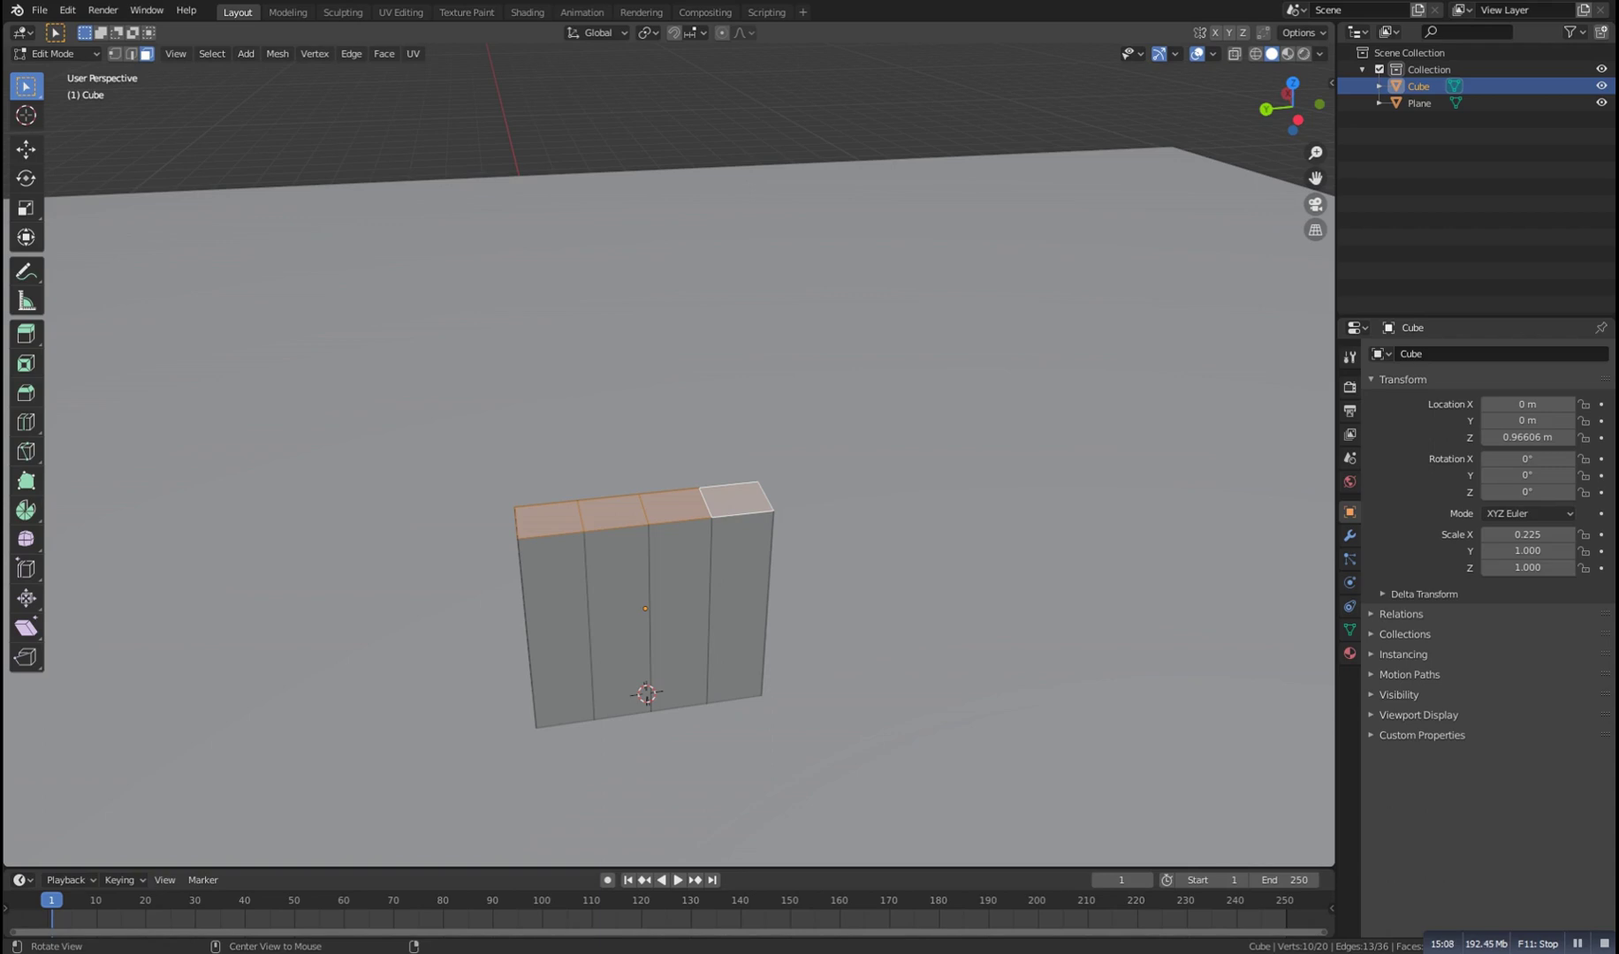
pyautogui.hotkey('alt', 'e')
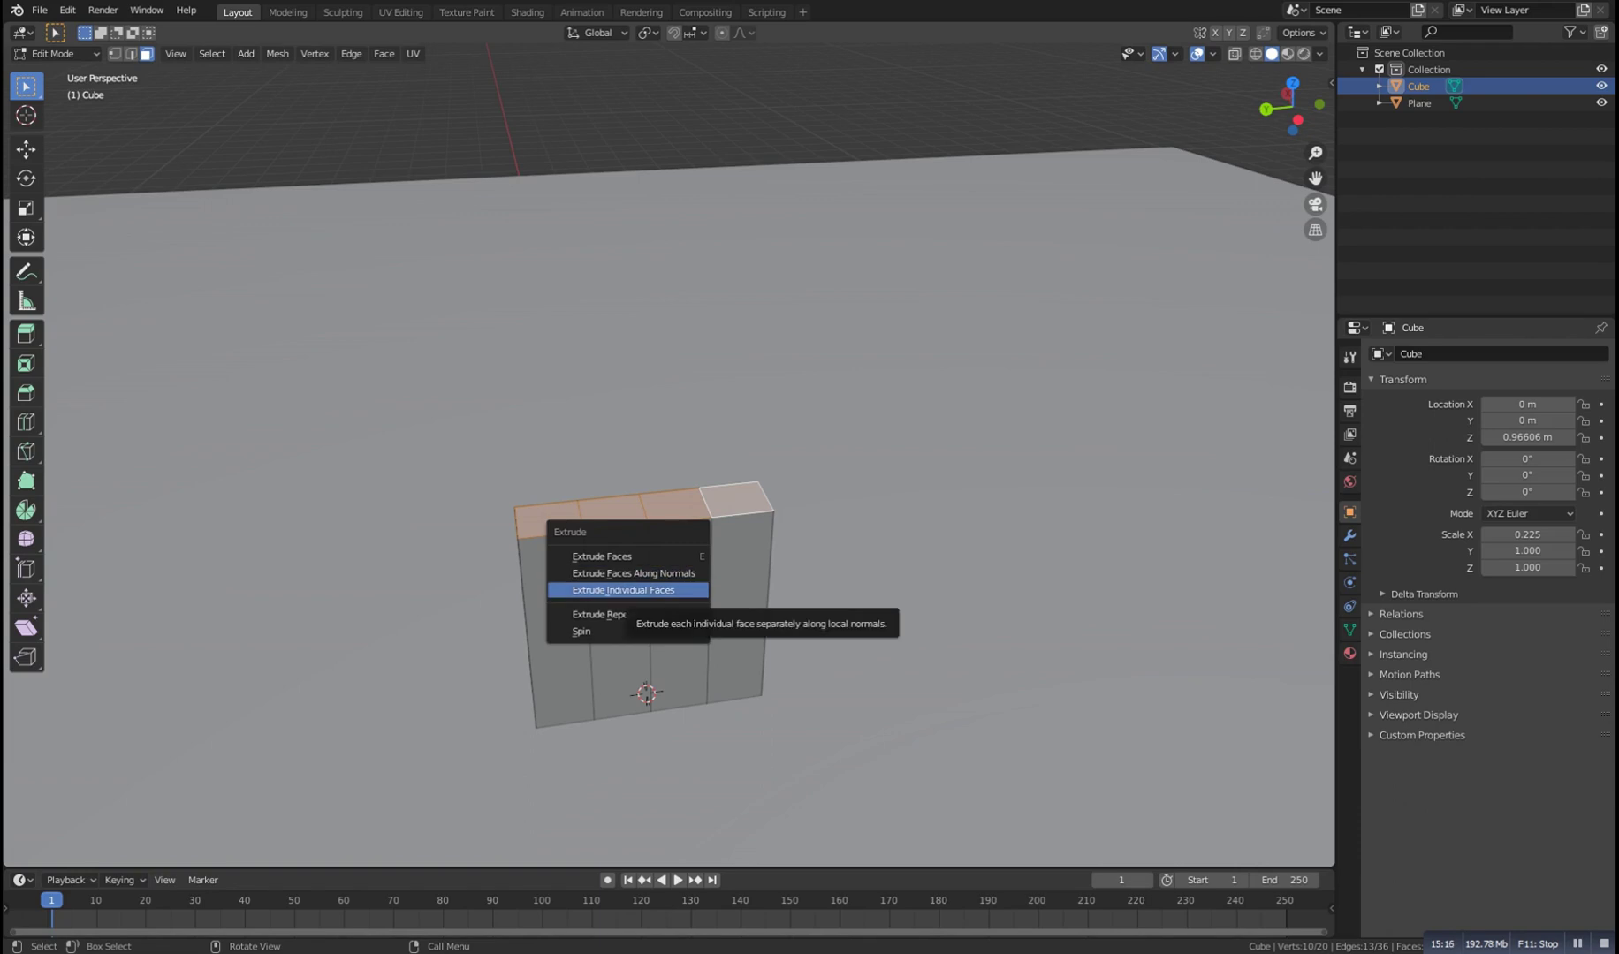
pyautogui.click(623, 590)
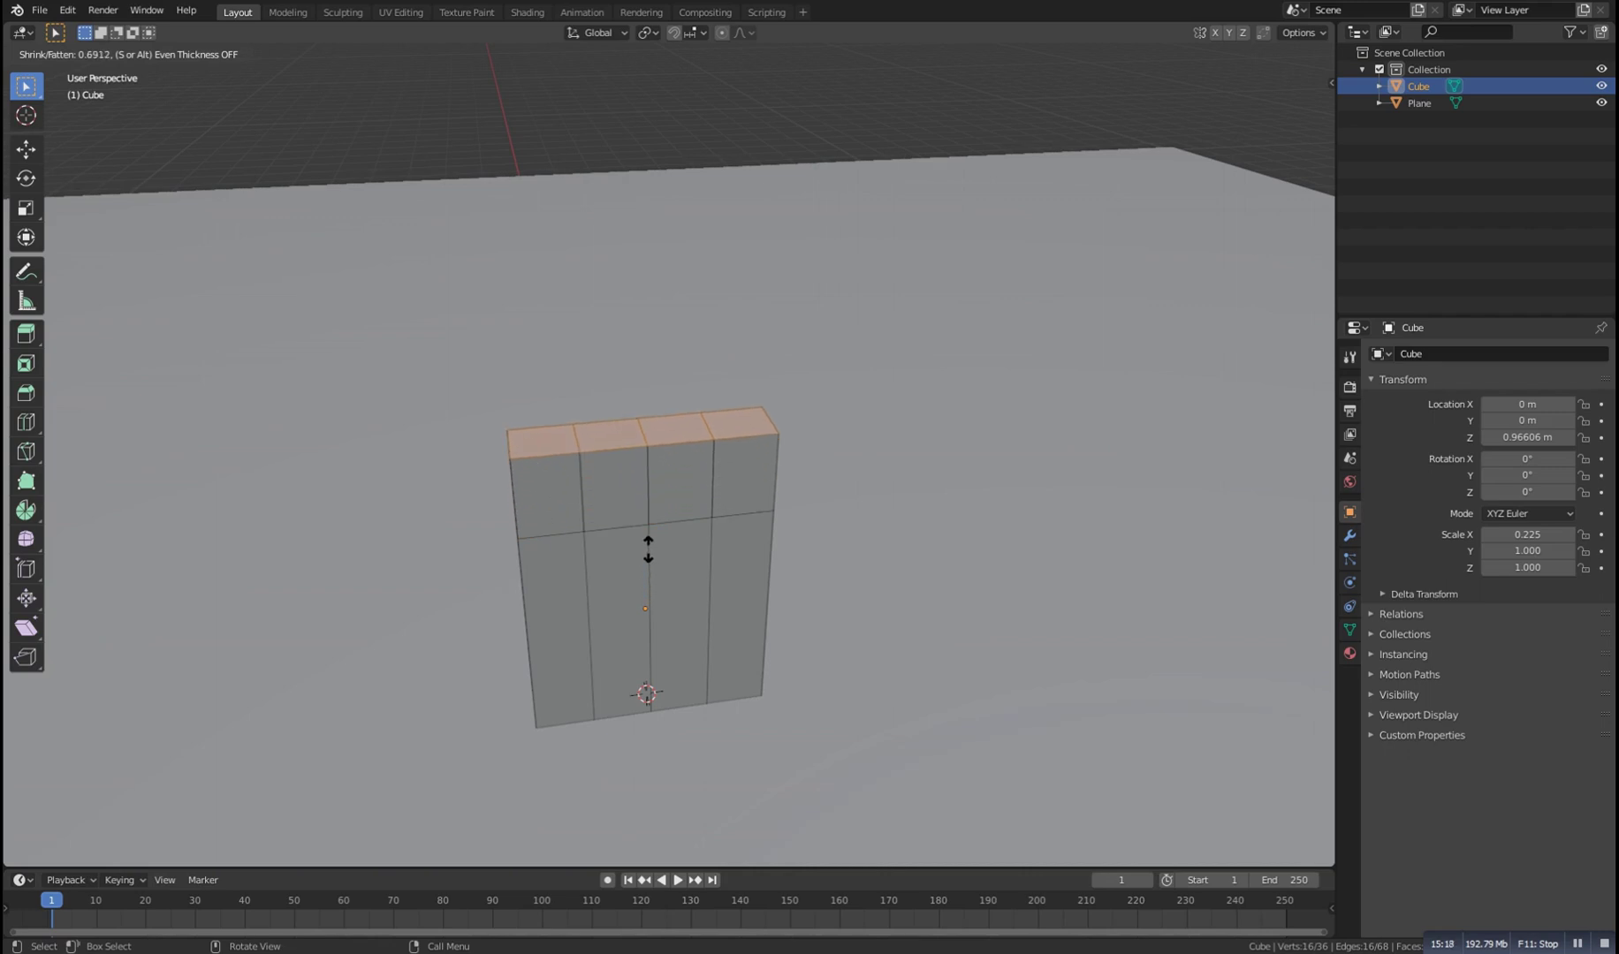
pyautogui.click(636, 430)
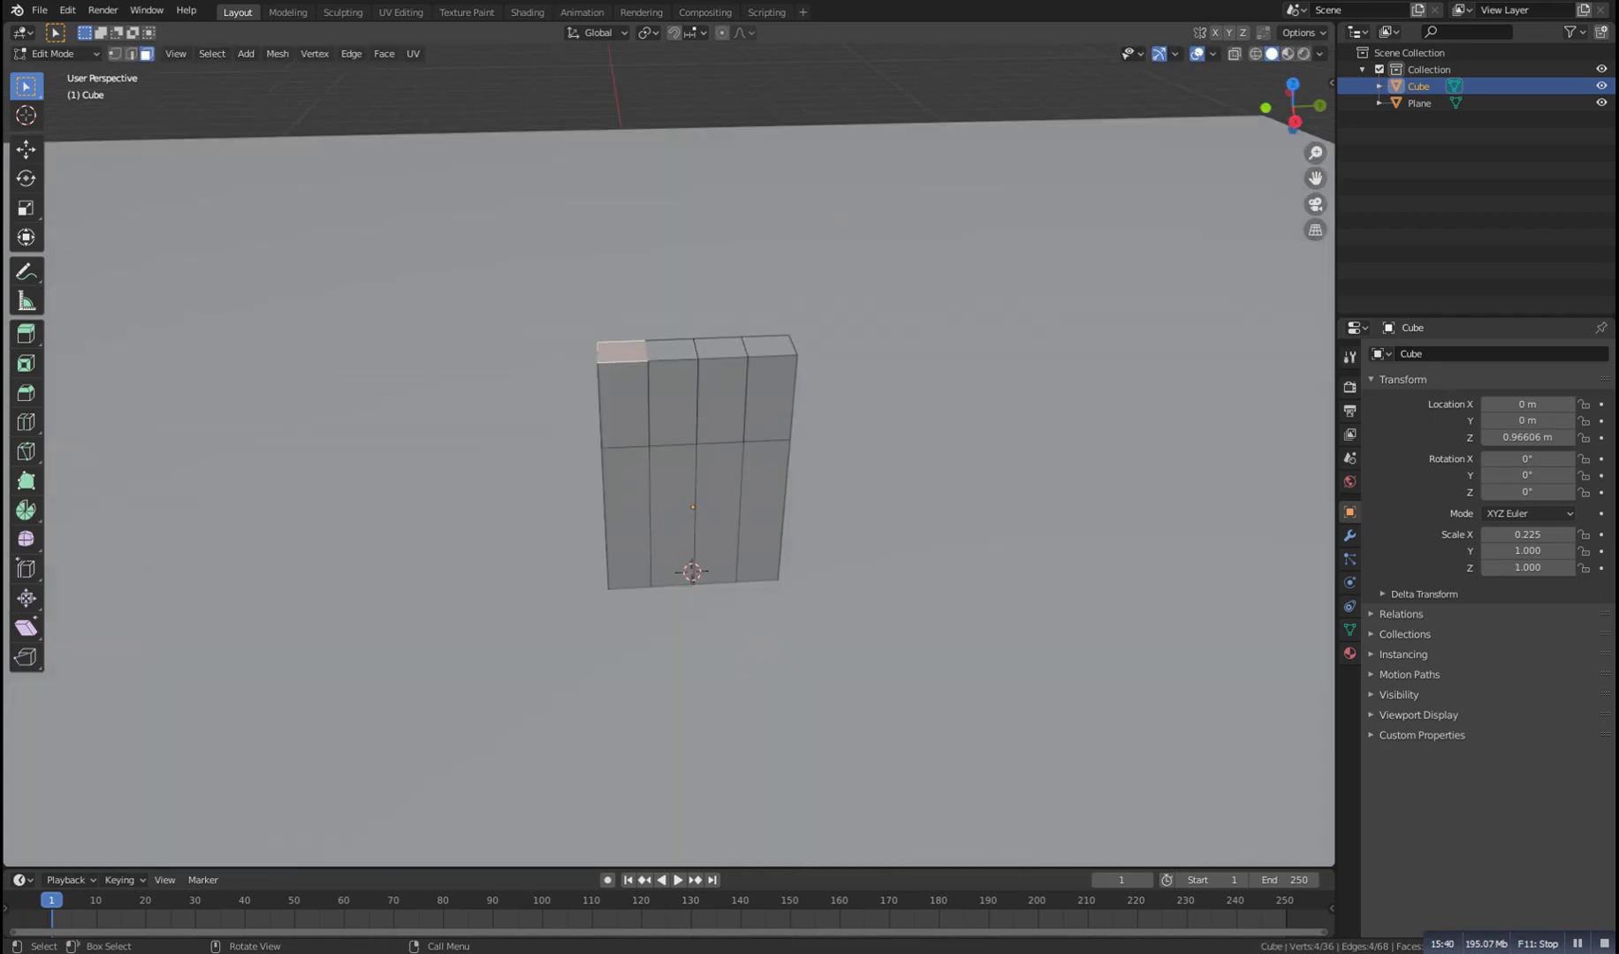
# Spread the extruded columns apart by moving the top faces of the leftmost, rightmost and third columns, and clear the selection
pyautogui.press('g')
pyautogui.press('Return')
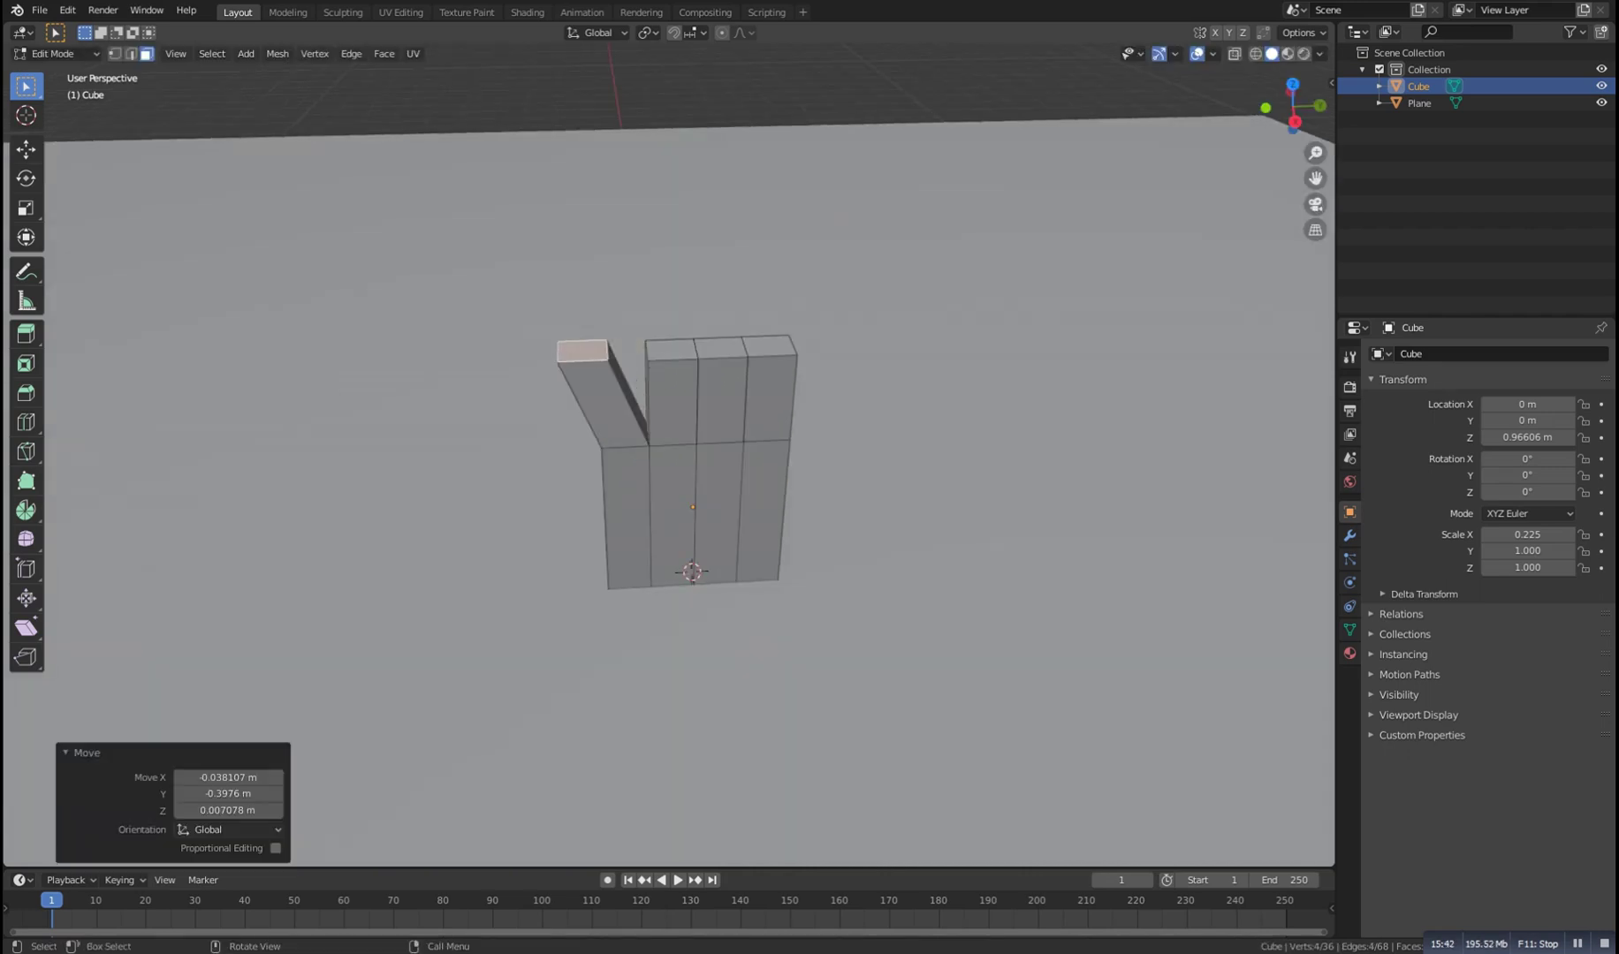
pyautogui.click(769, 346)
pyautogui.press('g')
pyautogui.click(811, 334)
pyautogui.click(721, 347)
pyautogui.press('g')
pyautogui.click(748, 345)
pyautogui.click(875, 380)
pyautogui.moveTo(875, 389); pyautogui.dragTo(729, 455, button='middle')
pyautogui.moveTo(618, 495); pyautogui.dragTo(888, 441, button='middle')
pyautogui.moveTo(795, 424); pyautogui.dragTo(892, 508, button='middle')
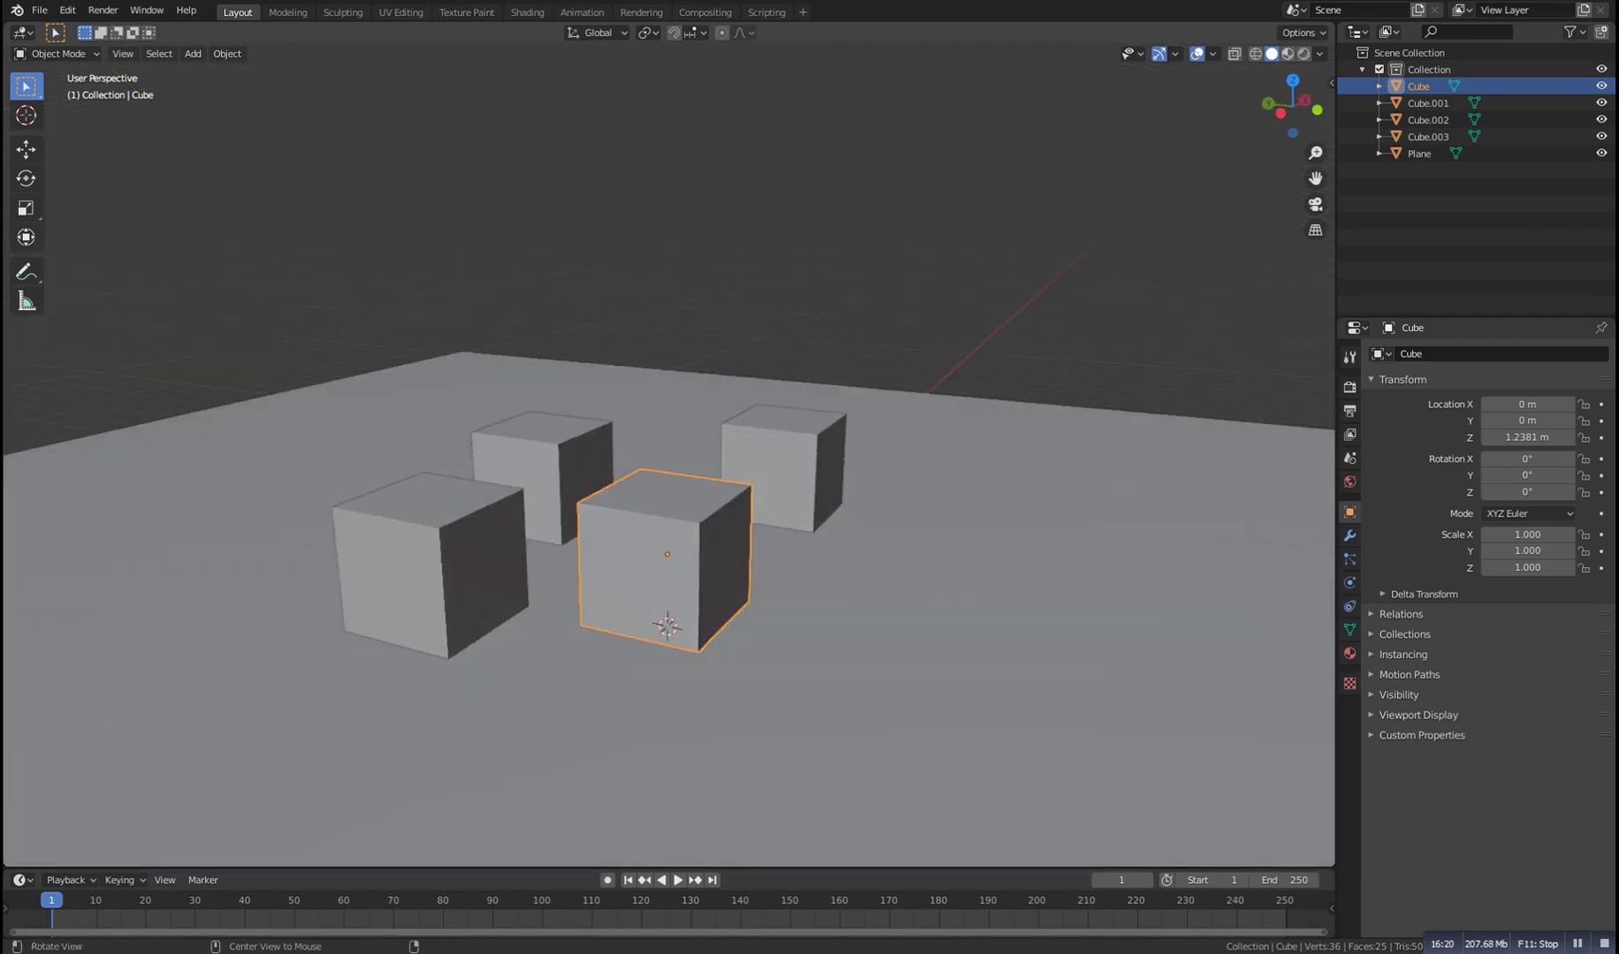
# Clear the selection and select each of the four cubes individually, ending with the front one
pyautogui.hotkey('alt', 'a')
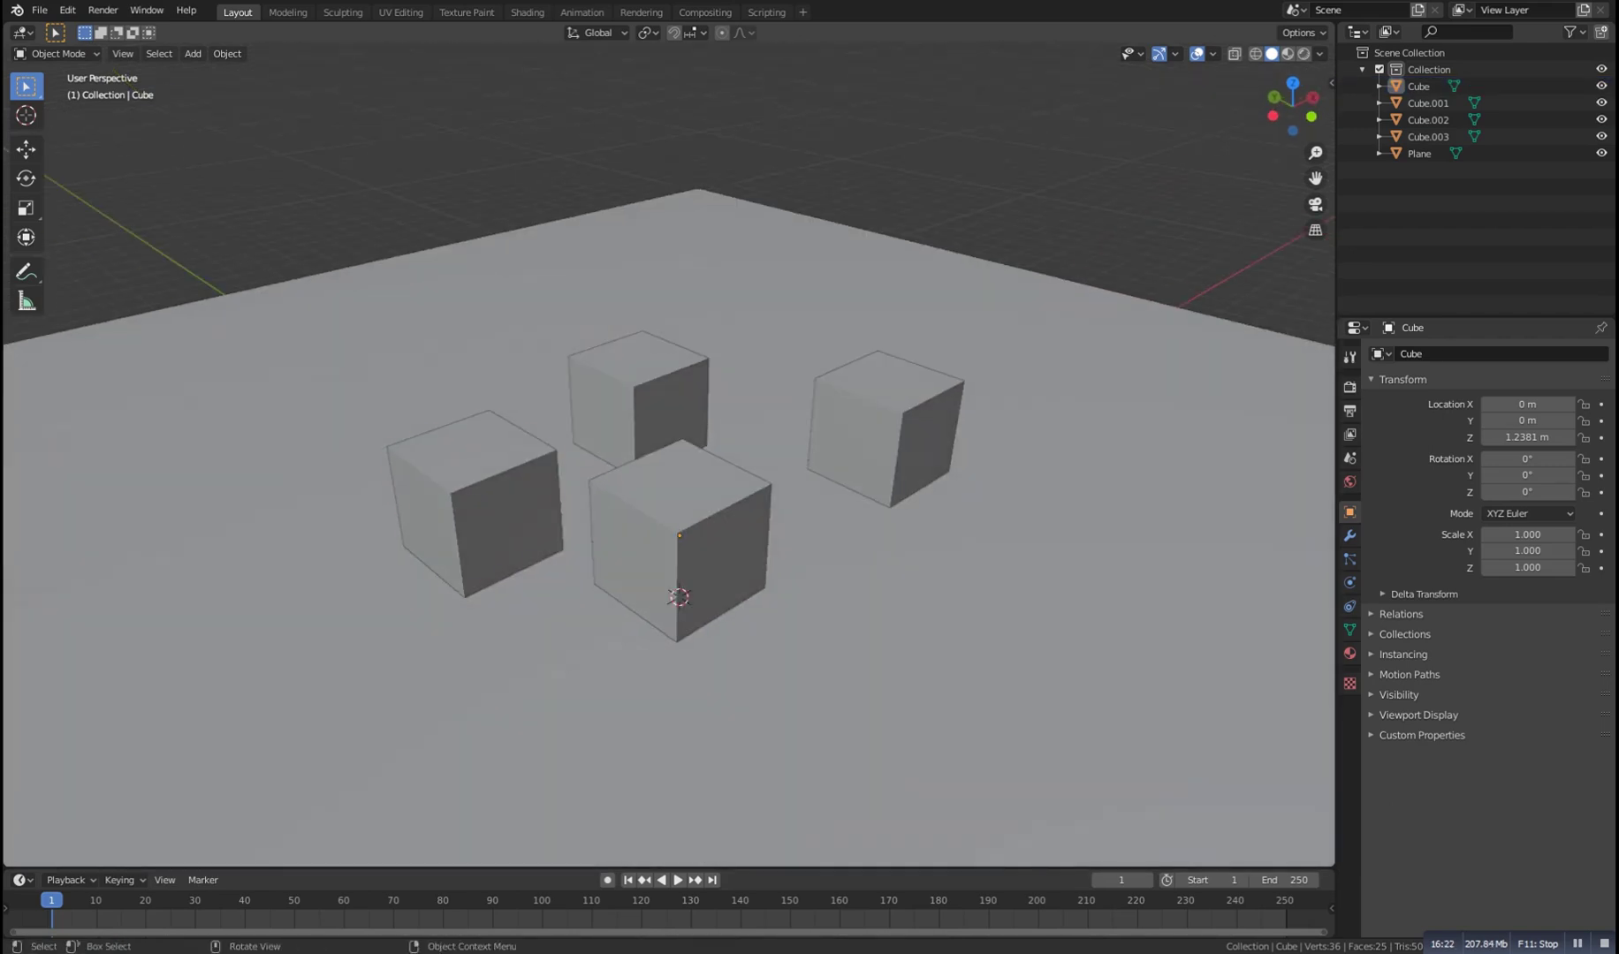
pyautogui.click(495, 503)
pyautogui.click(649, 402)
pyautogui.click(888, 428)
pyautogui.click(685, 534)
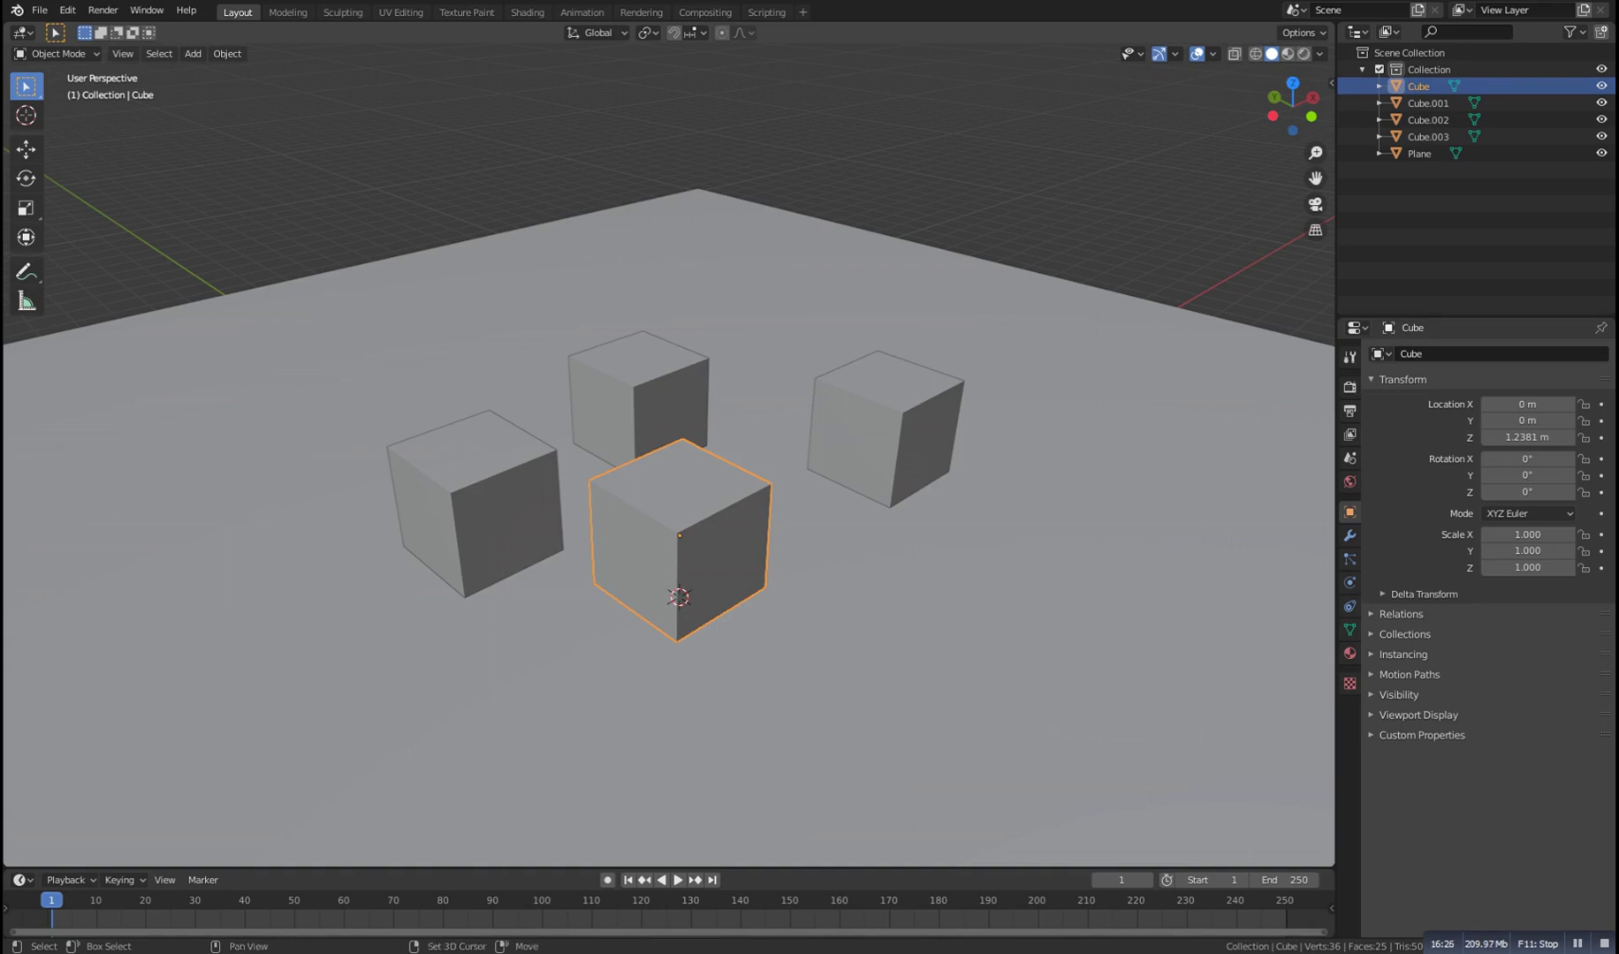
# Add the other three cubes to the selection with Cube.003 last, join all four into one object, and try moving it
pyautogui.keyDown('shift'); pyautogui.click(886, 429); pyautogui.keyUp('shift')
pyautogui.keyDown('shift'); pyautogui.click(645, 402); pyautogui.keyUp('shift')
pyautogui.keyDown('shift'); pyautogui.click(490, 503); pyautogui.keyUp('shift')
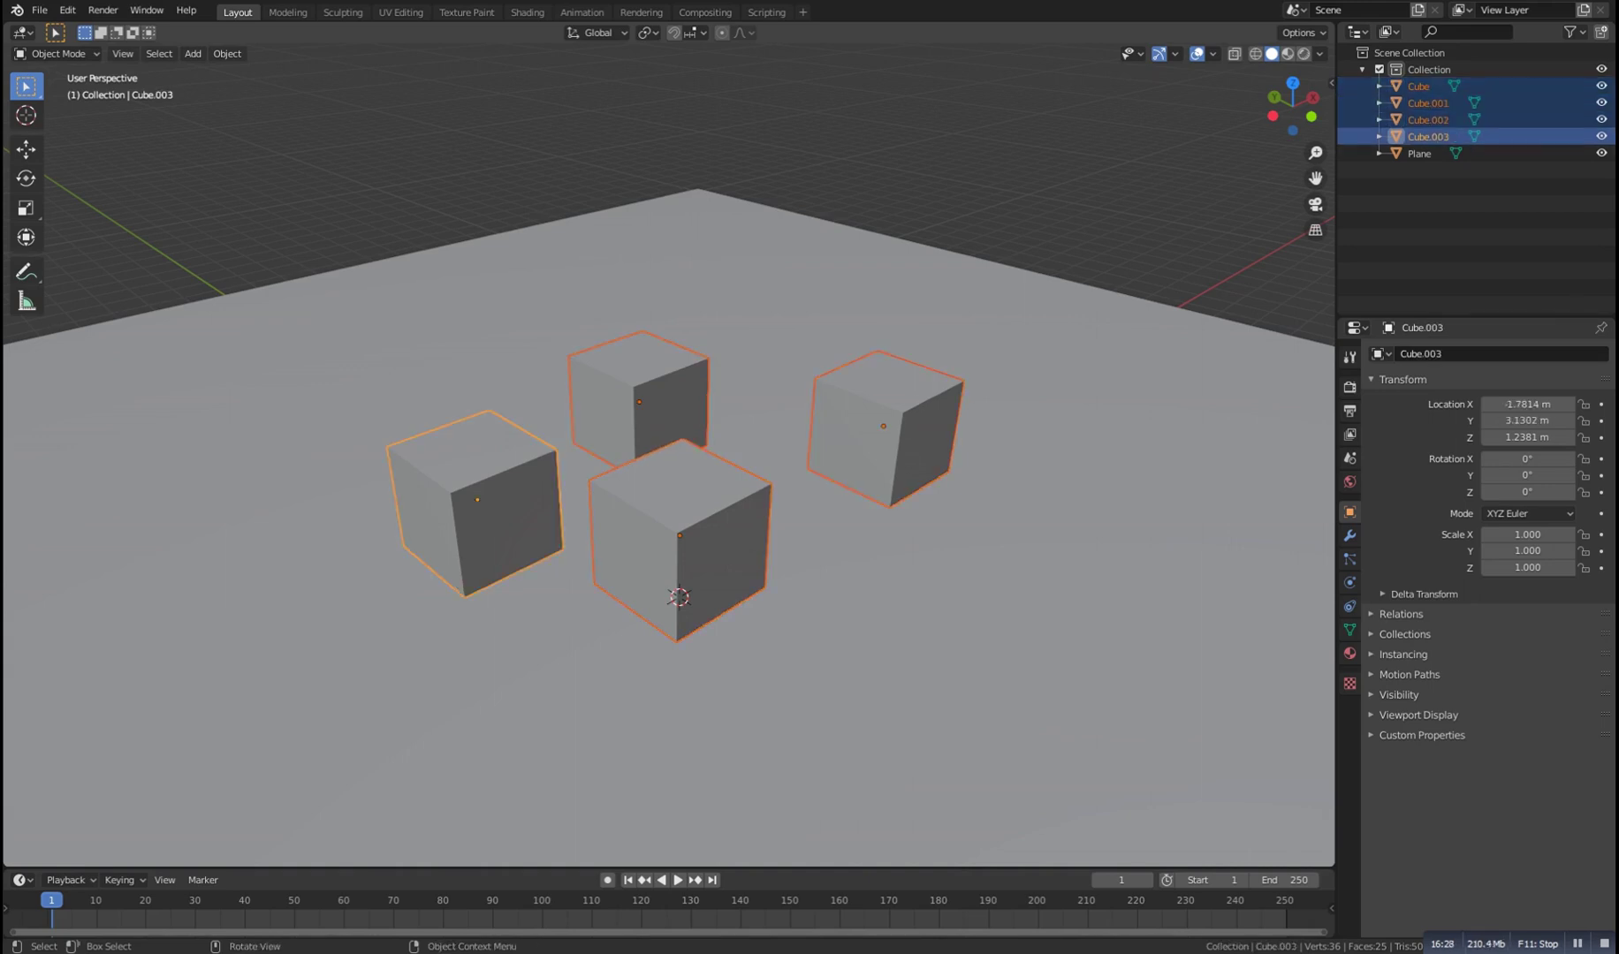
pyautogui.hotkey('ctrl', 'j')
pyautogui.scroll(-2, 669, 459)
pyautogui.press('g')
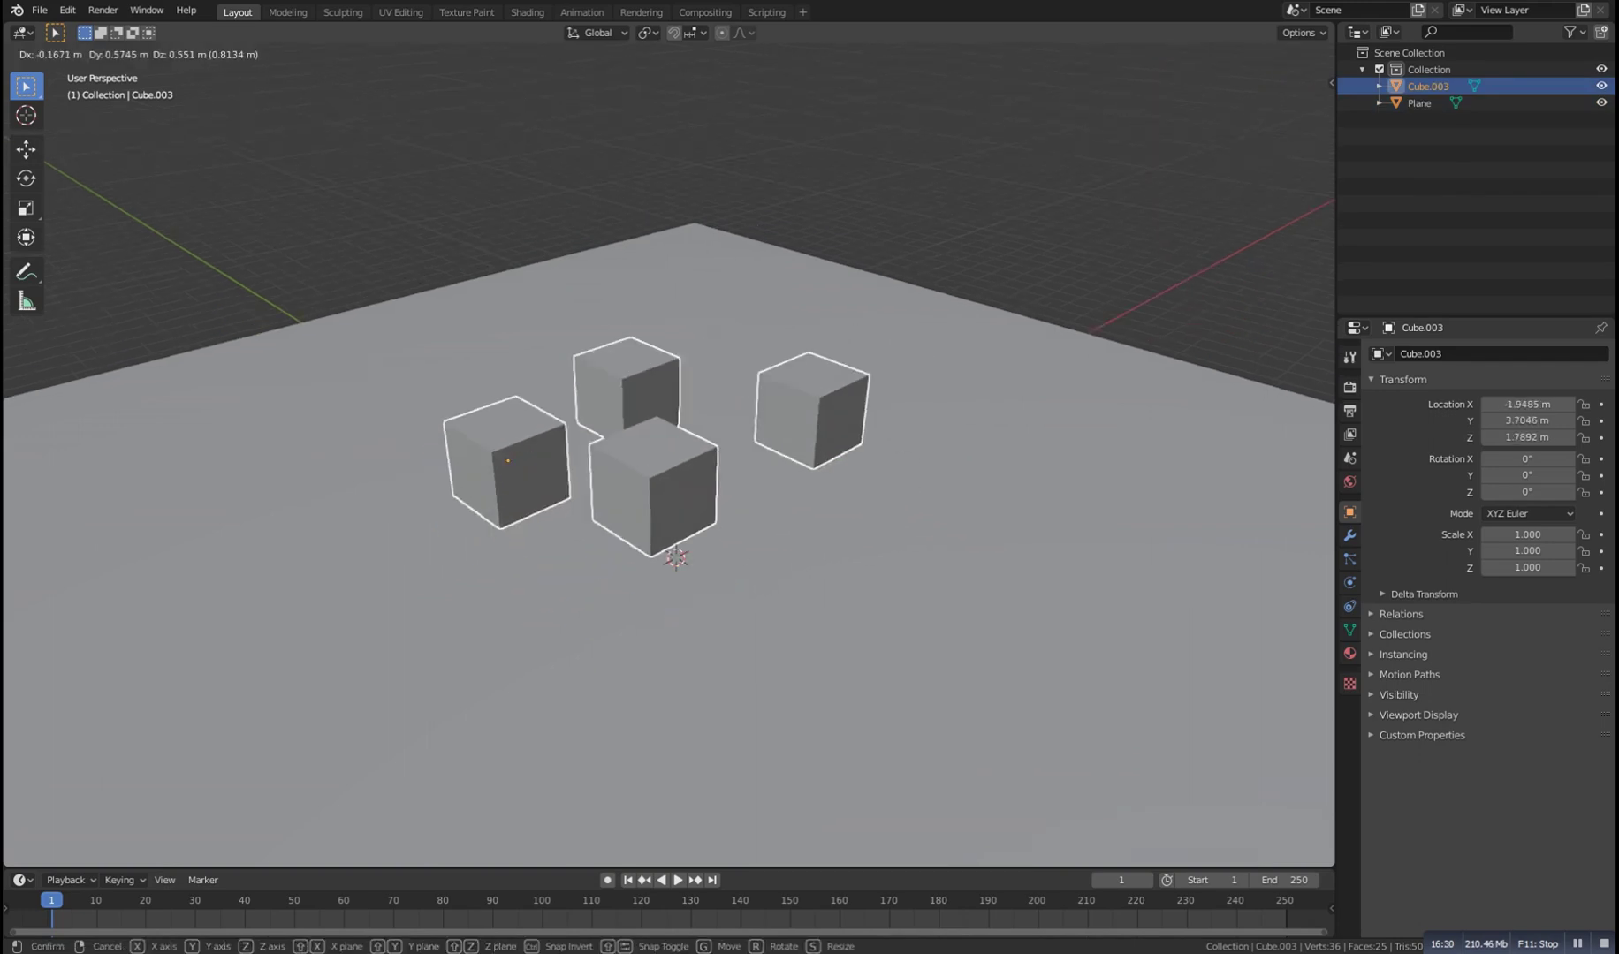
pyautogui.press('Escape')
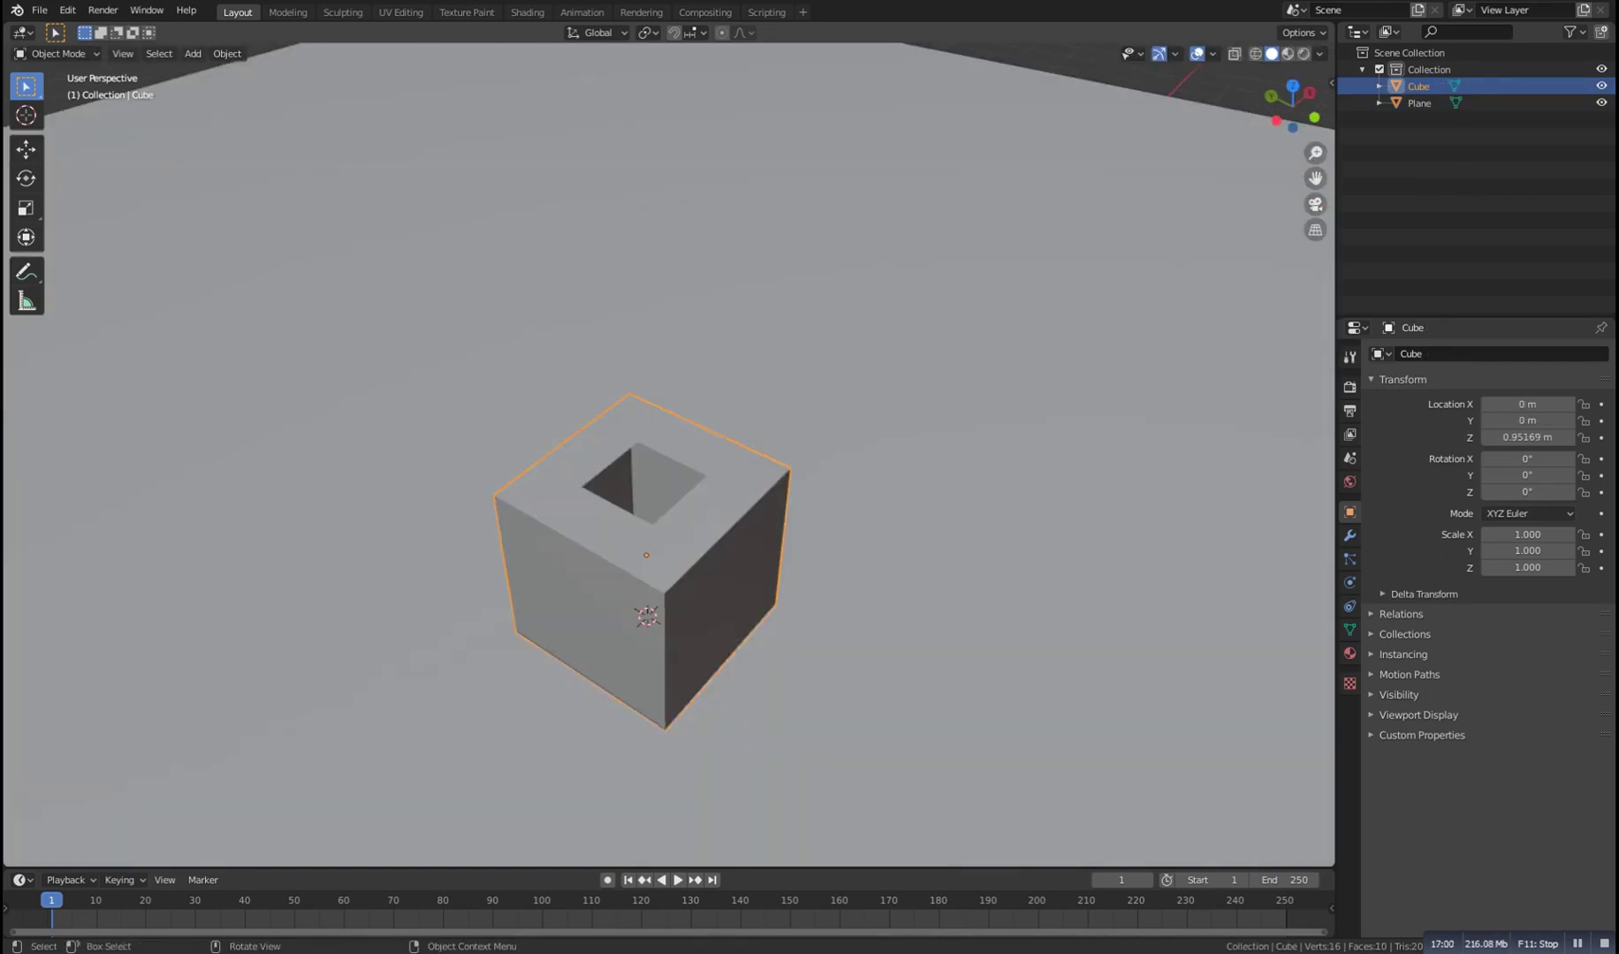
# In Edit Mode, select the rim edge loop of the square hole in the cube's top and fill it with a face
pyautogui.press('Tab')
pyautogui.press('1')
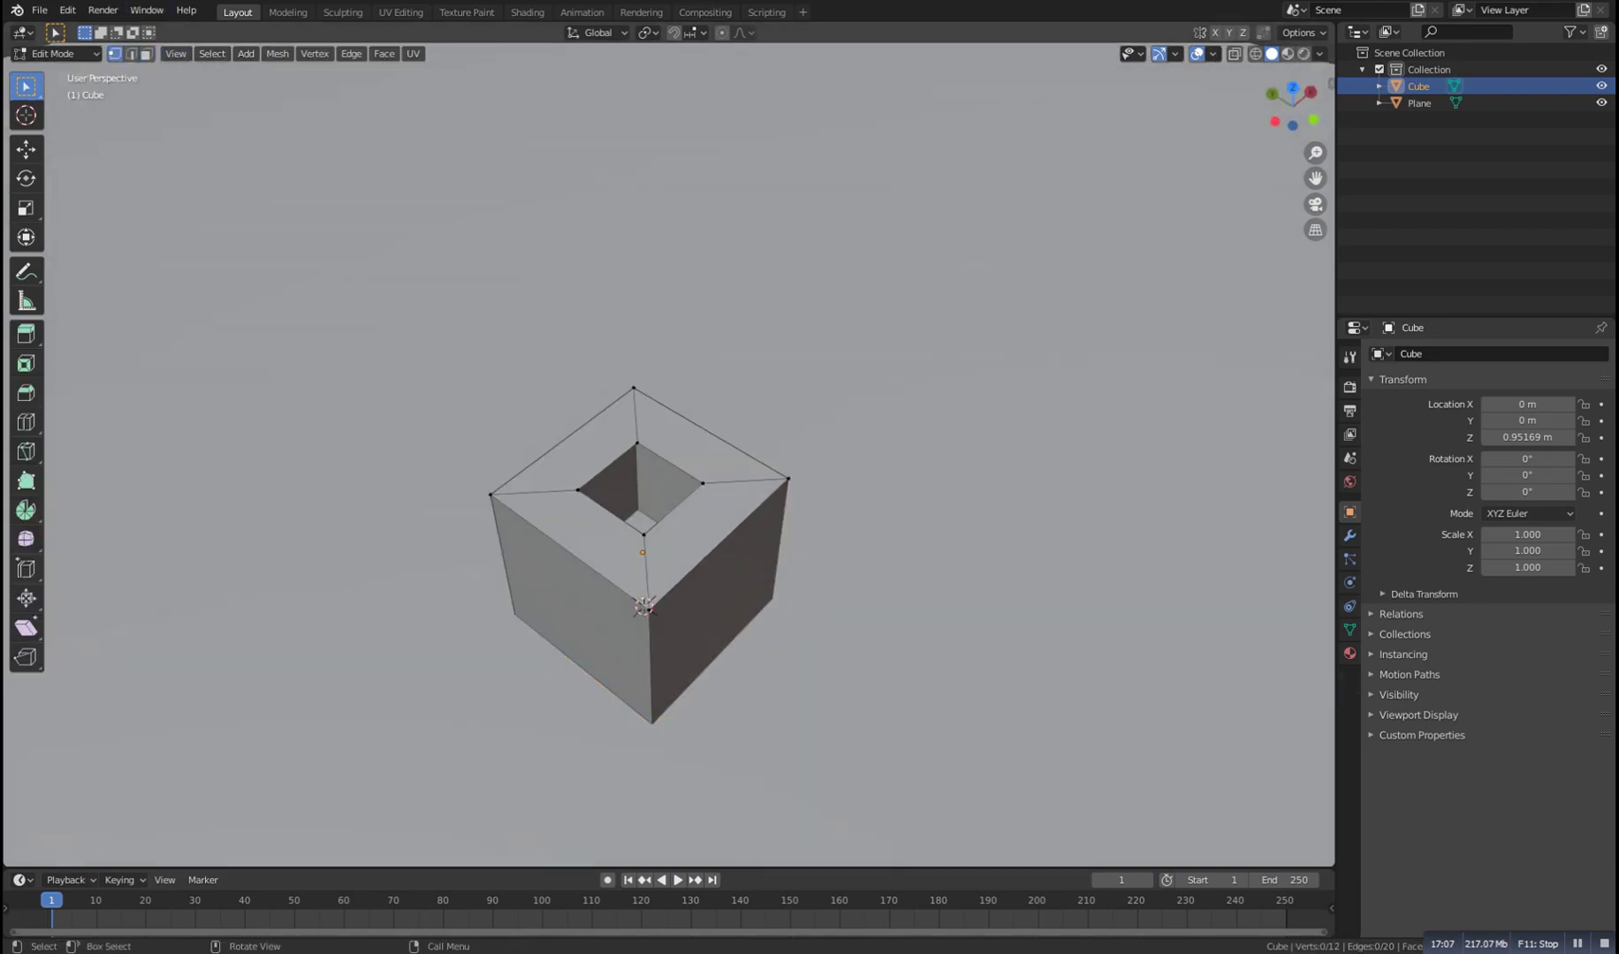
pyautogui.keyDown('alt'); pyautogui.click(597, 503); pyautogui.keyUp('alt')
pyautogui.scroll(5, 597, 502)
pyautogui.press('f')
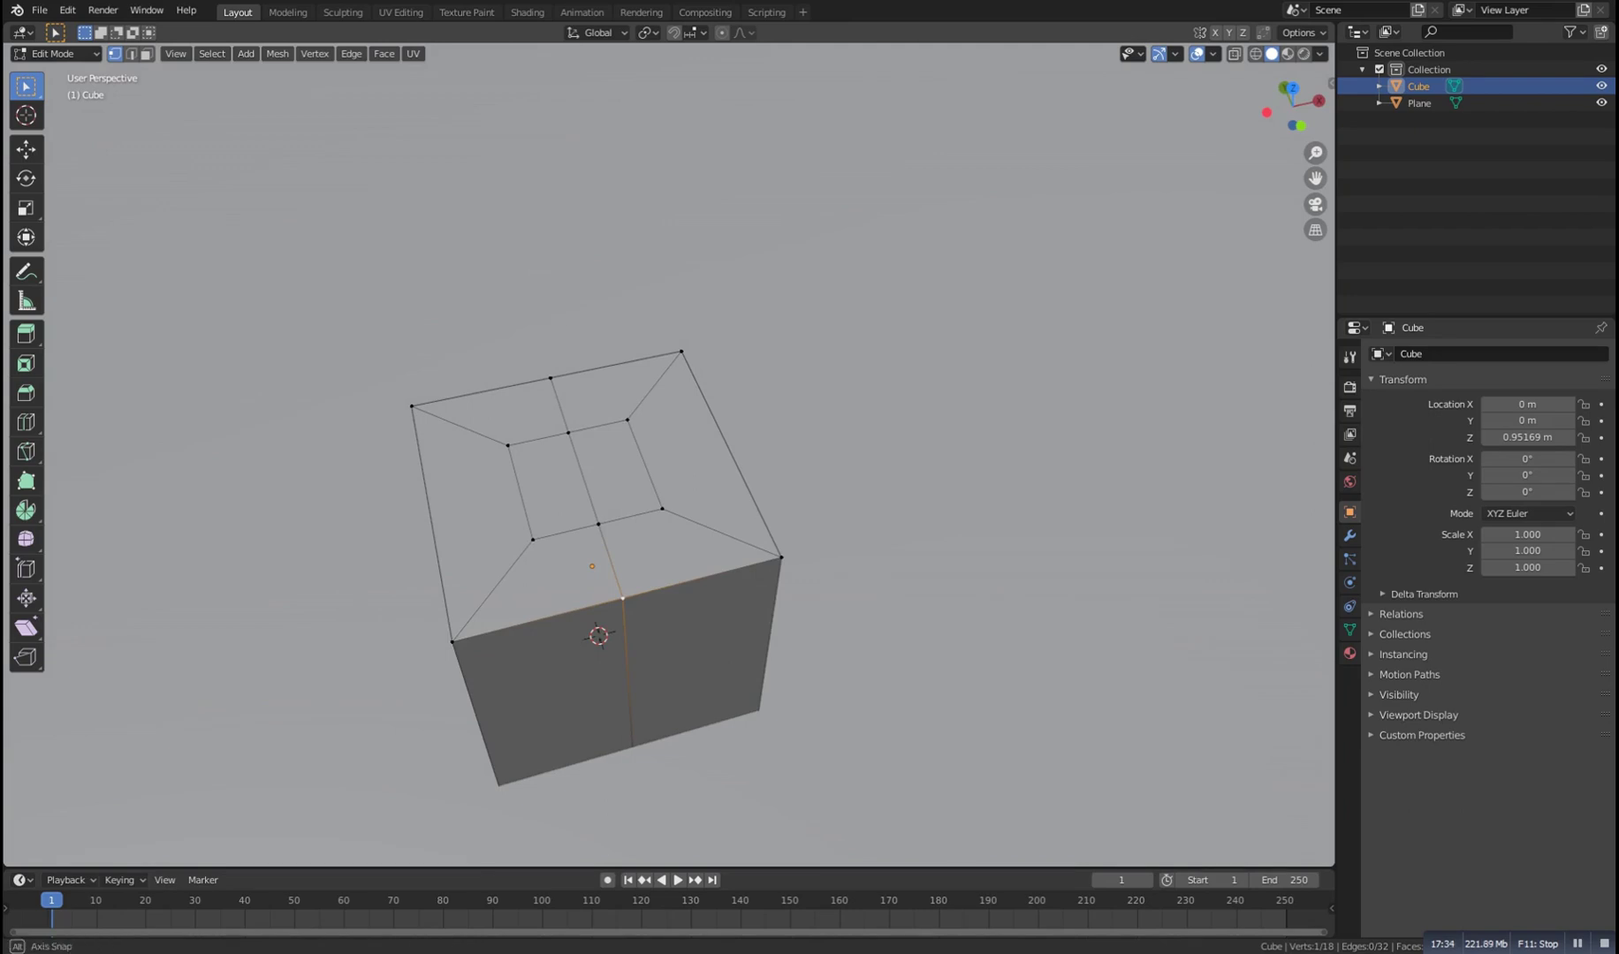
# Try to freely move the middle vertex of the cube's near top edge by about 0.38 m
pyautogui.moveTo(629, 600); pyautogui.dragTo(633, 550, button='middle')
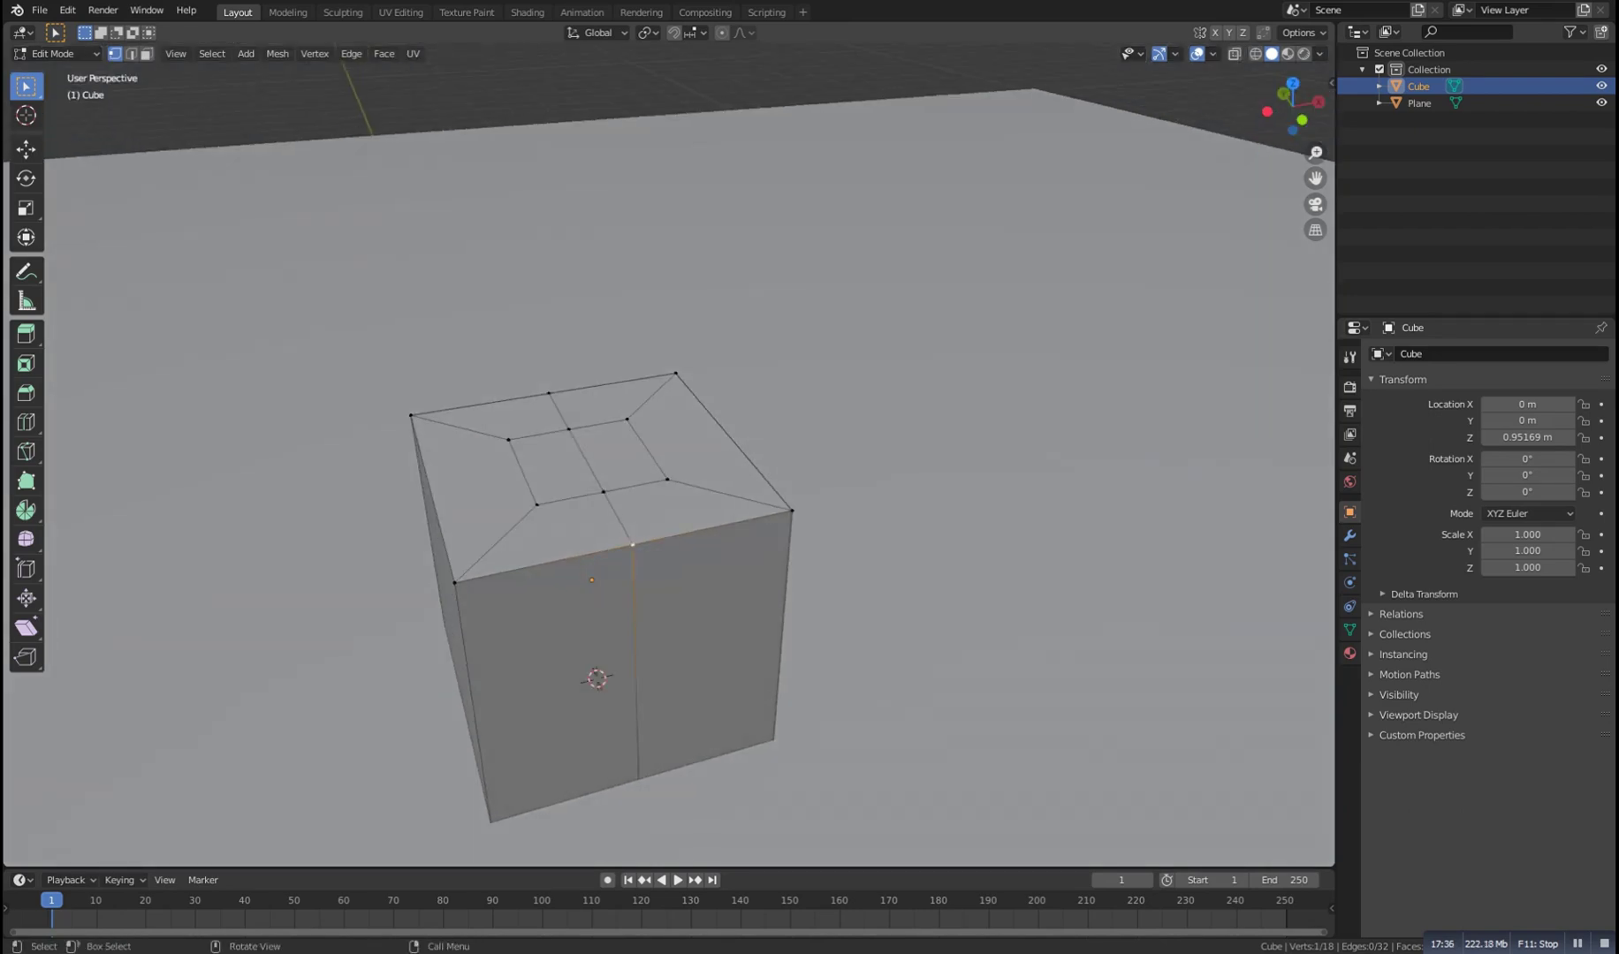
pyautogui.keyDown('alt'); pyautogui.keyDown('shift'); pyautogui.moveTo(633, 550); pyautogui.dragTo(702, 453); pyautogui.keyUp('shift'); pyautogui.keyUp('alt')
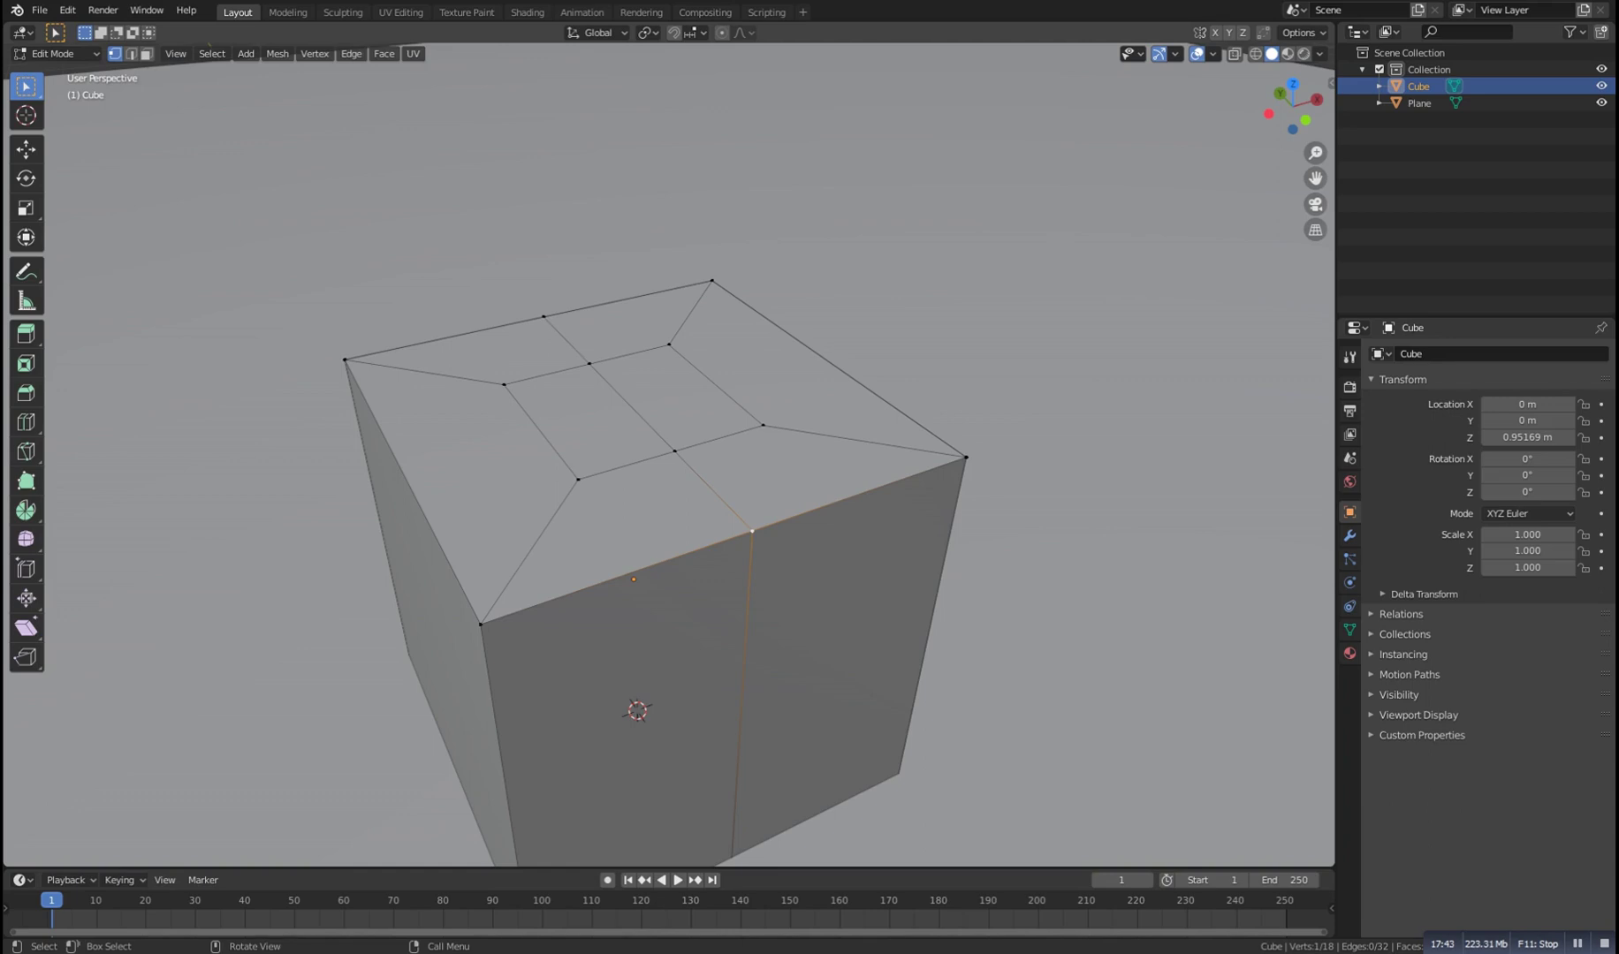
pyautogui.press('g')
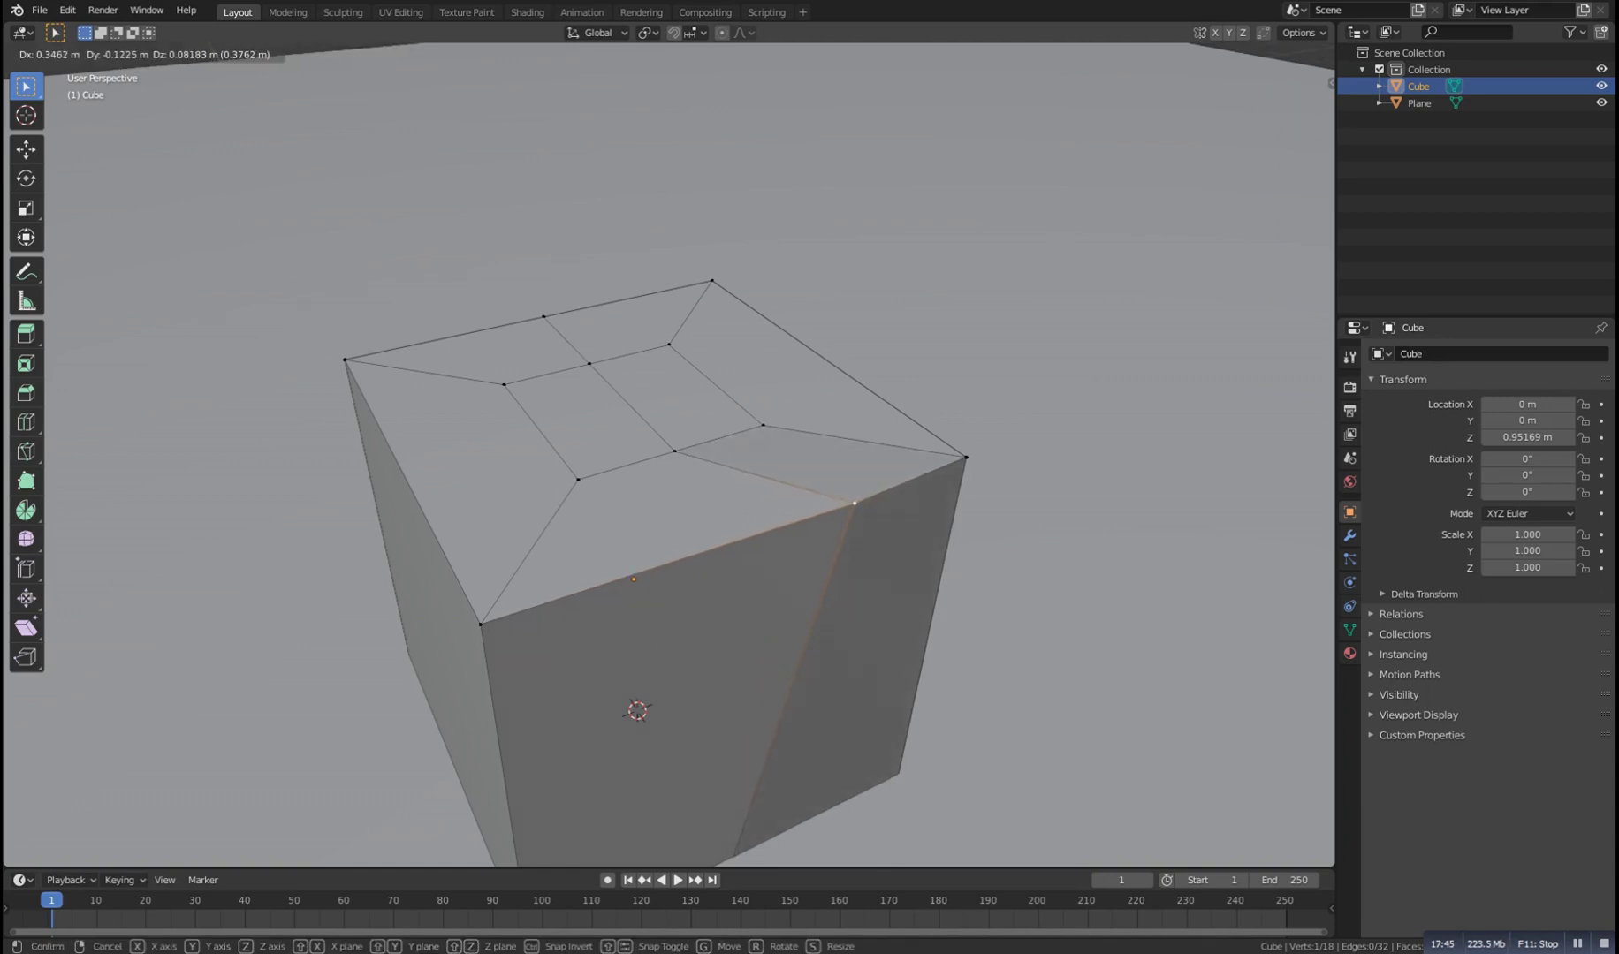
pyautogui.press('Escape')
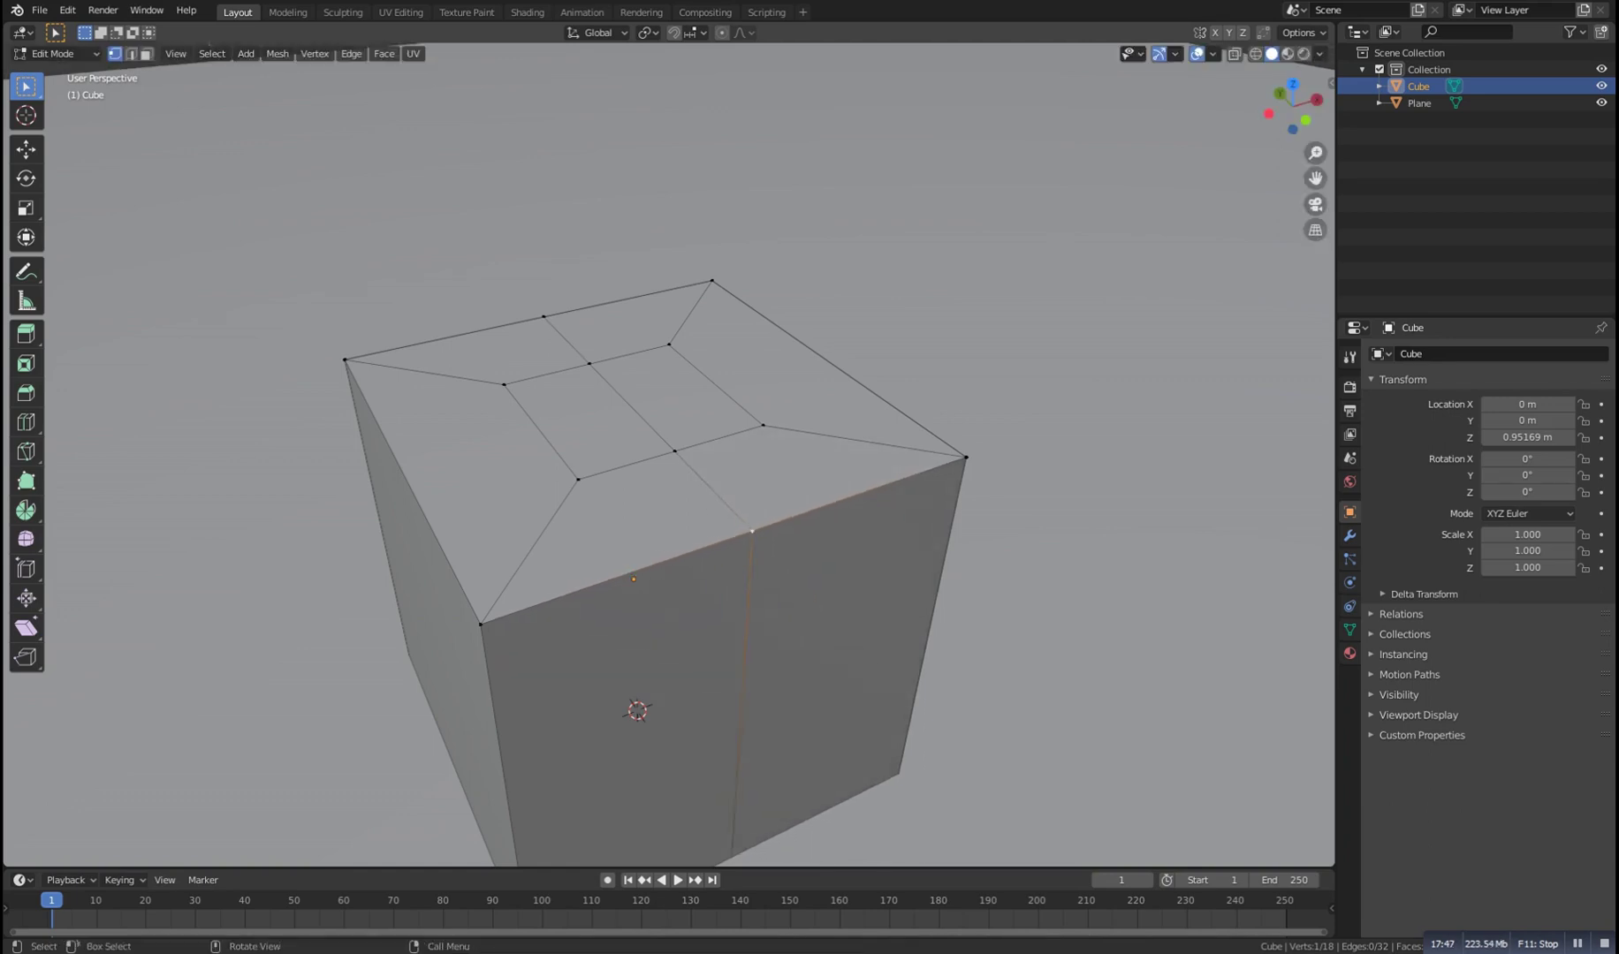
# Slide the middle vertex of the cube's near top edge along its connected edges with Vertex Slide
pyautogui.keyDown('alt'); pyautogui.moveTo(751, 530); pyautogui.dragTo(691, 548); pyautogui.keyUp('alt')
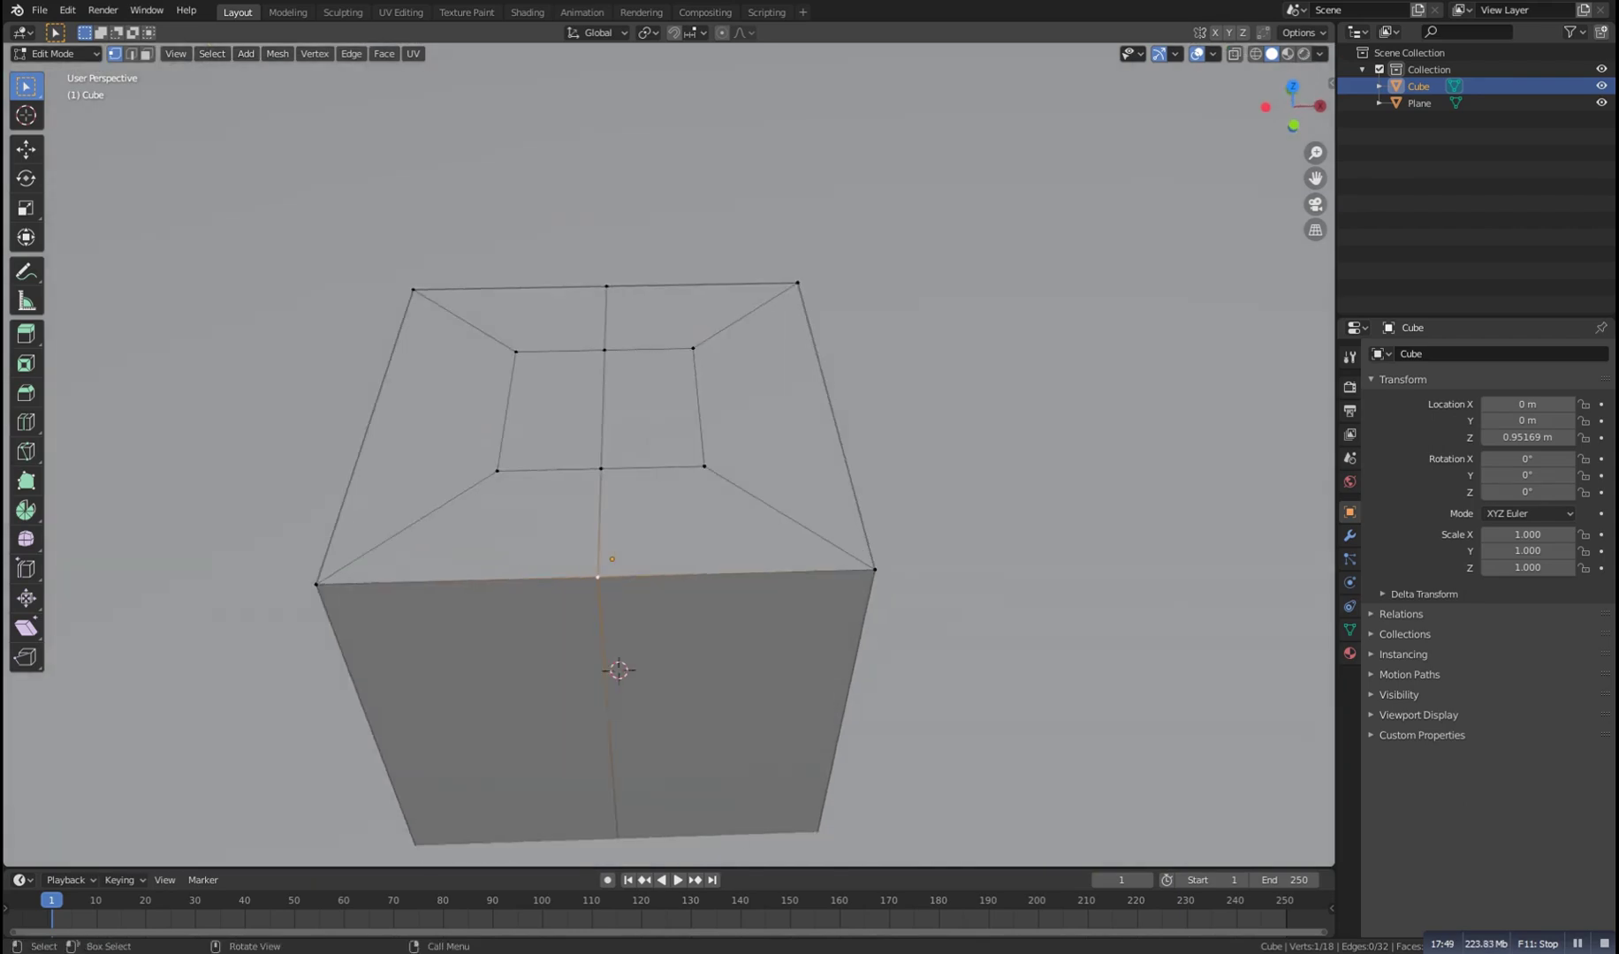
pyautogui.hotkey('shift', 'v')
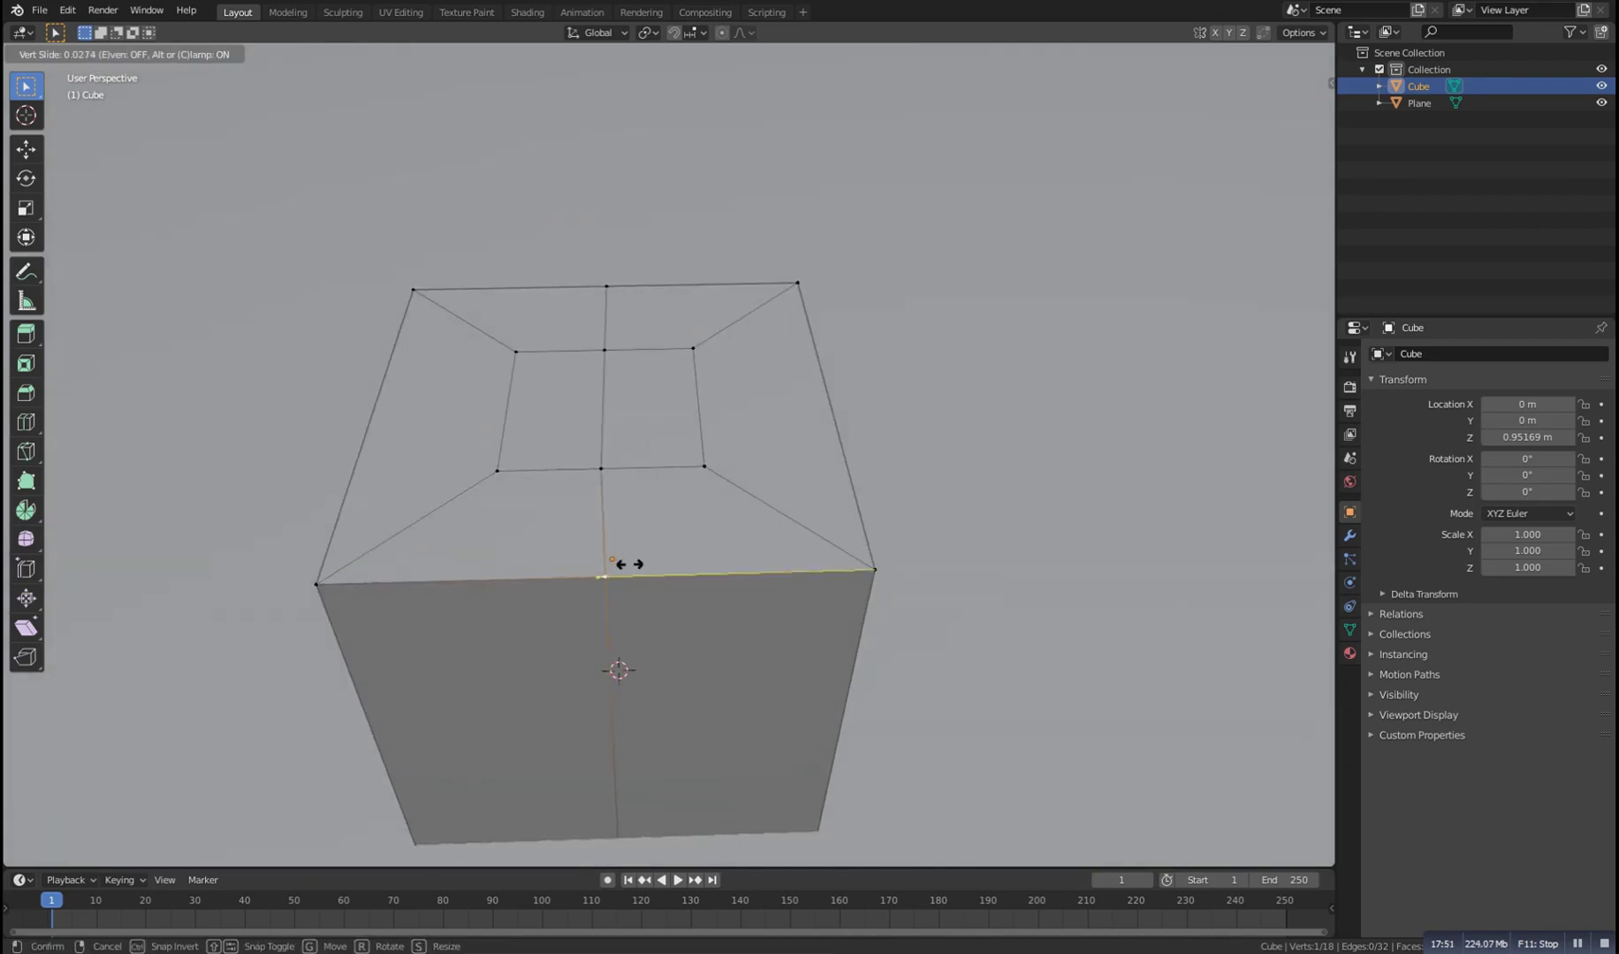
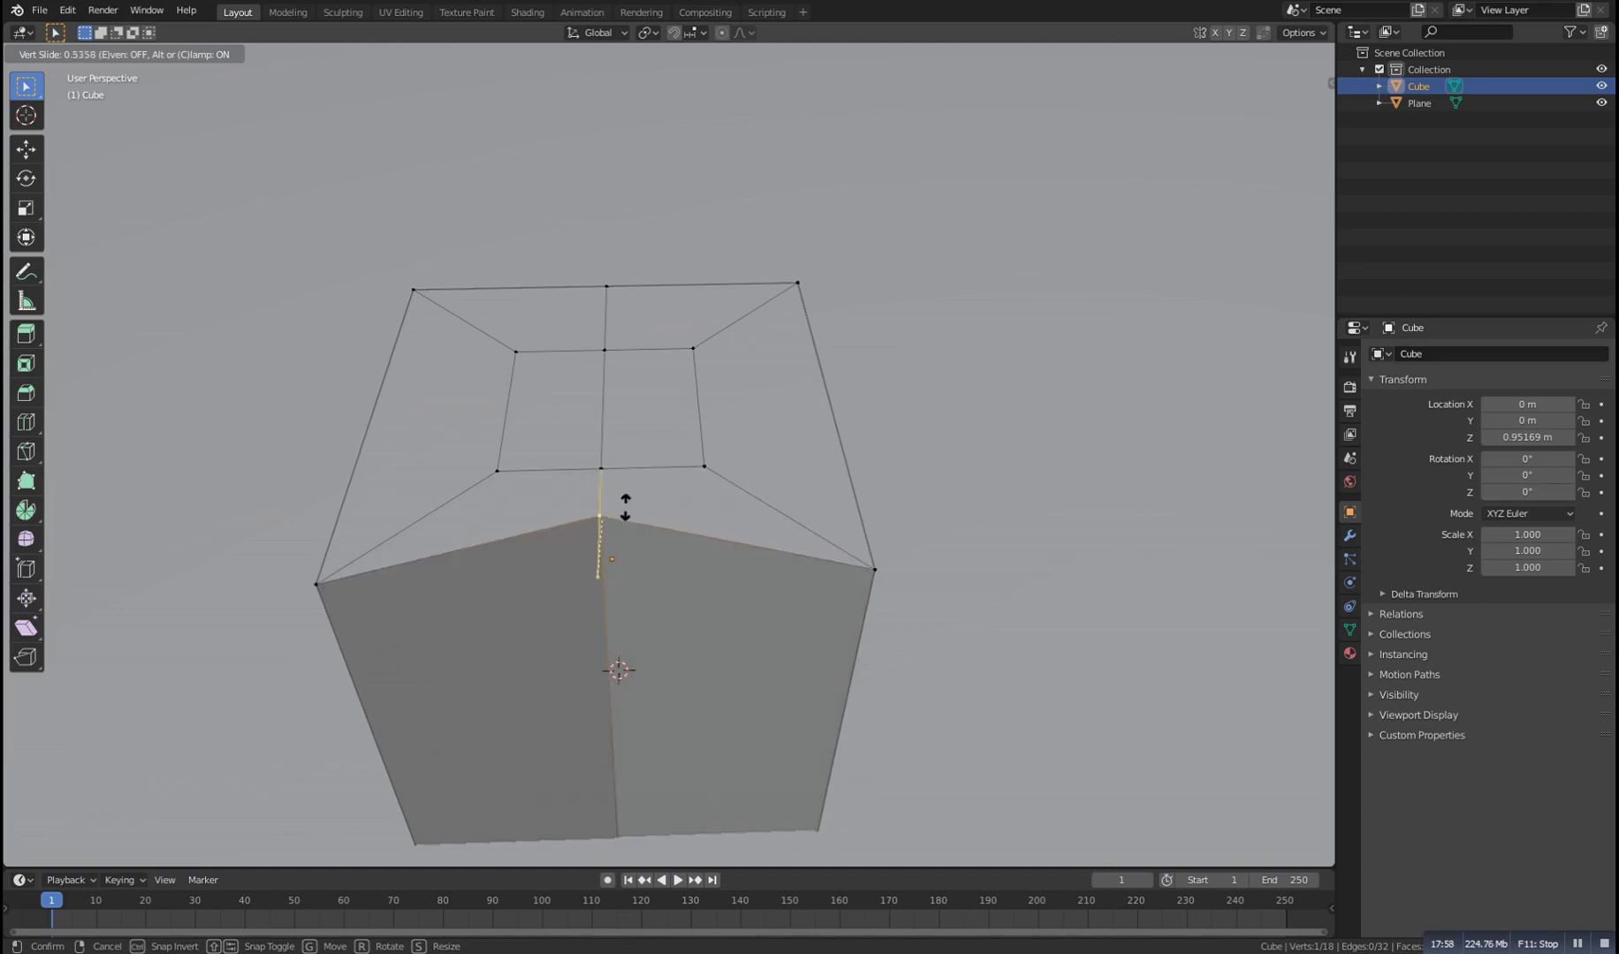
pyautogui.click(730, 570)
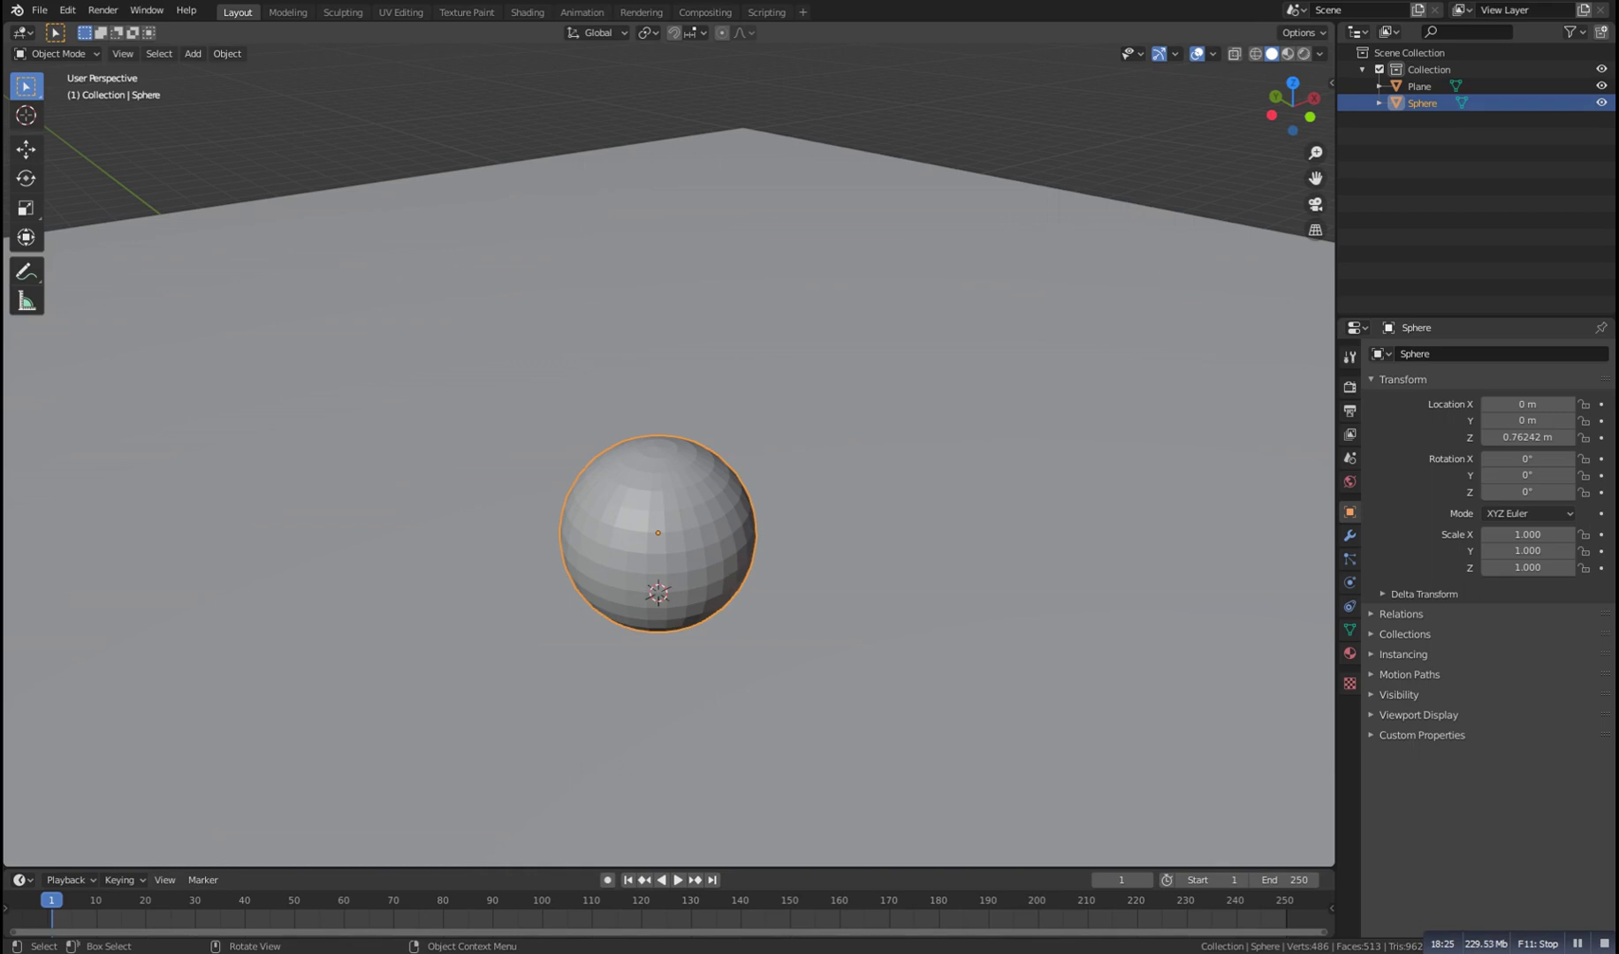
# In the sphere's Edit Mode, grow the selection outward from the top pole vertex by five rings
pyautogui.scroll(4, 659, 530)
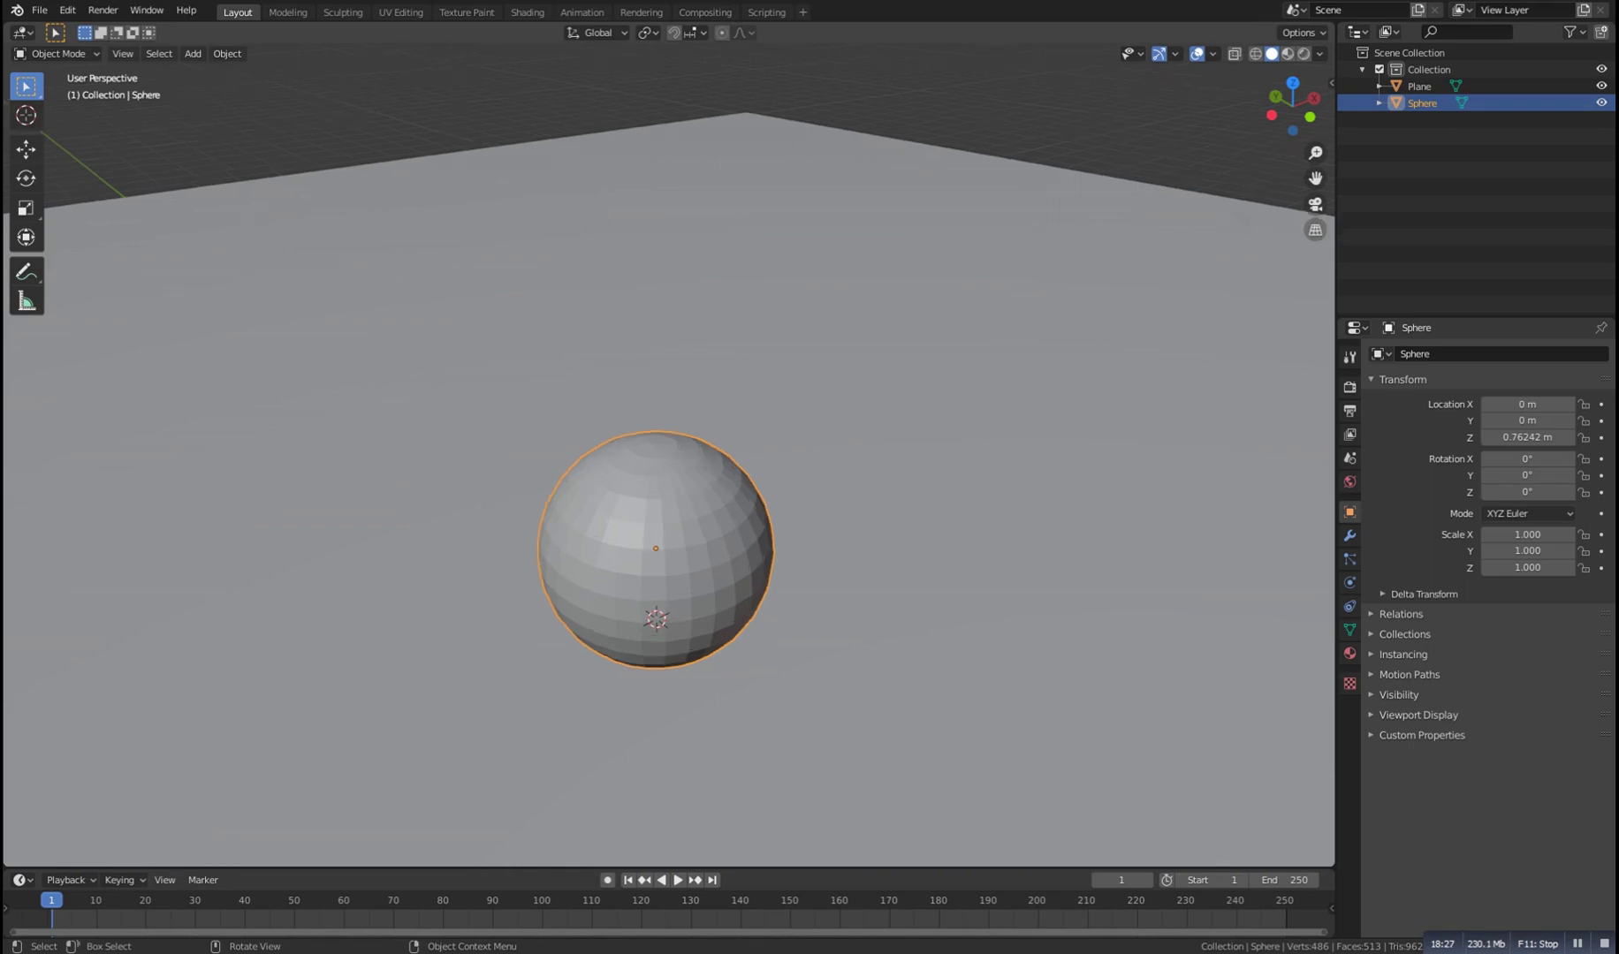
pyautogui.scroll(-1, 658, 530)
pyautogui.scroll(1, 658, 530)
pyautogui.press('KP_Decimal')
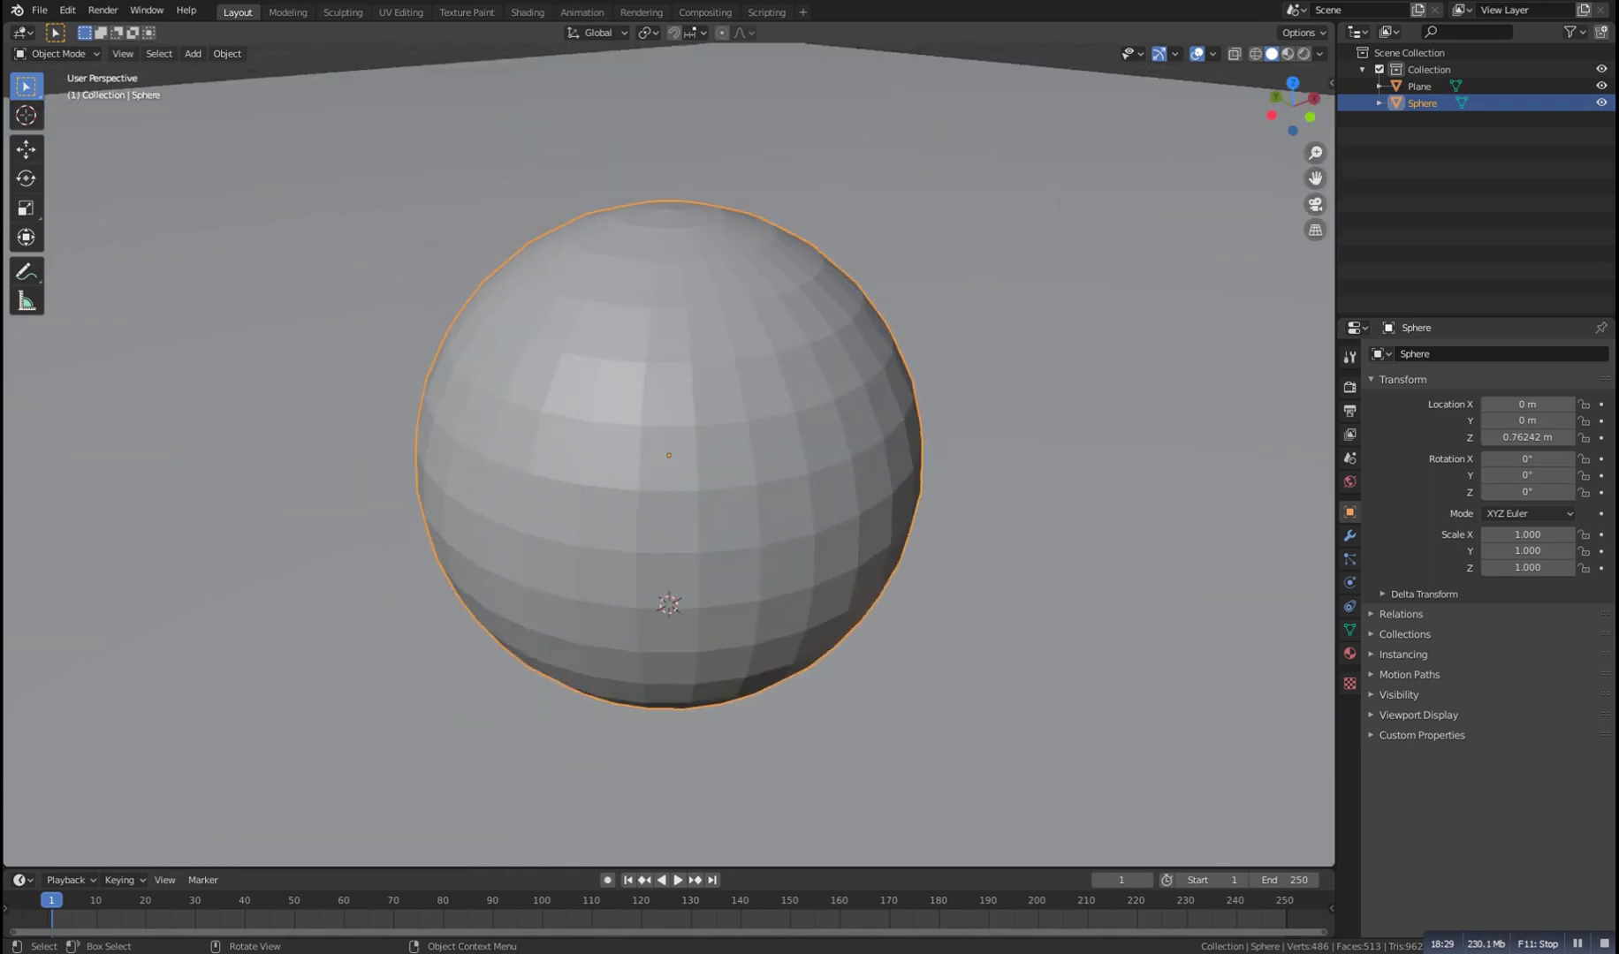
pyautogui.scroll(-2, 669, 455)
pyautogui.press('Tab')
pyautogui.moveTo(669, 406); pyautogui.dragTo(640, 528, button='middle')
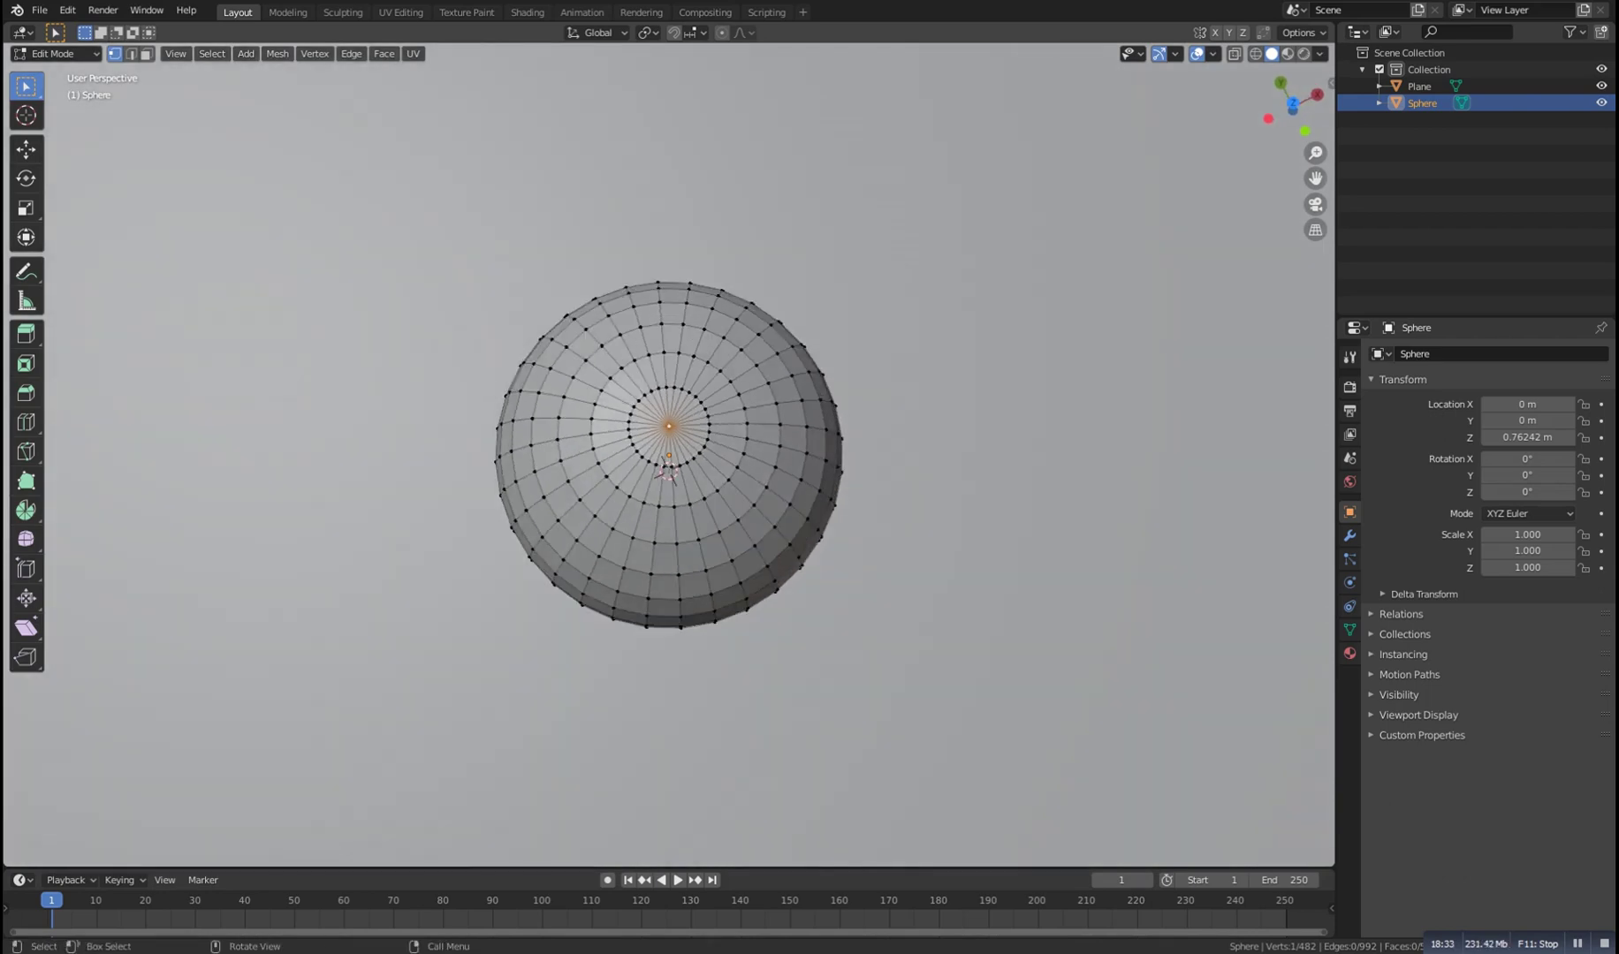
pyautogui.moveTo(640, 527); pyautogui.dragTo(655, 563, button='middle')
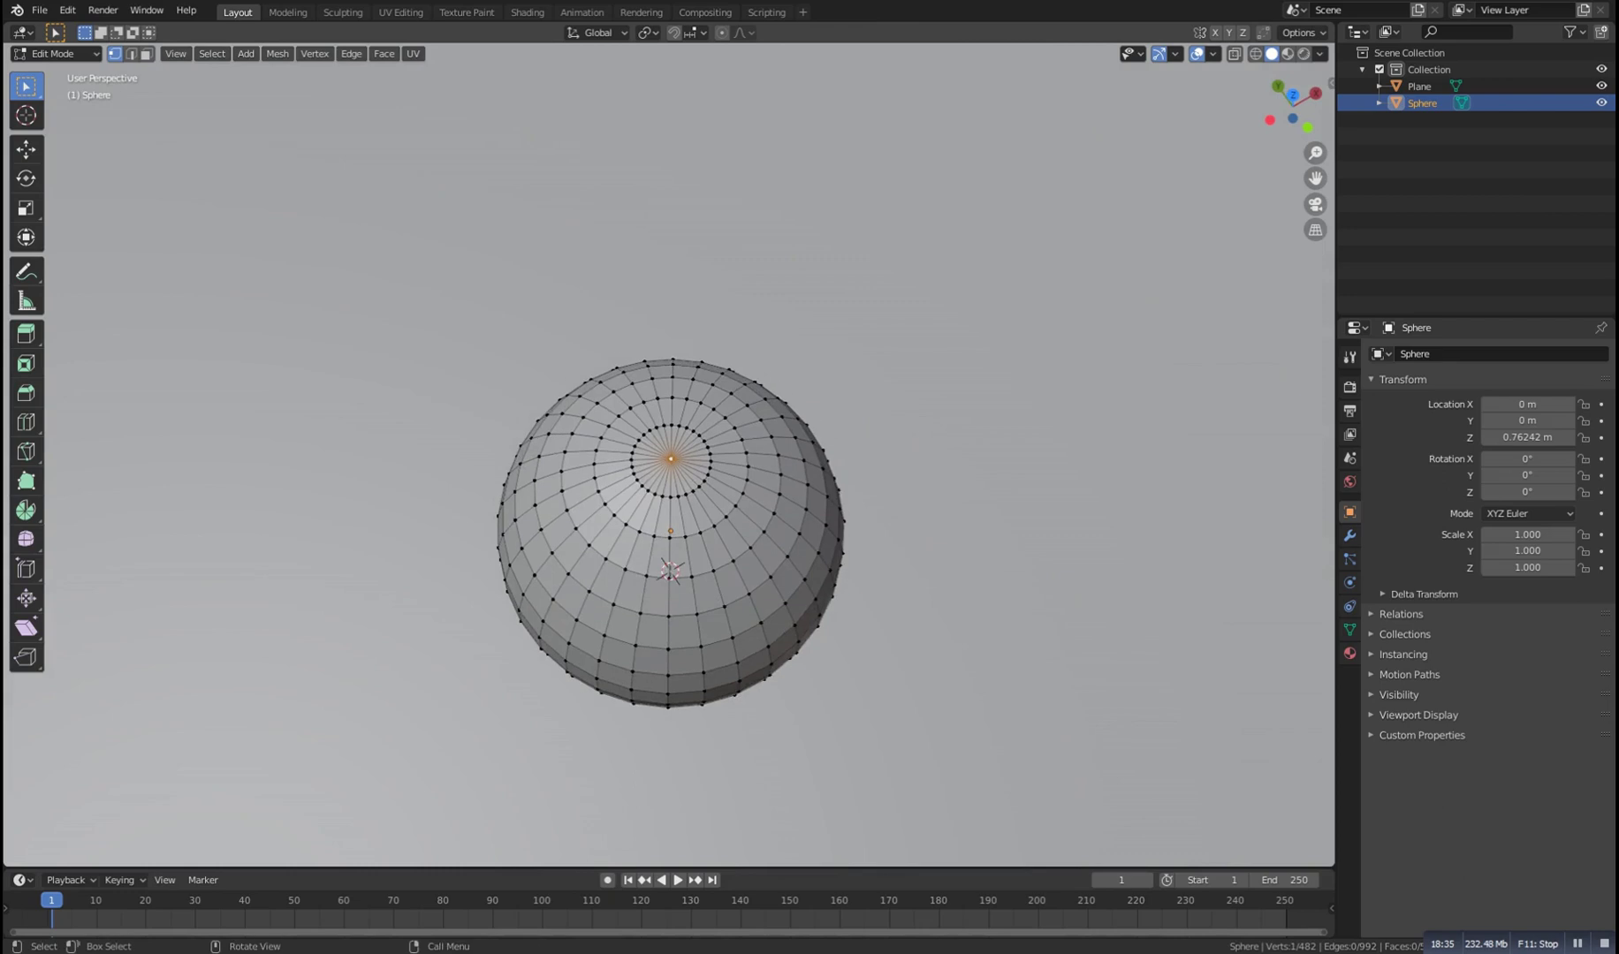
pyautogui.scroll(4, 668, 530)
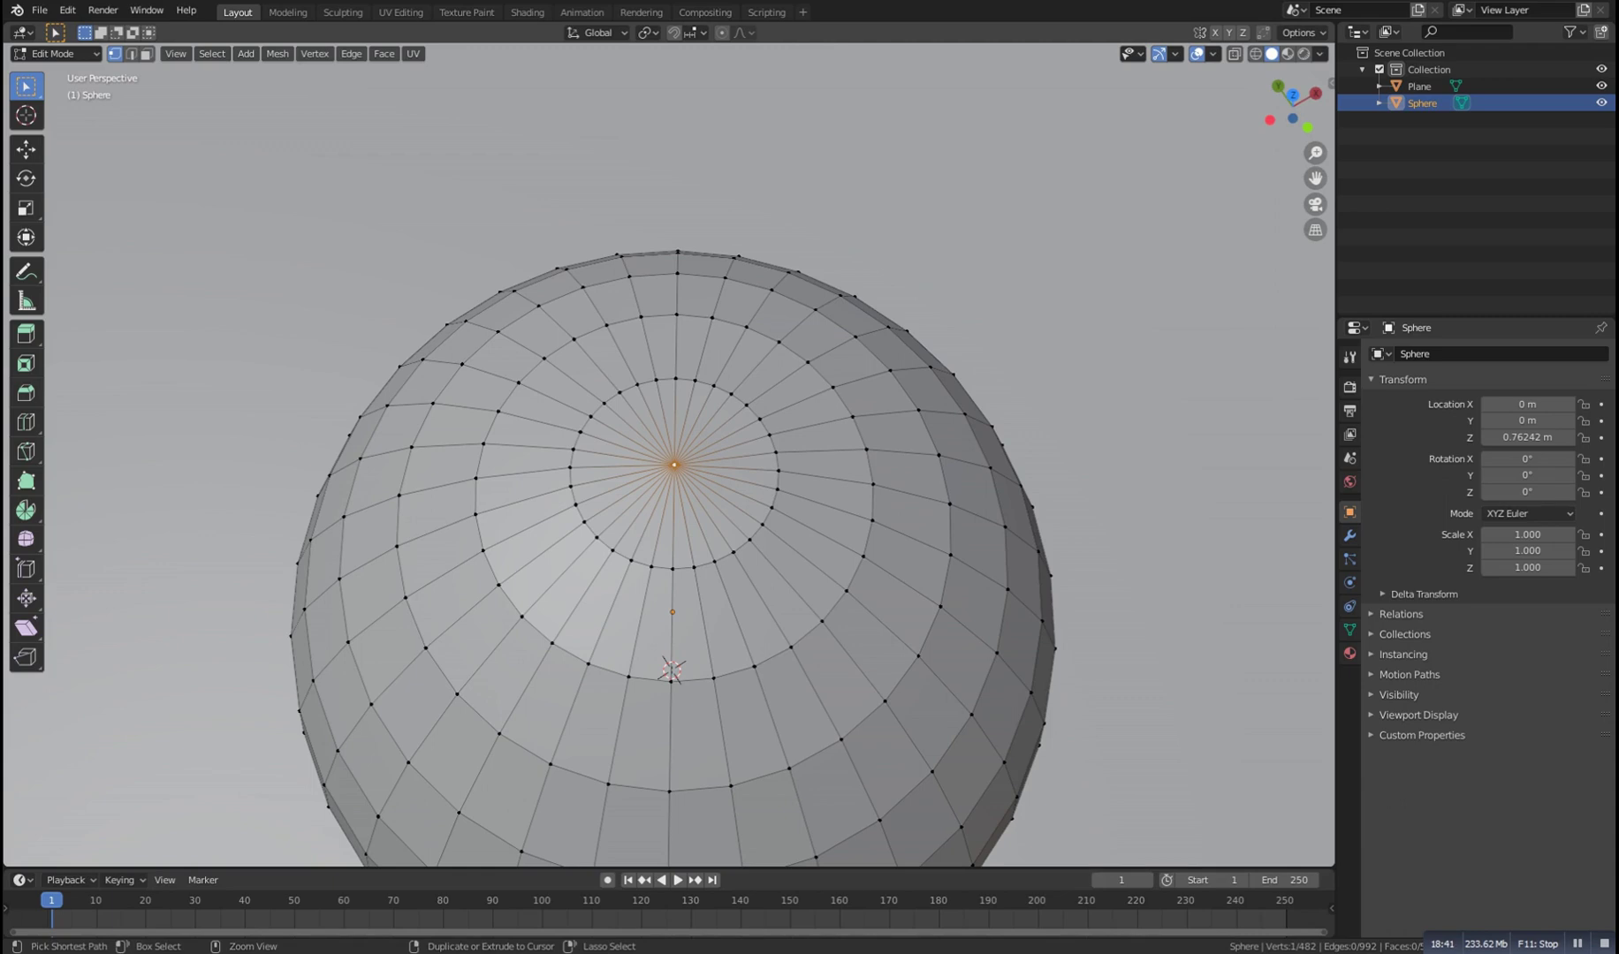
pyautogui.press('ctrl+KP_Add')
pyautogui.press('ctrl+KP_Add')
pyautogui.press('ctrl+KP_Add')
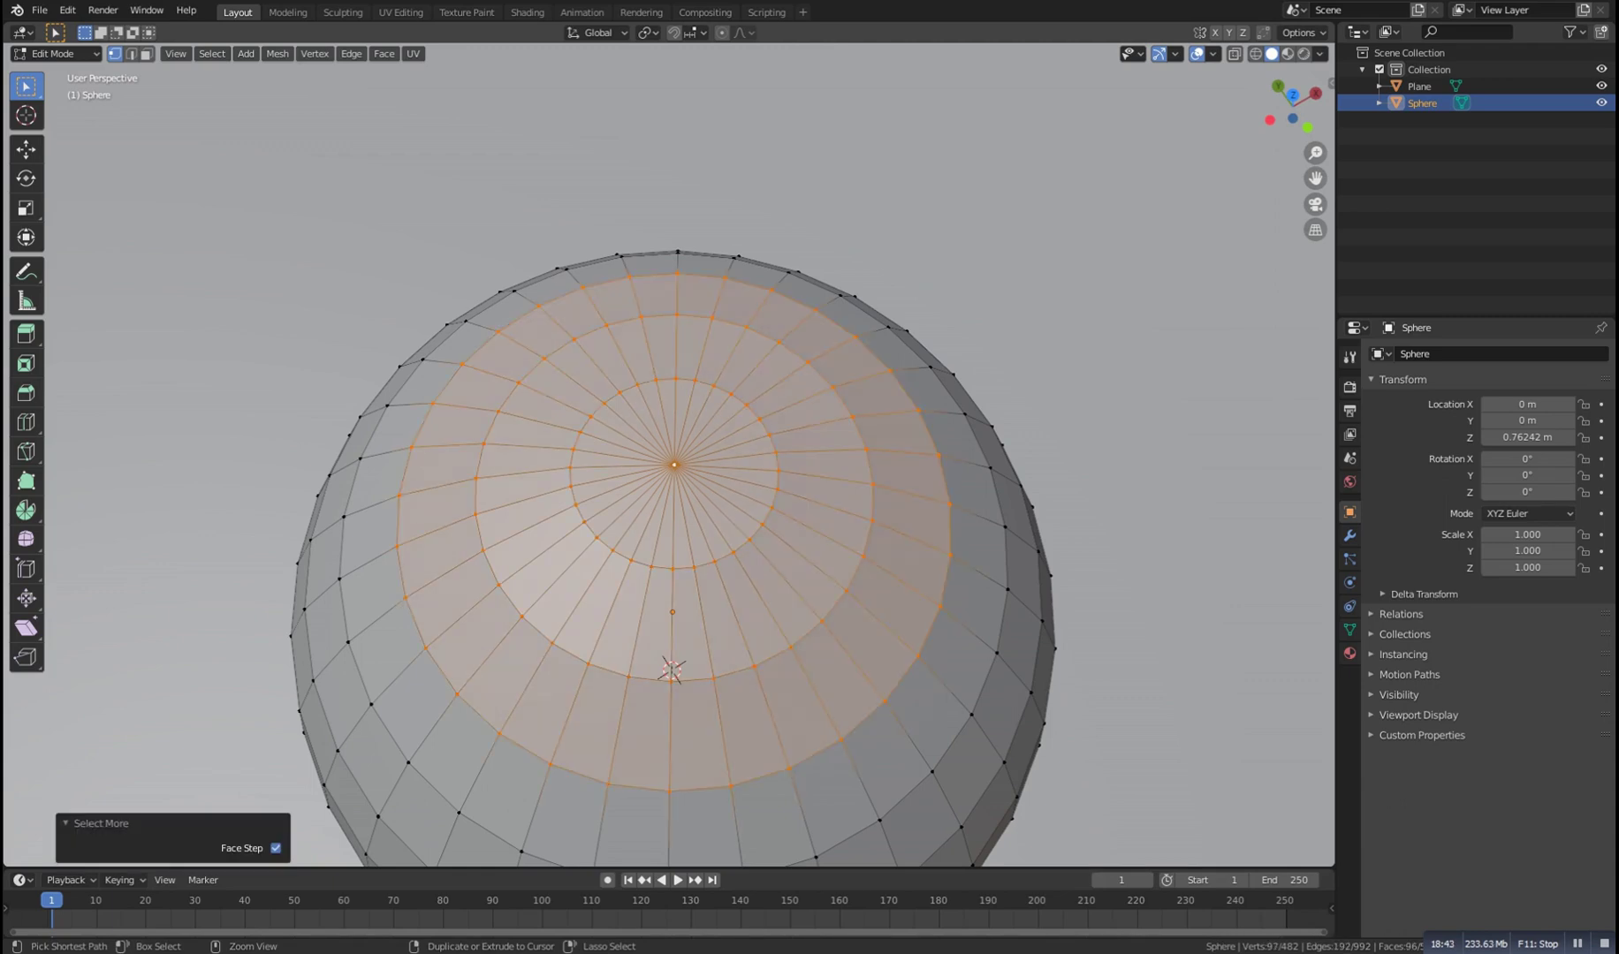
pyautogui.scroll(-3, 670, 455)
pyautogui.press('ctrl+KP_Add')
pyautogui.press('ctrl+KP_Add')
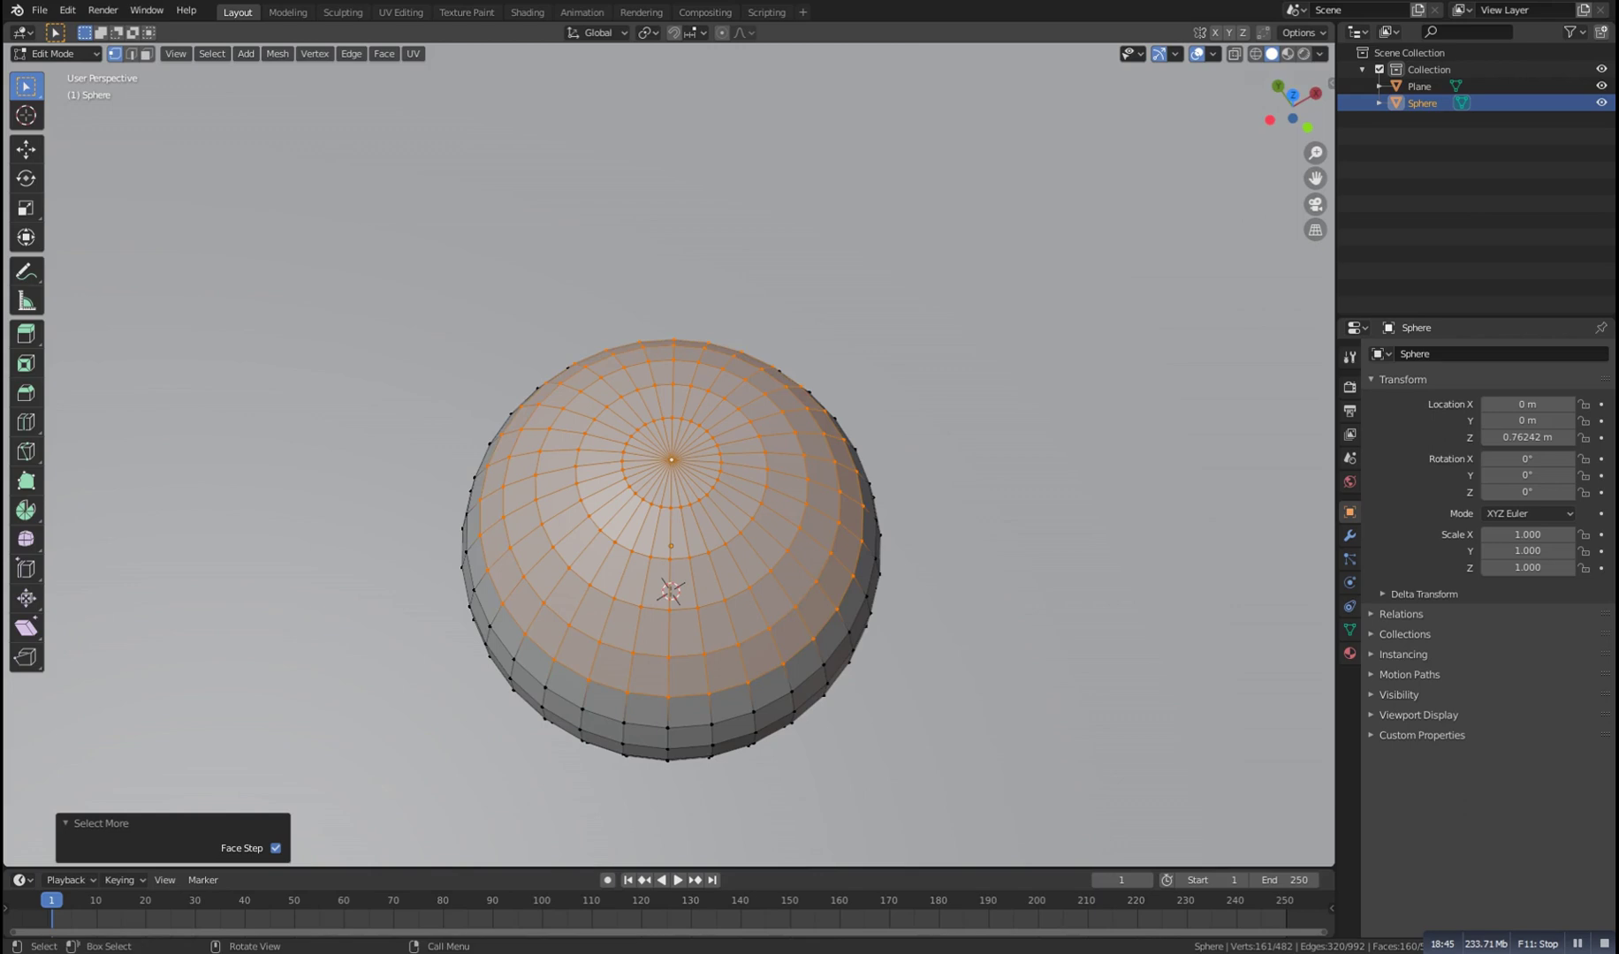
# Shrink the sphere's selection toward the pole, grow it again past the equator to eight rings, and leave Edit Mode
pyautogui.scroll(-3, 670, 455)
pyautogui.moveTo(669, 455); pyautogui.dragTo(714, 408, button='middle')
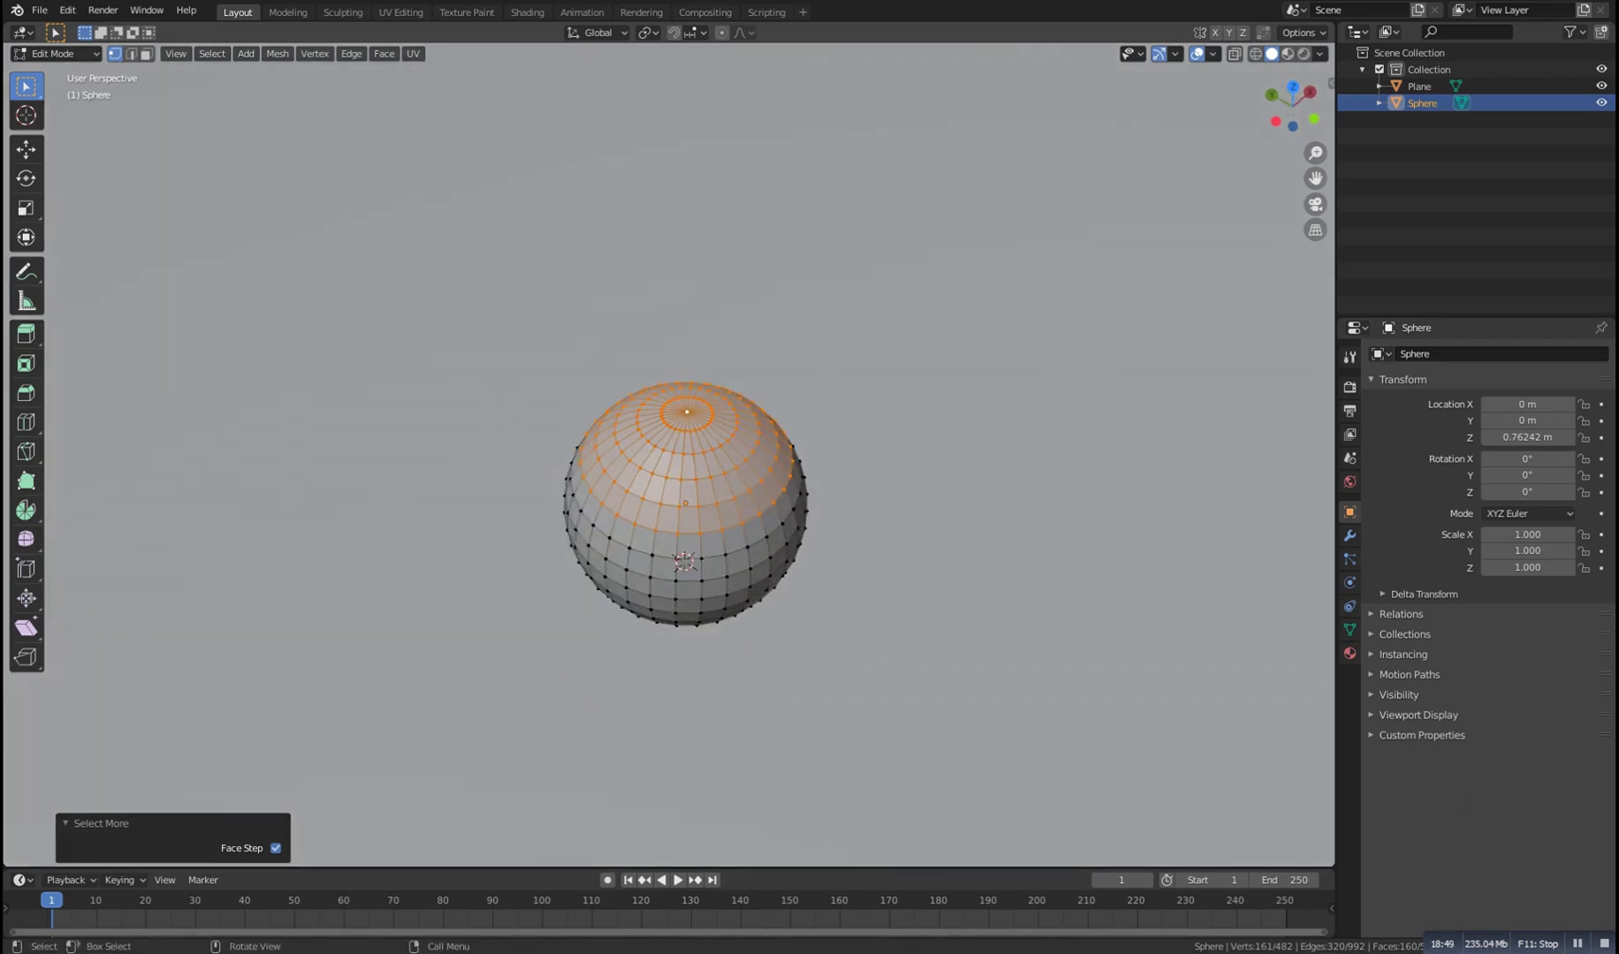
pyautogui.press('ctrl+KP_Subtract')
pyautogui.press('ctrl+KP_Subtract')
pyautogui.press('ctrl+KP_Subtract')
pyautogui.press('ctrl+KP_Add')
pyautogui.press('ctrl+KP_Add')
pyautogui.press('ctrl+KP_Add')
pyautogui.press('ctrl+KP_Add')
pyautogui.press('ctrl+KP_Add')
pyautogui.press('ctrl+KP_Add')
pyautogui.press('ctrl+KP_Add')
pyautogui.press('ctrl+KP_Add')
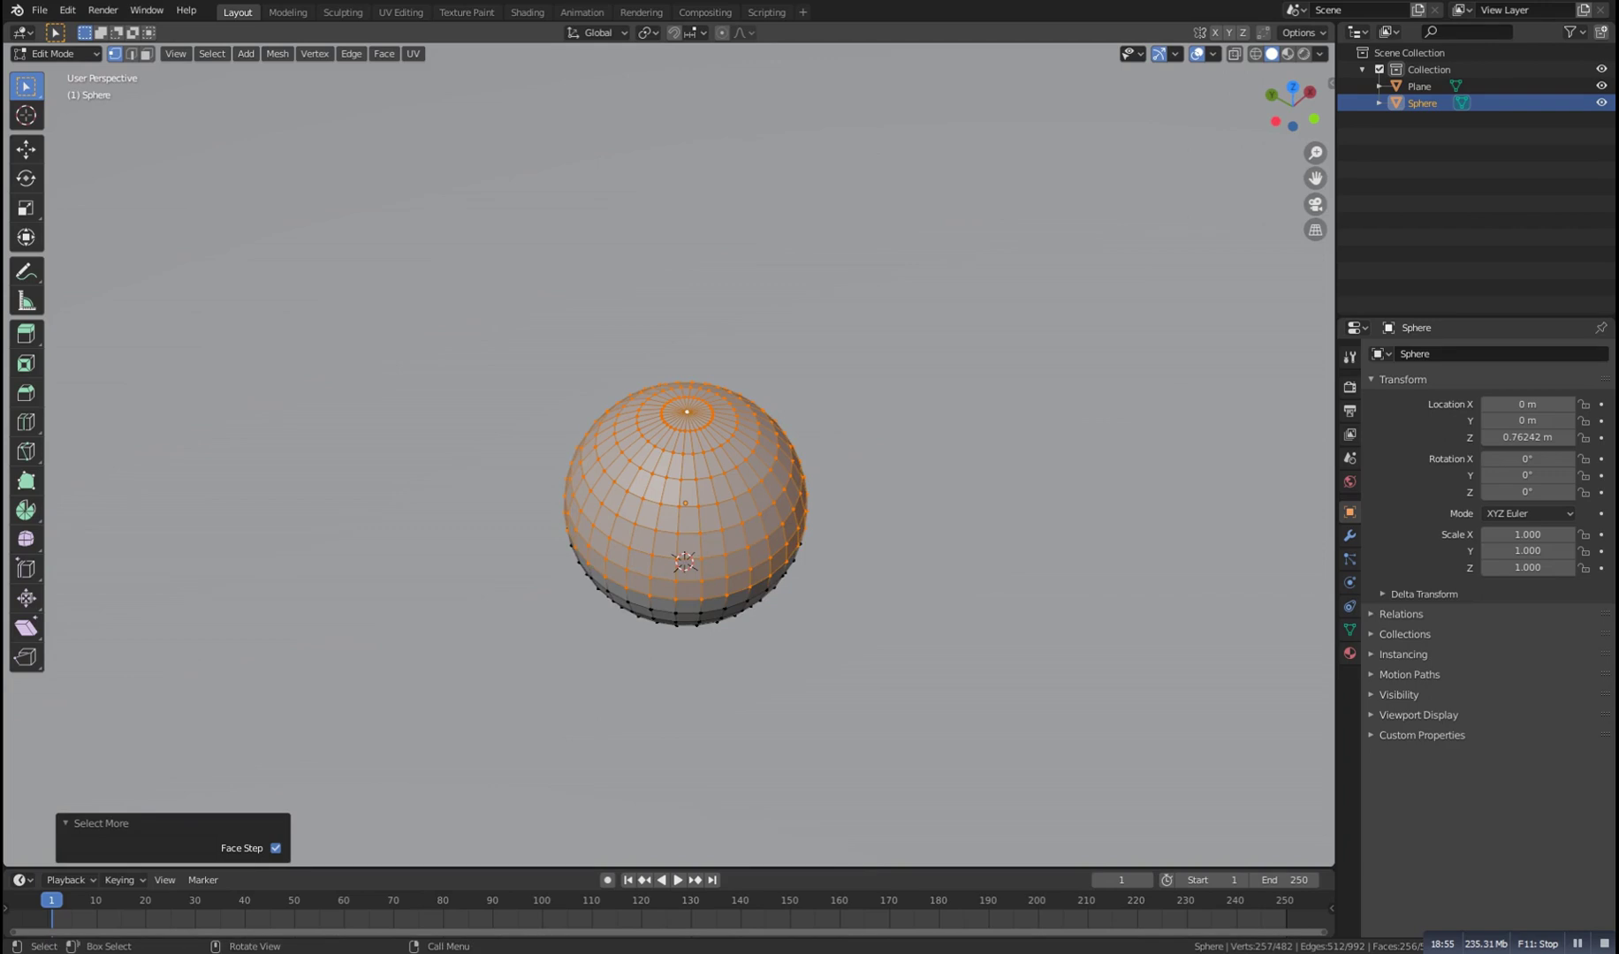
pyautogui.press('Tab')
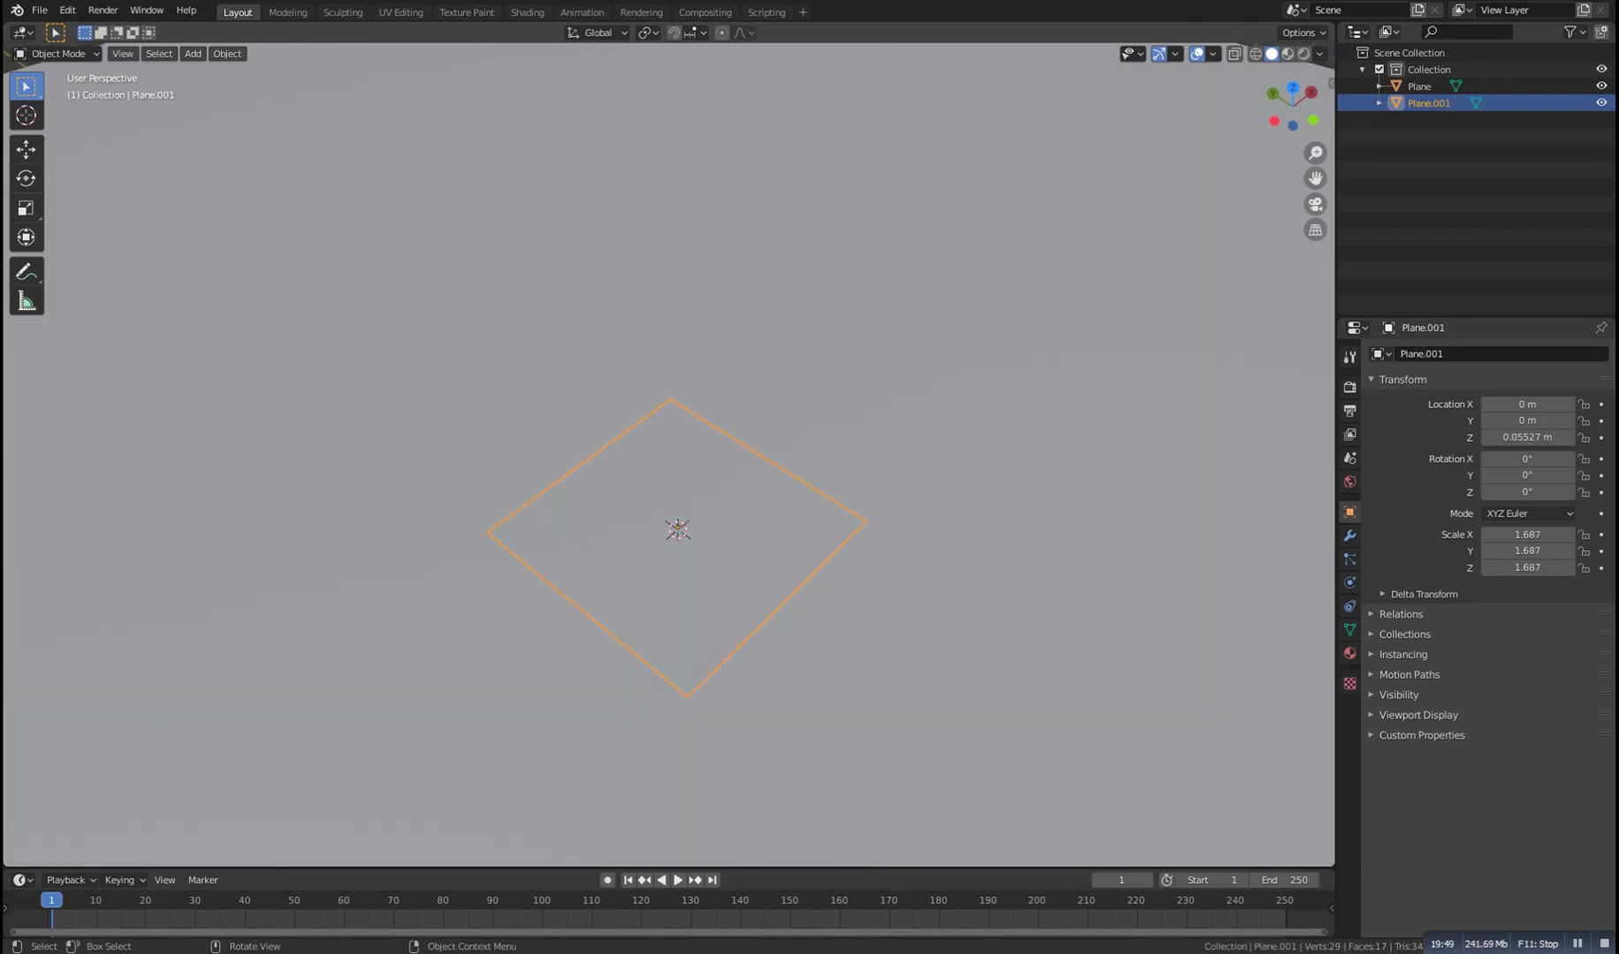
# In Edit Mode, select all faces of the subdivided plane Plane.001 and apply Checker Deselect
pyautogui.press('Tab')
pyautogui.hotkey('alt', 'a')
pyautogui.moveTo(669, 455); pyautogui.dragTo(749, 429, button='middle')
pyautogui.press('a')
pyautogui.scroll(2, 748, 402)
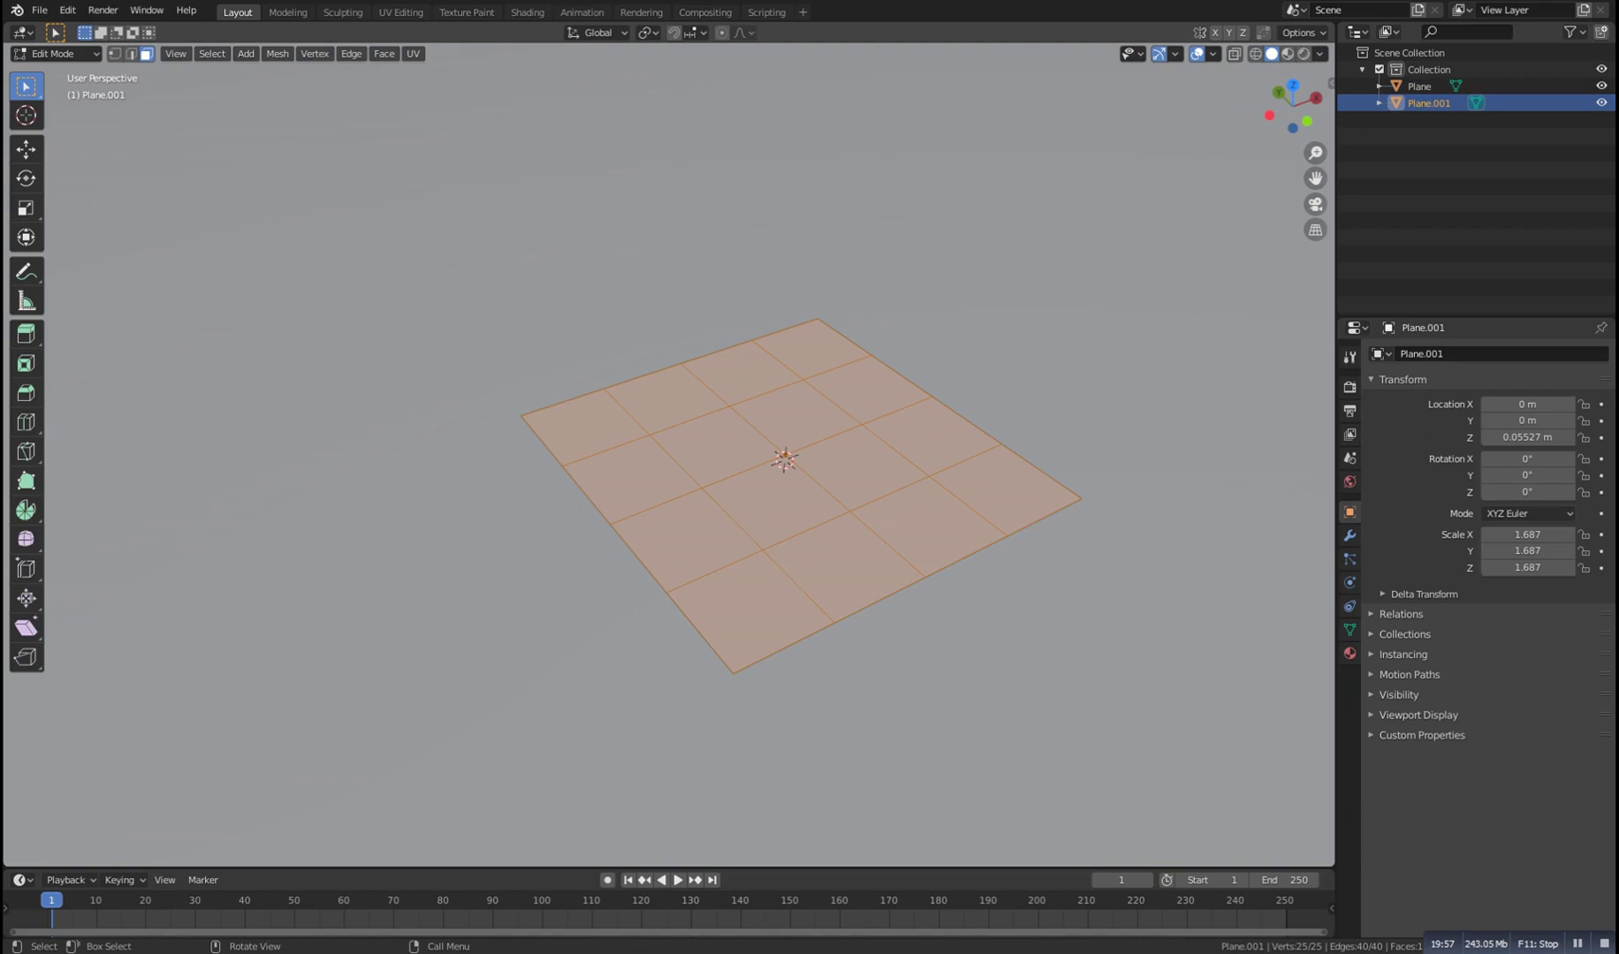
pyautogui.keyDown('shift'); pyautogui.moveTo(784, 442); pyautogui.dragTo(726, 458, button='middle'); pyautogui.keyUp('shift')
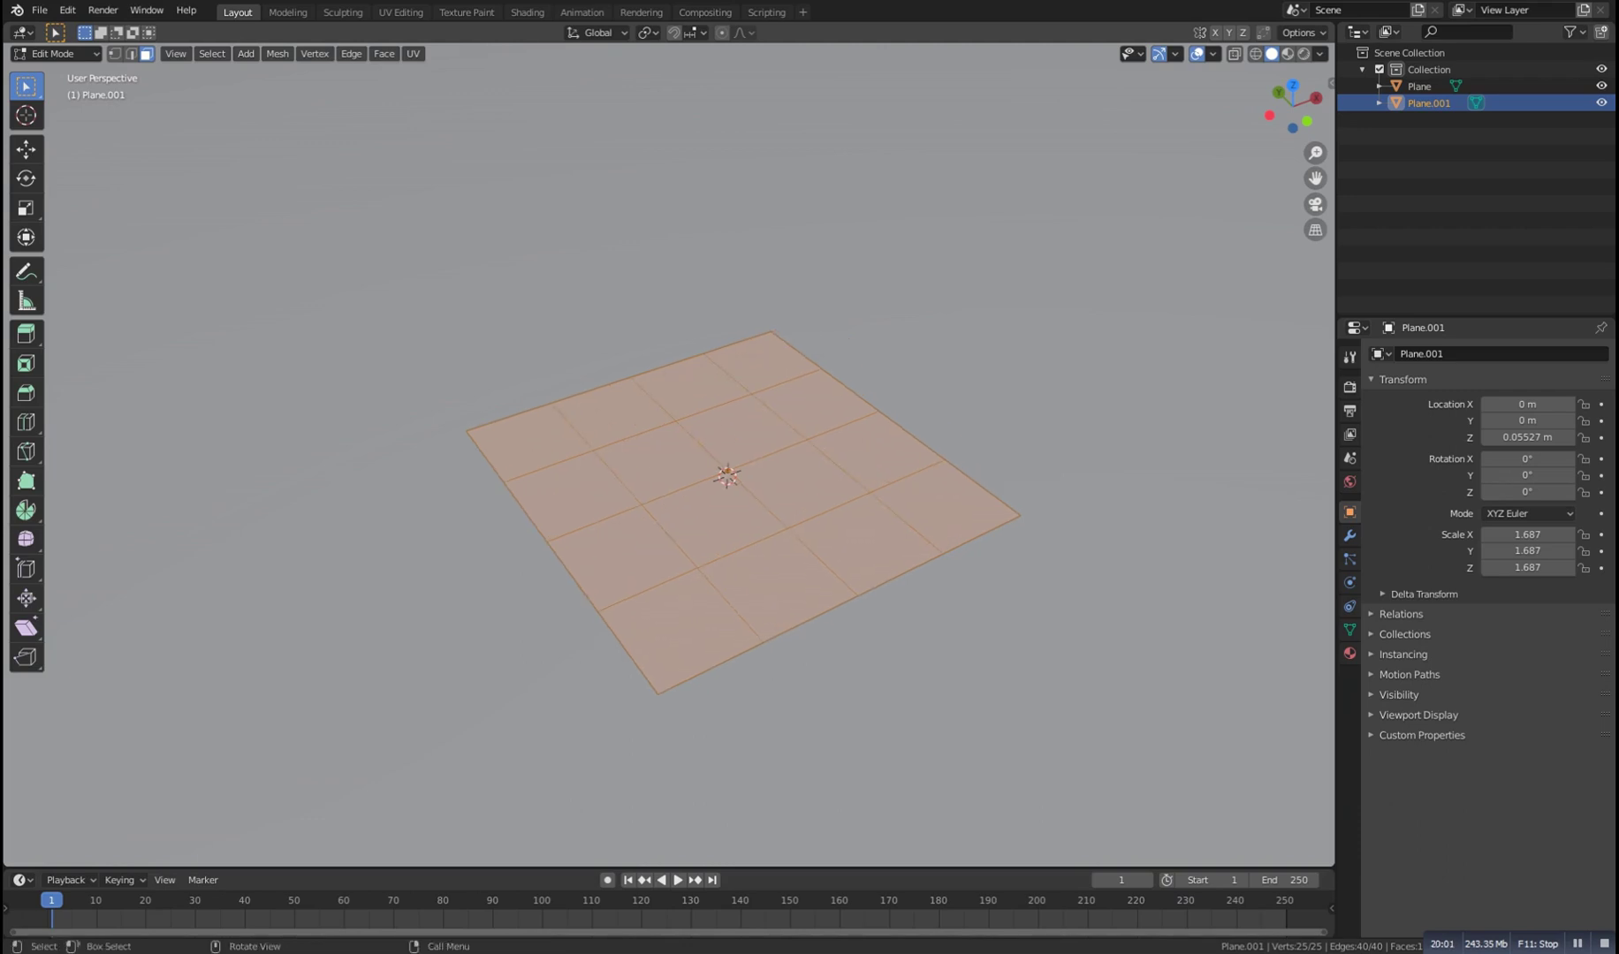
pyautogui.press('F3')
pyautogui.write('c')
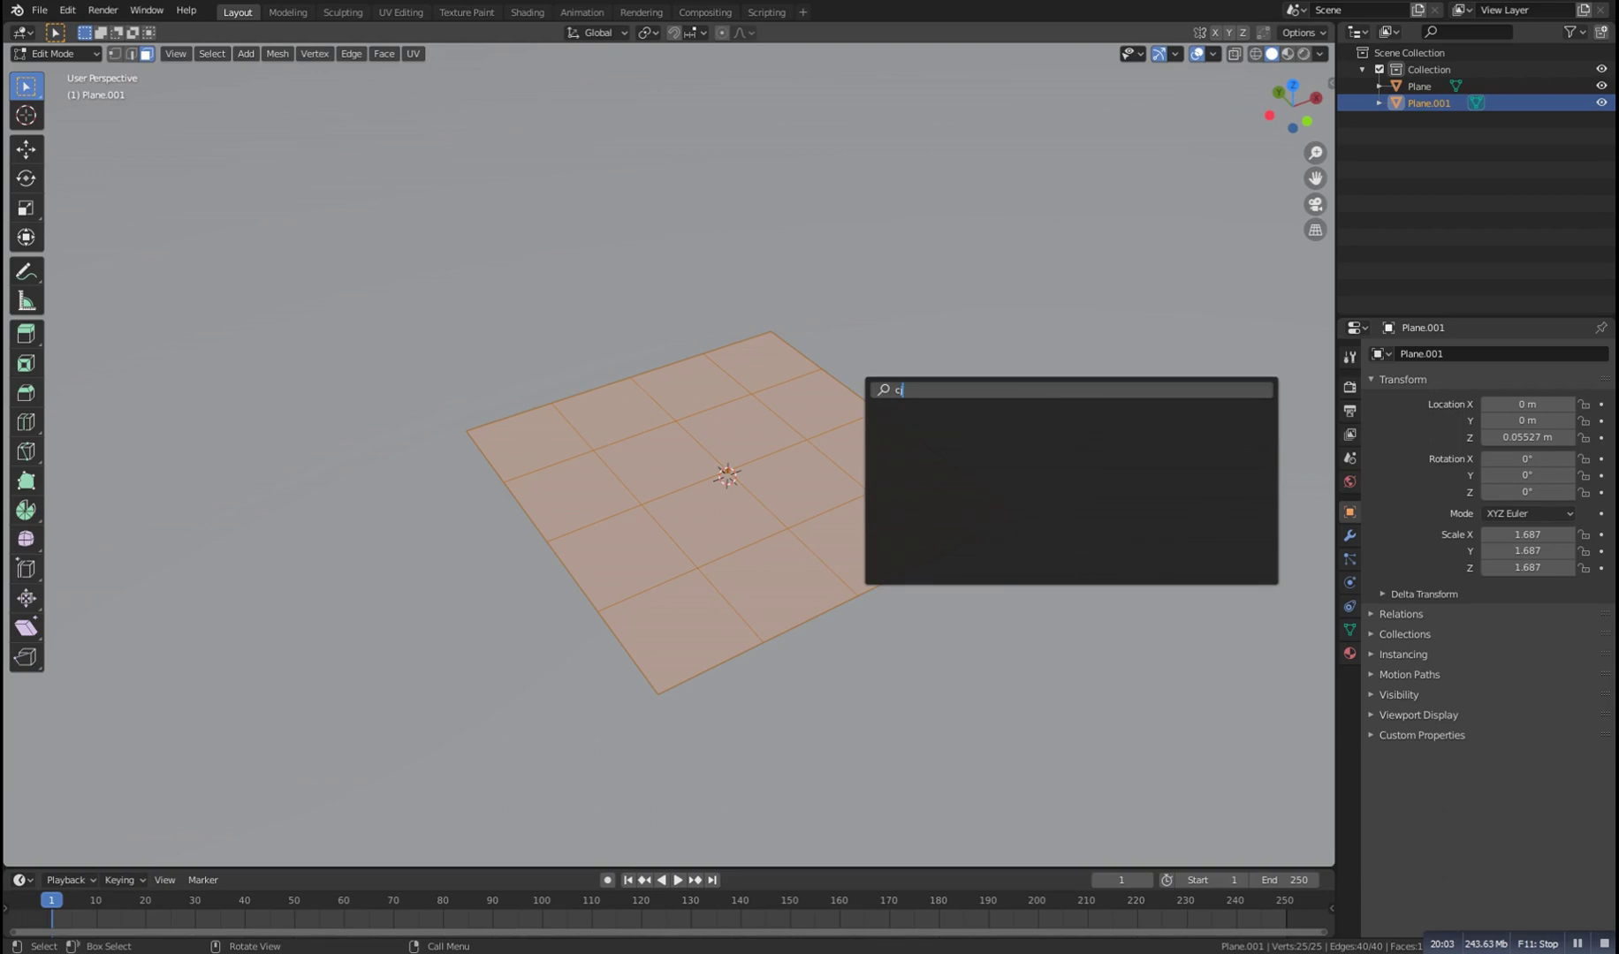
pyautogui.write('he')
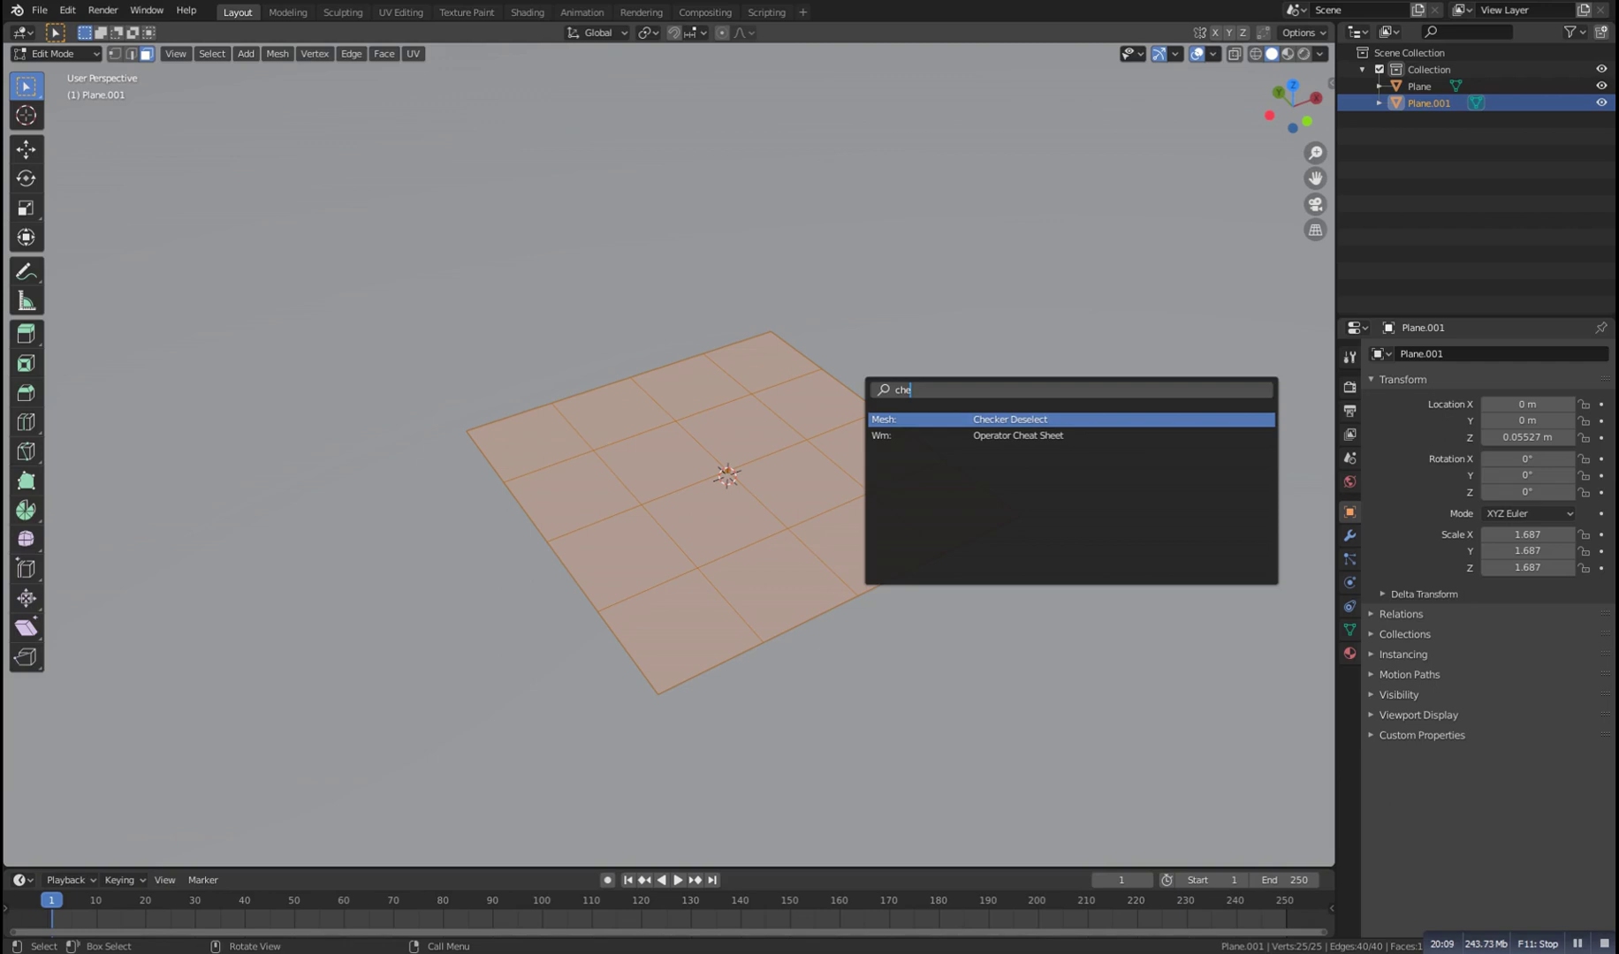
pyautogui.press('Return')
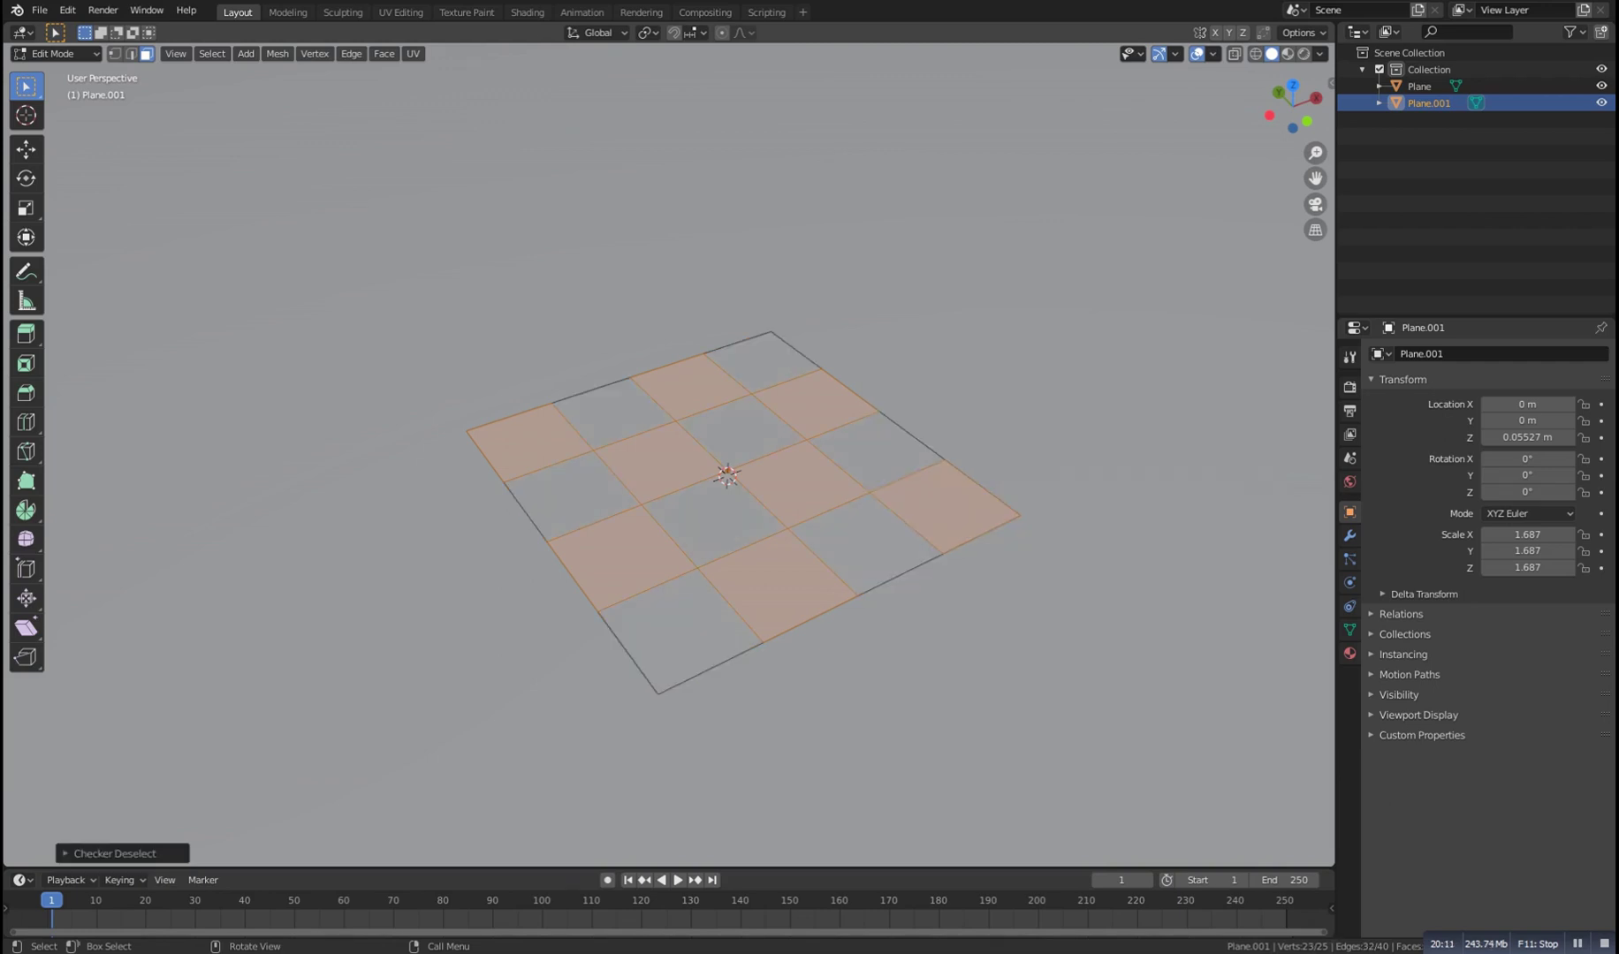
# Extrude the plane's checkered faces upward into separate blocks and leave Edit Mode
pyautogui.moveTo(724, 495); pyautogui.dragTo(694, 417, button='middle')
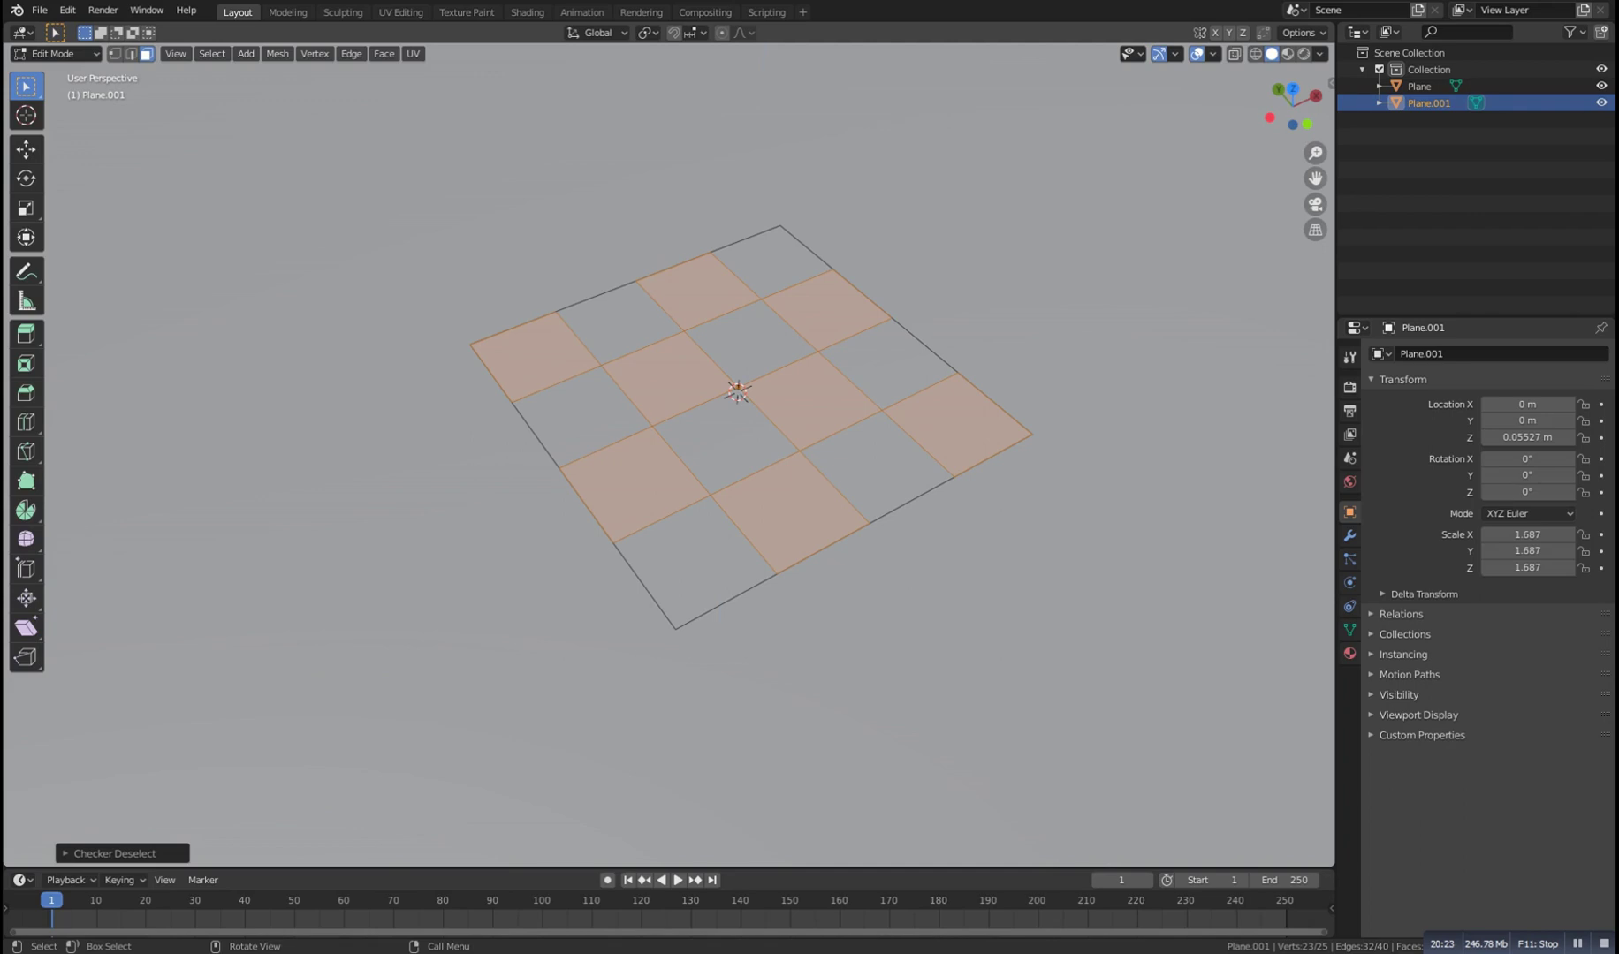
pyautogui.press('e')
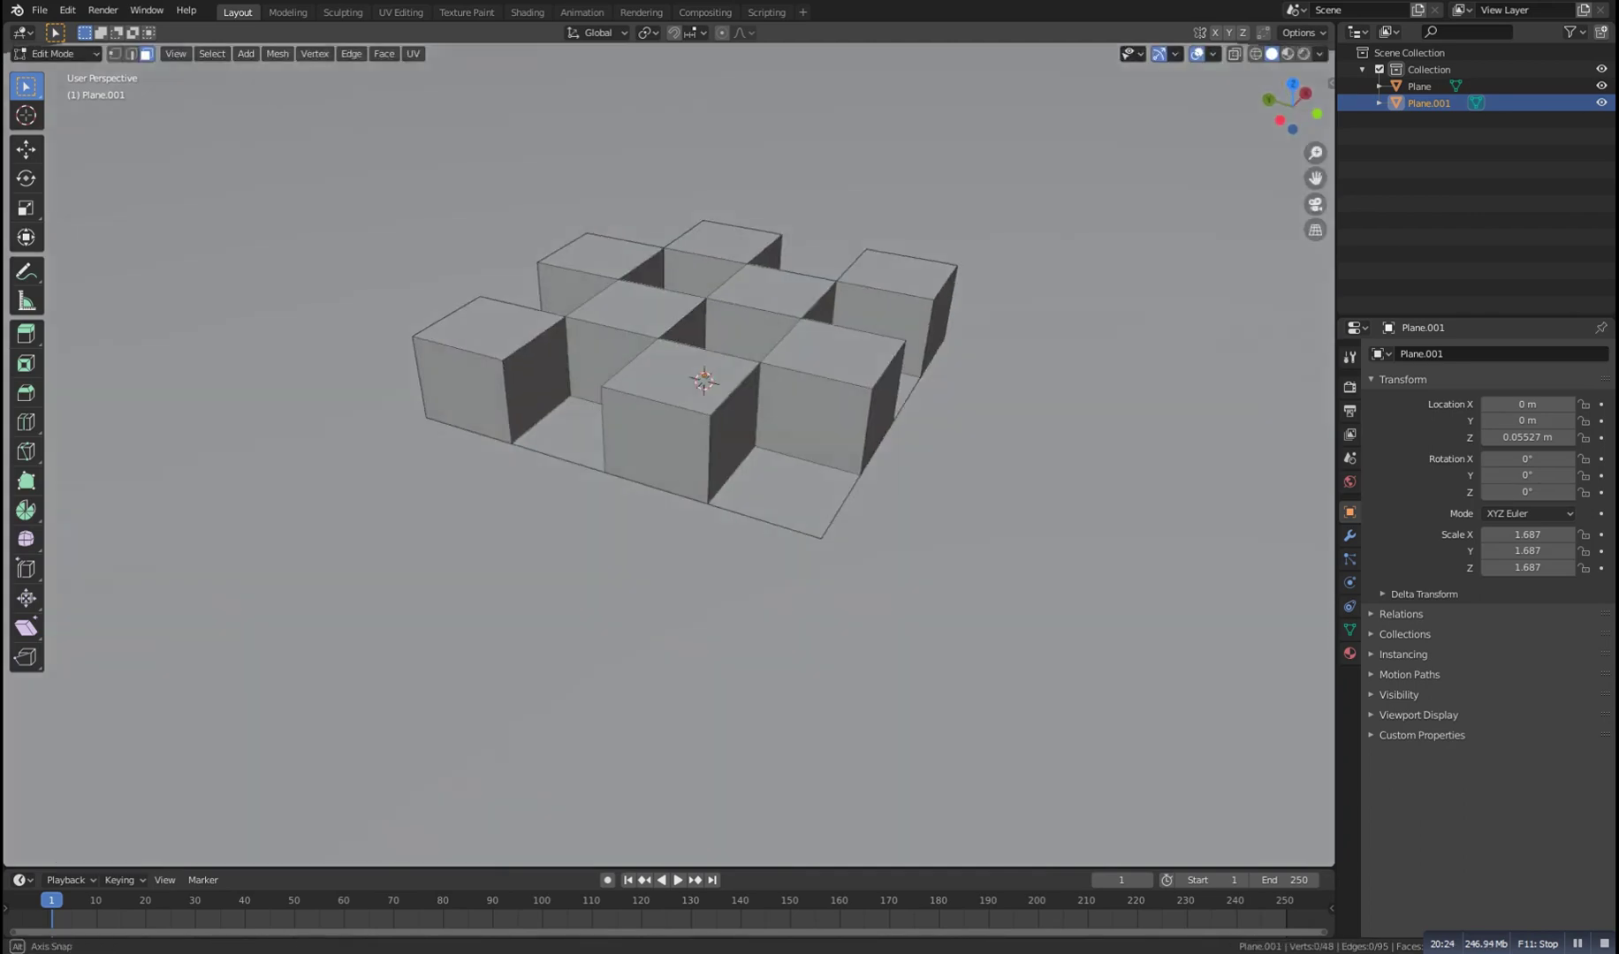
pyautogui.press('Tab')
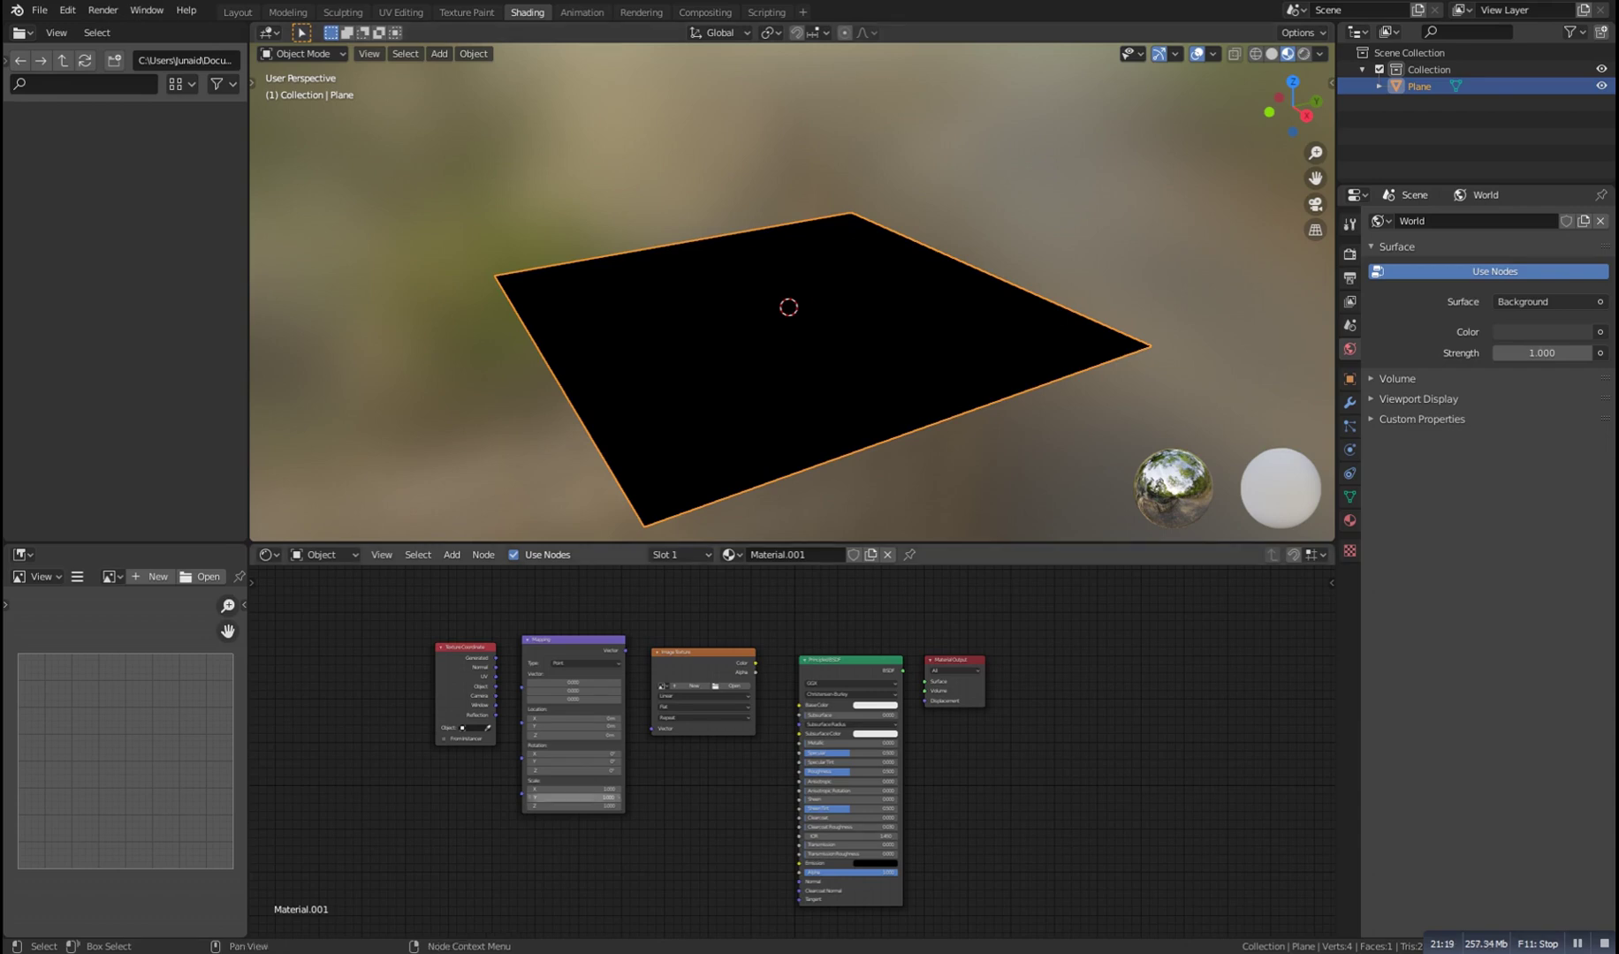
# Select all nodes of Material.001 and link them automatically, from Texture Coordinate through Mapping, Image Texture and Principled BSDF to Material Output
pyautogui.scroll(2, 595, 596)
pyautogui.scroll(-2, 559, 791)
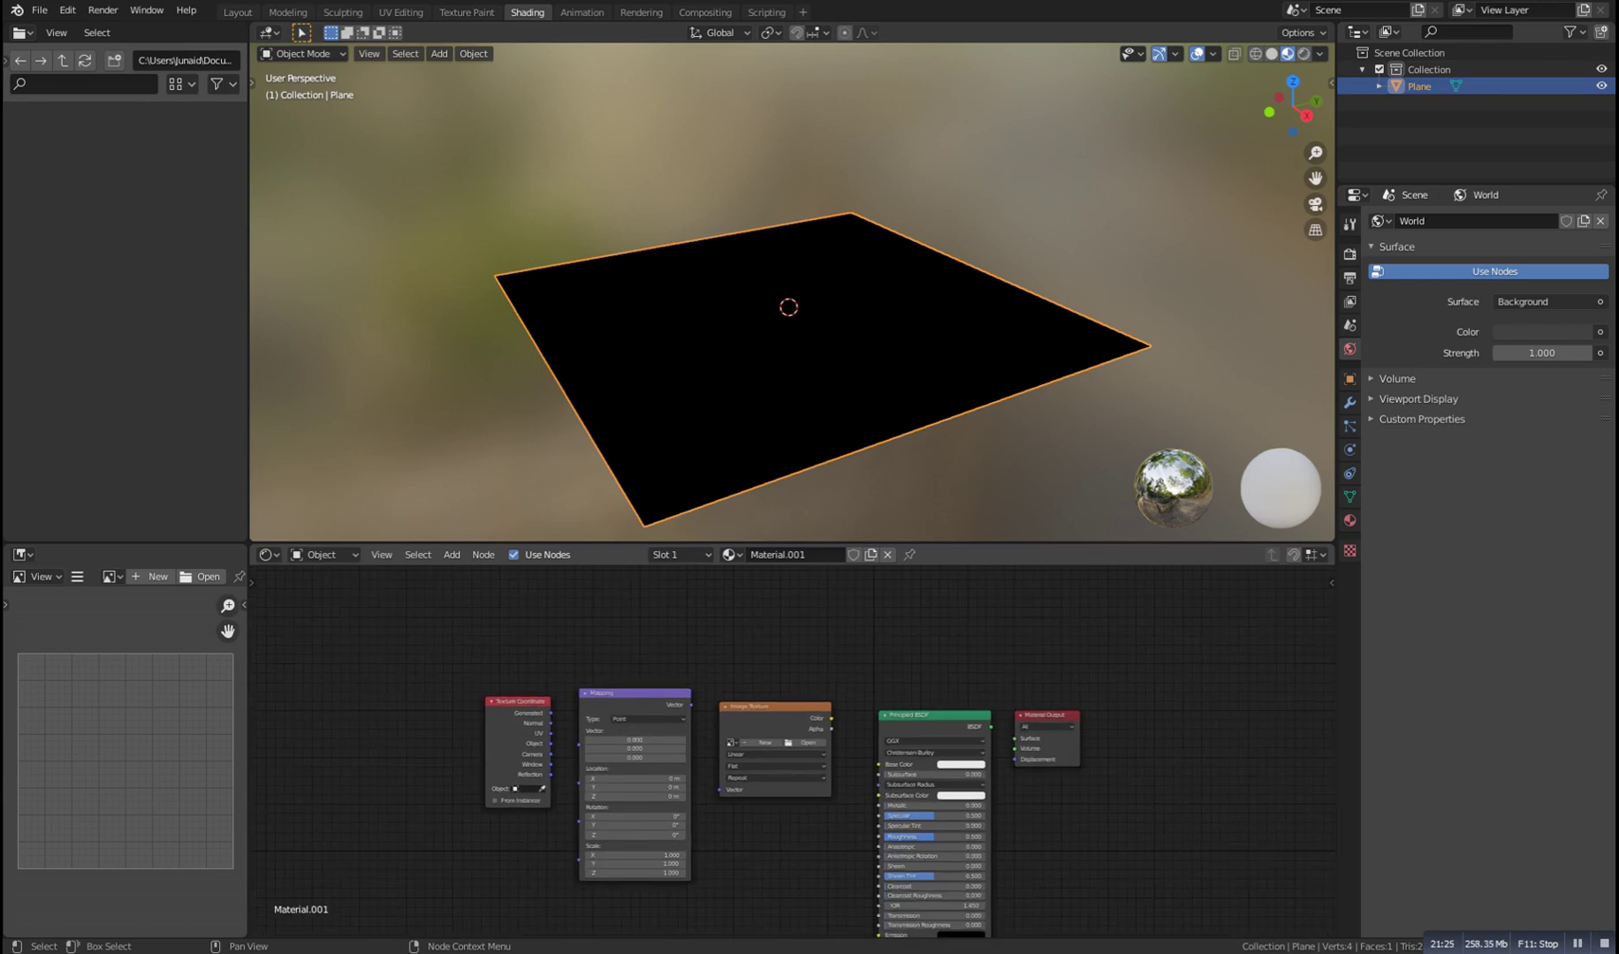
pyautogui.press('a')
pyautogui.press('f')
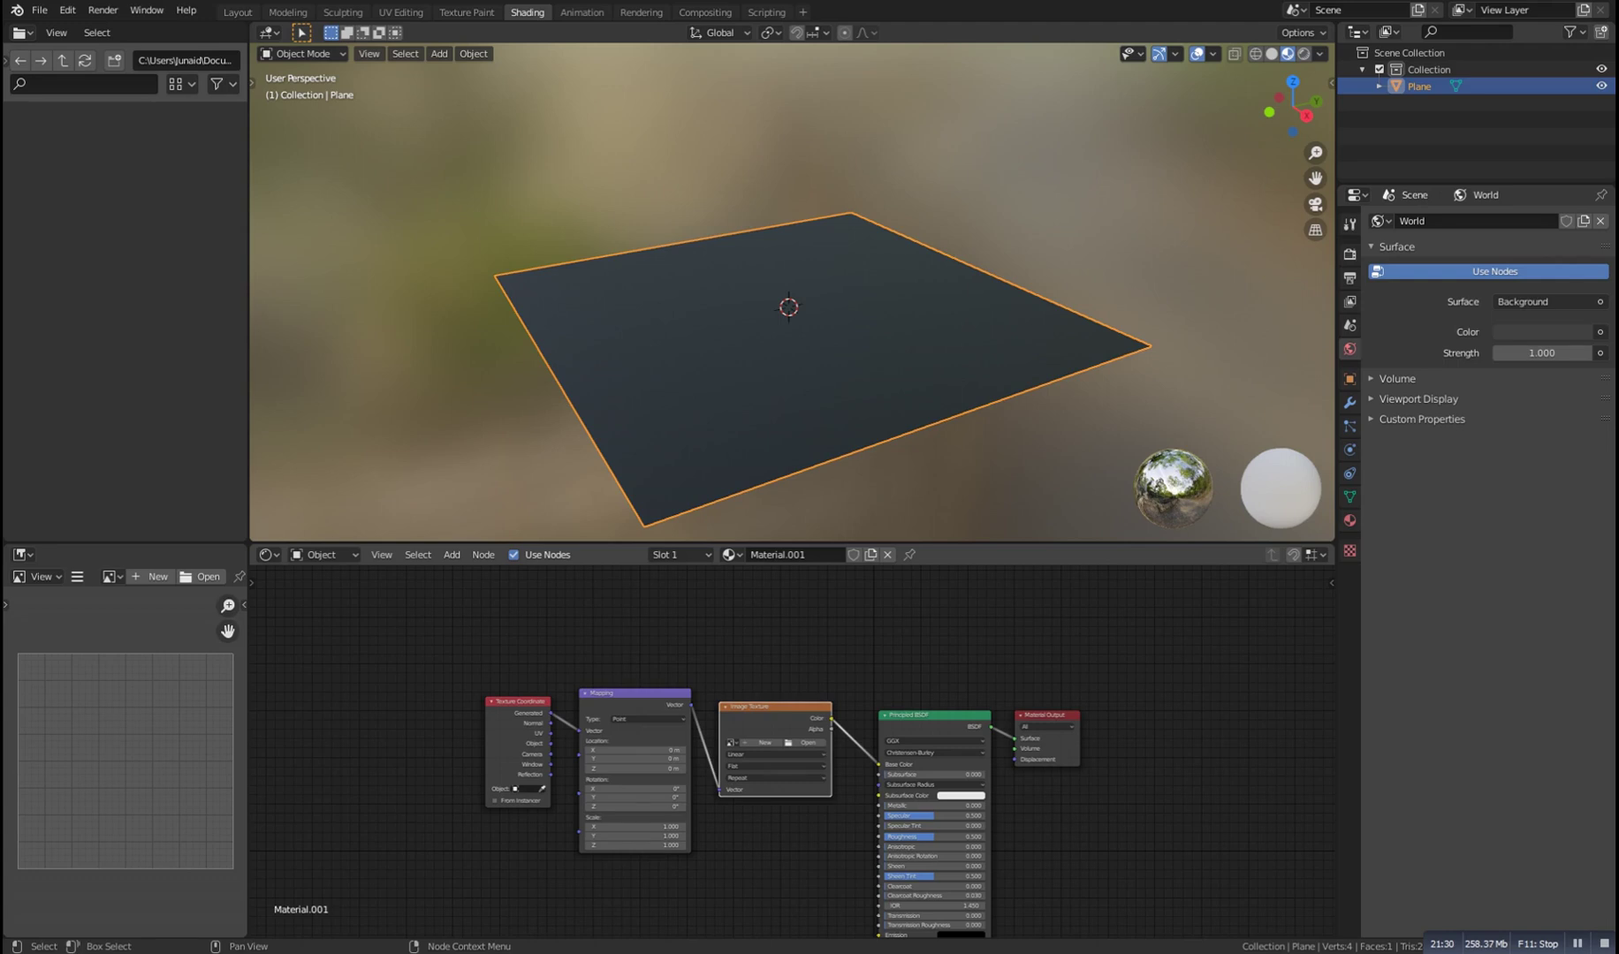
pyautogui.moveTo(895, 783); pyautogui.dragTo(789, 740, button='middle')
pyautogui.scroll(2, 789, 740)
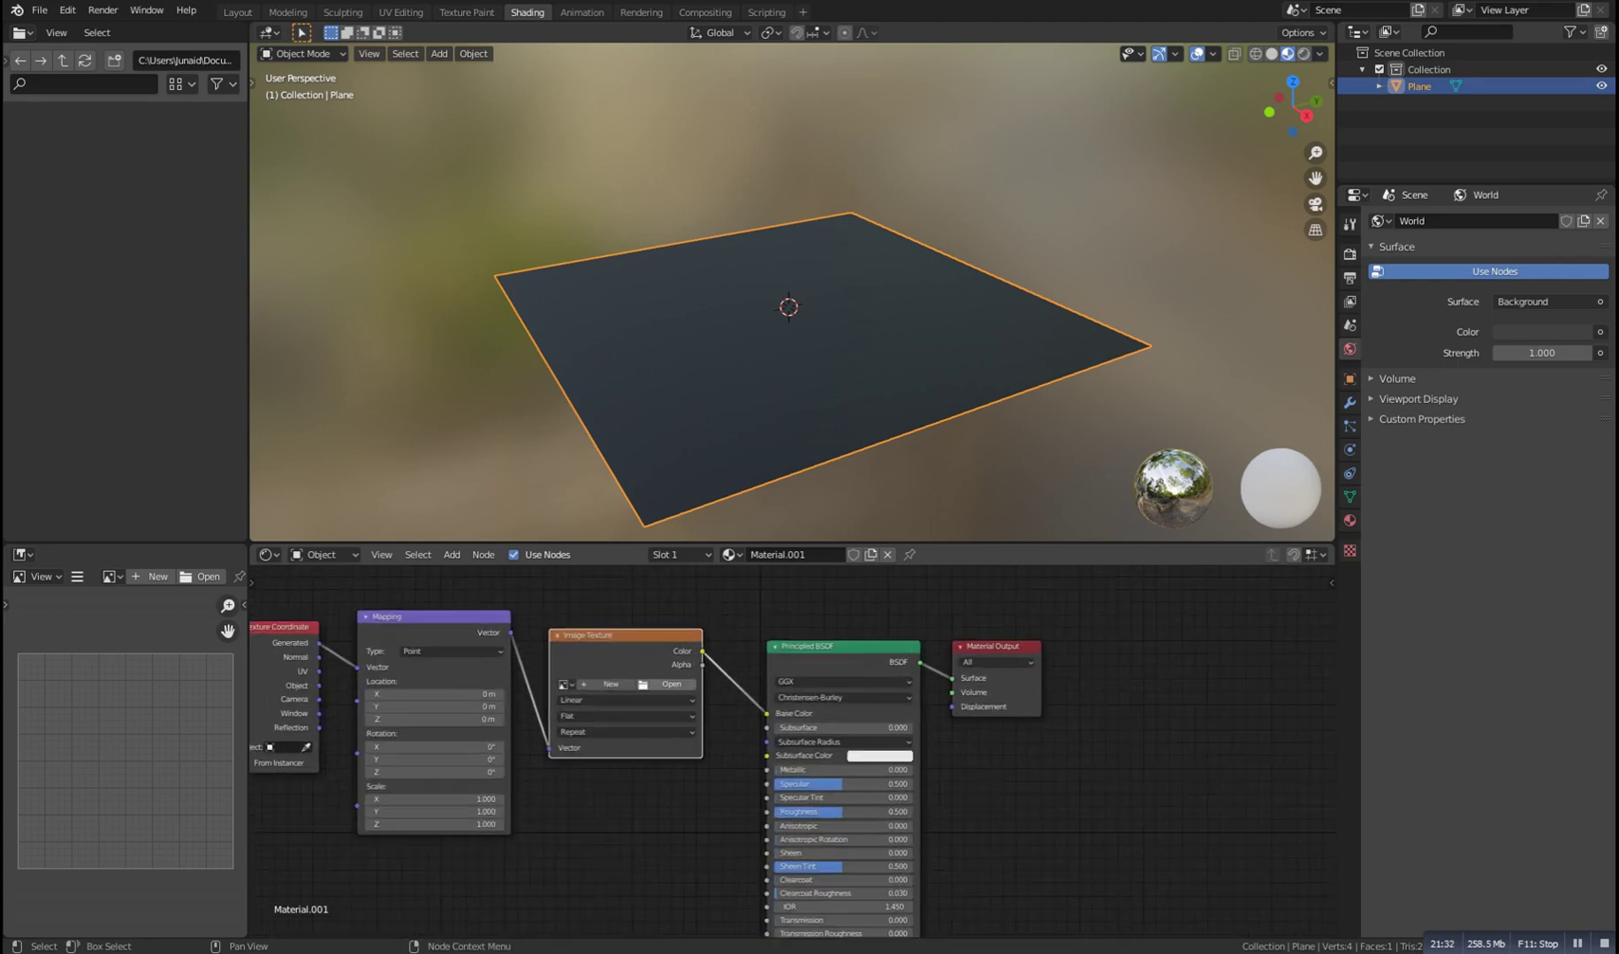
pyautogui.scroll(-1, 789, 740)
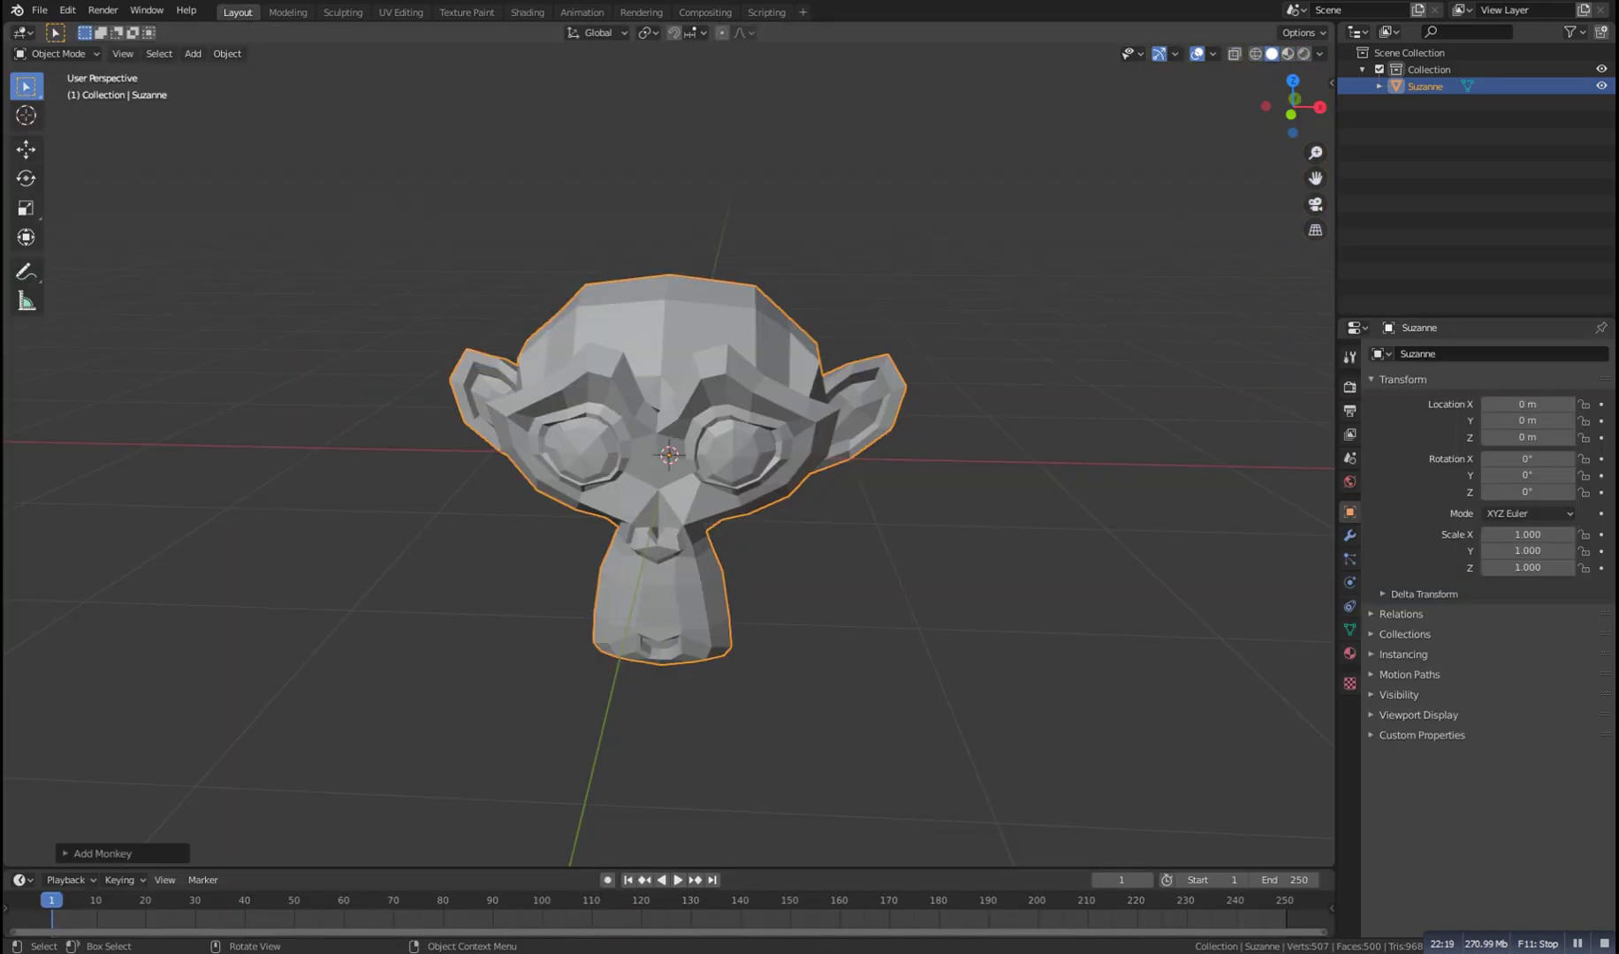
pyautogui.scroll(-4, 669, 455)
pyautogui.keyDown('alt'); pyautogui.moveTo(669, 455); pyautogui.dragTo(736, 470); pyautogui.keyUp('alt')
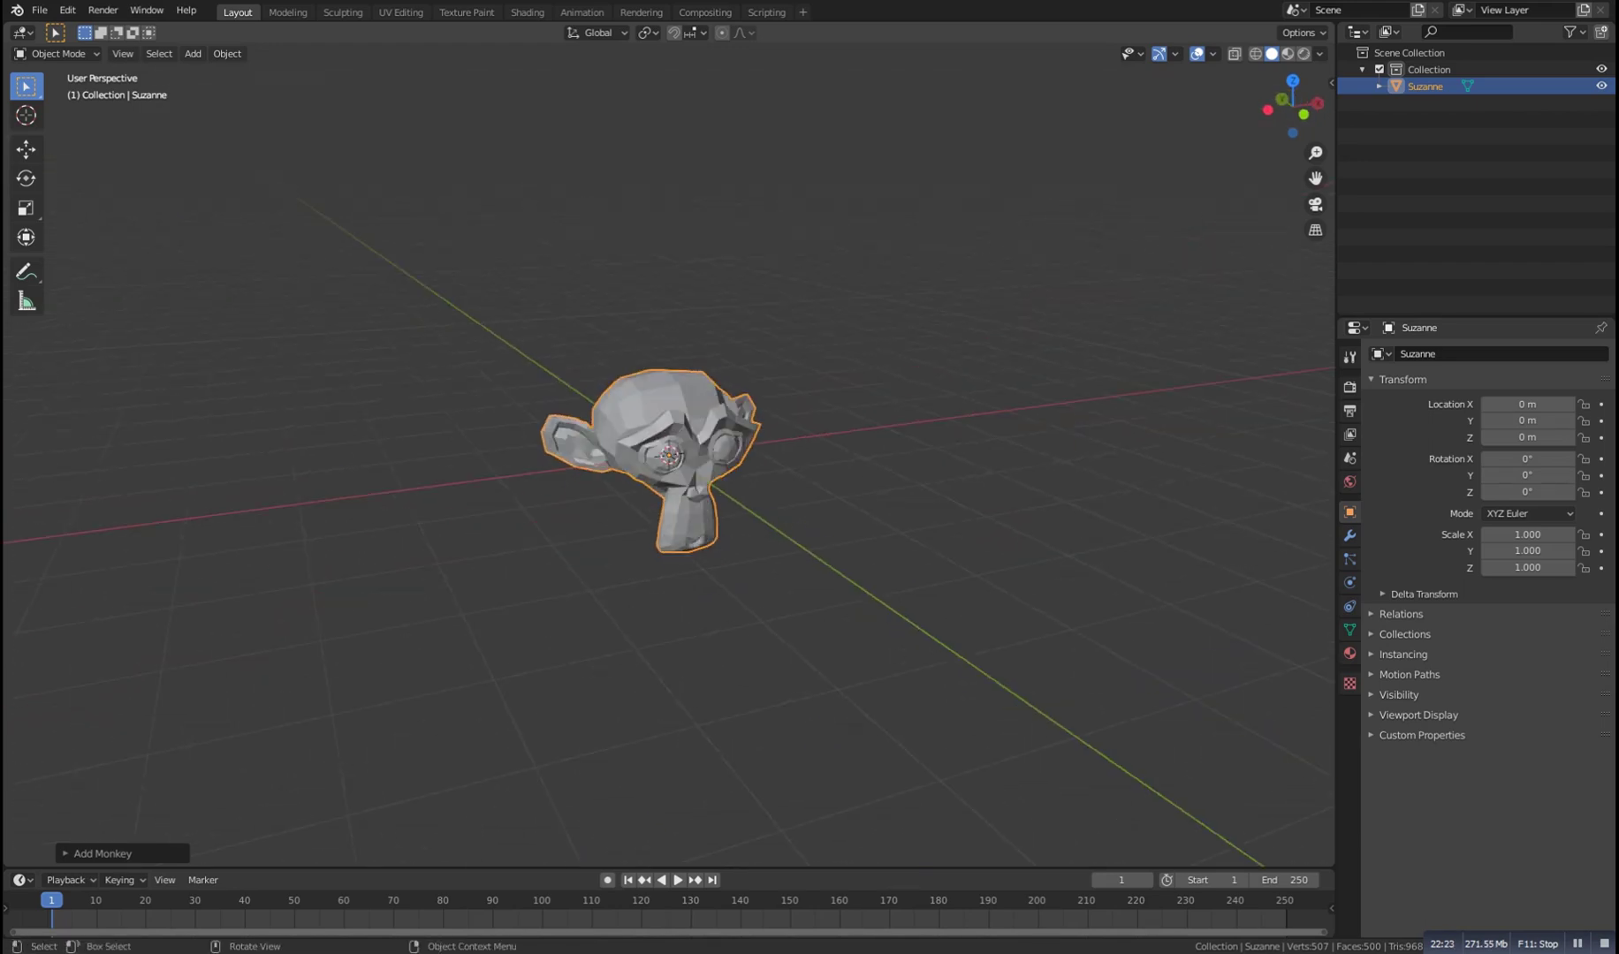
pyautogui.scroll(5, 669, 456)
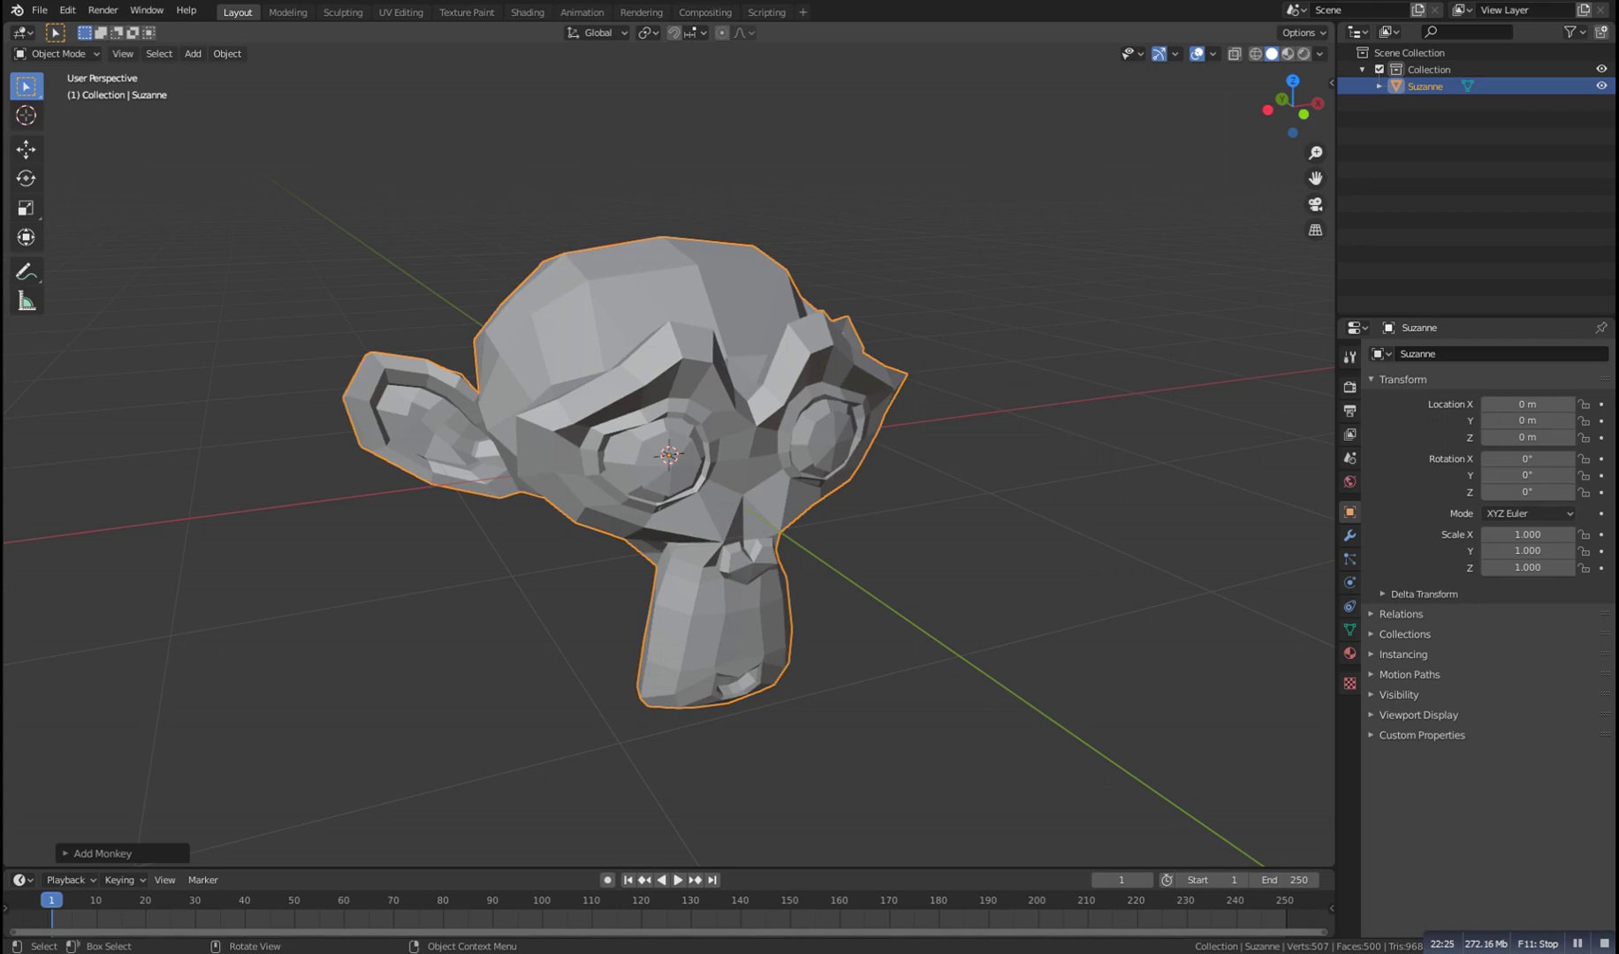
pyautogui.scroll(-3, 669, 455)
pyautogui.keyDown('alt'); pyautogui.moveTo(669, 455); pyautogui.dragTo(570, 424); pyautogui.keyUp('alt')
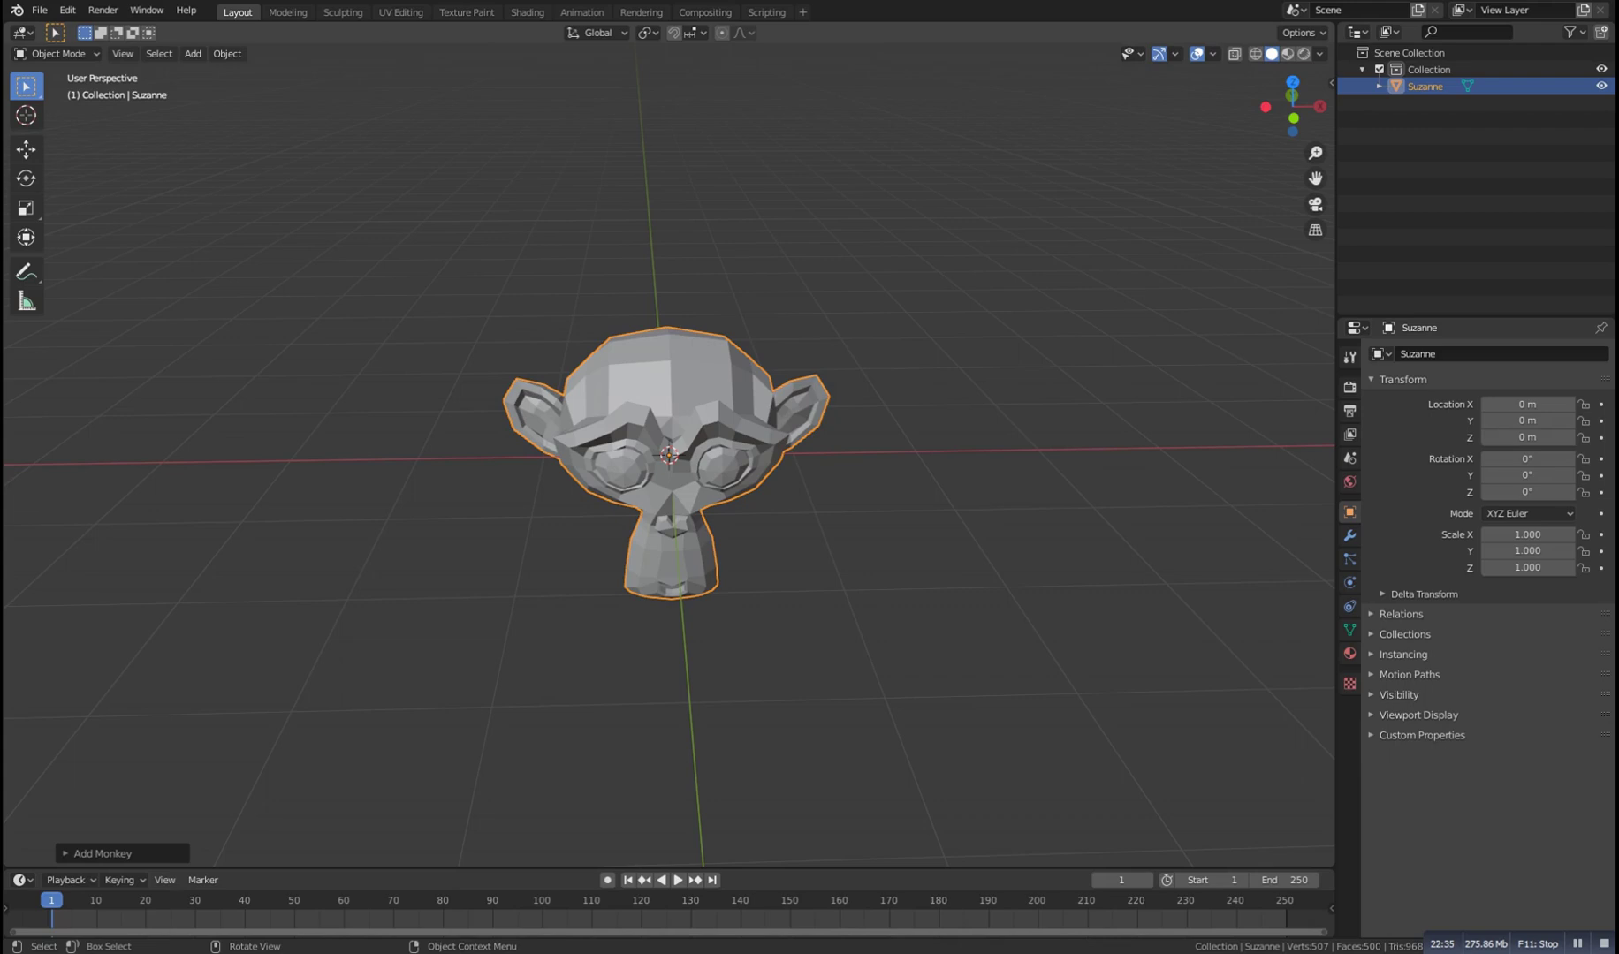
# Enable the Object: Cell Fracture add-on in the preferences, save them, and close the preferences window
pyautogui.click(67, 10)
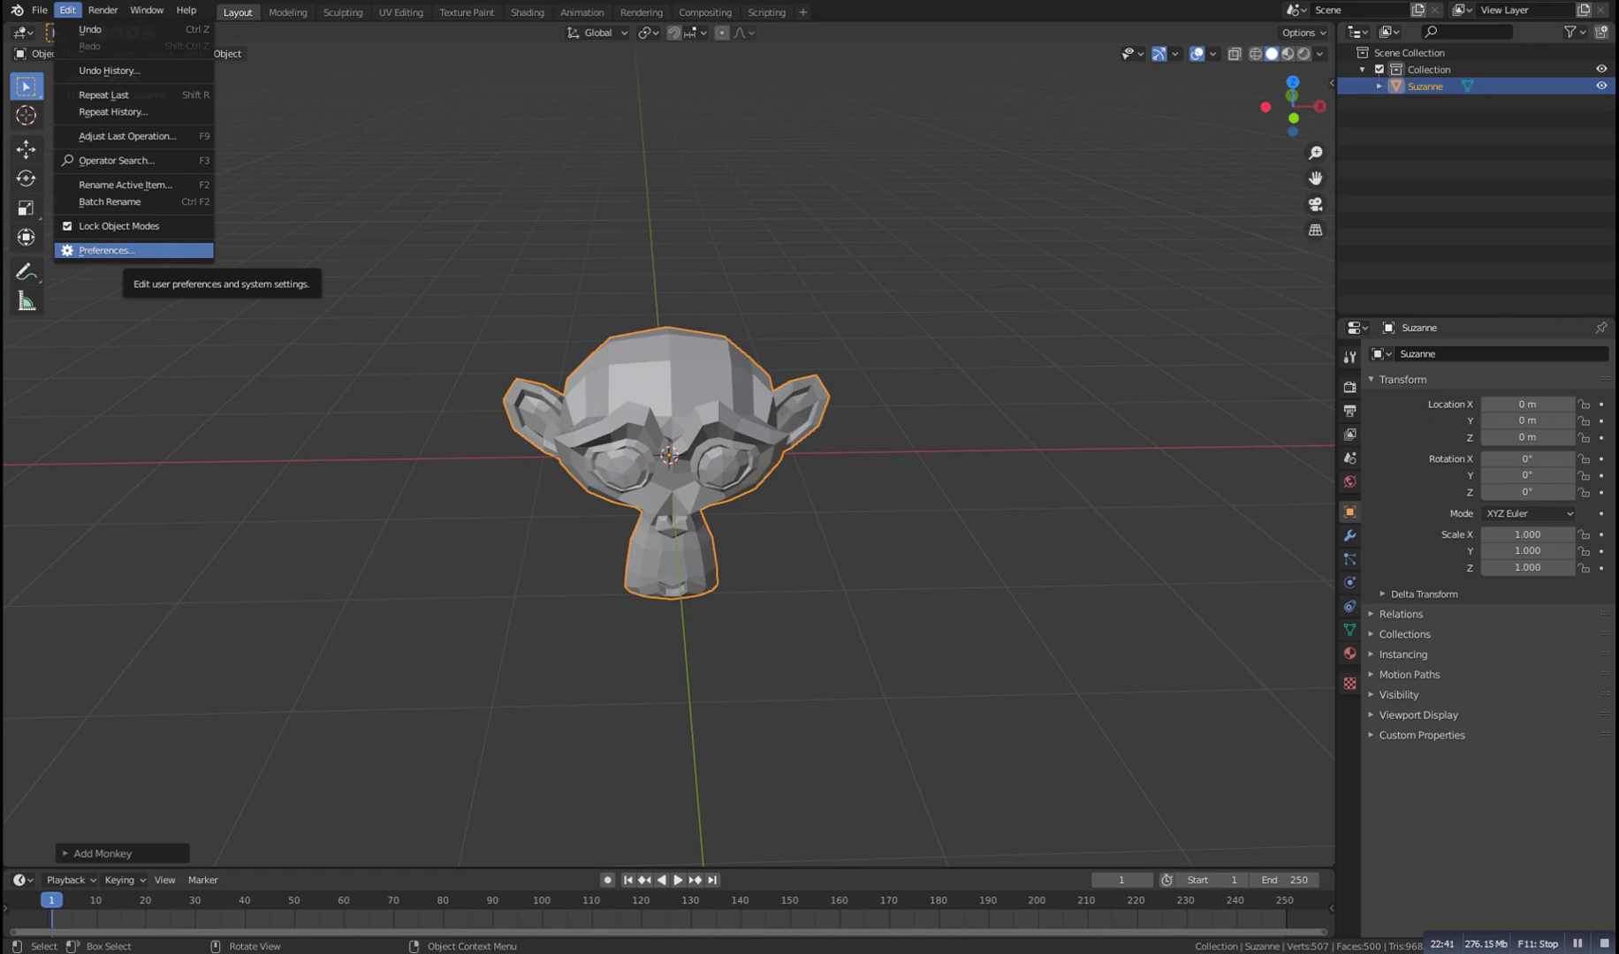
pyautogui.click(107, 250)
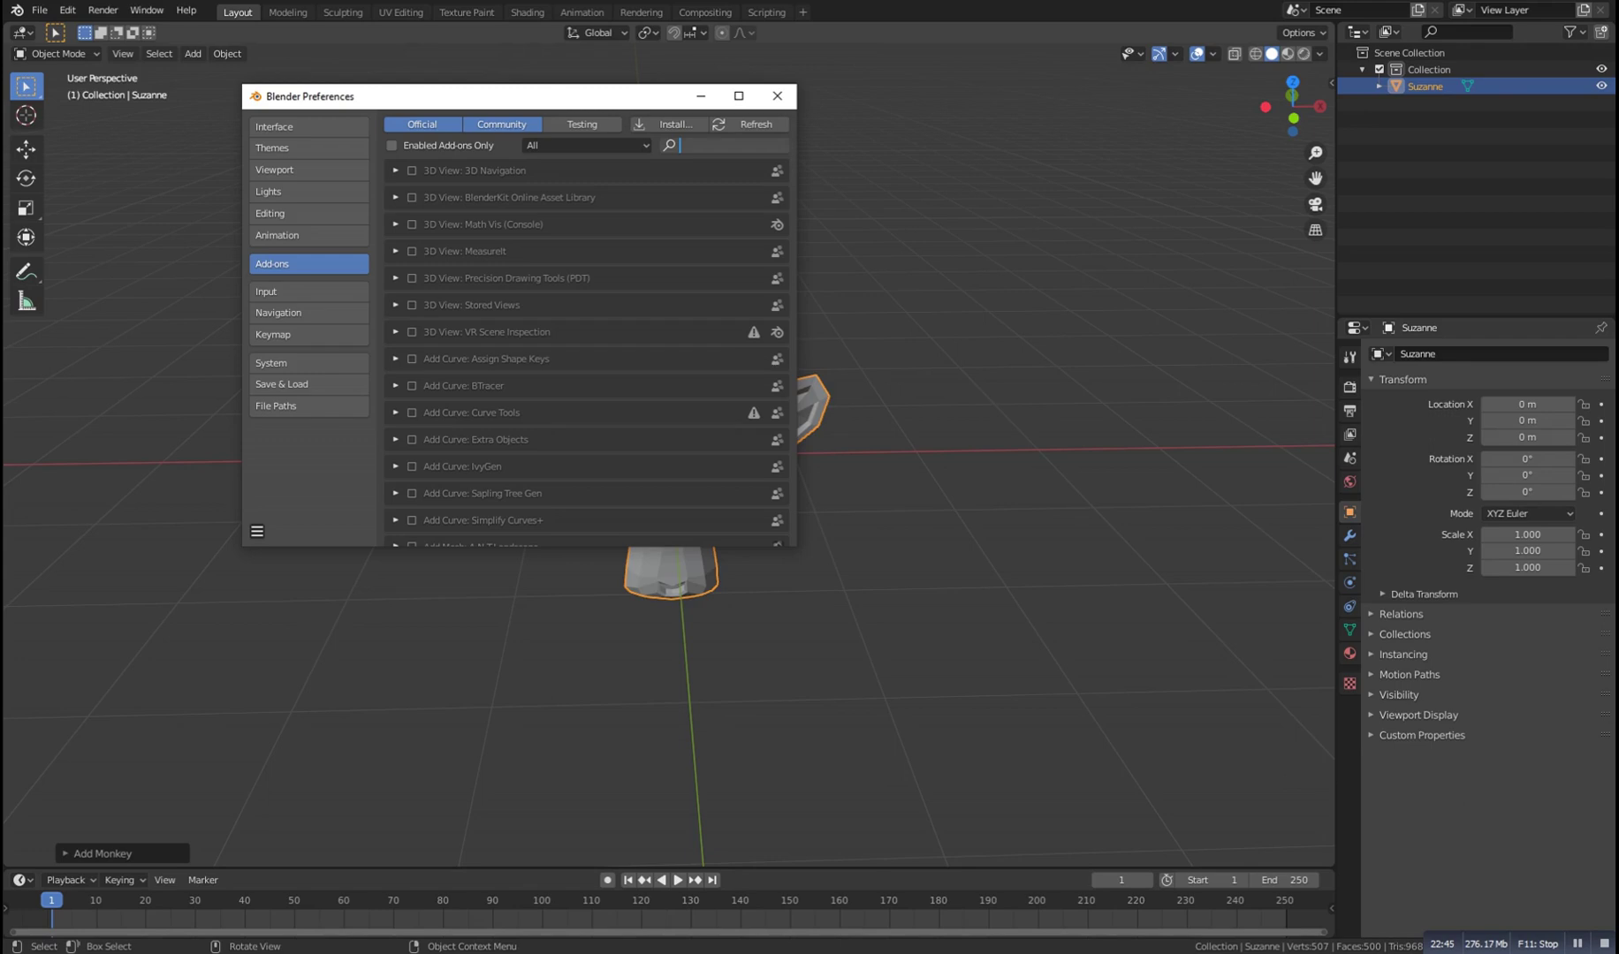
pyautogui.write('cel')
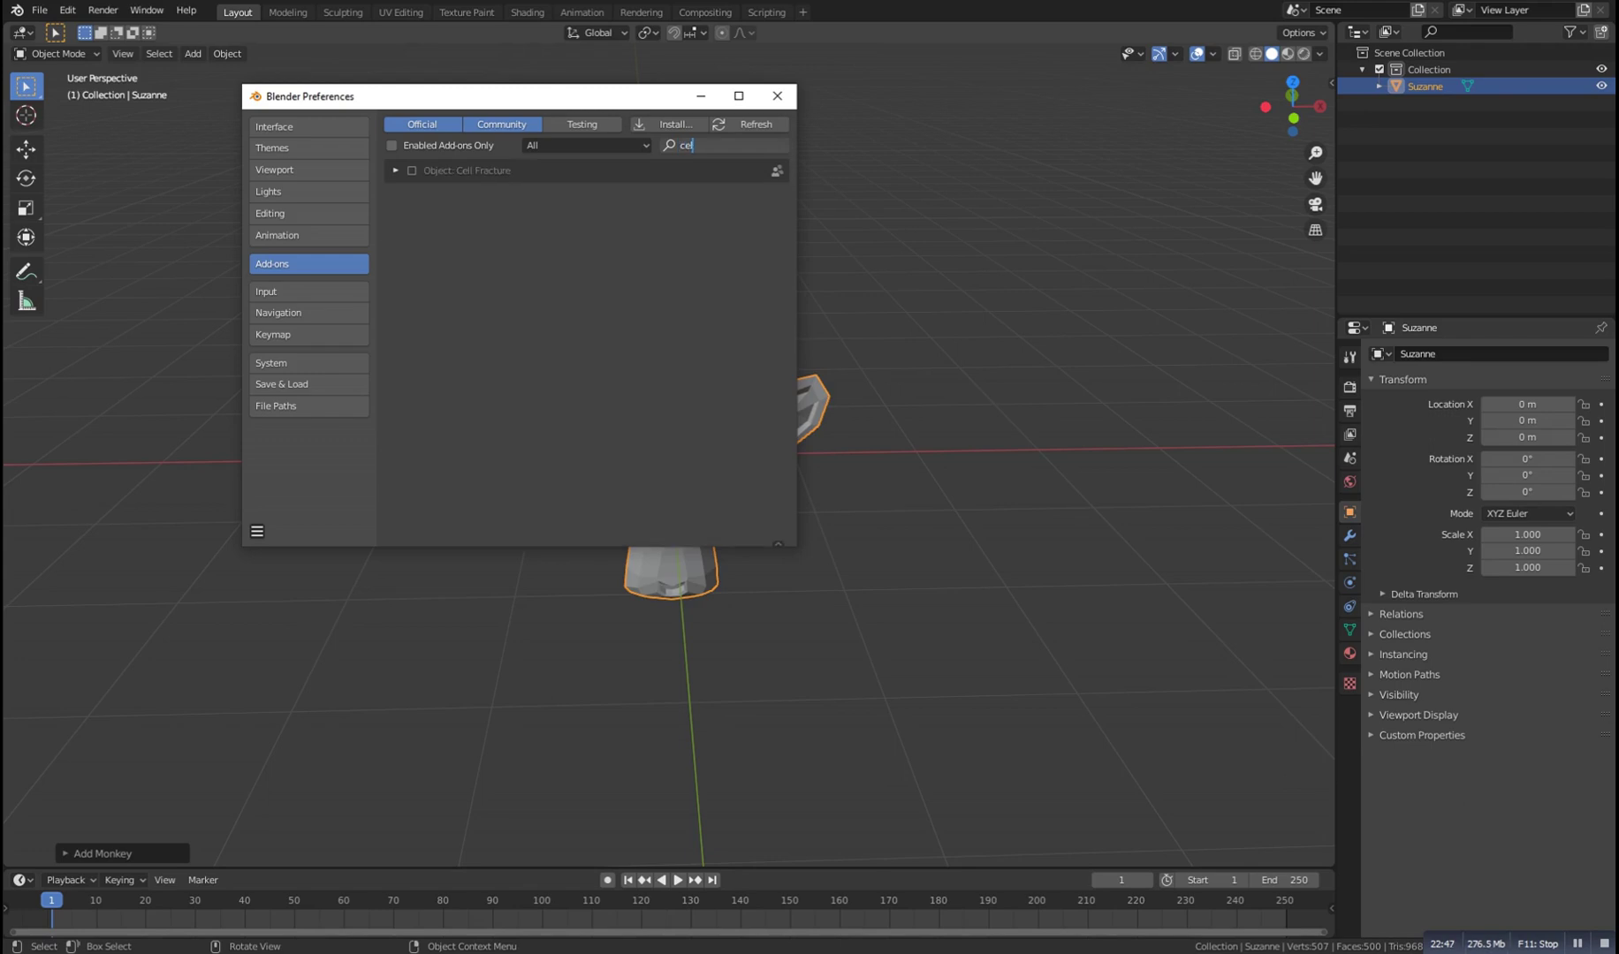
pyautogui.click(412, 170)
pyautogui.click(257, 531)
pyautogui.click(331, 487)
pyautogui.click(777, 95)
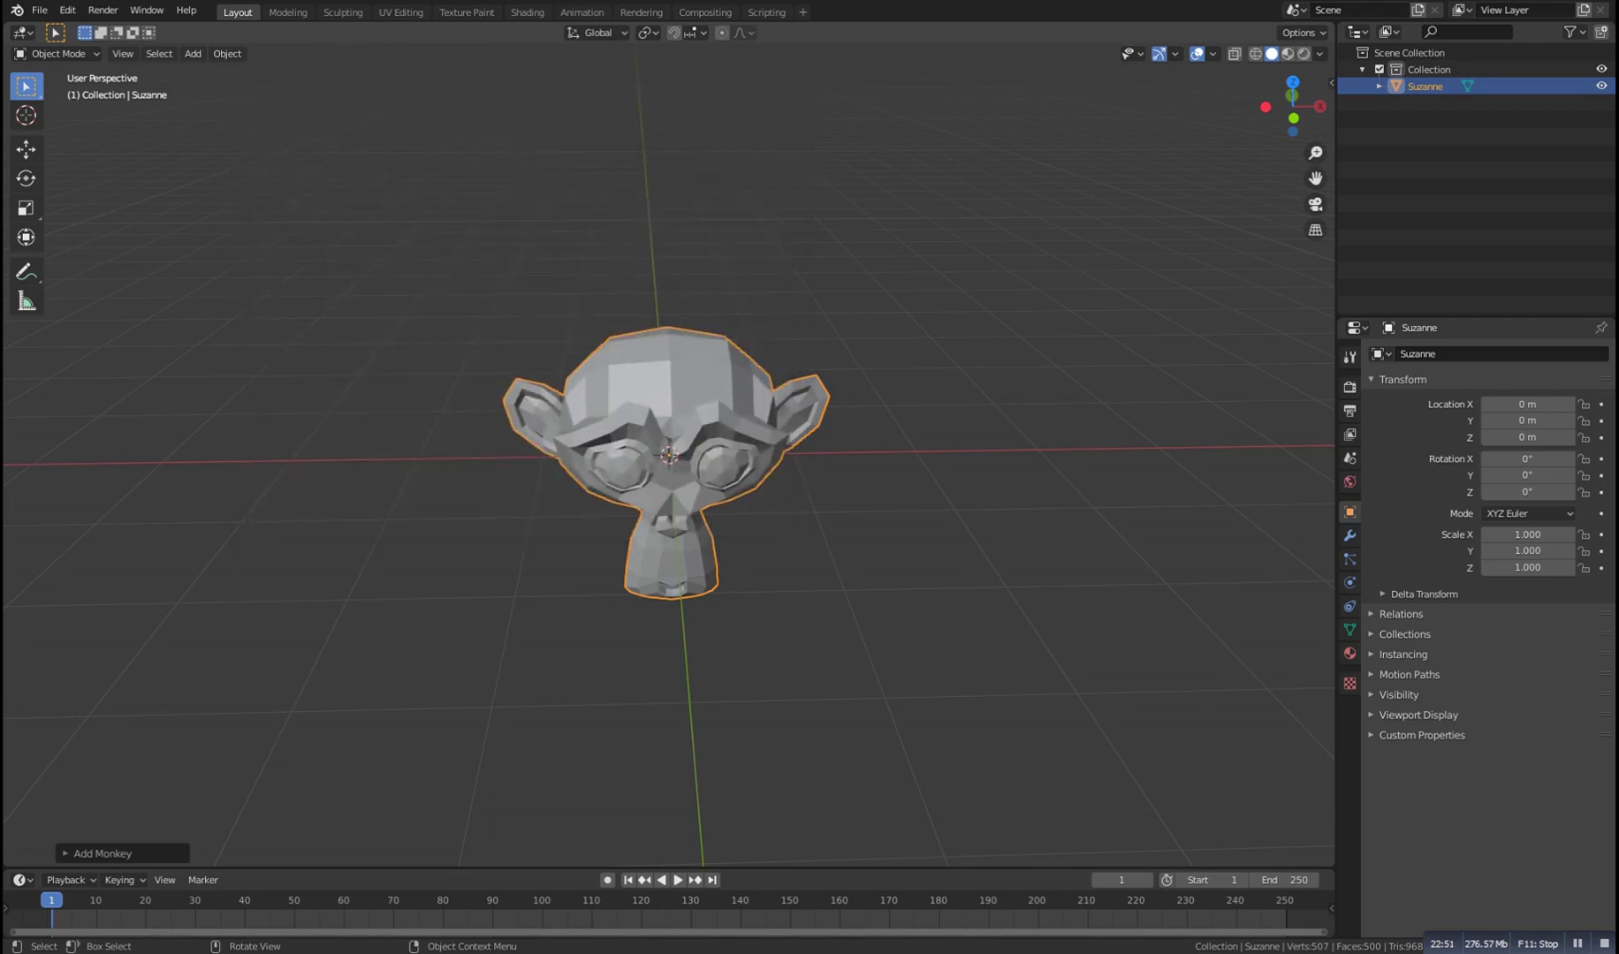
# Apply Cell Fracture to Suzanne with the Own Particles source and a source limit of 100, and deselect all pieces
pyautogui.press('F3')
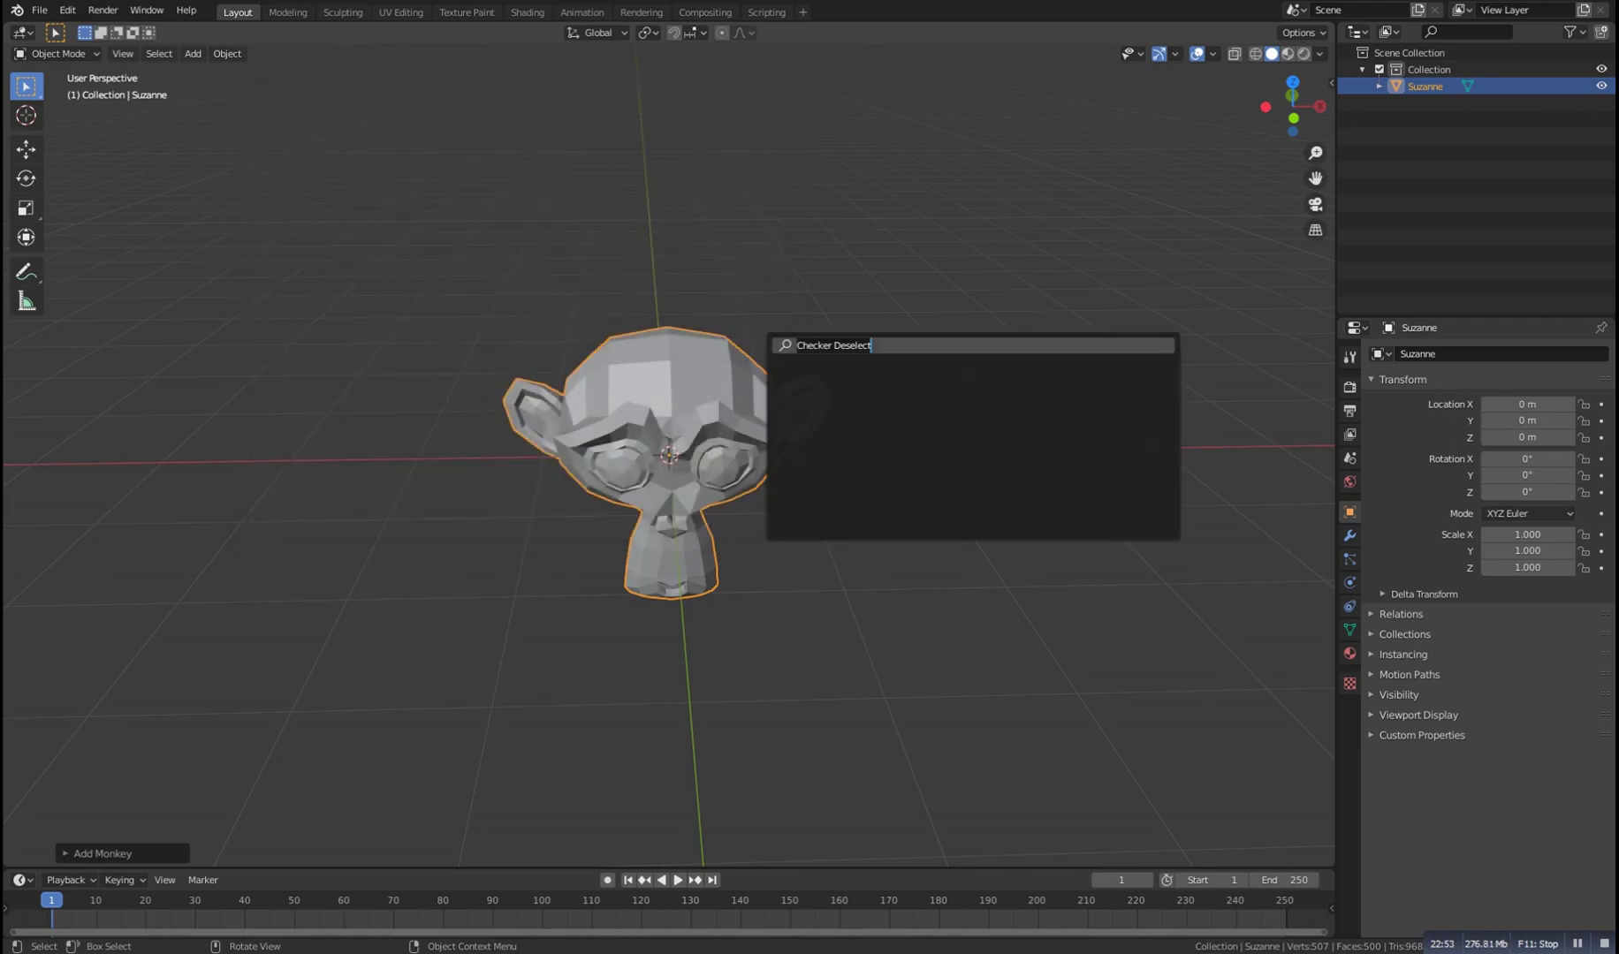
pyautogui.write('cel')
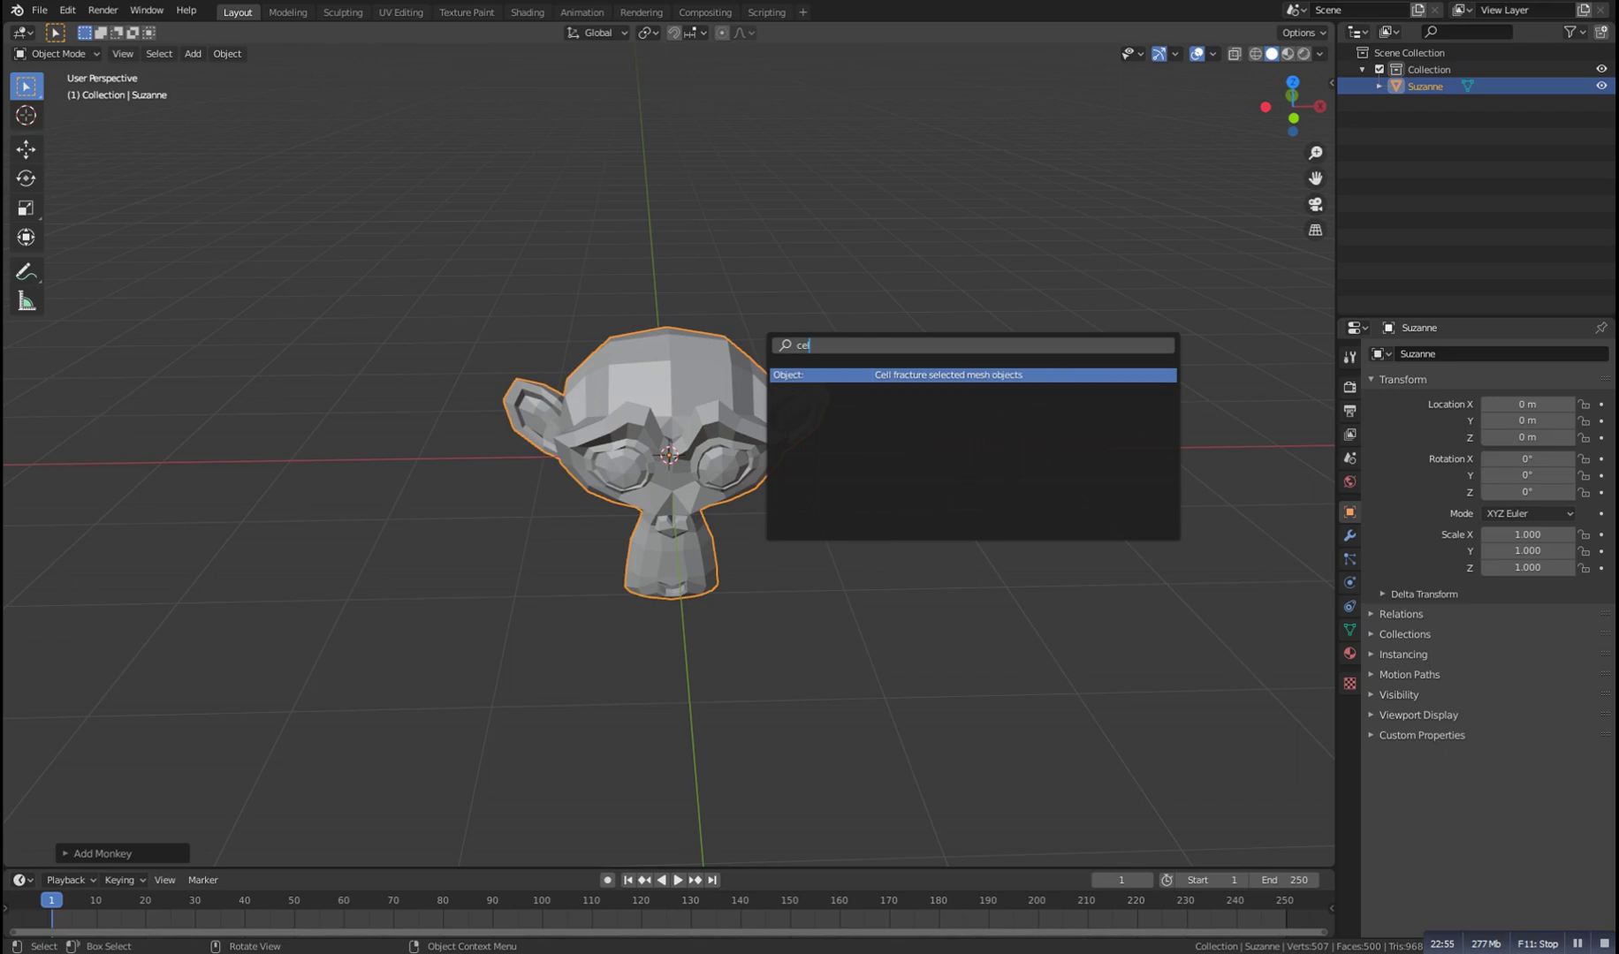
pyautogui.press('Return')
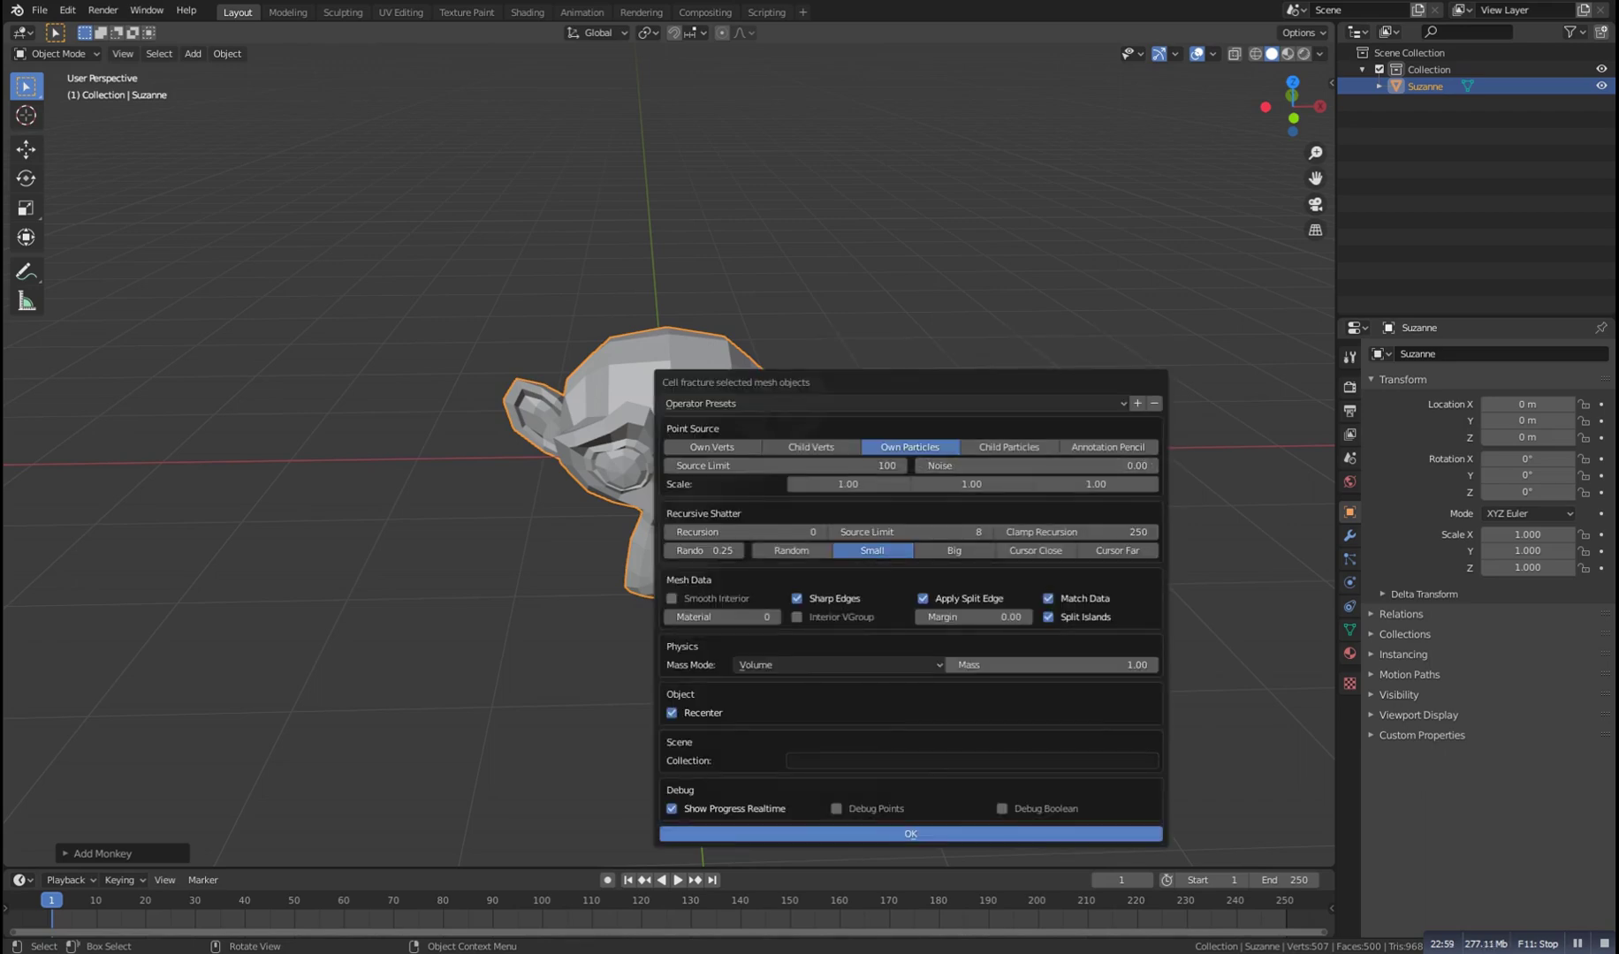
pyautogui.click(910, 834)
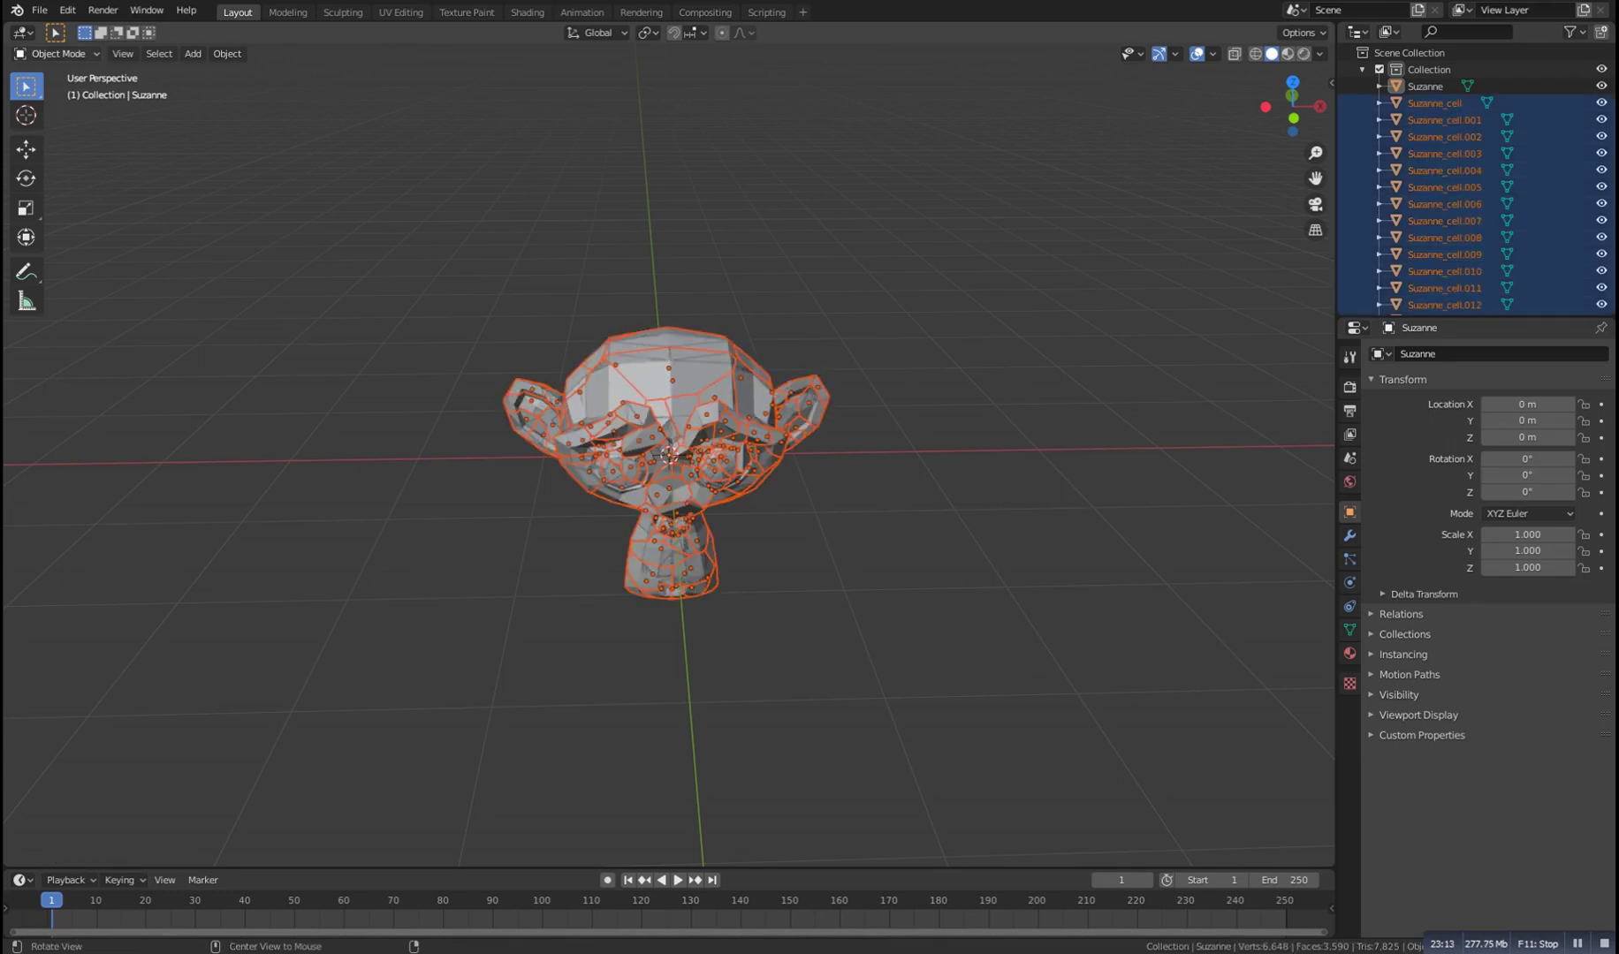
pyautogui.press('space')
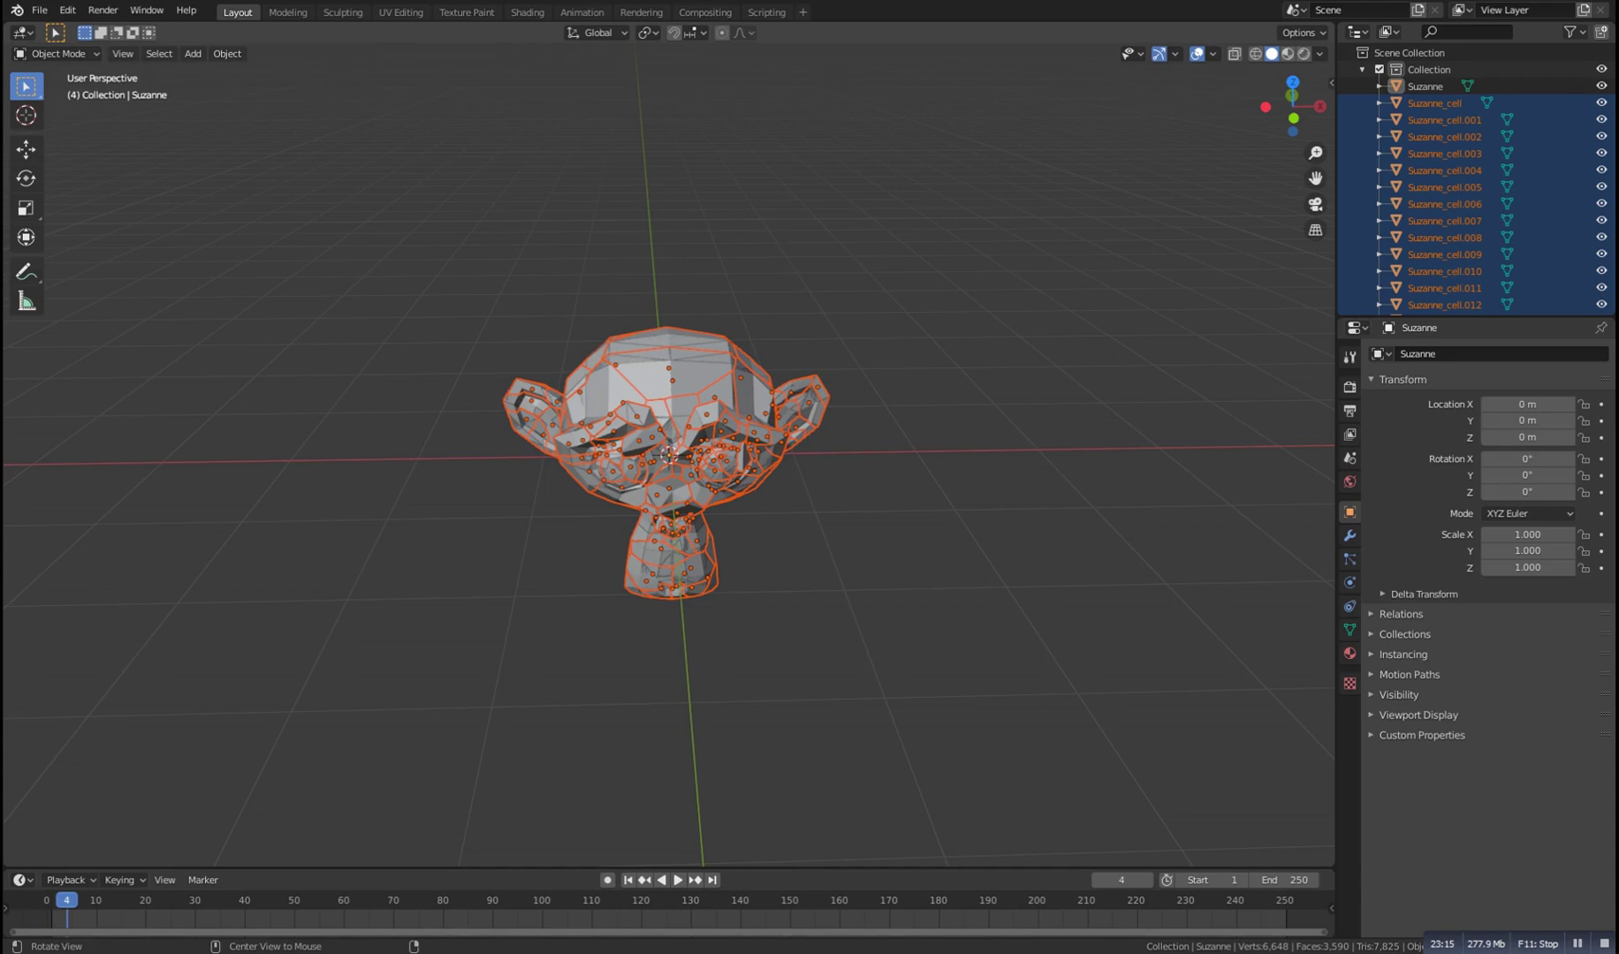
pyautogui.hotkey('alt', 'a')
pyautogui.press('space')
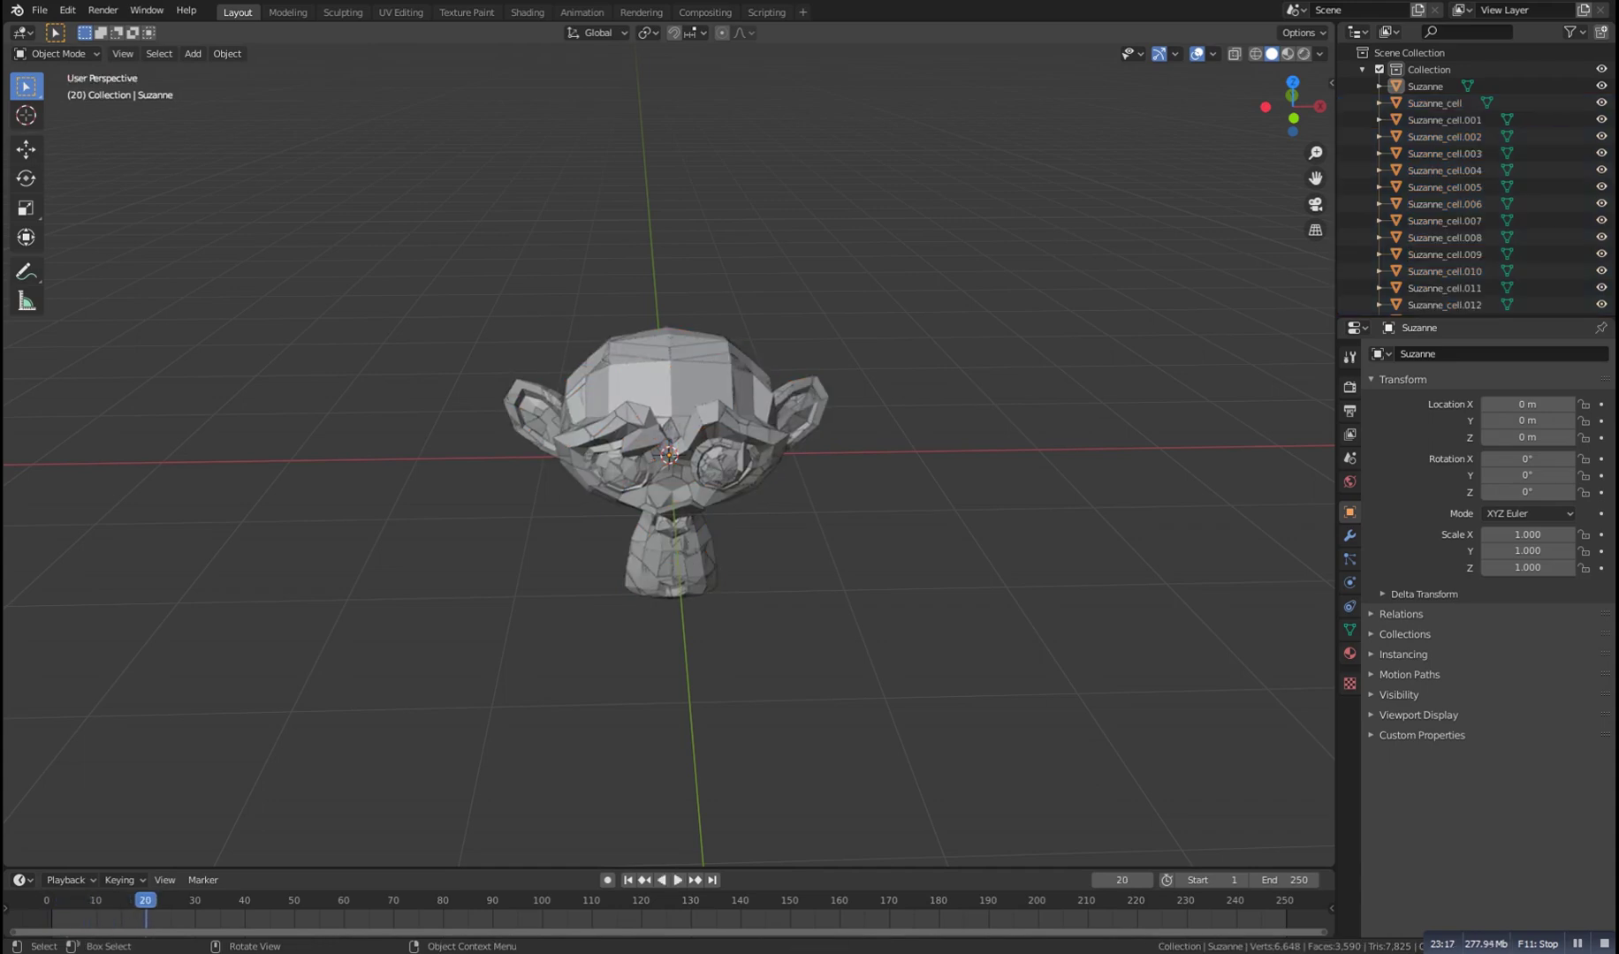
# Select one fractured piece on Suzanne's face and try to move it
pyautogui.moveTo(707, 512); pyautogui.dragTo(608, 466, button='middle')
pyautogui.scroll(4, 669, 460)
pyautogui.click(649, 417)
pyautogui.scroll(-2, 669, 459)
pyautogui.press('g')
pyautogui.press('Escape')
# Select all objects and set the transform pivot point to Individual Origins
pyautogui.press('a')
pyautogui.keyDown('alt'); pyautogui.moveTo(625, 432); pyautogui.dragTo(751, 465); pyautogui.keyUp('alt')
pyautogui.keyDown('alt'); pyautogui.moveTo(650, 475); pyautogui.dragTo(681, 493); pyautogui.keyUp('alt')
pyautogui.moveTo(680, 491); pyautogui.dragTo(651, 474, button='middle')
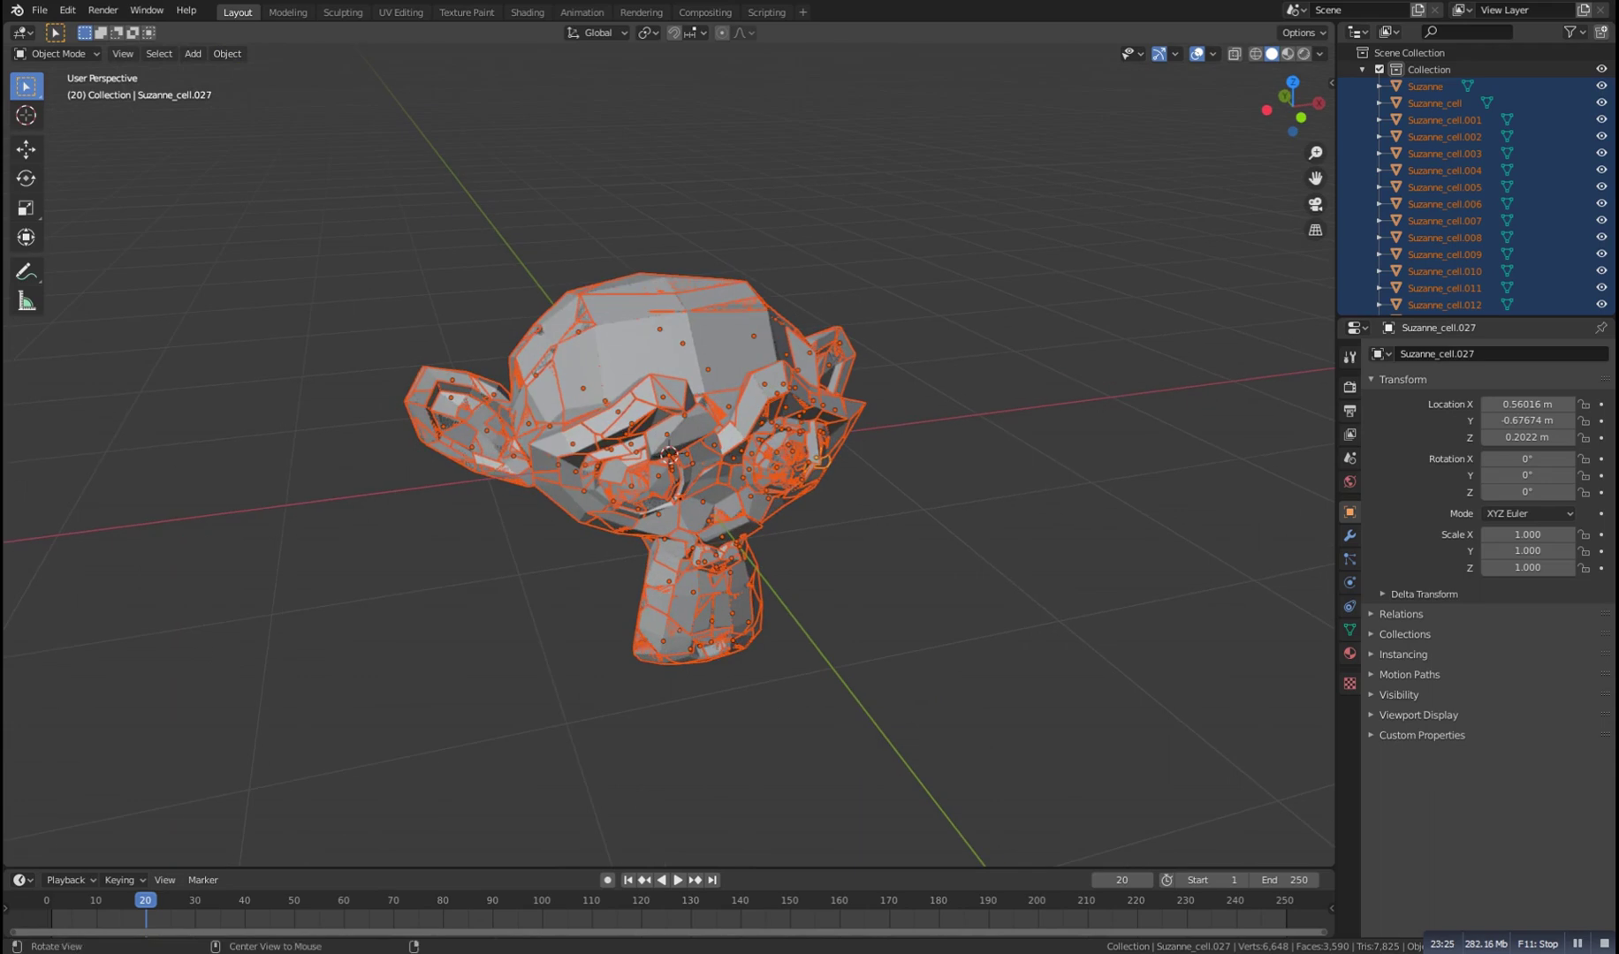
pyautogui.click(647, 34)
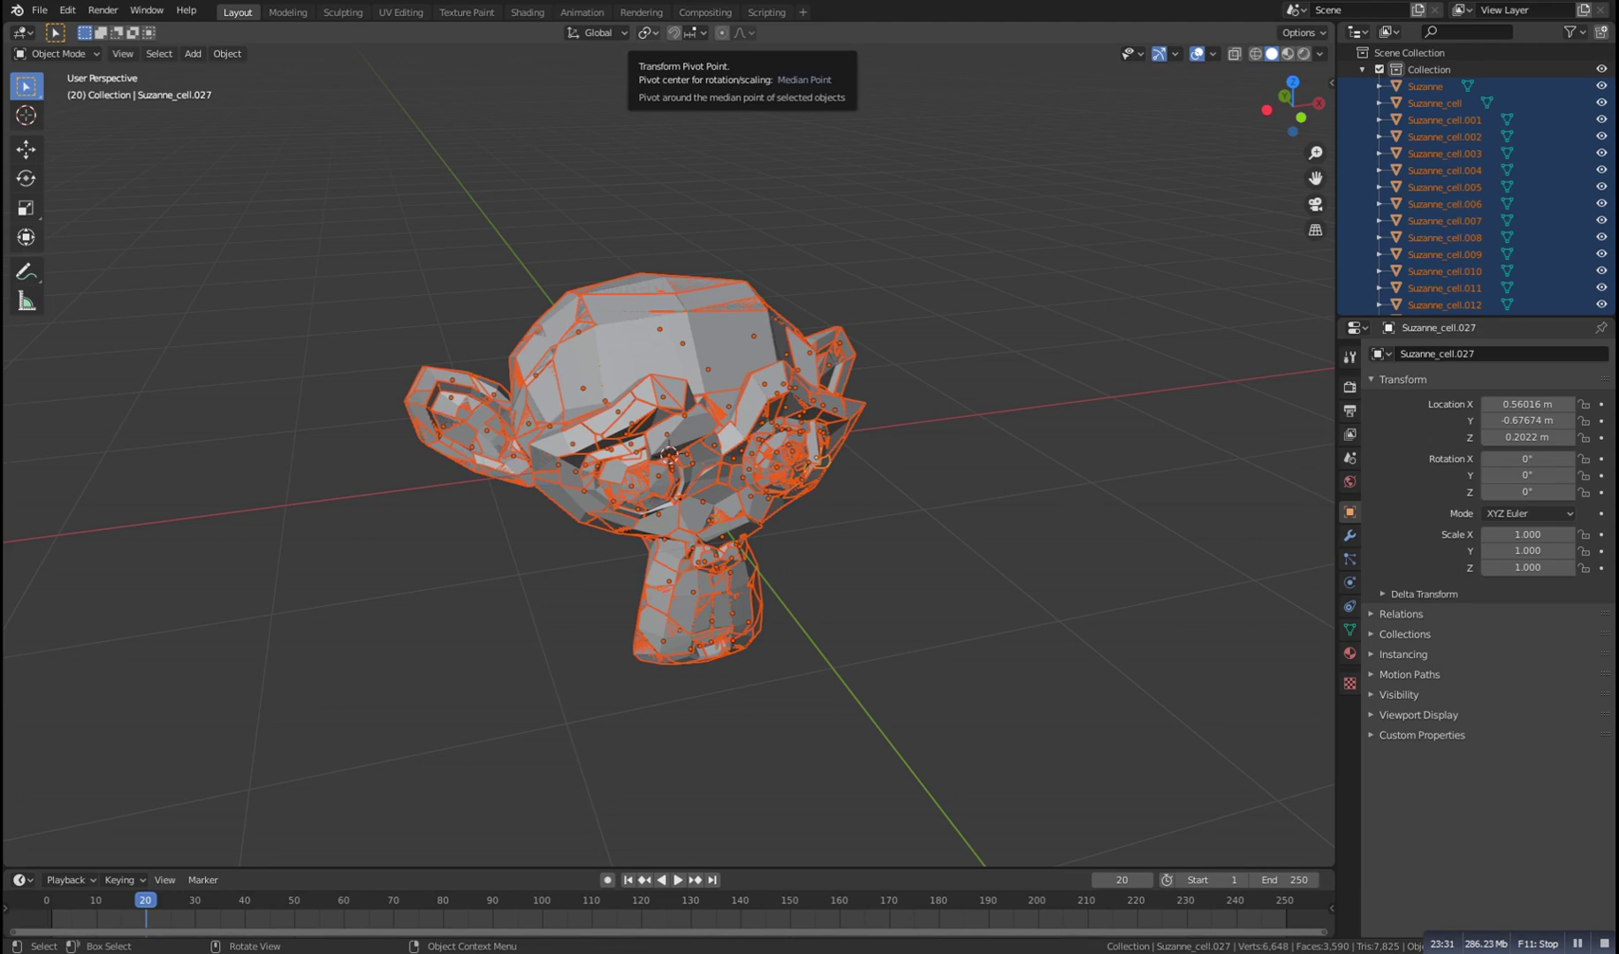
pyautogui.click(647, 33)
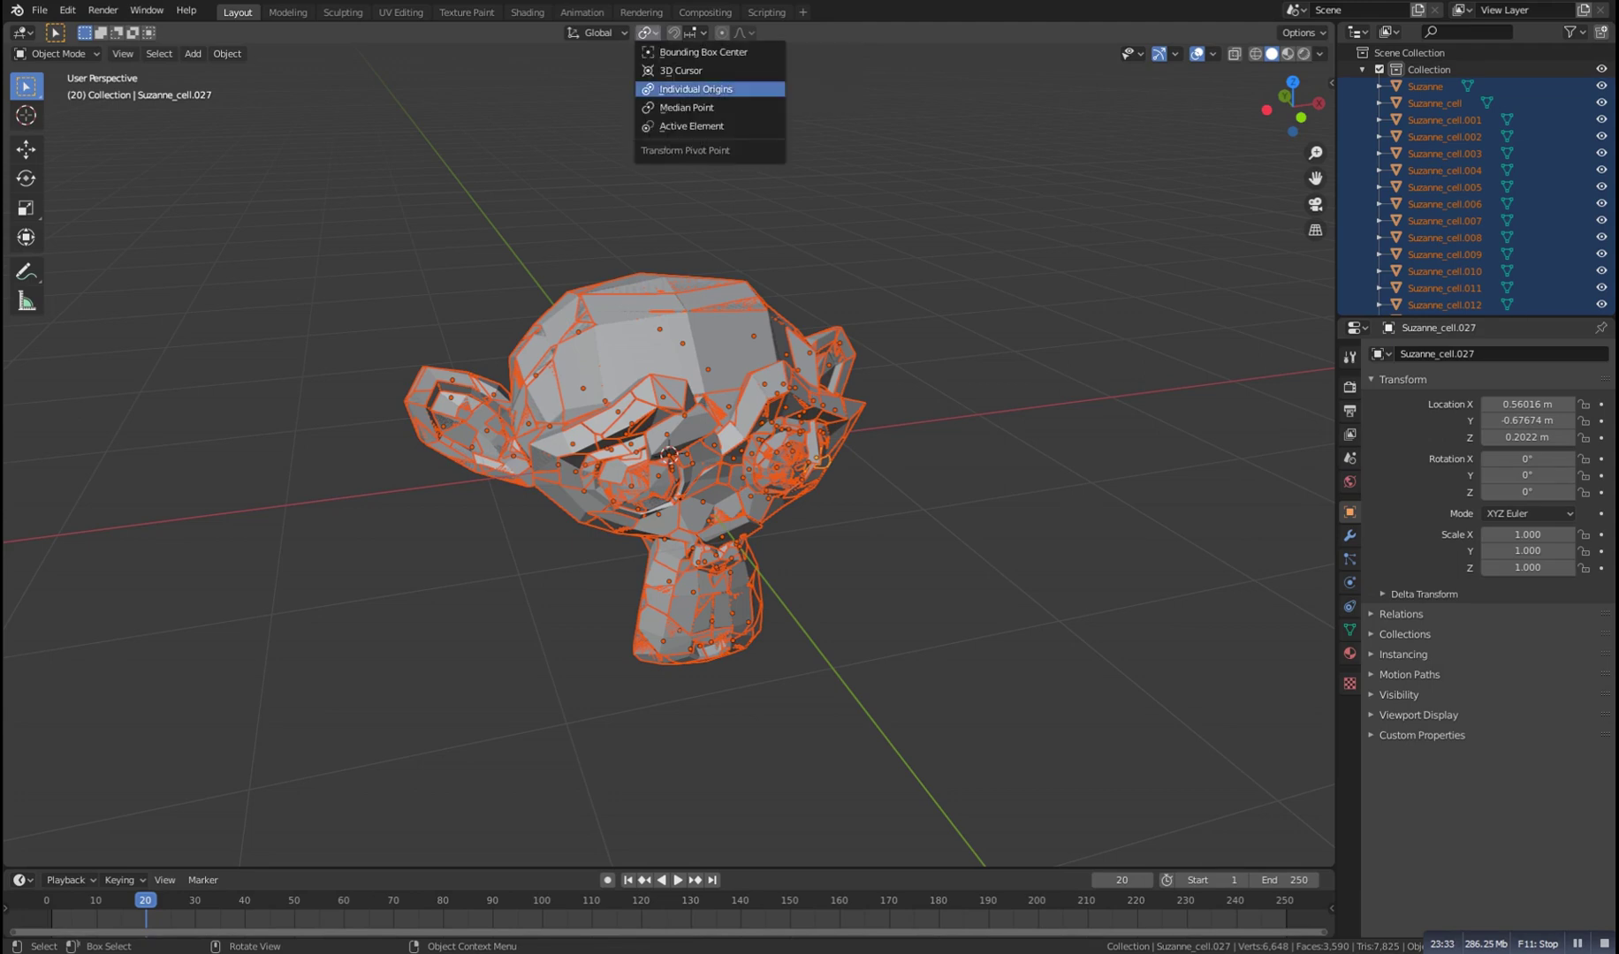
pyautogui.click(695, 88)
# Scale all the fractured pieces down to about 0.27 around their own origins, and clear the selection
pyautogui.press('s')
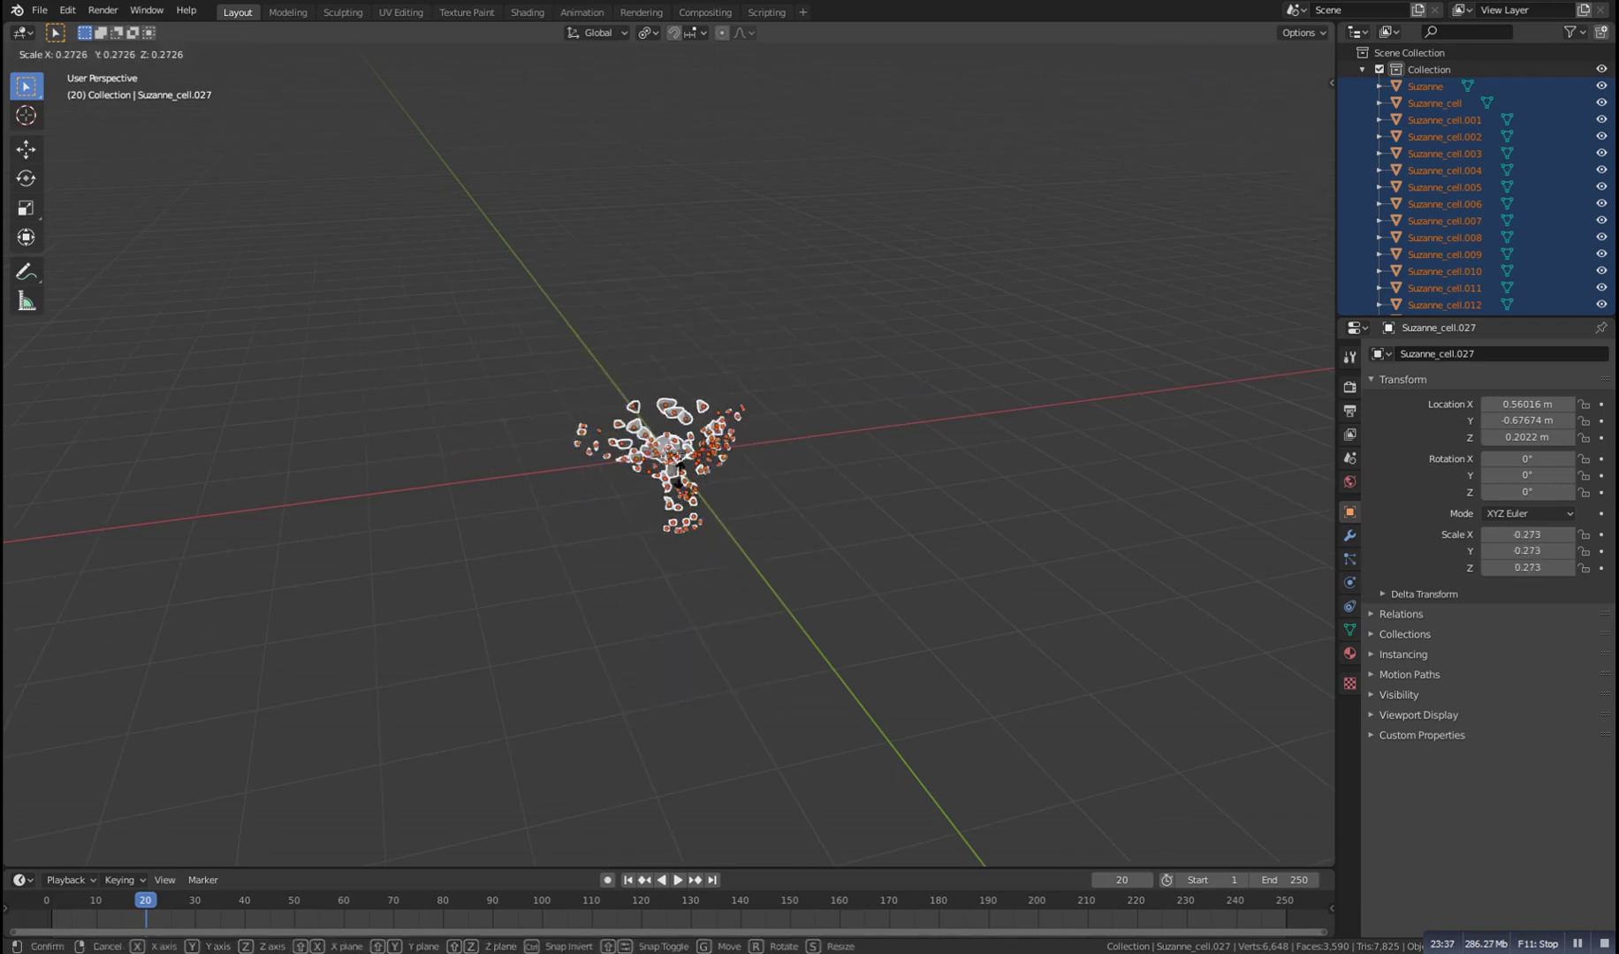
pyautogui.click(707, 473)
pyautogui.scroll(5, 707, 472)
pyautogui.click(884, 565)
pyautogui.moveTo(883, 566); pyautogui.dragTo(937, 442, button='middle')
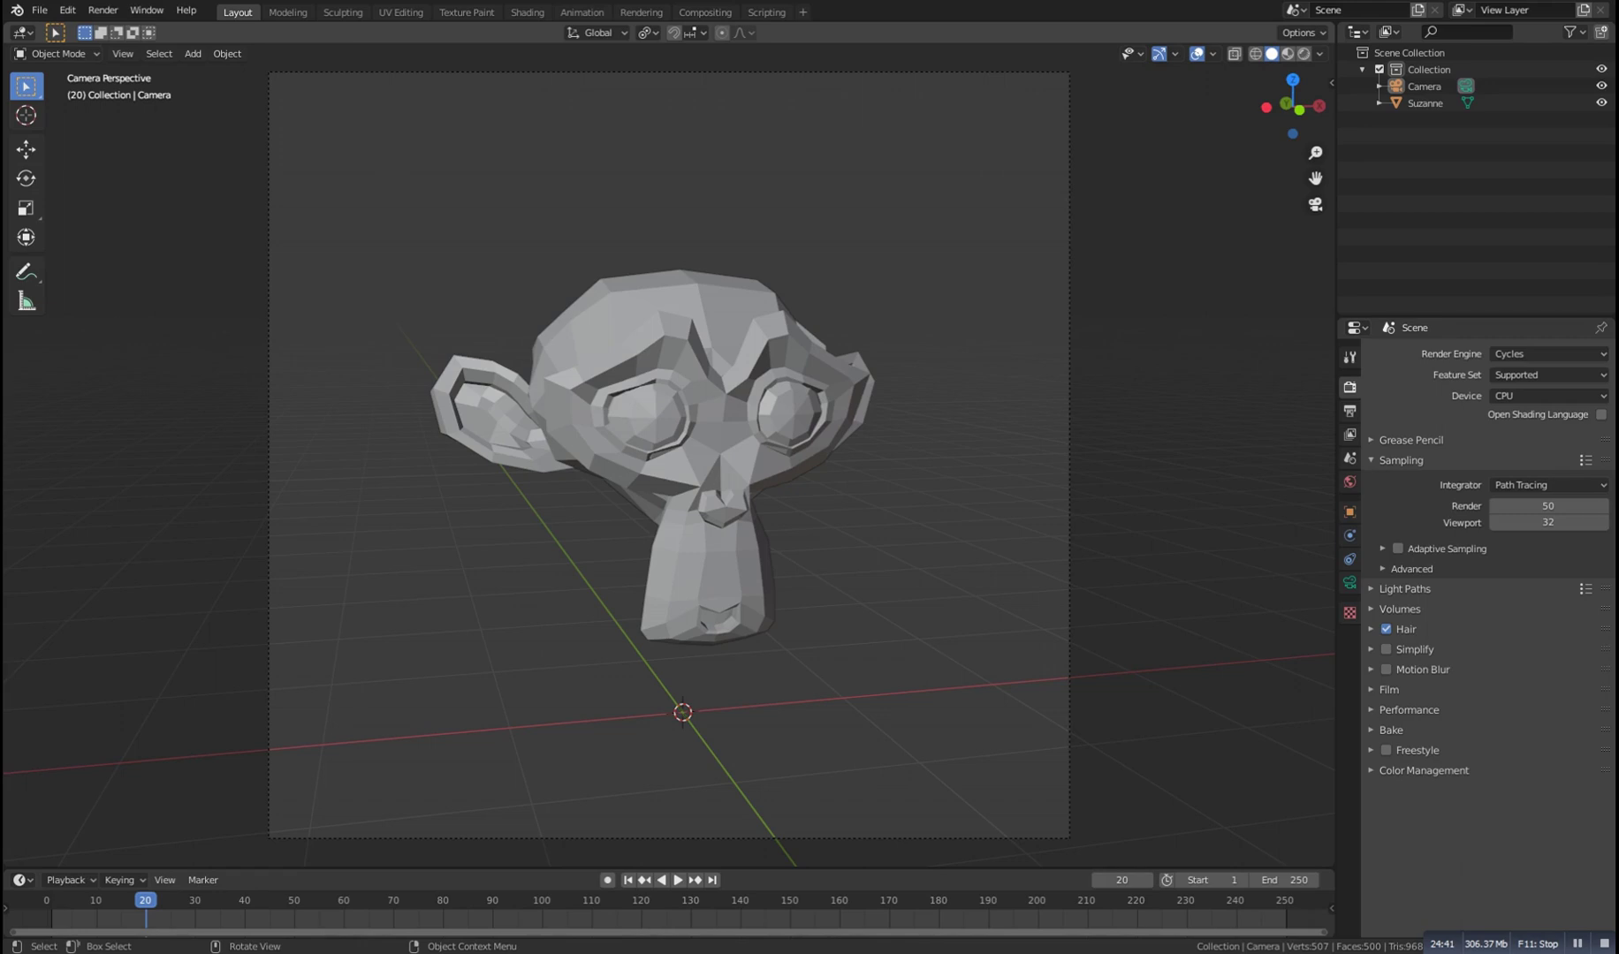
# Render Suzanne from the camera with Cycles and close the render result
pyautogui.click(698, 433)
pyautogui.hotkey('alt', 'a')
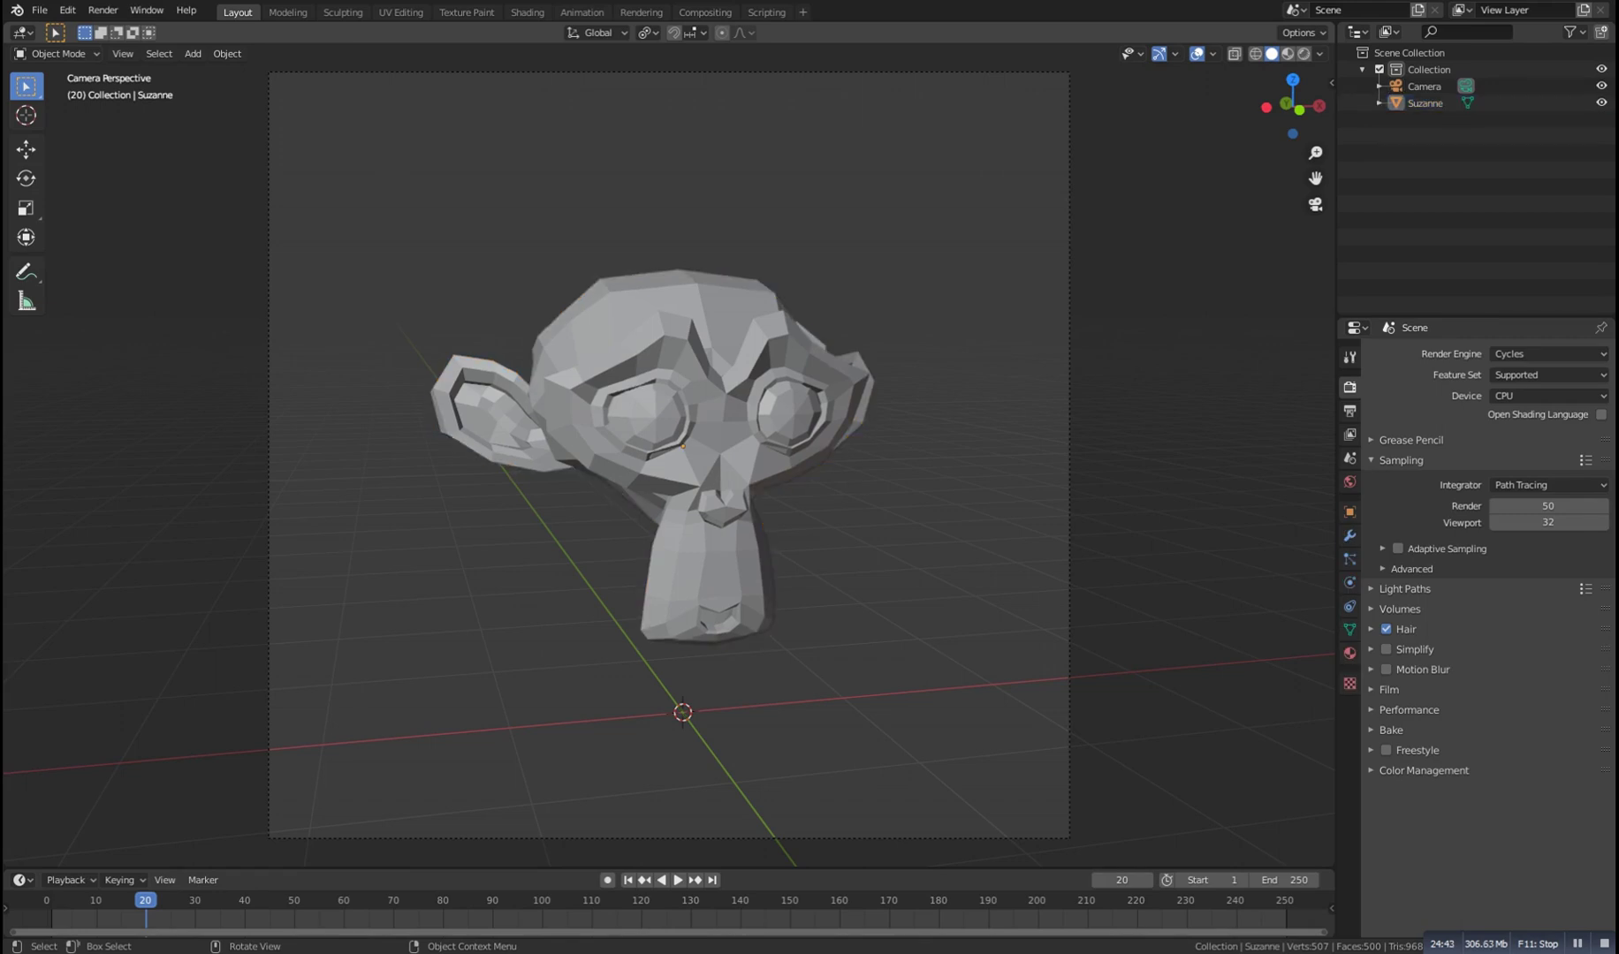
pyautogui.press('F12')
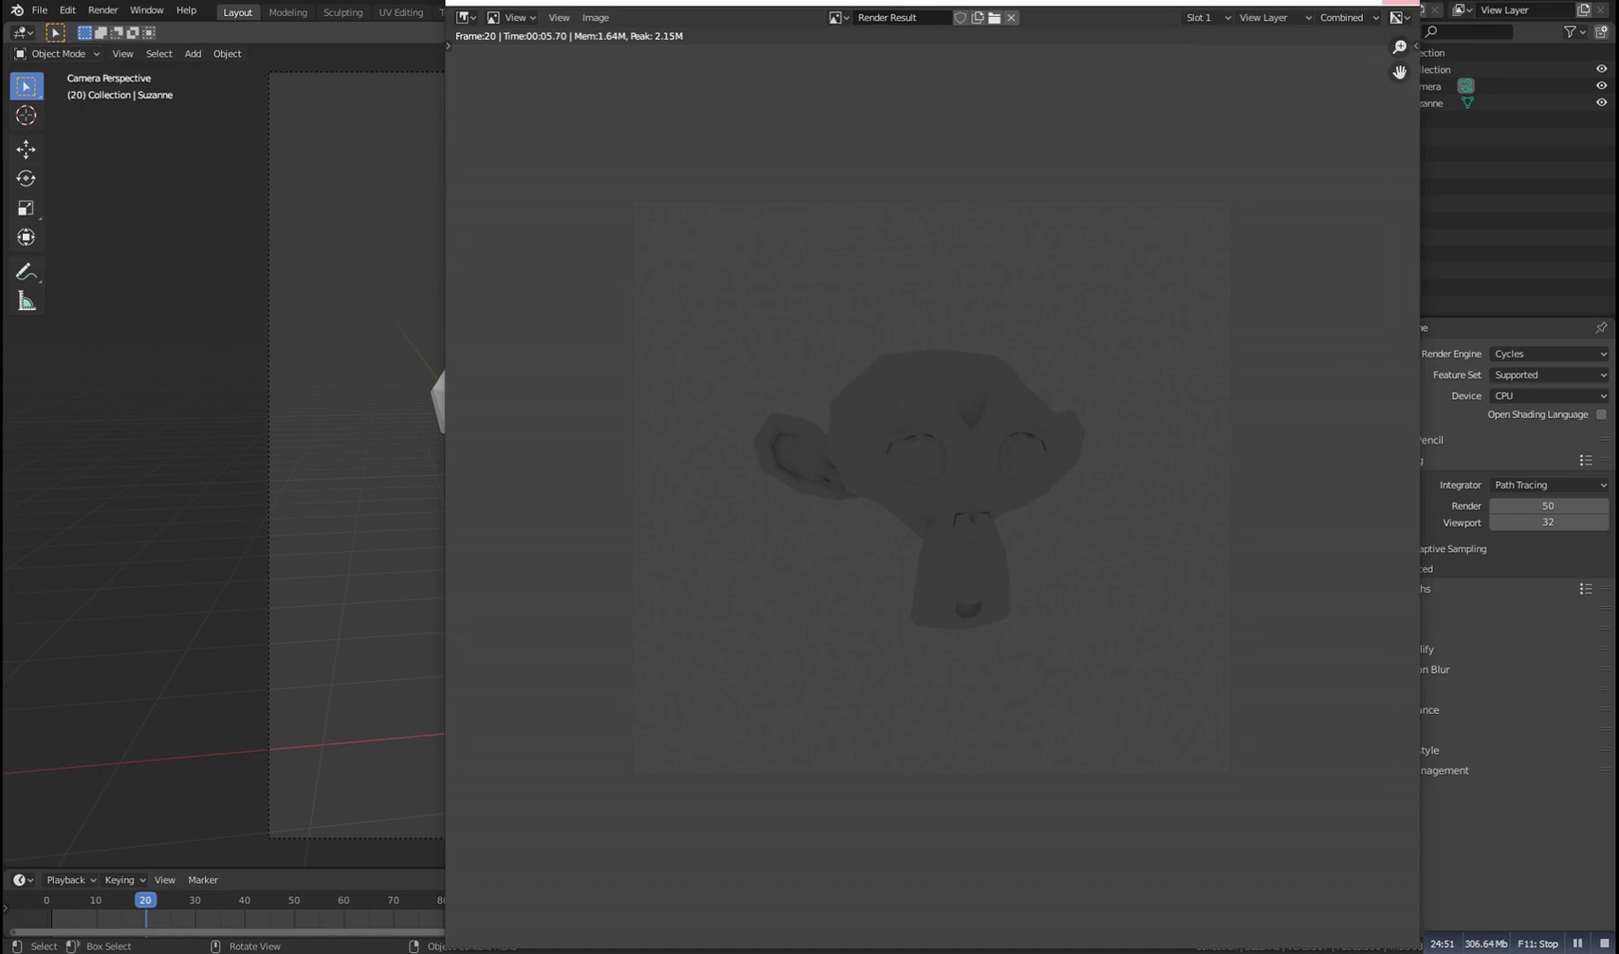
pyautogui.click(1401, 2)
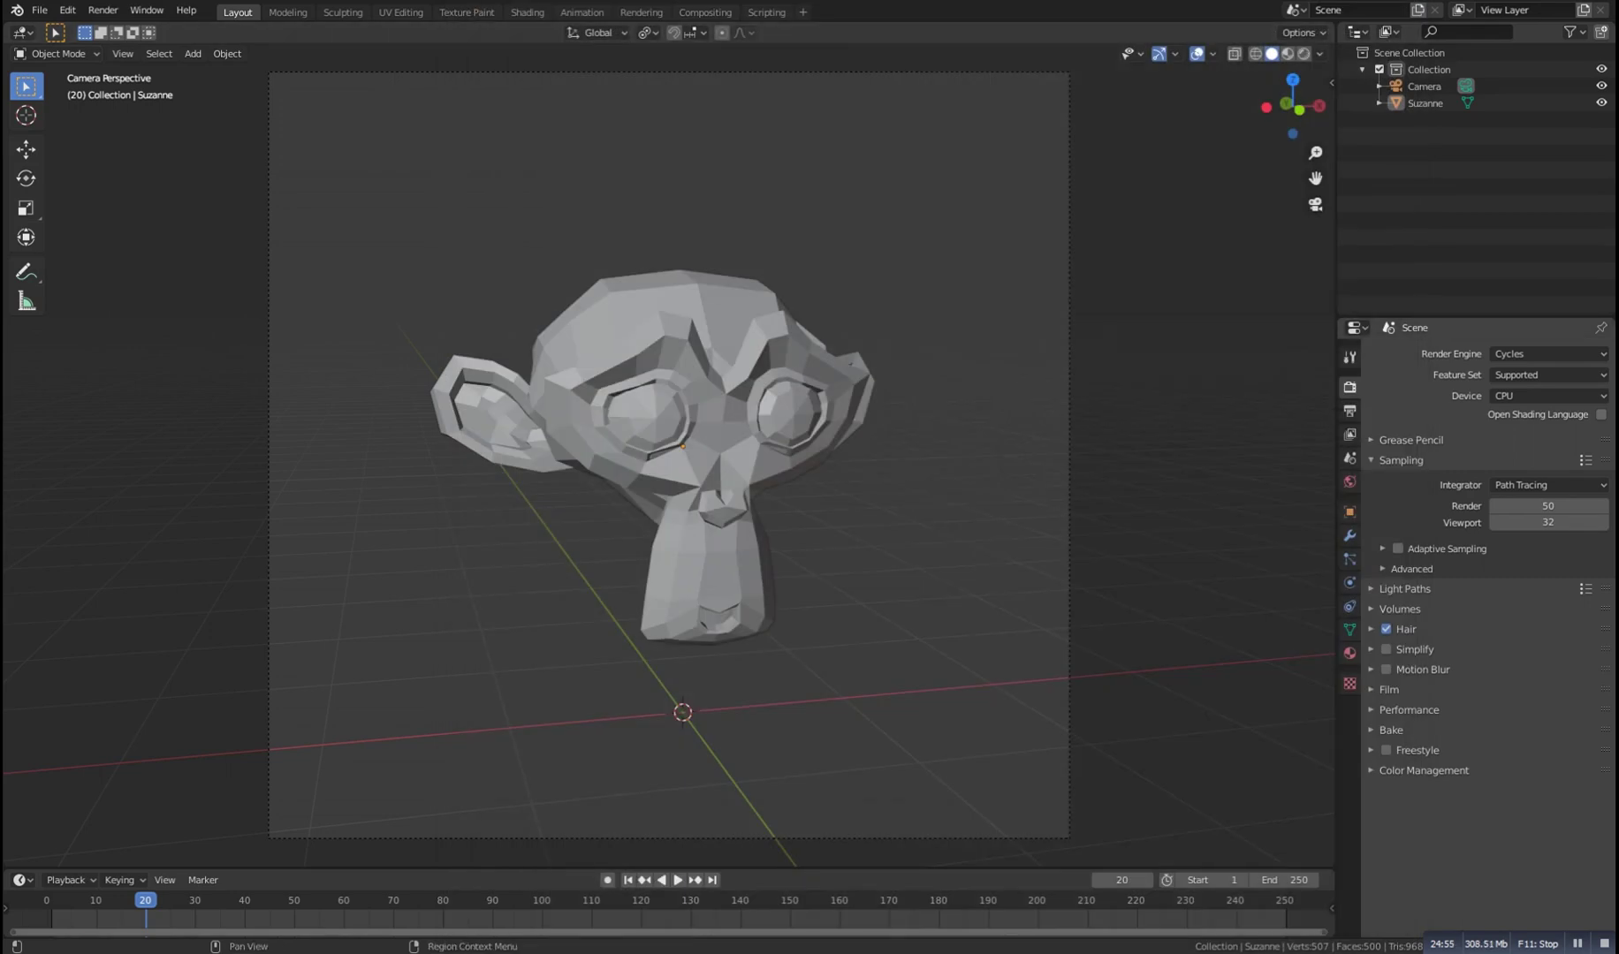
# Enable Freestyle in the render settings and render Suzanne again, examining the result up close
pyautogui.click(1385, 751)
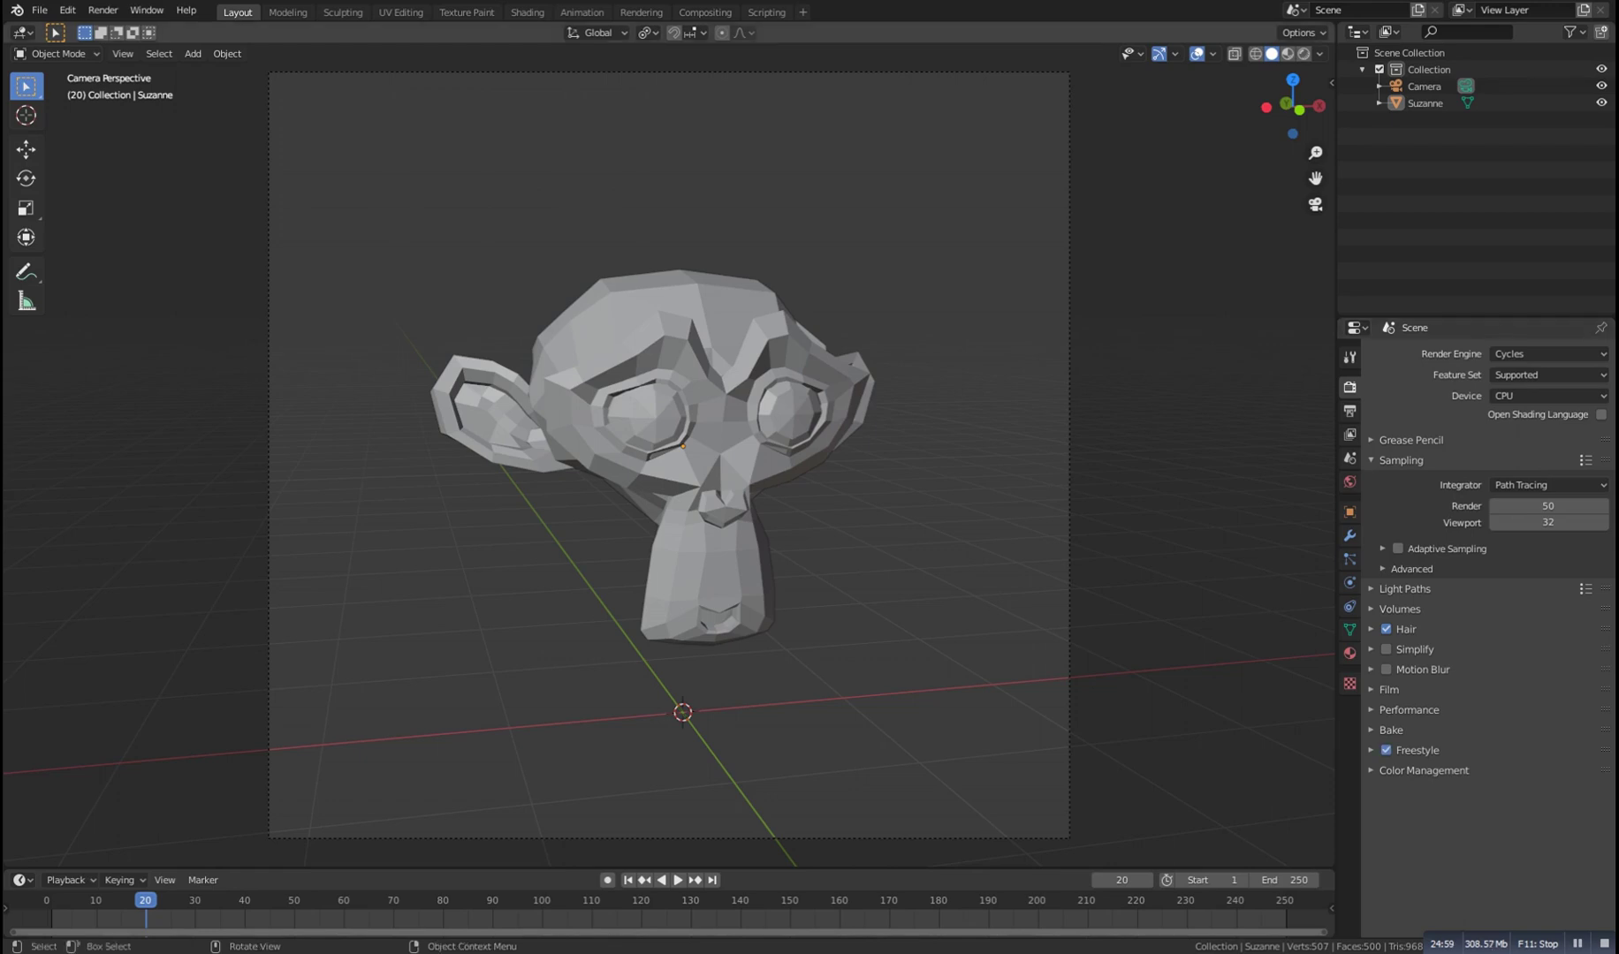
pyautogui.press('F12')
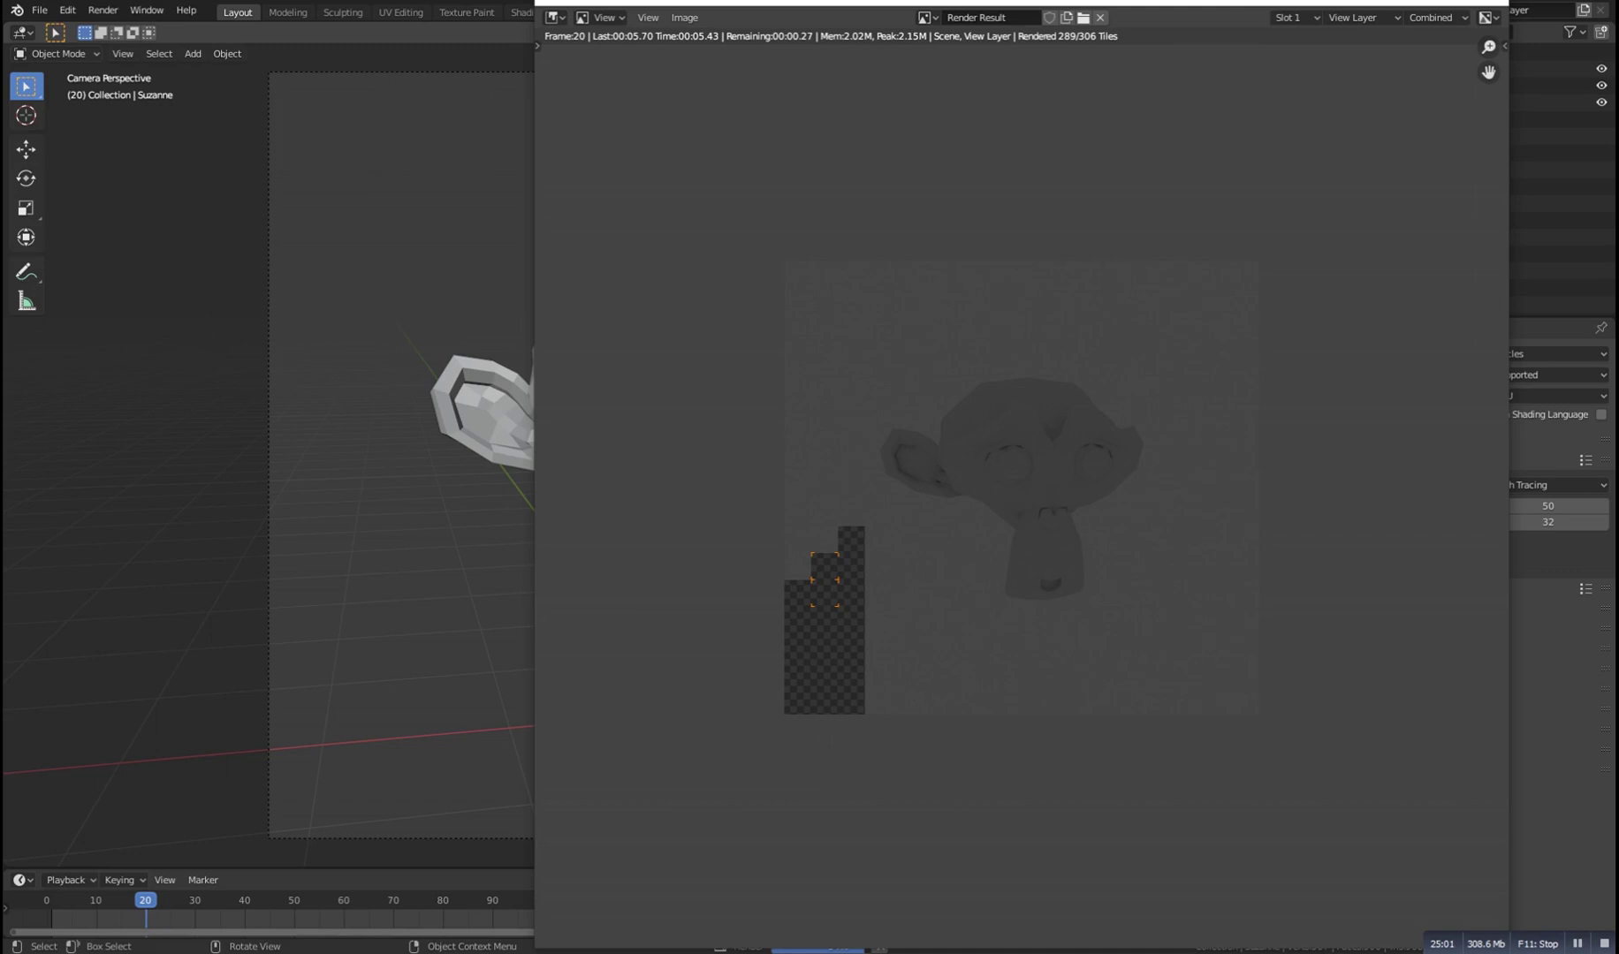
pyautogui.scroll(2, 1021, 488)
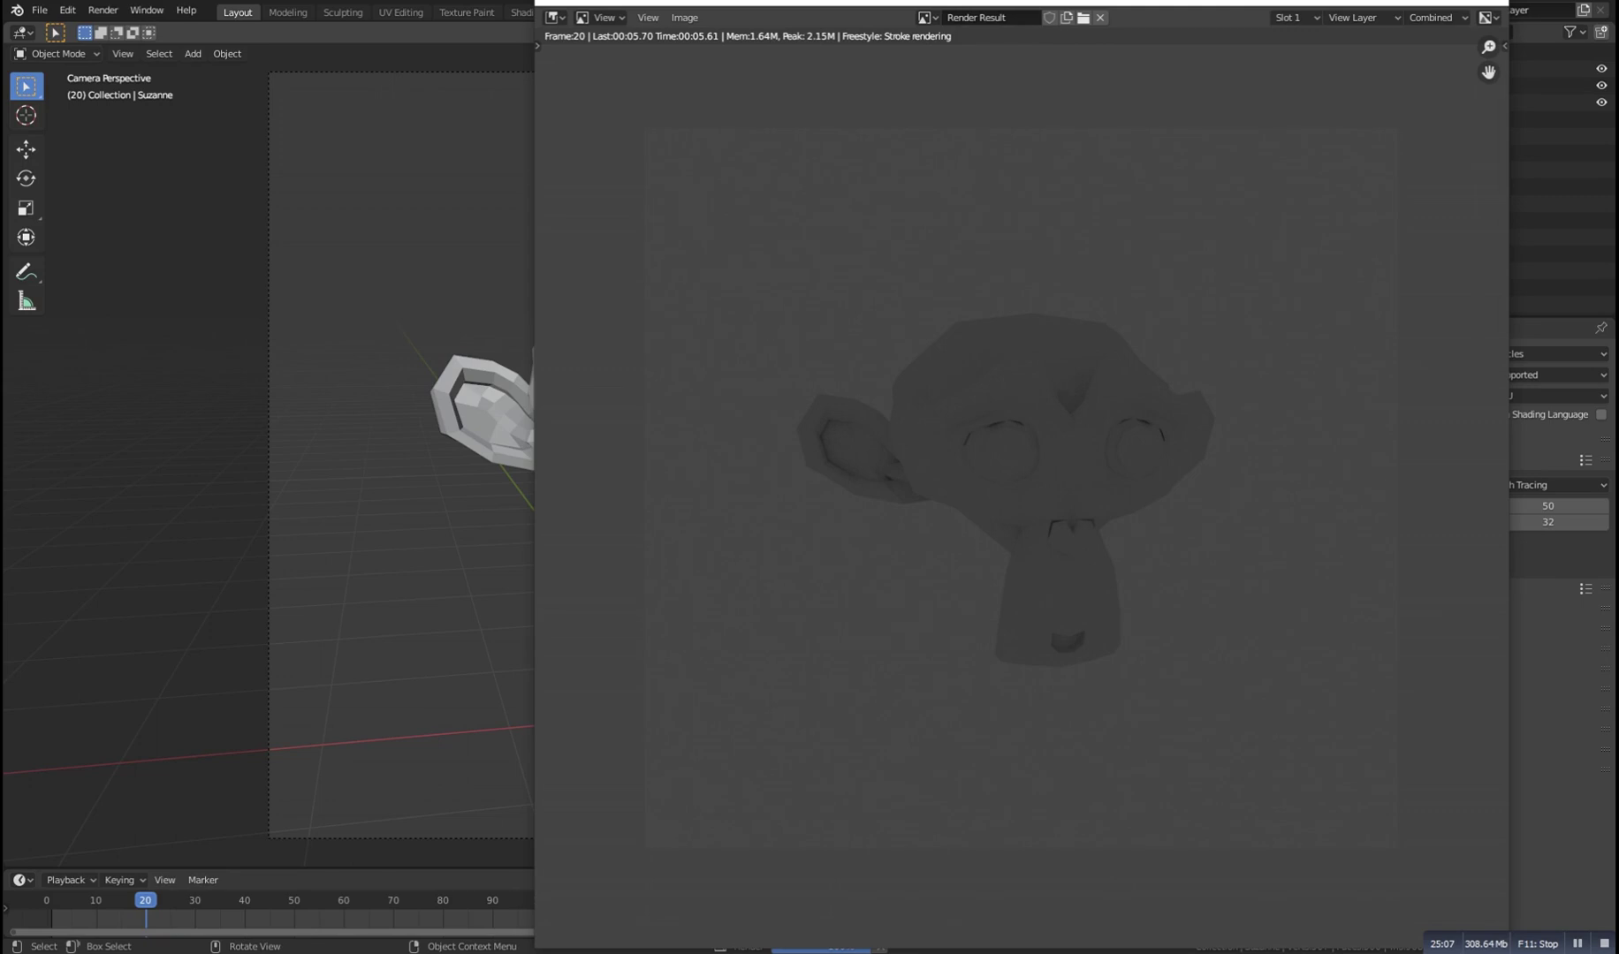
pyautogui.scroll(1, 975, 488)
pyautogui.scroll(-2, 976, 488)
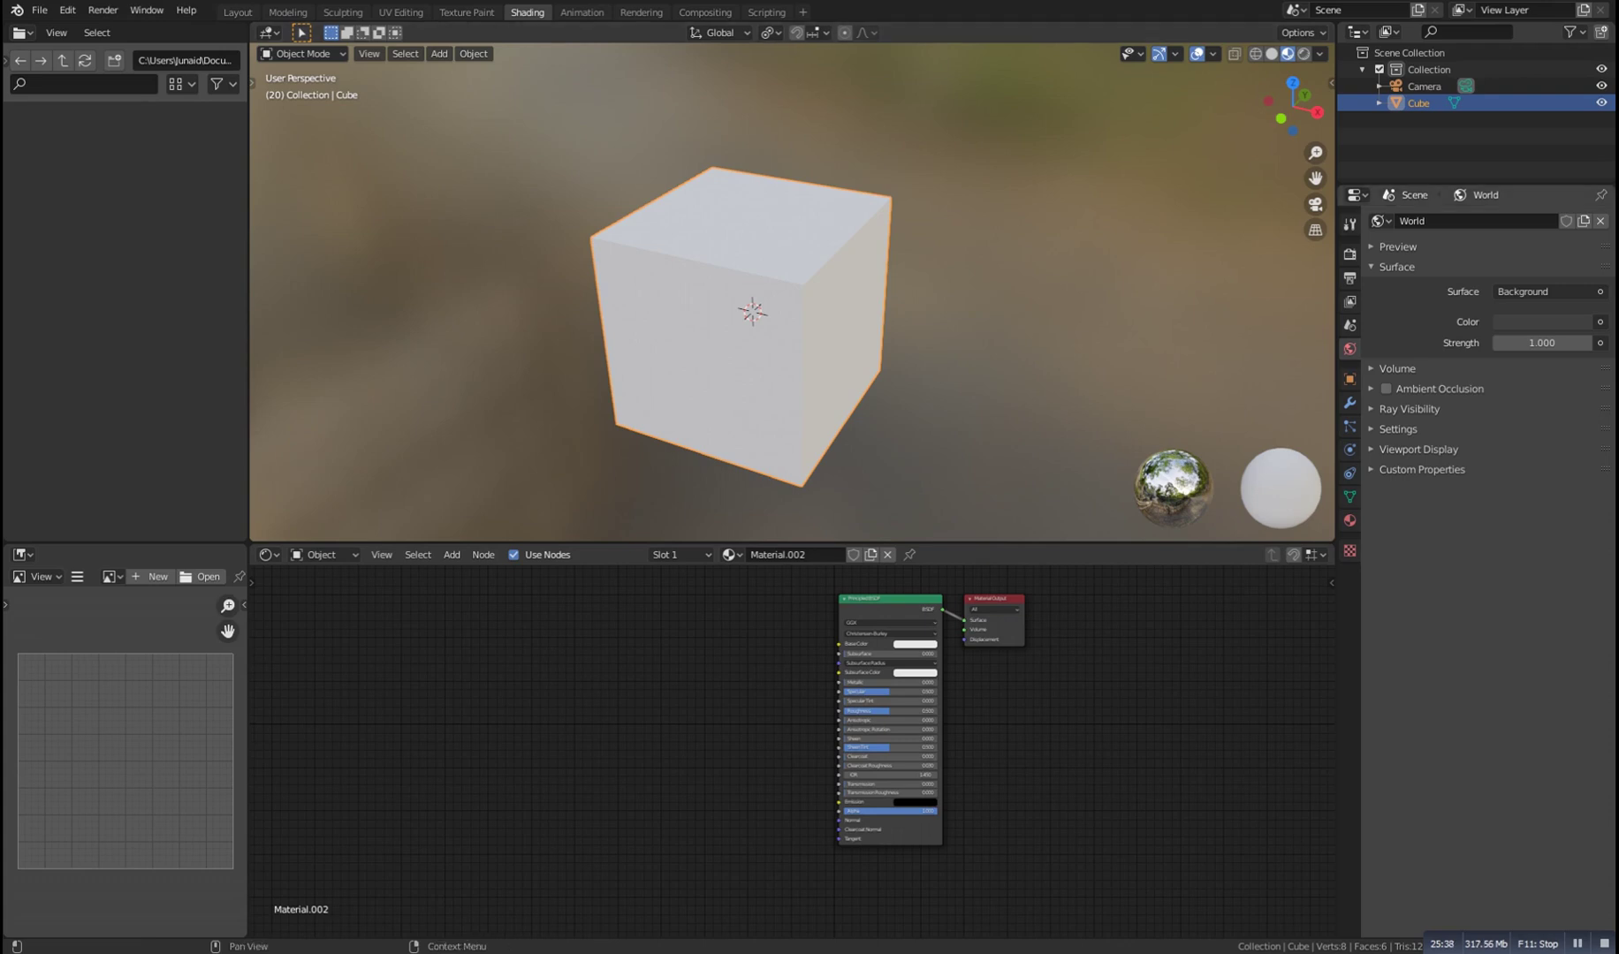
# Try to bevel all the cube's edges in Edit Mode, varying the number of segments between 12 and 1
pyautogui.press('Tab')
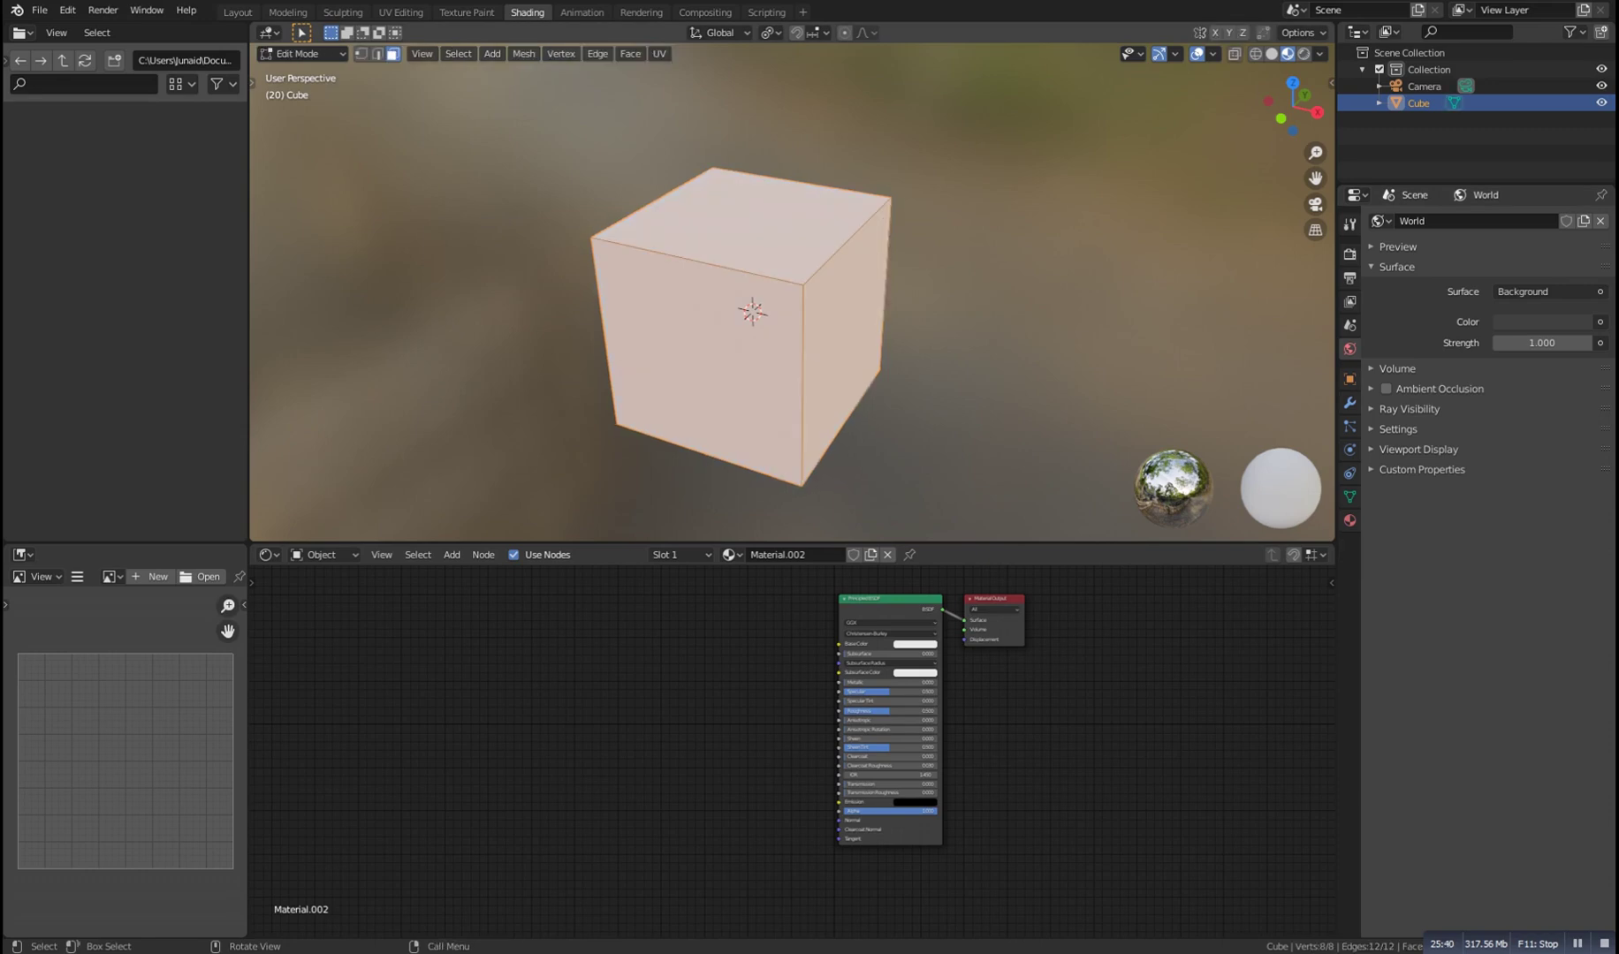
pyautogui.hotkey('ctrl', 'b')
pyautogui.scroll(5, 863, 286)
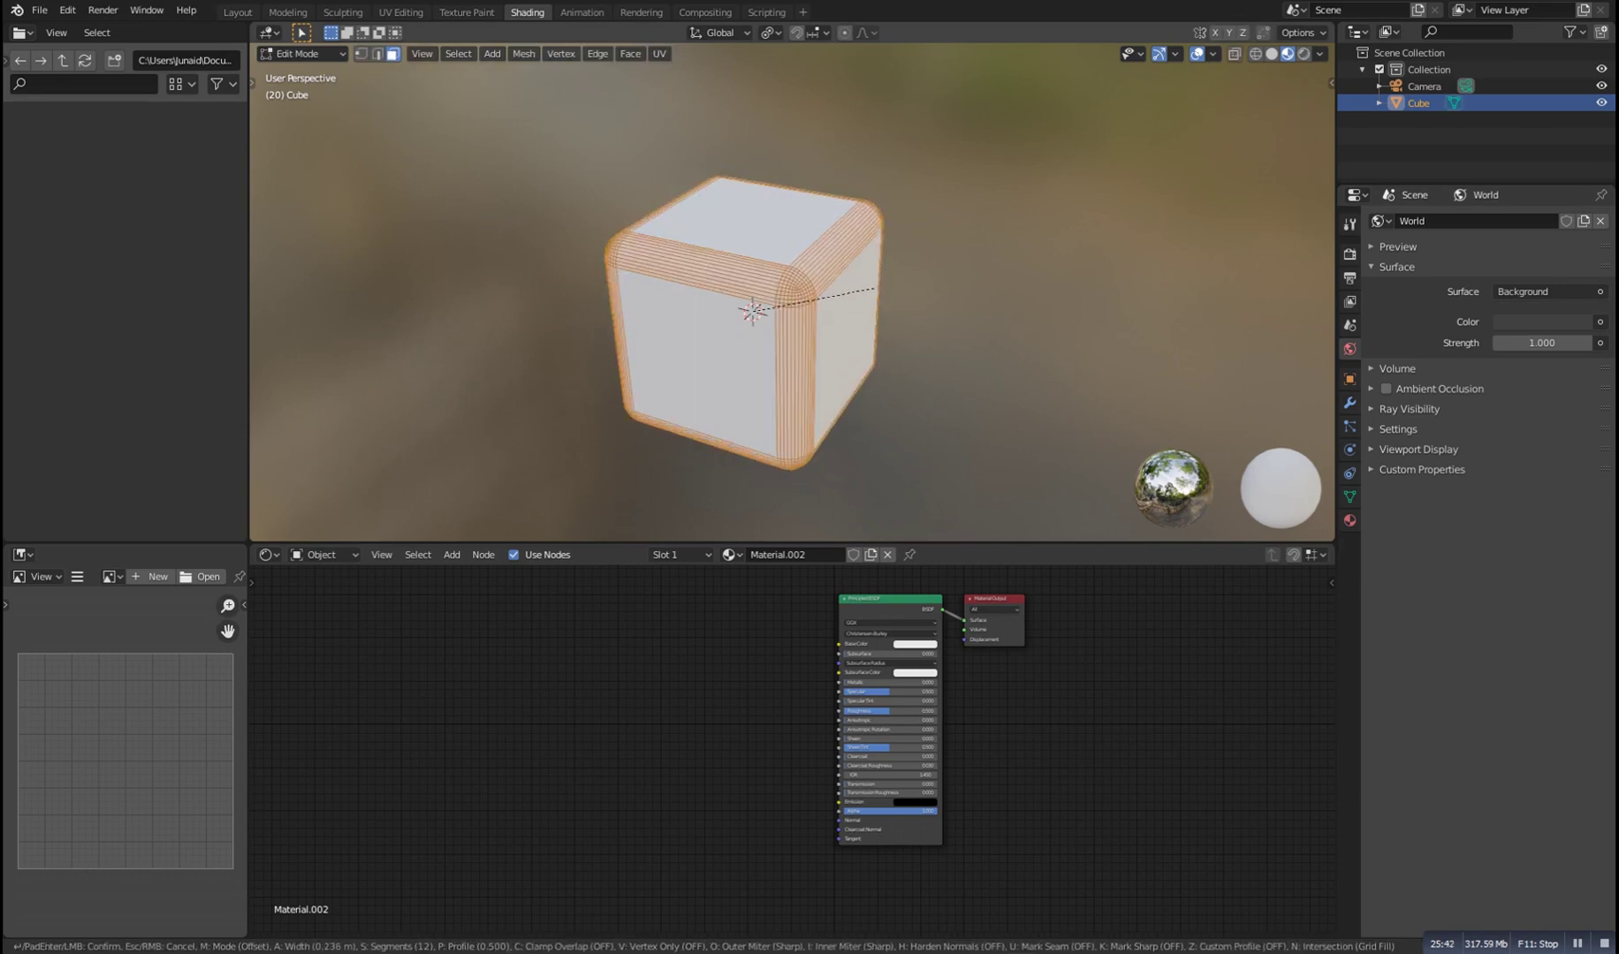
pyautogui.scroll(-13, 871, 294)
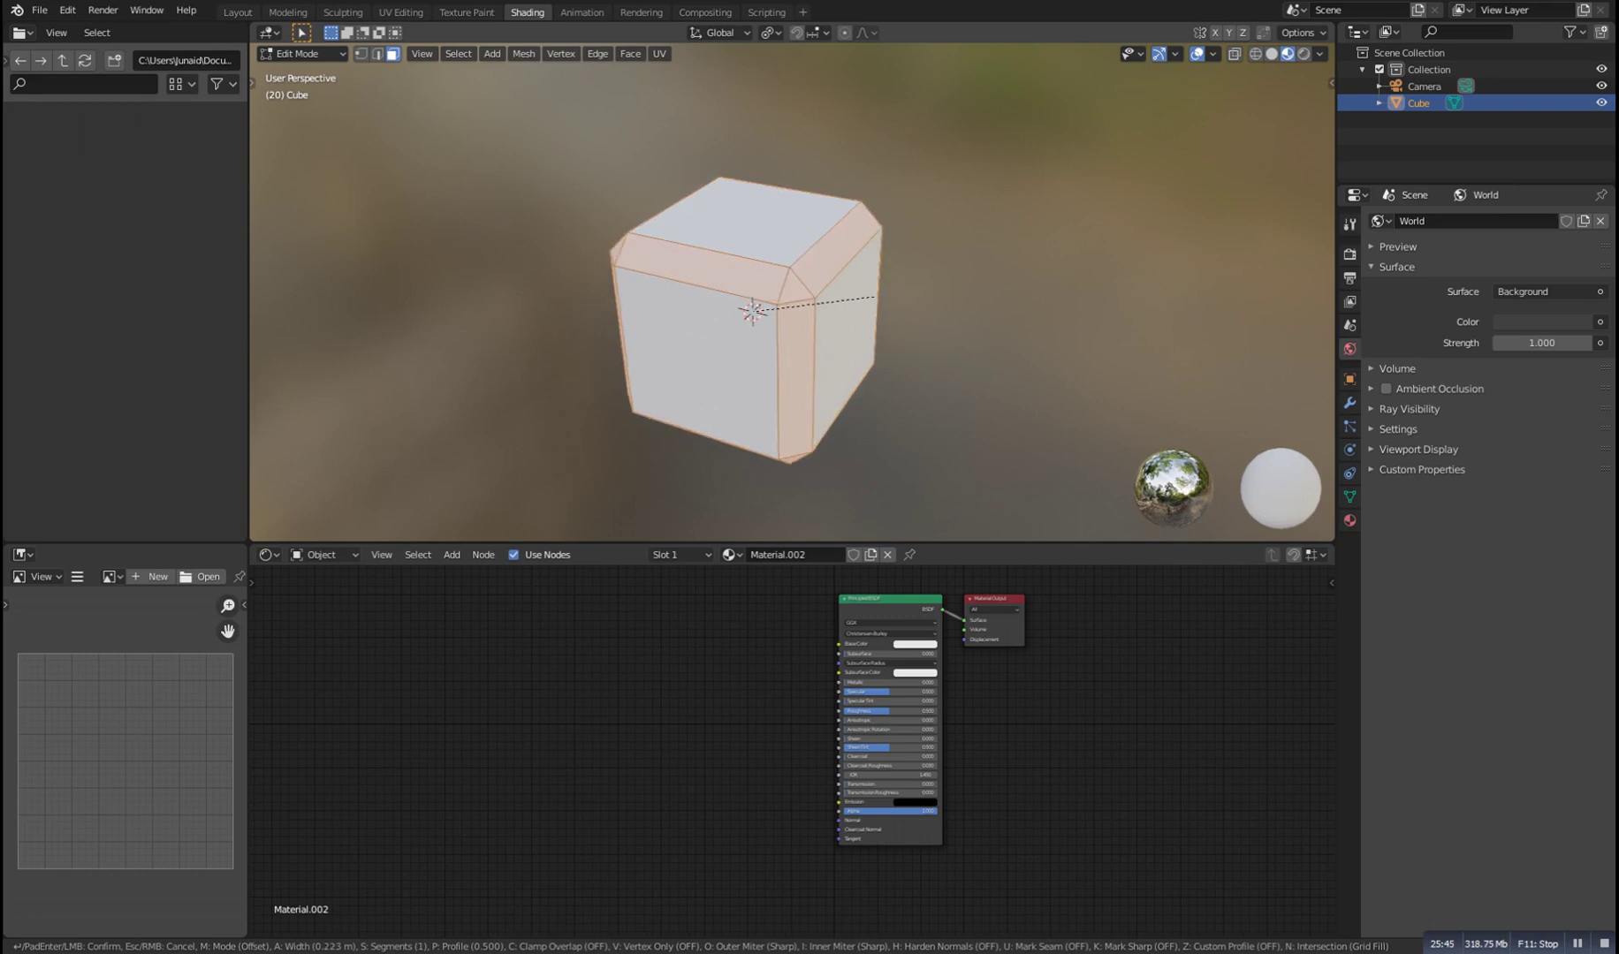
pyautogui.scroll(-3, 866, 290)
pyautogui.press('Escape')
pyautogui.press('Tab')
pyautogui.press('Tab')
pyautogui.press('Tab')
pyautogui.hotkey('alt', 'a')
pyautogui.moveTo(866, 290); pyautogui.dragTo(833, 298, button='middle')
pyautogui.press('Tab')
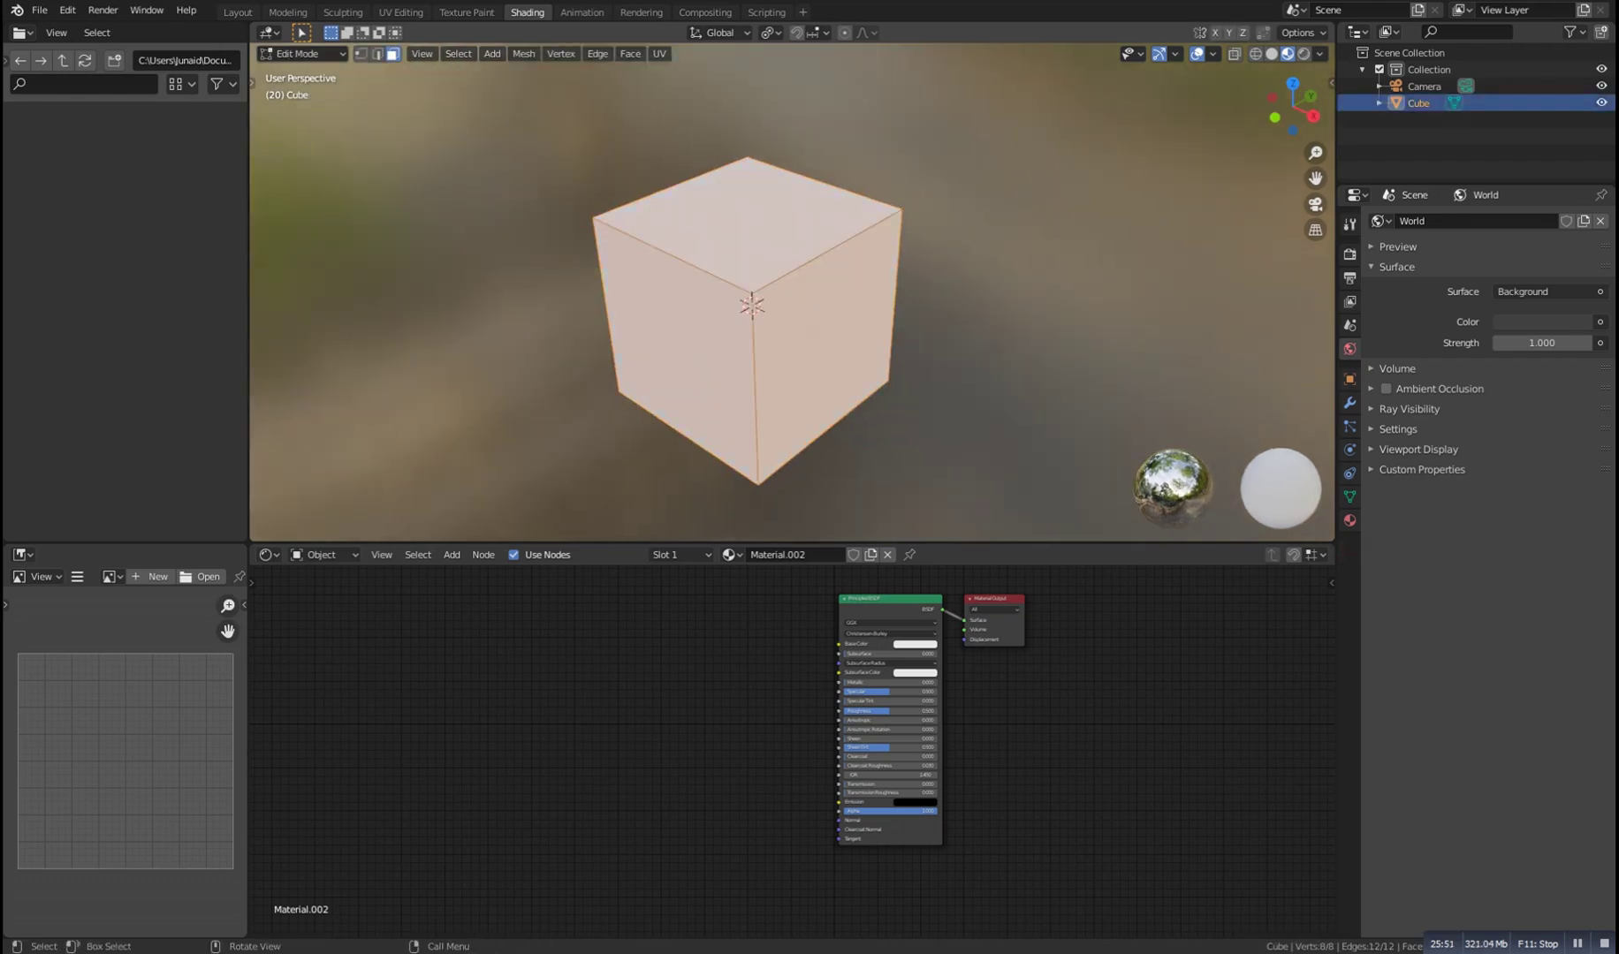
pyautogui.press('Tab')
pyautogui.press('Tab')
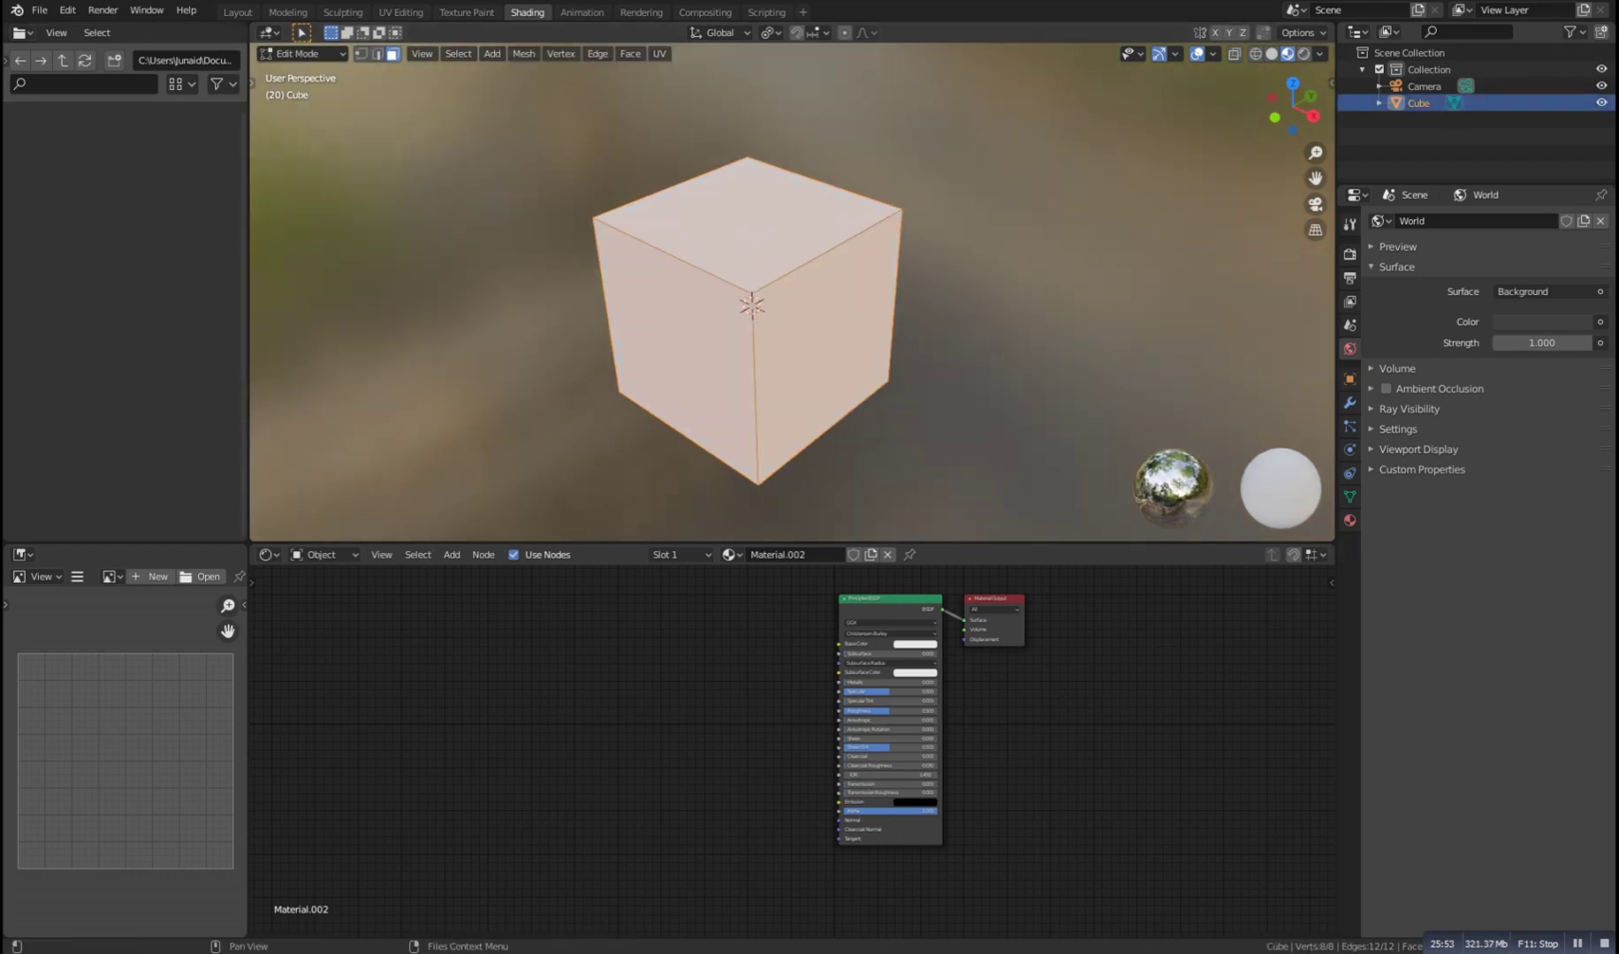
# Switch the cube's mesh selection to vertex mode and return to Object Mode
pyautogui.click(361, 54)
pyautogui.scroll(4, 792, 293)
pyautogui.press('Tab')
pyautogui.scroll(-4, 792, 293)
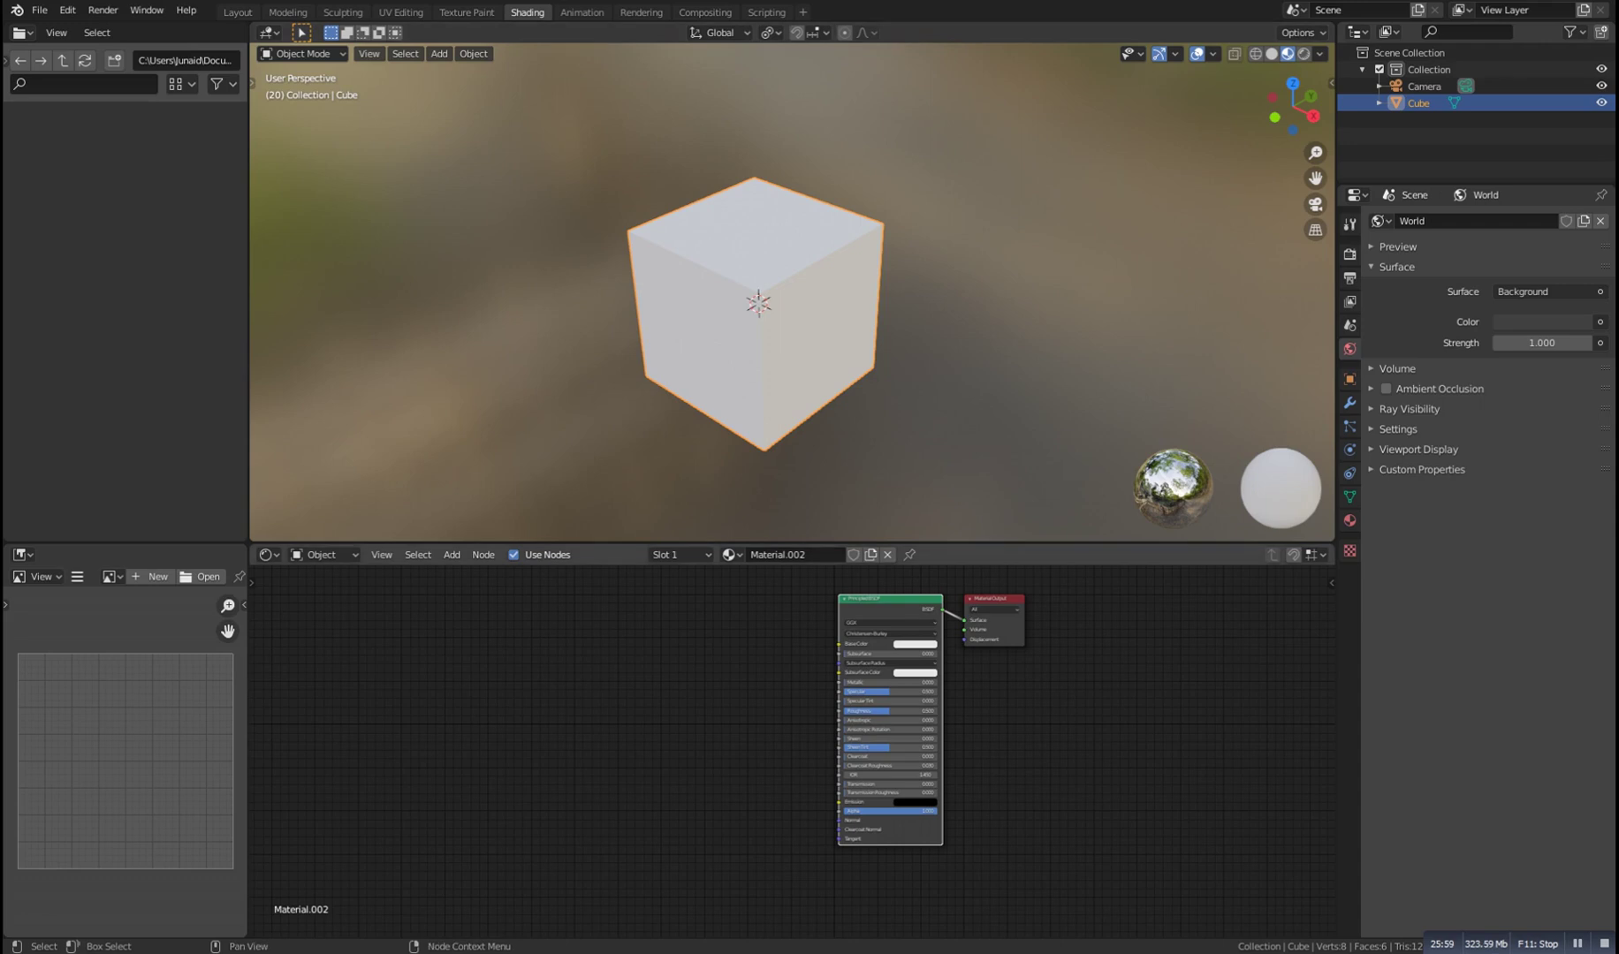
# Add a Bevel node to Material.002 and connect its Normal output to the Principled BSDF's Normal input
pyautogui.moveTo(714, 830); pyautogui.dragTo(786, 740, button='middle')
pyautogui.scroll(6, 778, 735)
pyautogui.scroll(-6, 716, 720)
pyautogui.scroll(7, 832, 846)
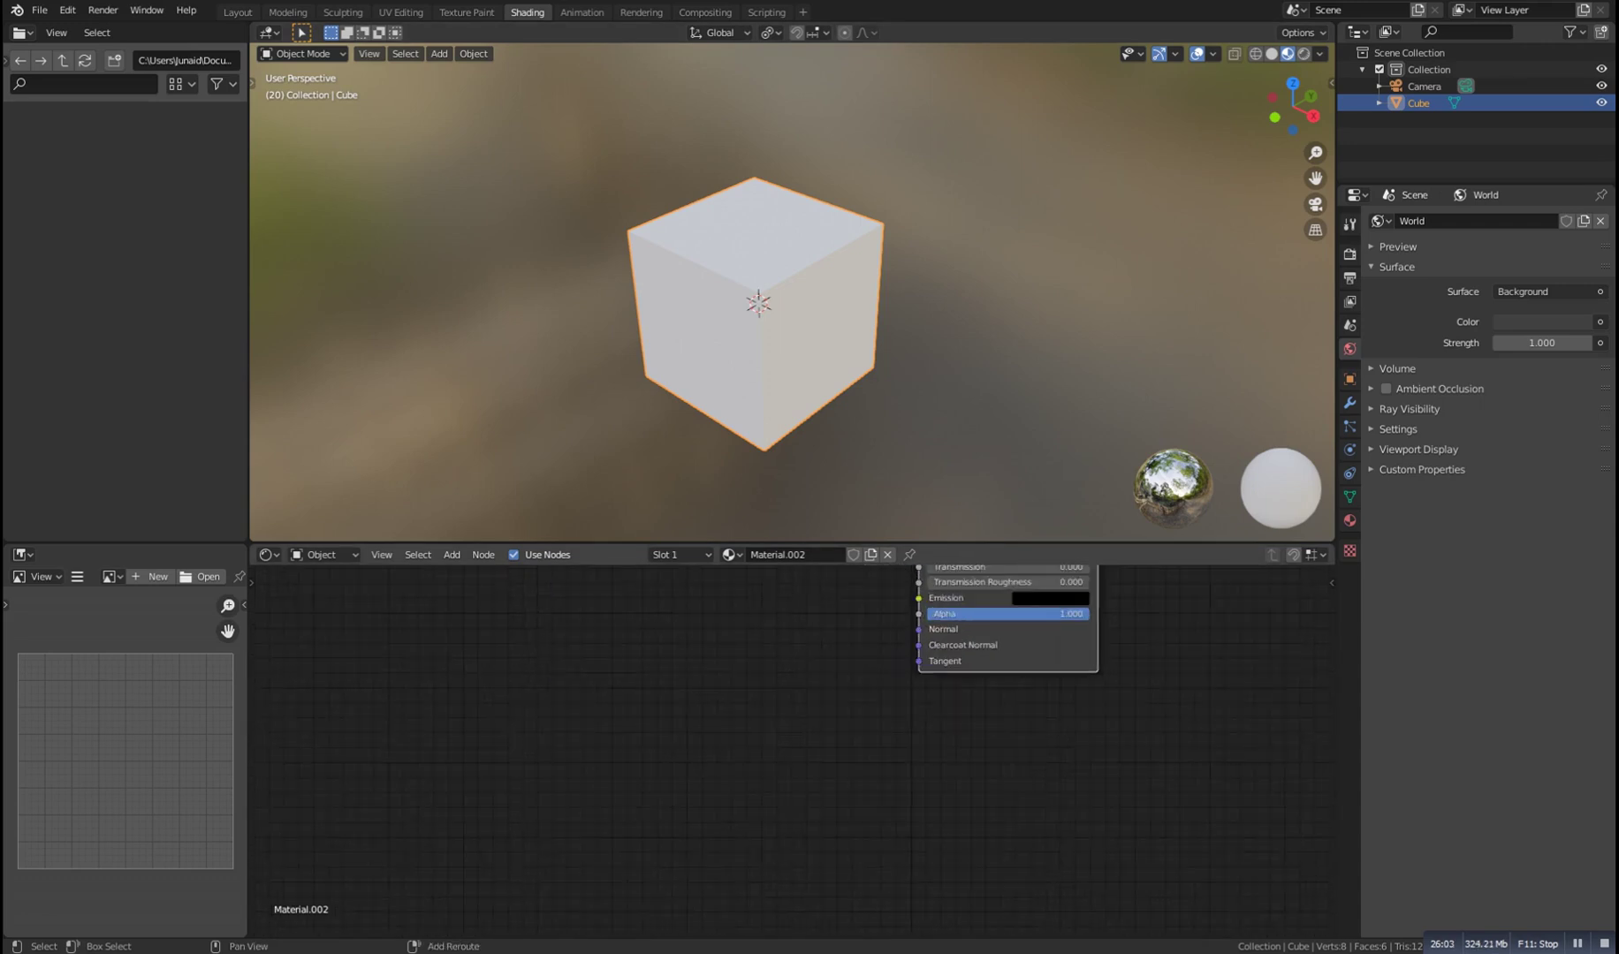
pyautogui.hotkey('shift', 'a')
pyautogui.click(767, 622)
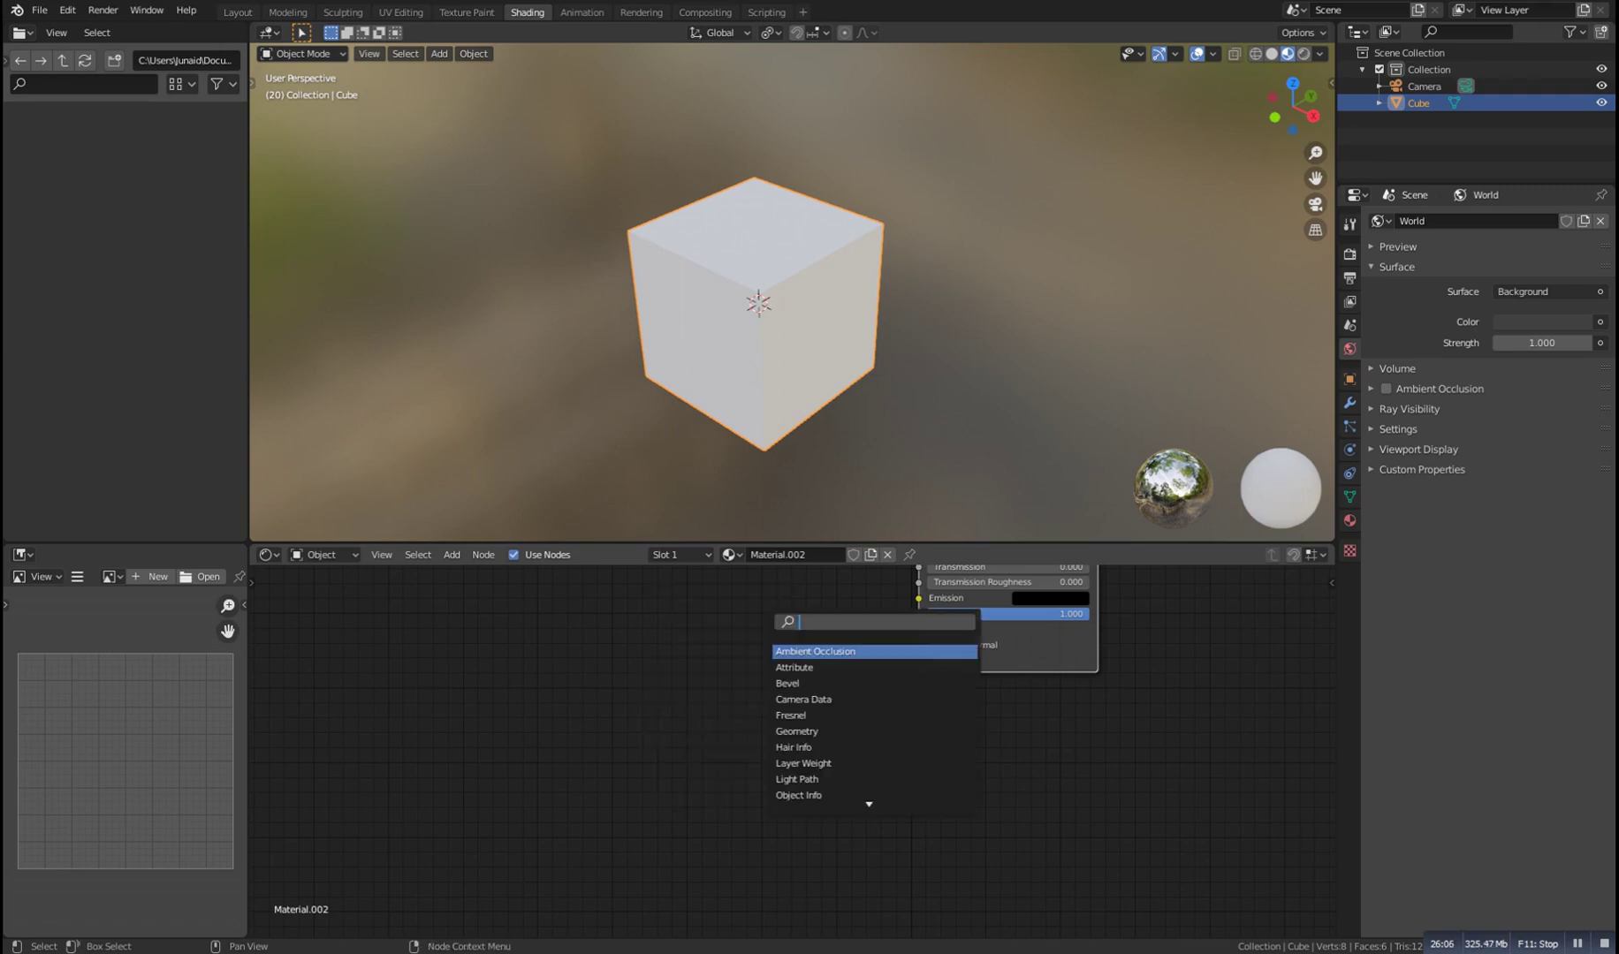
pyautogui.write('bev')
pyautogui.press('Return')
pyautogui.click(716, 631)
pyautogui.moveTo(716, 631); pyautogui.dragTo(625, 676, button='middle')
pyautogui.moveTo(728, 701); pyautogui.dragTo(827, 675)
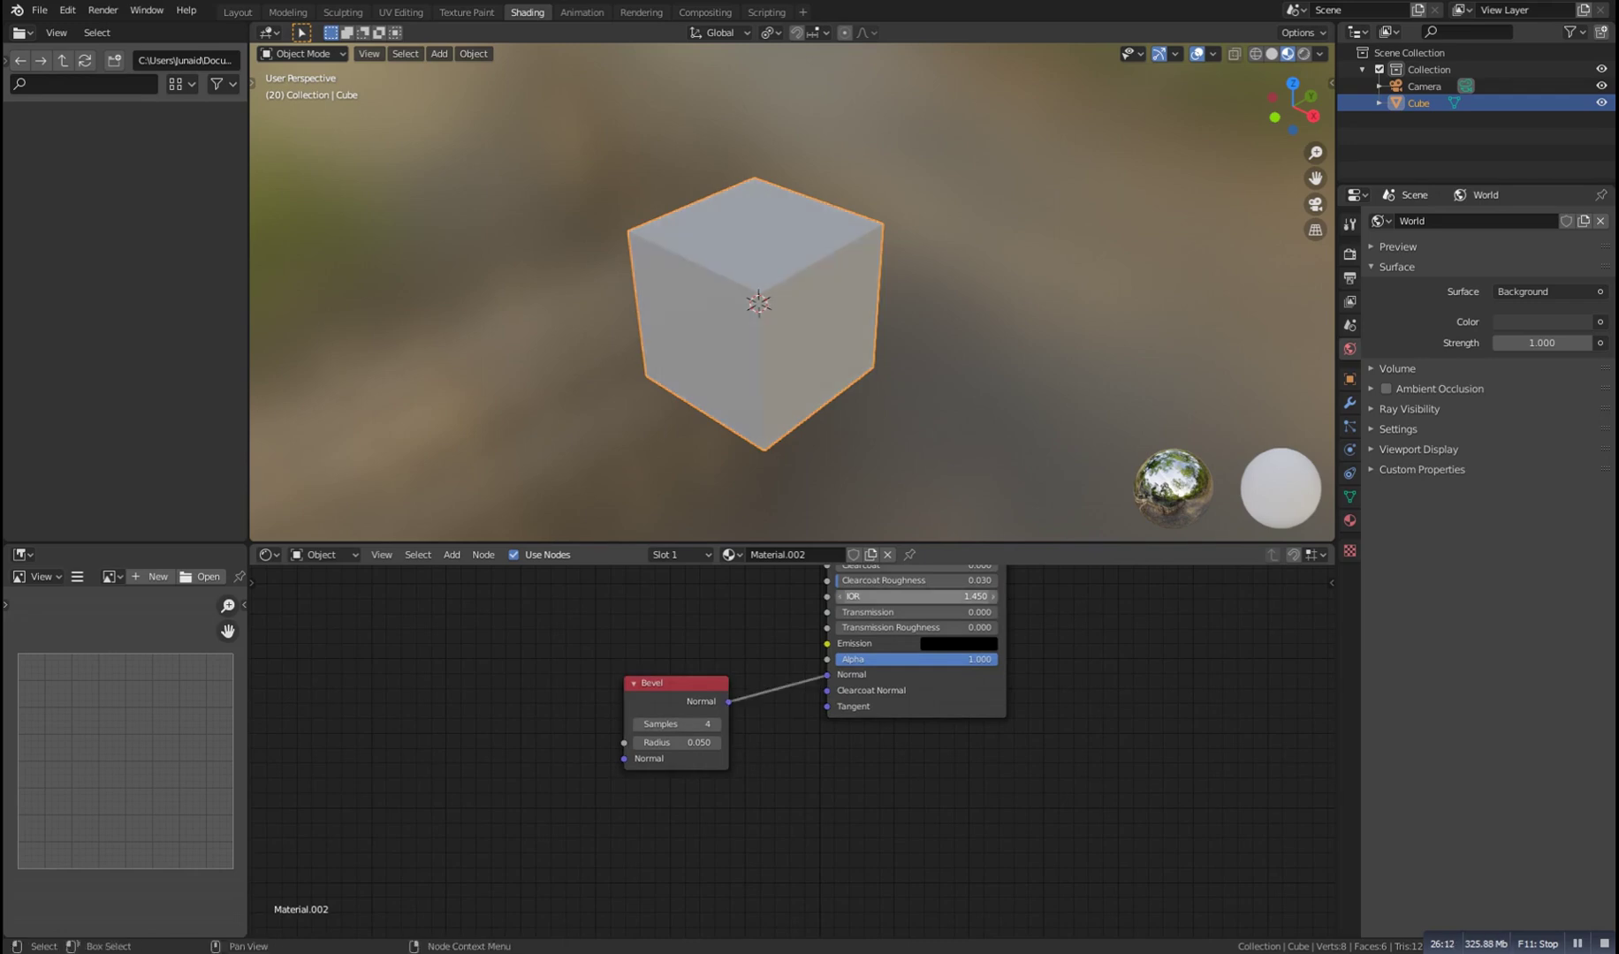
# Set the Bevel node's Samples to 5 and its Radius to 68.550
pyautogui.scroll(6, 758, 304)
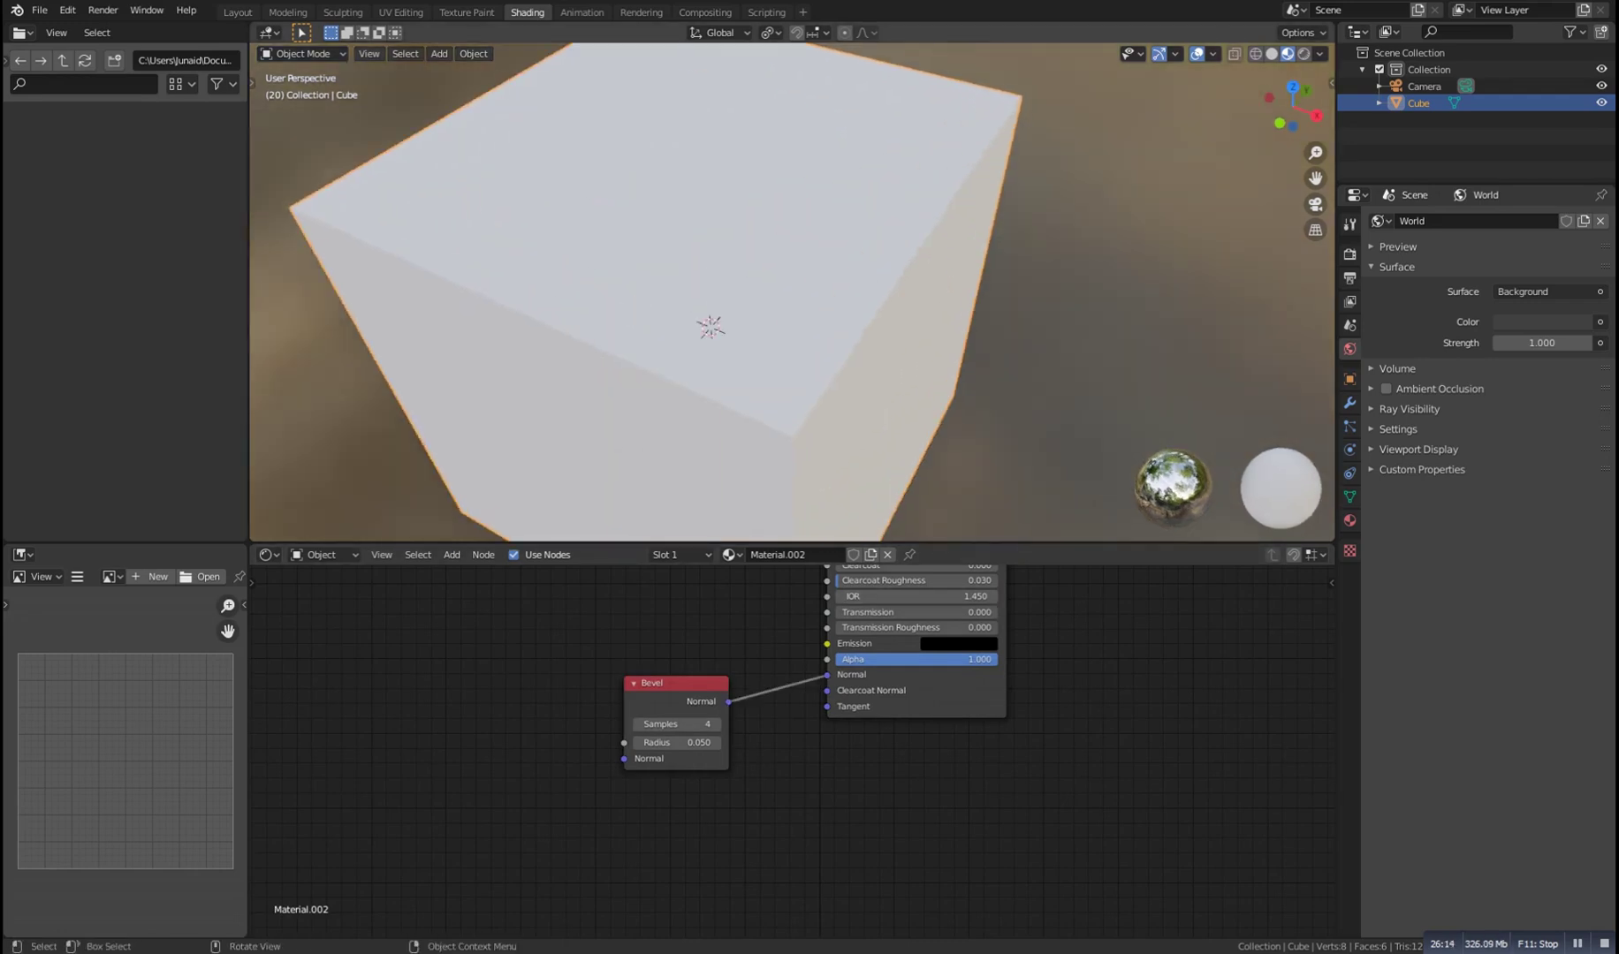
pyautogui.scroll(3, 790, 750)
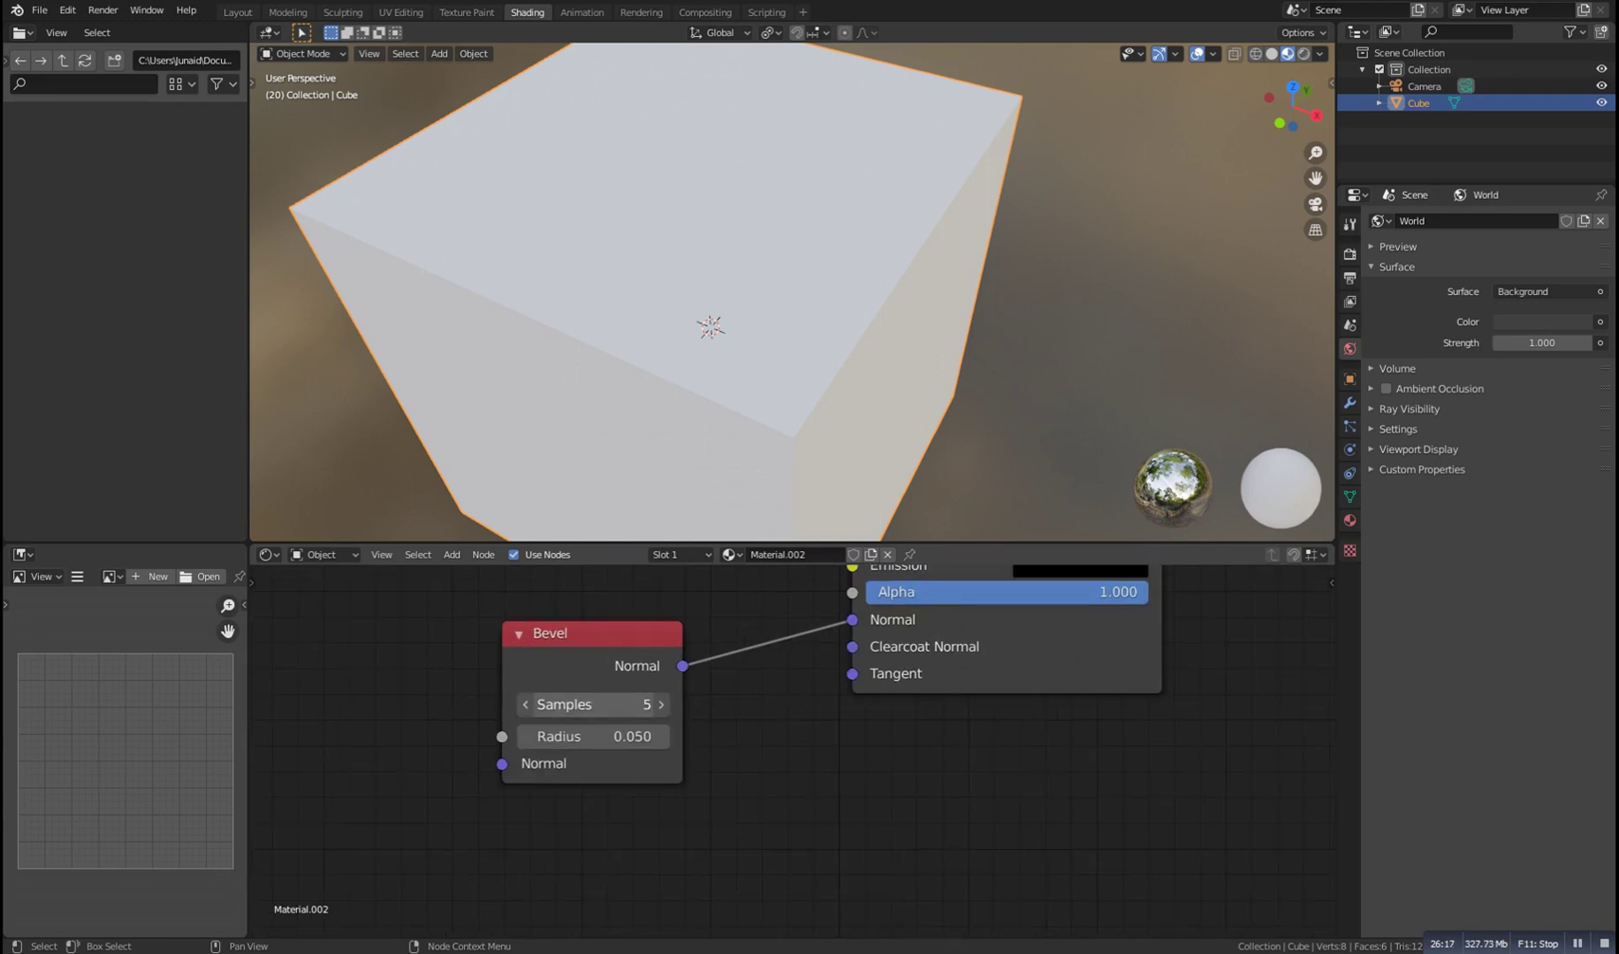
pyautogui.moveTo(594, 736); pyautogui.dragTo(681, 737)
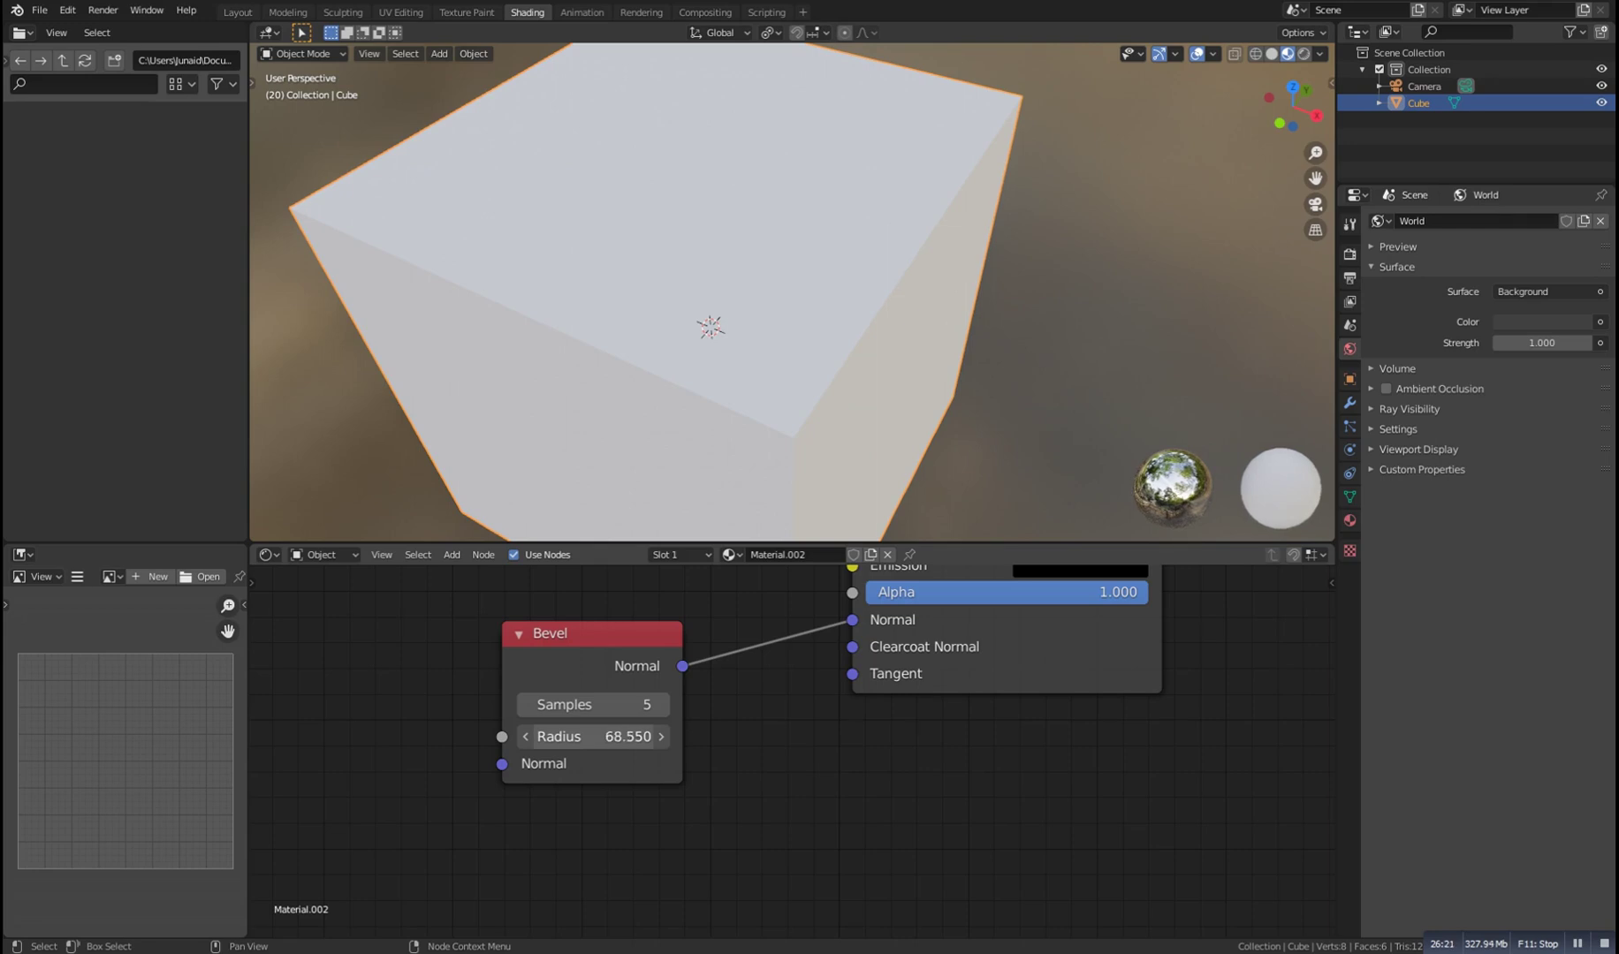
# Preview the deselected cube in Rendered viewport shading with the render settings open, and switch back to Solid shading
pyautogui.scroll(-6, 495, 309)
pyautogui.moveTo(495, 309); pyautogui.dragTo(504, 264, button='middle')
pyautogui.click(433, 243)
pyautogui.scroll(4, 433, 243)
pyautogui.scroll(-2, 444, 265)
pyautogui.click(1350, 255)
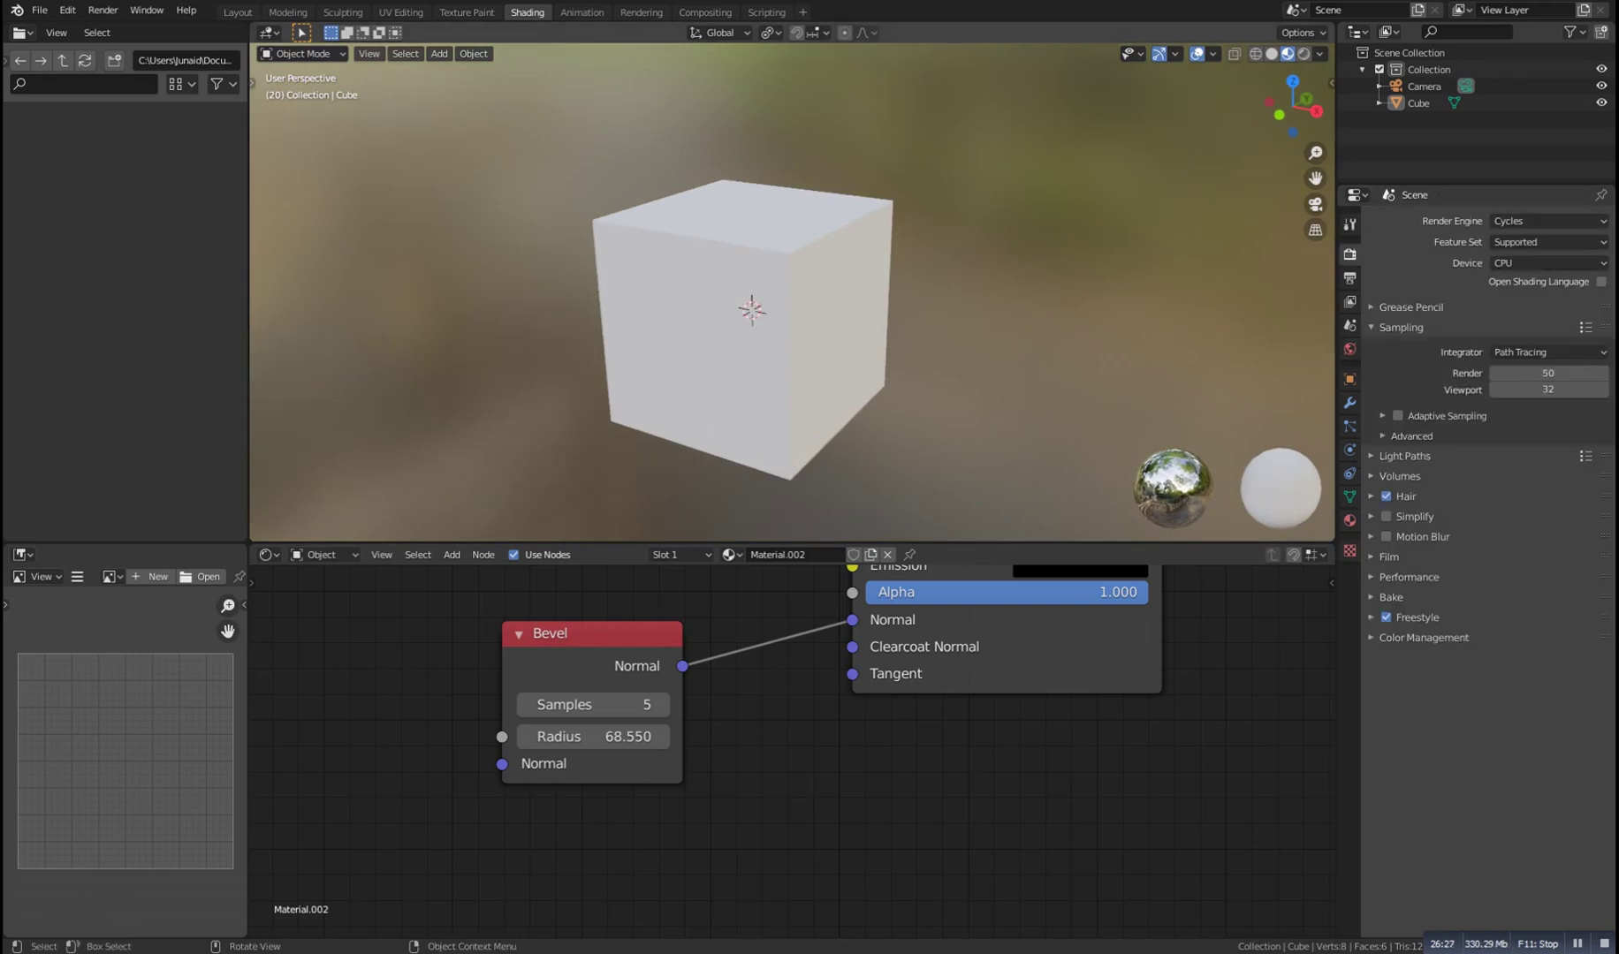
pyautogui.click(1304, 54)
pyautogui.scroll(3, 792, 291)
pyautogui.click(1271, 53)
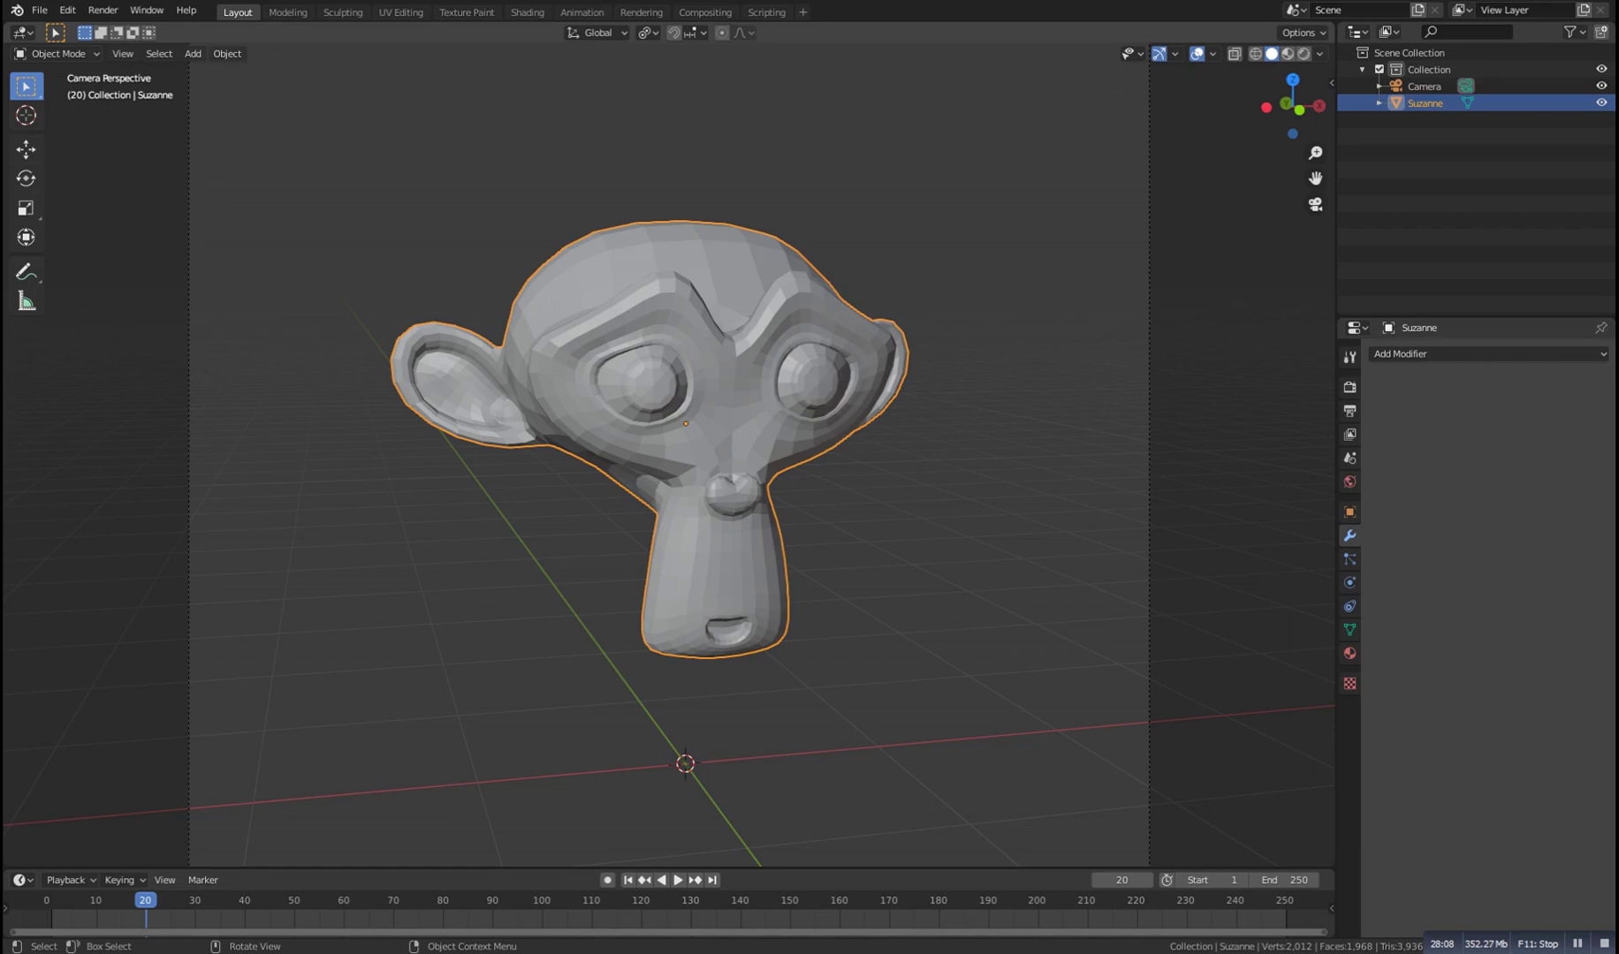
# Add a Remesh modifier to Suzanne and set its mode to Blocks
pyautogui.click(1458, 354)
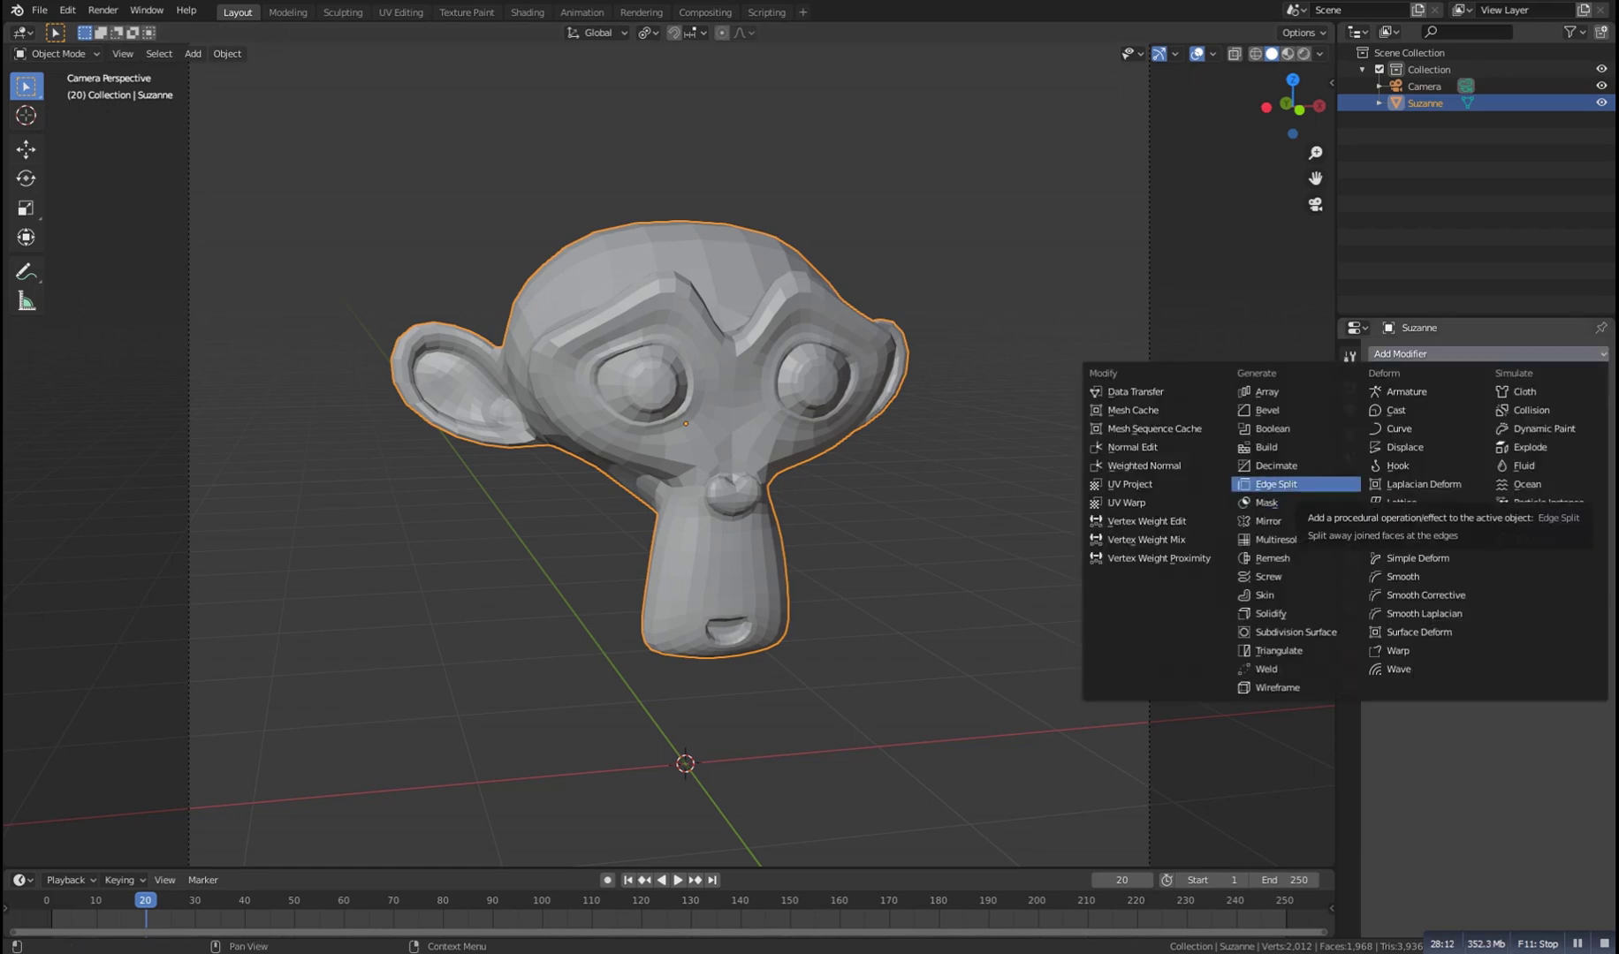
pyautogui.click(1272, 558)
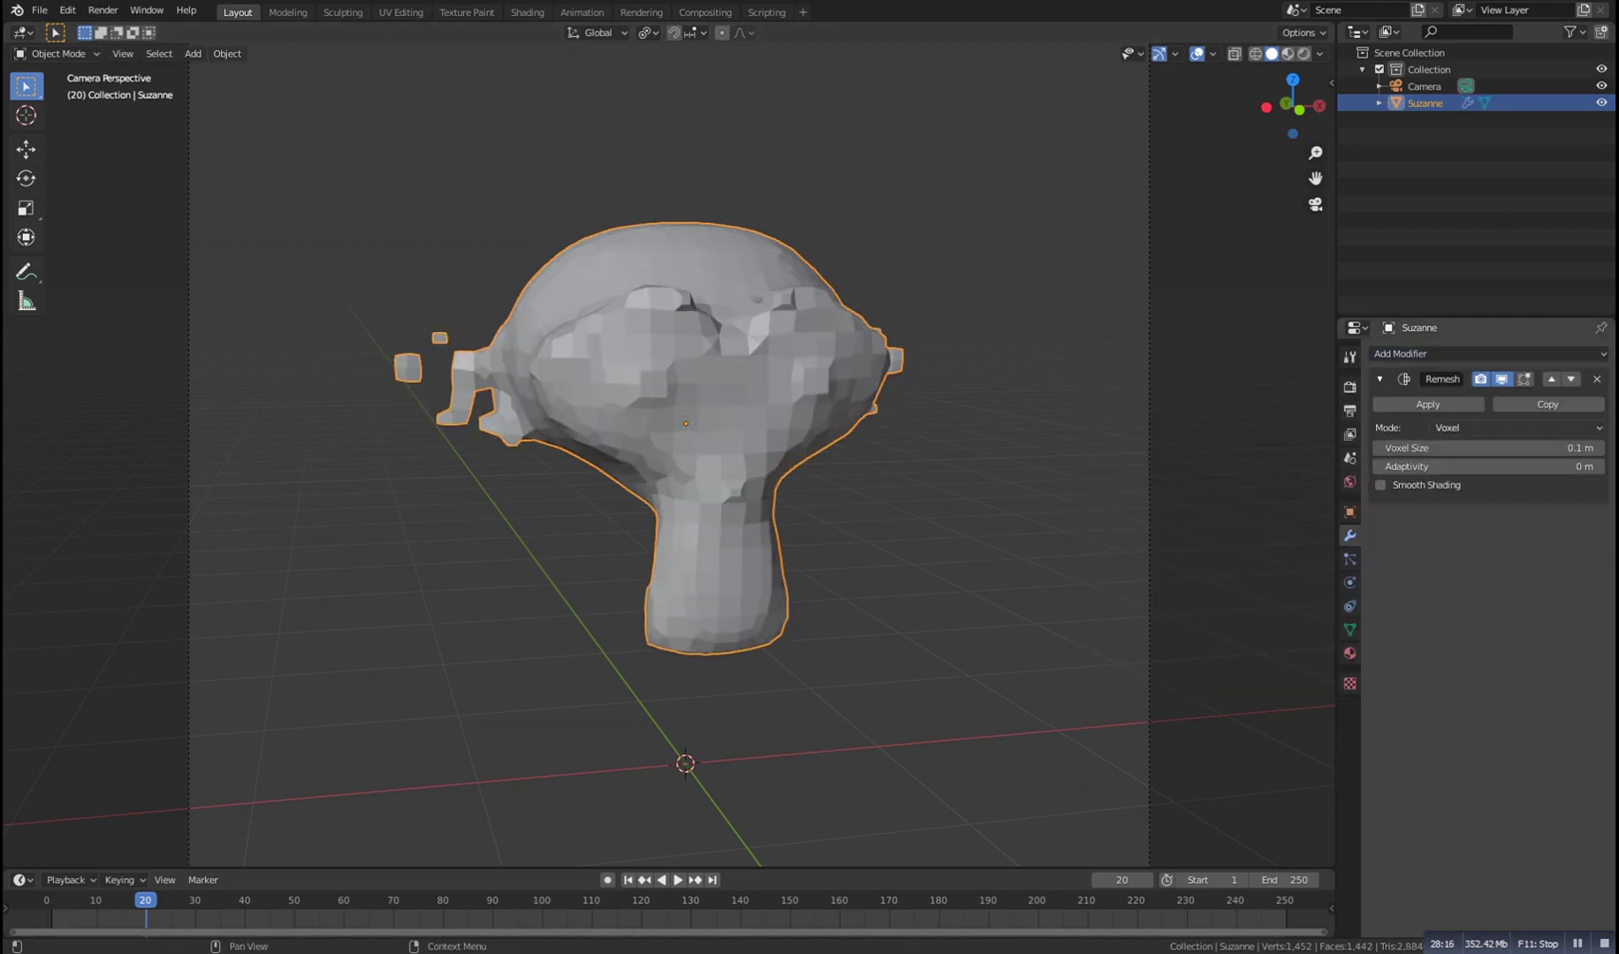
pyautogui.click(1502, 427)
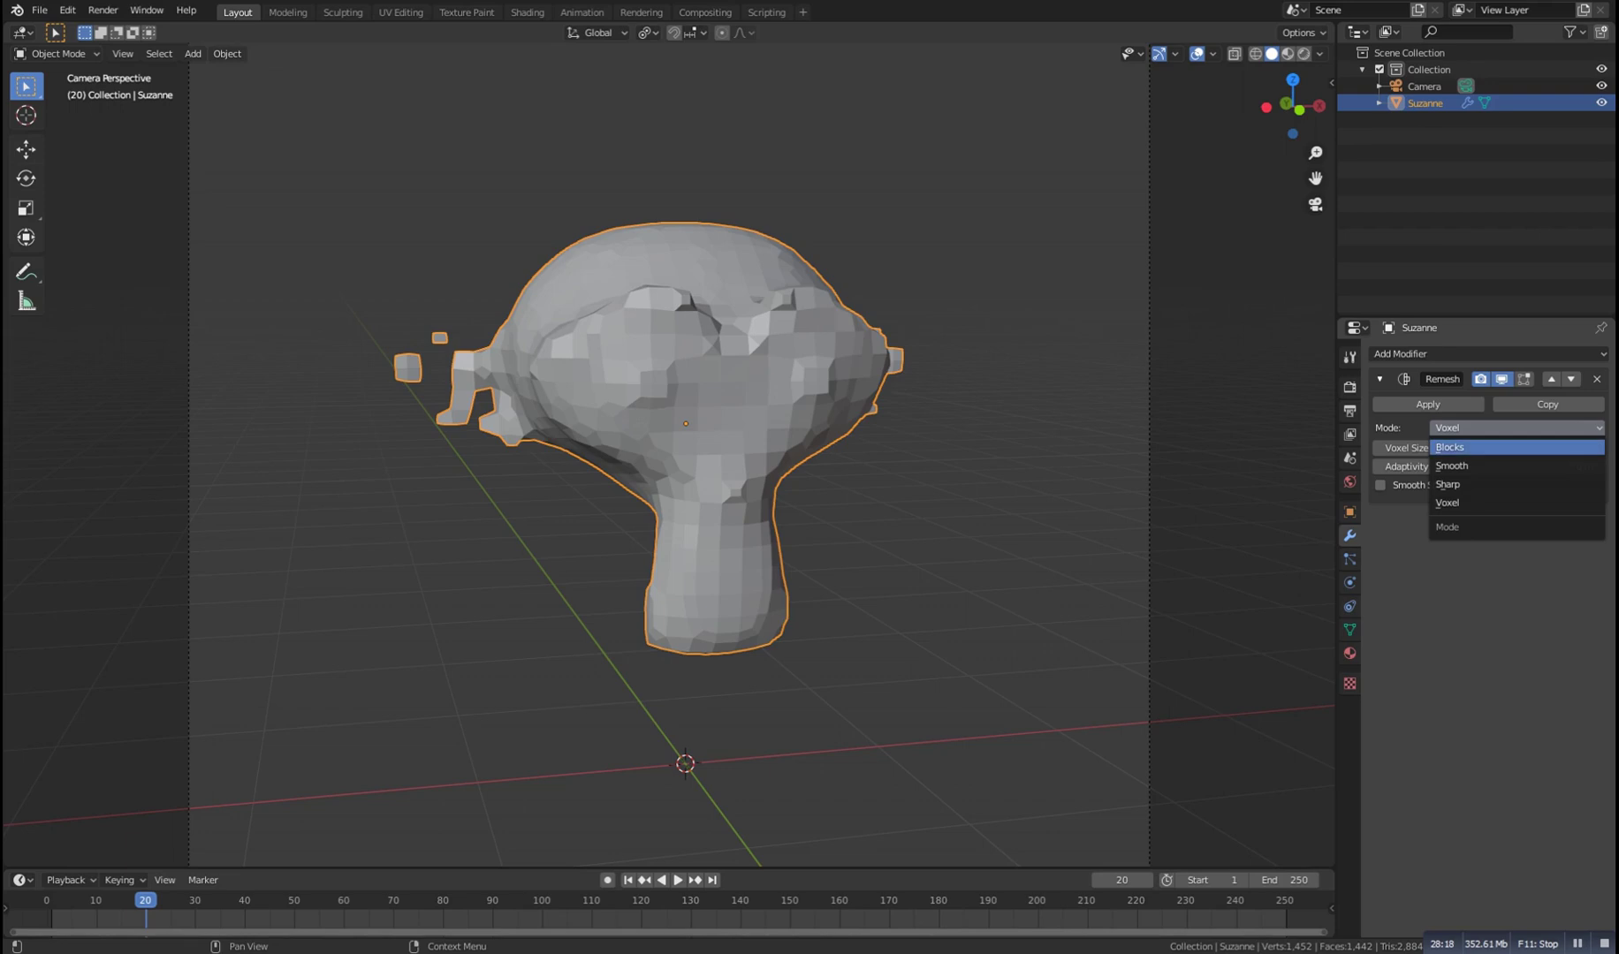
pyautogui.click(1485, 448)
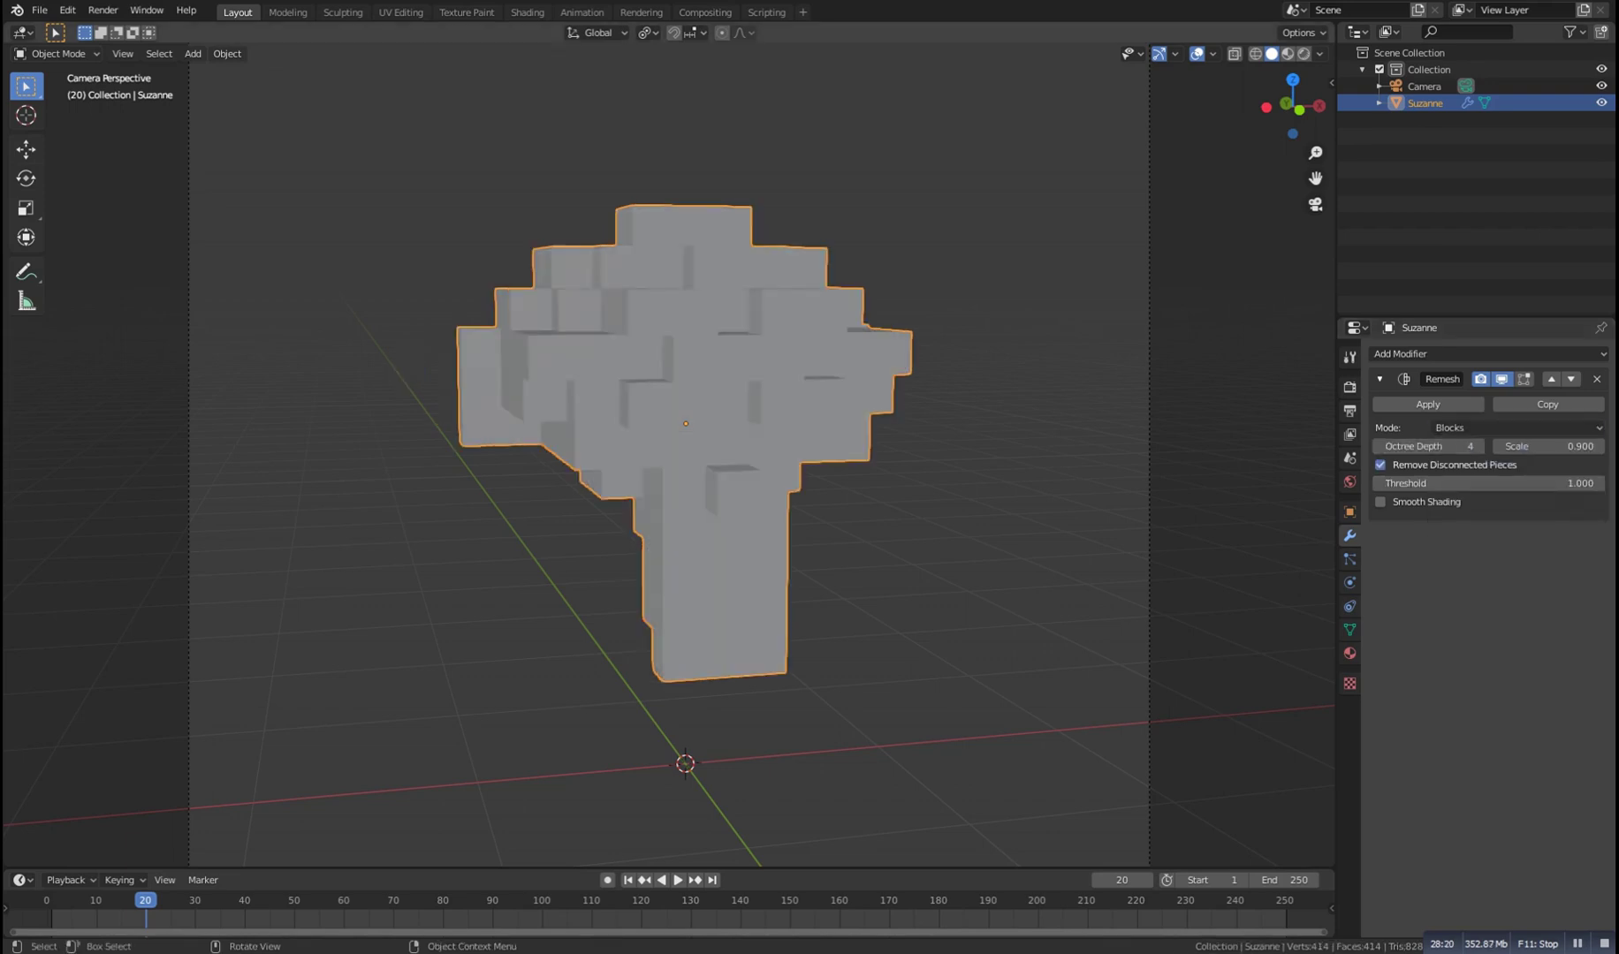
# Increase the Remesh modifier's Octree Depth by three levels, deselect Suzanne and inspect the finer blocks
pyautogui.click(1478, 446)
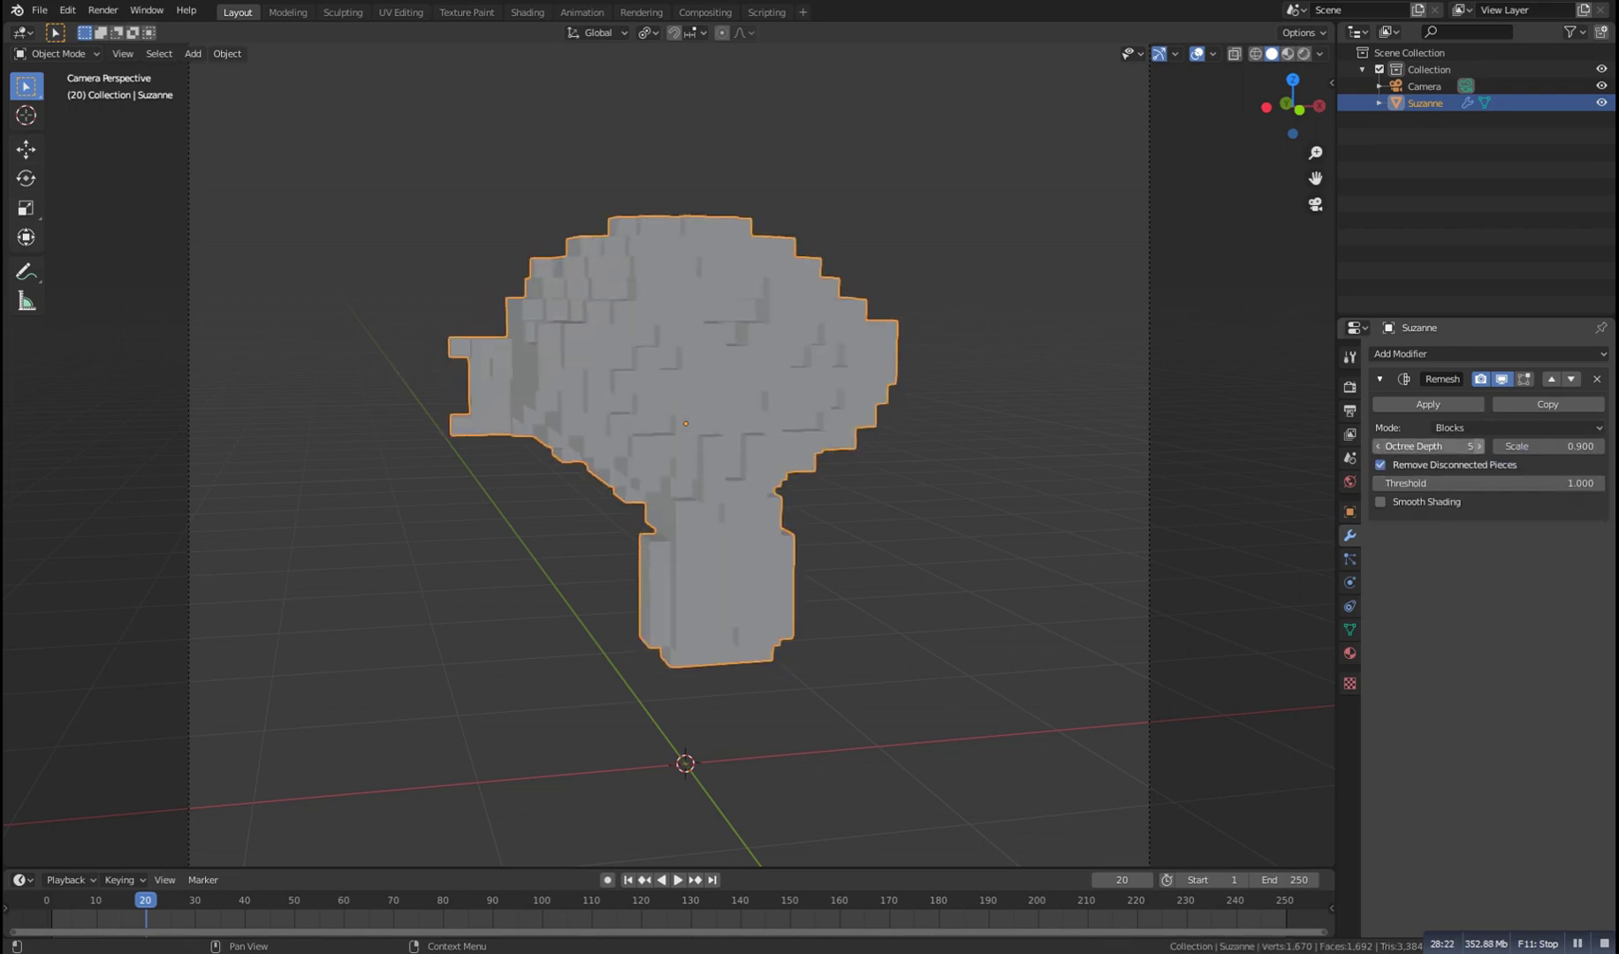
pyautogui.click(1478, 446)
pyautogui.click(1478, 446)
pyautogui.click(1043, 477)
pyautogui.moveTo(1034, 482); pyautogui.dragTo(981, 513, button='middle')
pyautogui.scroll(3, 1078, 515)
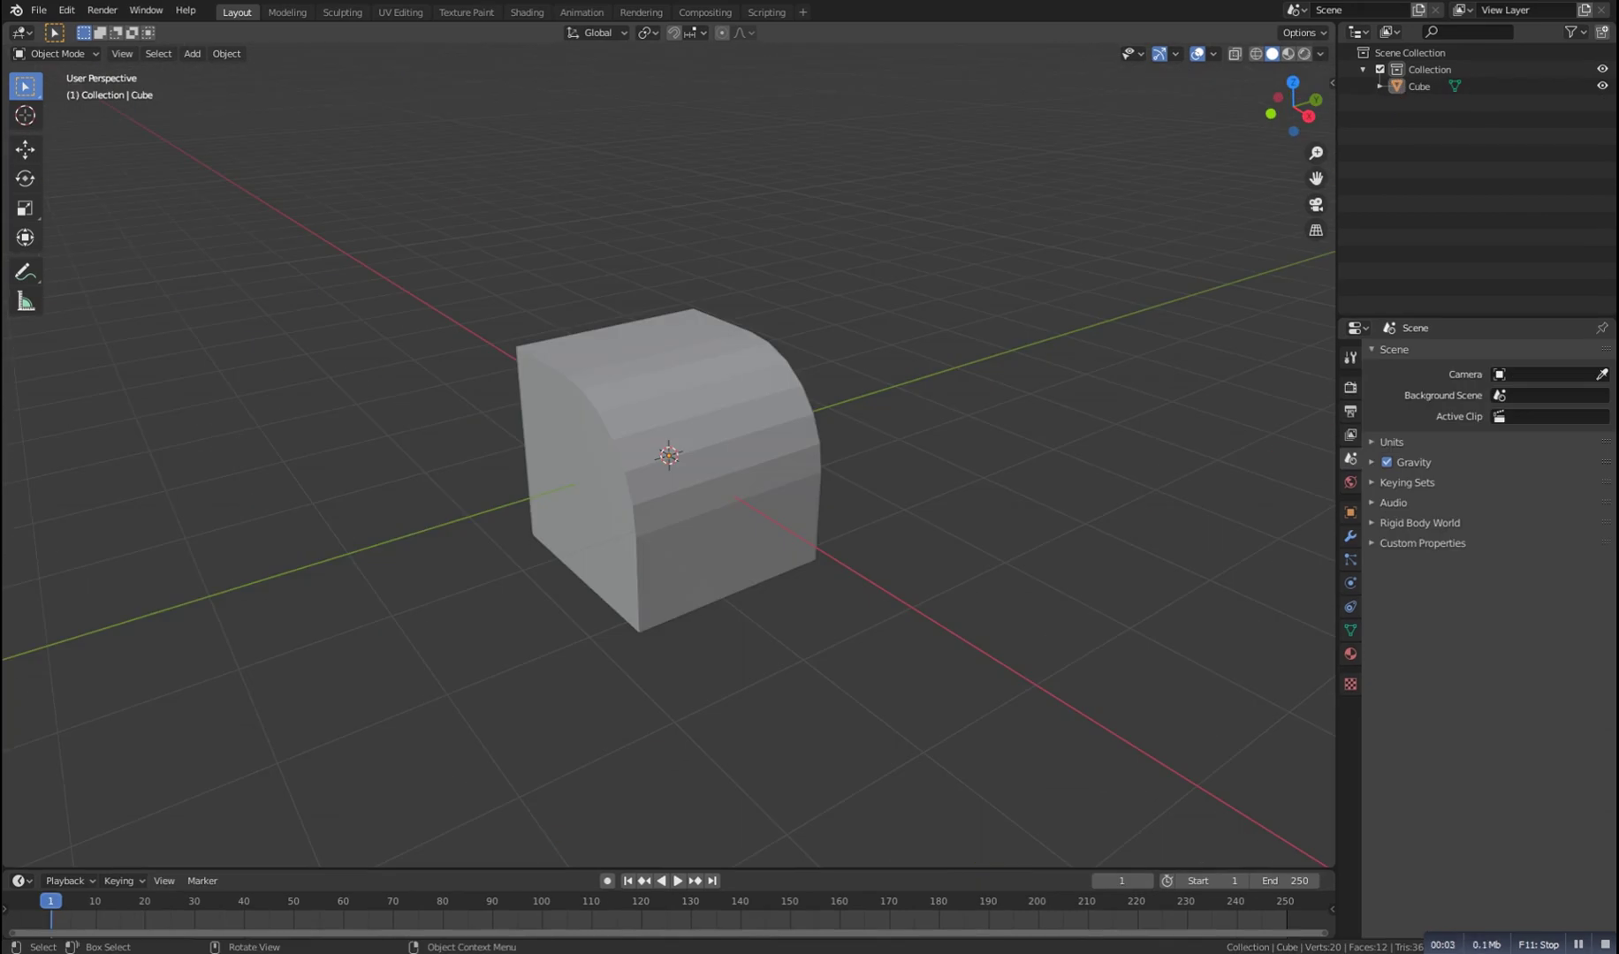
# Apply Shade Smooth to the cube with the rounded edge and inspect its shading from another angle
pyautogui.moveTo(665, 506); pyautogui.dragTo(701, 530)
pyautogui.scroll(-1, 701, 530)
pyautogui.moveTo(701, 531)
pyautogui.mouseDown(button='middle')
pyautogui.moveTo(772, 566)
pyautogui.moveTo(709, 544)
pyautogui.mouseUp(button='middle')
pyautogui.rightClick(702, 406)
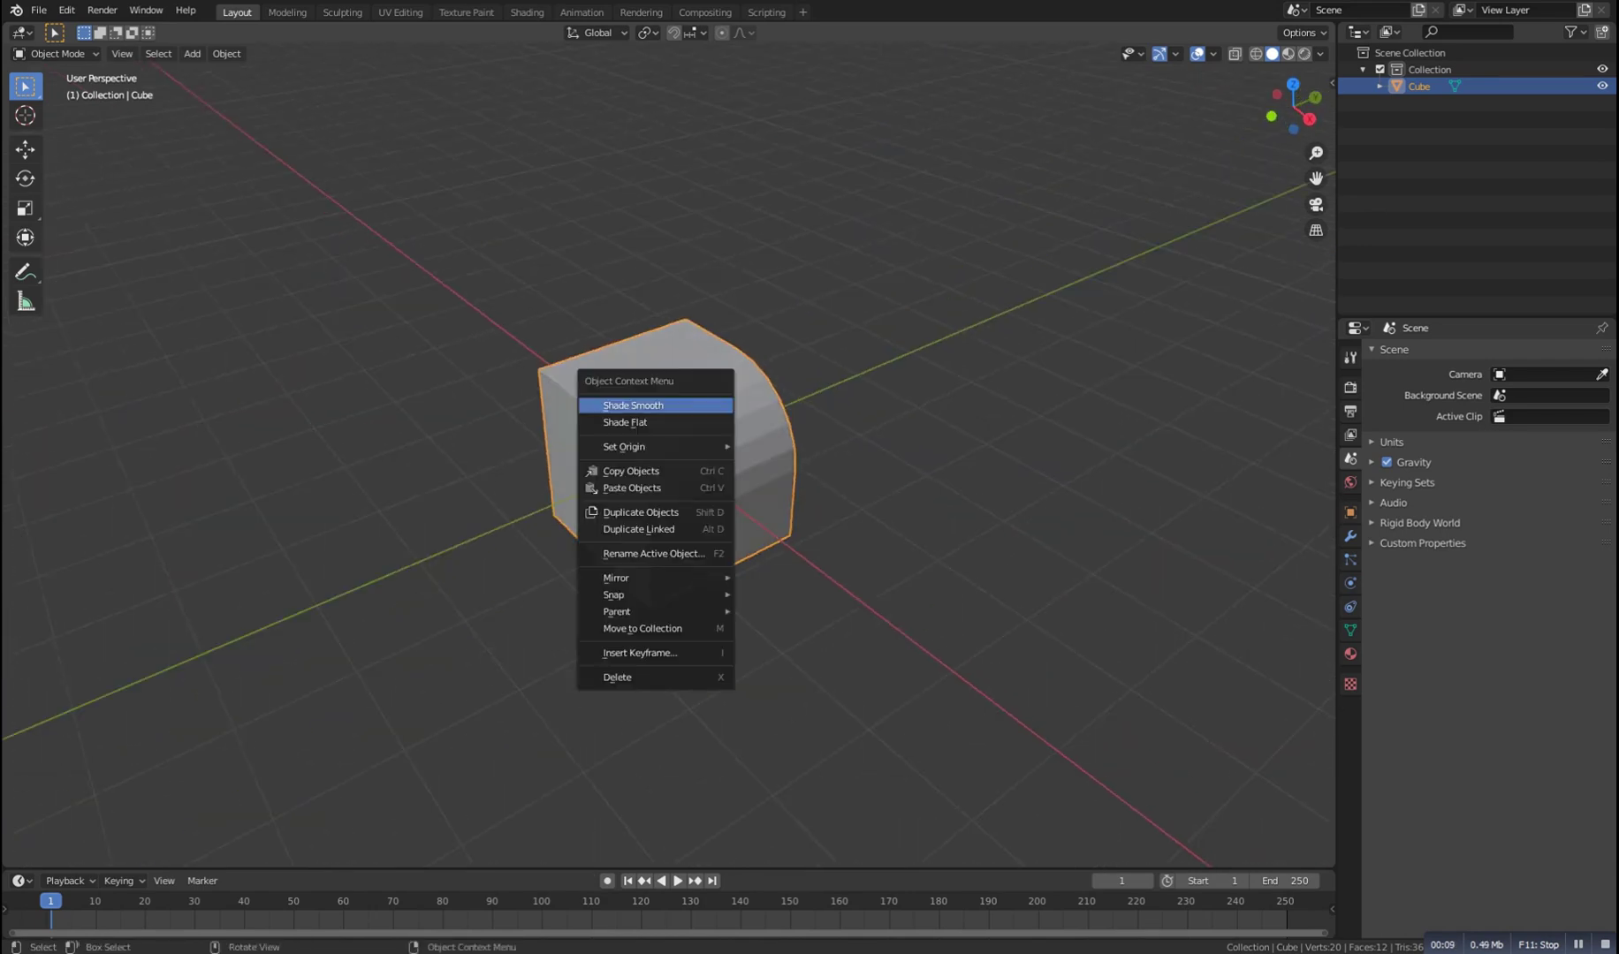
pyautogui.click(655, 405)
pyautogui.hotkey('alt', 'a')
pyautogui.moveTo(658, 409)
pyautogui.mouseDown(button='middle')
pyautogui.moveTo(749, 376)
pyautogui.moveTo(694, 397)
pyautogui.moveTo(446, 389)
pyautogui.moveTo(624, 388)
pyautogui.mouseUp(button='middle')
pyautogui.scroll(3, 750, 375)
pyautogui.scroll(-4, 600, 387)
pyautogui.press('a')
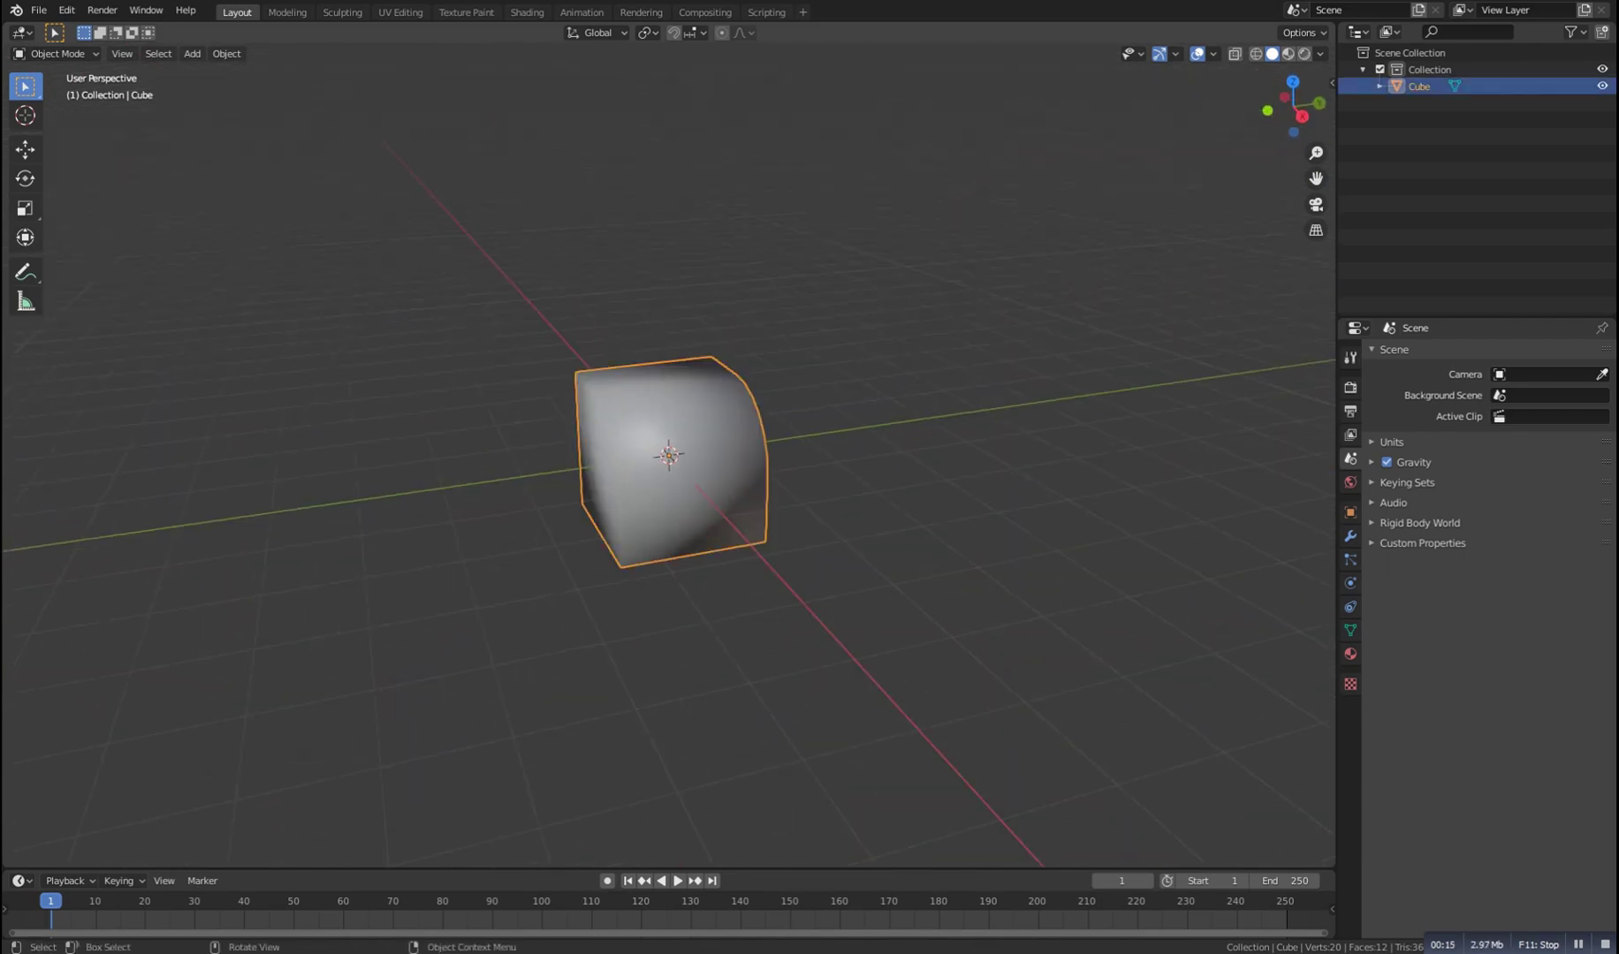
# Set the rounded cube back to flat shading and view its faceted curved side
pyautogui.rightClick(578, 422)
pyautogui.keyDown('alt'); pyautogui.moveTo(587, 446); pyautogui.dragTo(645, 465); pyautogui.keyUp('alt')
pyautogui.rightClick(578, 448)
pyautogui.click(579, 448)
pyautogui.keyDown('alt'); pyautogui.moveTo(579, 448); pyautogui.dragTo(610, 452); pyautogui.keyUp('alt')
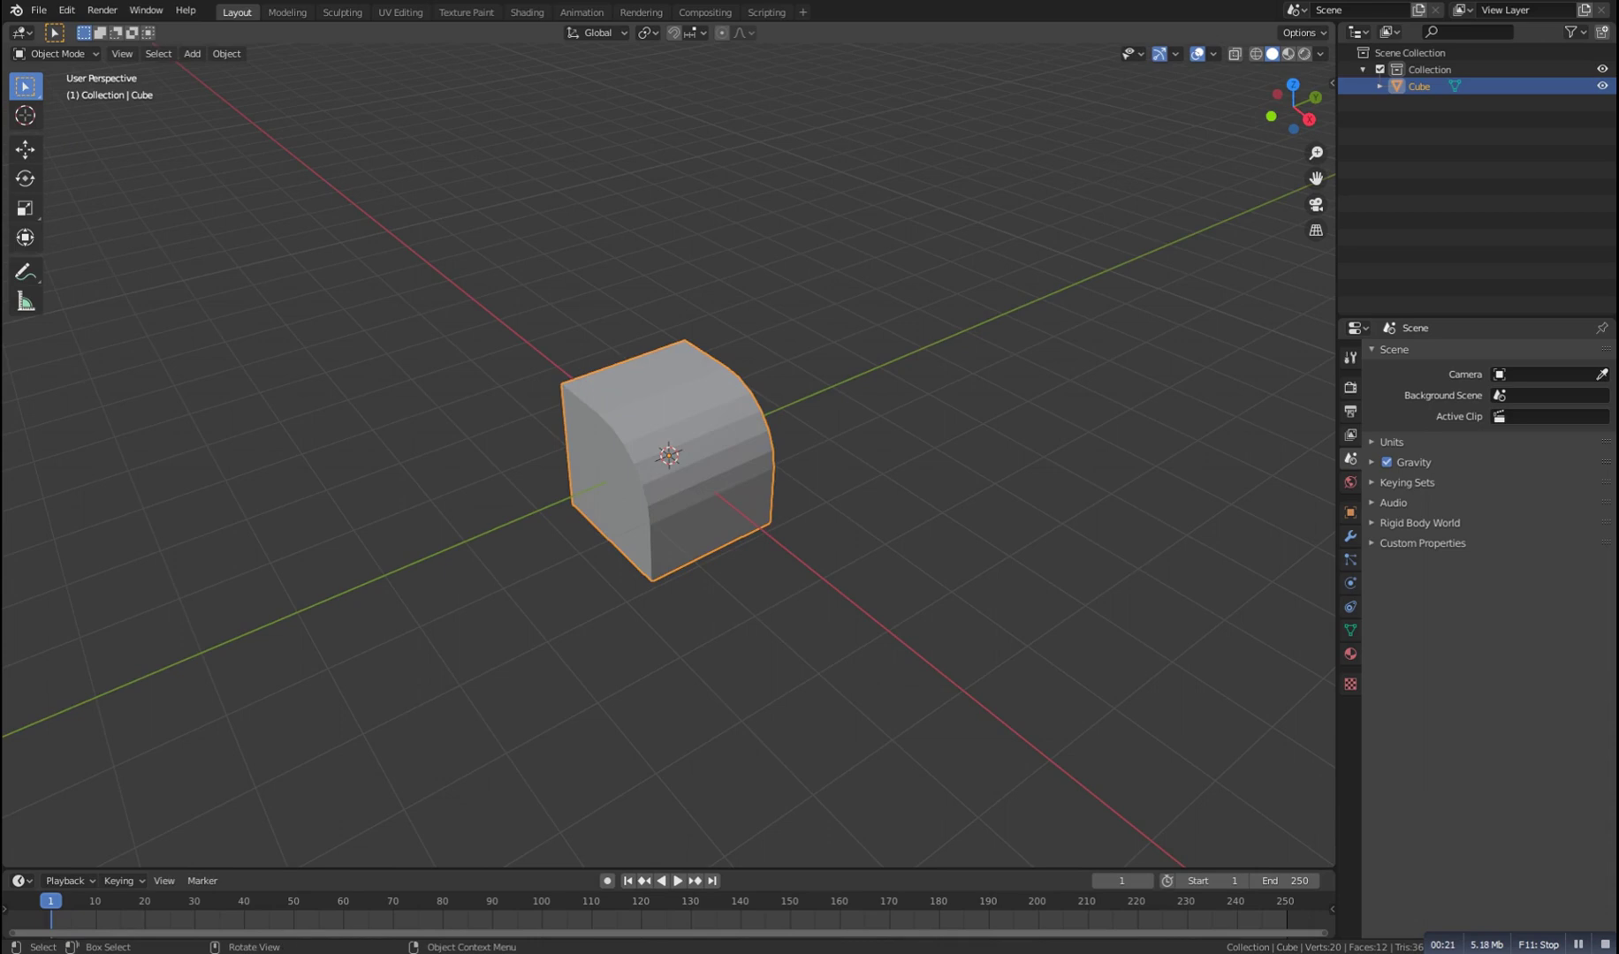
pyautogui.scroll(2, 669, 455)
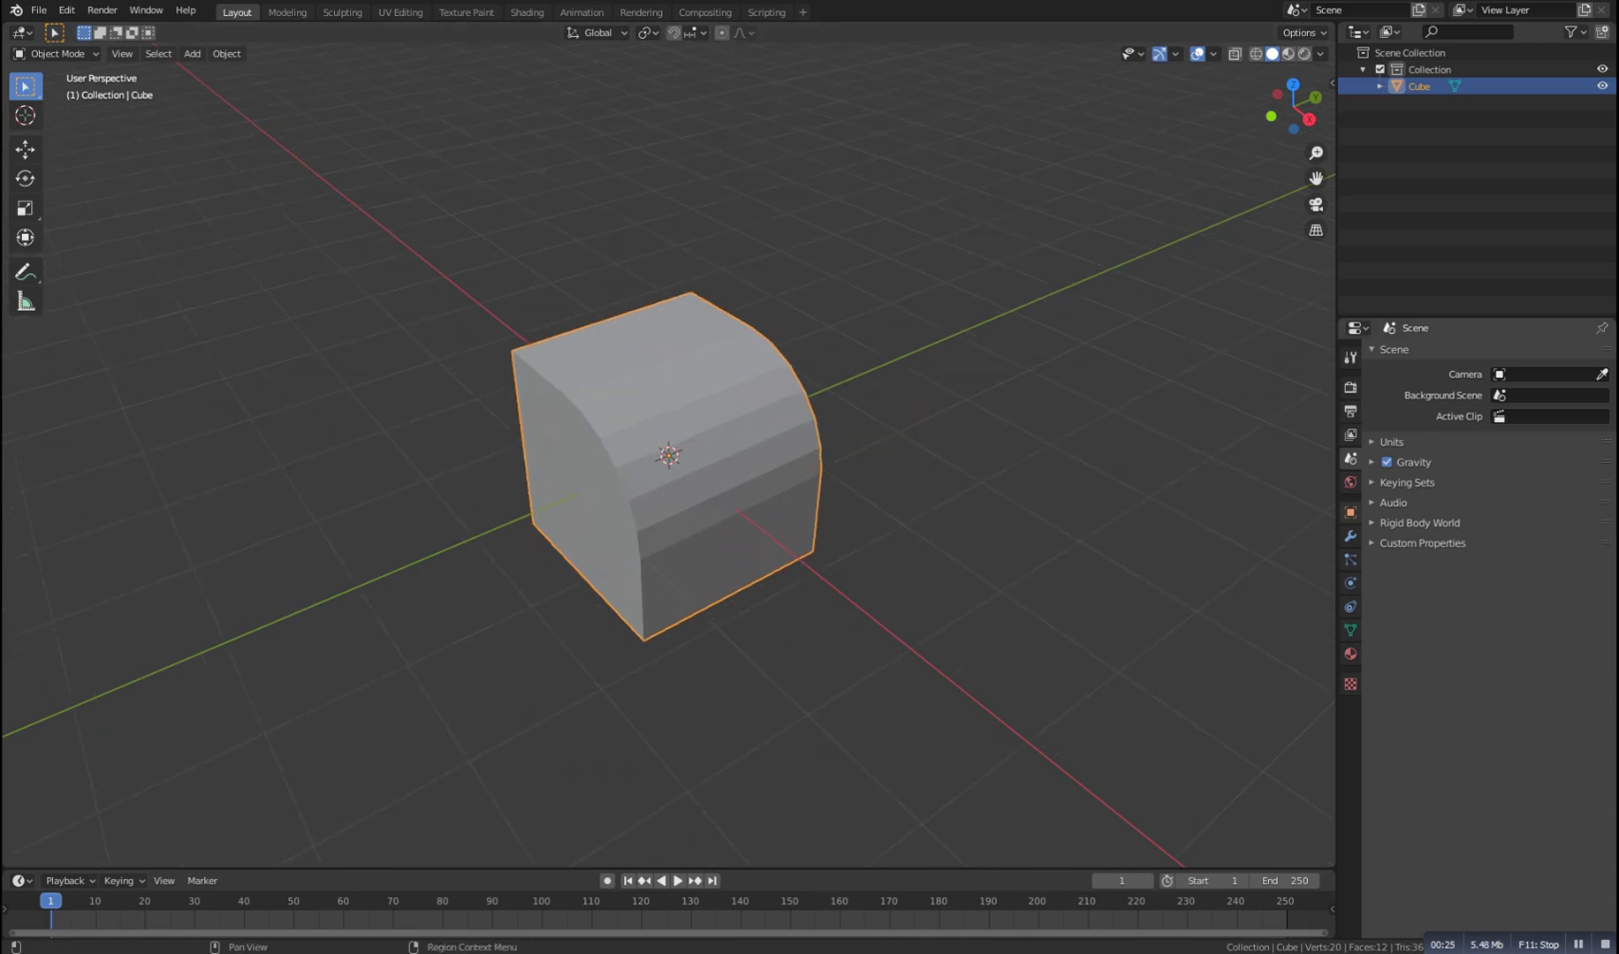
# Enable Auto Smooth for the smooth-shaded cube's normals, inspect the curved side and turn the option off again
pyautogui.click(1350, 513)
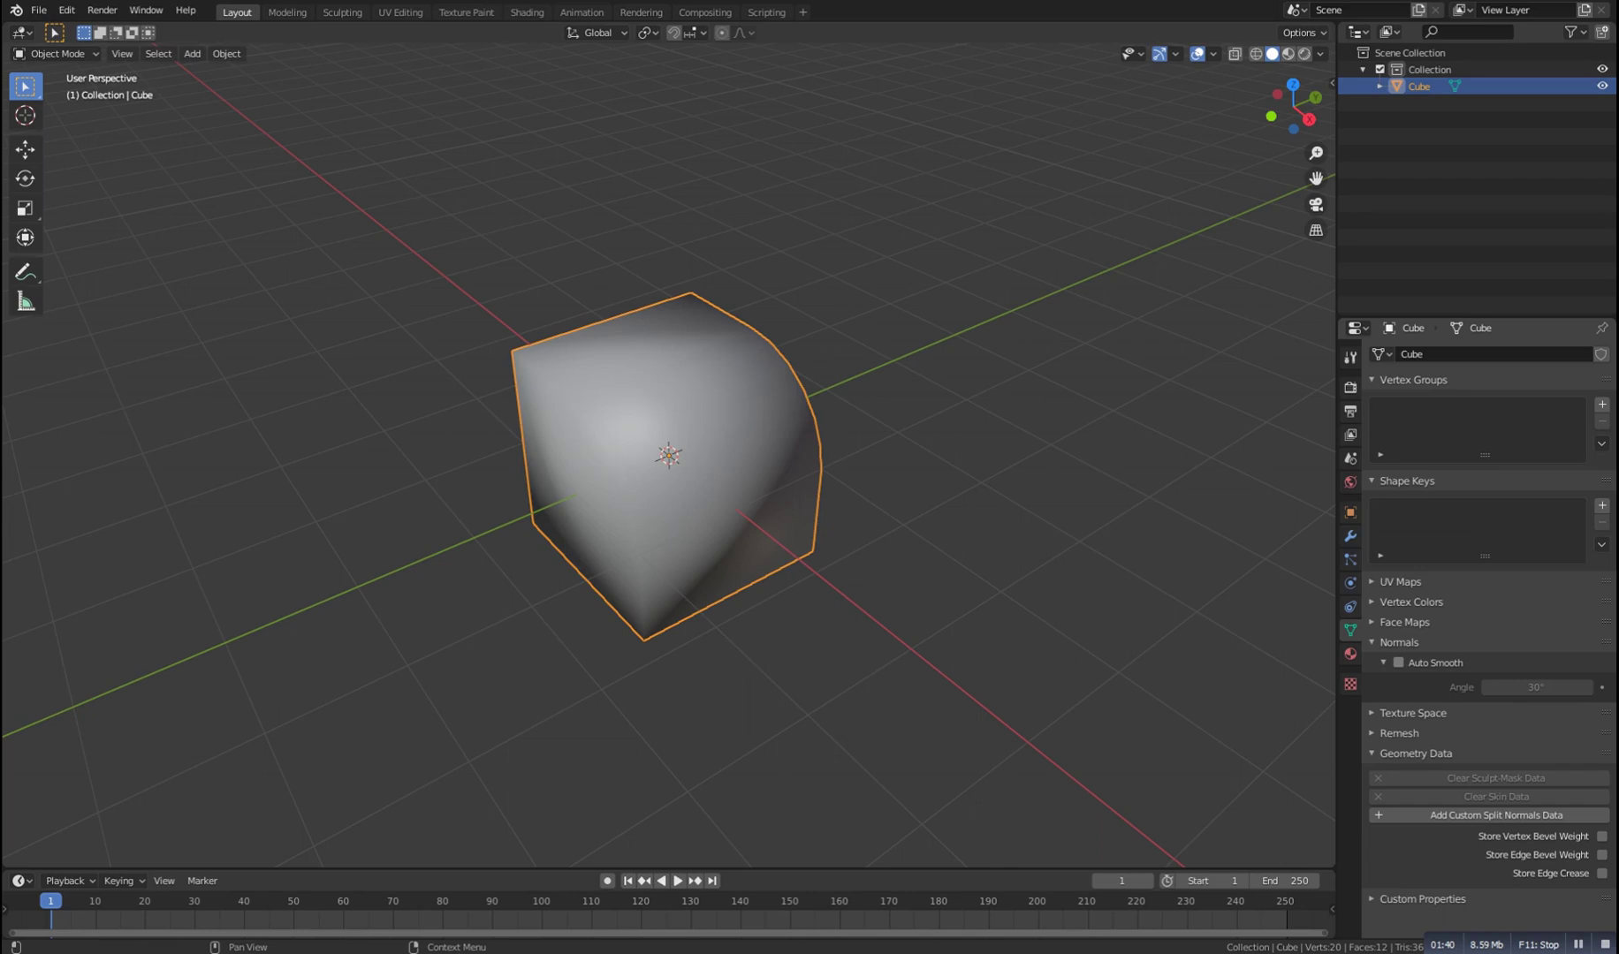
pyautogui.click(1398, 663)
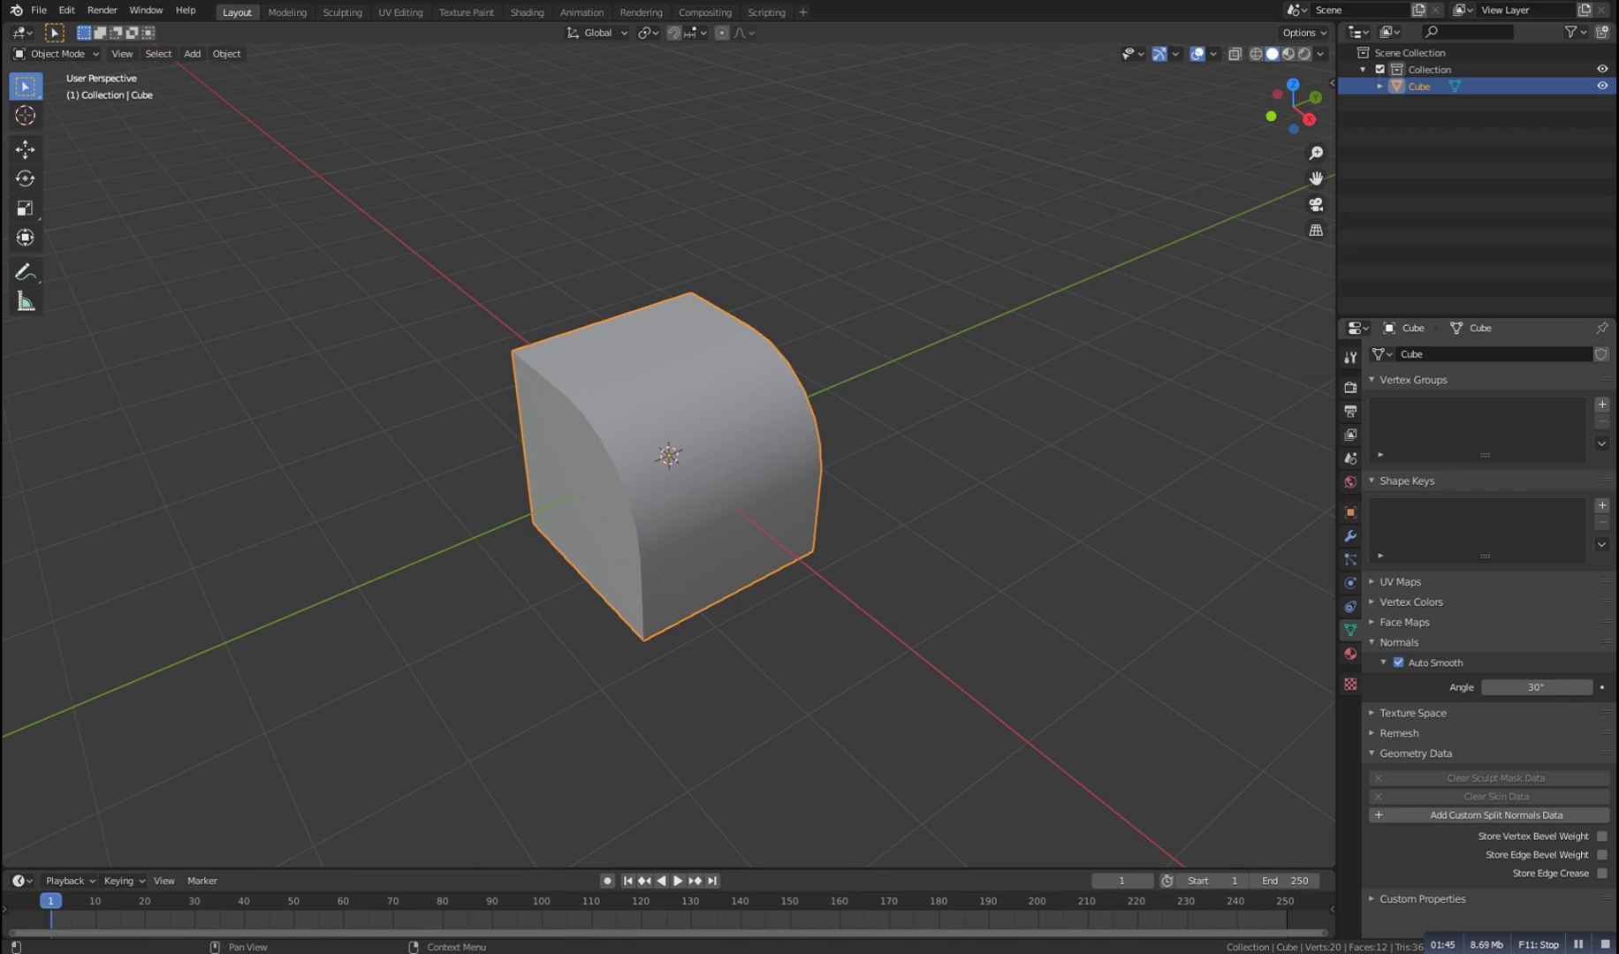
pyautogui.moveTo(883, 530); pyautogui.dragTo(945, 499, button='middle')
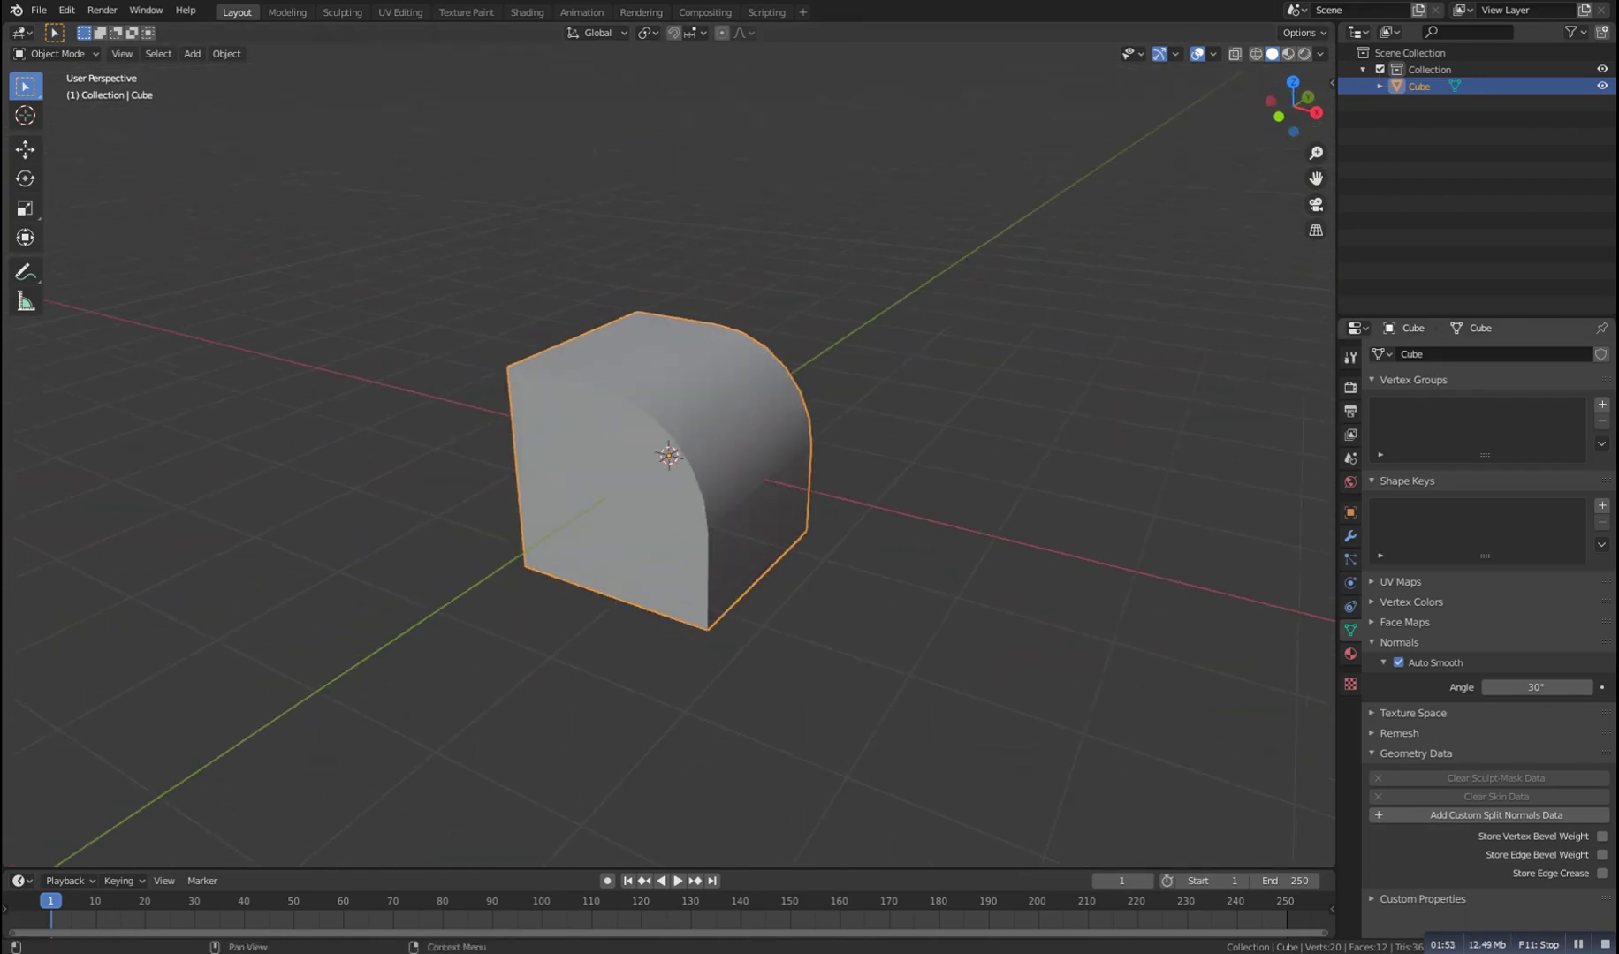
pyautogui.click(1398, 663)
pyautogui.moveTo(795, 530)
pyautogui.mouseDown(button='middle')
pyautogui.moveTo(760, 539)
pyautogui.moveTo(751, 512)
pyautogui.moveTo(800, 530)
pyautogui.mouseUp(button='middle')
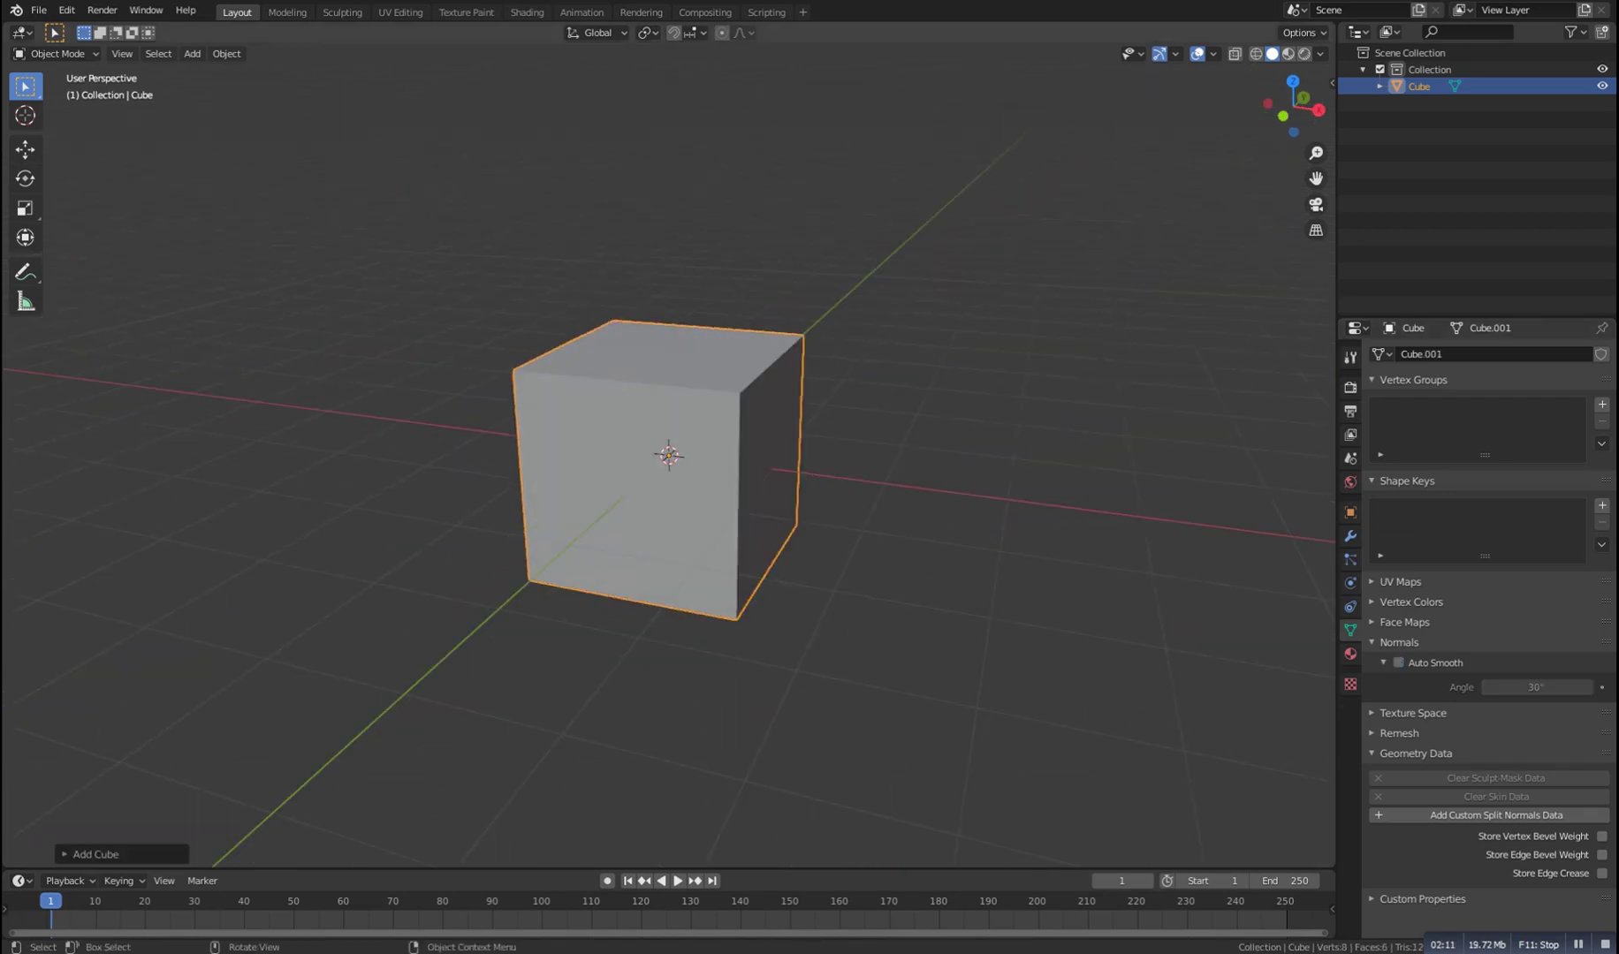
# Duplicate the new cube's whole mesh in Edit Mode and leave the copy exactly over the original
pyautogui.moveTo(777, 495)
pyautogui.mouseDown(button='middle')
pyautogui.moveTo(712, 514)
pyautogui.moveTo(769, 512)
pyautogui.mouseUp(button='middle')
pyautogui.press('Tab')
pyautogui.hotkey('shift', 'd')
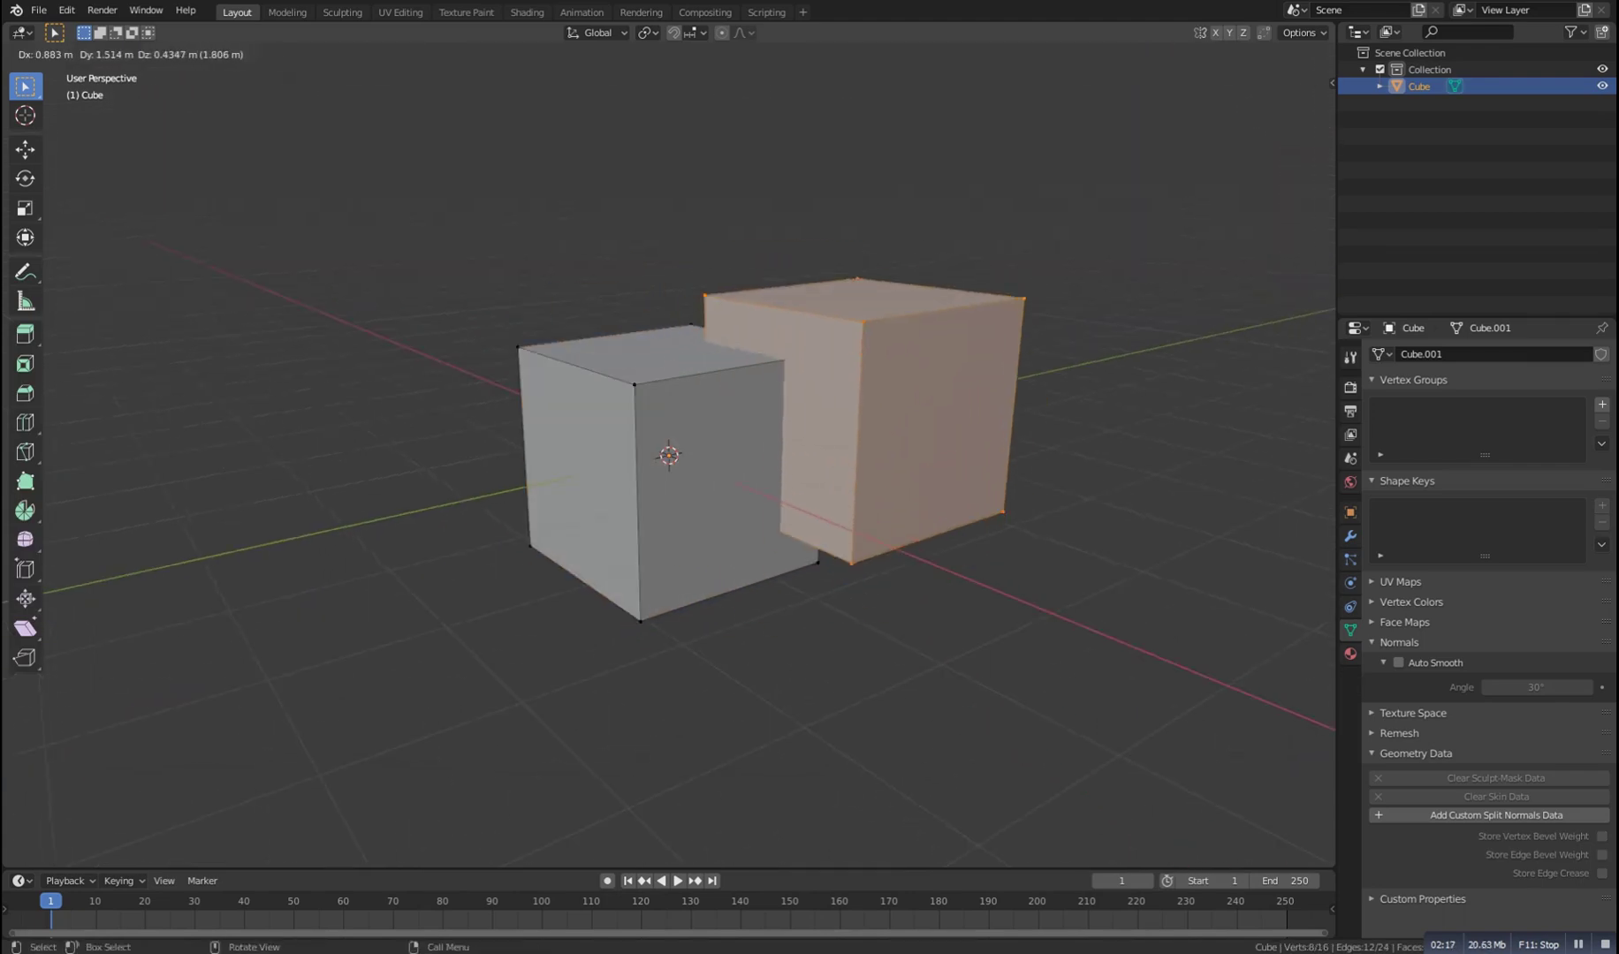
pyautogui.press('Escape')
pyautogui.moveTo(999, 468); pyautogui.dragTo(954, 498, button='middle')
pyautogui.press('Tab')
pyautogui.press('Tab')
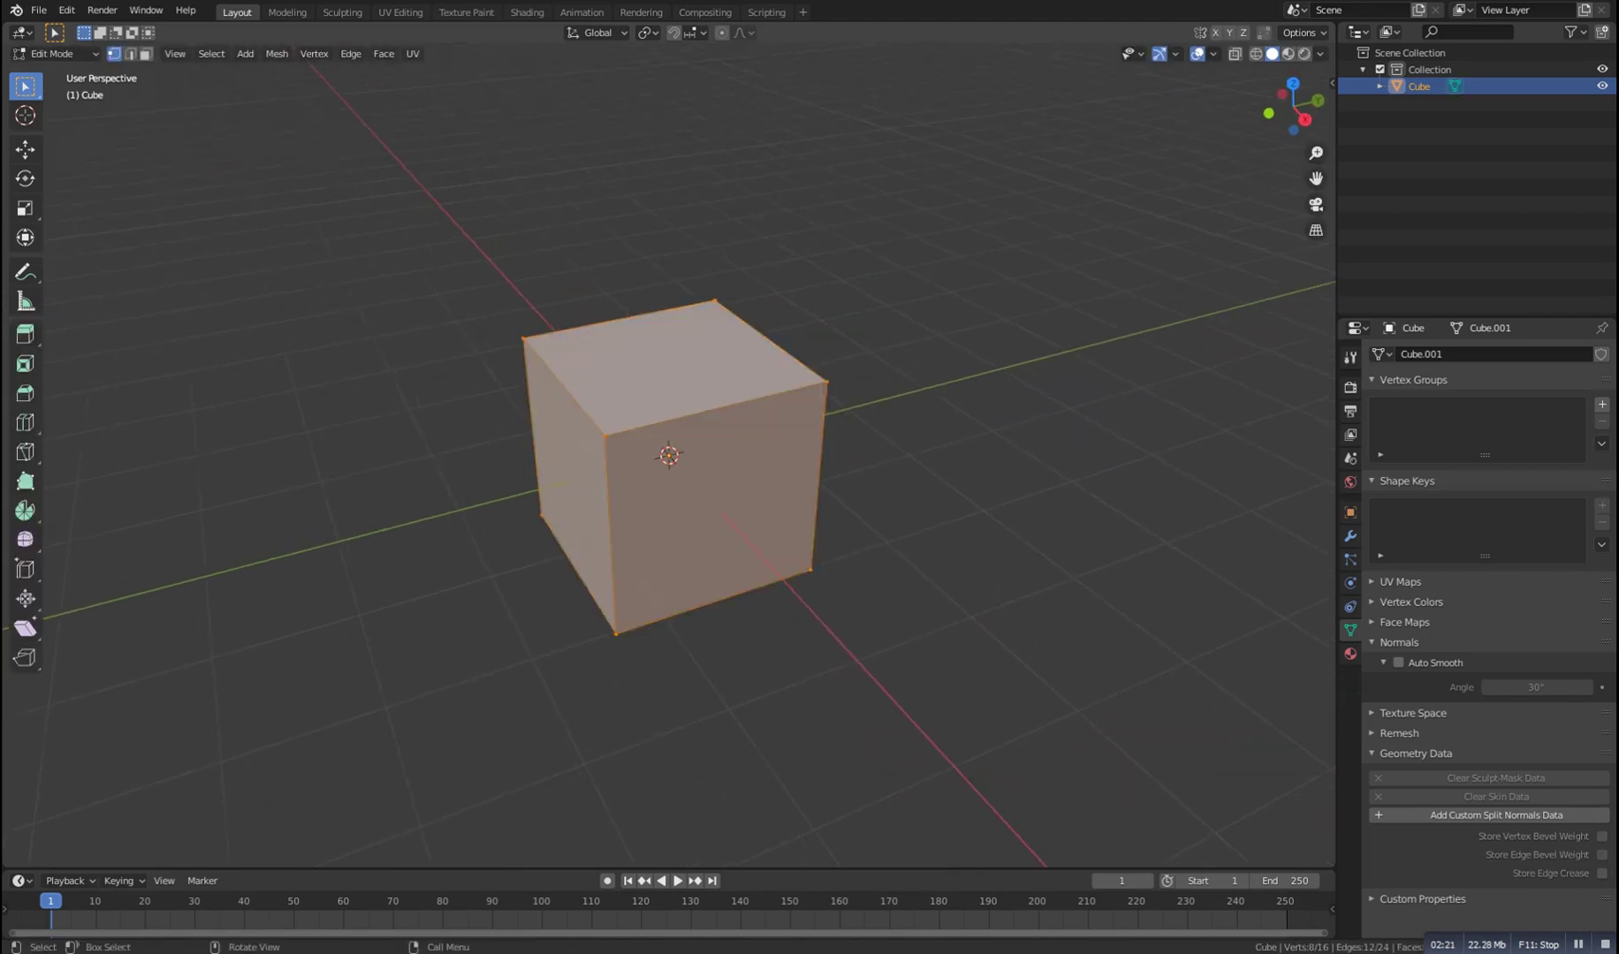
# Test-move the cube's upper front corner vertex to check for overlapping geometry, cancel the move and return to Object Mode
pyautogui.scroll(3, 703, 505)
pyautogui.click(491, 402)
pyautogui.press('g')
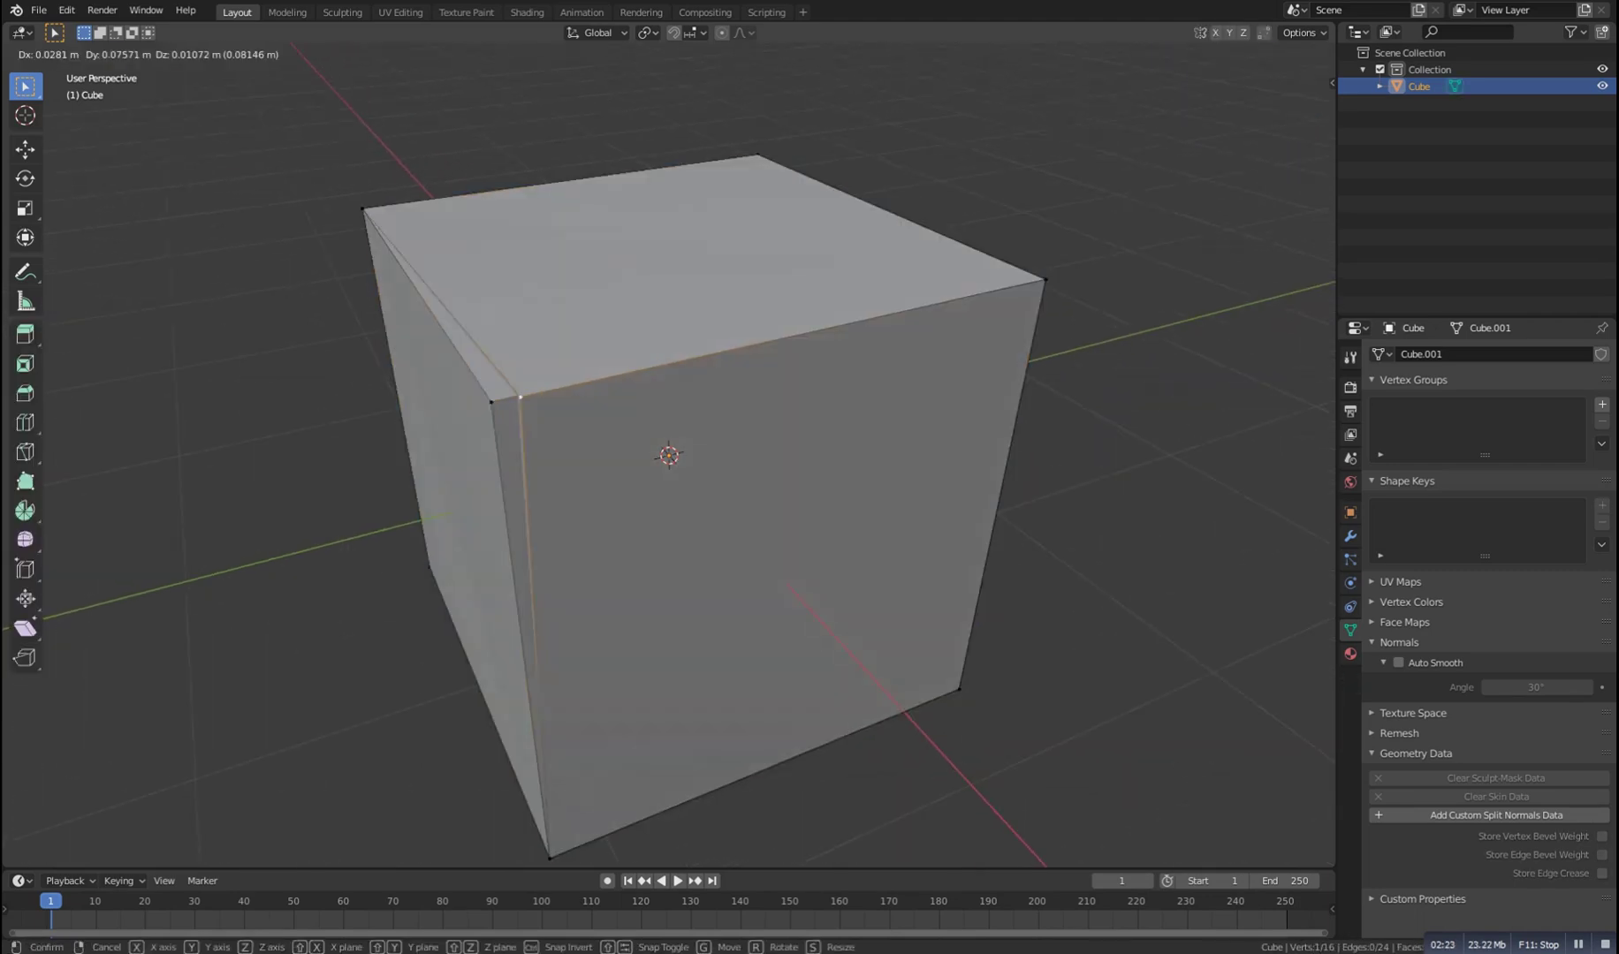
pyautogui.press('Escape')
pyautogui.scroll(-5, 557, 393)
pyautogui.moveTo(558, 394)
pyautogui.mouseDown(button='middle')
pyautogui.moveTo(502, 334)
pyautogui.moveTo(594, 364)
pyautogui.moveTo(557, 389)
pyautogui.moveTo(574, 385)
pyautogui.mouseUp(button='middle')
pyautogui.press('Tab')
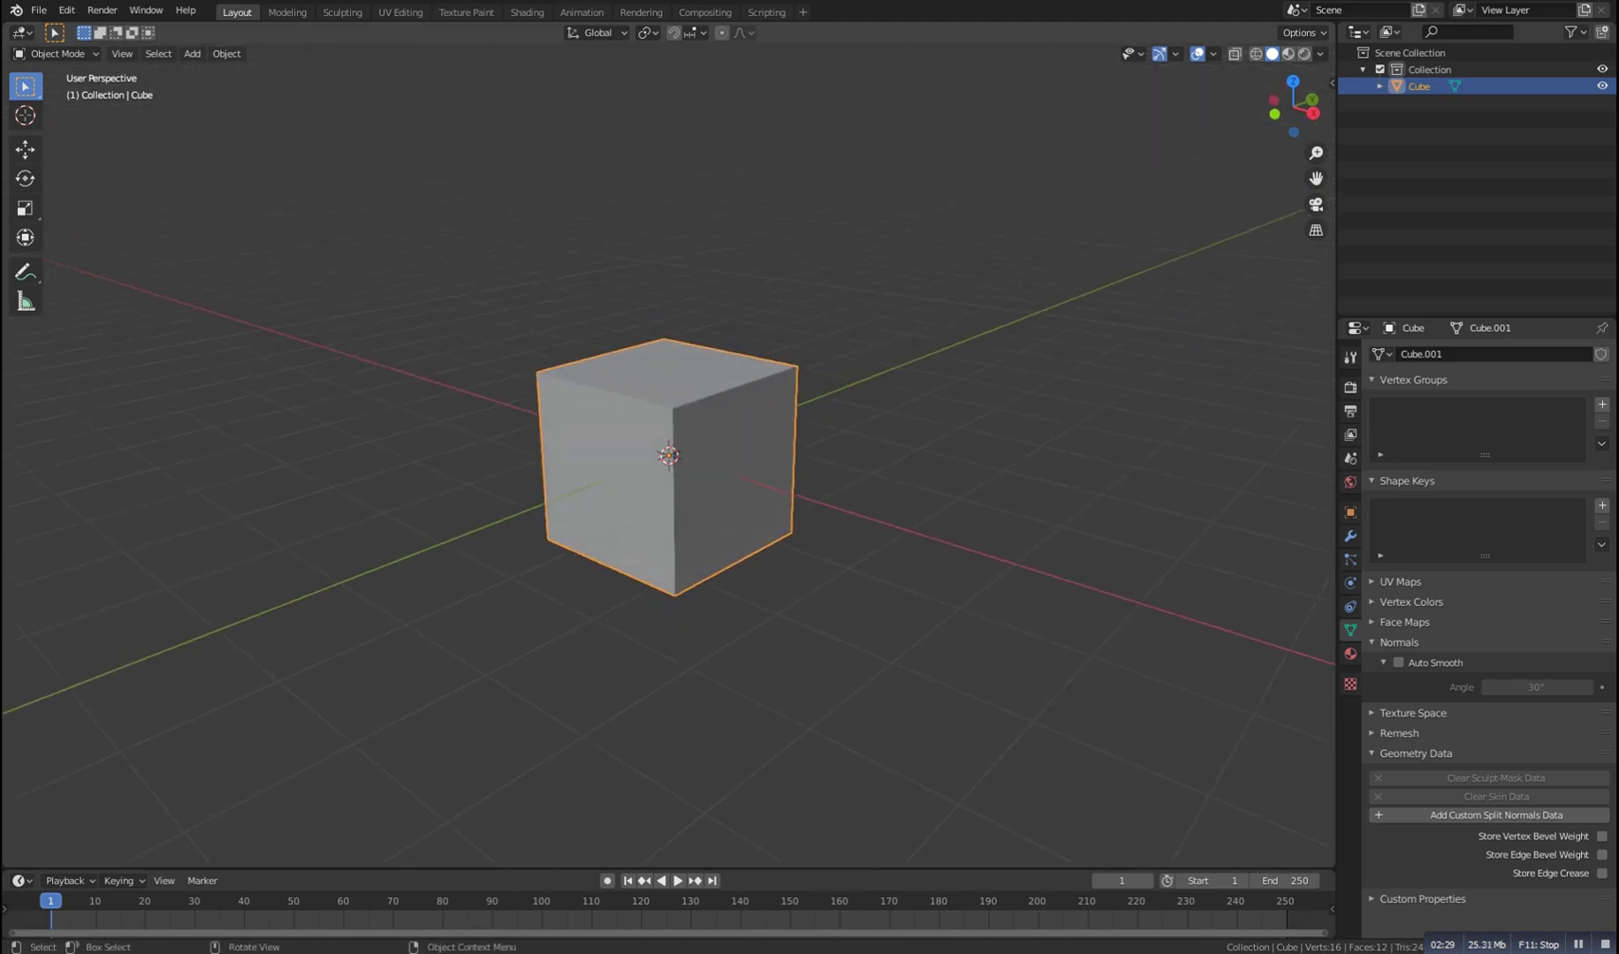
# Merge all of the cube's overlapping vertices by distance in Edit Mode and return to Object Mode
pyautogui.press('Tab')
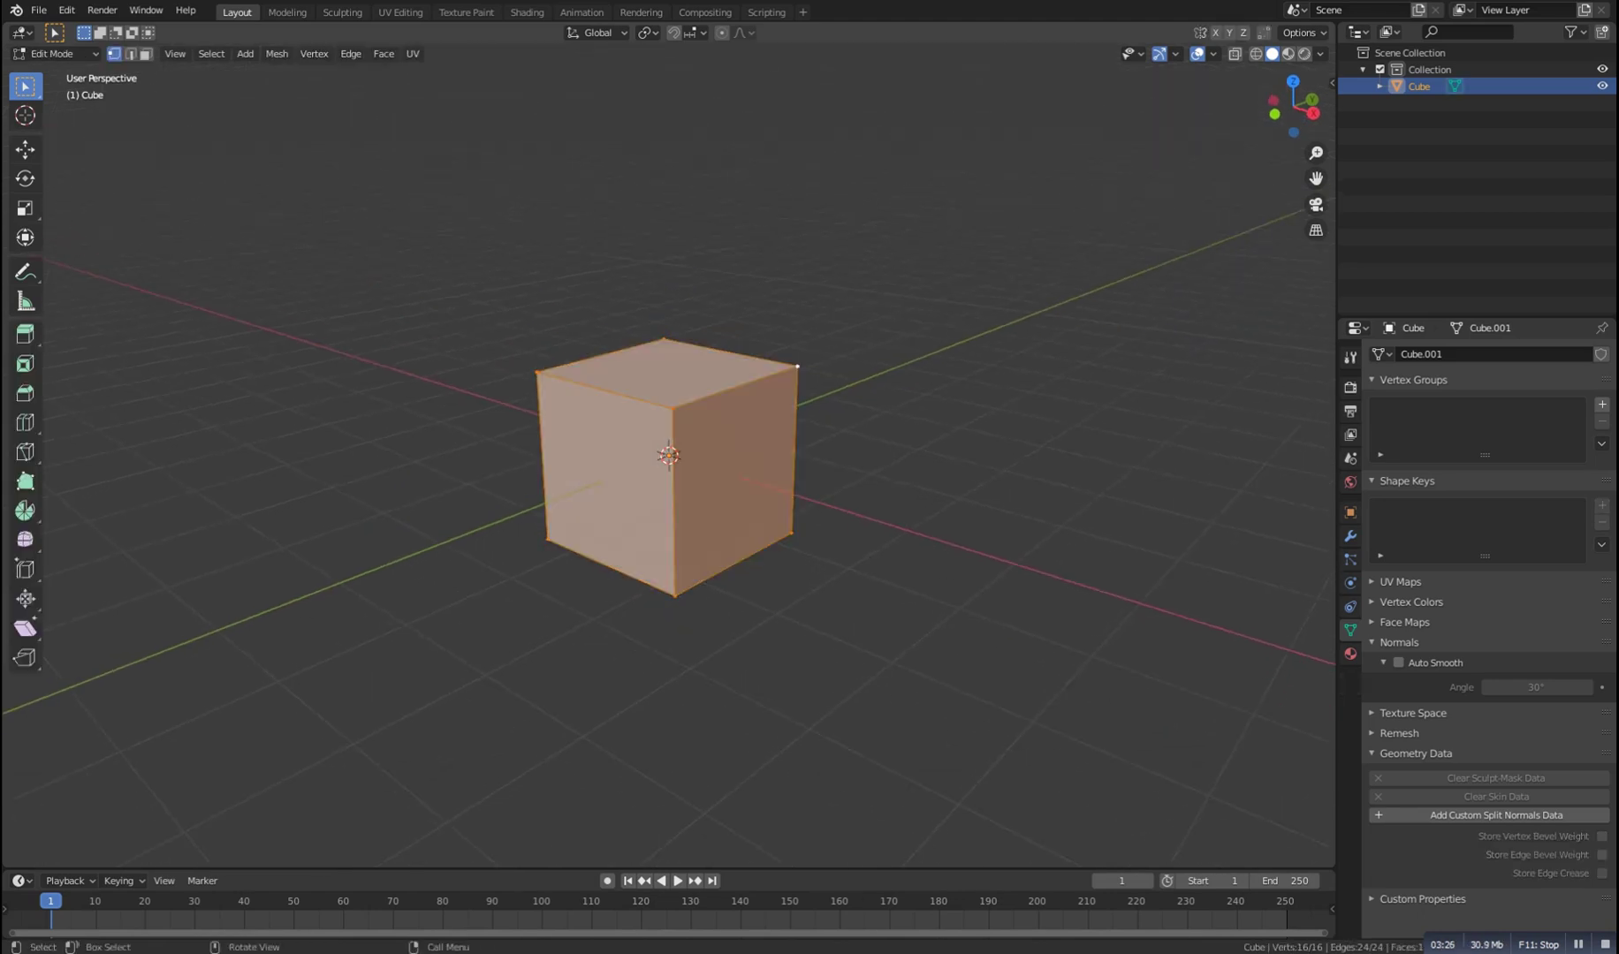
pyautogui.press('m')
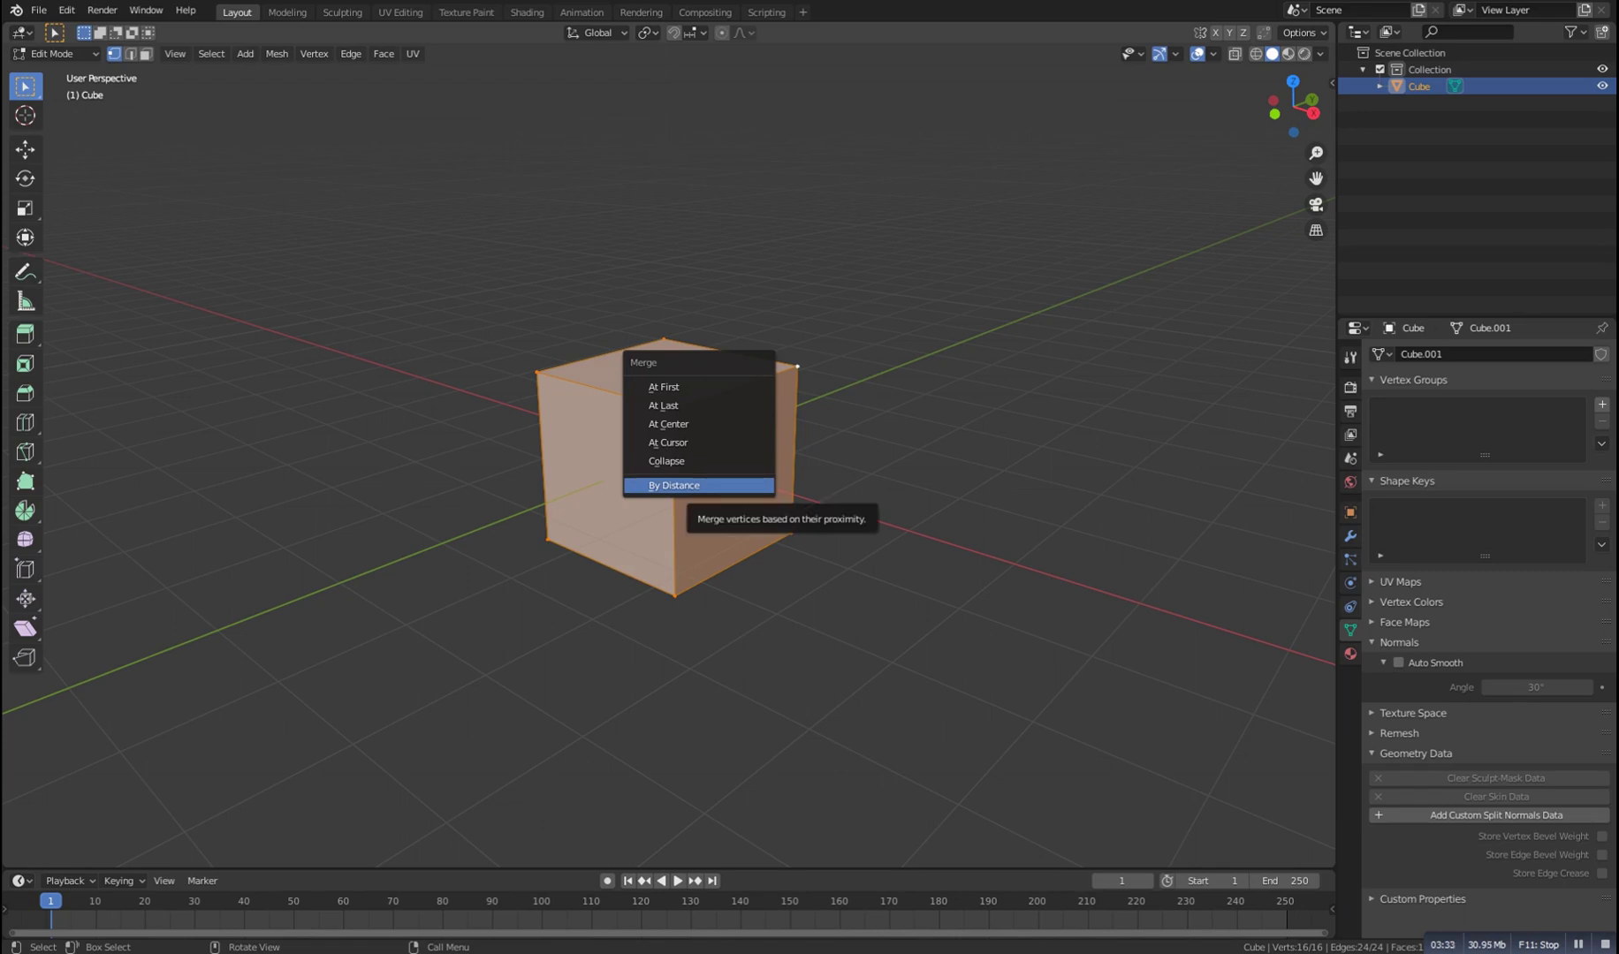
pyautogui.press('Return')
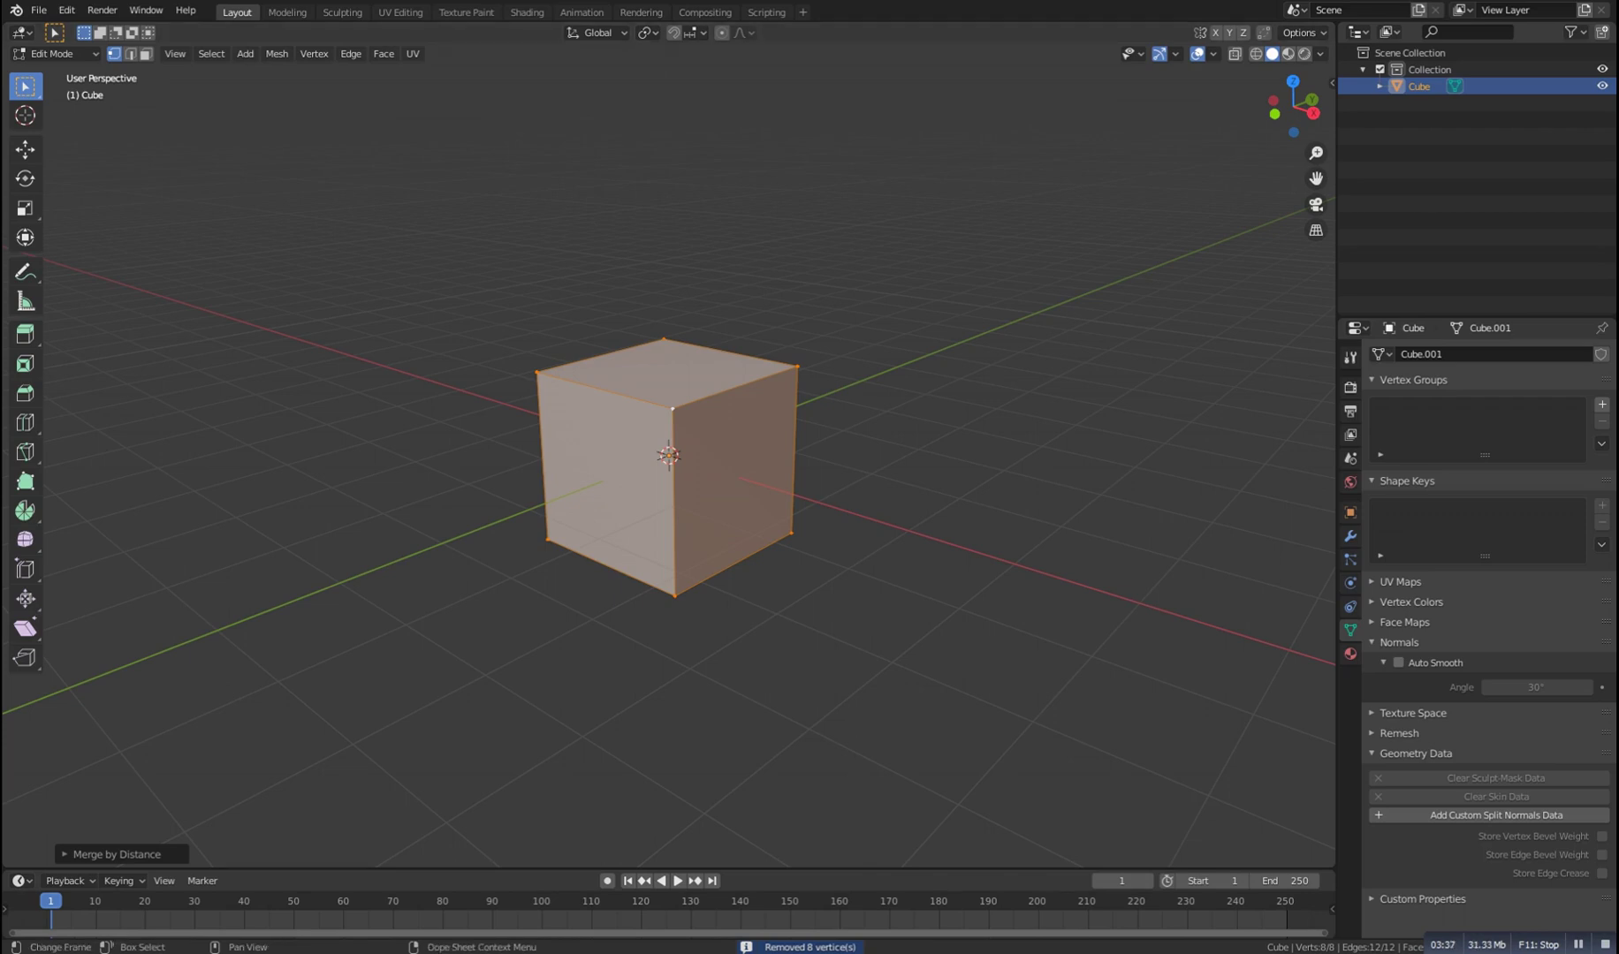
pyautogui.moveTo(795, 530)
pyautogui.mouseDown(button='middle')
pyautogui.moveTo(769, 574)
pyautogui.moveTo(791, 517)
pyautogui.mouseUp(button='middle')
pyautogui.press('Tab')
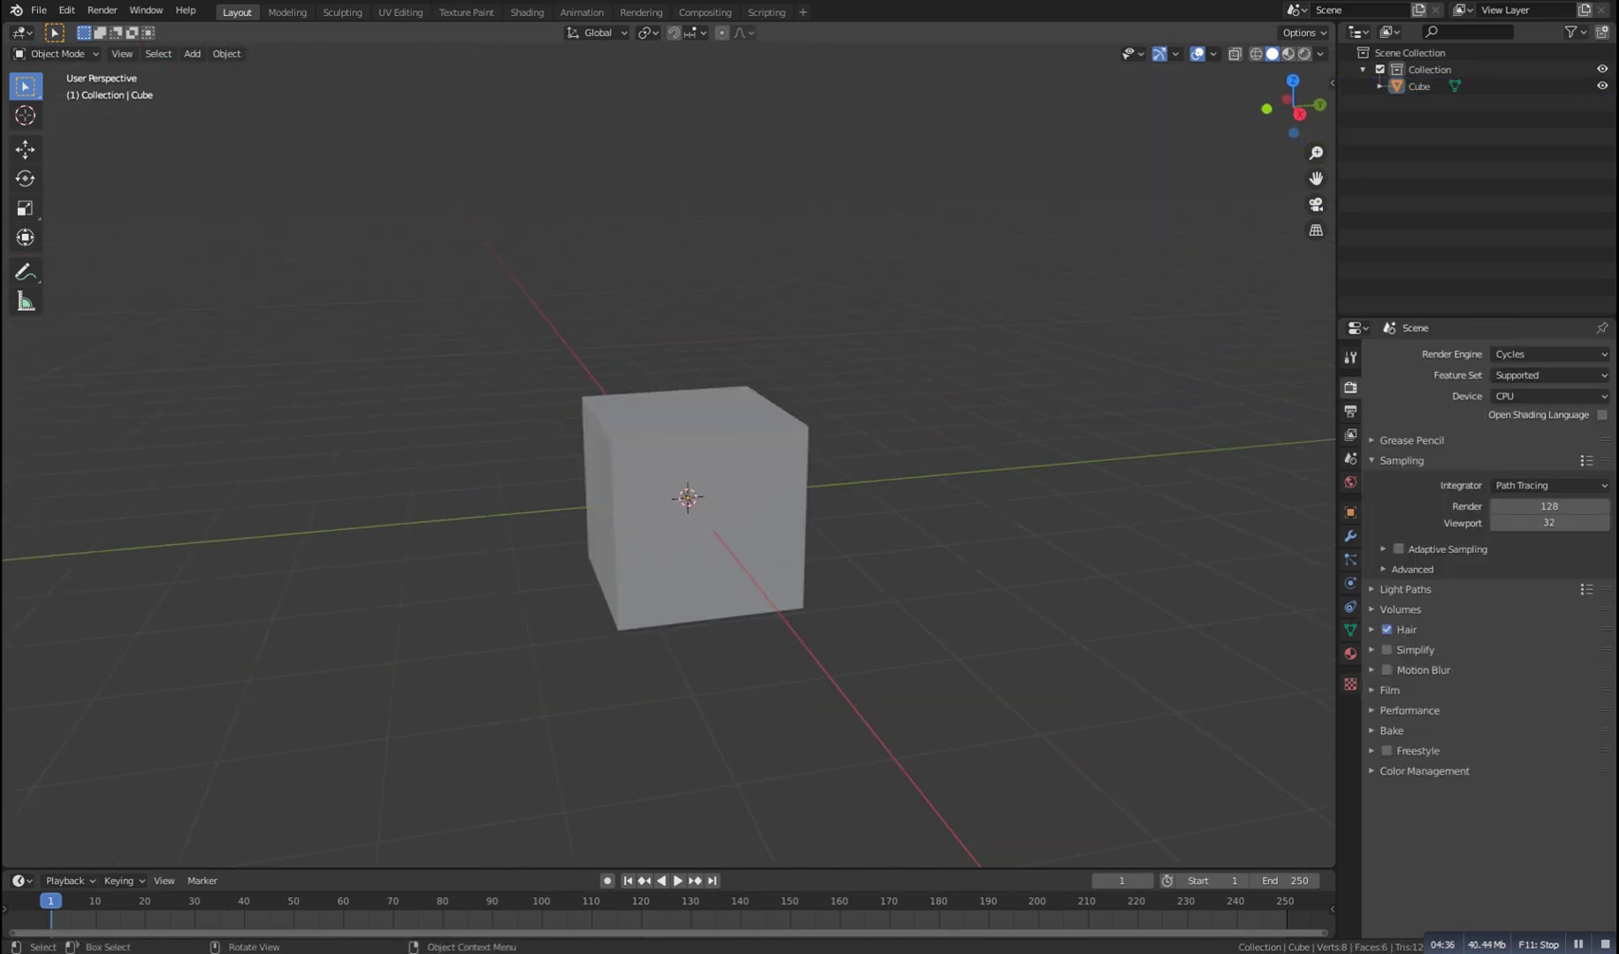
# Enable Transparent film in the render settings, preview the deselected cube in Rendered shading and switch back to Solid
pyautogui.moveTo(742, 521)
pyautogui.mouseDown(button='middle')
pyautogui.moveTo(776, 530)
pyautogui.moveTo(746, 530)
pyautogui.mouseUp(button='middle')
pyautogui.click(772, 529)
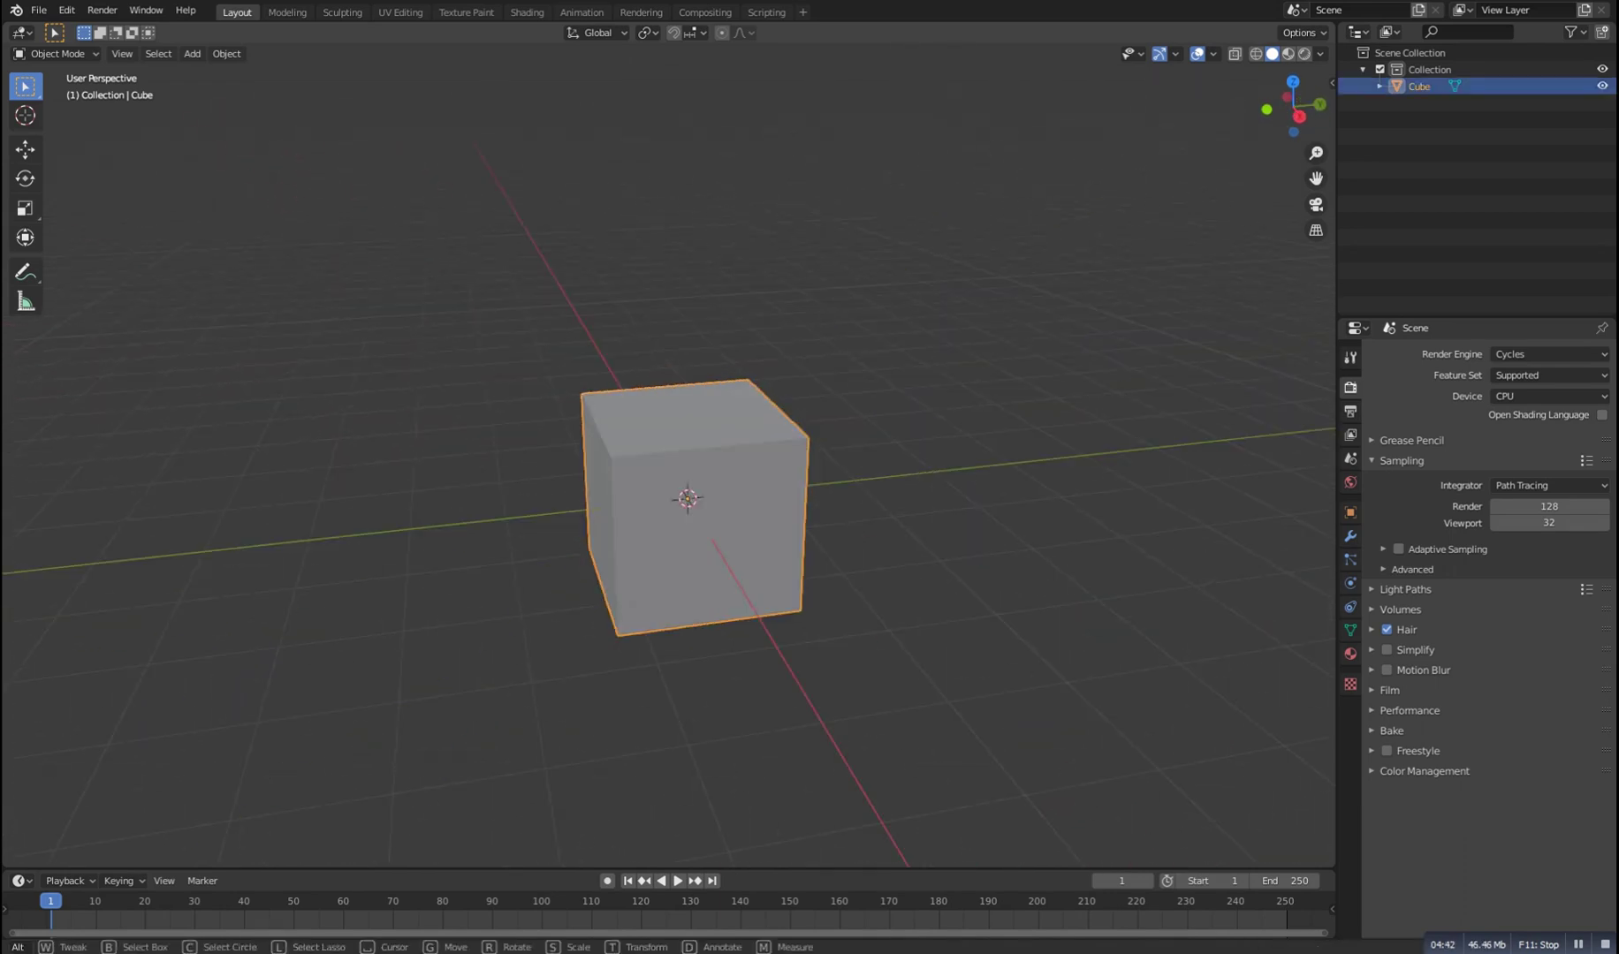
pyautogui.hotkey('alt', 'a')
pyautogui.click(1304, 53)
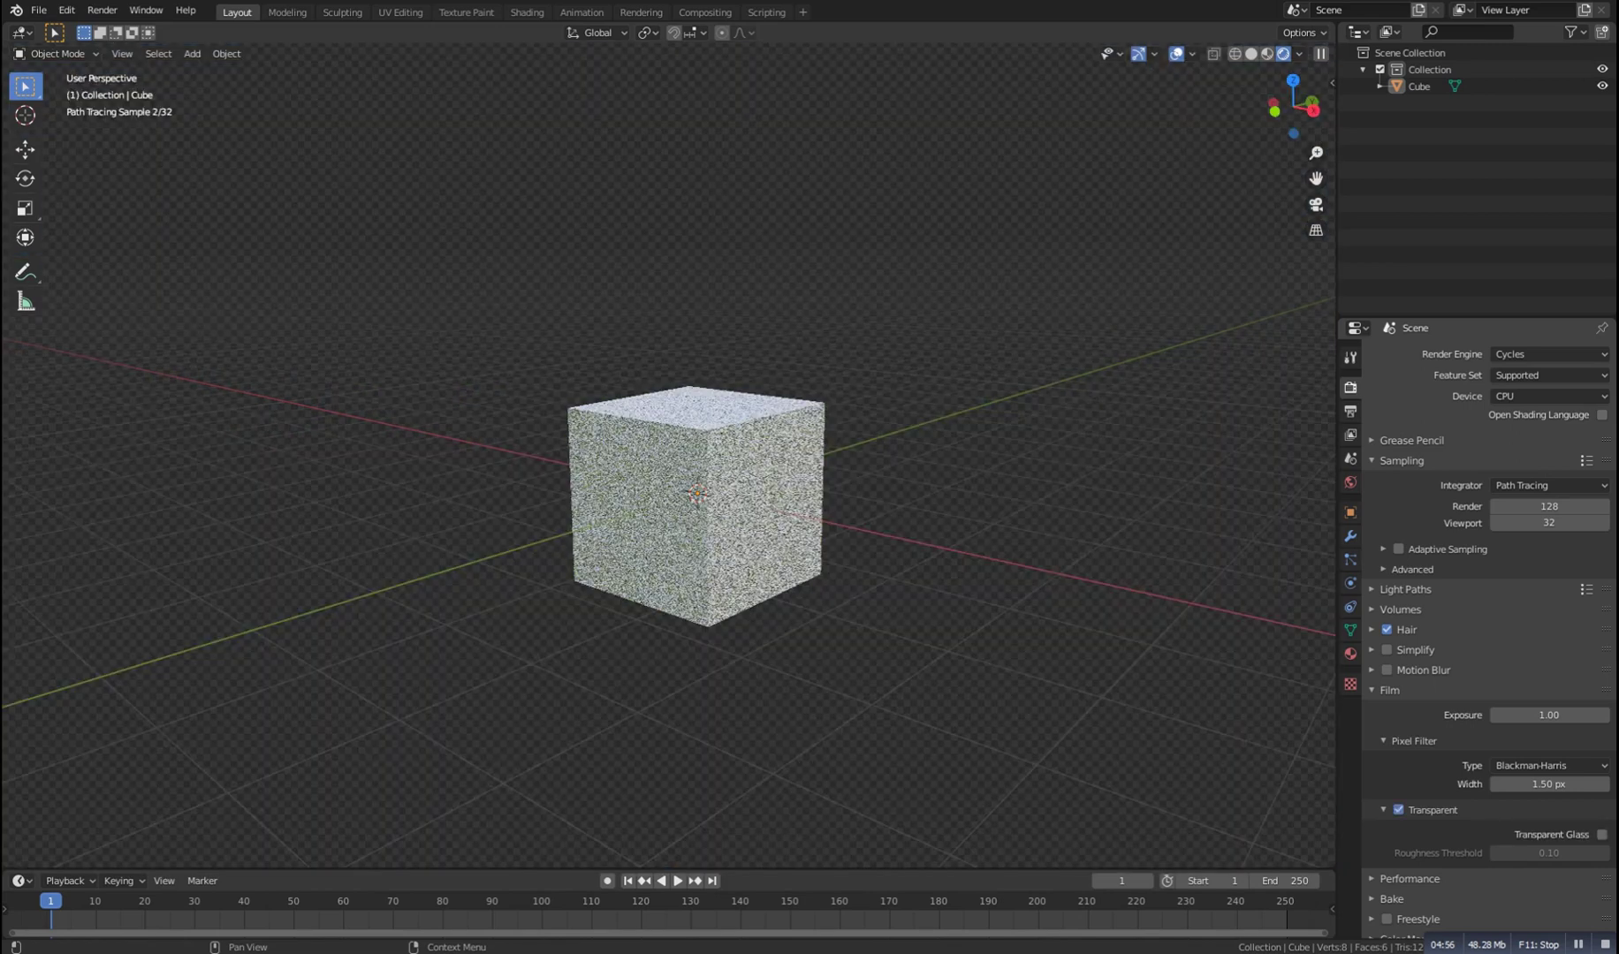
pyautogui.moveTo(658, 508)
pyautogui.keyDown('alt'); pyautogui.mouseDown(button='middle')
pyautogui.moveTo(746, 481)
pyautogui.moveTo(884, 548)
pyautogui.mouseUp(button='middle'); pyautogui.keyUp('alt')
pyautogui.press('z')
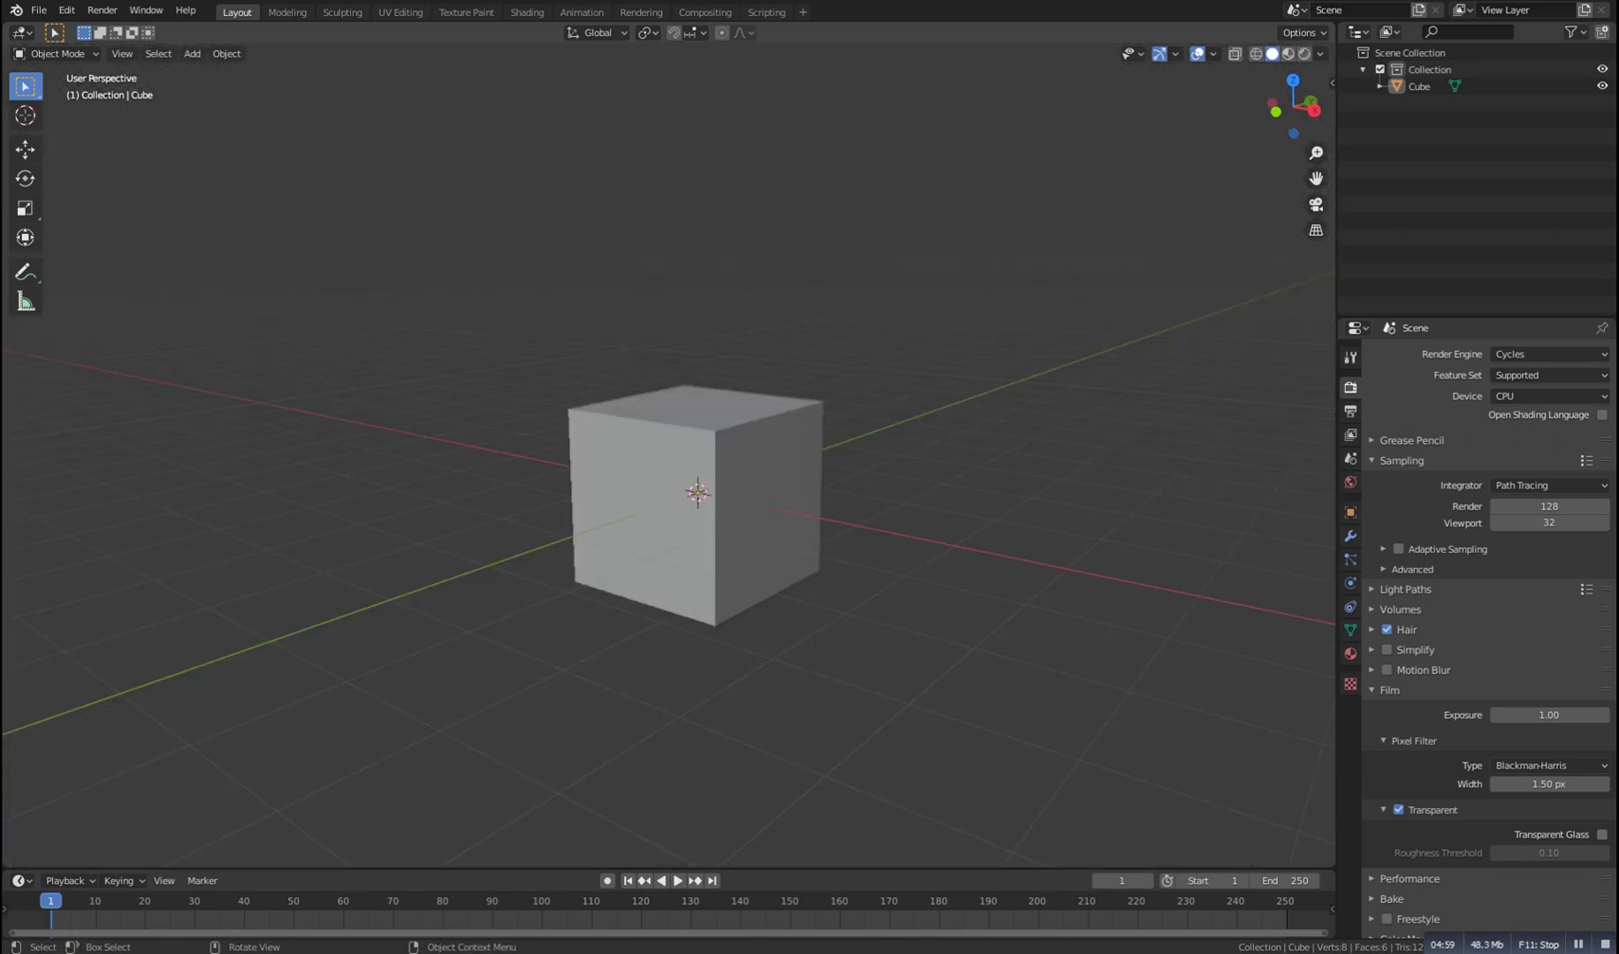
# Try to render the scene, add a camera framing the cube and render it with the transparent background
pyautogui.press('F12')
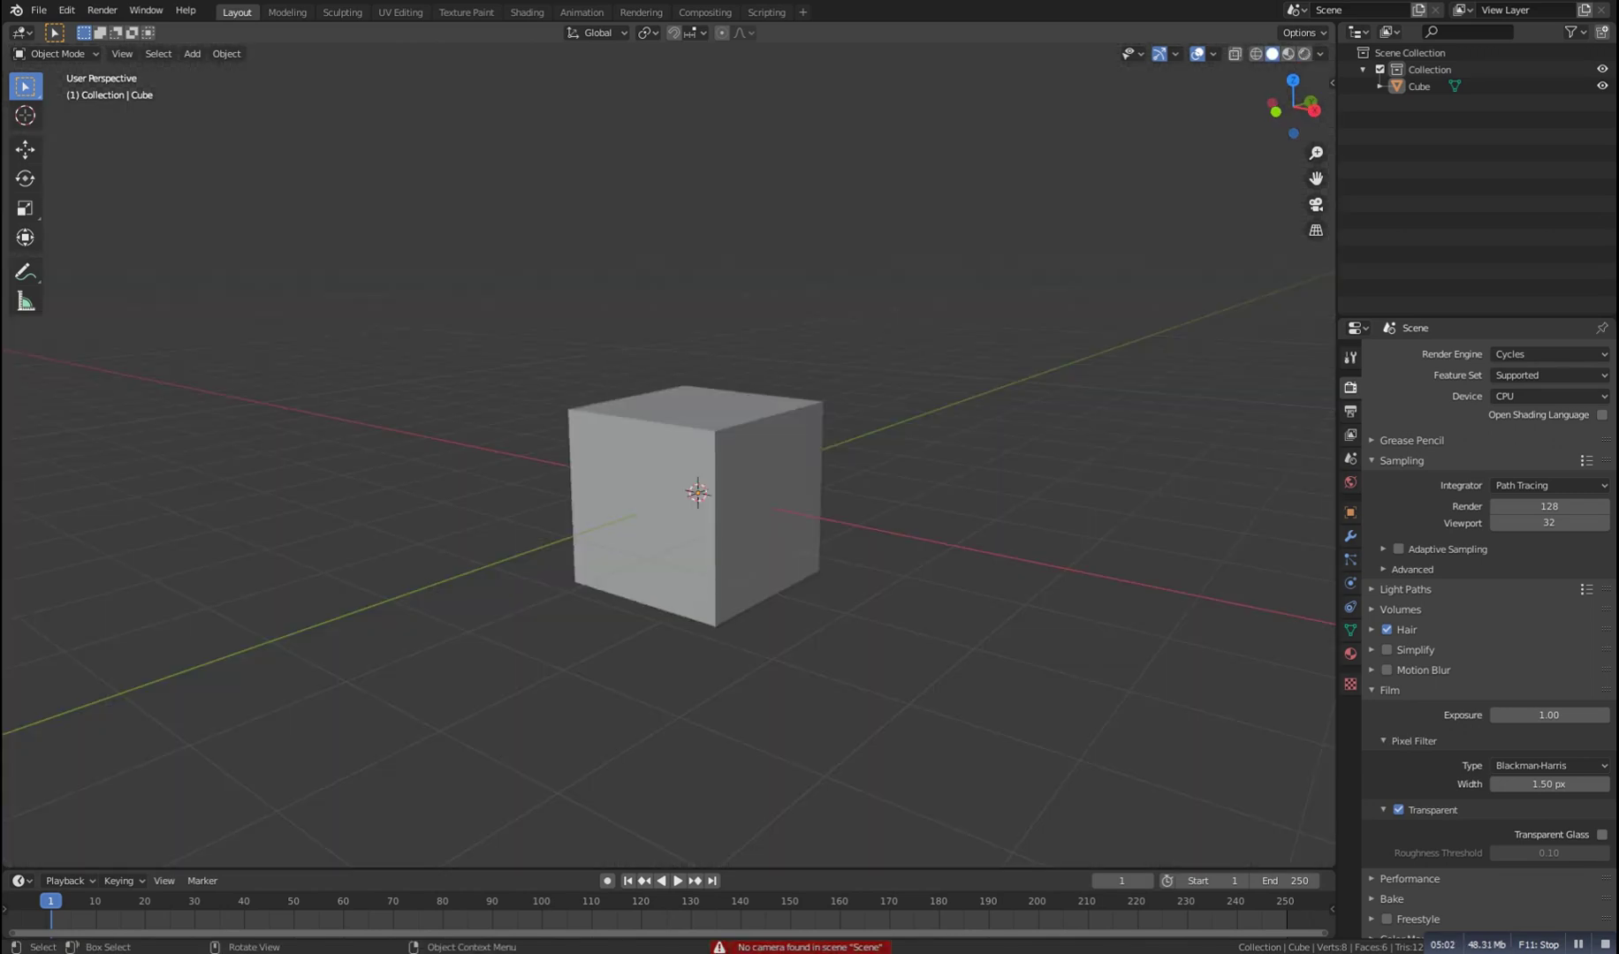
pyautogui.hotkey('shift', 'a')
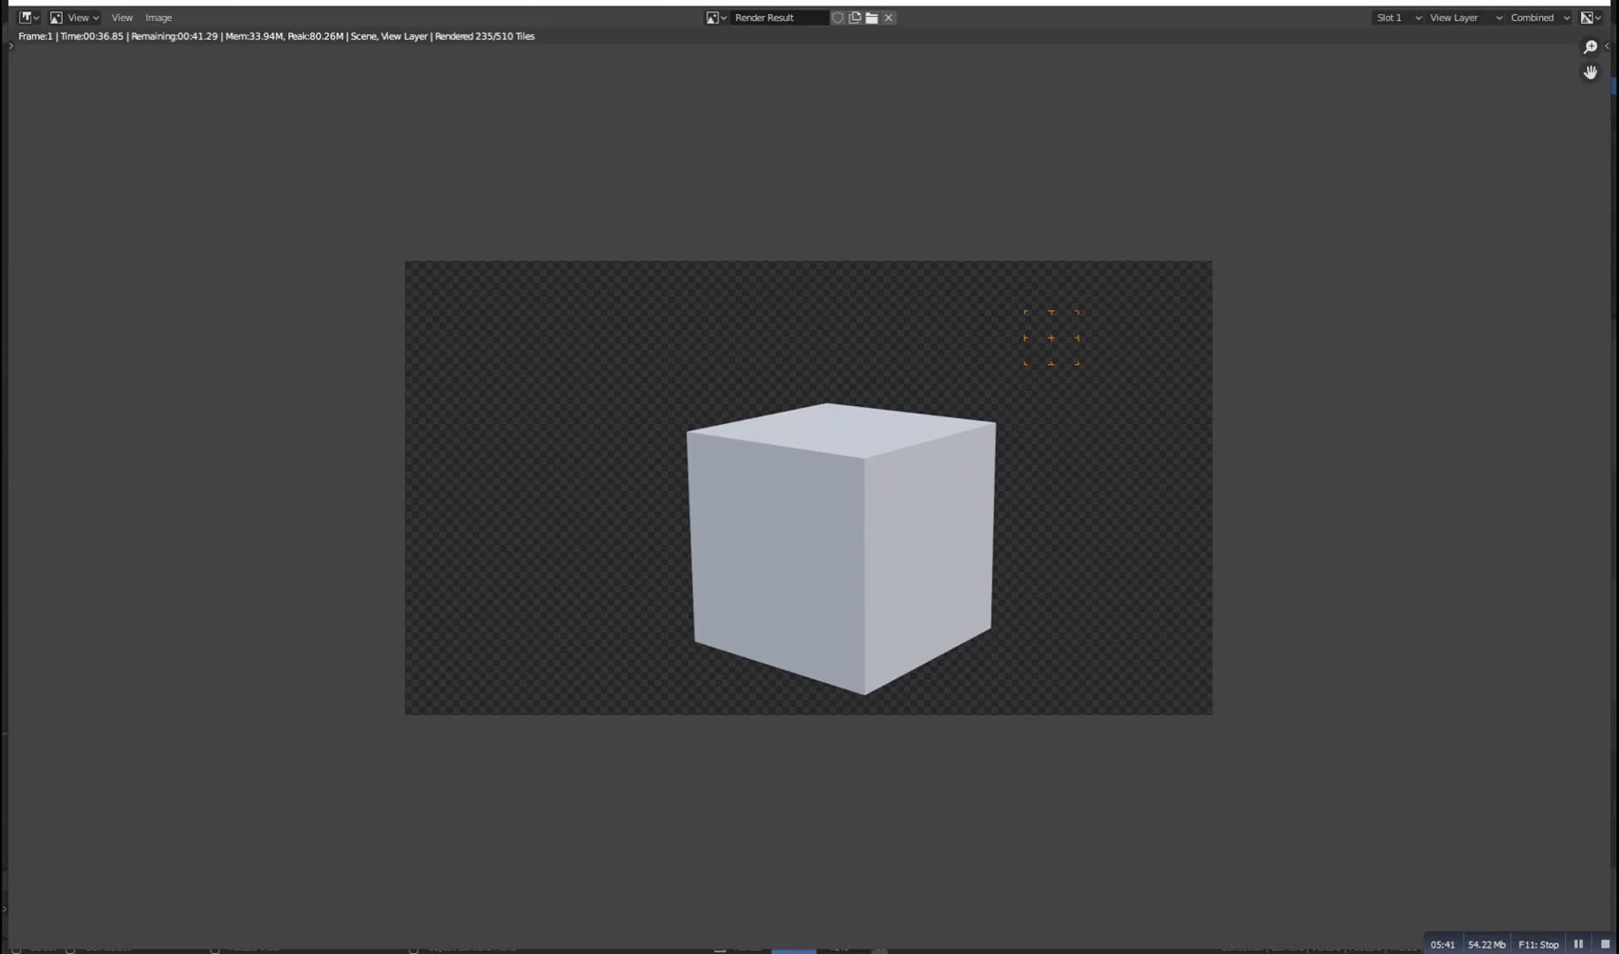